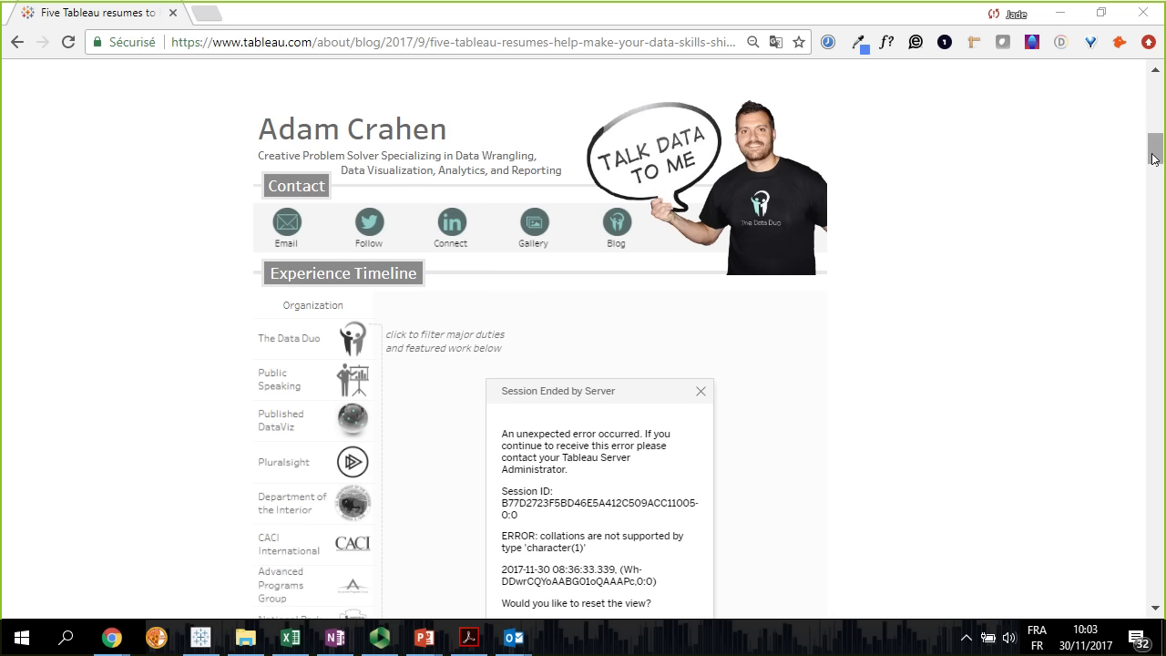
Review the featured work in the first sample resume and filter its experience timeline by Pluralsight
left_click_drag(1154, 161, 1163, 188)
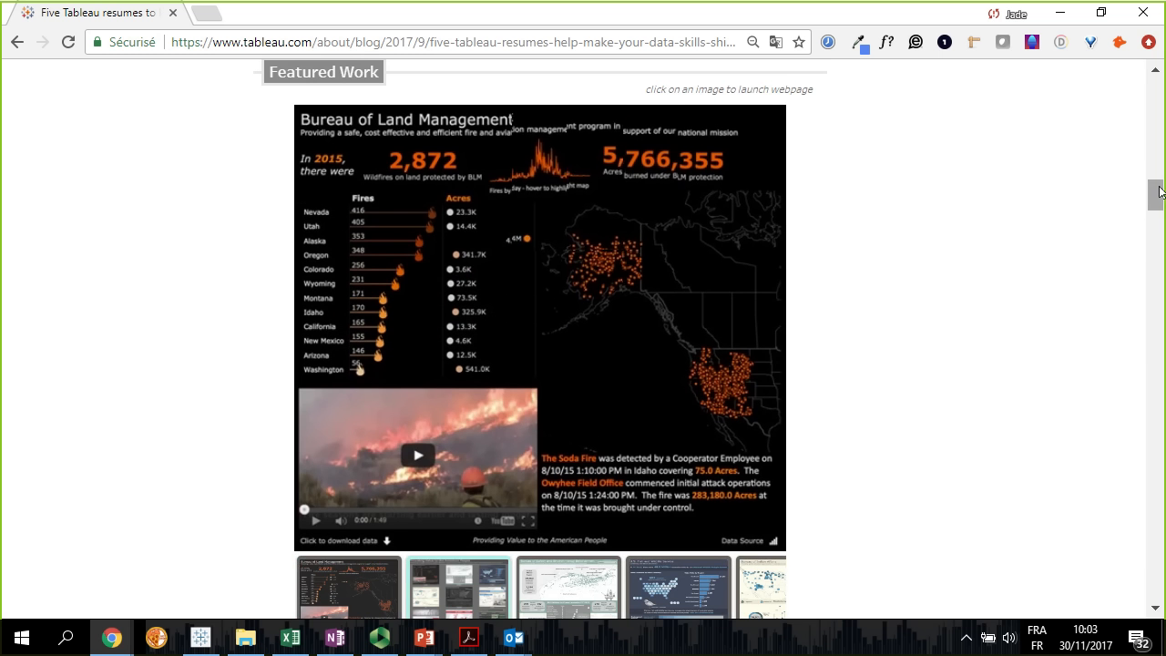
left_click_drag(1161, 192, 1162, 153)
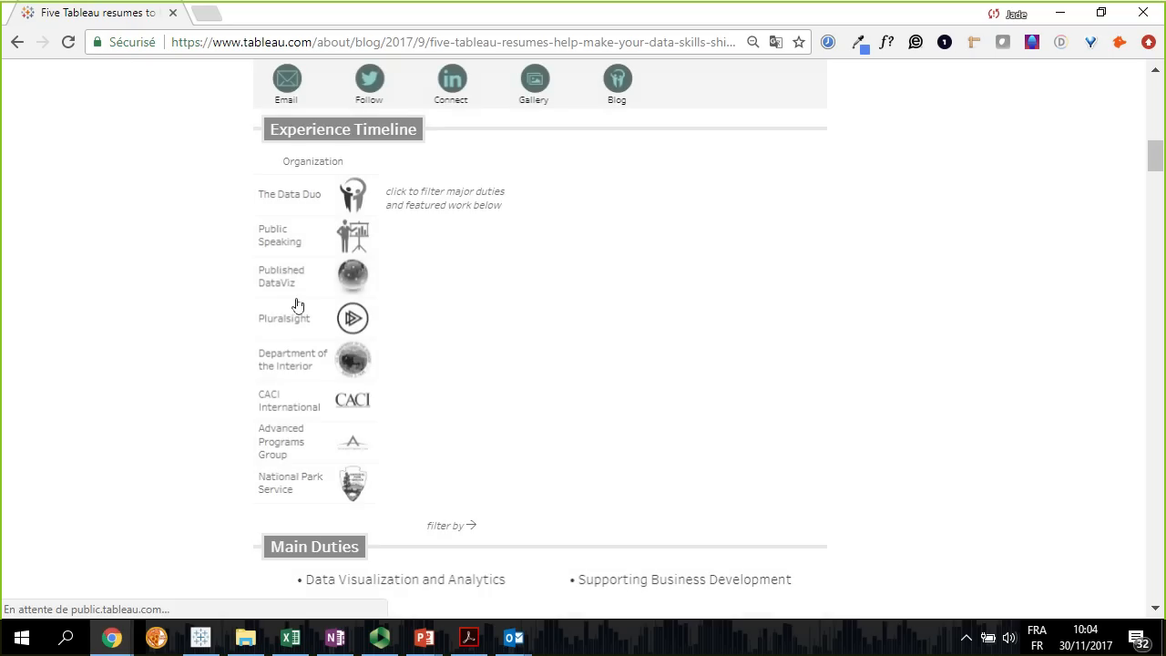
left_click(351, 318)
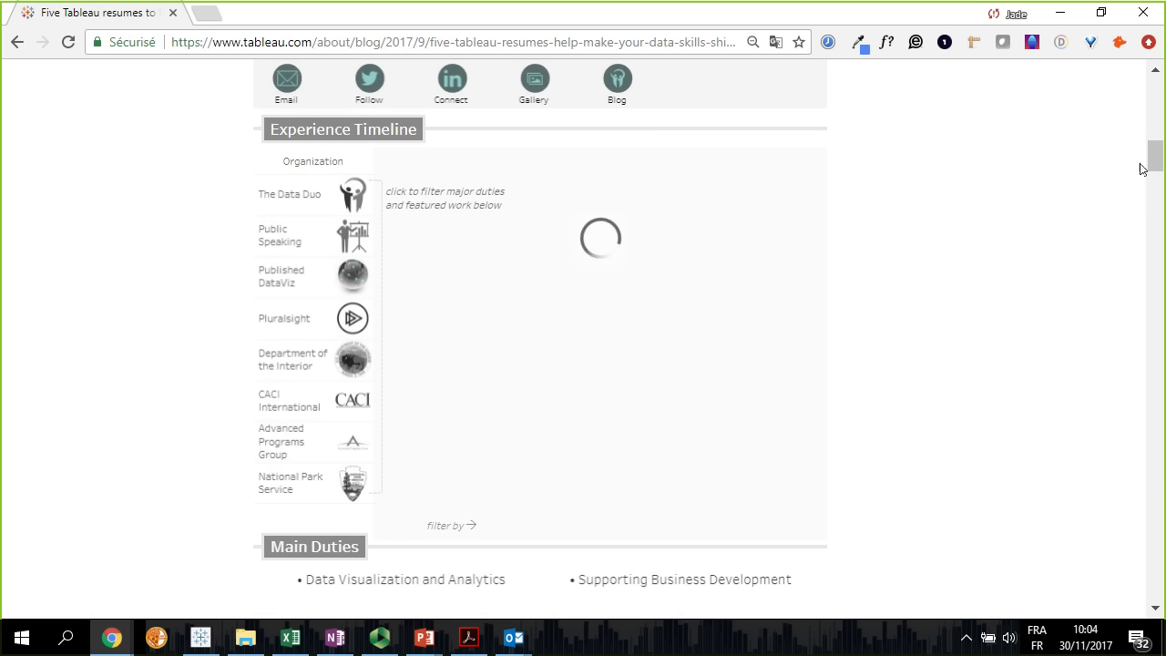
Examine the logistics analyst's resume header and timeline, selecting Professional Experience and inspecting the timeline bars
left_click_drag(1155, 156, 1161, 266)
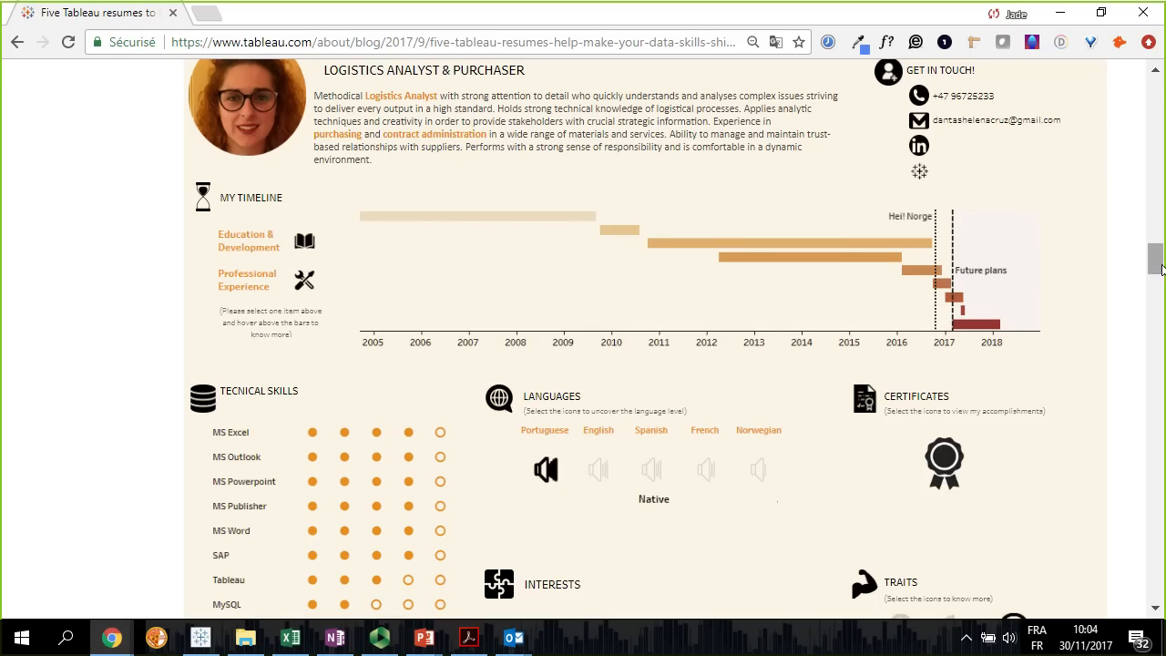
scroll(1163, 270, "up", 1)
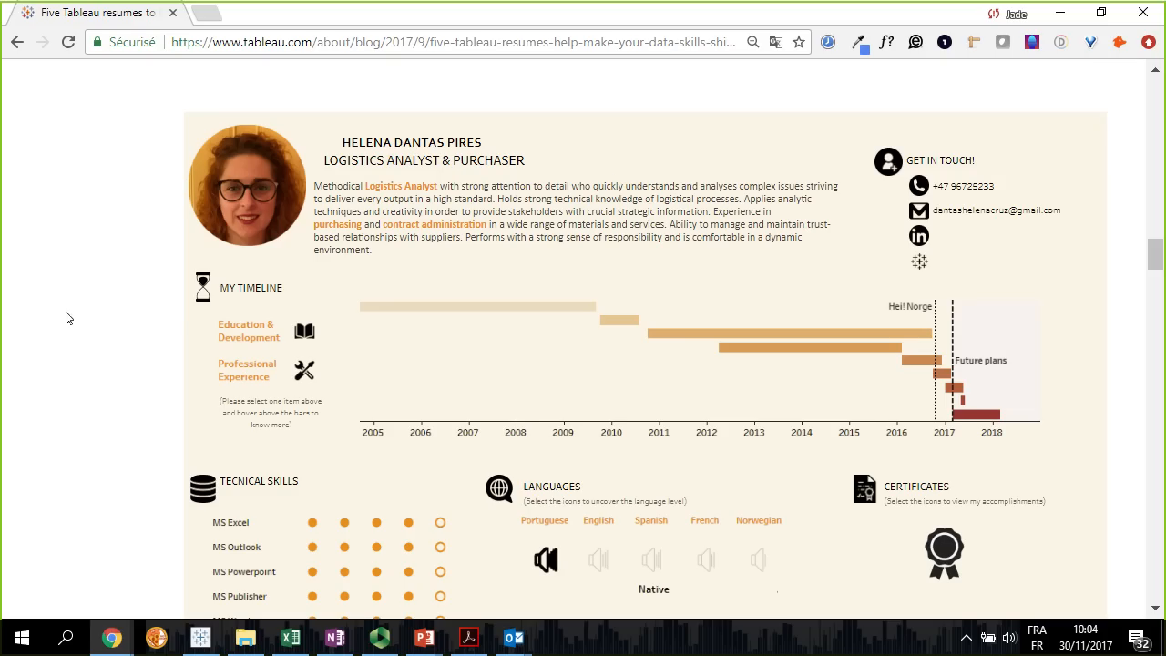
scroll(65, 318, "down", 1)
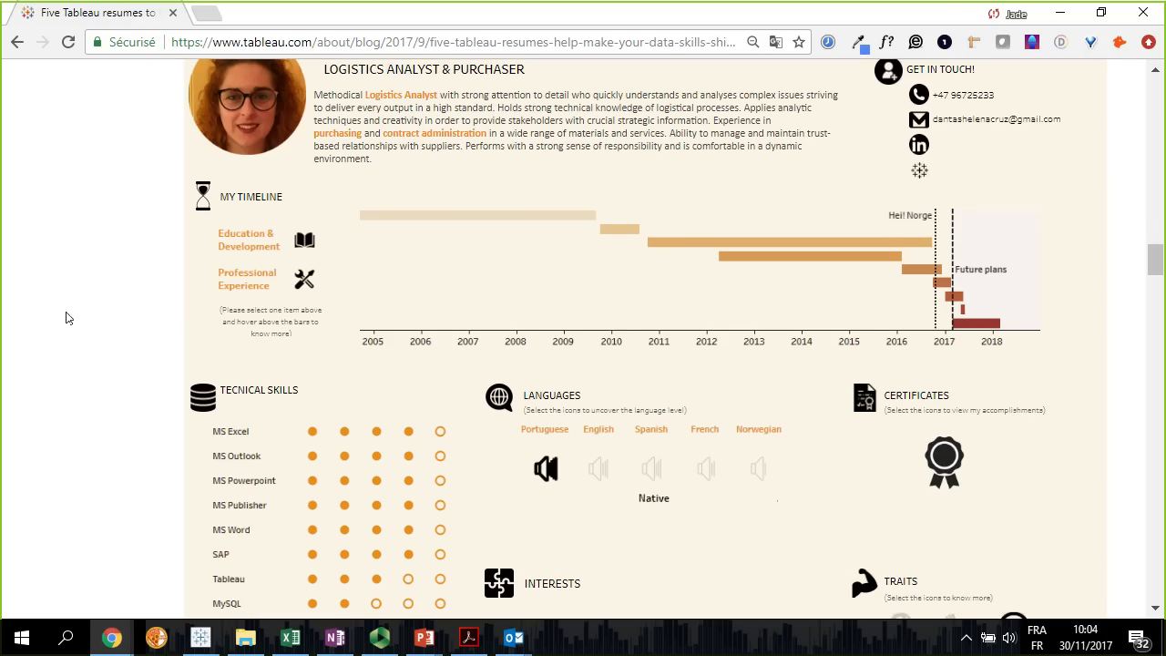
left_click(248, 290)
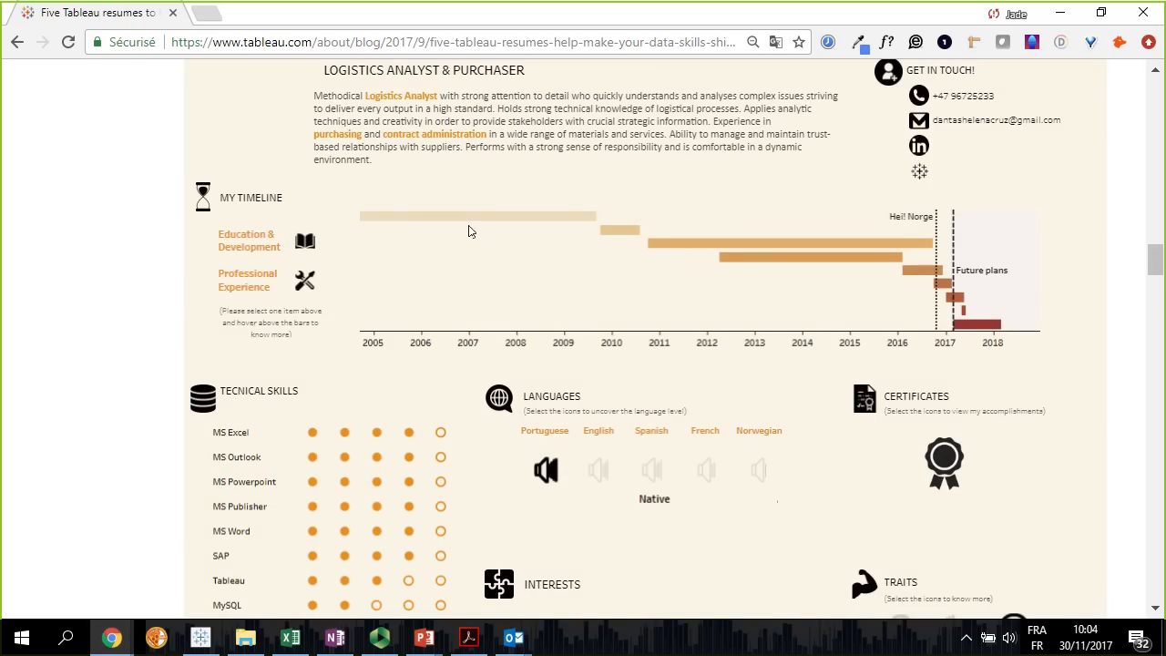
mouse_move(475, 228)
mouse_move(690, 247)
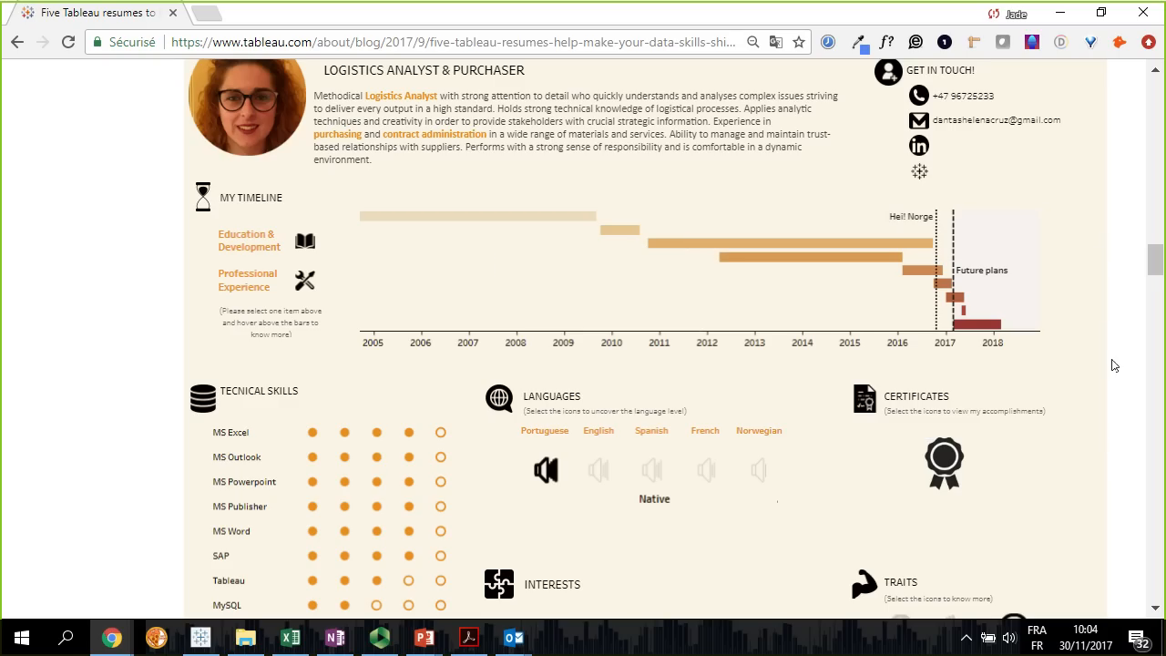
Examine the technical skills, languages and interests sections of the logistics analyst's resume, including their detail tooltips
scroll(1112, 365, "down", 1)
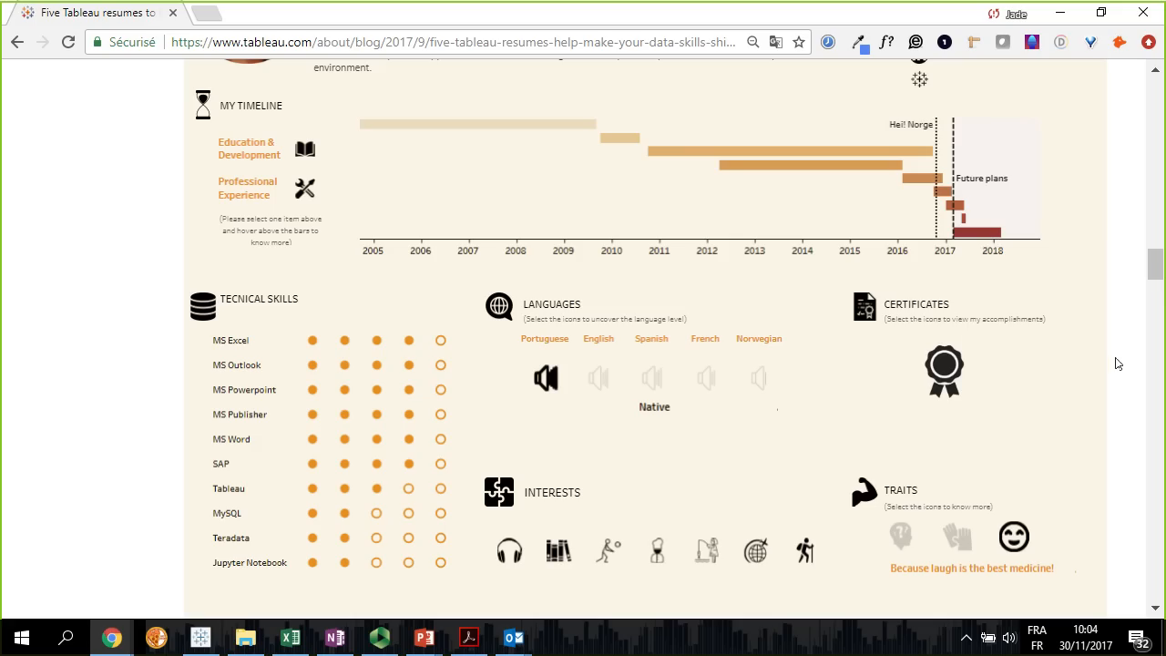
scroll(1118, 364, "down", 1)
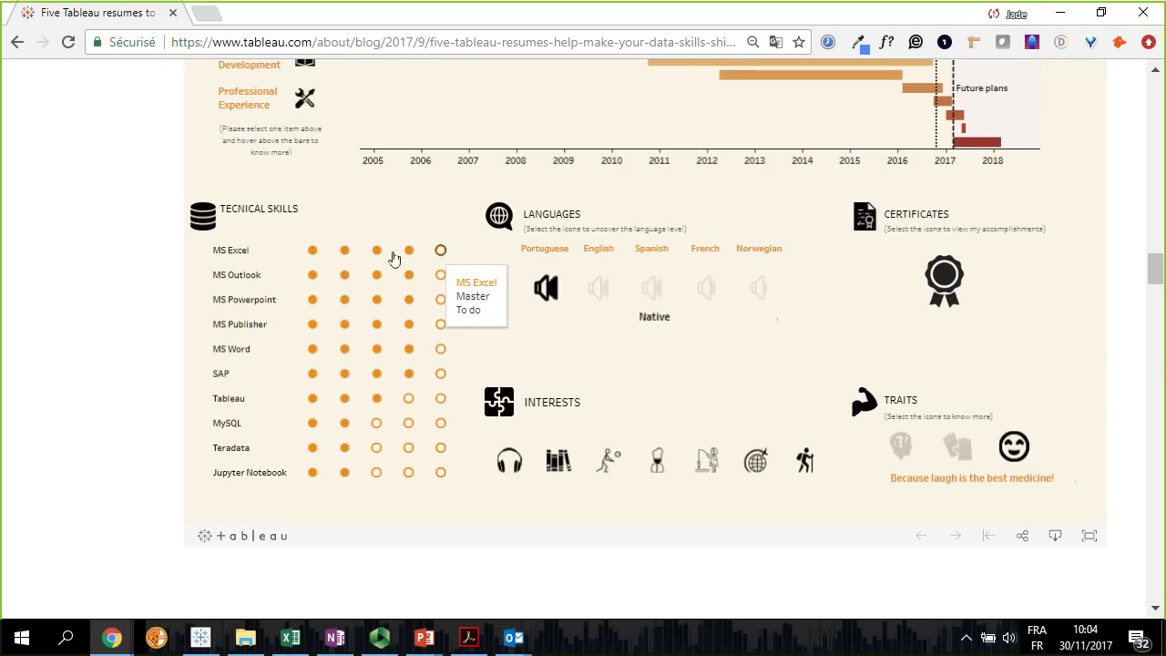
mouse_move(457, 259)
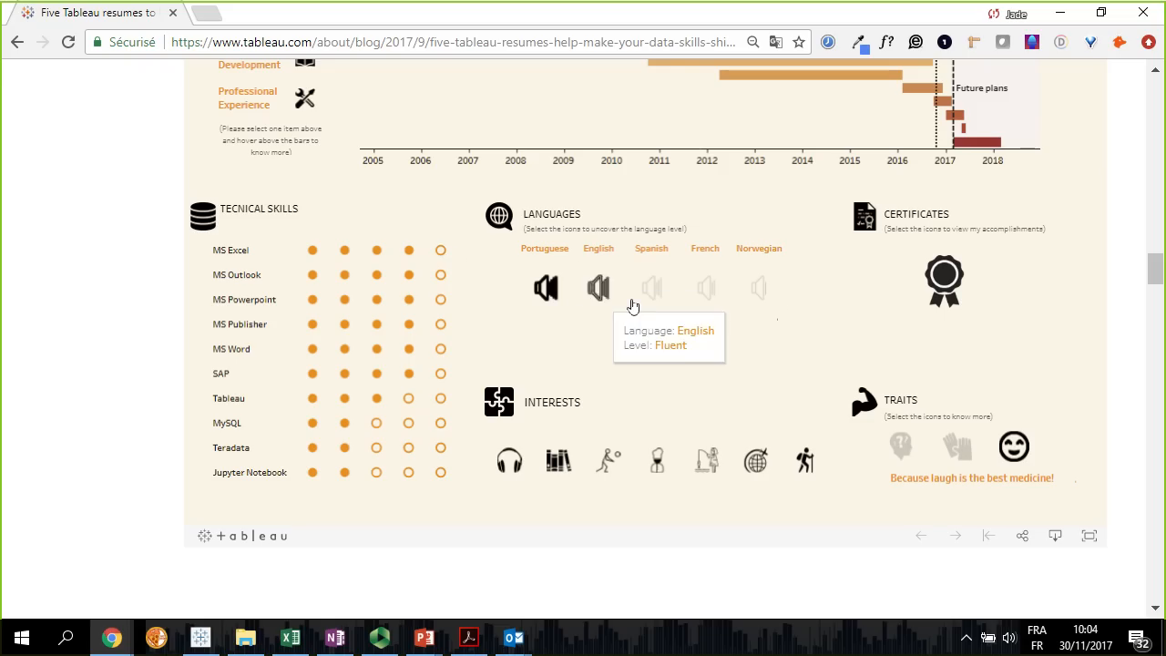
scroll(804, 309, "down", 2)
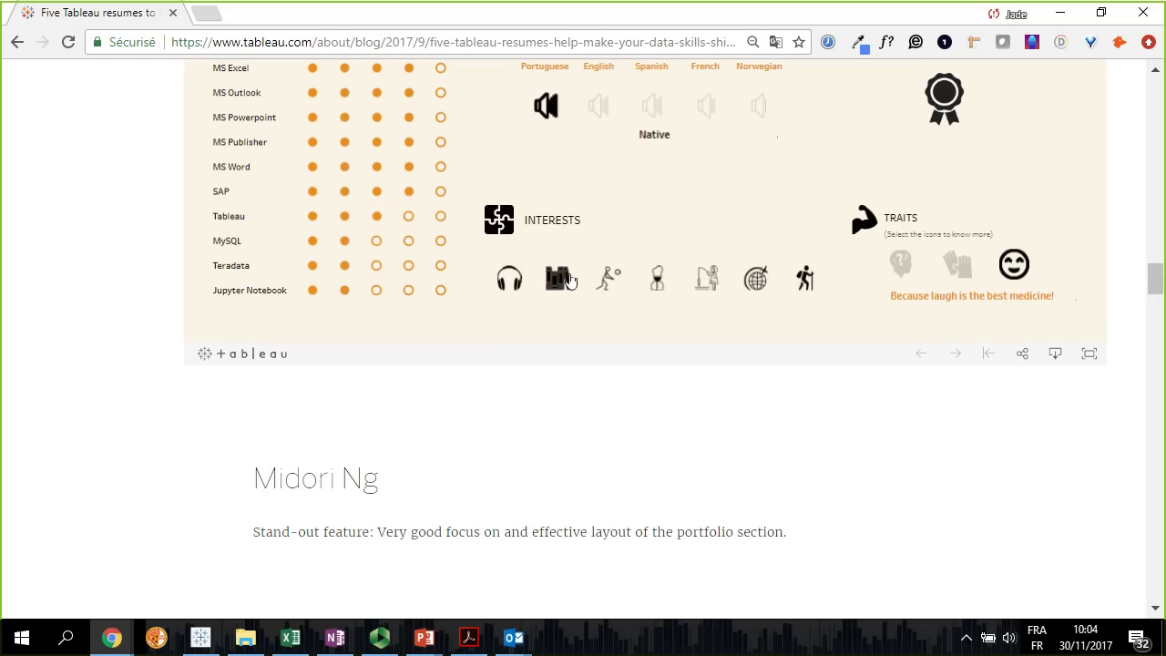
mouse_move(810, 288)
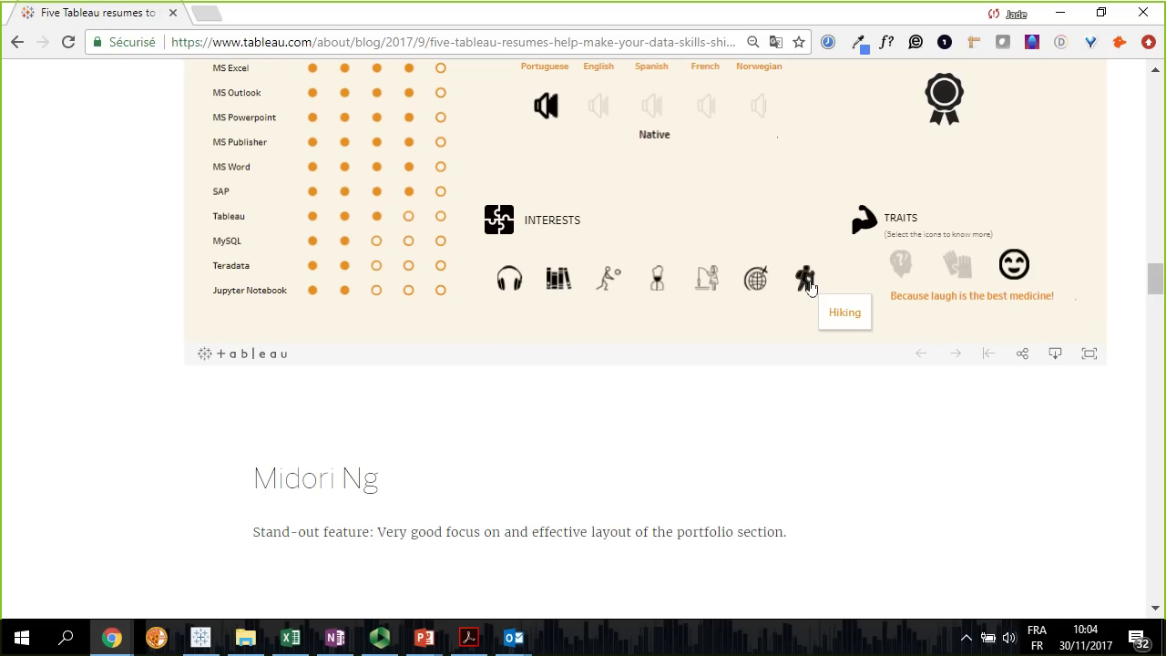
Review the third resume's work experience, portfolio and technical skills, opening its Content Creation video and closing it again
scroll(779, 409, "down", 4)
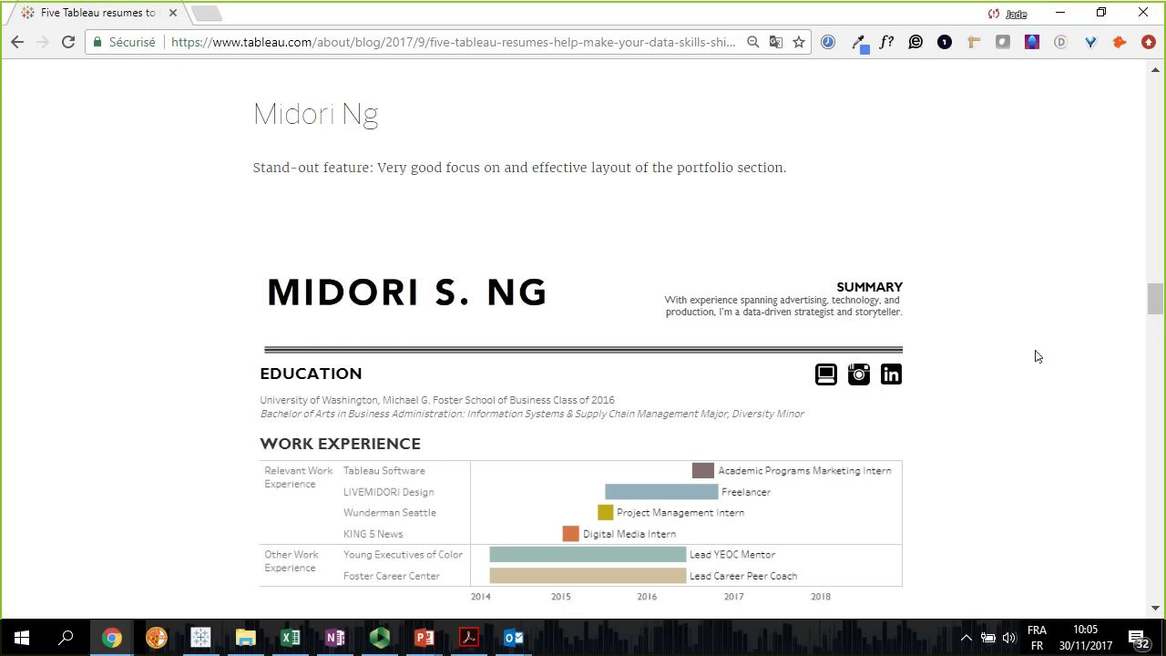
scroll(1036, 356, "down", 3)
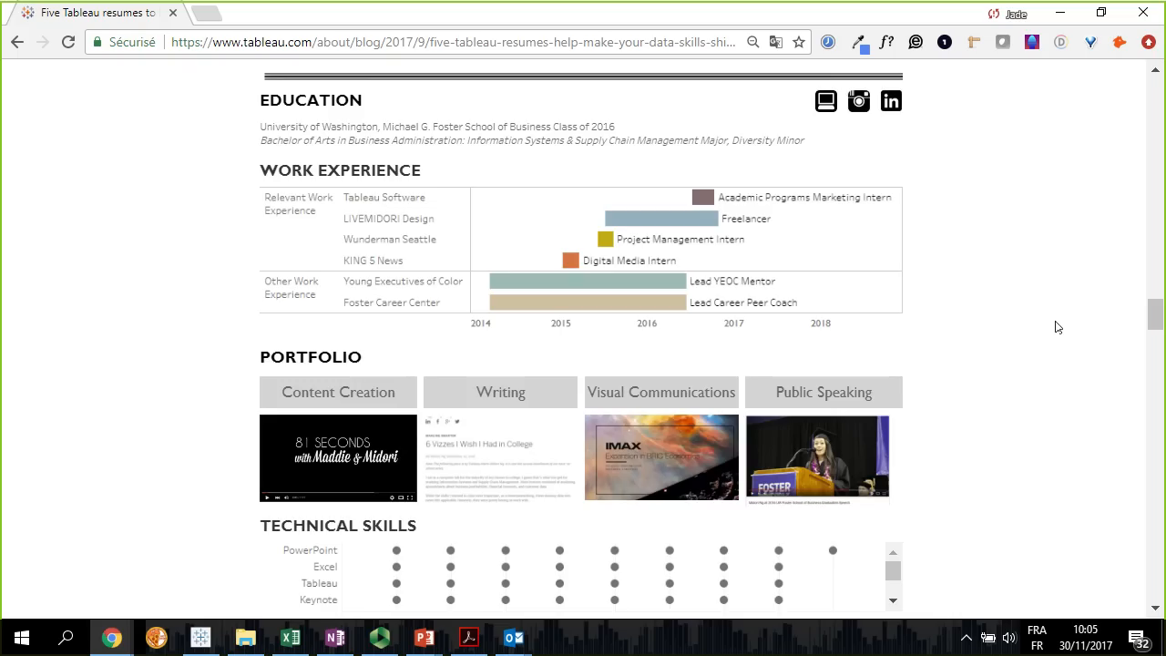
scroll(1057, 327, "up", 1)
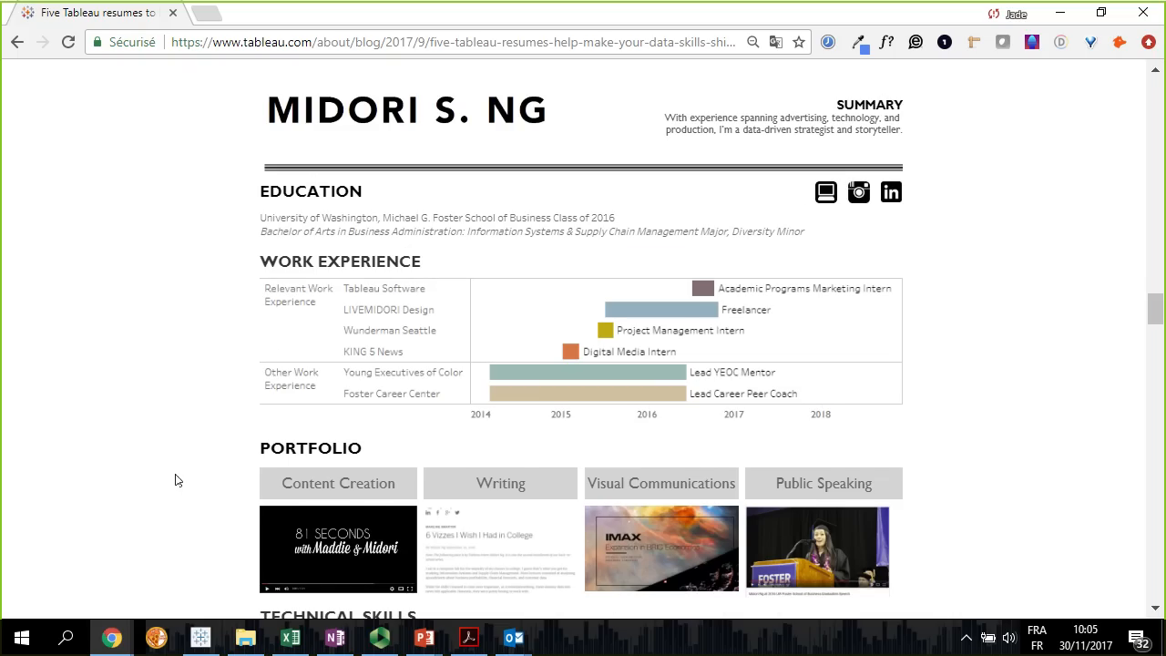
scroll(180, 481, "down", 1)
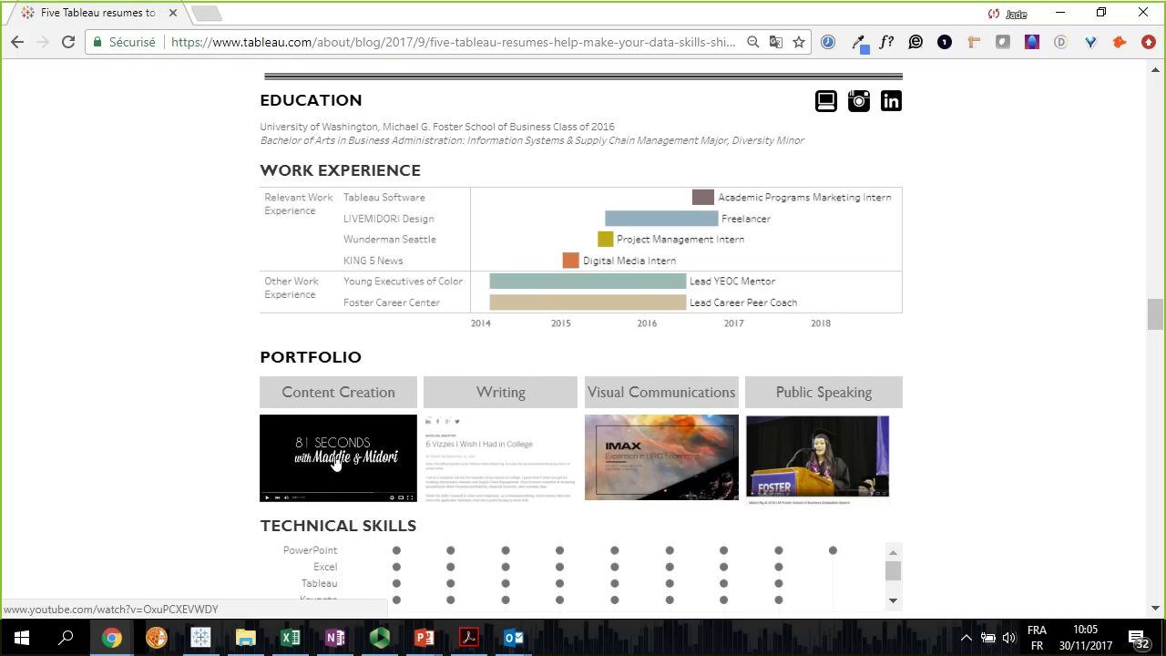
left_click(336, 463)
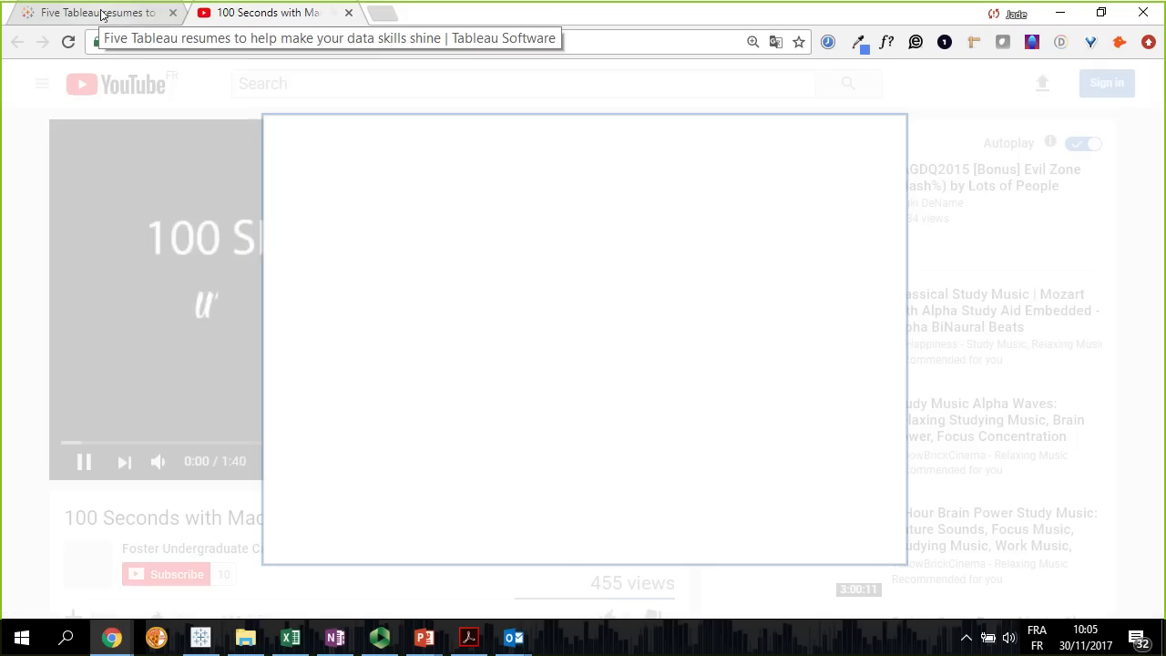
left_click(349, 15)
scroll(154, 493, "down", 2)
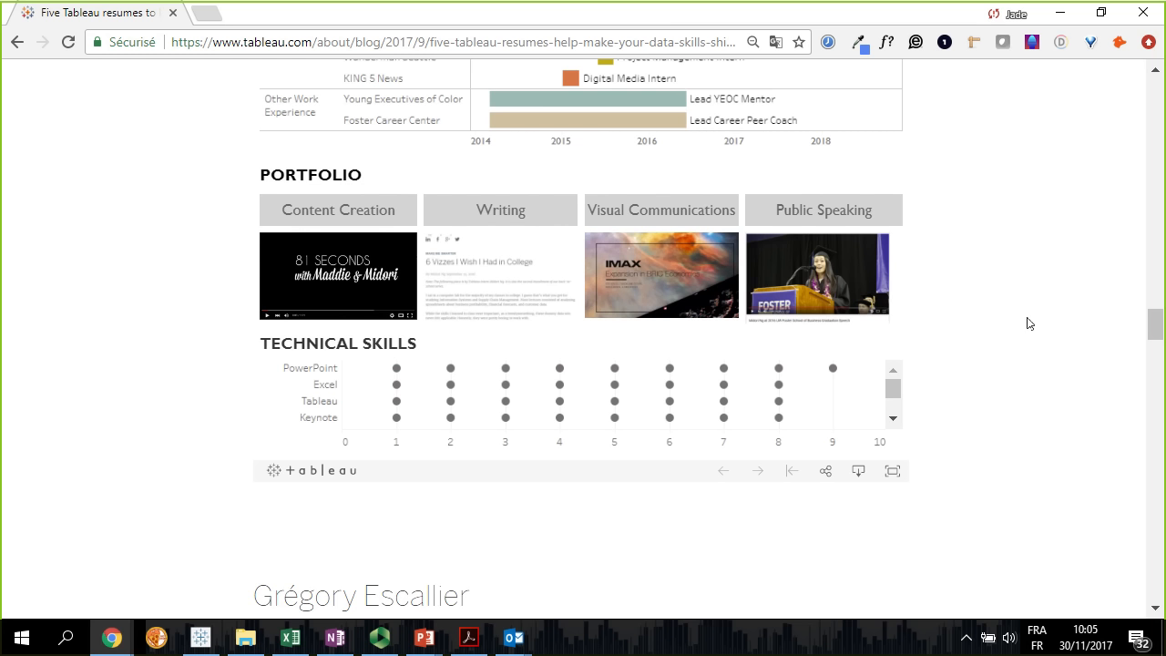
Examine the fourth resume's contact header, places timeline and skill level line chart by year
scroll(1088, 484, "down", 7)
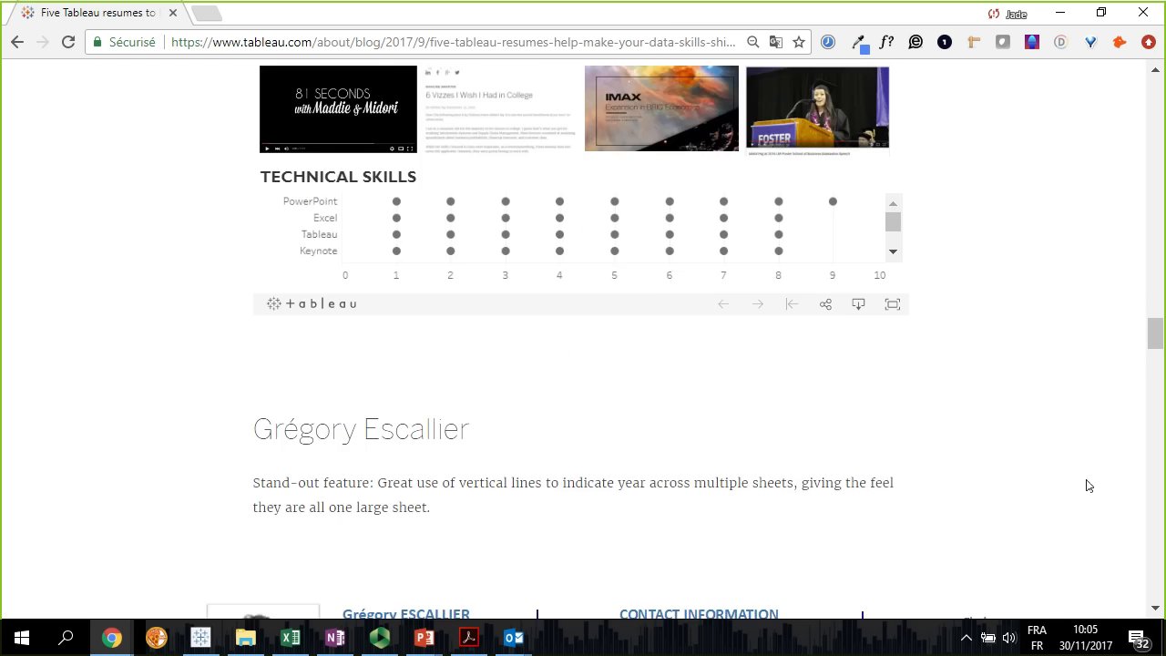
scroll(1093, 485, "down", 1)
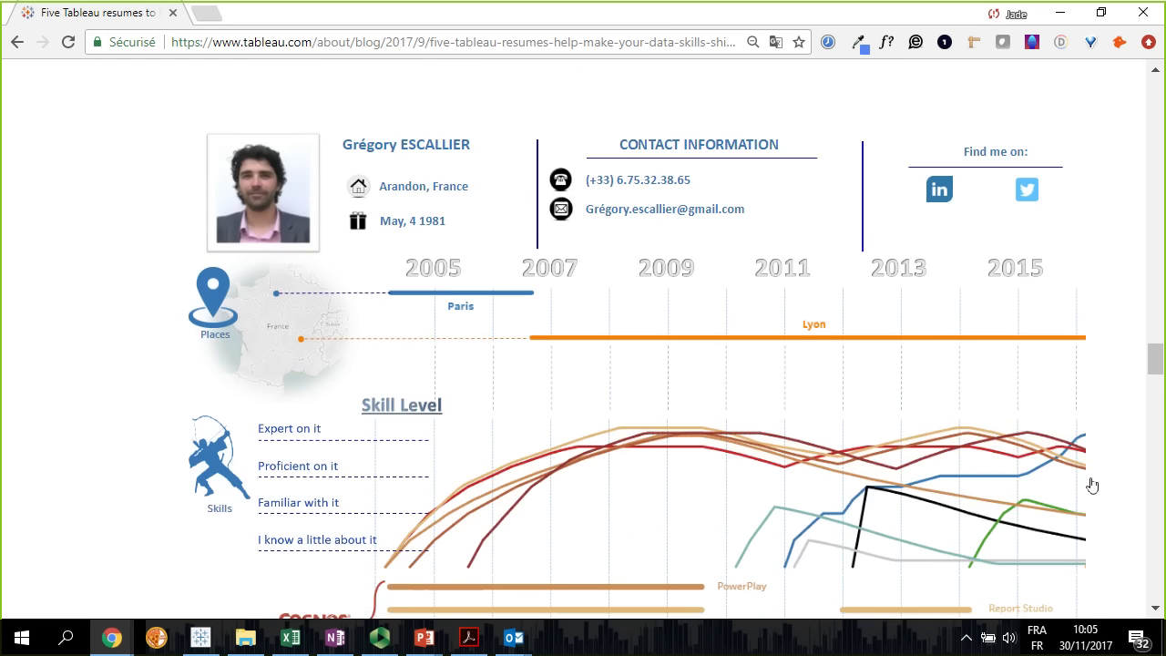
scroll(1092, 485, "down", 1)
scroll(1089, 484, "up", 2)
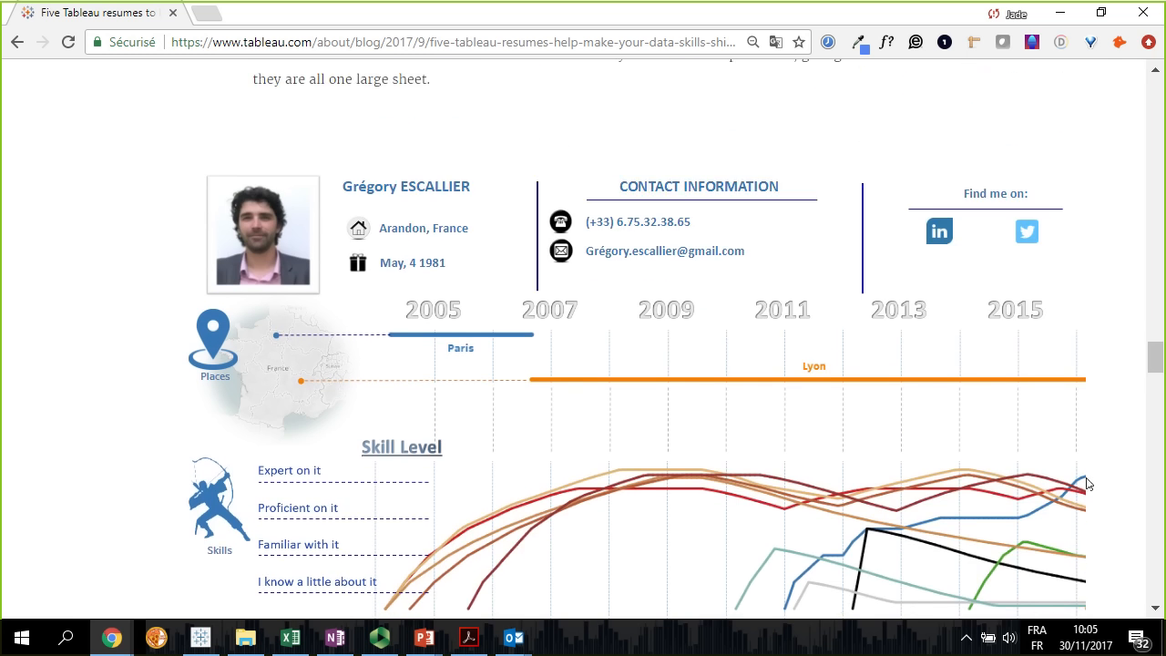
scroll(1089, 484, "down", 3)
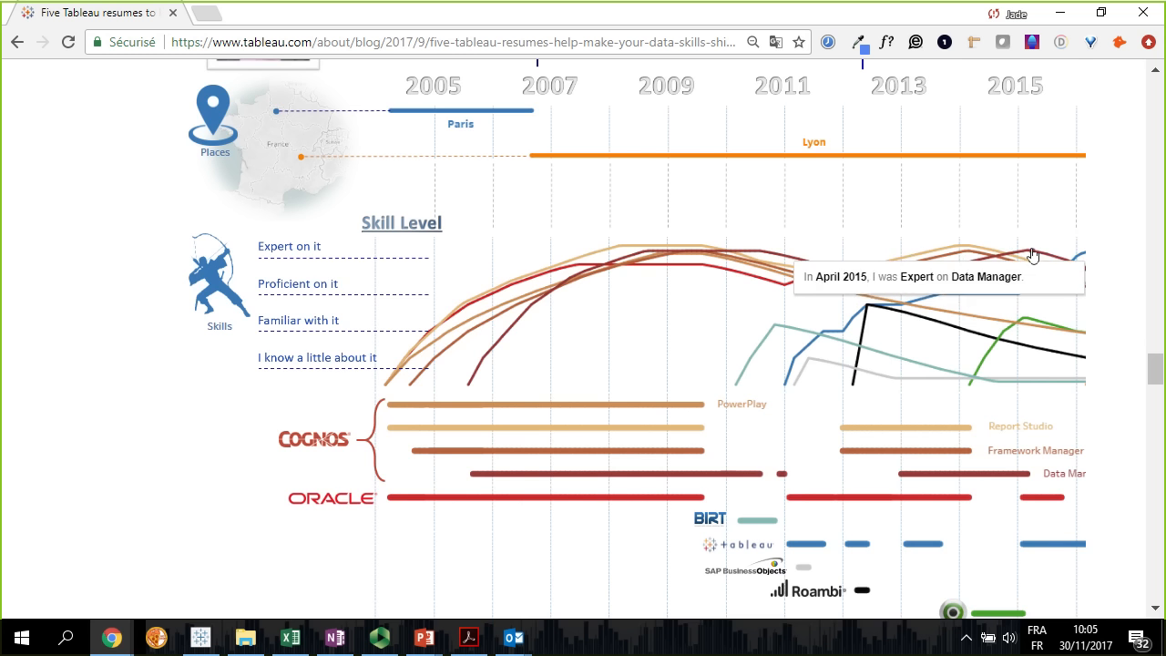
Examine the fifth resume's career story, including the skill level and usage curves and the Work and Education timeline
scroll(1124, 361, "down", 3)
scroll(1125, 359, "down", 8)
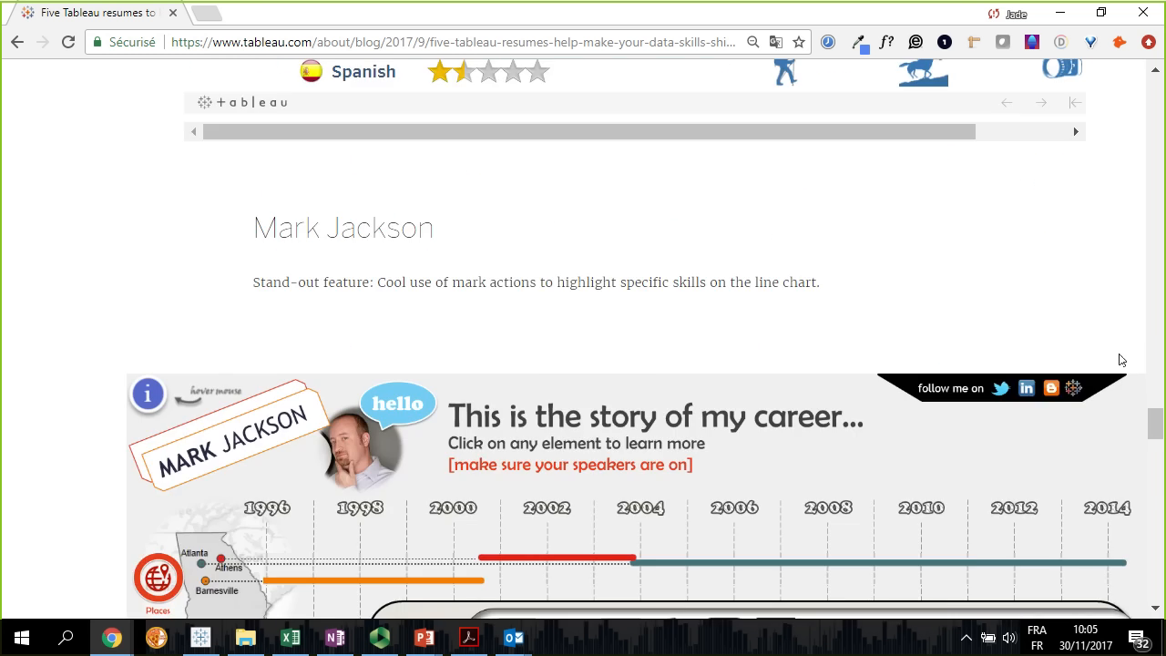
scroll(1121, 360, "down", 6)
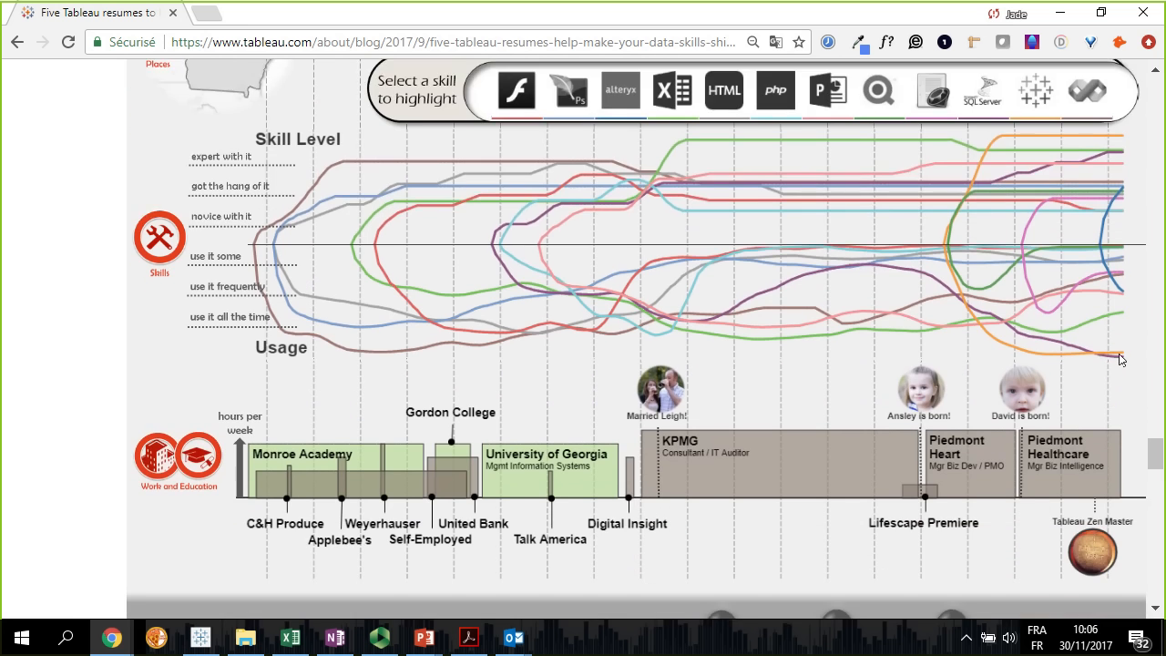
scroll(1121, 360, "down", 2)
scroll(1121, 360, "up", 5)
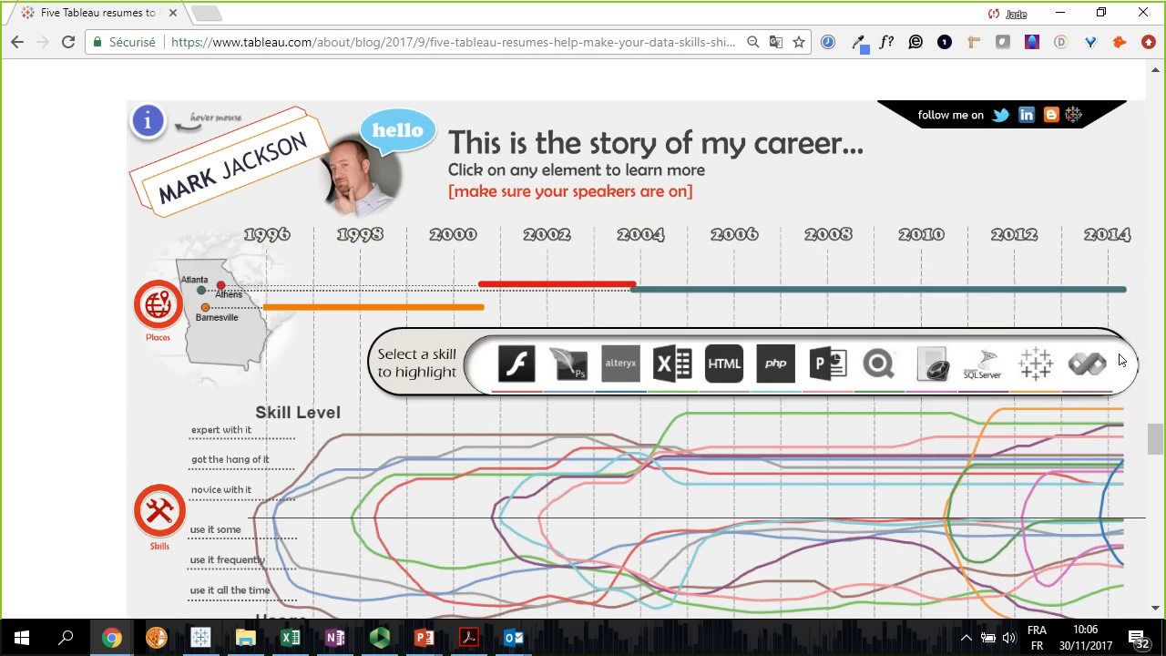
scroll(1121, 360, "down", 1)
scroll(512, 346, "down", 1)
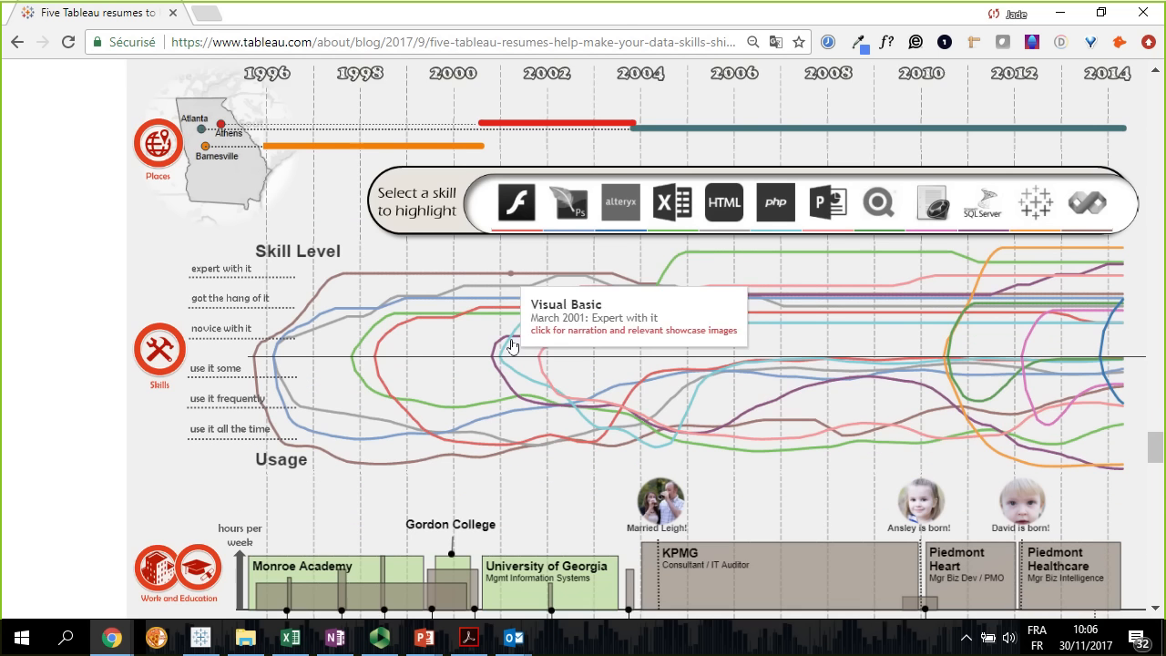
scroll(512, 346, "down", 1)
scroll(437, 390, "down", 1)
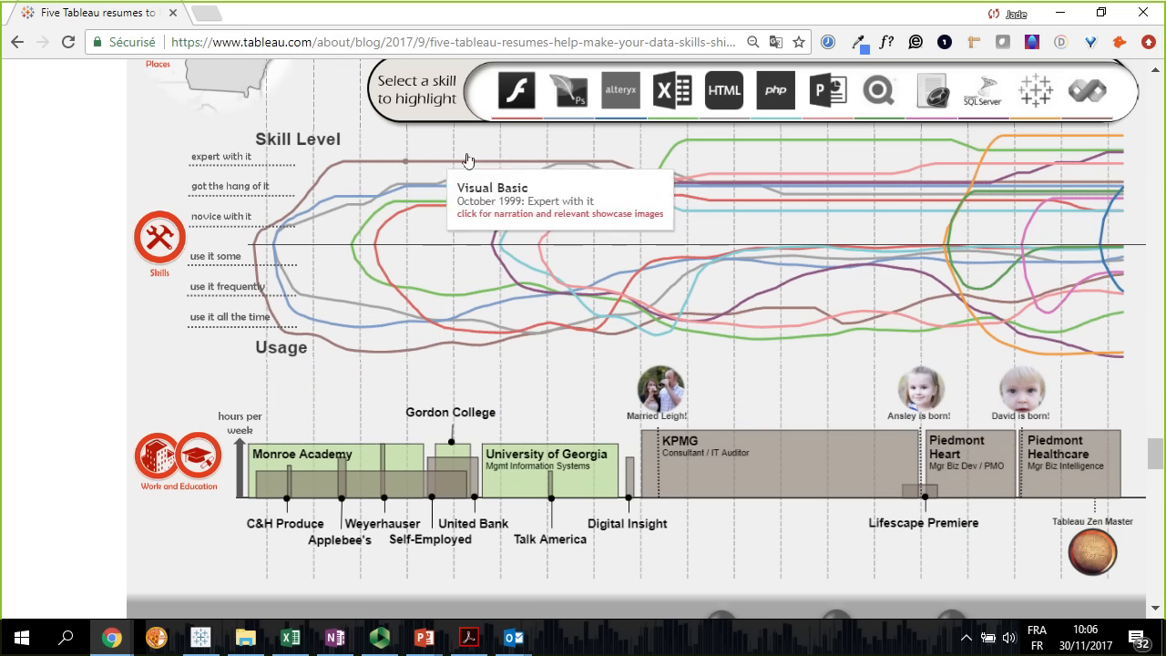
scroll(871, 352, "down", 1)
scroll(871, 352, "down", 2)
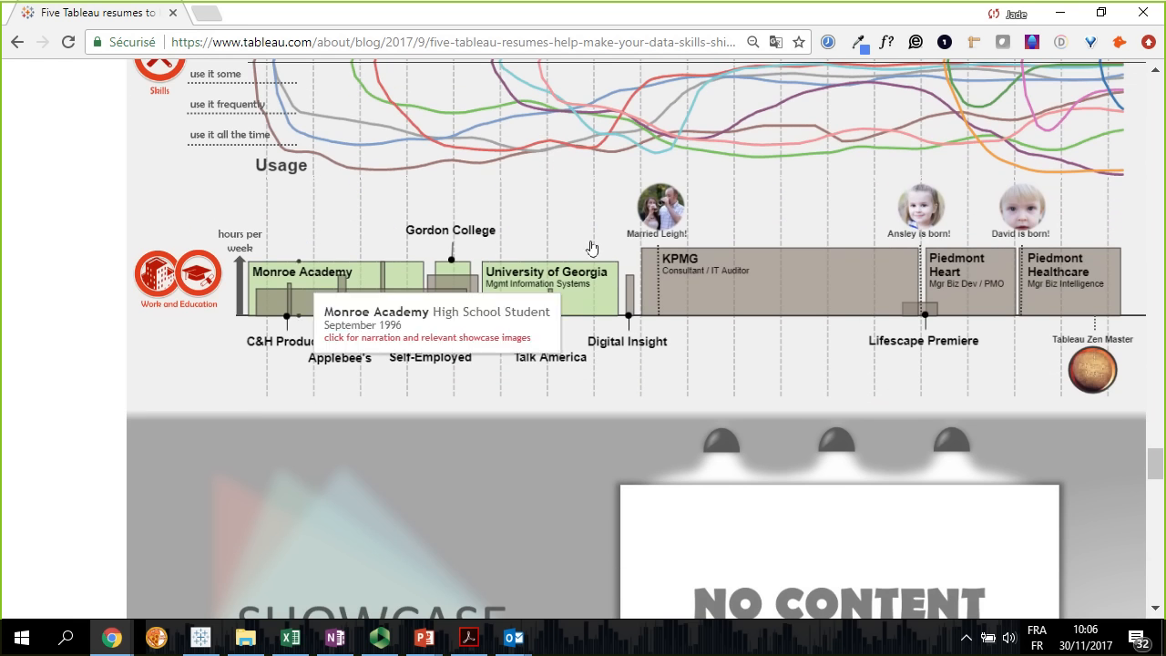
Select the first child-birth milestone above the Work and Education timeline and advance its showcase to another photo
mouse_move(668, 212)
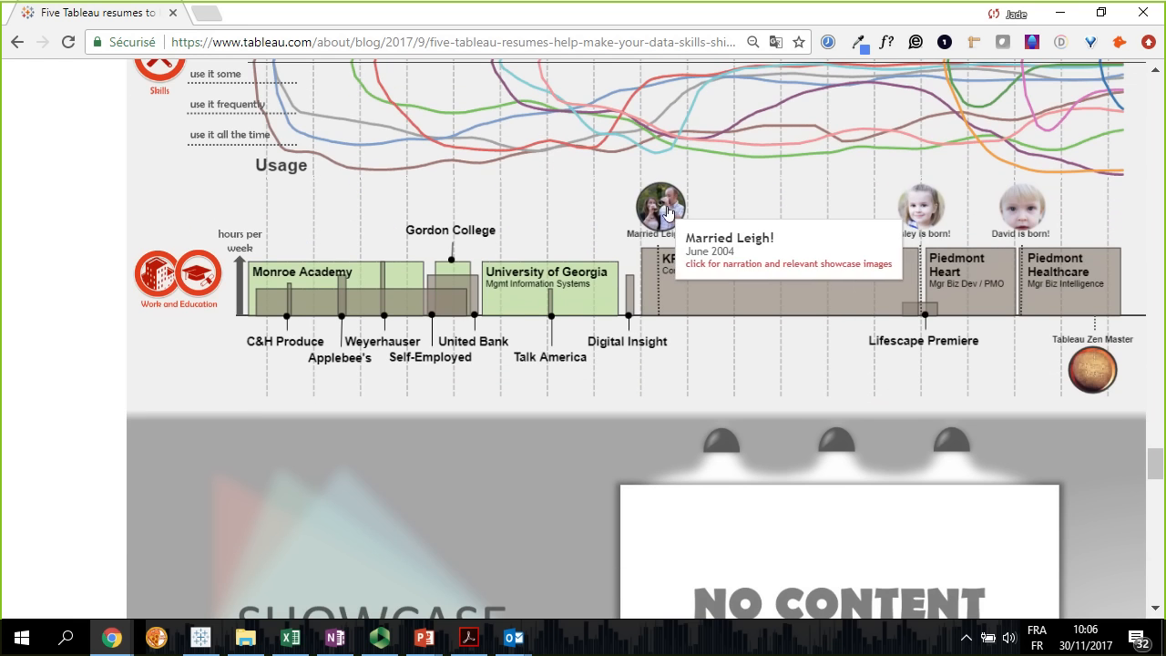
left_click(904, 206)
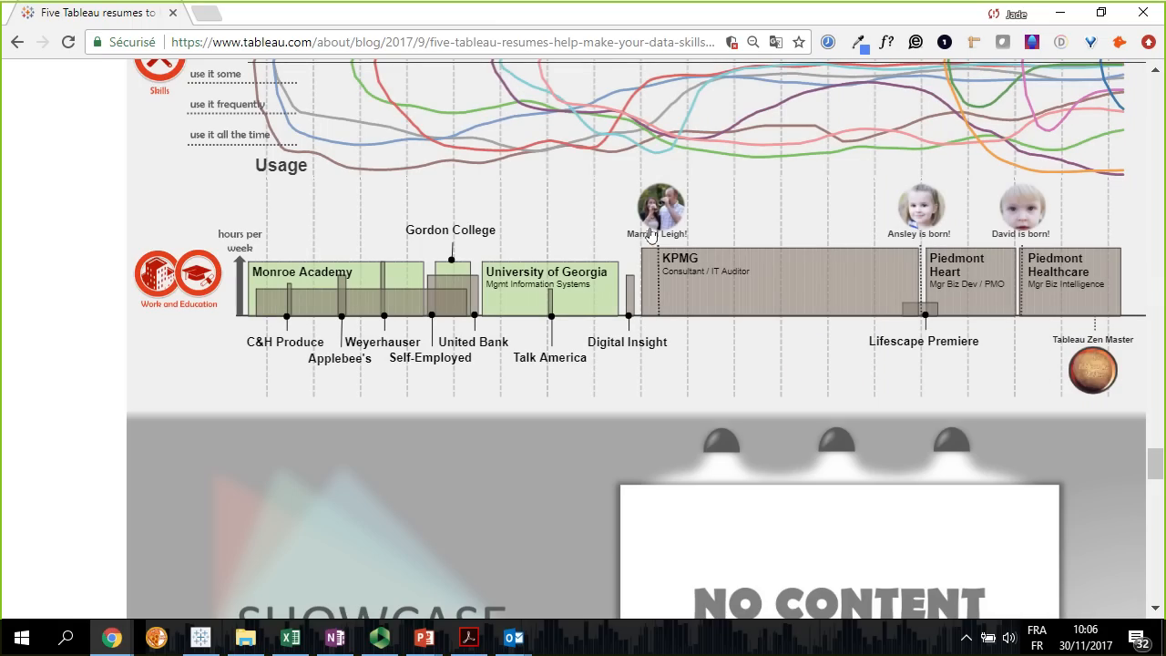
left_click(944, 213)
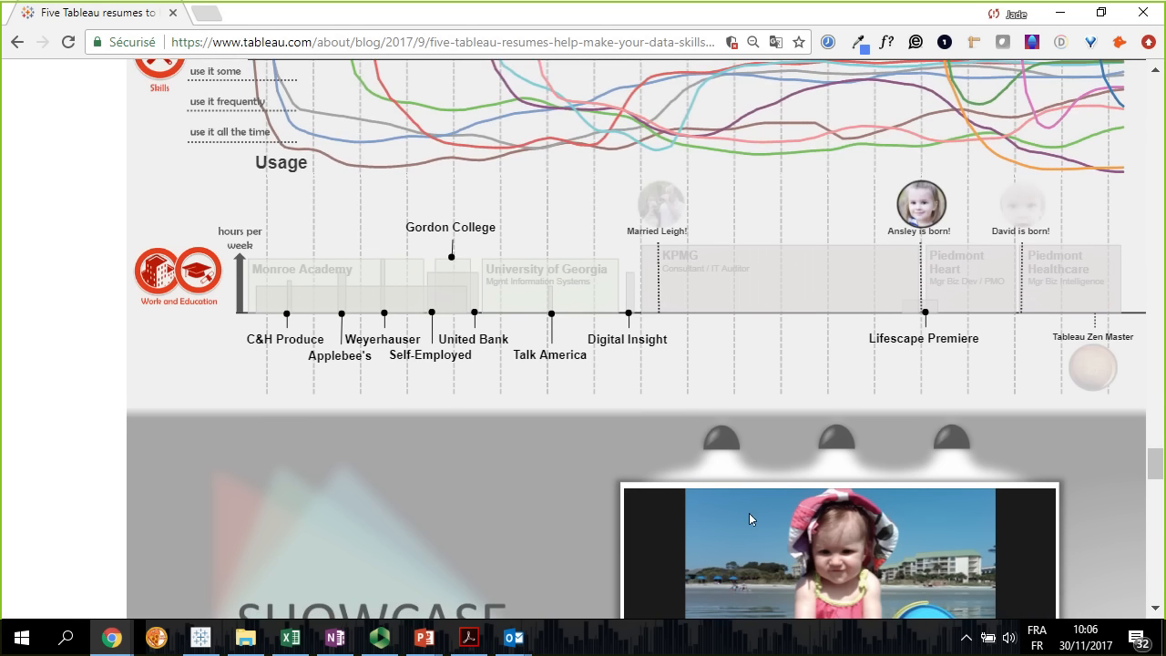
scroll(757, 516, "down", 2)
left_click(1044, 553)
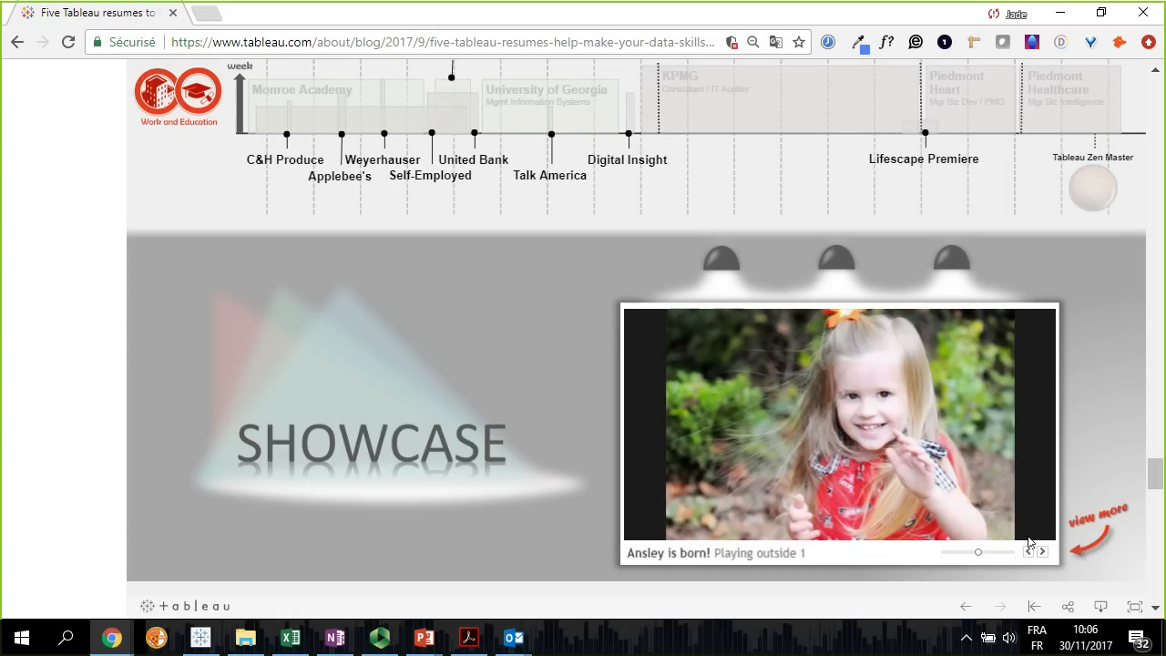
Minimize the browser to return to the presentation slides
mouse_move(738, 99)
left_click(1061, 13)
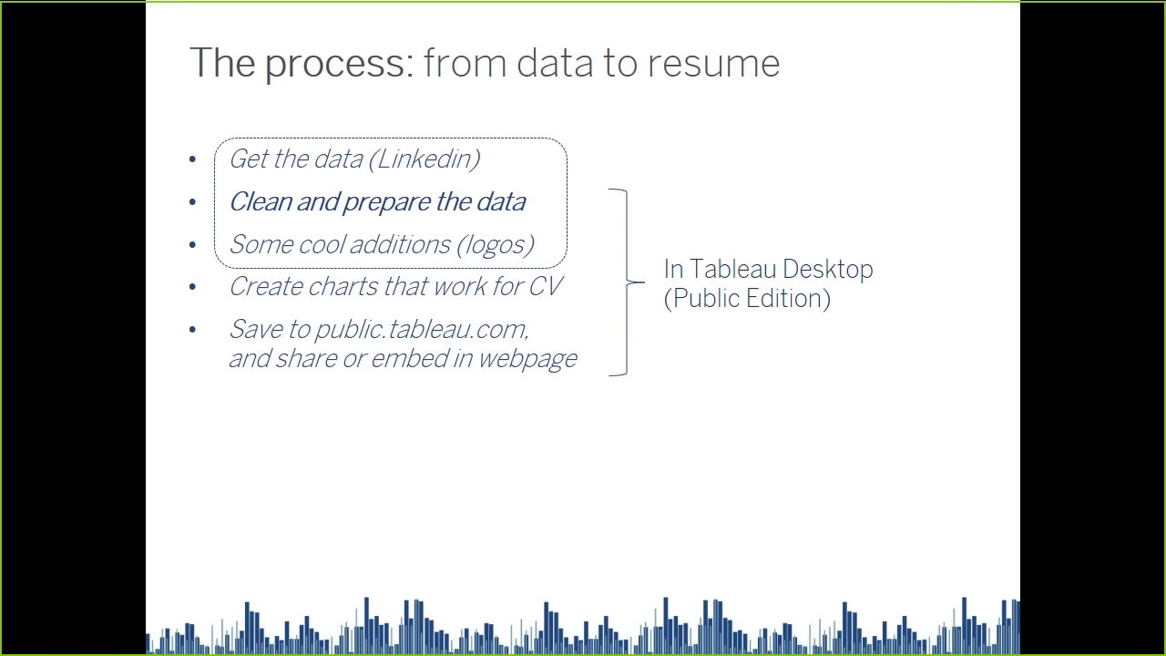
Switch to LinkedIn in the browser, open the account's Settings & Privacy page and expand "Getting an archive of your data"
key("alt+Tab")
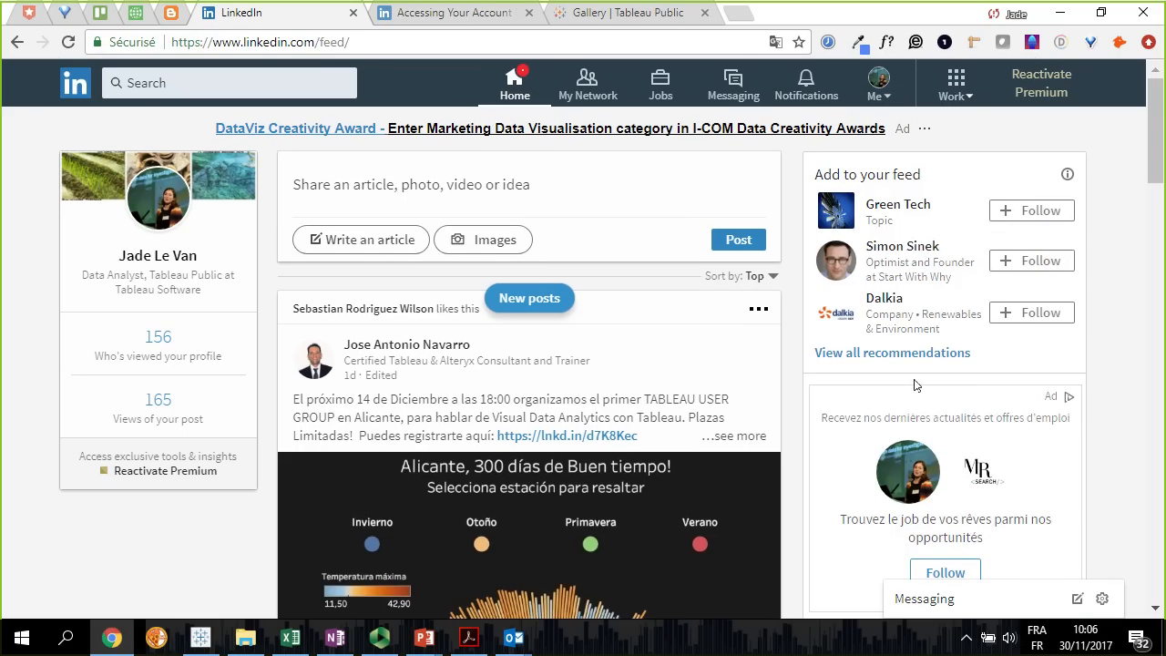
left_click(883, 93)
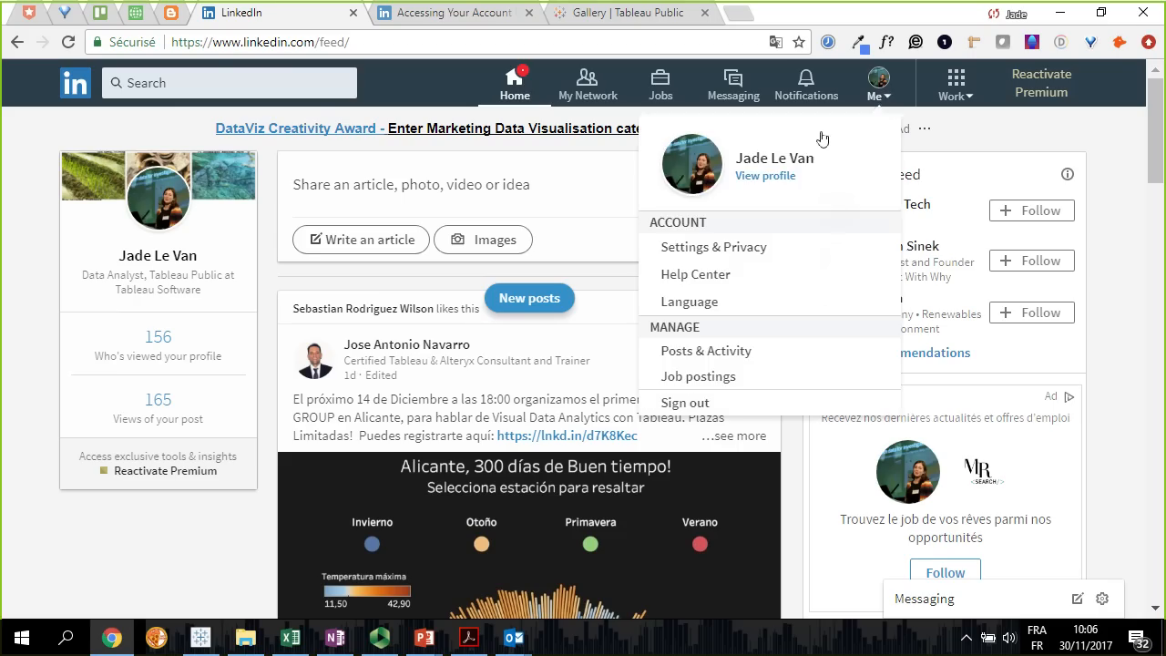
left_click(738, 255)
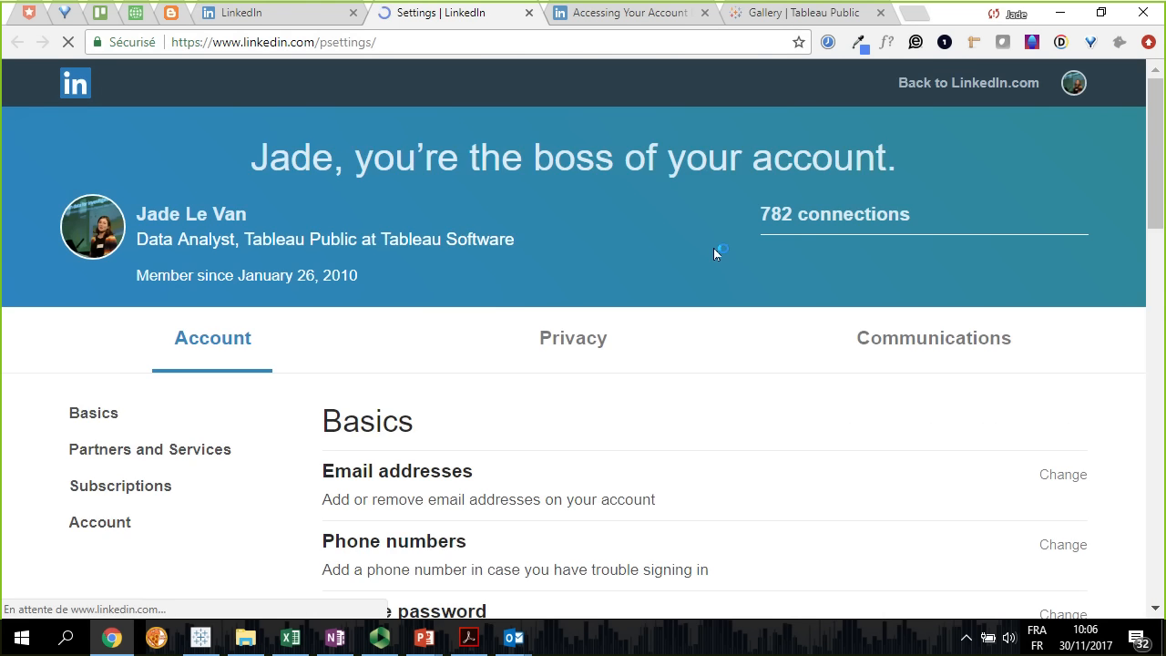
scroll(600, 375, "down", 10)
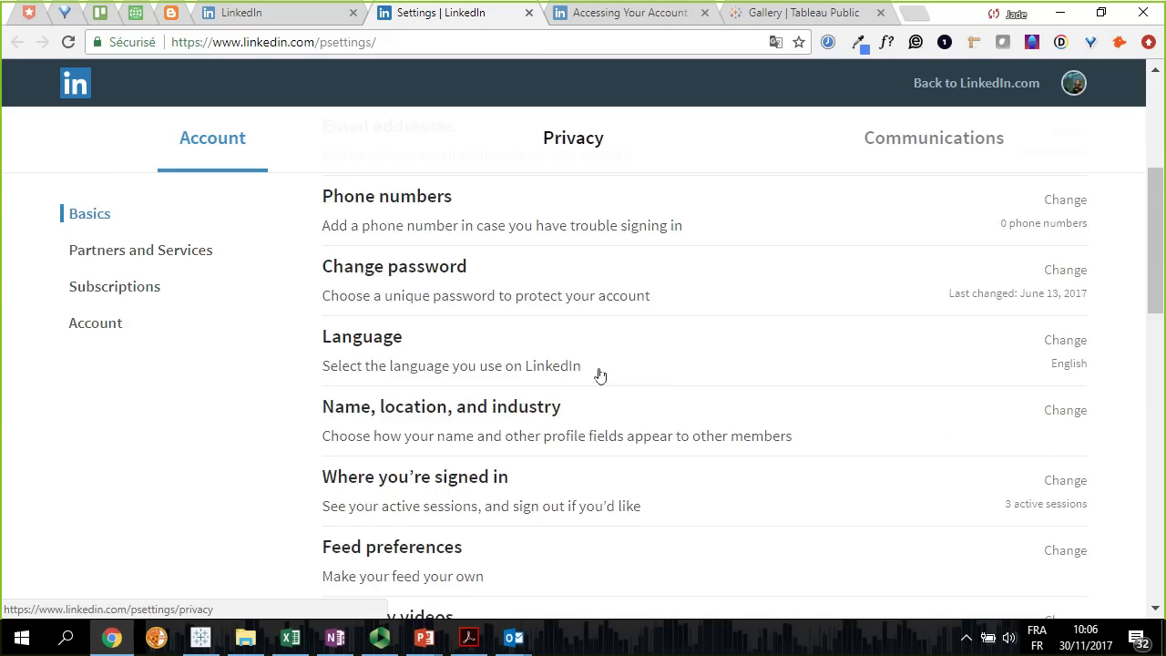
scroll(597, 376, "down", 2)
scroll(598, 376, "up", 2)
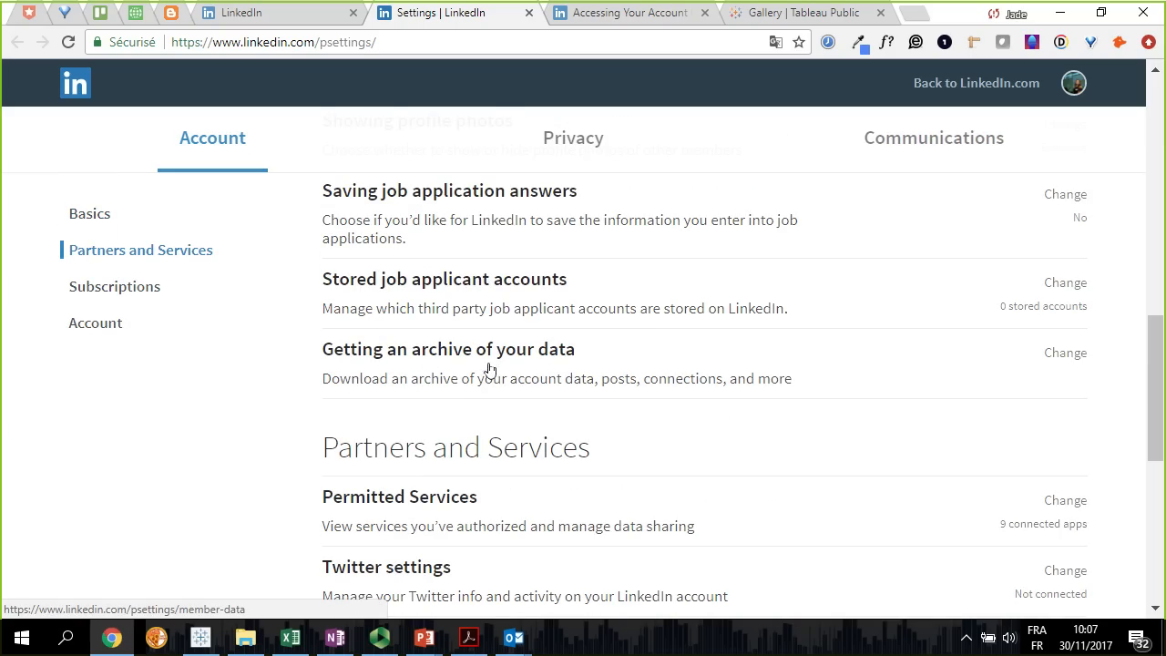
left_click(555, 369)
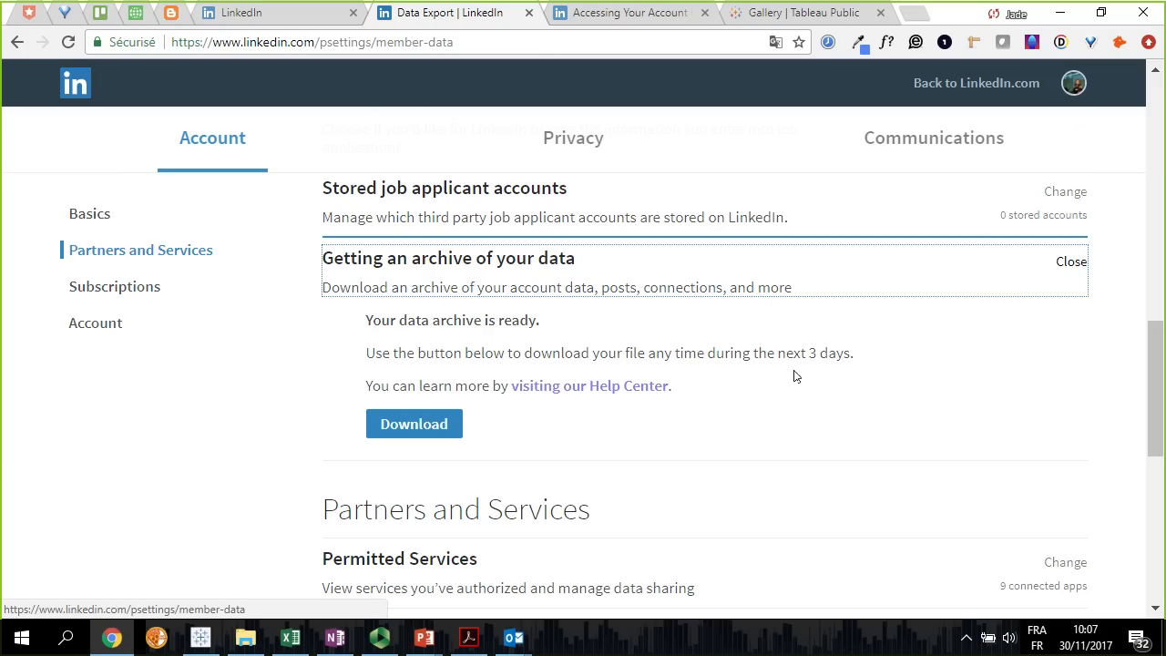
Examine the "Accessing Your Account Data" help article, including the request instructions and the table of archive contents with their availability times
left_click(618, 18)
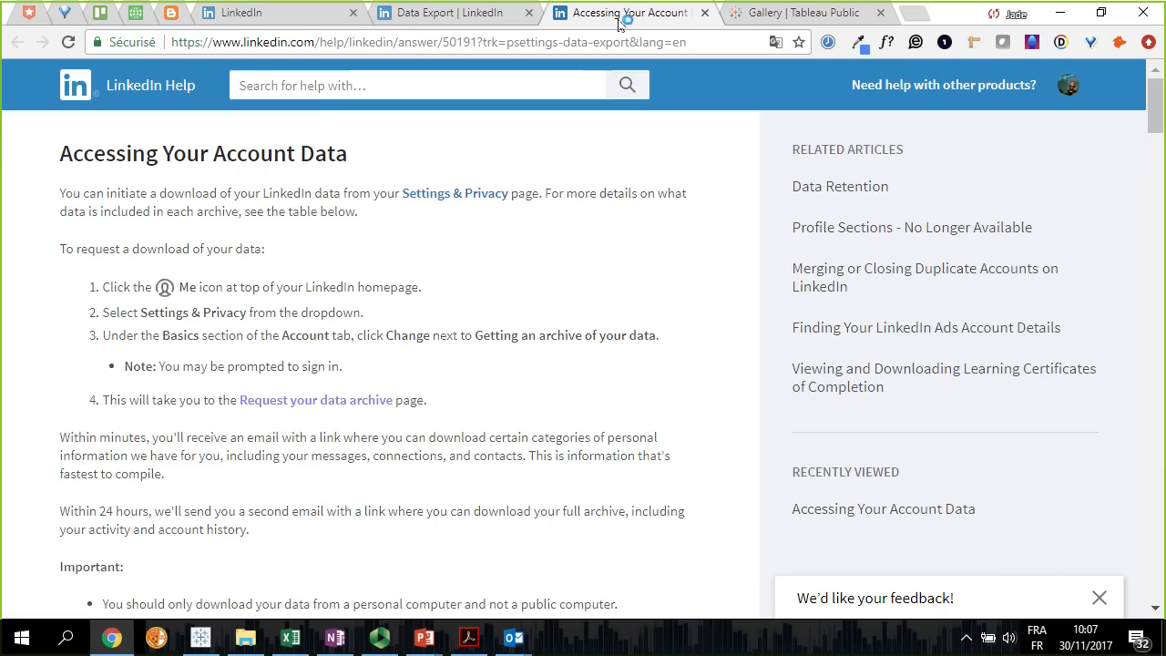
left_click(656, 42)
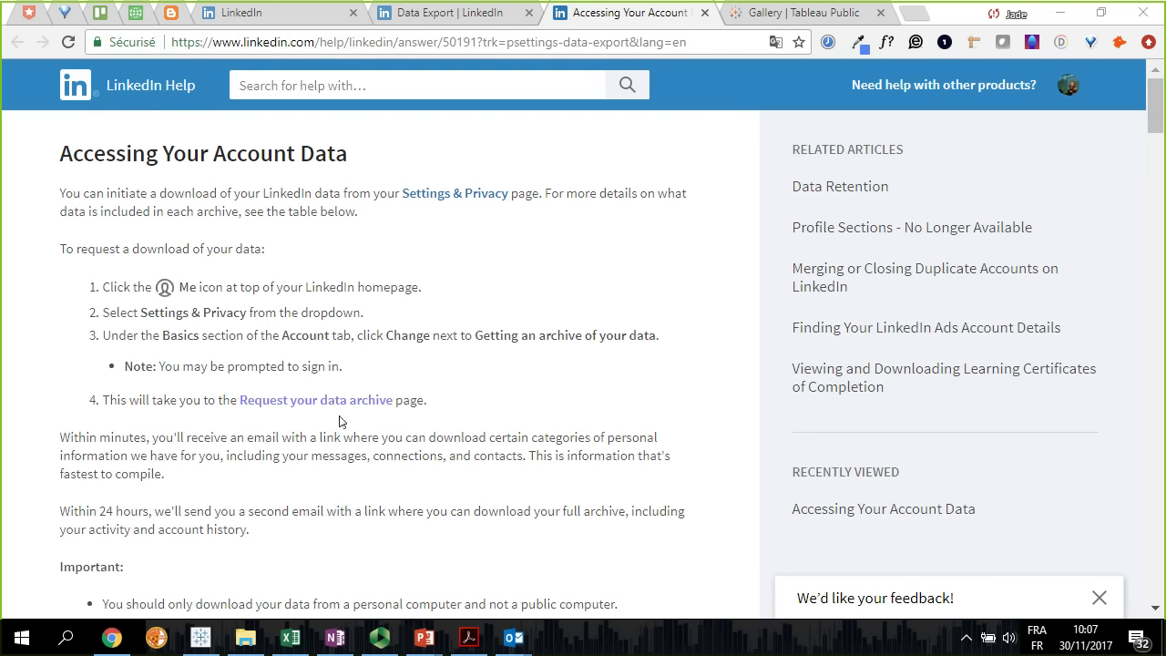
scroll(339, 422, "down", 6)
scroll(339, 422, "down", 2)
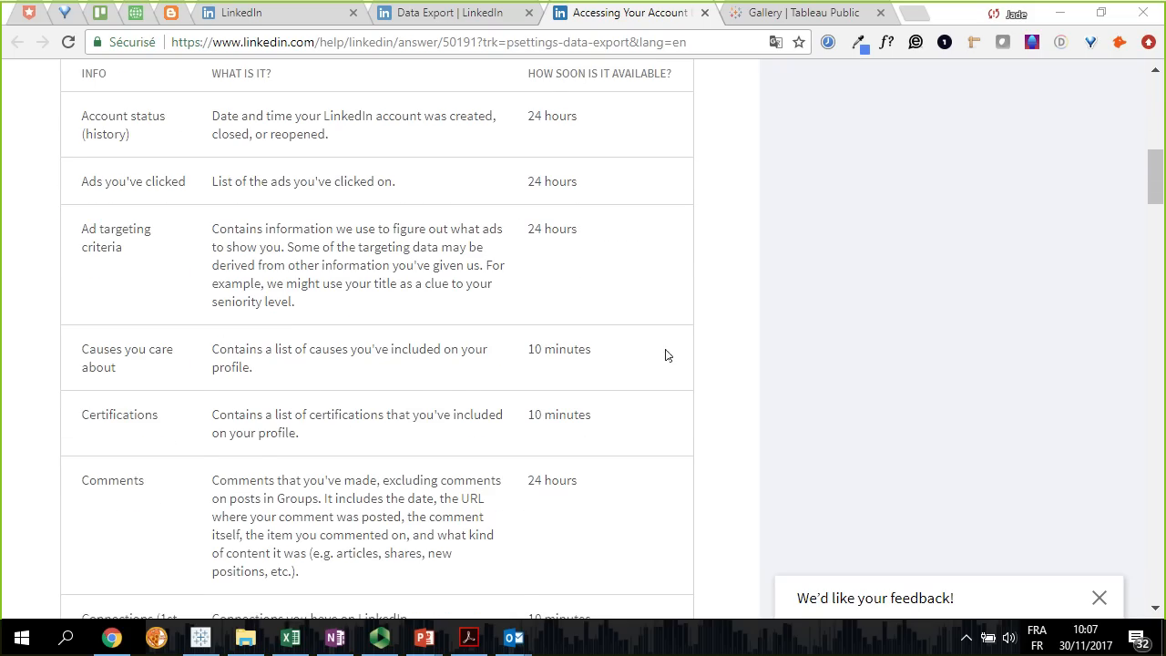
scroll(674, 351, "down", 1)
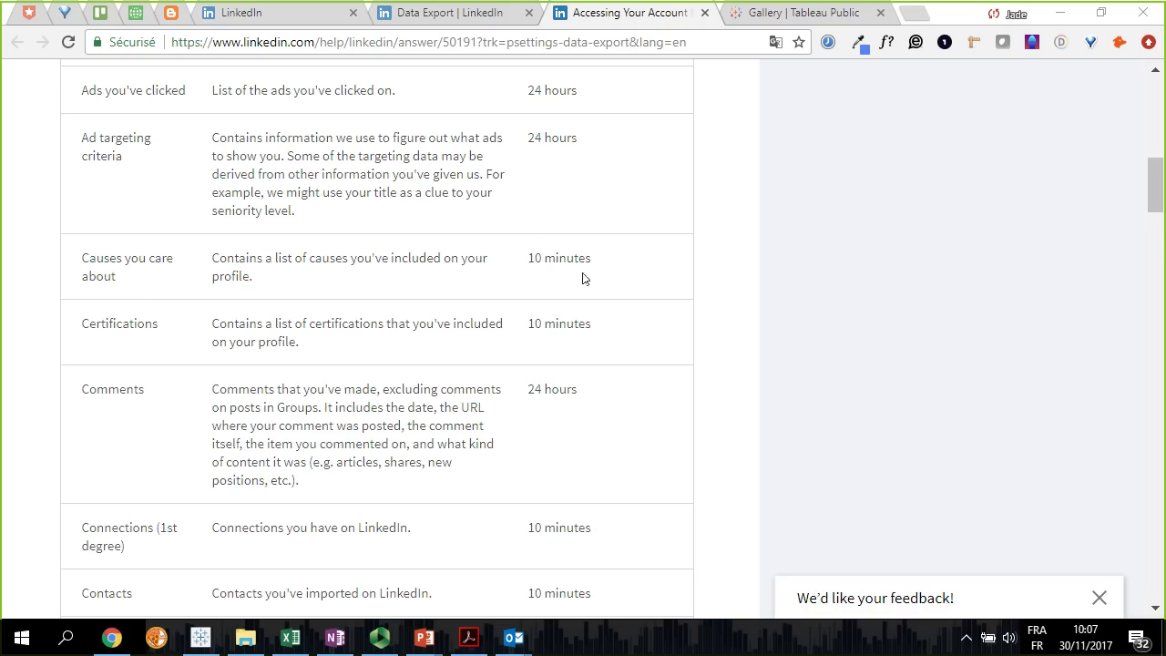
scroll(631, 332, "down", 2)
scroll(632, 333, "down", 2)
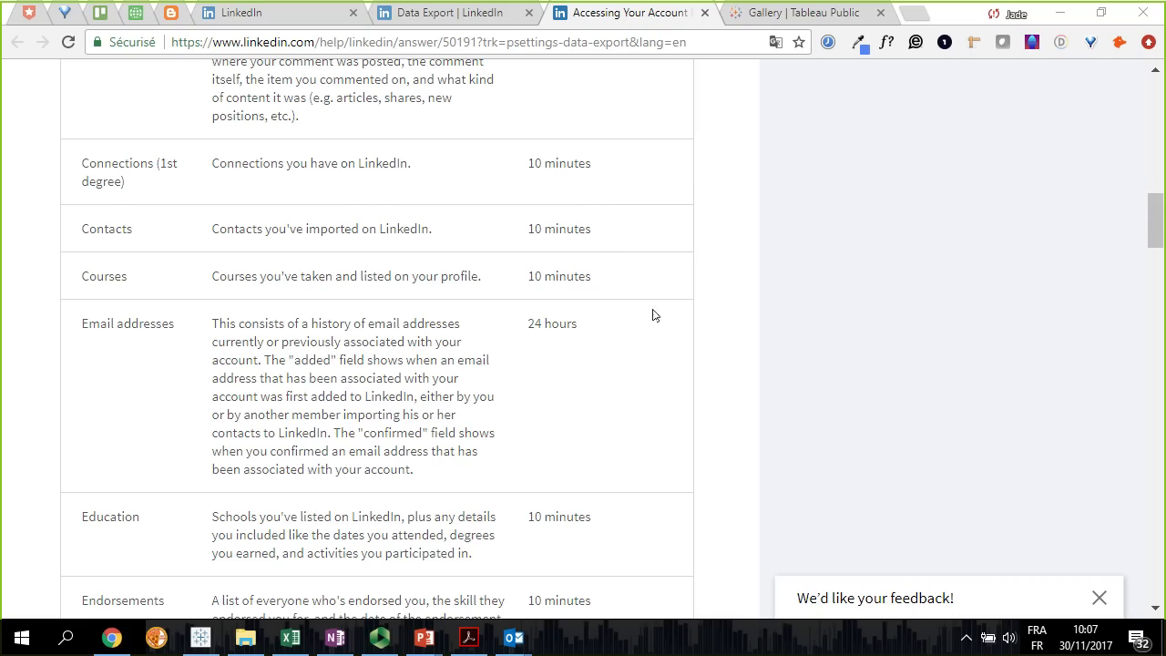
scroll(667, 337, "down", 3)
scroll(668, 338, "up", 6)
scroll(667, 340, "up", 3)
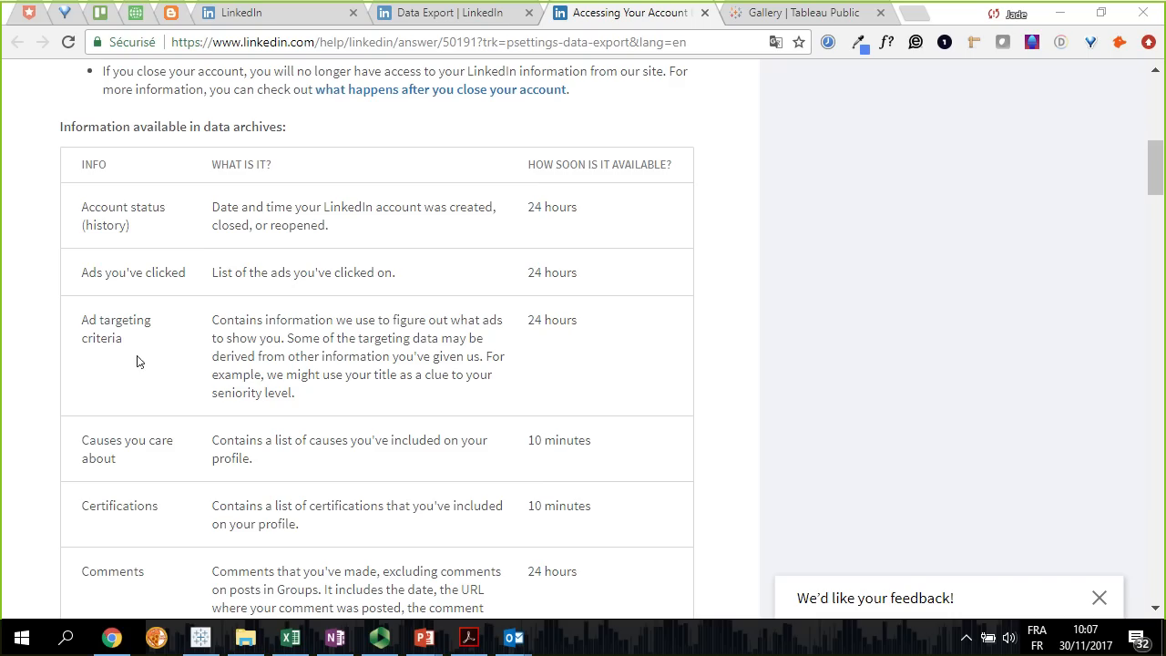
scroll(140, 356, "down", 2)
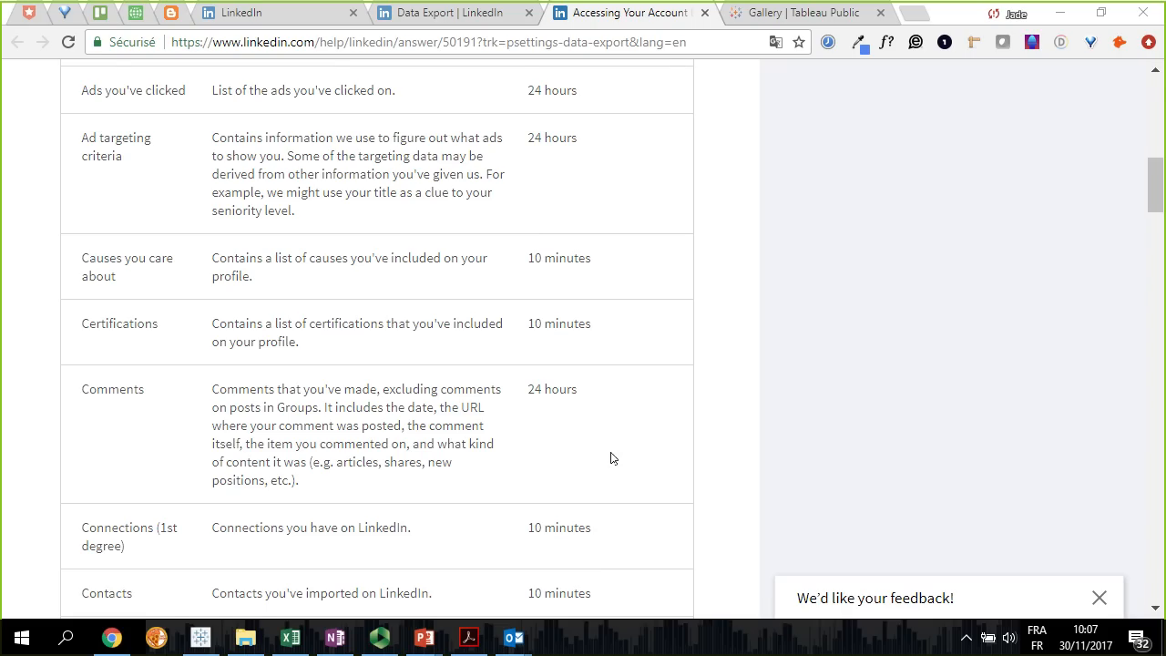
scroll(611, 459, "up", 1)
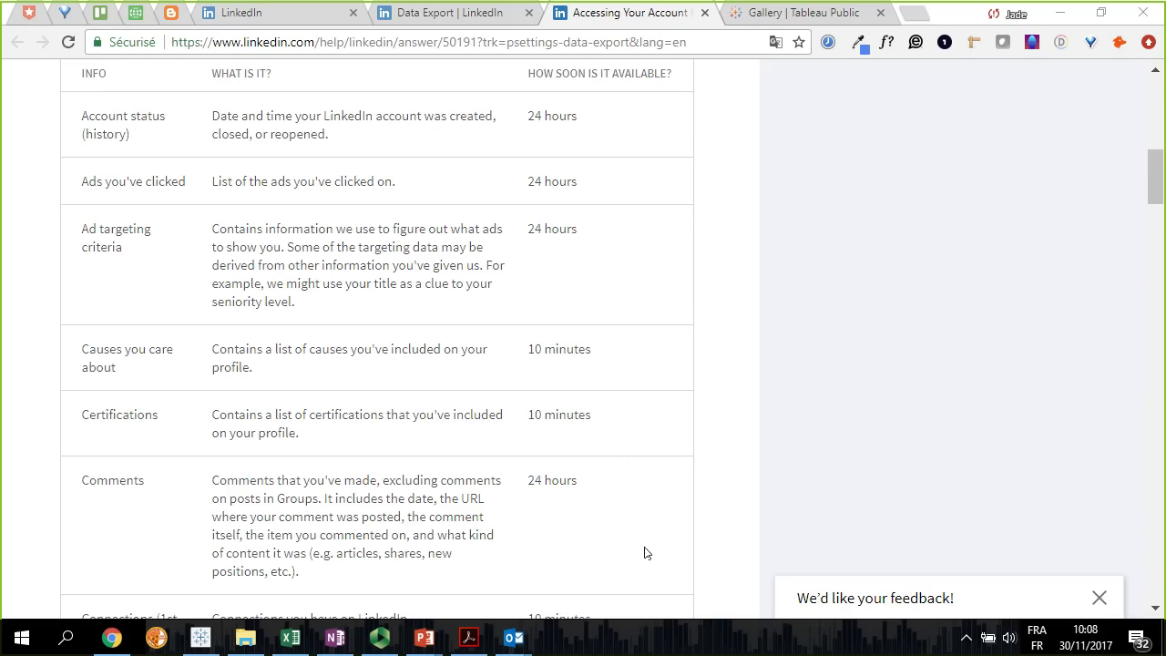
scroll(644, 553, "up", 9)
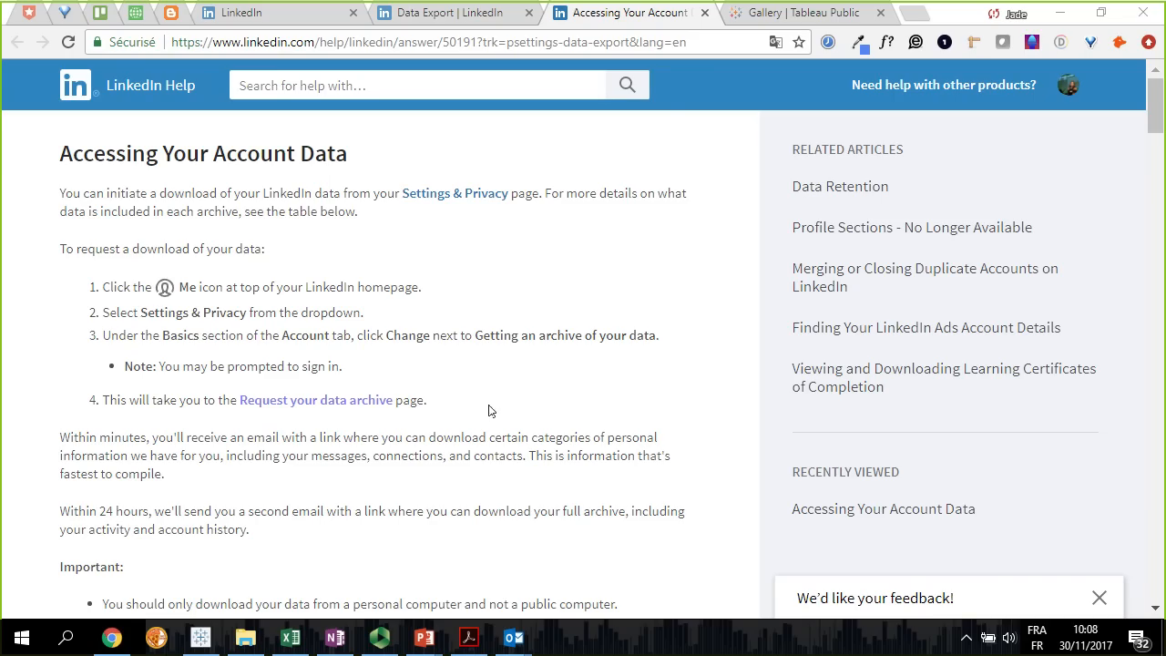
Return to the Data Export page and download the archive to the desktop as Basic_LinkedInDataExport_11-28-2017.zip
left_click(474, 13)
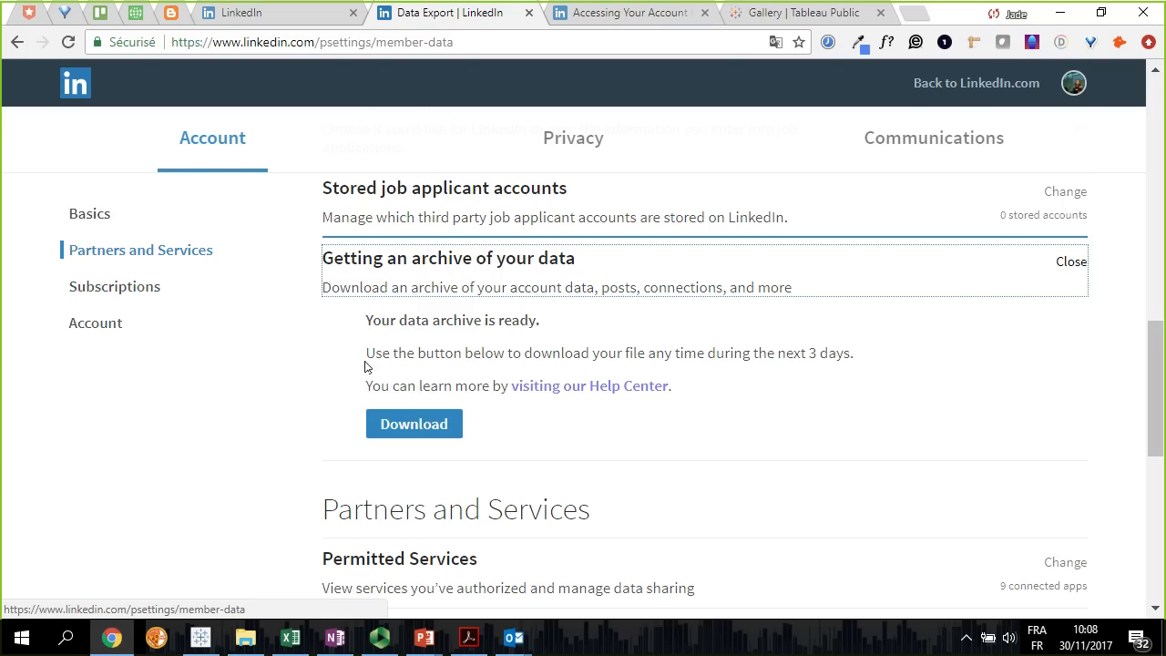
left_click(540, 424)
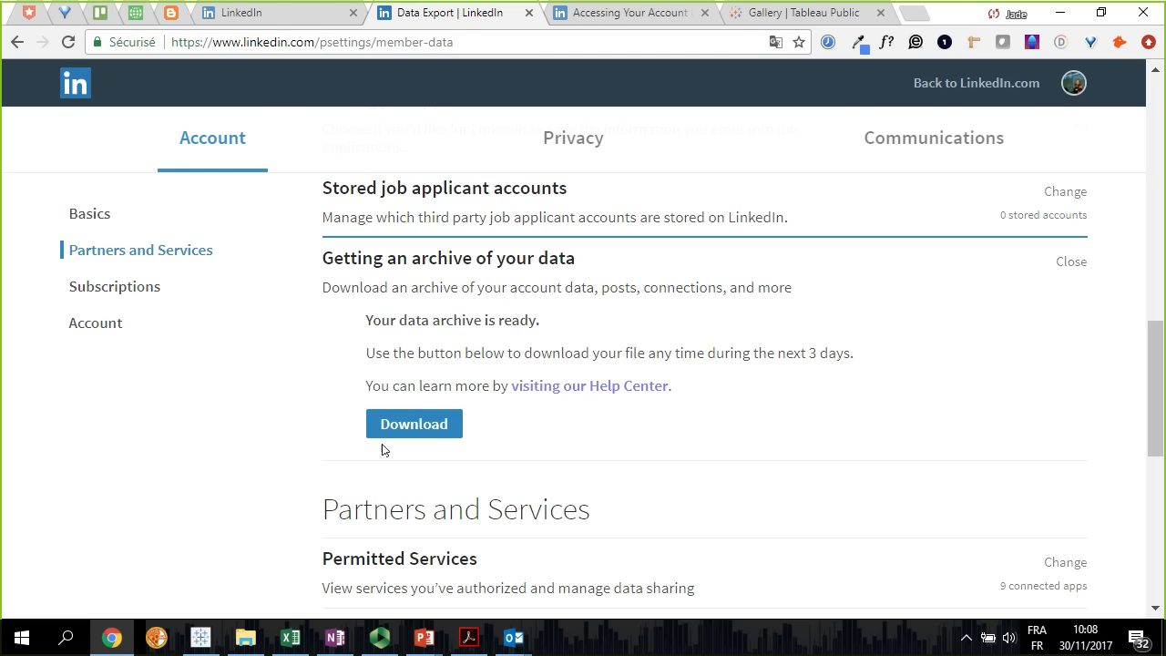
left_click(436, 424)
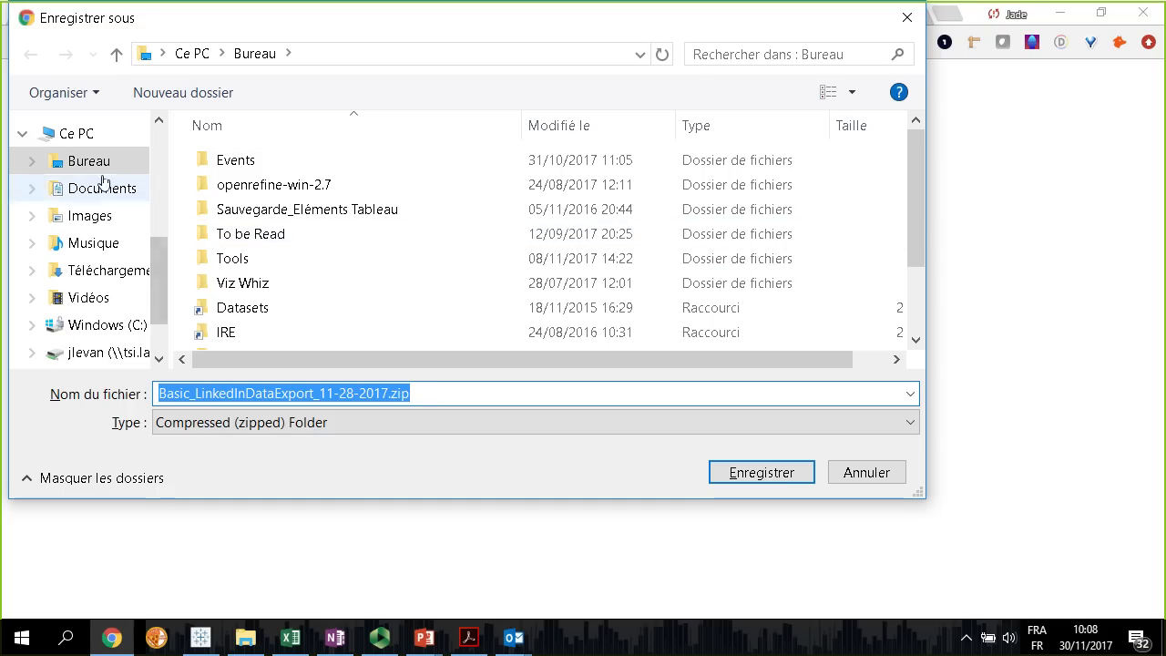
left_click(777, 477)
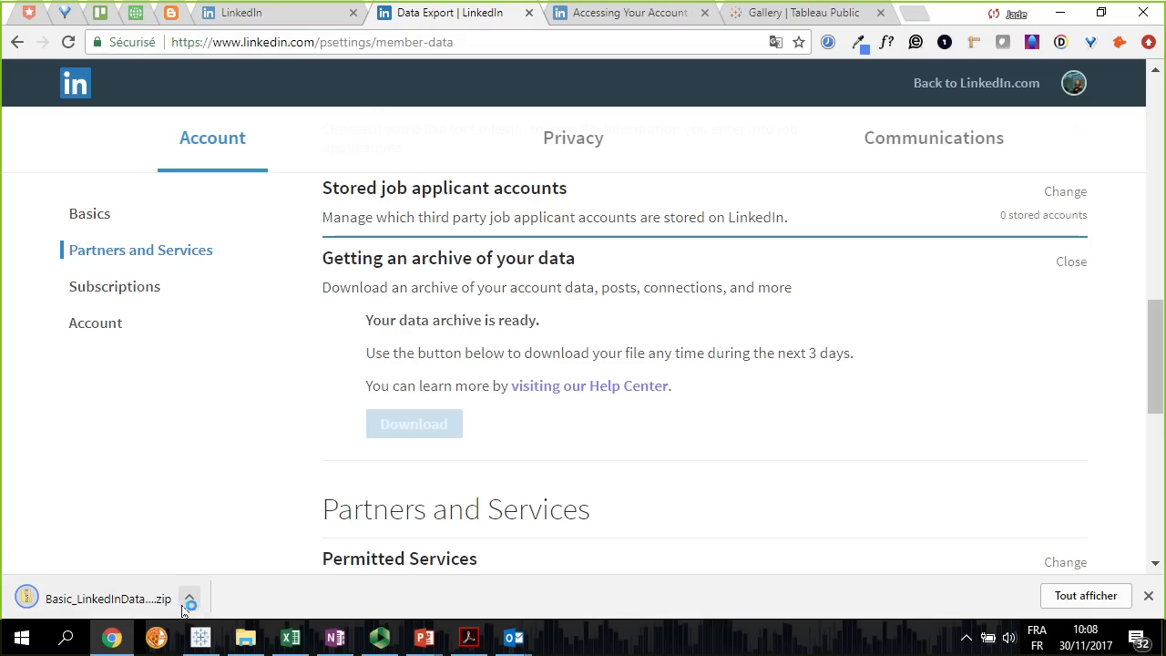
Show the downloaded archive in its folder and extract all its files into Basic_LinkedInDataExport_11-28-2017 on the desktop
left_click(190, 600)
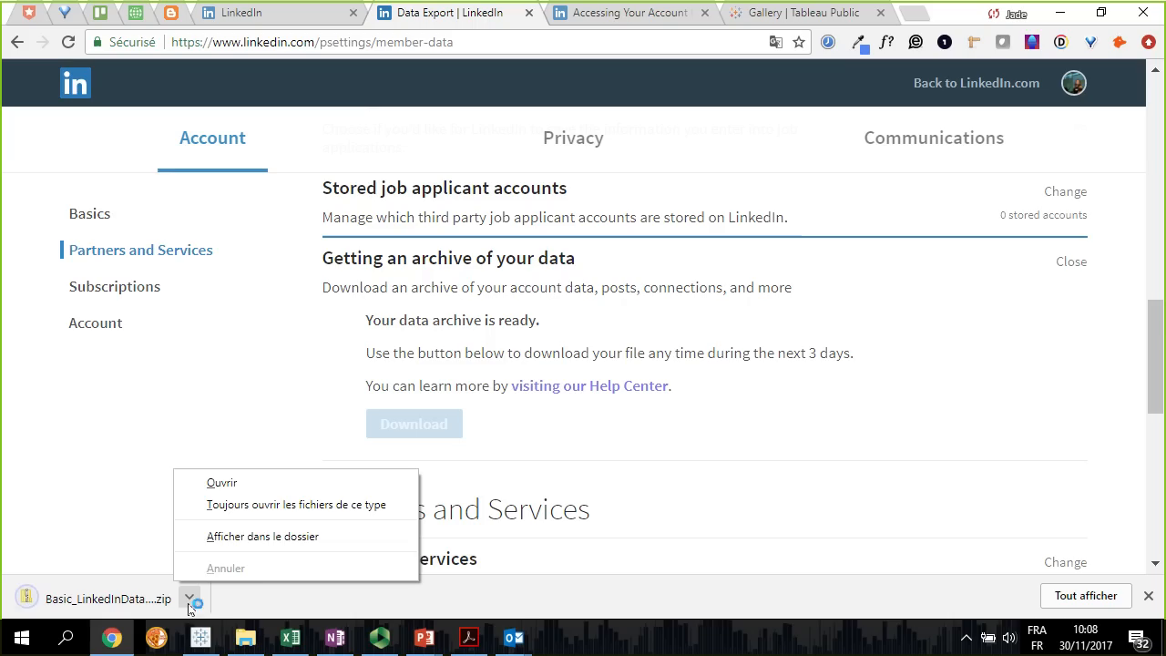
left_click(270, 540)
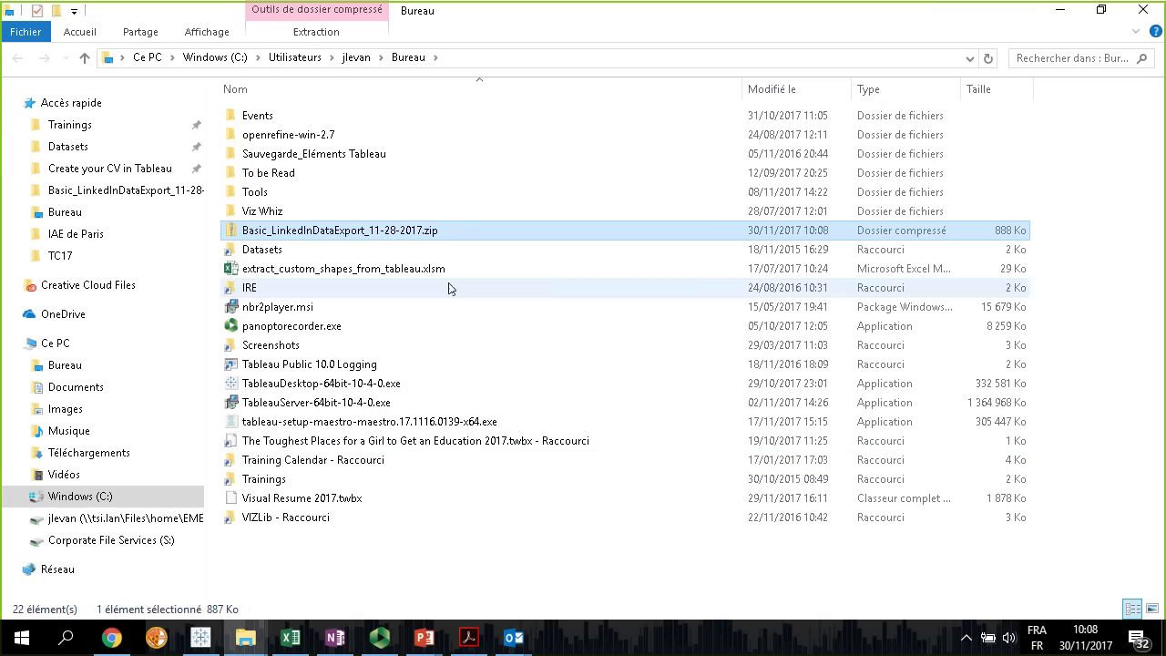
right_click(328, 230)
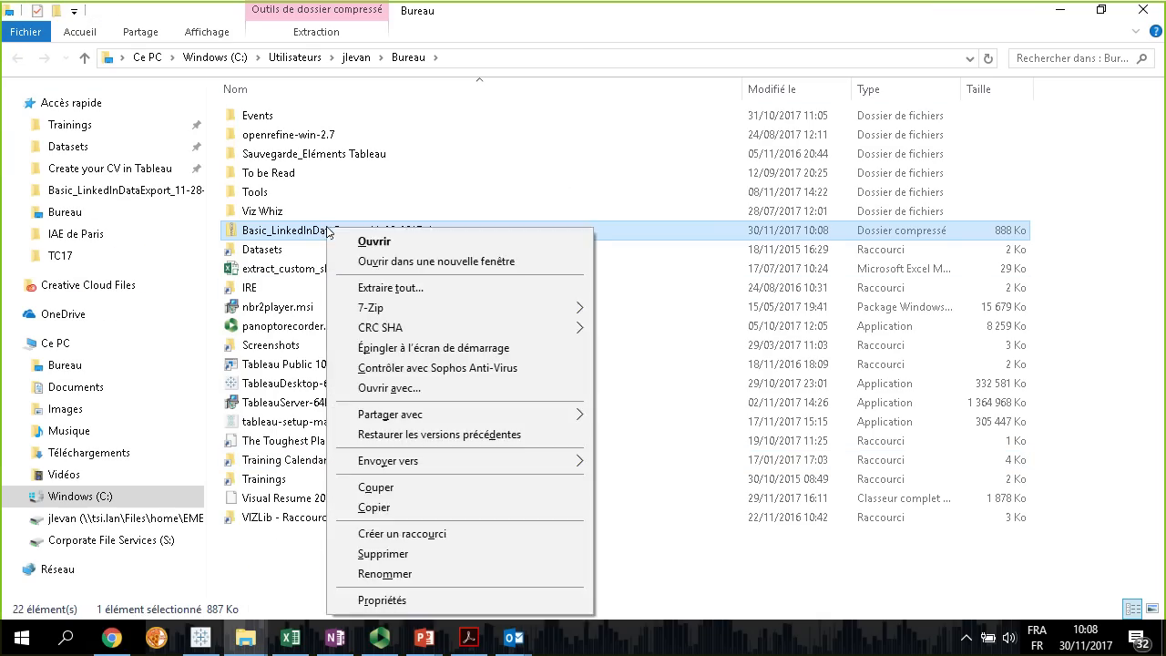
left_click(421, 288)
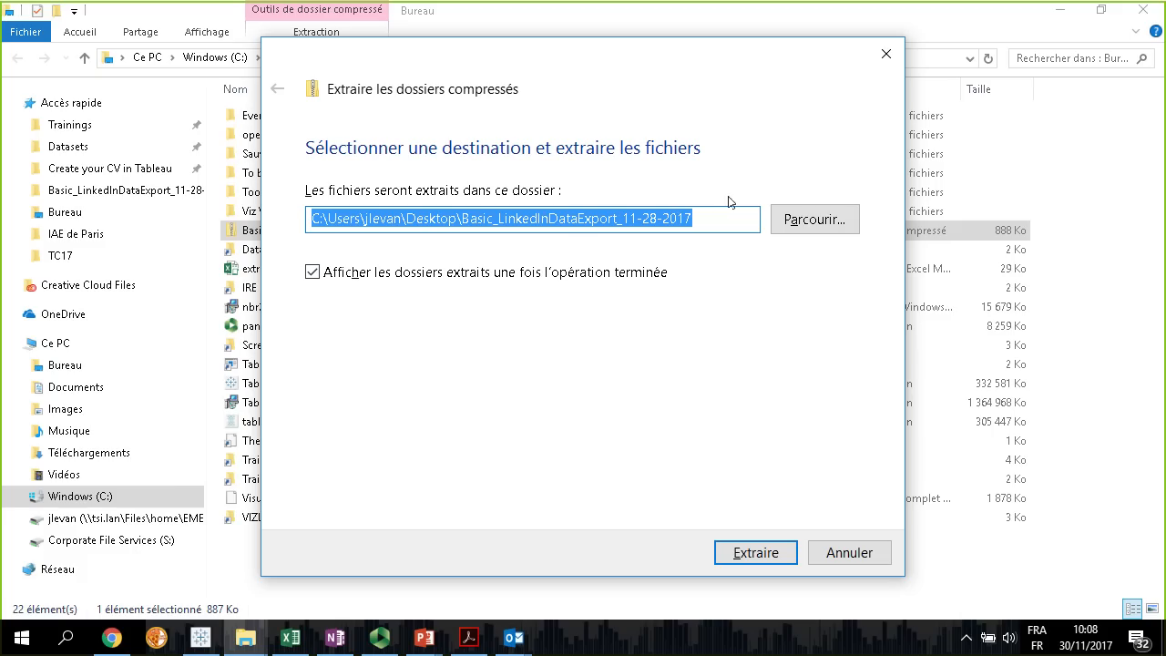
left_click(755, 553)
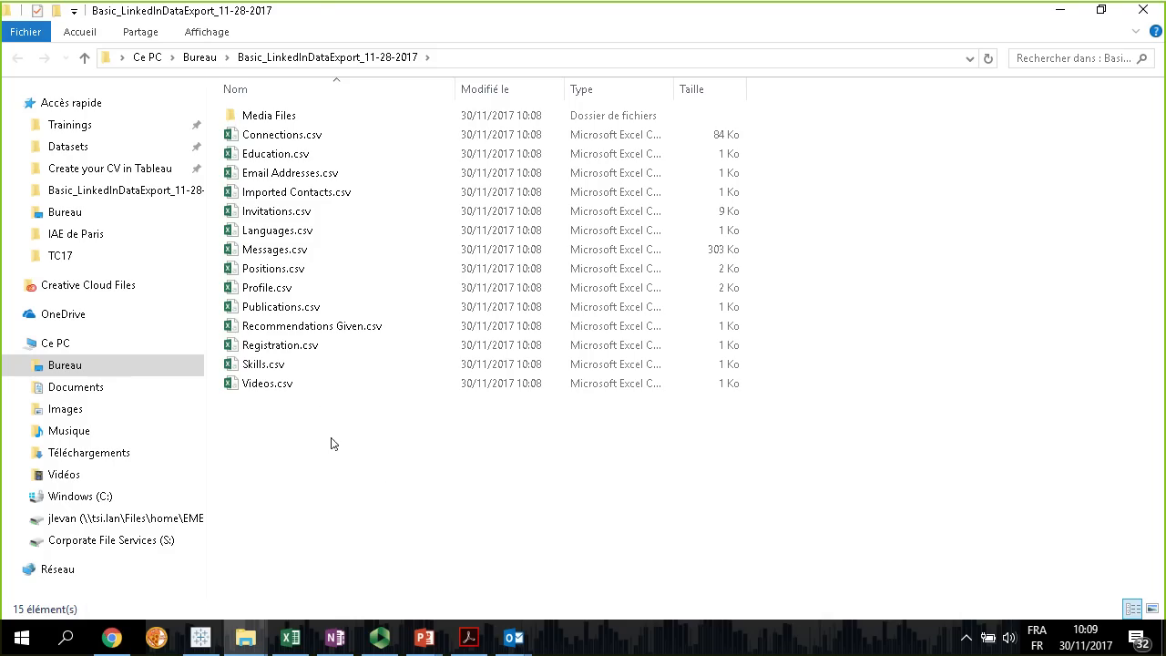
Open the PDF resume in the export's Media Files folder and review its education, skills and experience sections
double_click(278, 119)
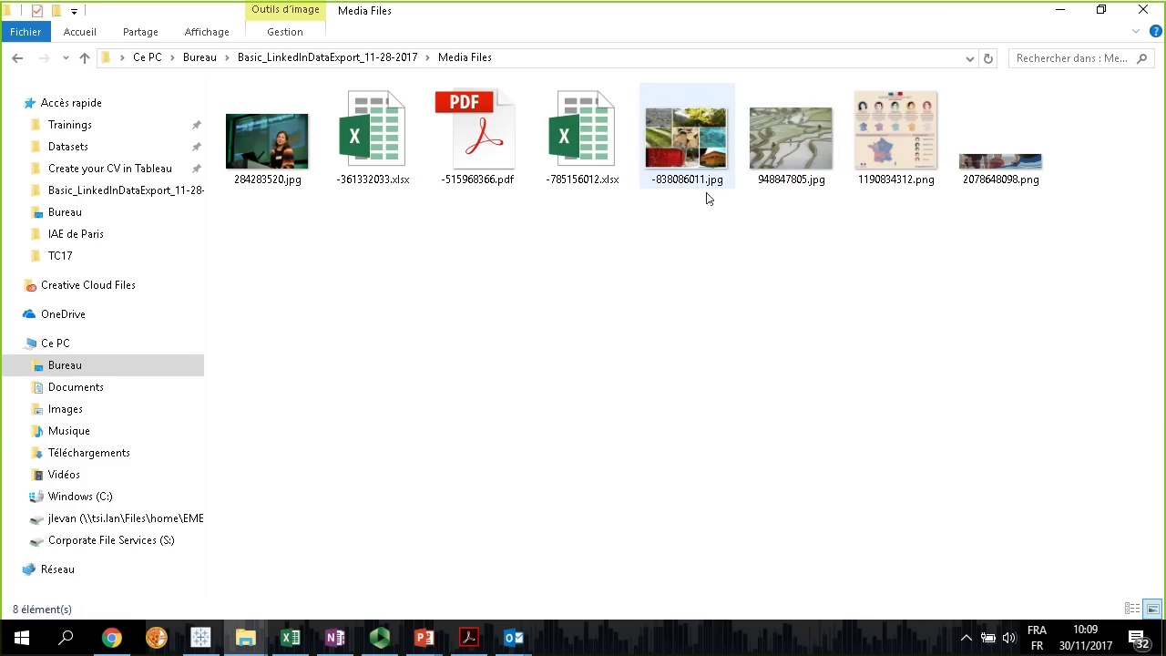
left_click(485, 150)
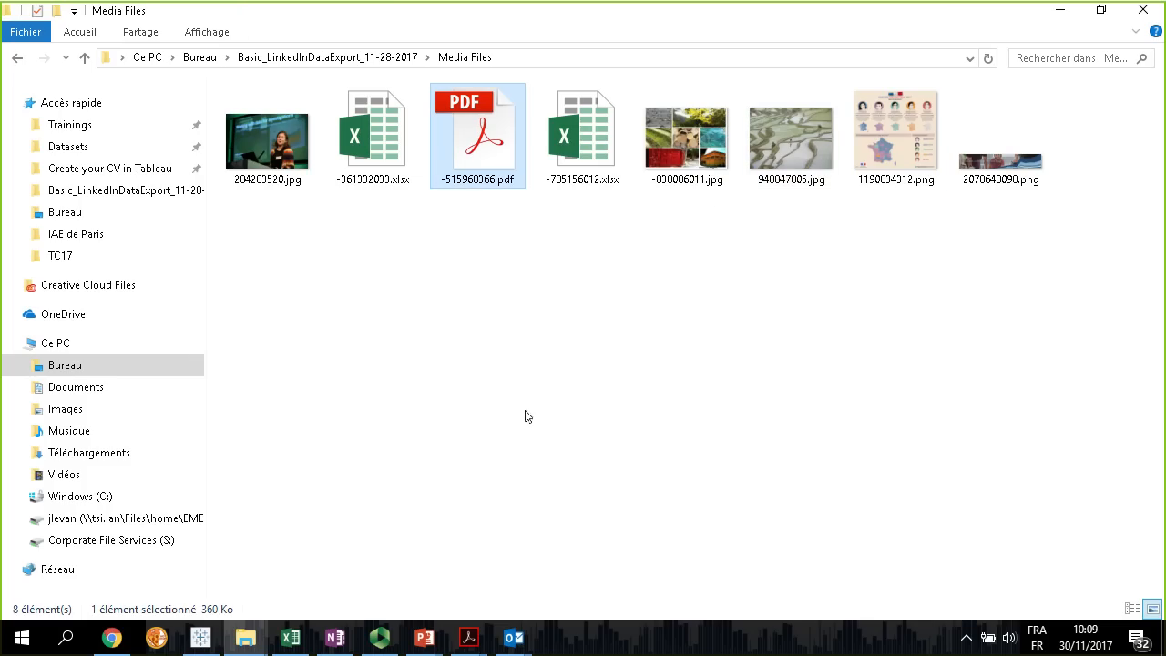
key("Return")
scroll(474, 478, "down", 10)
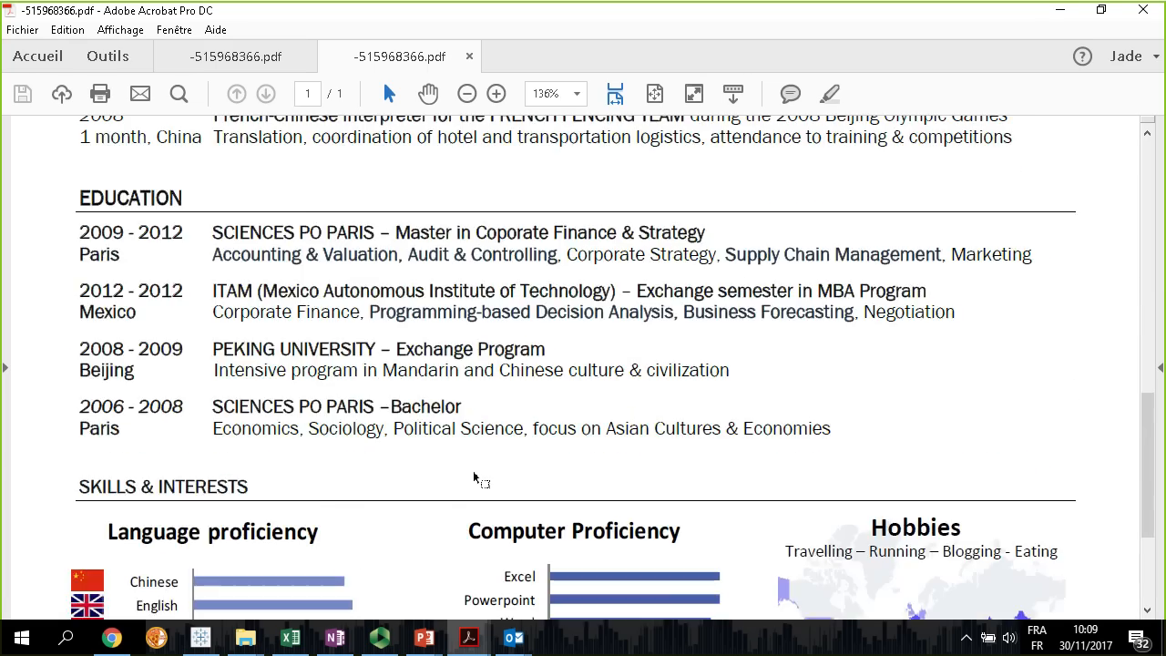
scroll(474, 478, "down", 5)
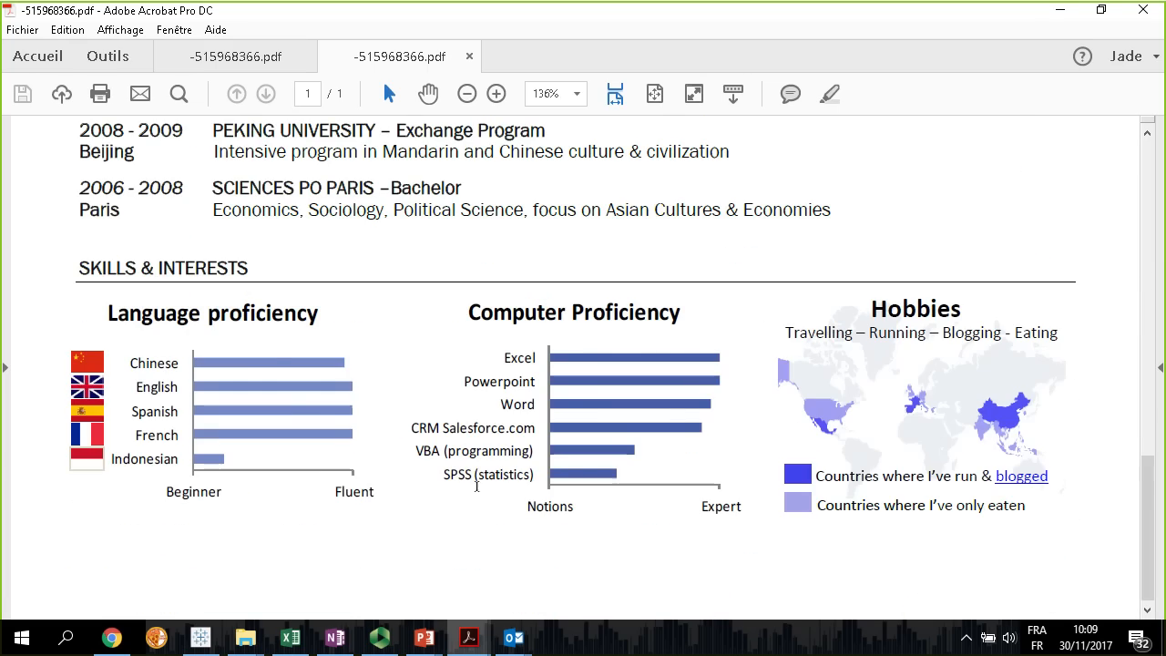
scroll(476, 486, "up", 20)
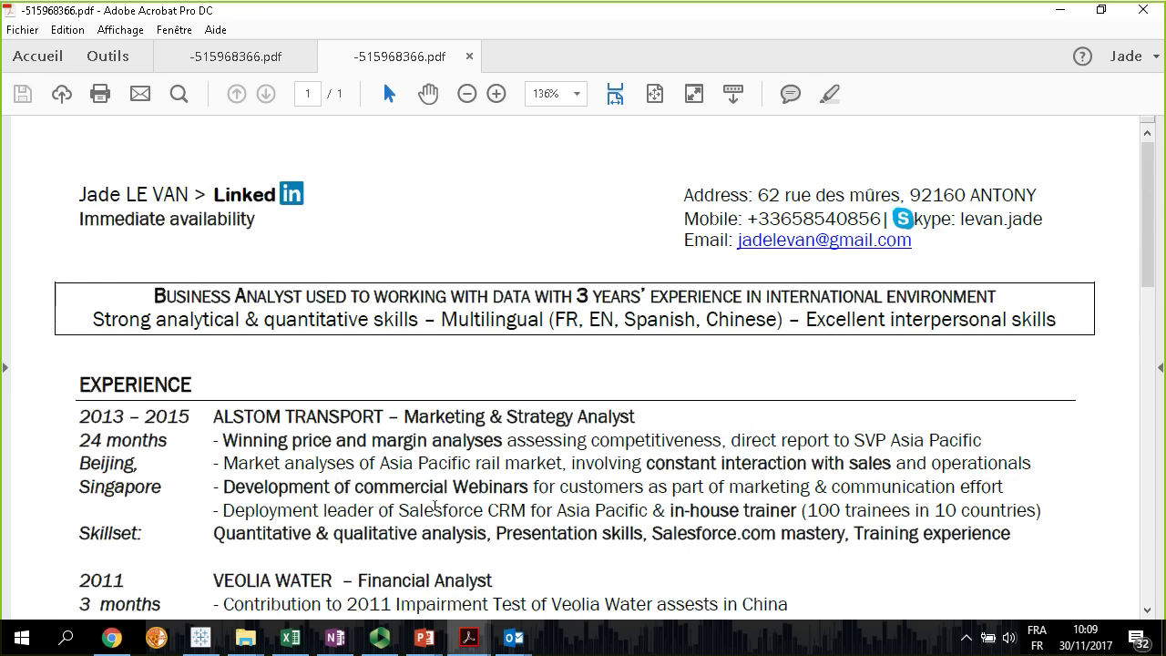
Close both open copies of the PDF resume along with Acrobat, and go back to the main LinkedIn export folder
left_click(1143, 9)
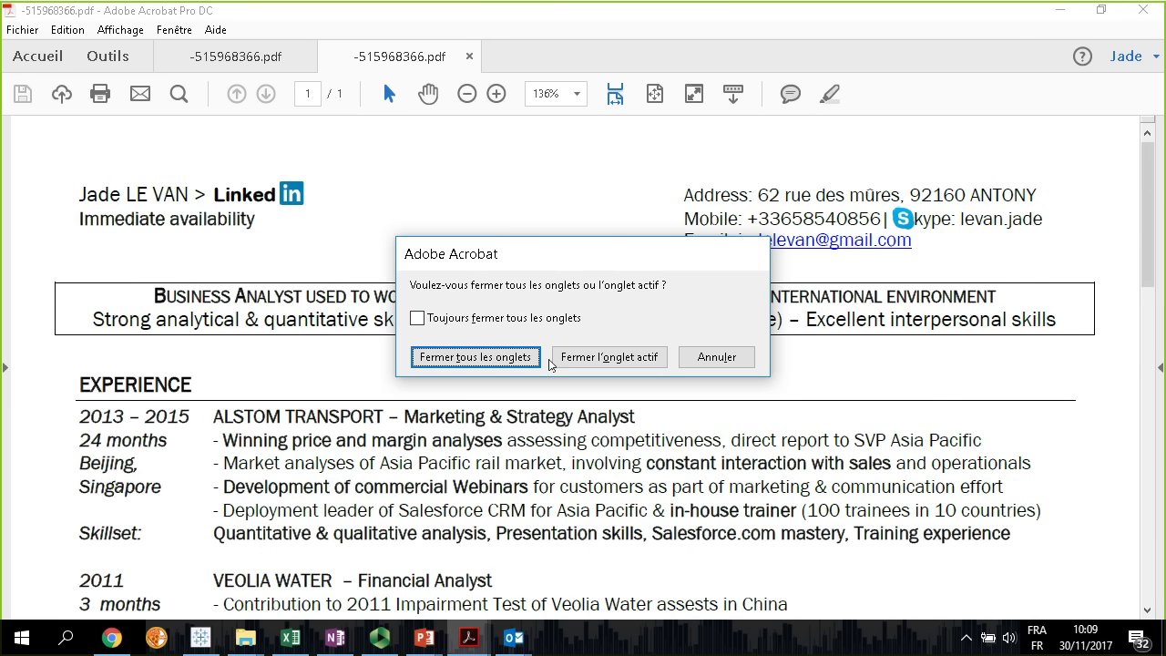
left_click(592, 355)
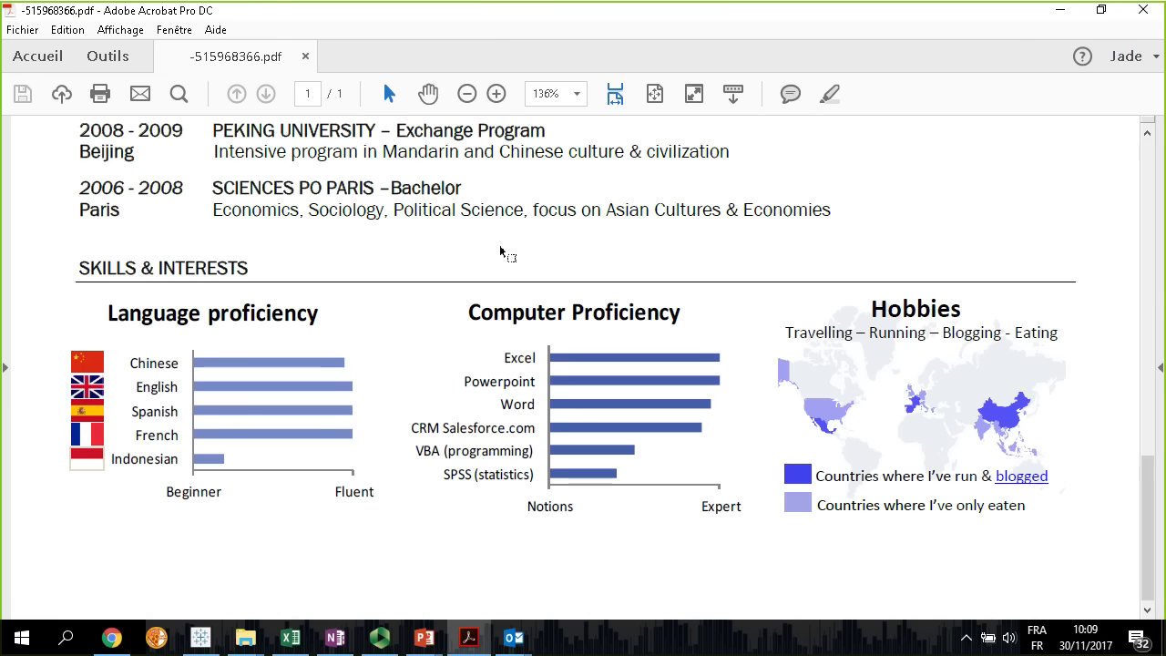
left_click(306, 57)
left_click(1141, 9)
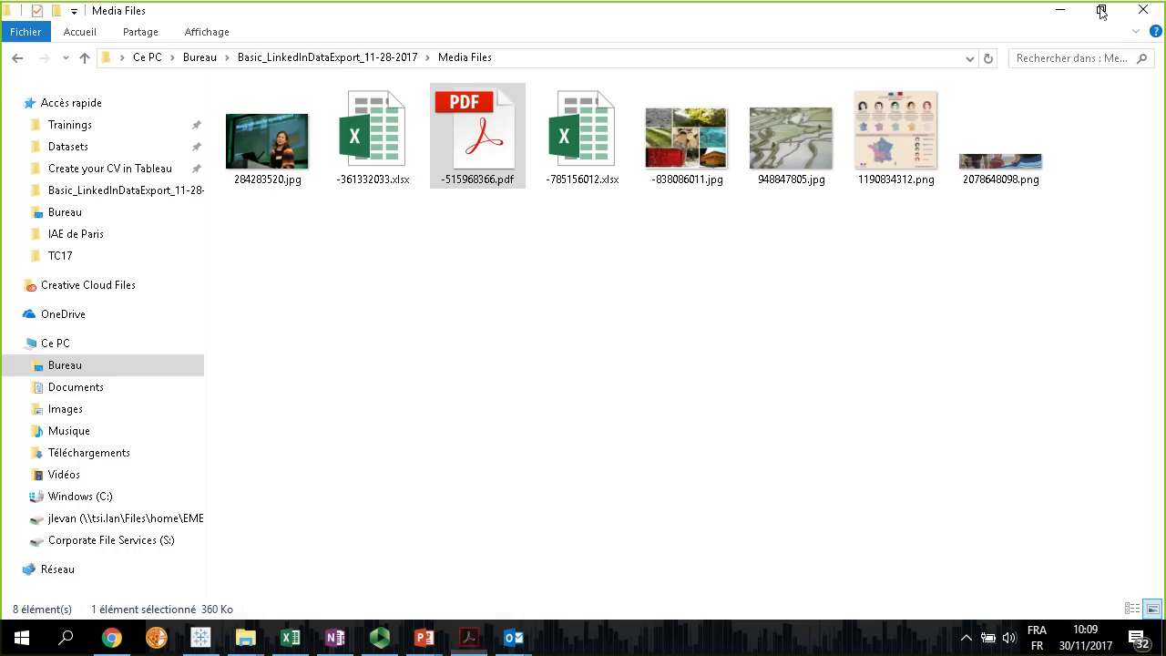
left_click(14, 57)
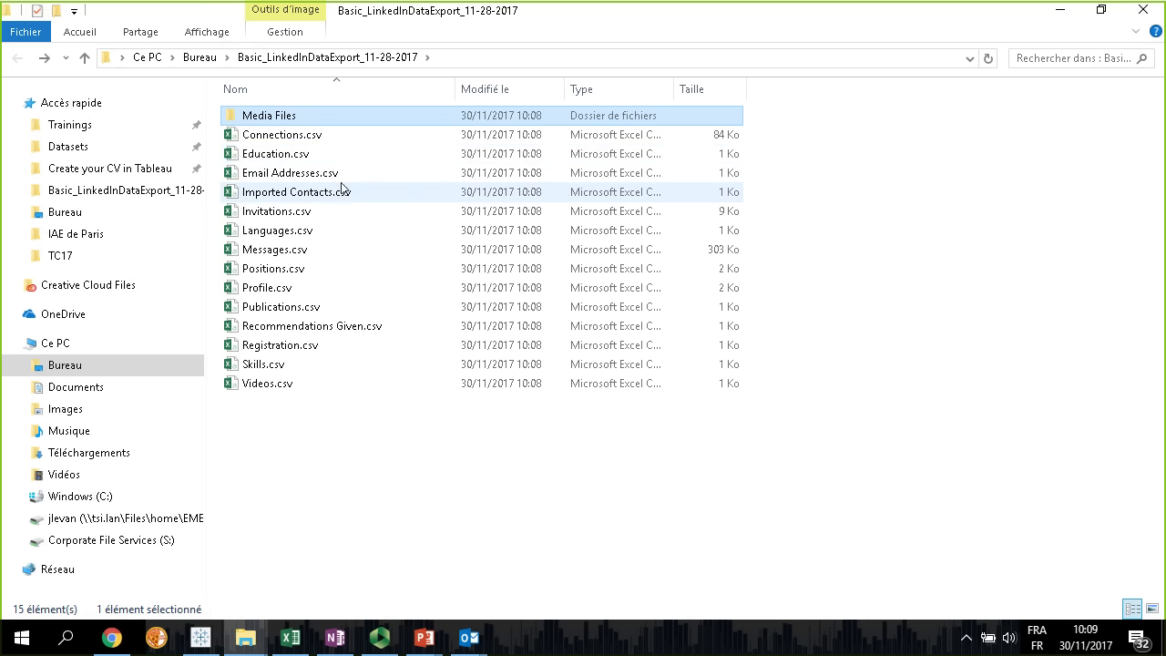
Switch to the My_CV_in_Tableau.xlsx workbook in Excel and look through its Timeline, Languages and TechSkills sheets
left_click(294, 641)
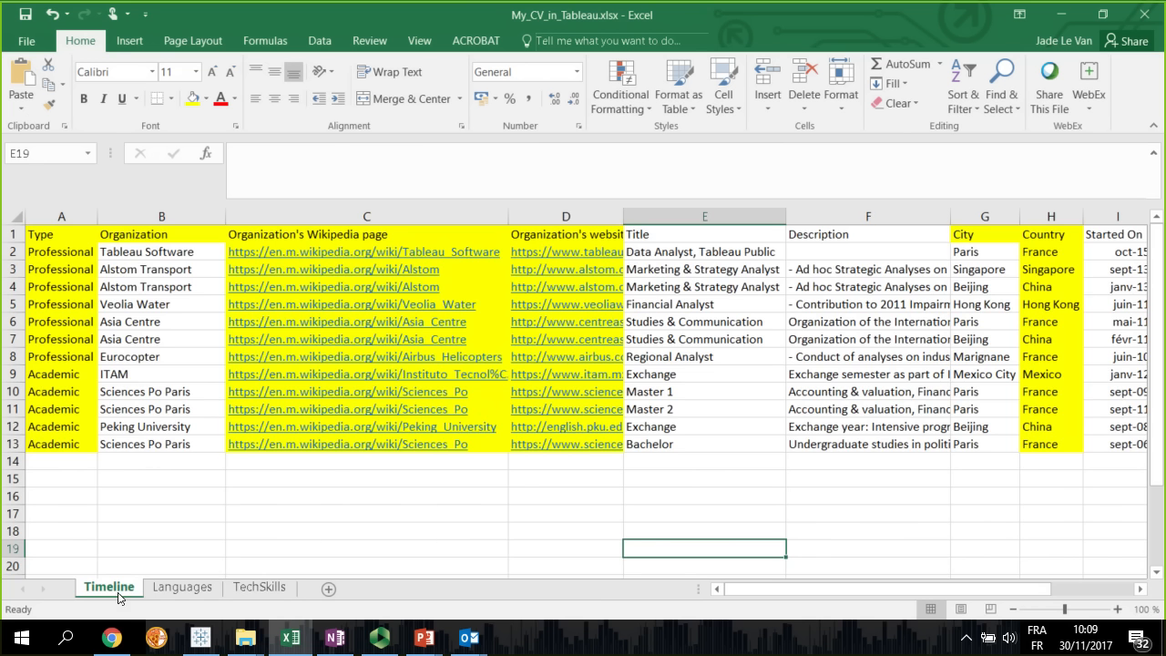
left_click(205, 588)
left_click(251, 590)
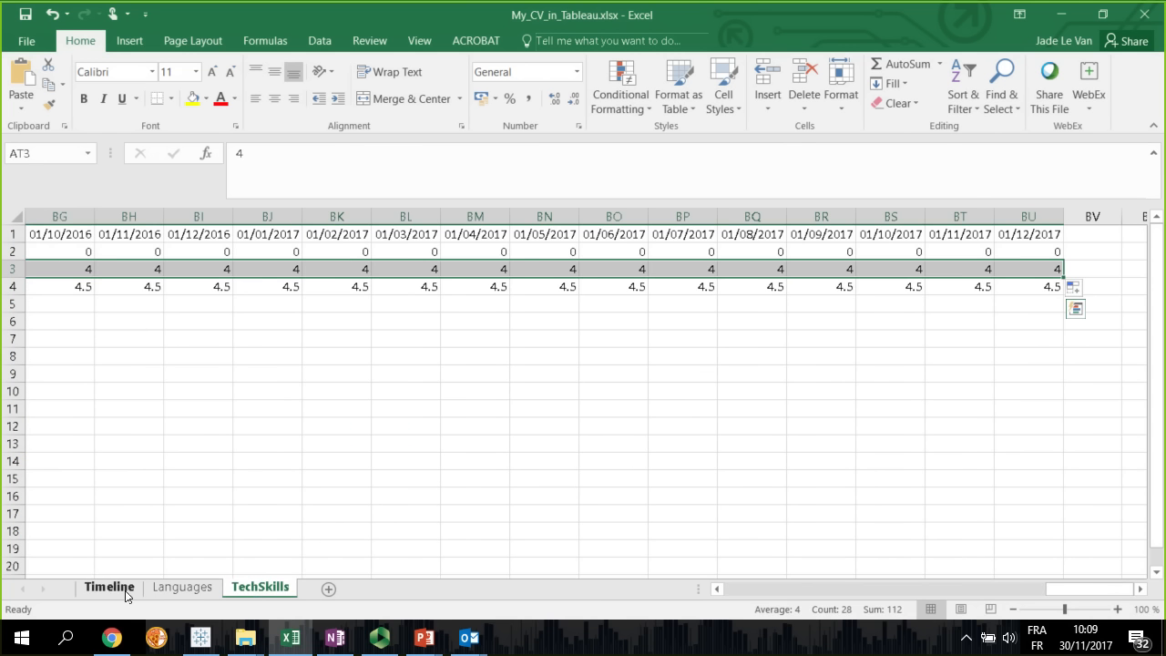
Go back to the Timeline sheet and add a new blank worksheet after TechSkills
left_click(123, 589)
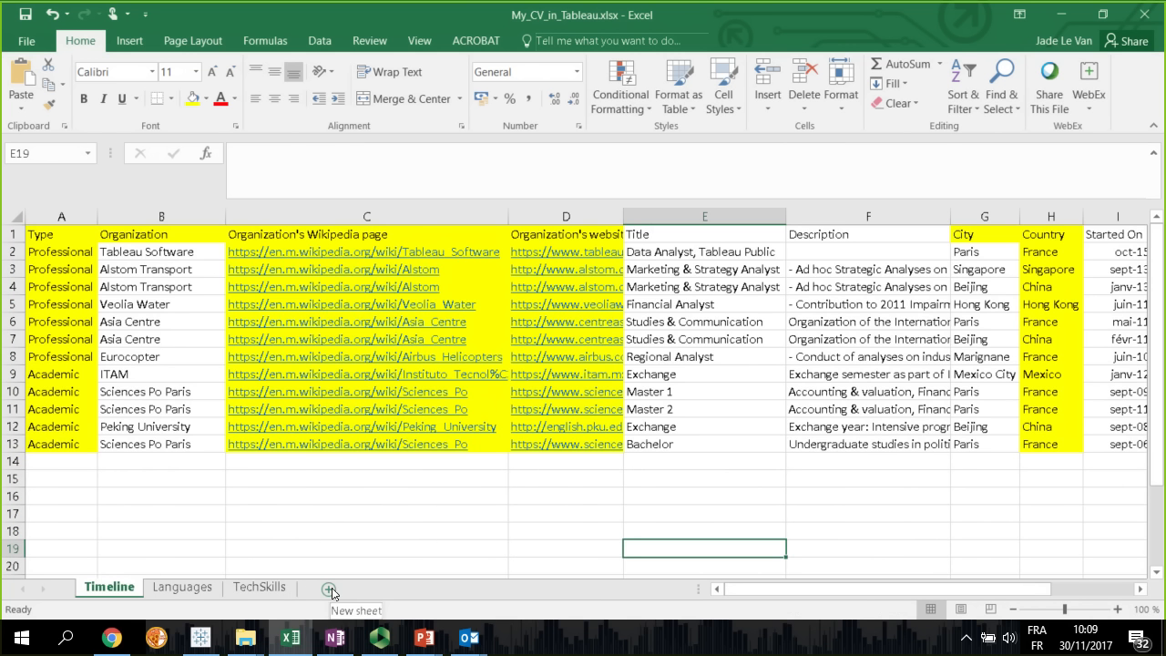
left_click(330, 590)
left_click_drag(182, 590, 372, 593)
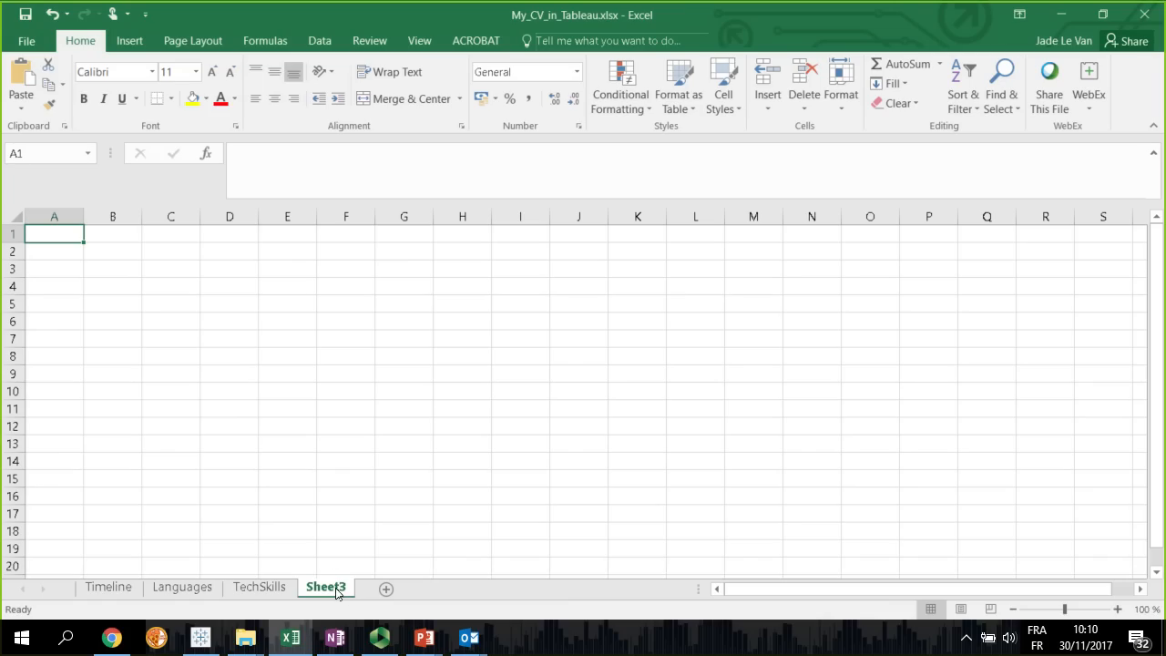
Switch to the PowerPoint slide show to review the Agenda slide on cleaning and preparing data, and return to the Excel workbook
left_click(438, 647)
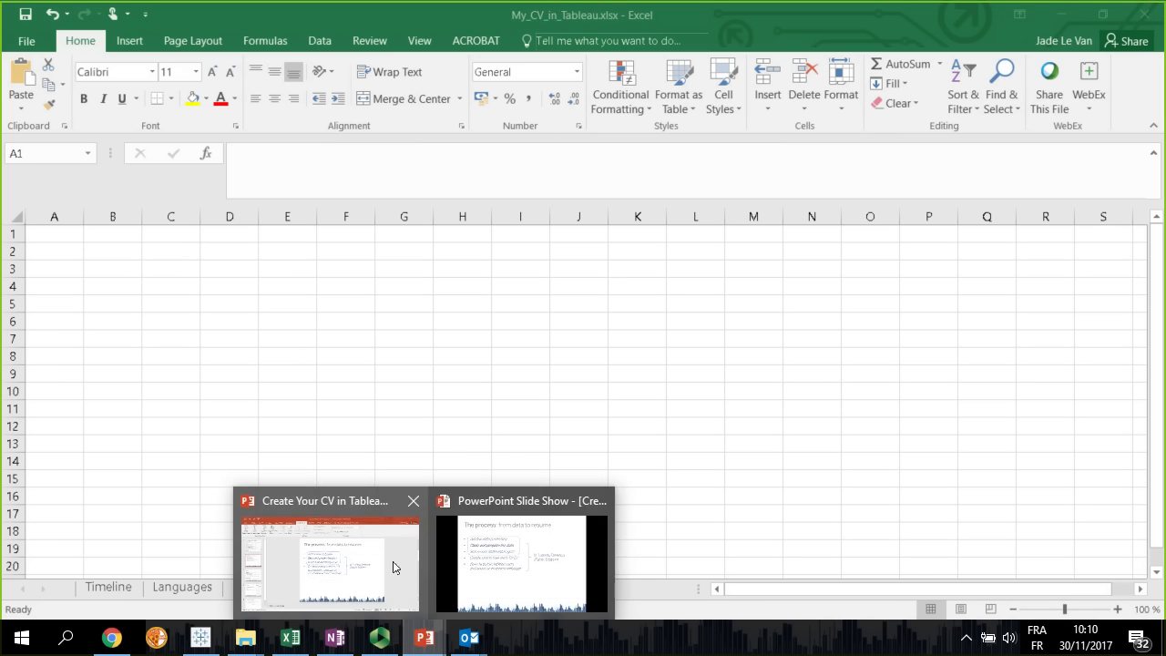
mouse_move(424, 636)
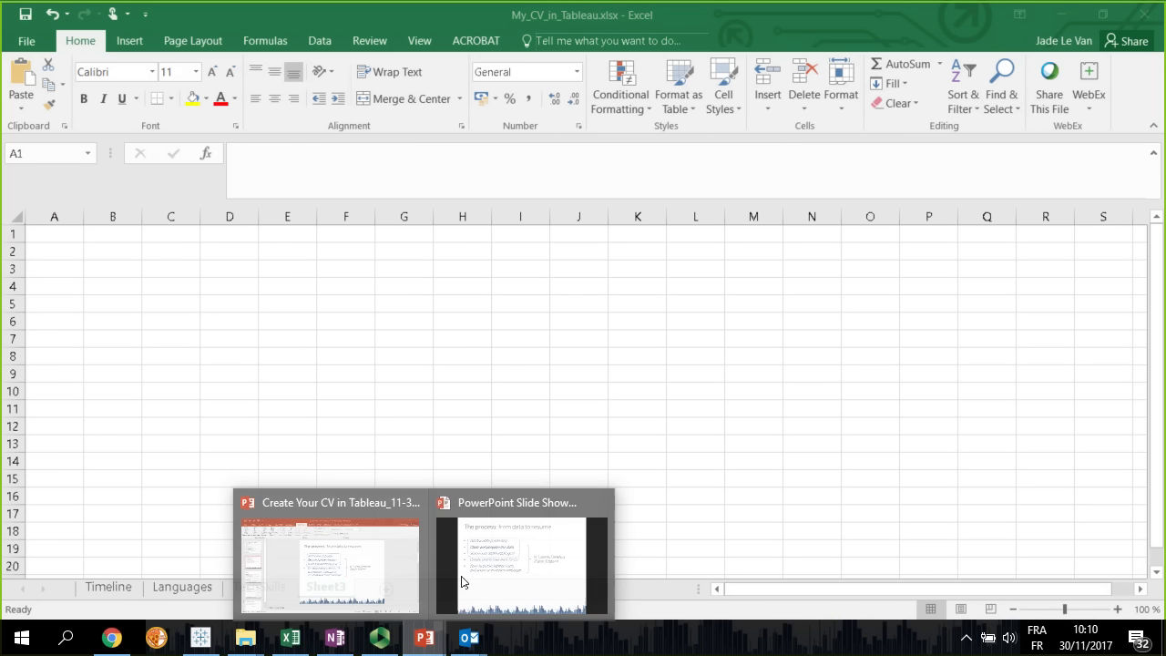
left_click(514, 561)
left_click(490, 373)
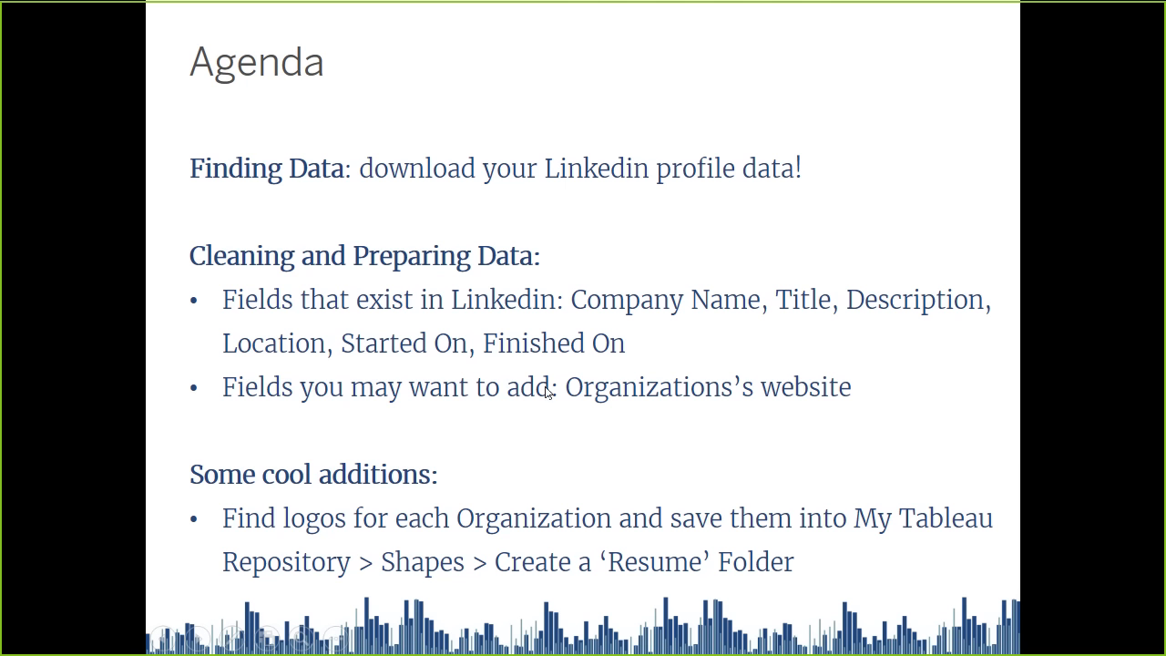
key("alt+Tab")
key("alt+Tab")
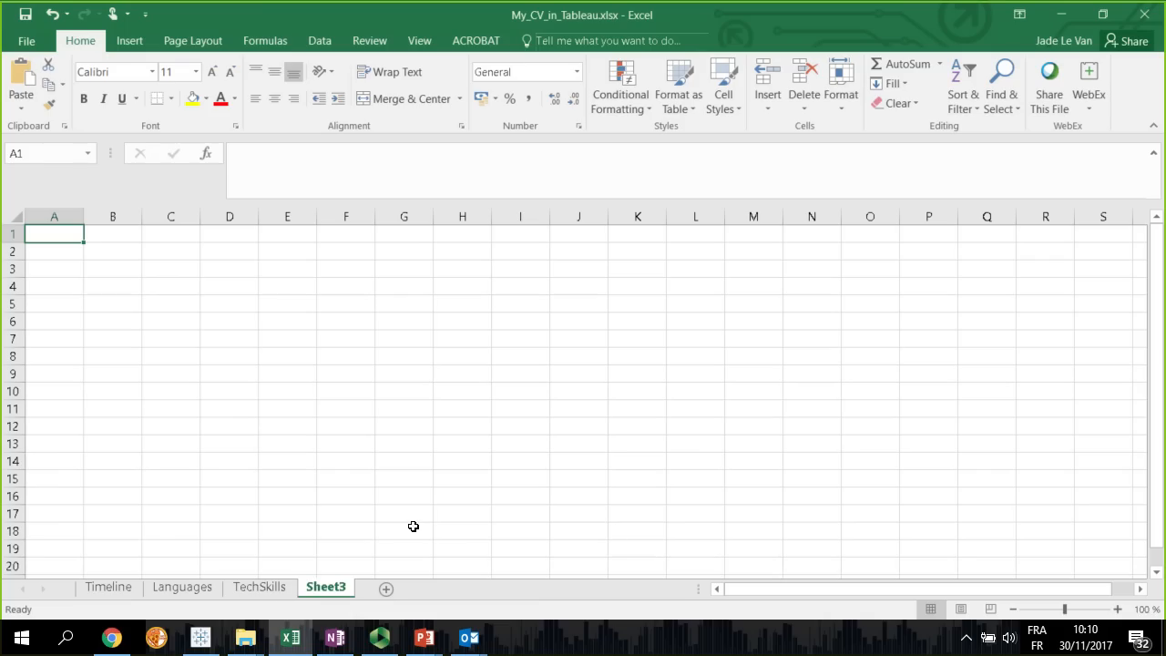
Rename the new blank worksheet as Positions
double_click(323, 588)
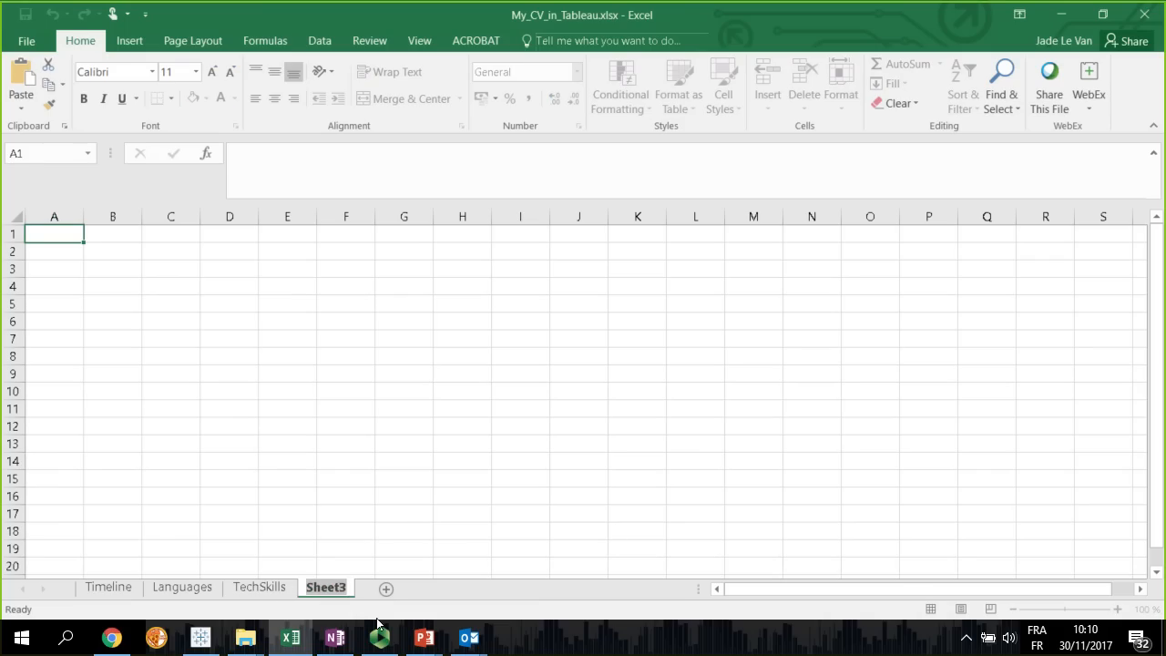
type("Positions")
key("Return")
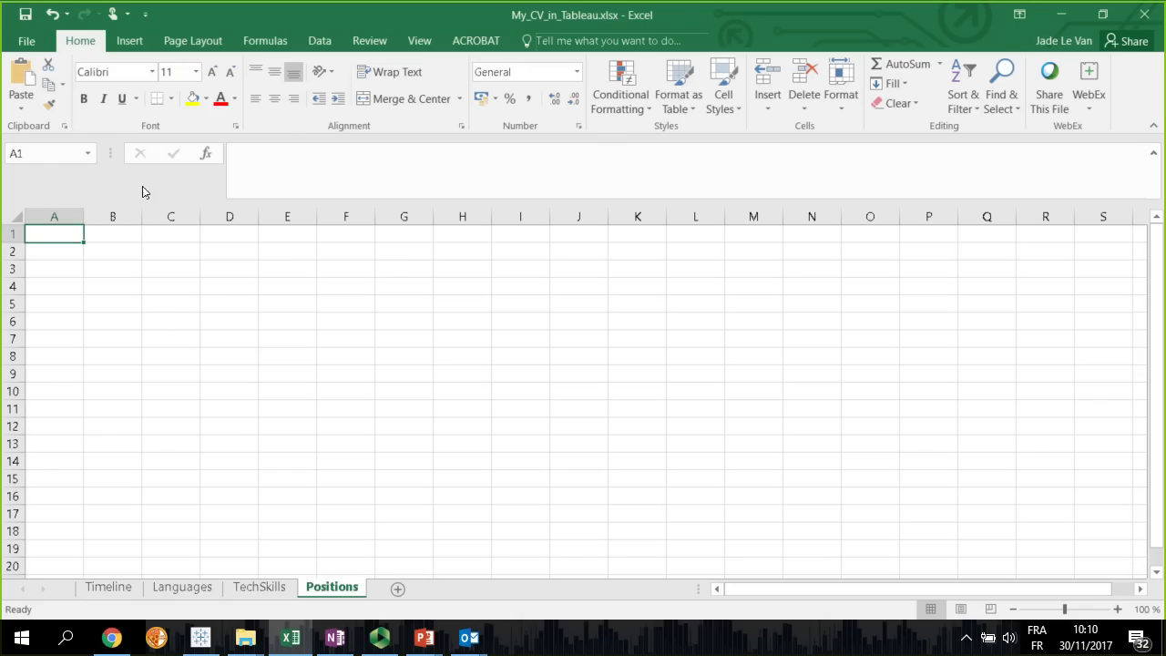
Start a text import of Positions.csv from the Basic_LinkedInDataExport_11-28-2017 folder
left_click(328, 40)
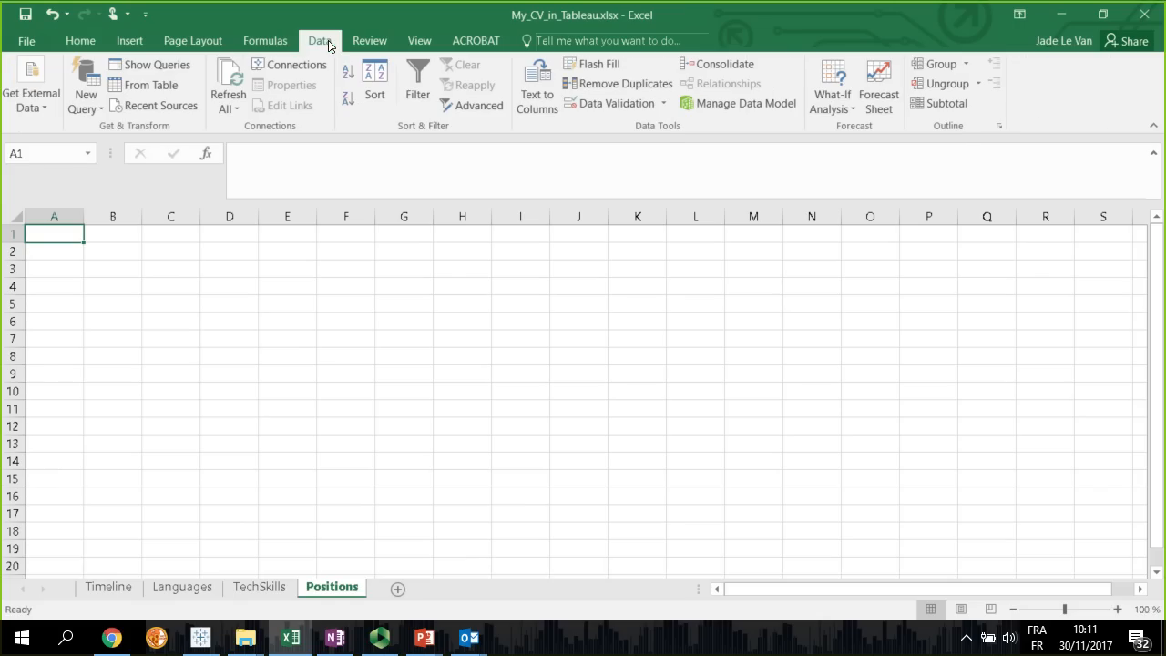
left_click(40, 108)
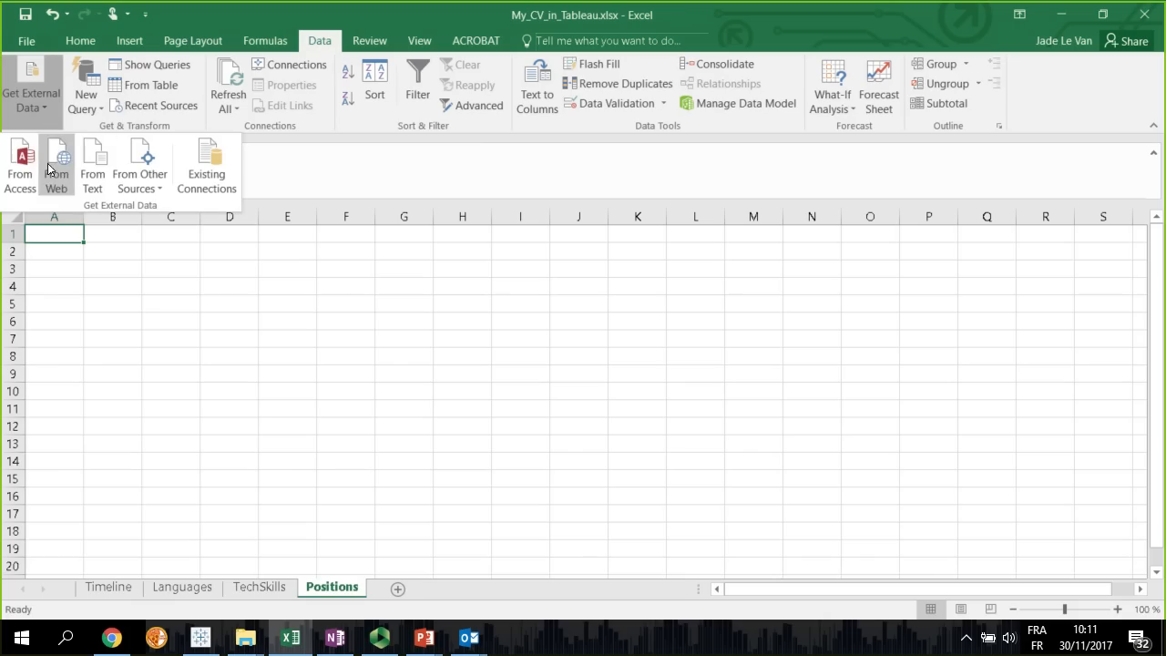
left_click(89, 168)
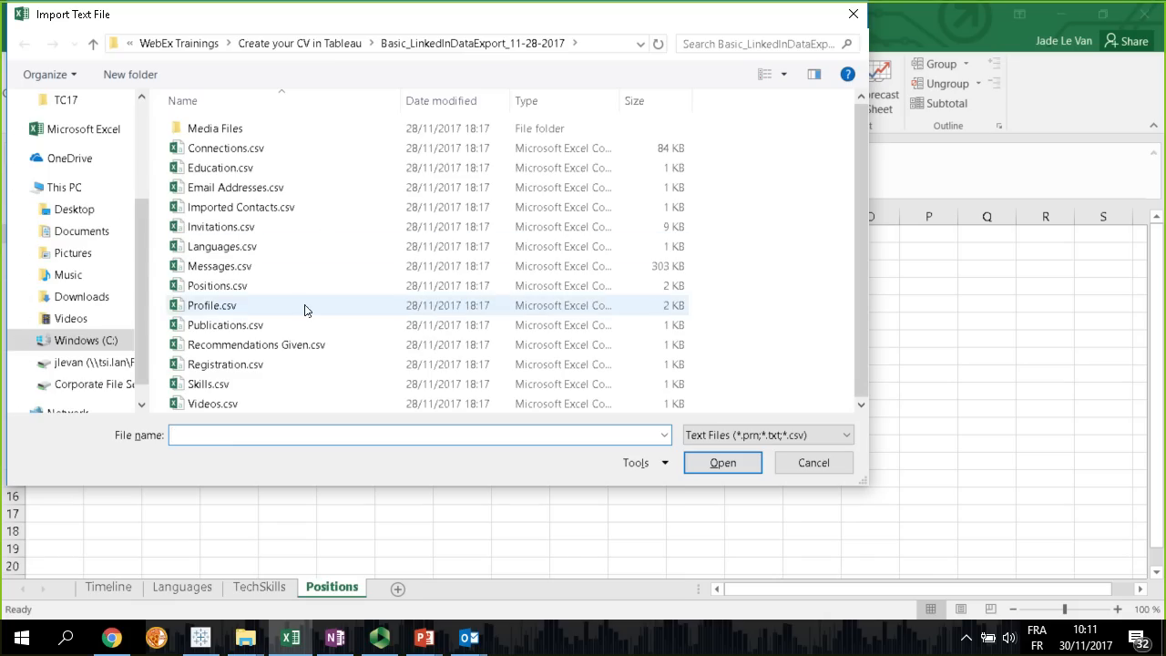
double_click(224, 288)
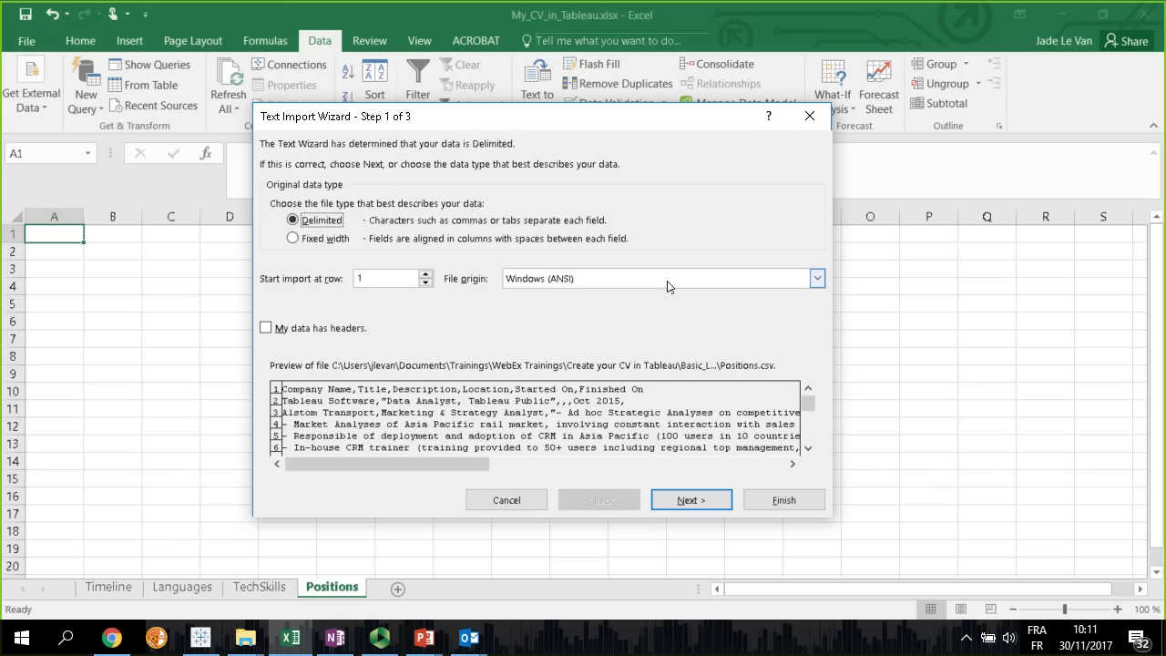
Set the import's file origin to 65001 : Unicode (UTF-8) and mark the data as having headers
left_click(818, 279)
scroll(816, 315, "down", 15)
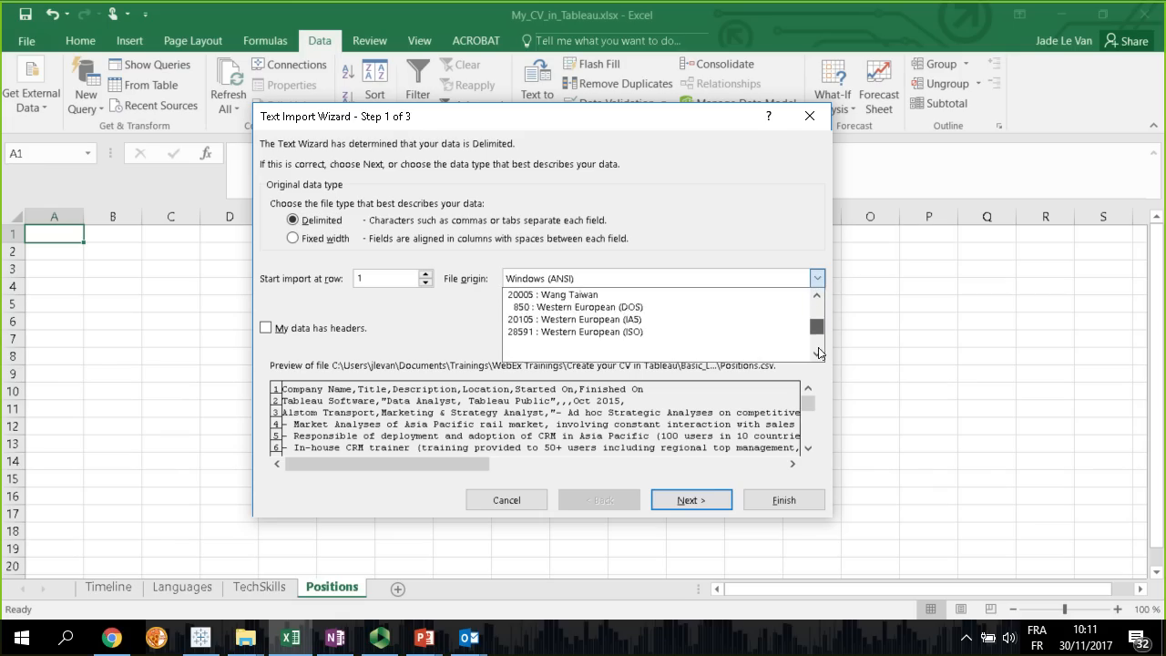
scroll(815, 307, "up", 4)
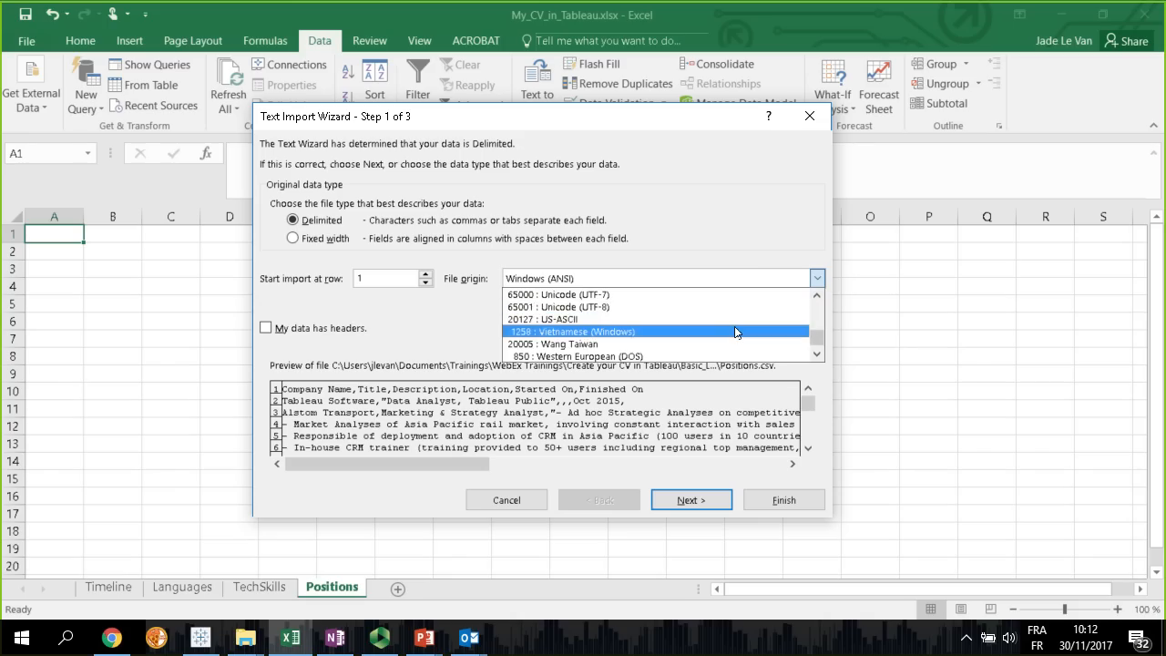
left_click(577, 308)
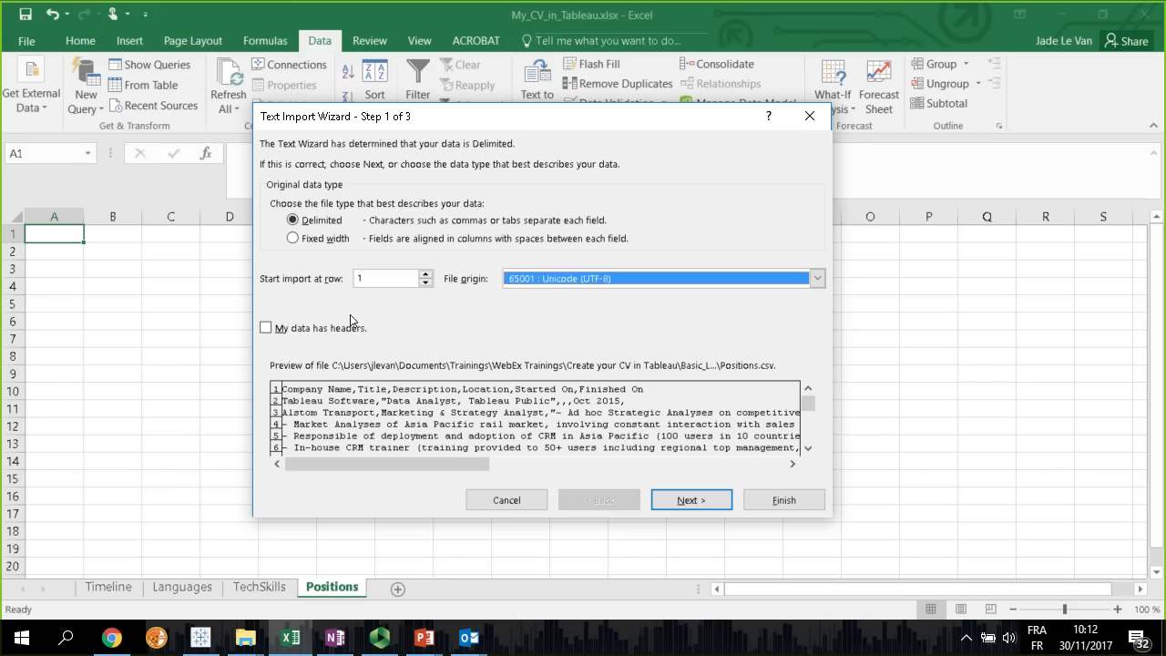
left_click(266, 330)
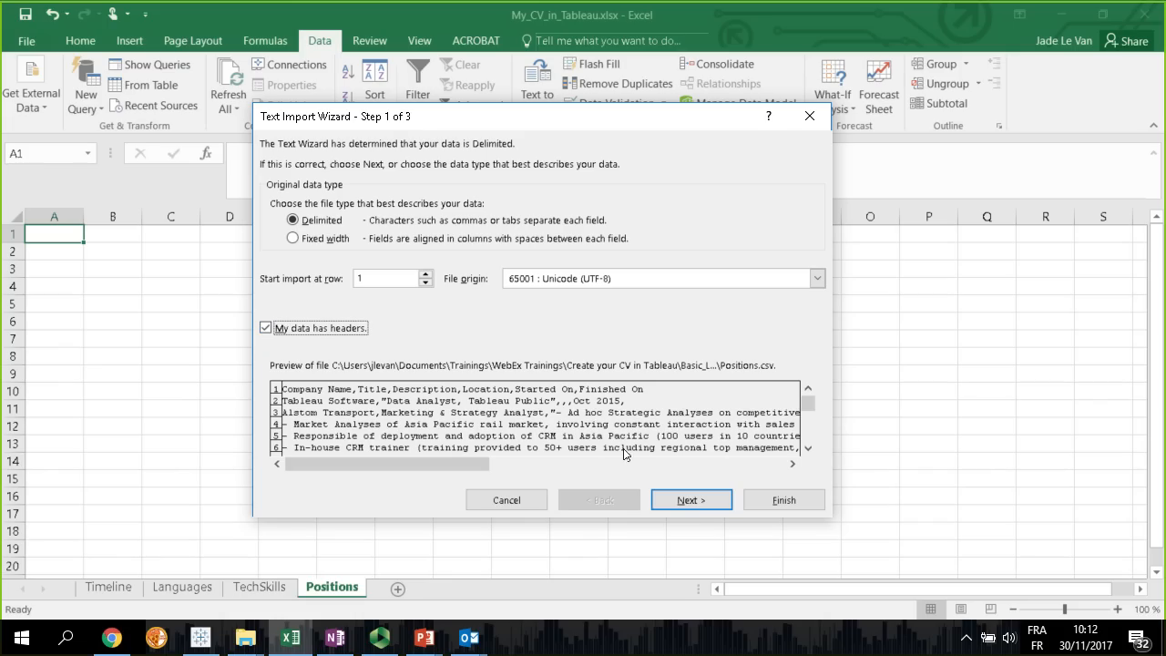
left_click(689, 501)
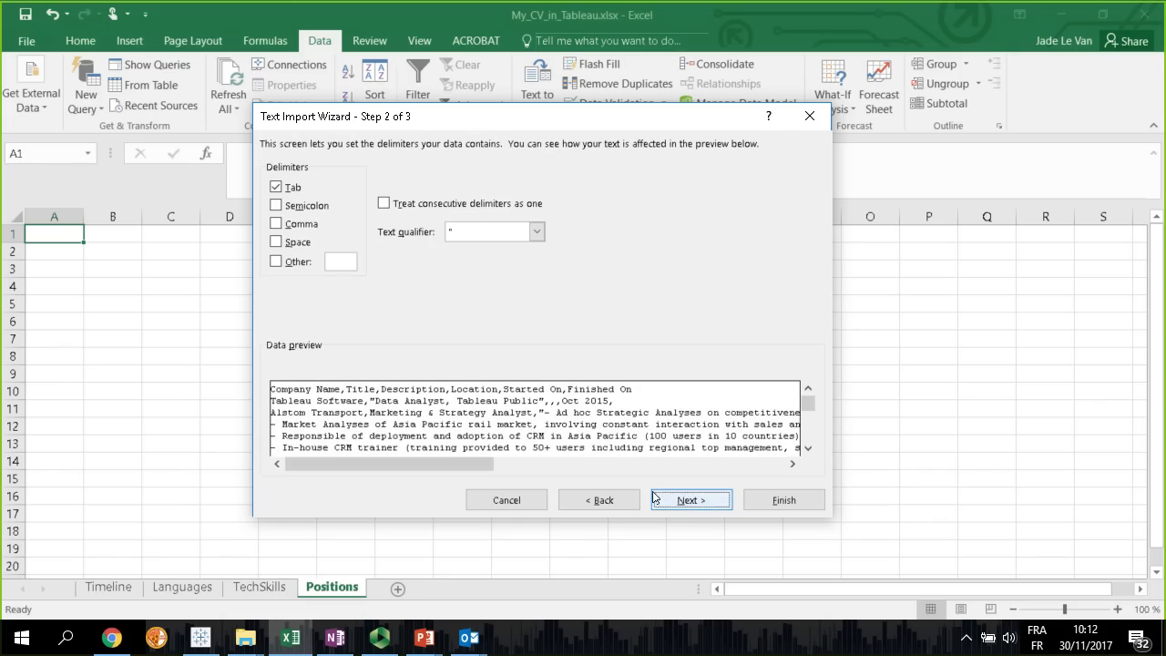
Use comma instead of tab as the delimiter and place the imported data at cell A1 of the existing Positions worksheet
left_click(281, 189)
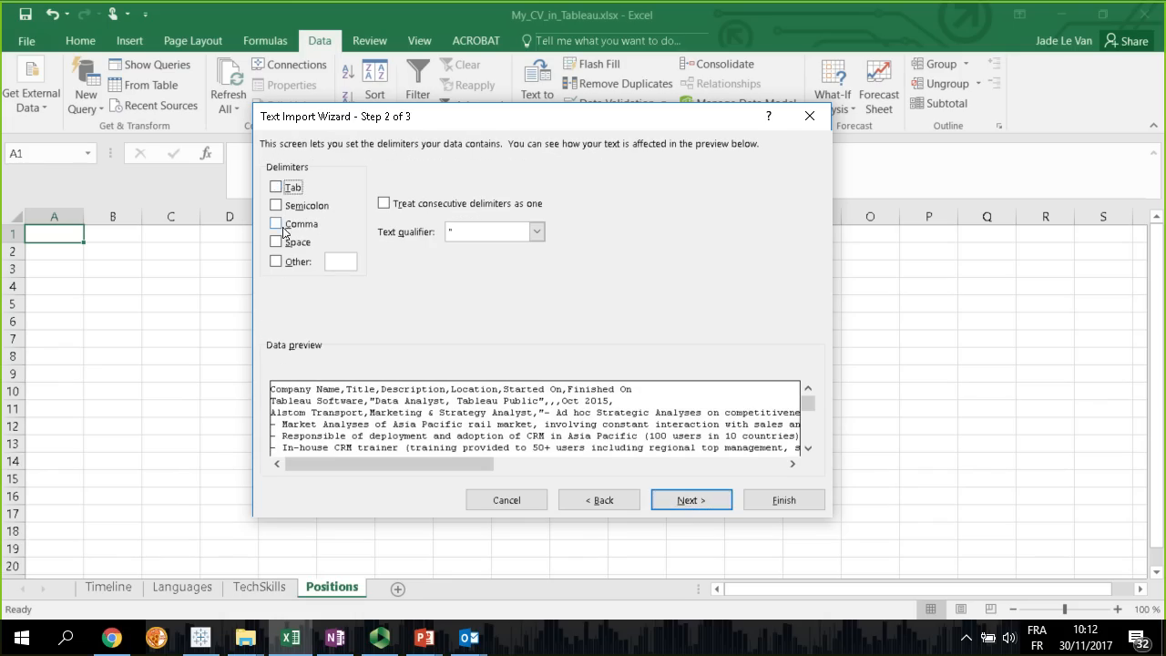
left_click(275, 226)
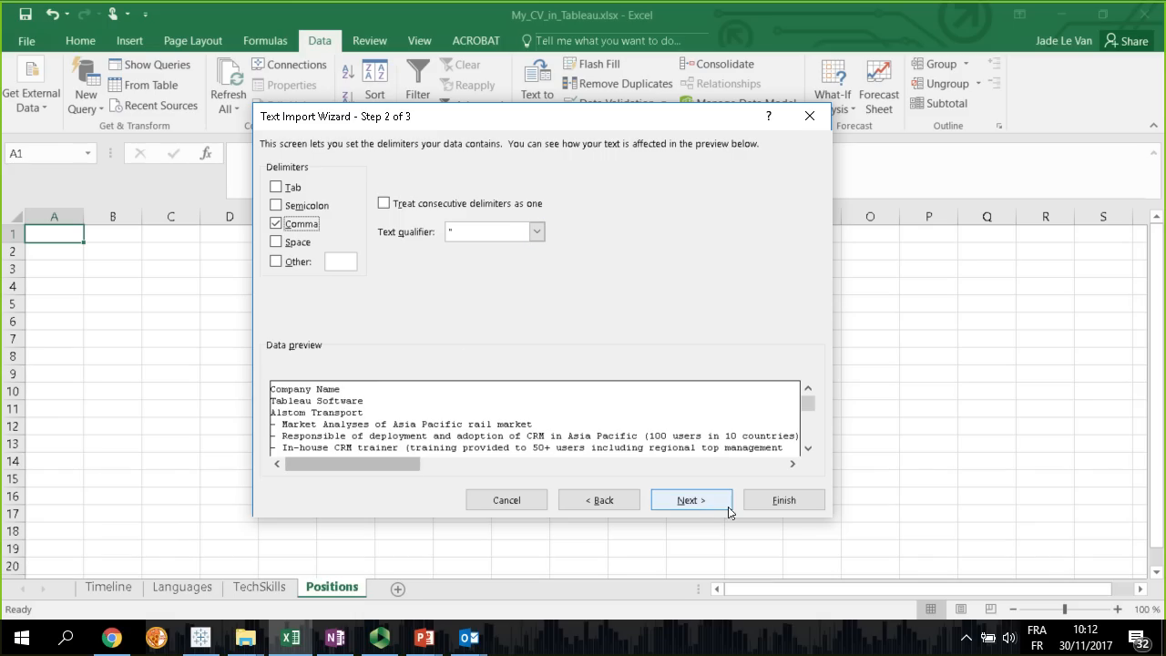
mouse_move(360, 465)
left_mouse_down()
mouse_move(747, 462)
mouse_move(379, 464)
left_mouse_up()
left_click(686, 501)
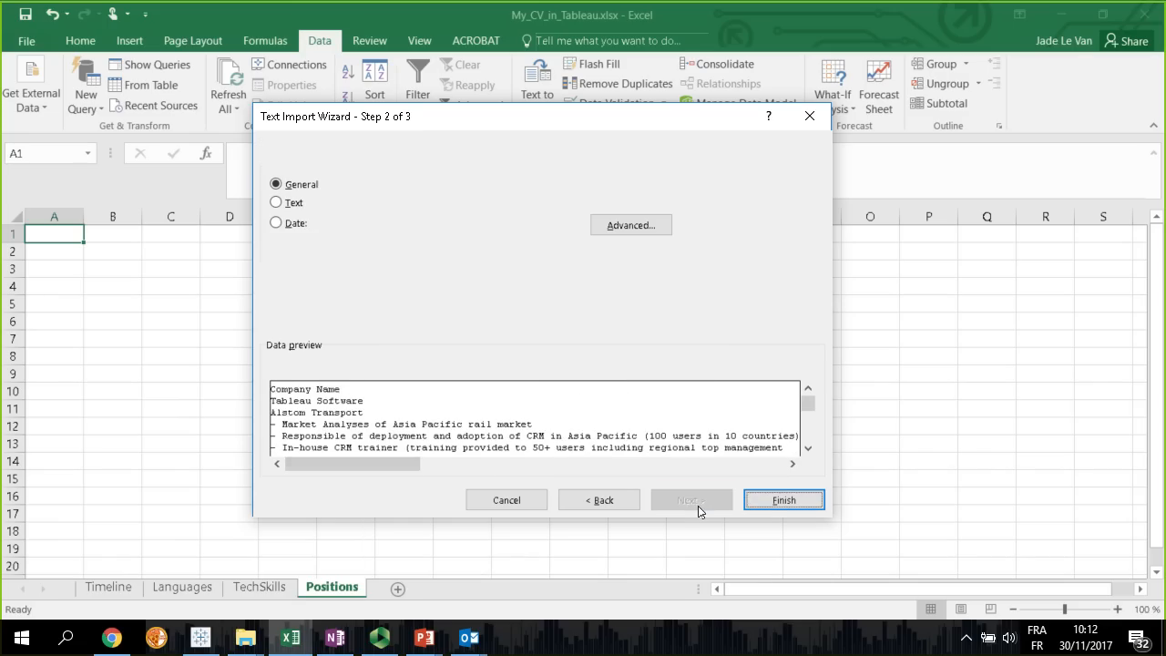
left_click(782, 501)
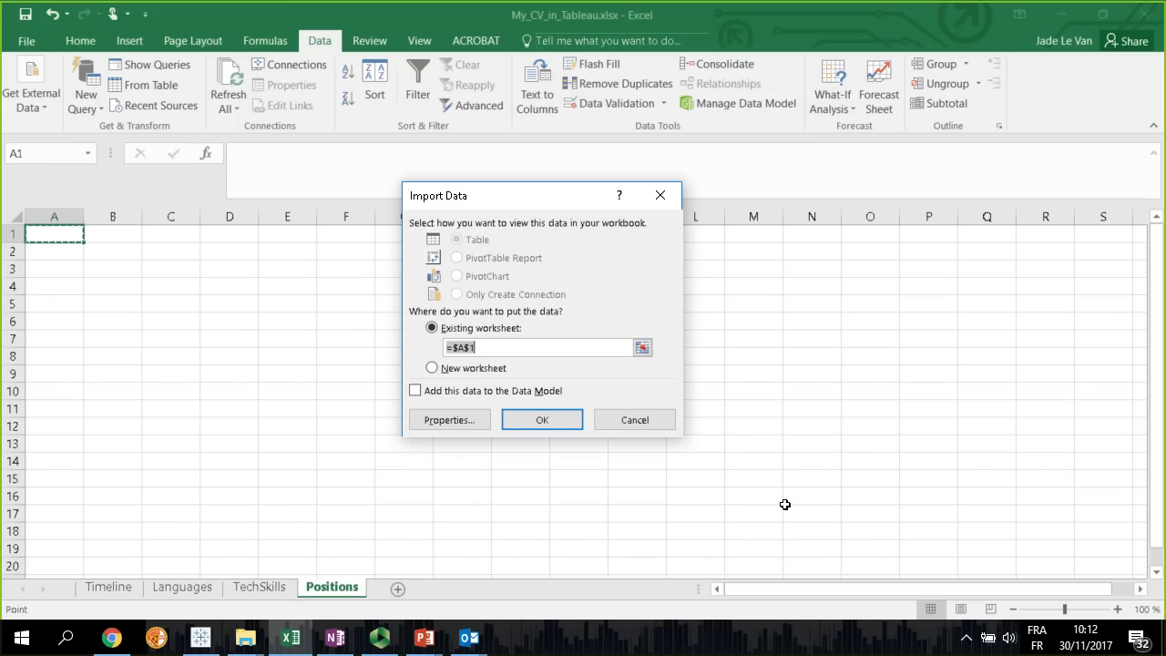
left_click(536, 422)
left_click(452, 530)
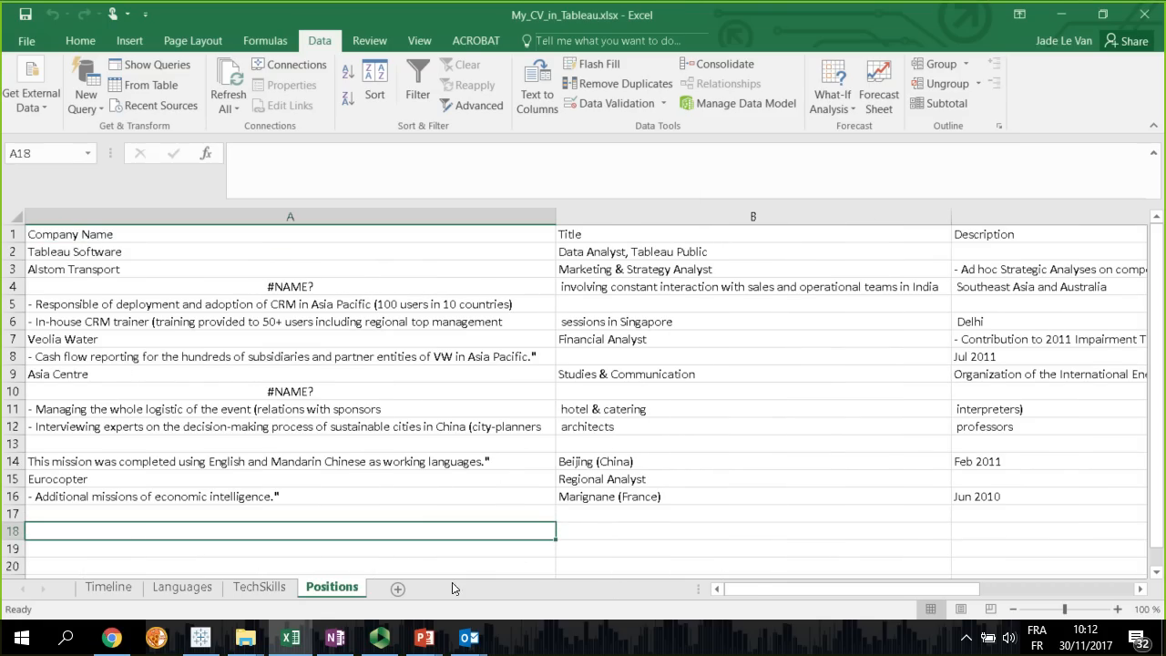
Examine the imported Company Name column for description lines that were split into separate rows
mouse_move(779, 587)
left_mouse_down()
mouse_move(917, 600)
mouse_move(766, 597)
left_mouse_up()
left_click(474, 322)
left_click(254, 303)
left_click(227, 321)
left_click(206, 338)
left_click(228, 357)
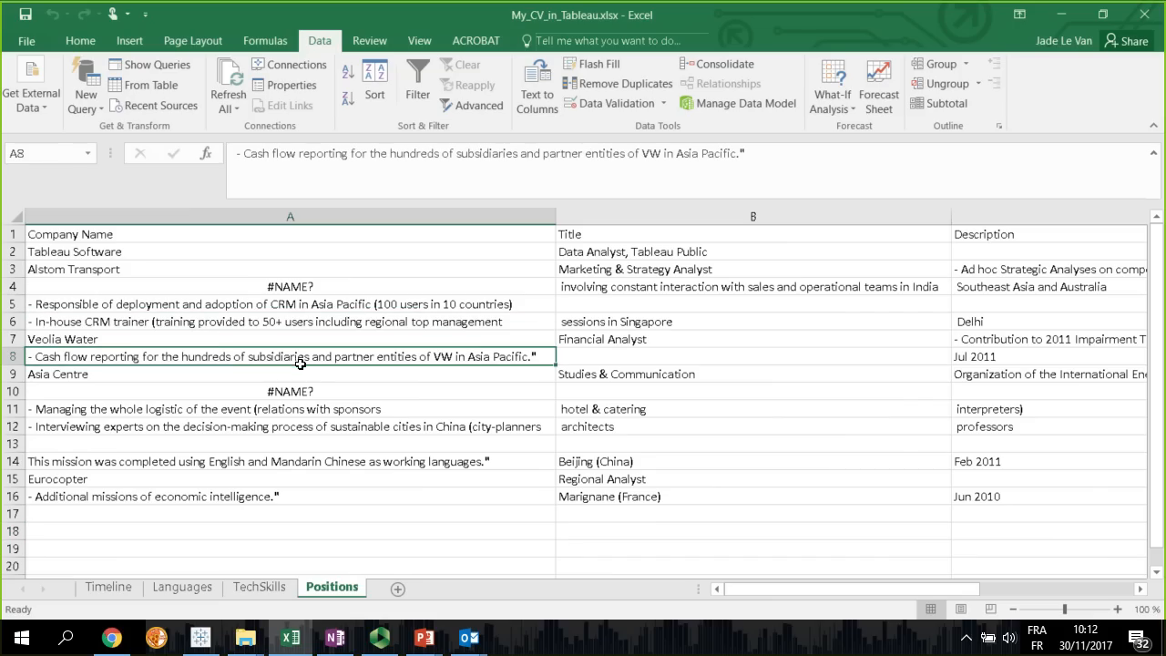
Switch to Chrome to examine the Experience section of the LinkedIn profile, and return to the Excel workbook
left_click(111, 638)
left_click(273, 13)
left_click(879, 84)
left_click(699, 175)
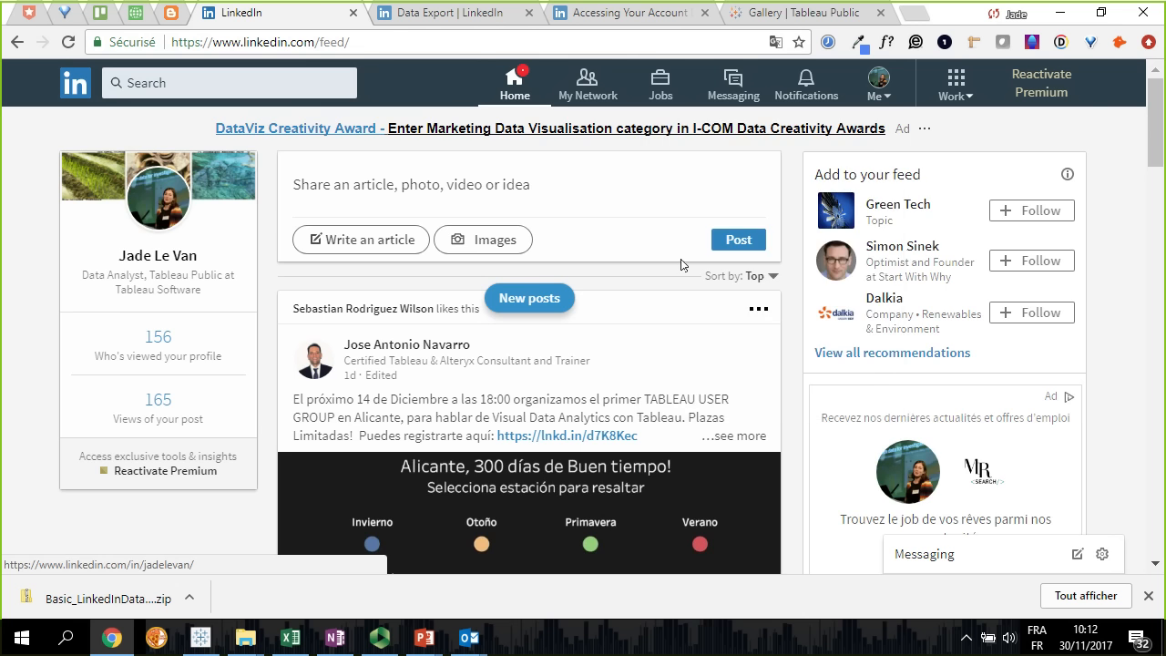
scroll(521, 451, "down", 3)
scroll(562, 409, "down", 6)
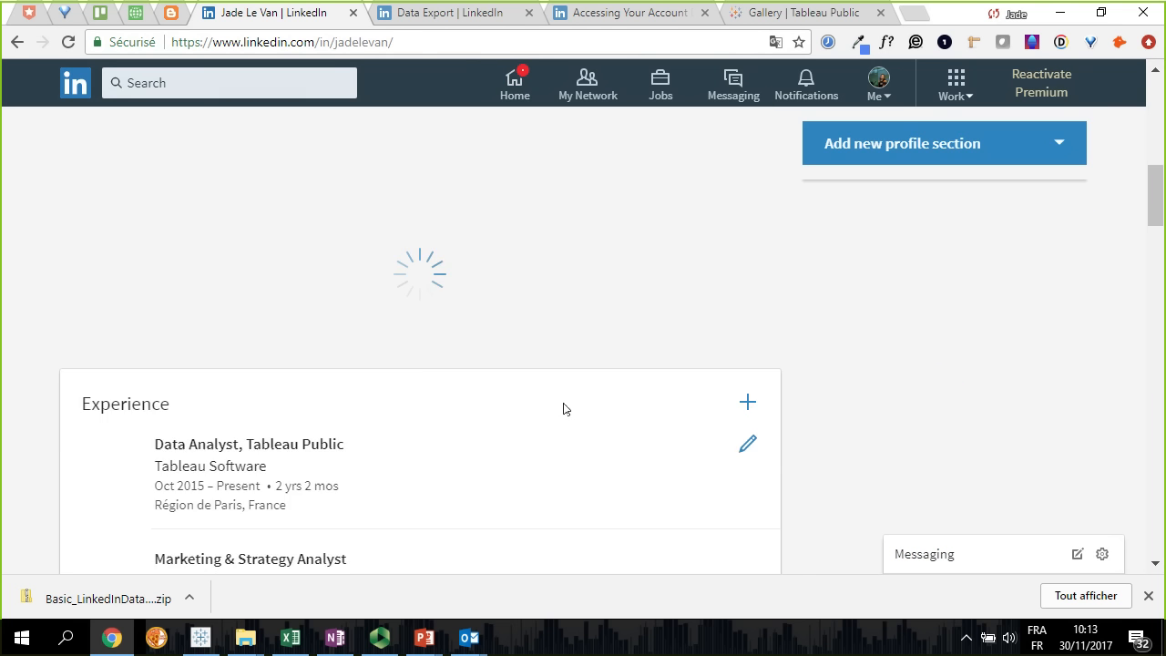
scroll(571, 410, "down", 2)
scroll(325, 224, "up", 1)
left_click_drag(156, 214, 226, 217)
left_click(354, 227)
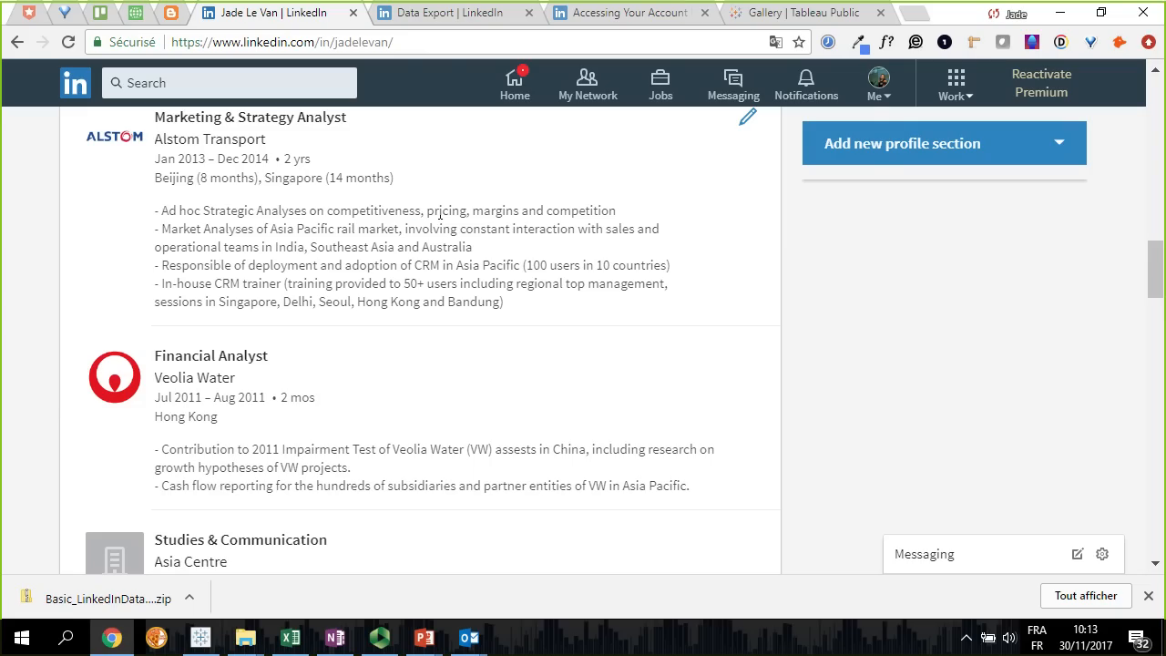
left_click(1059, 18)
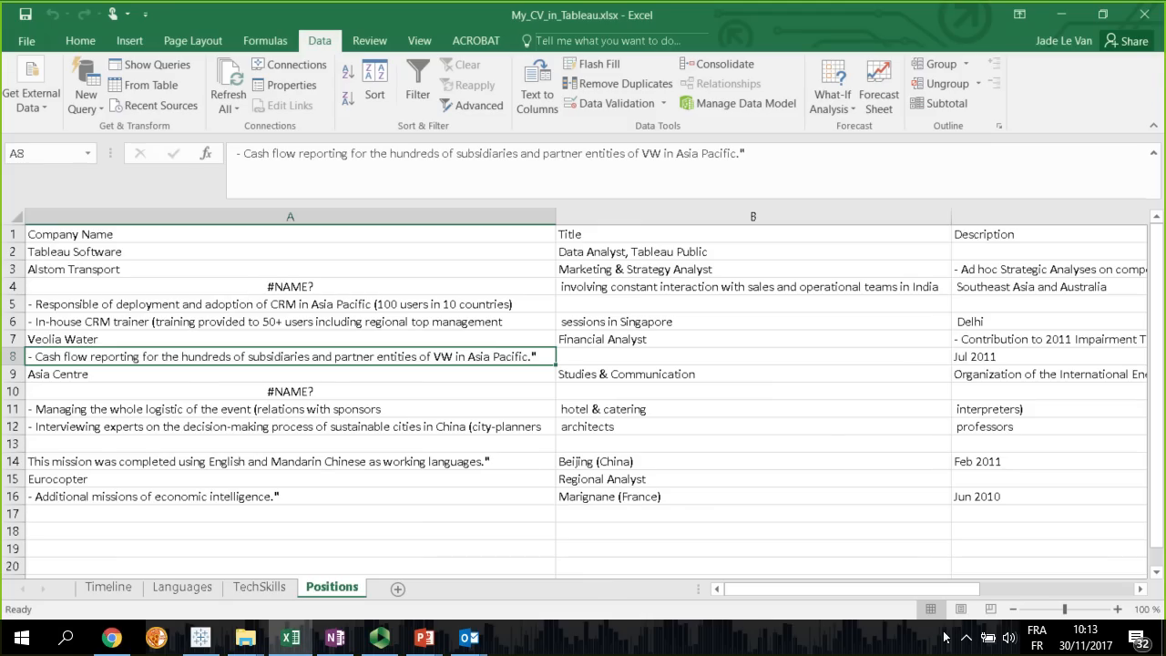
Copy the misplaced dates in G6:H6 into the Started On and Finished On cells of the Alstom Transport row, E3:F3
mouse_move(335, 638)
left_click_drag(800, 590, 913, 588)
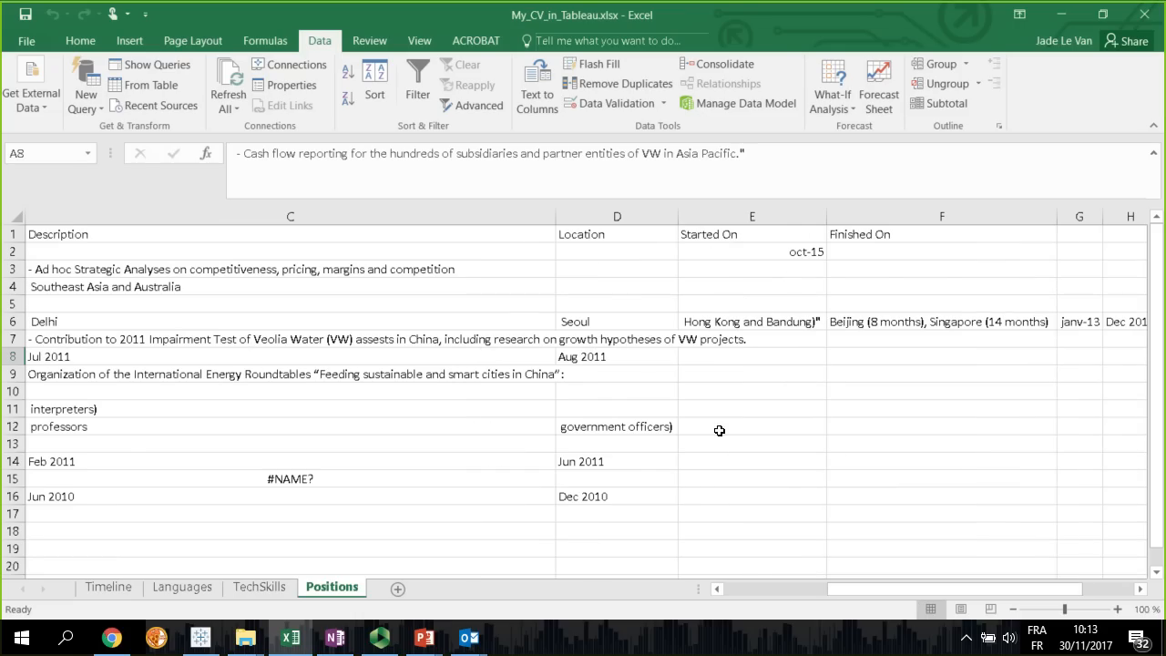
mouse_move(980, 586)
left_mouse_down()
mouse_move(1011, 590)
mouse_move(989, 588)
left_mouse_up()
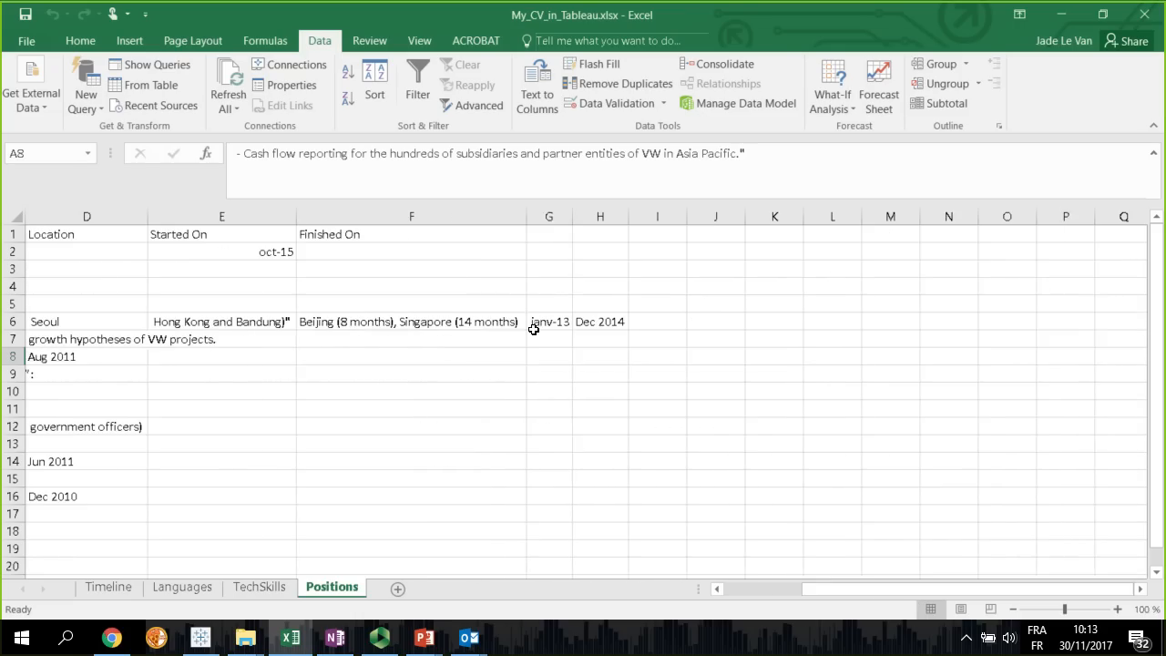
left_click_drag(551, 330, 622, 331)
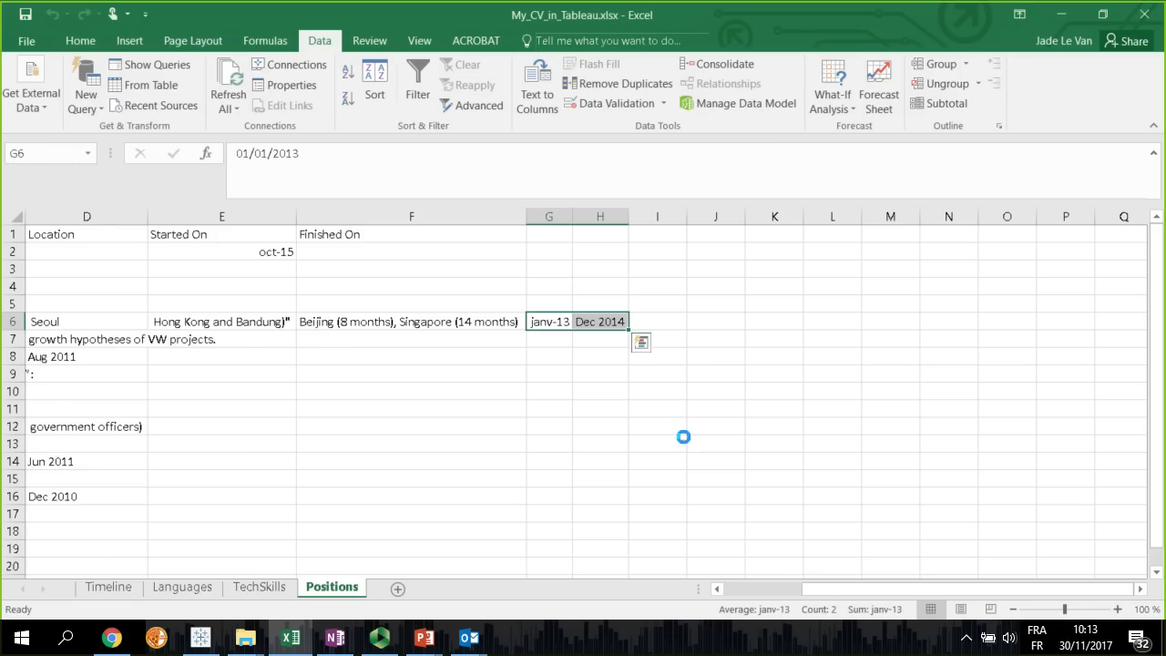
key("ctrl+c")
left_click_drag(874, 586, 802, 598)
left_click(180, 275)
key("Right")
key("Right")
key("Right")
key("Right")
key("Right")
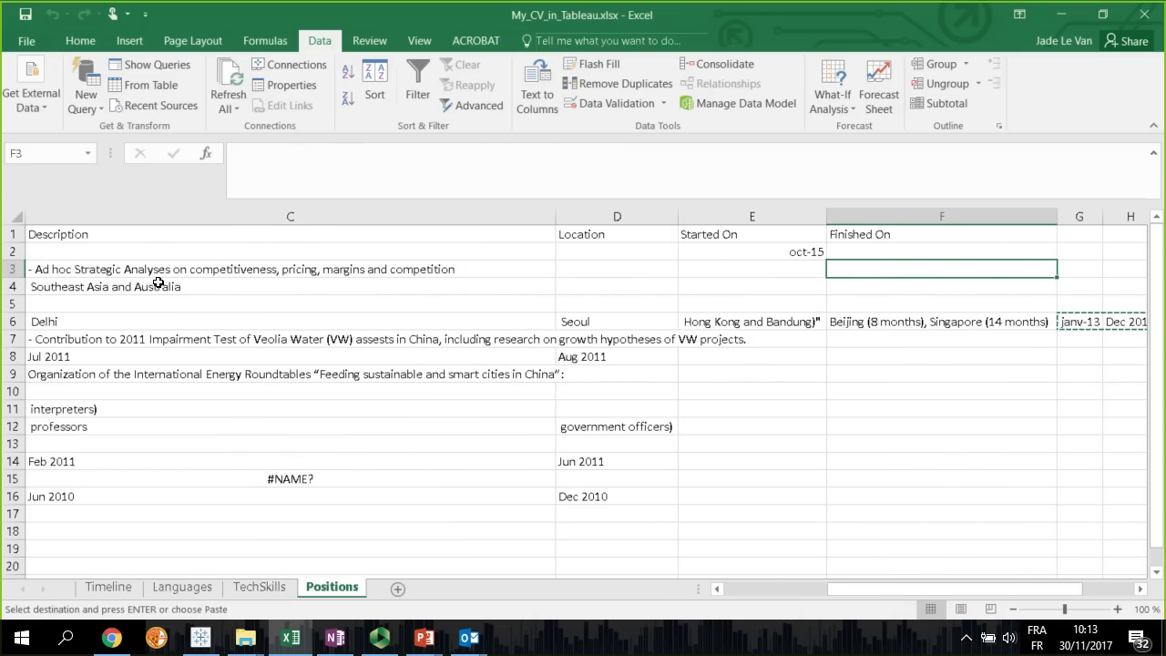
key("Left")
key("ctrl+v")
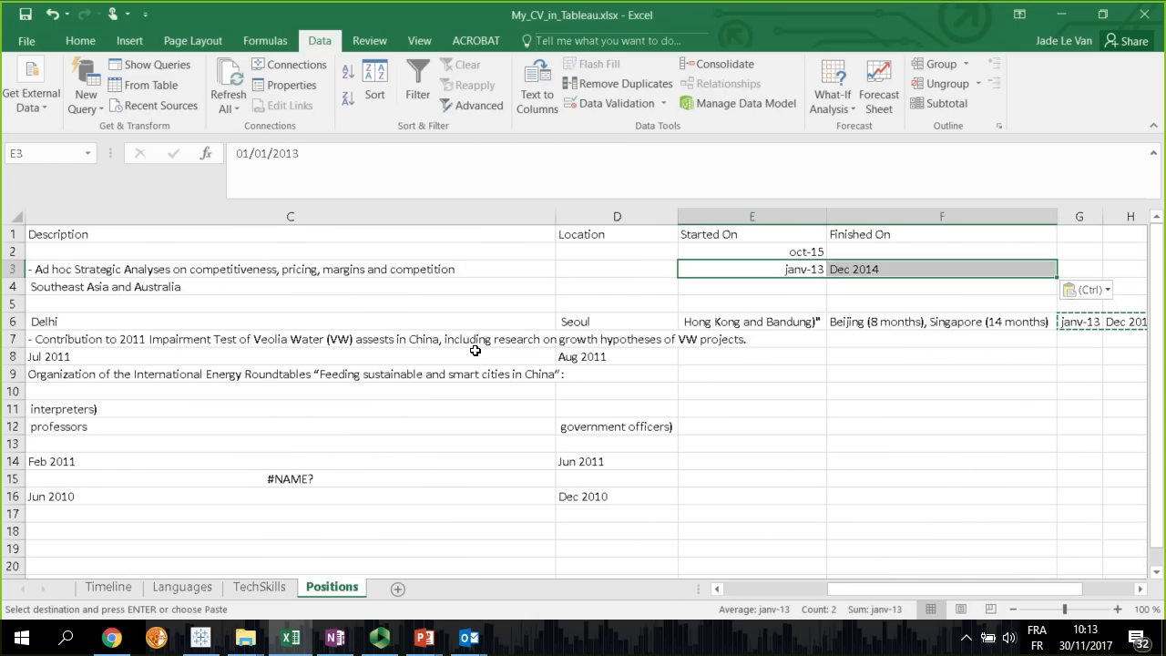
Delete rows 4 to 6, which hold the leftover Alstom Transport description lines
left_click_drag(973, 593, 843, 591)
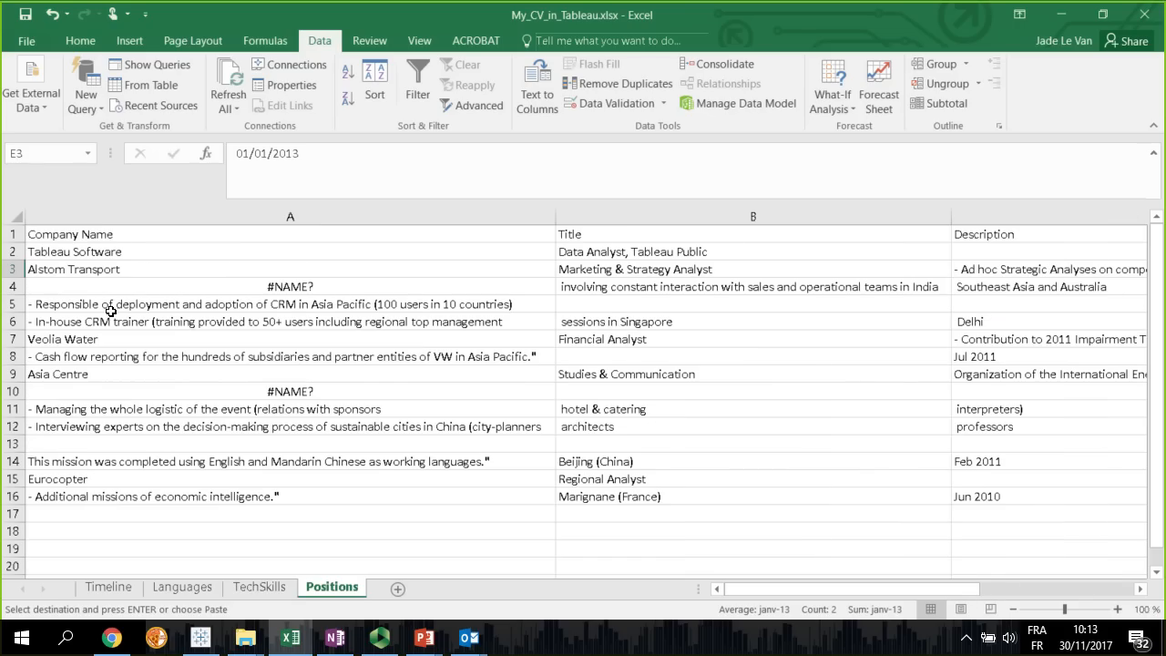
left_click_drag(47, 292, 357, 330)
left_click_drag(13, 286, 12, 323)
right_click(14, 321)
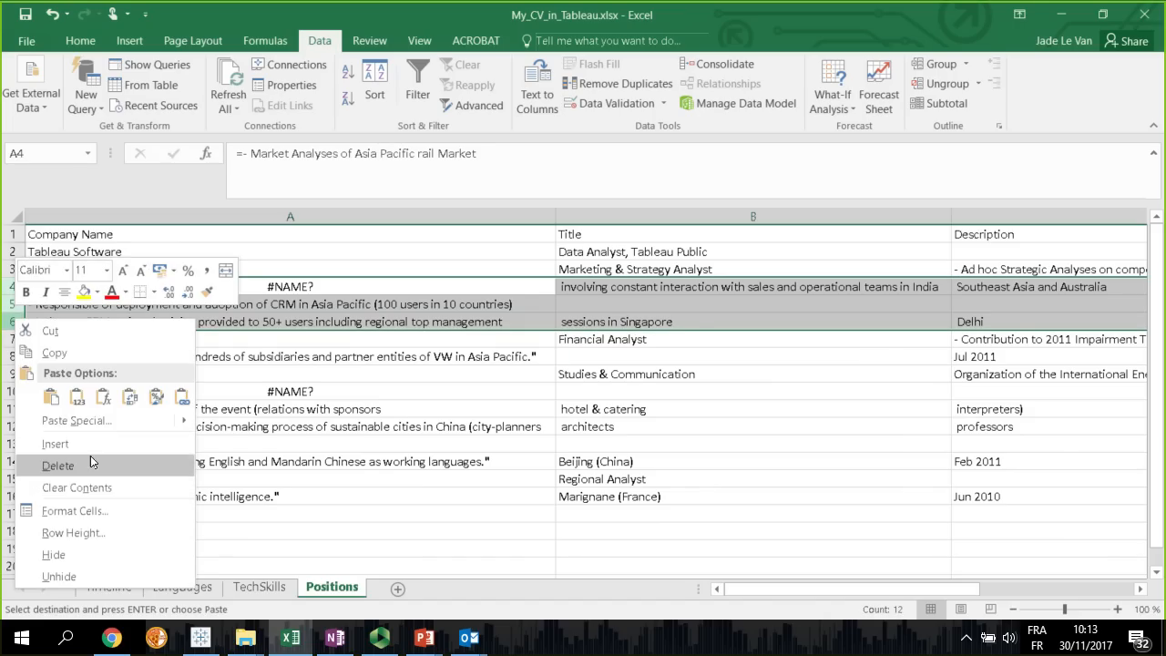
left_click(58, 466)
mouse_move(820, 592)
left_mouse_down()
mouse_move(911, 594)
mouse_move(807, 594)
left_mouse_up()
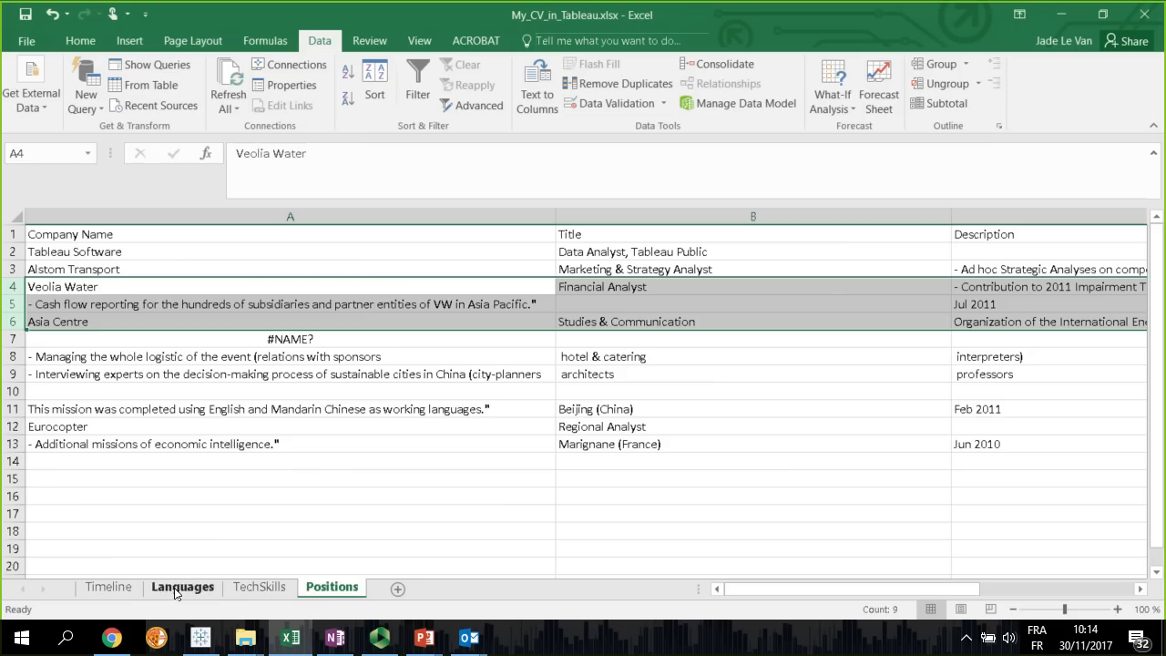
Unhide the Positions.csv worksheet
right_click(318, 589)
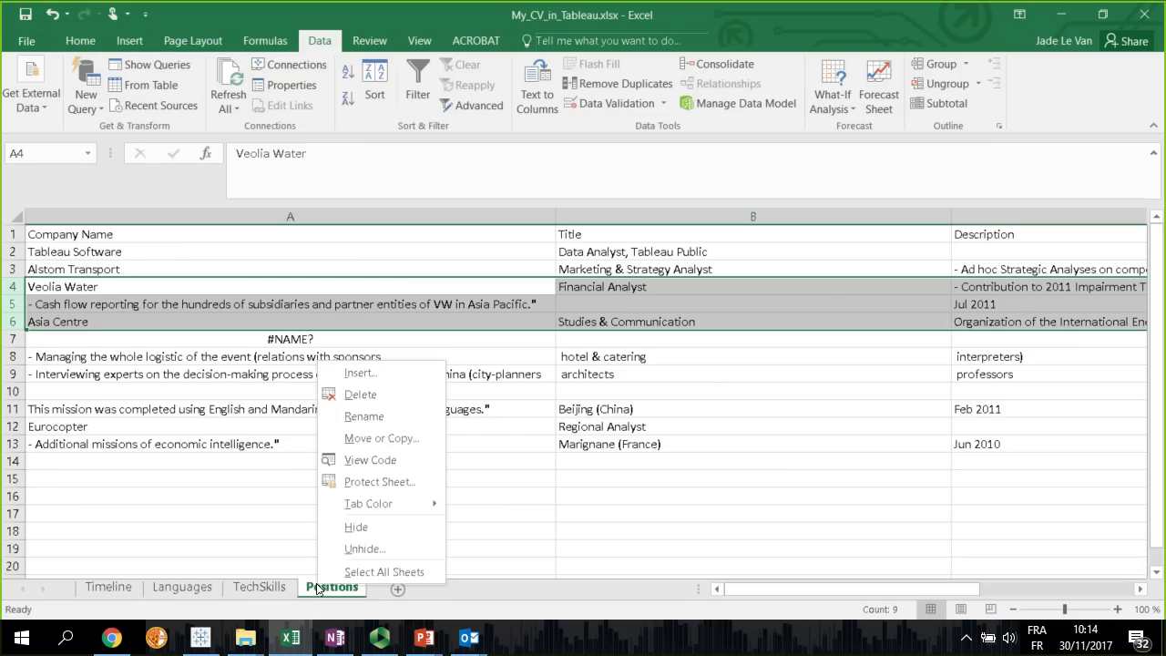
left_click(365, 551)
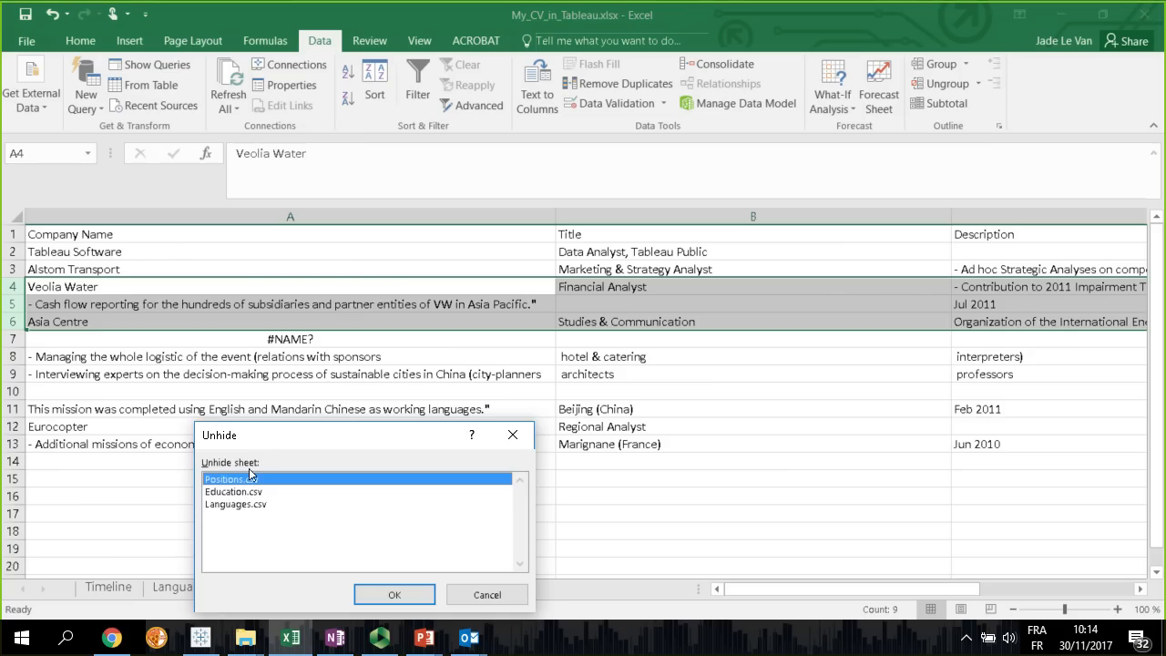
left_click(395, 595)
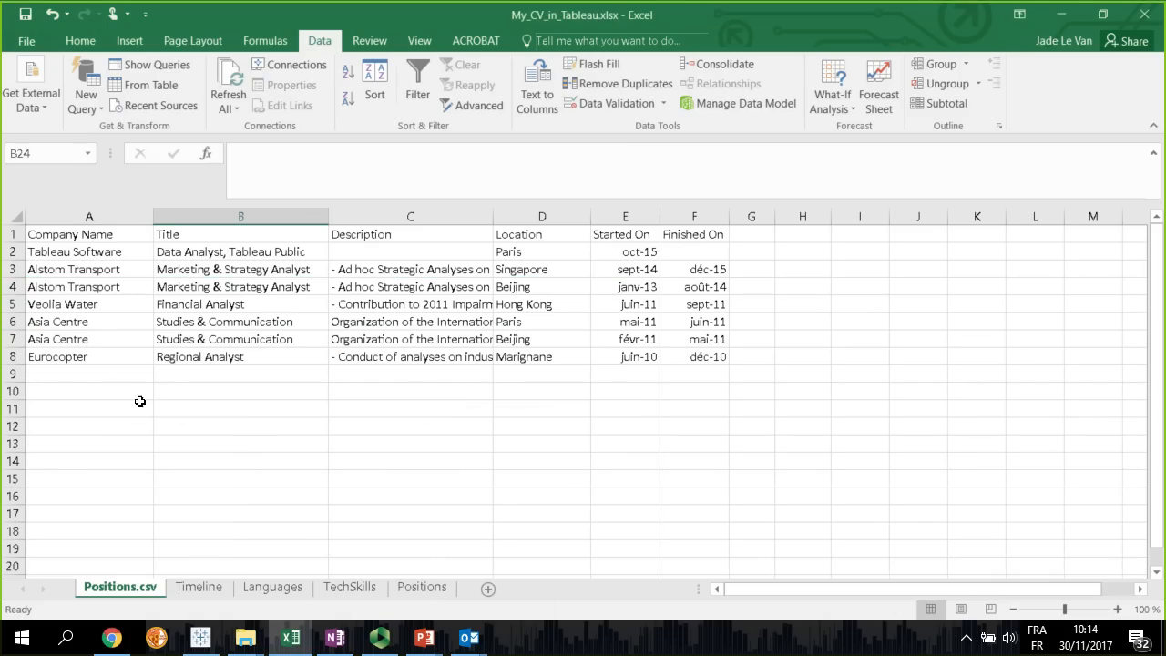
Examine the cleaned company, title, description, location and date values in rows 2 and 3 of Positions.csv
left_click(74, 253)
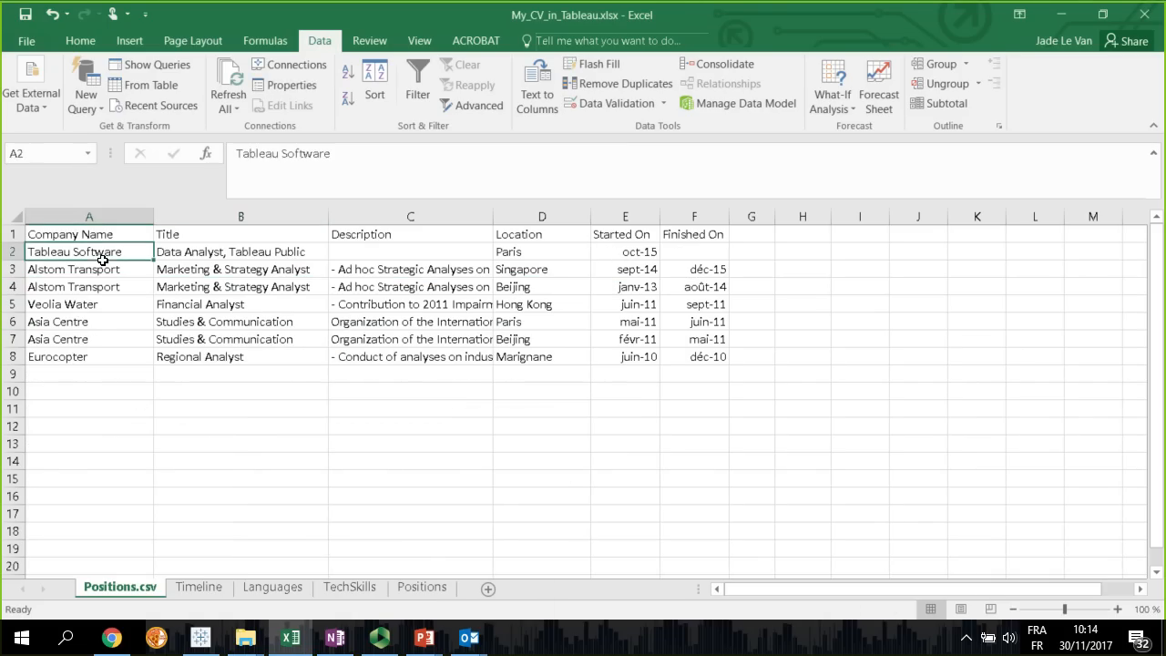
left_click(189, 256)
left_click(412, 255)
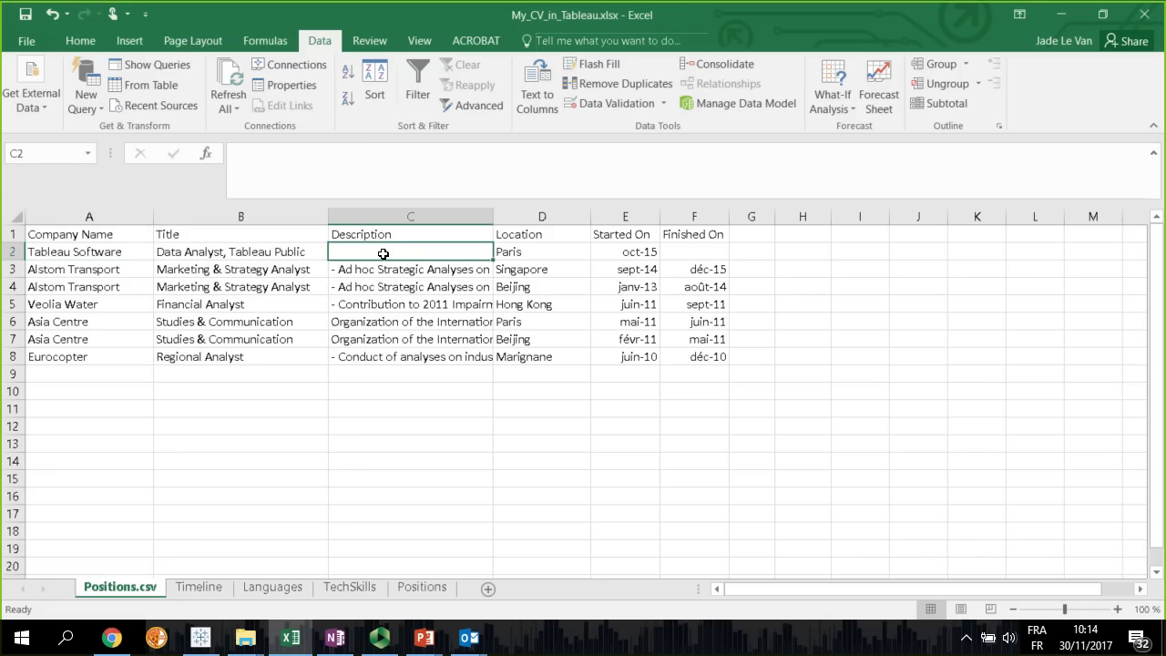
left_click(377, 274)
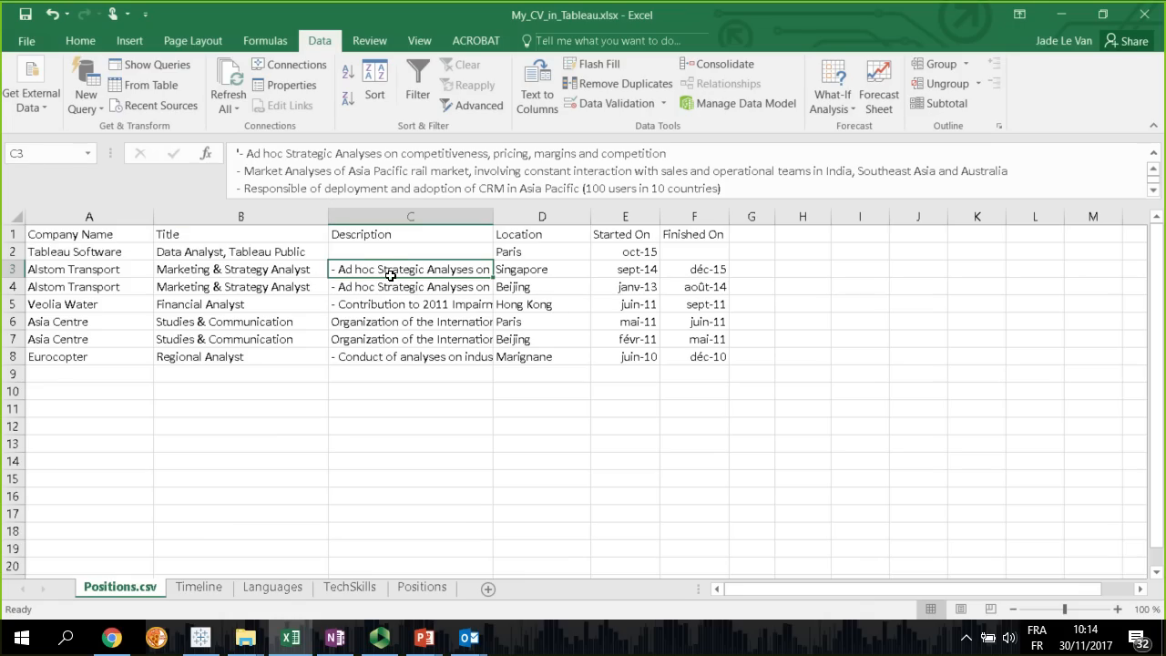
left_click(537, 271)
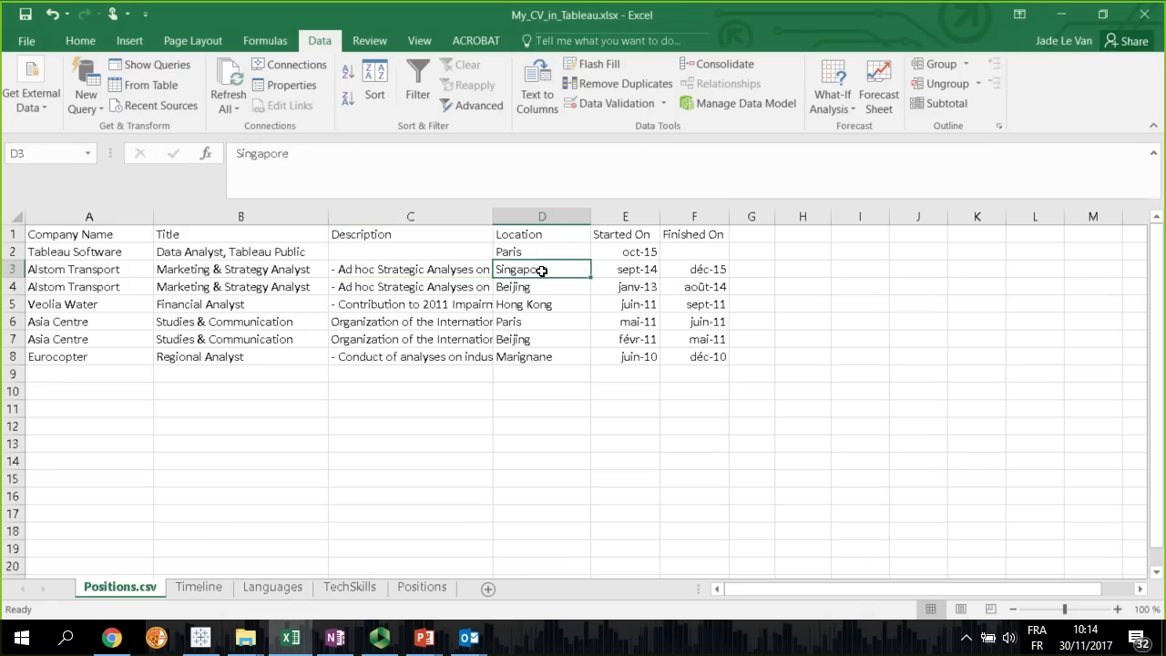
left_click(632, 272)
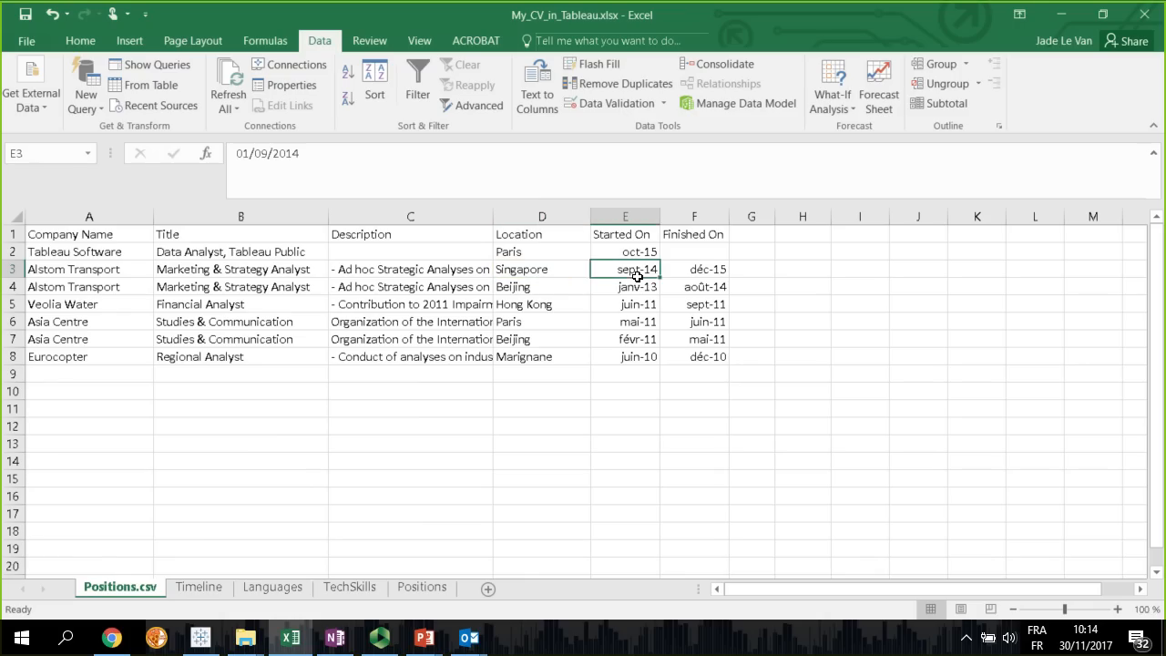
left_click(697, 270)
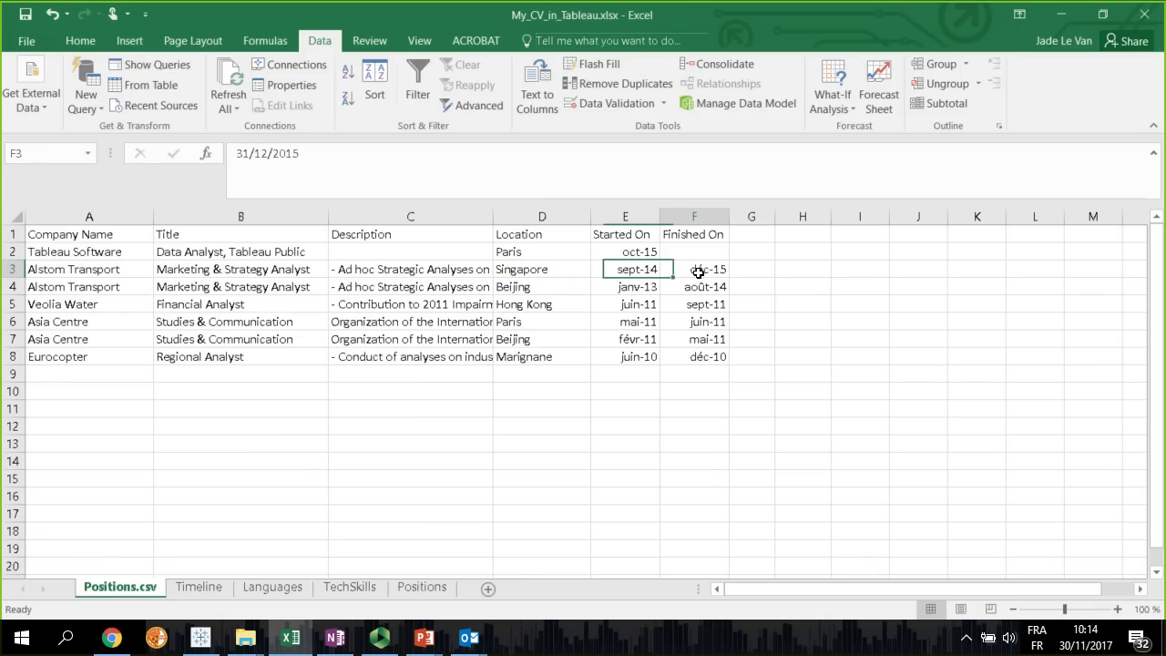
left_click(640, 273)
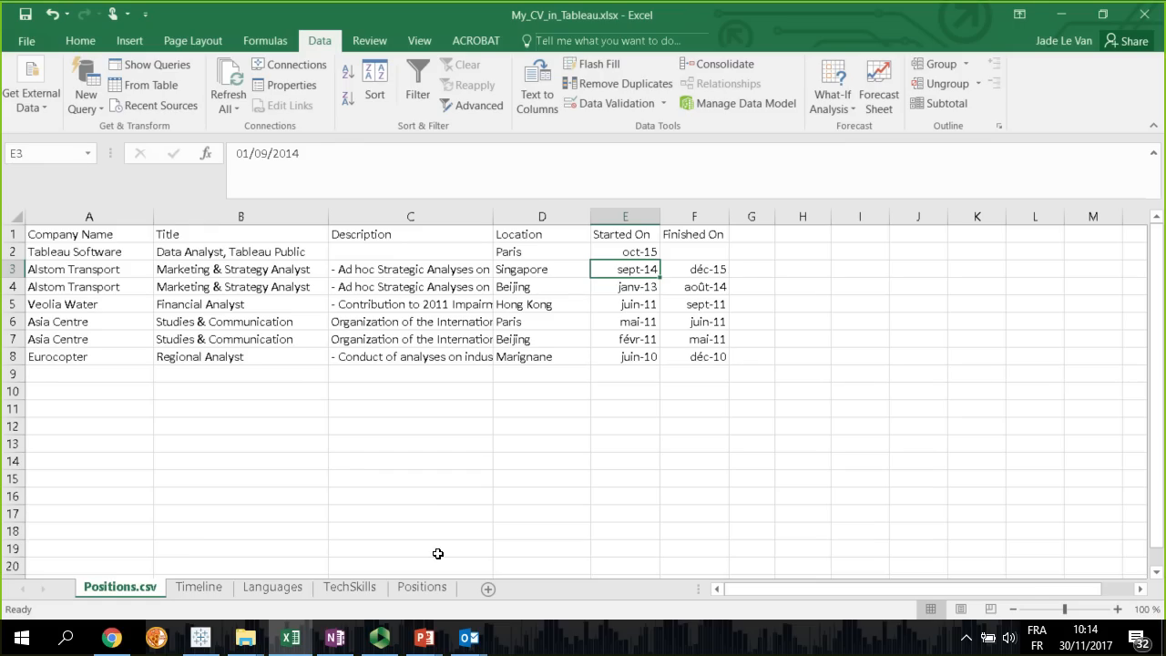
Add a new worksheet after Positions and start a text import of Education.csv into it
right_click(417, 591)
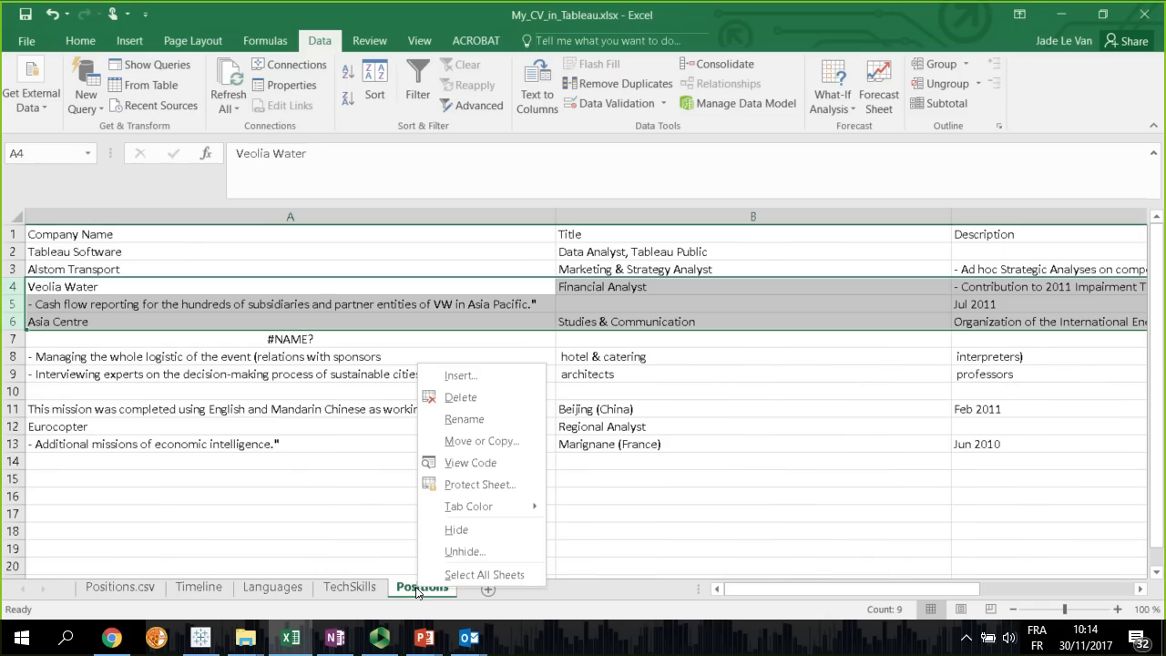
left_click(460, 600)
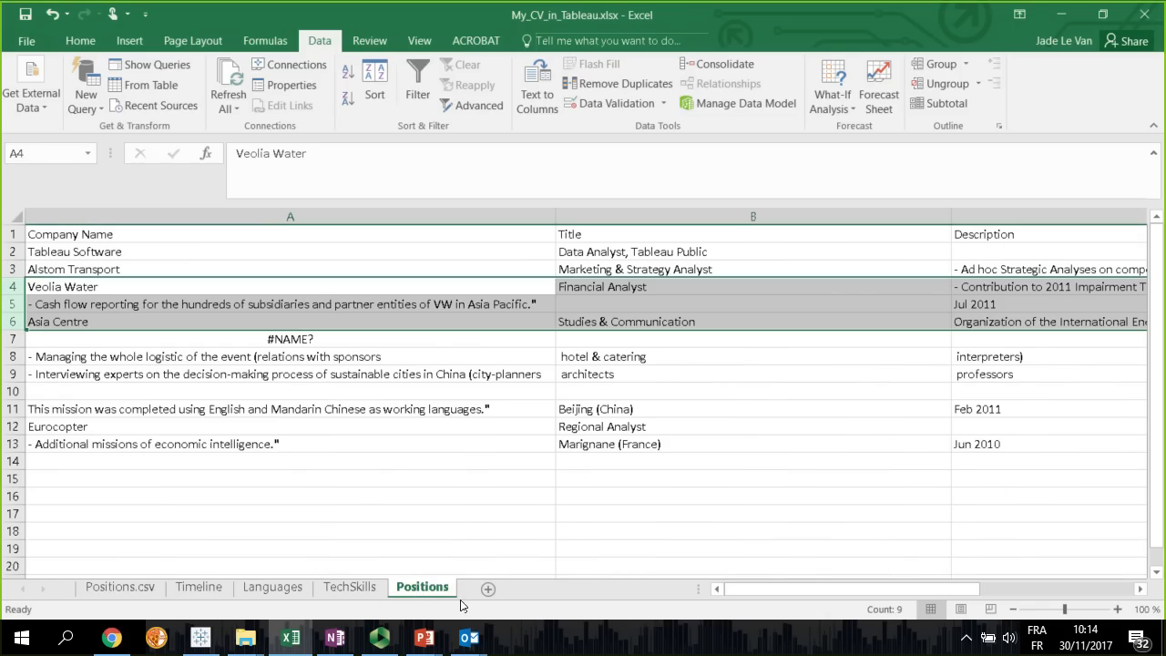
left_click(489, 589)
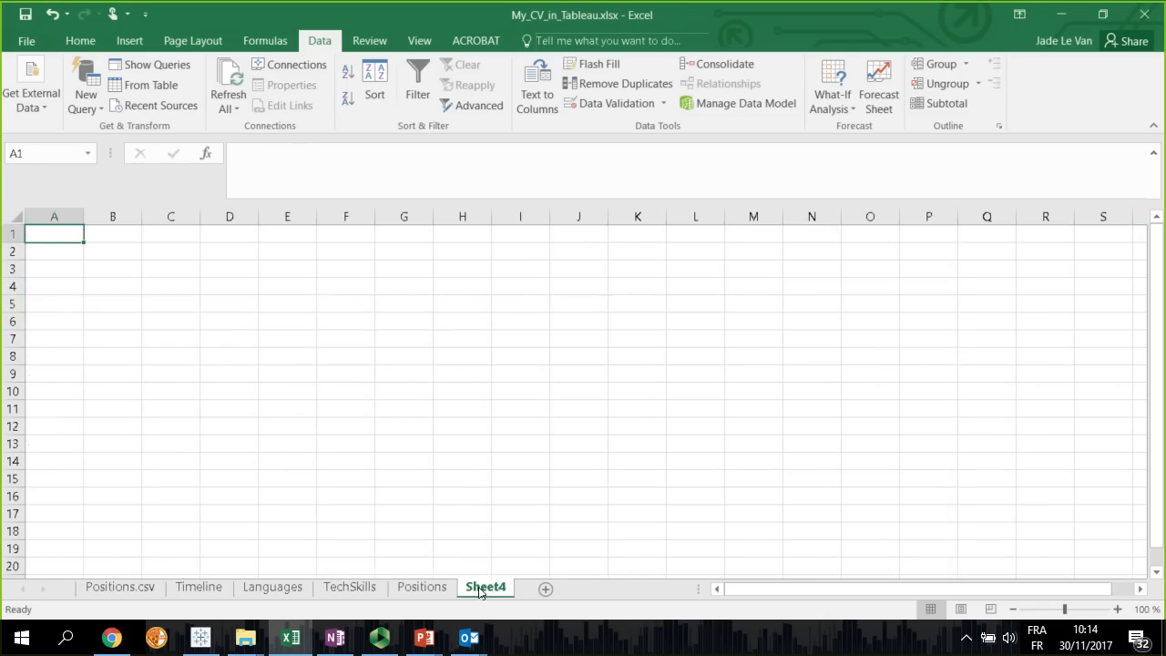
left_click(31, 95)
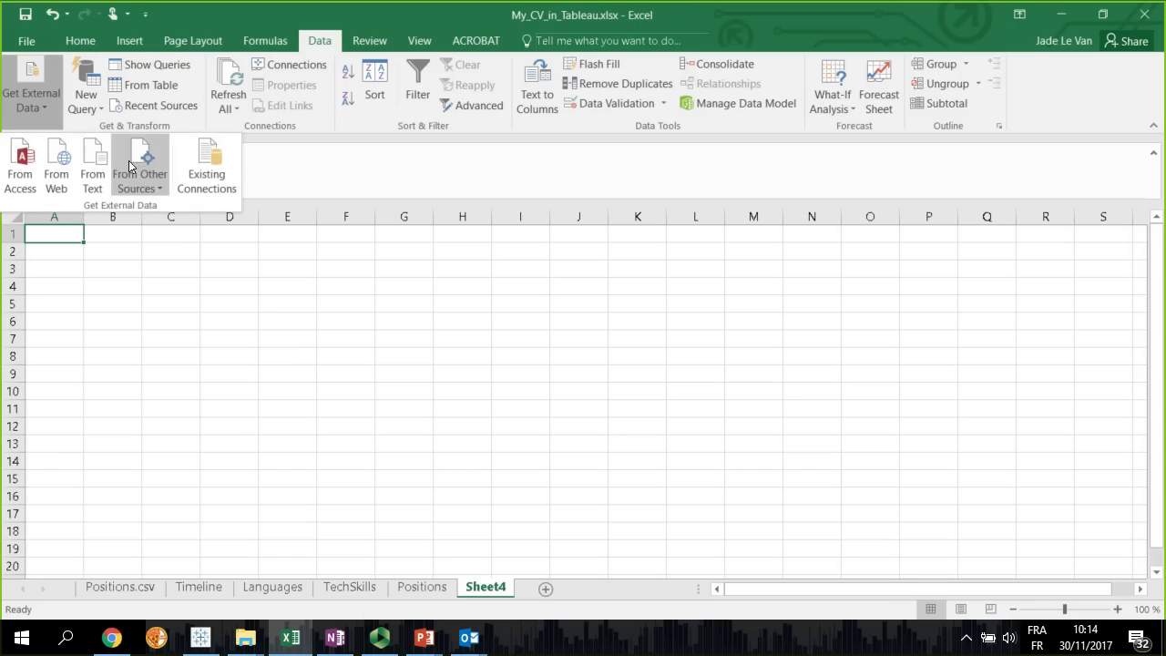
left_click(92, 174)
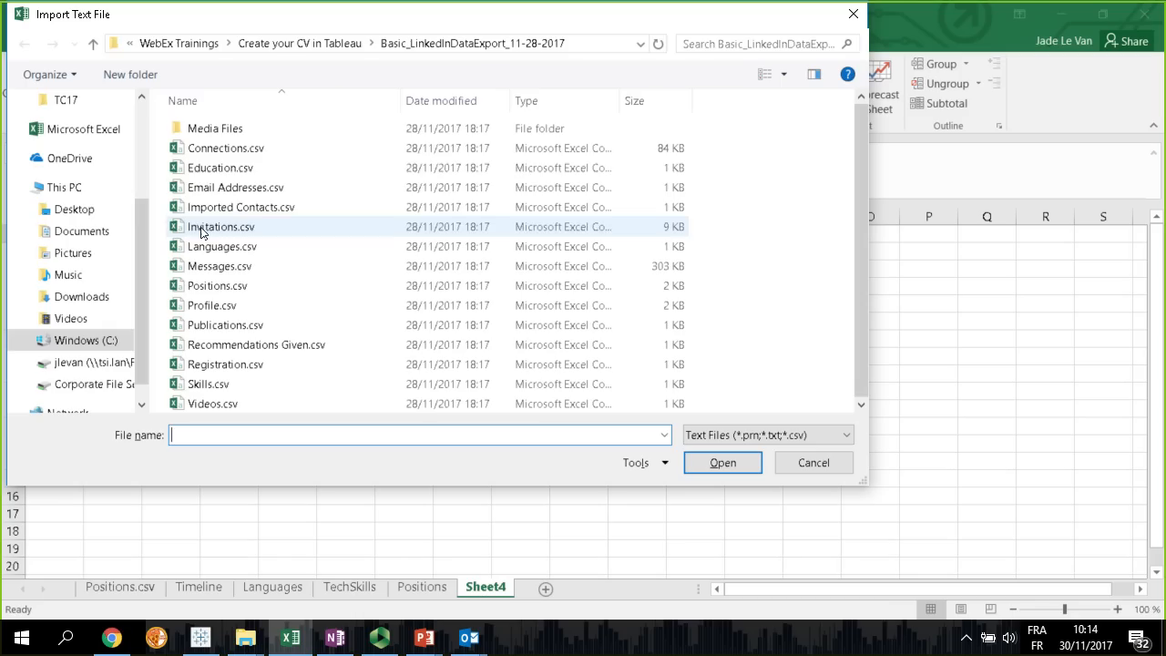
double_click(230, 172)
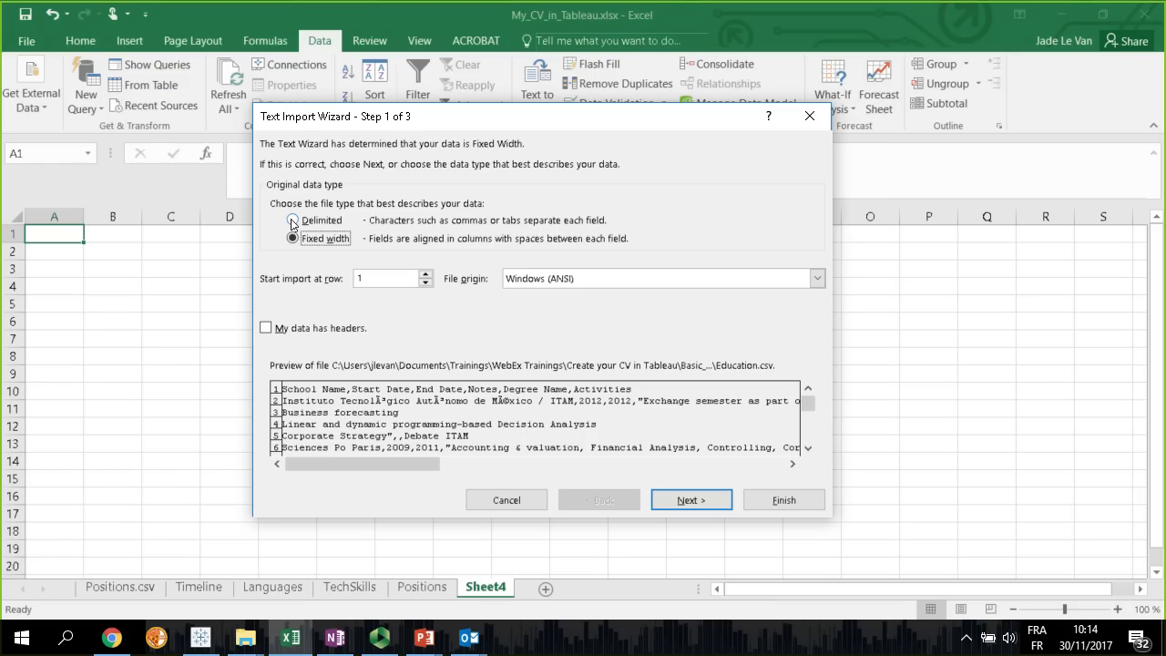
Set the import to Delimited with file origin 65001 : Unicode (UTF-8), and mark the data as having headers
left_click(291, 222)
left_click(817, 279)
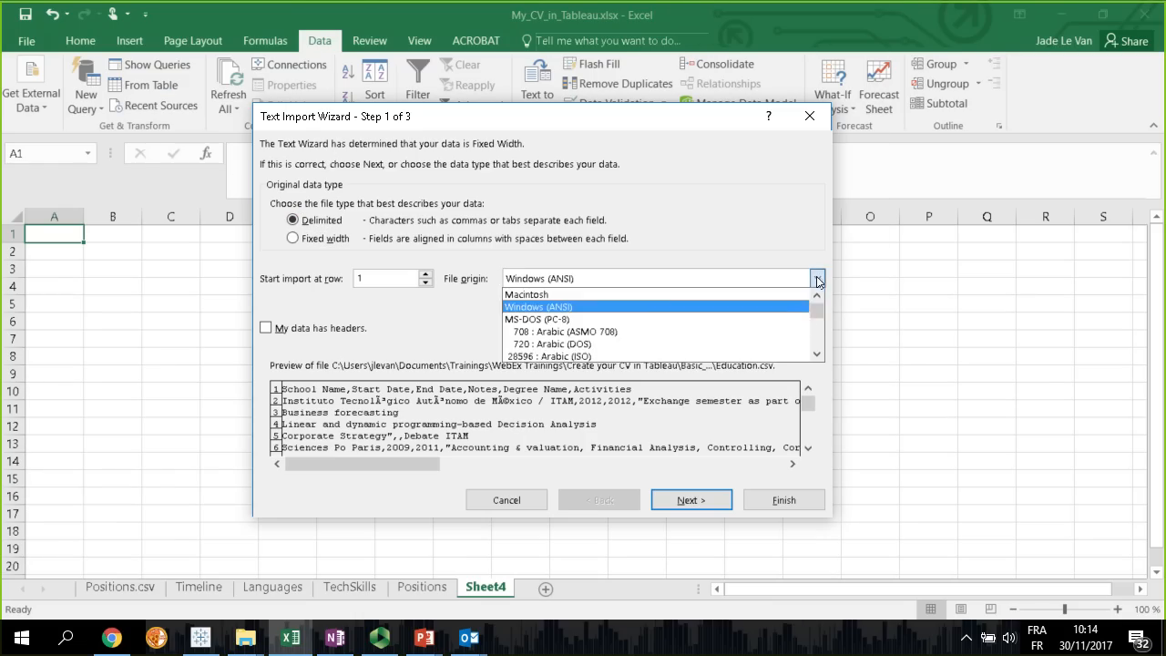
left_click_drag(817, 316, 817, 347)
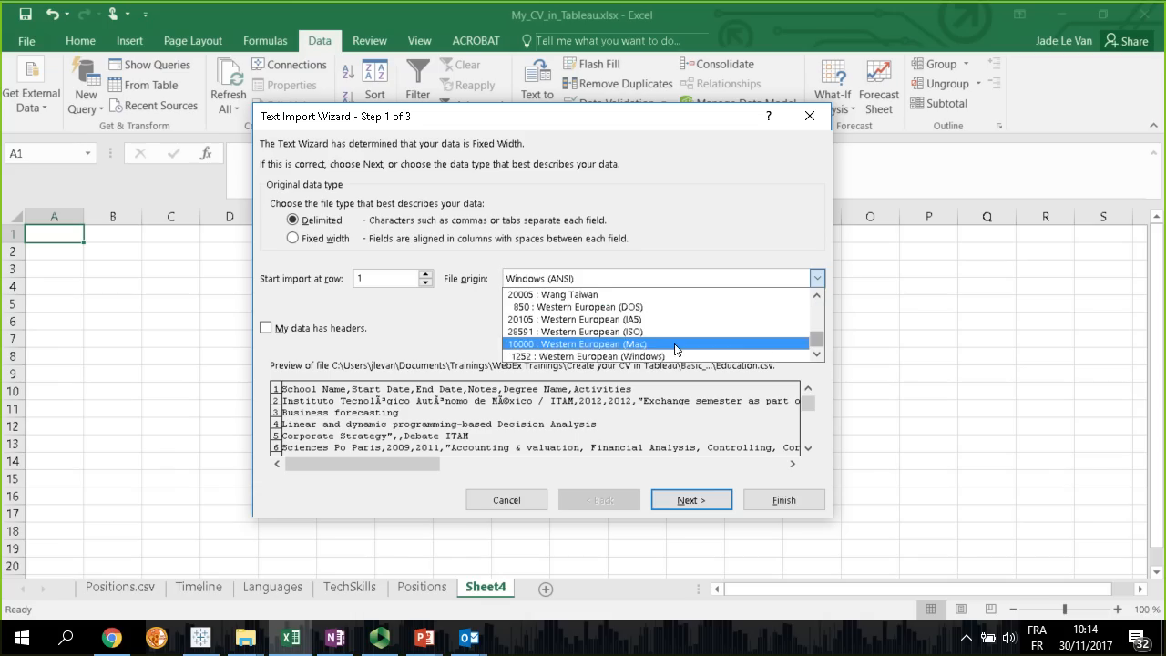
scroll(668, 351, "up", 1)
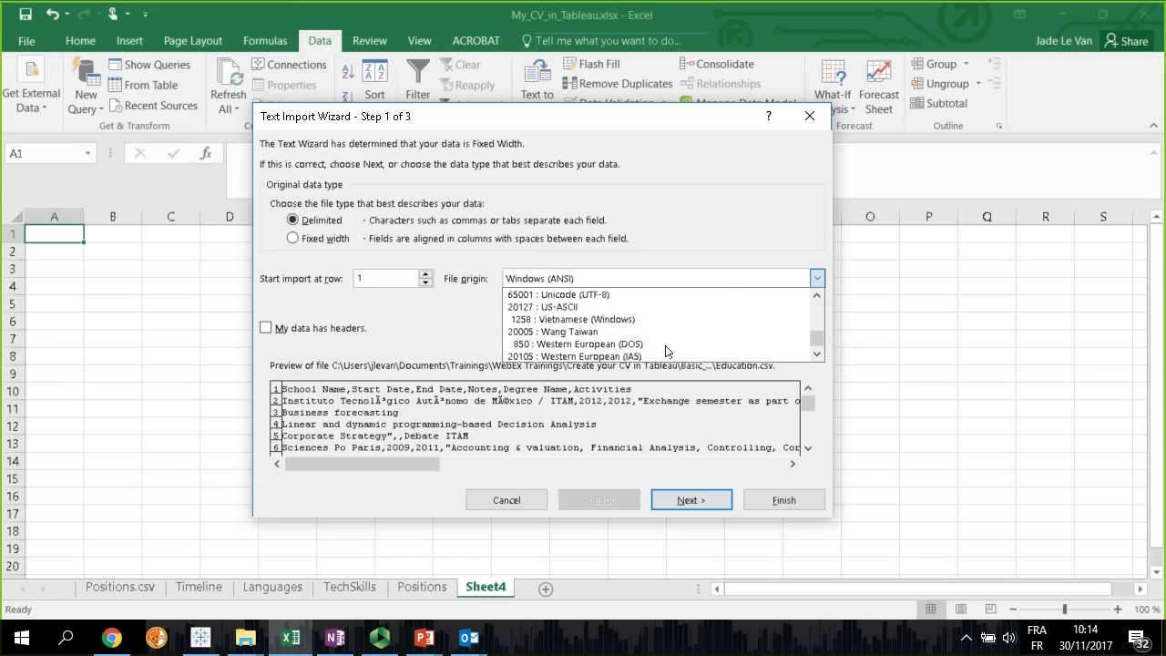
left_click(581, 295)
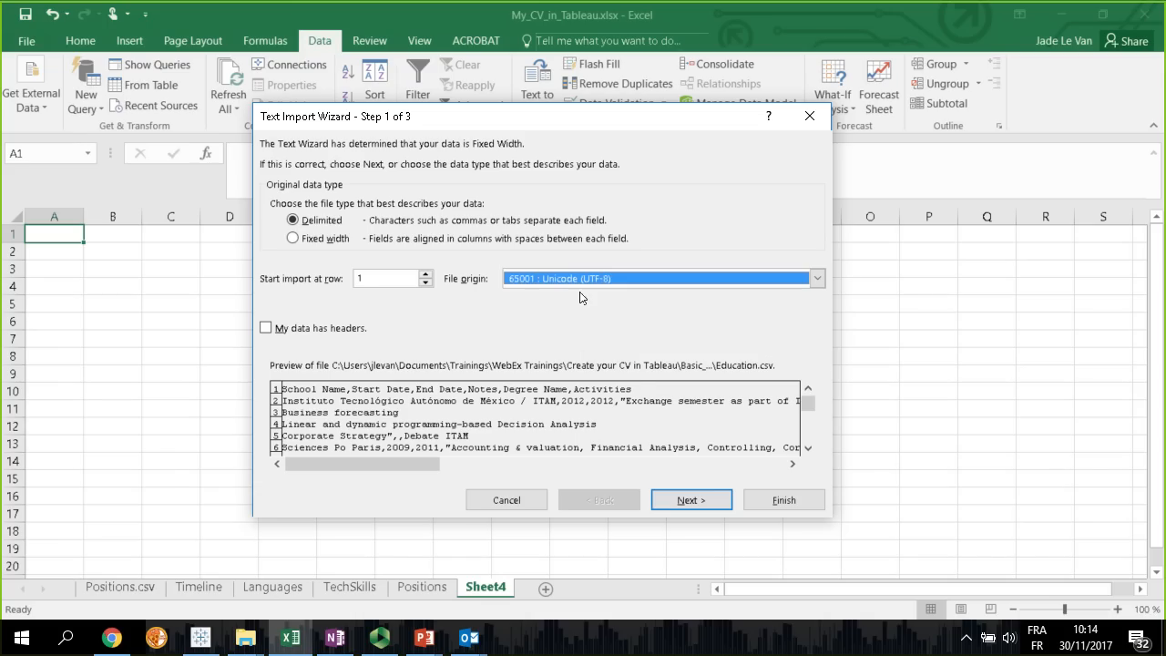
left_click(264, 329)
left_click(688, 502)
Use only the comma as delimiter and finish importing the education data into the new sheet at A1
left_click(275, 223)
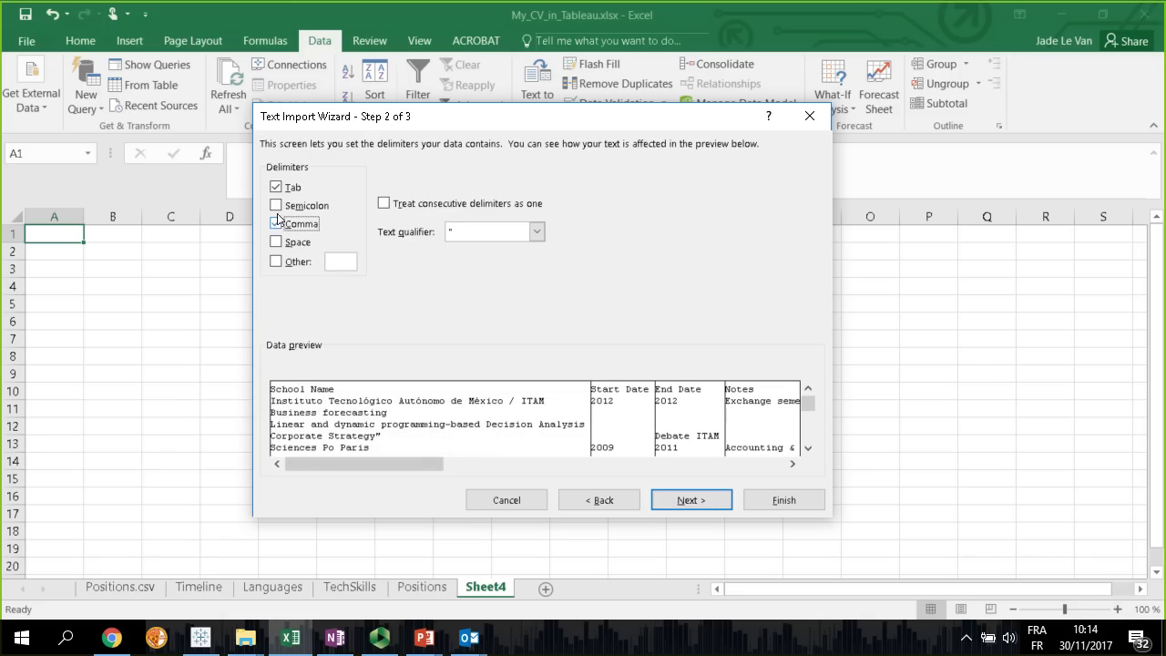
left_click(275, 186)
left_click_drag(433, 463, 360, 463)
left_click(689, 500)
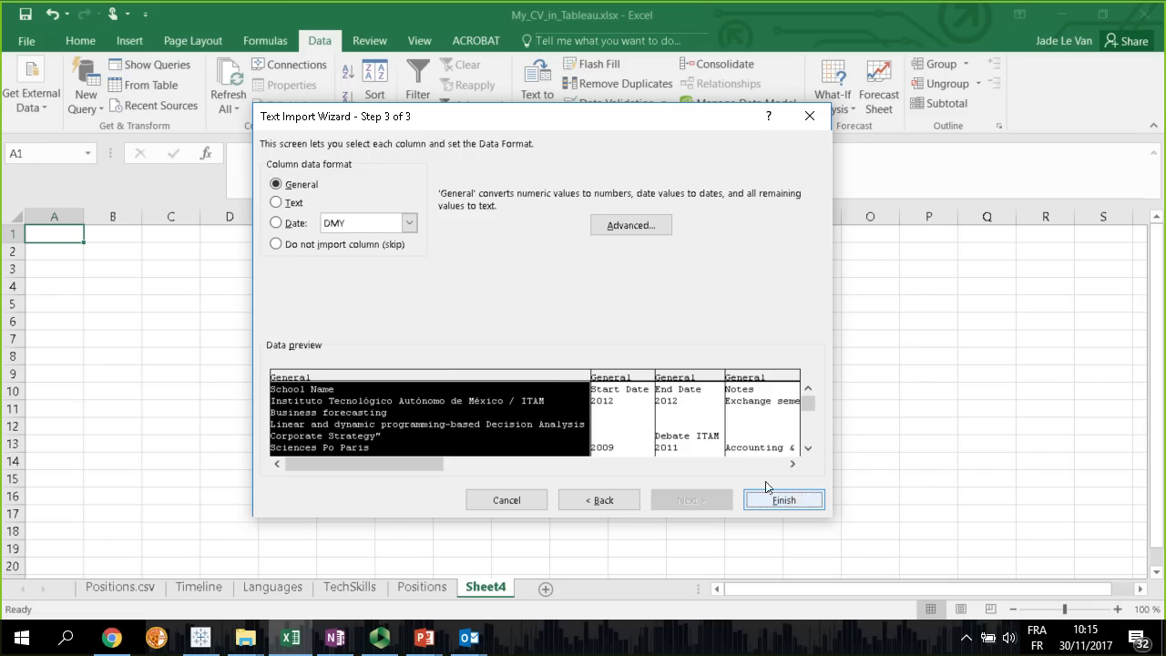
left_click(788, 499)
left_click(563, 425)
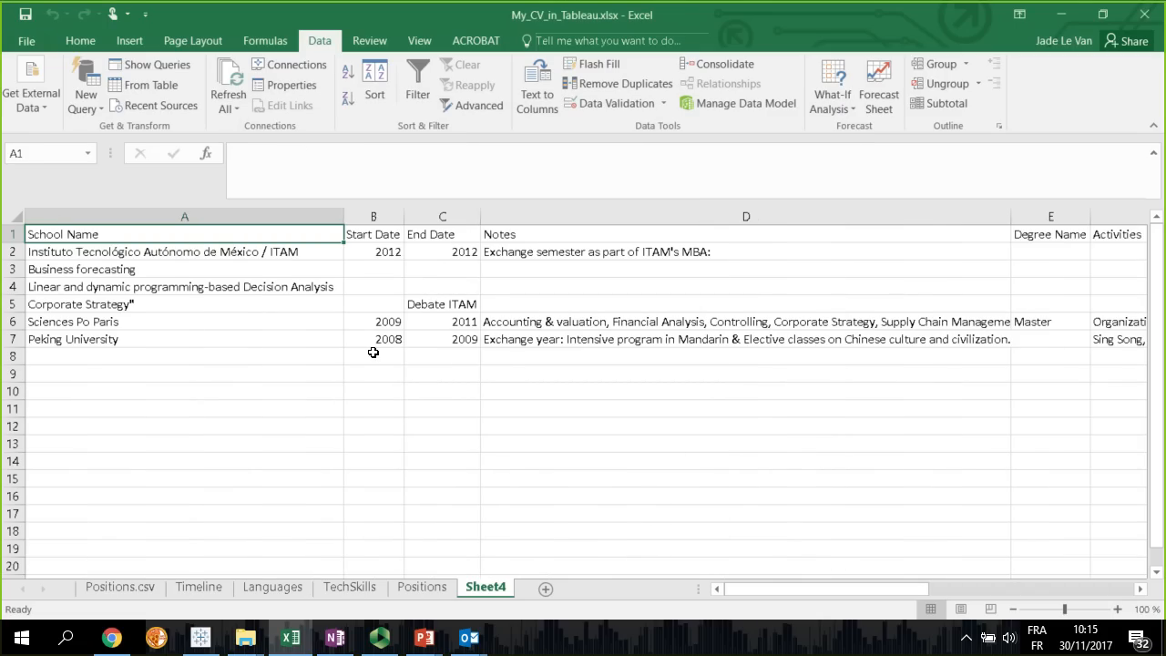
Delete rows 3 and 4, which hold the split note lines "Business forecasting" and "Linear and dynamic programming-based Decision Analysis"
left_click(399, 443)
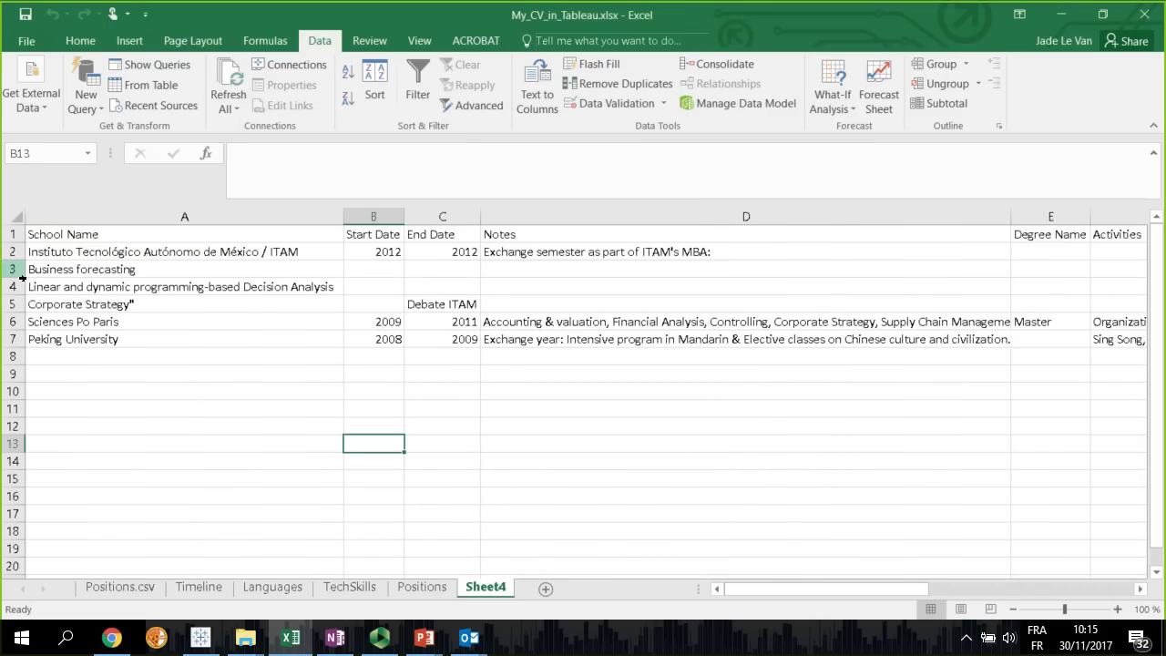
left_click(60, 273)
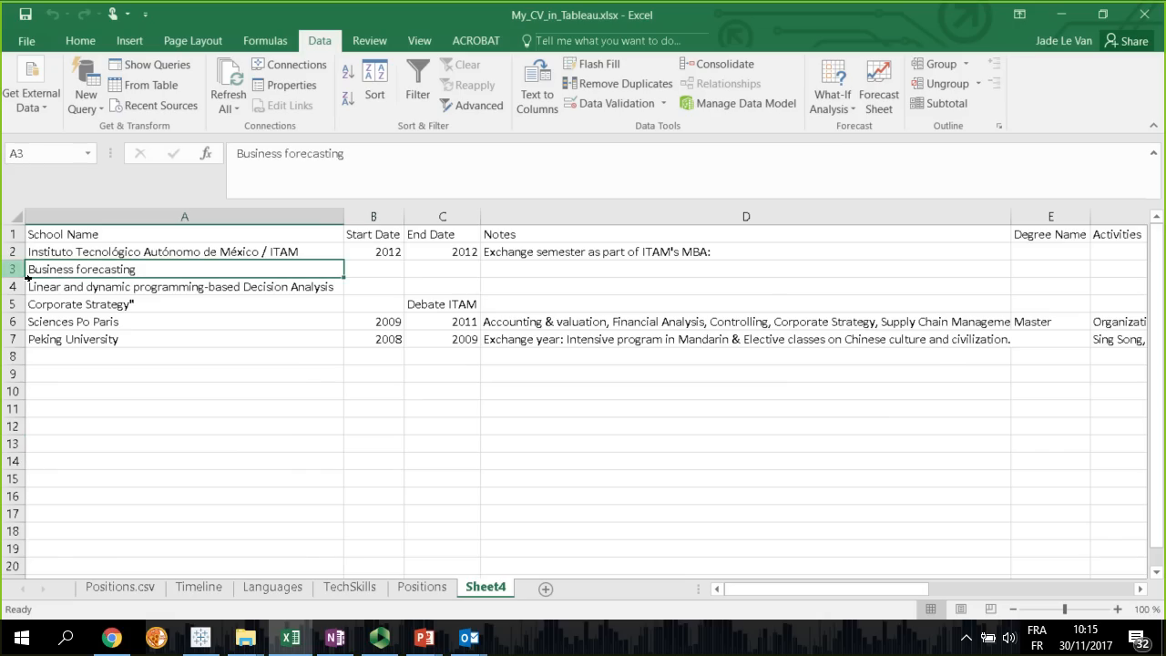
left_click_drag(16, 269, 20, 290)
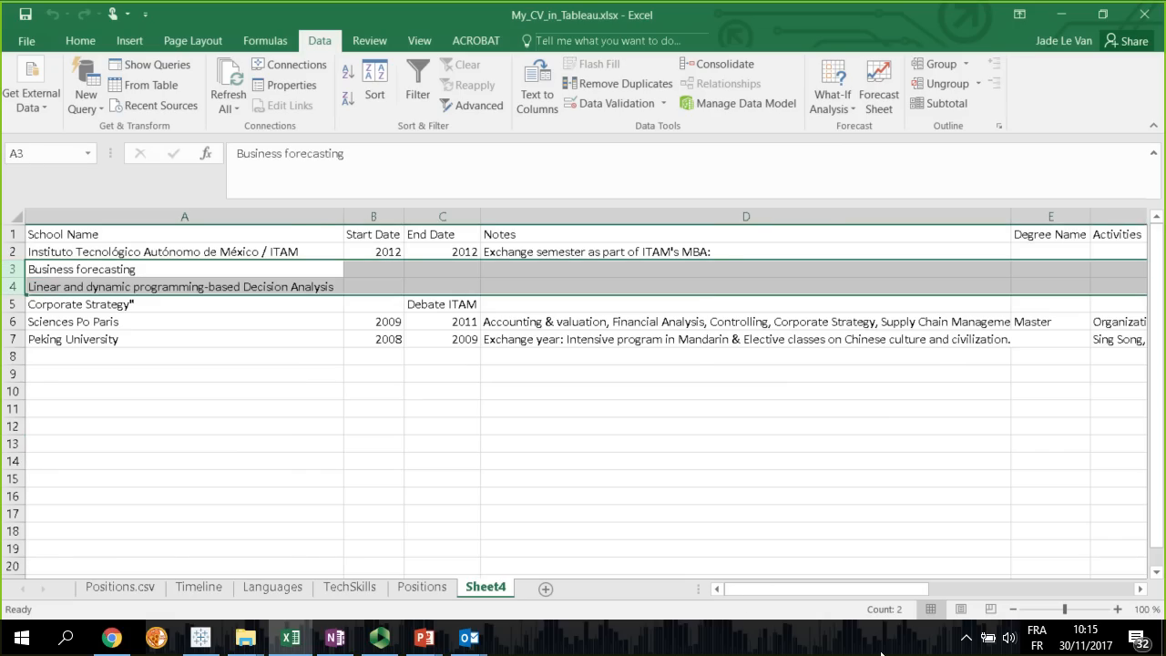
mouse_move(777, 584)
left_mouse_down()
mouse_move(1073, 593)
mouse_move(763, 594)
left_mouse_up()
right_click(19, 271)
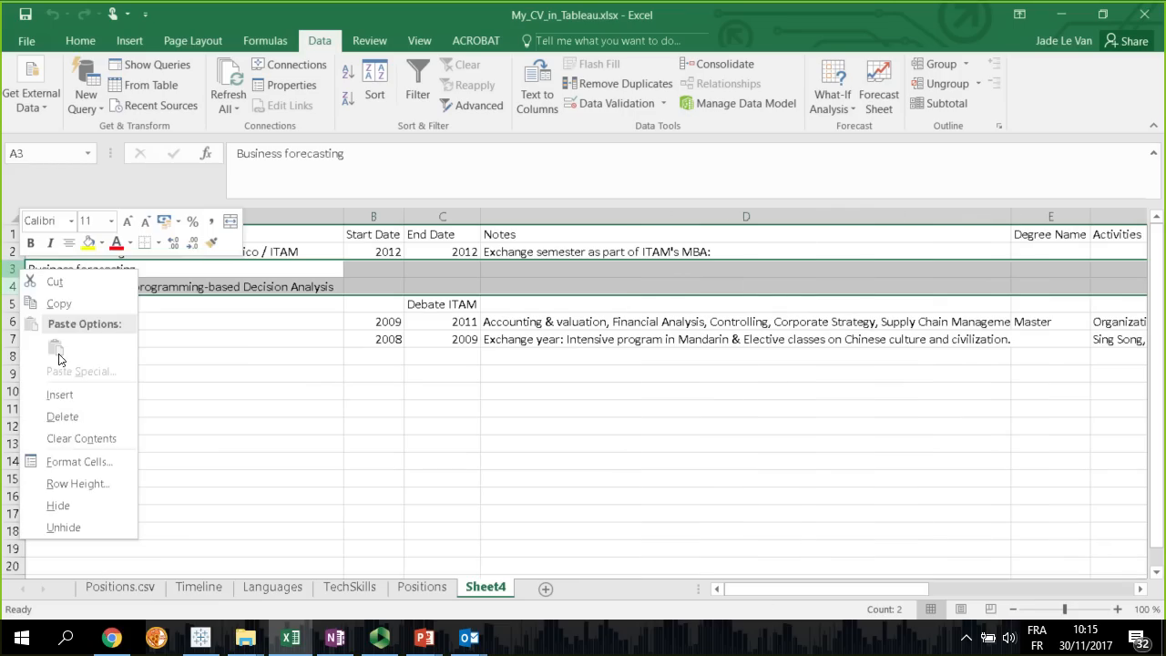
left_click(62, 416)
Check the ITAM note in D2 and delete the leftover "Corporate Strategy" row below it, keeping only the three school rows
left_click(755, 254)
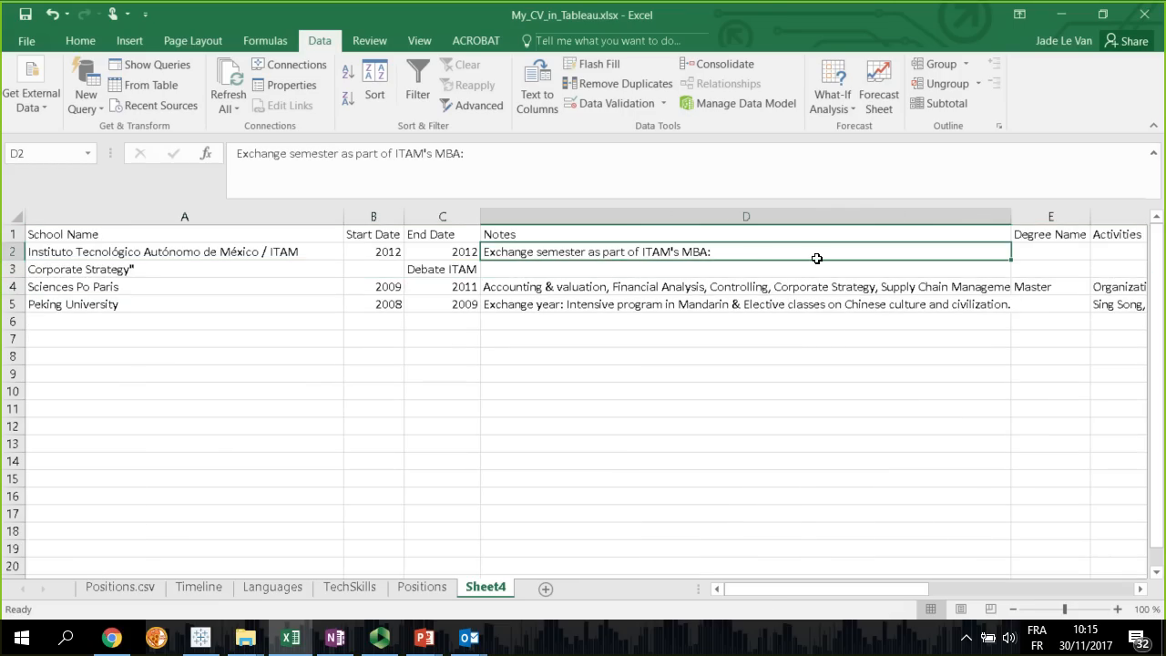
double_click(755, 255)
left_click(665, 335)
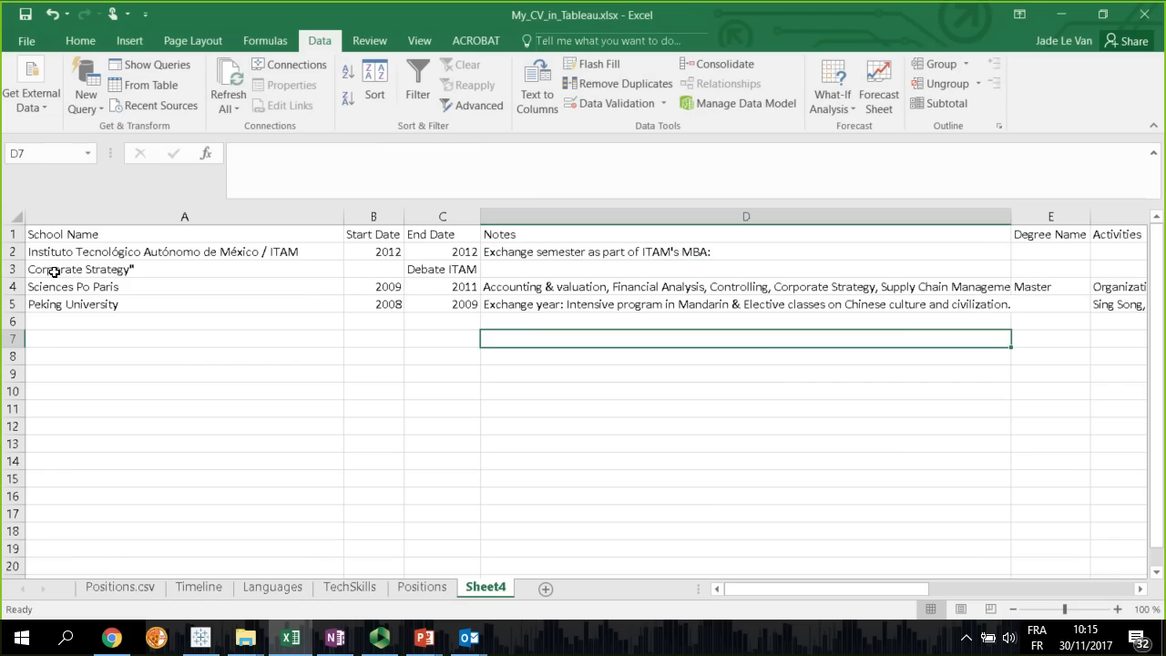
right_click(16, 270)
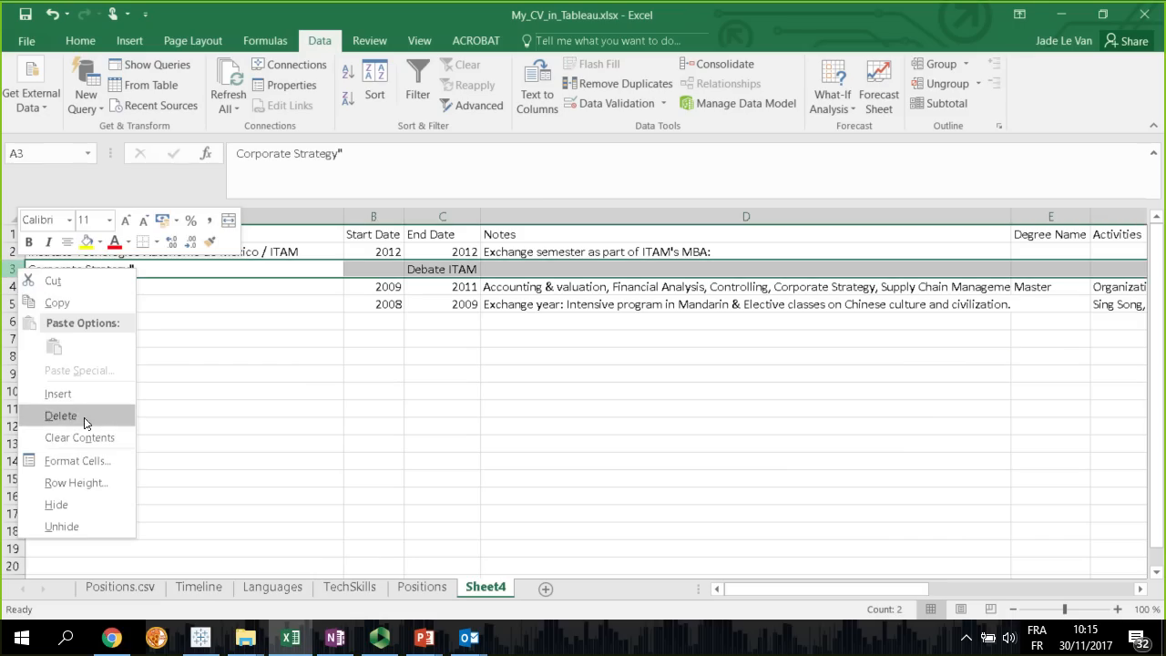
left_click(127, 417)
left_click_drag(104, 253, 110, 286)
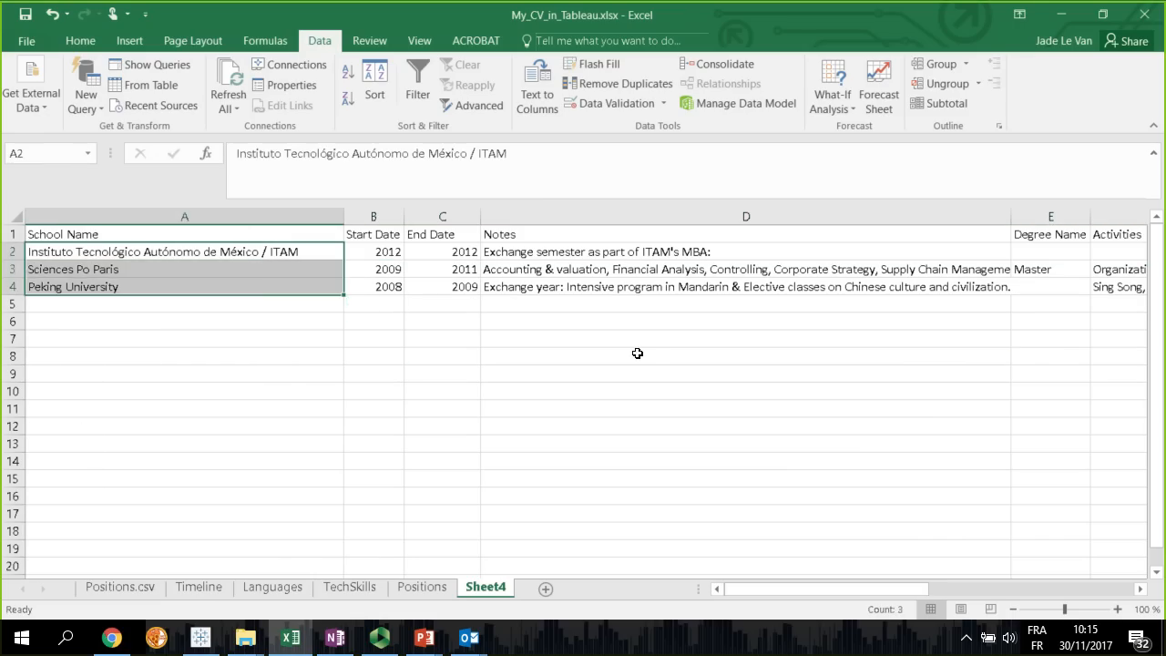
left_click(650, 348)
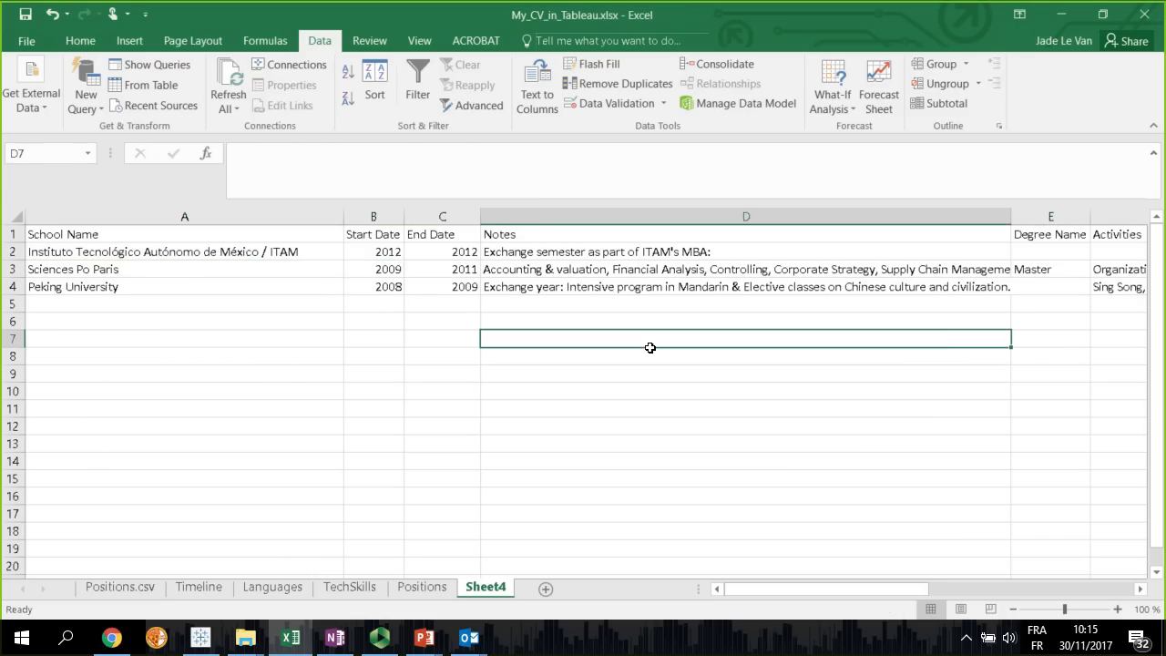
Rename the new worksheet as Education
double_click(486, 588)
type("Education")
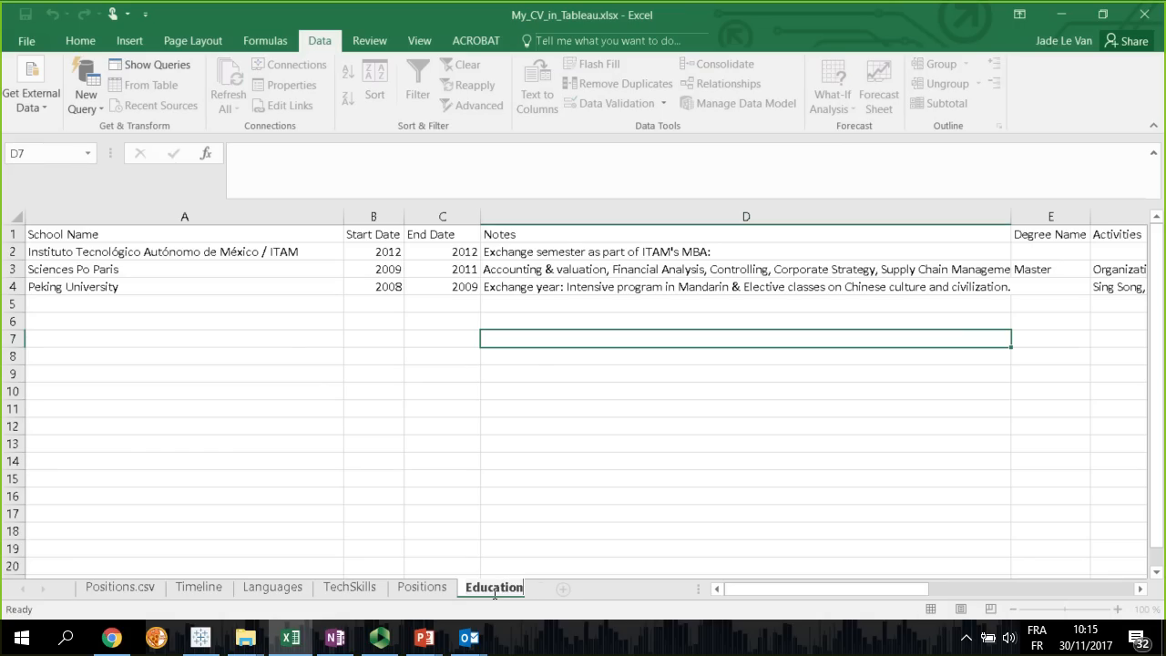
key("Return")
Unhide the Education.csv sheet
right_click(495, 588)
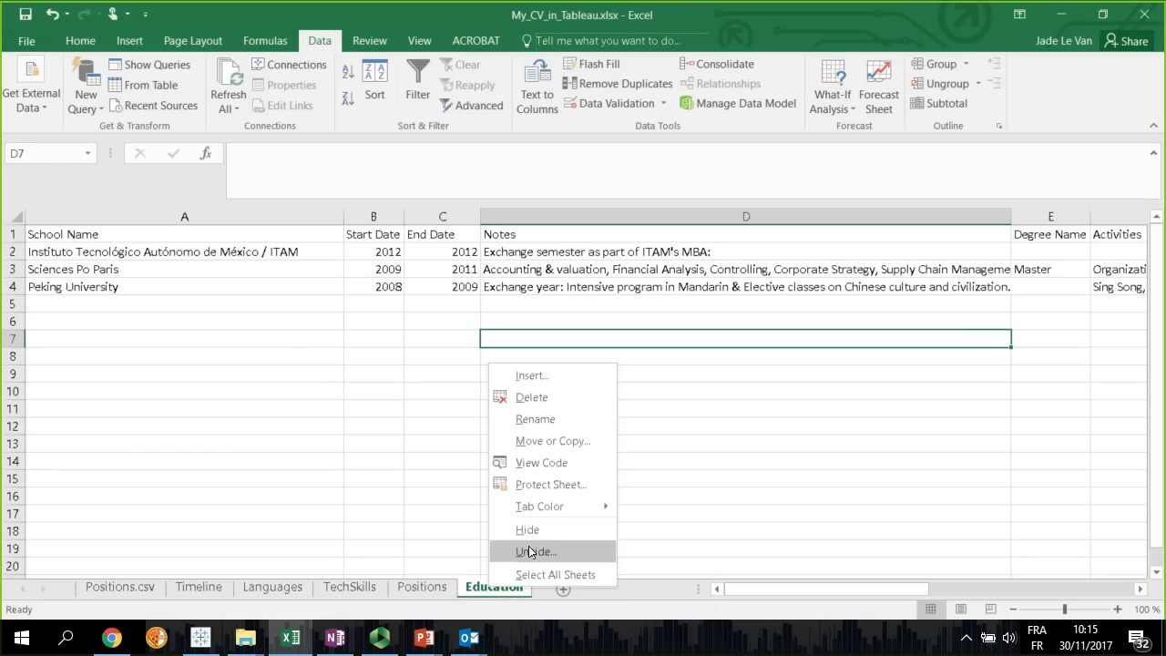
left_click(534, 552)
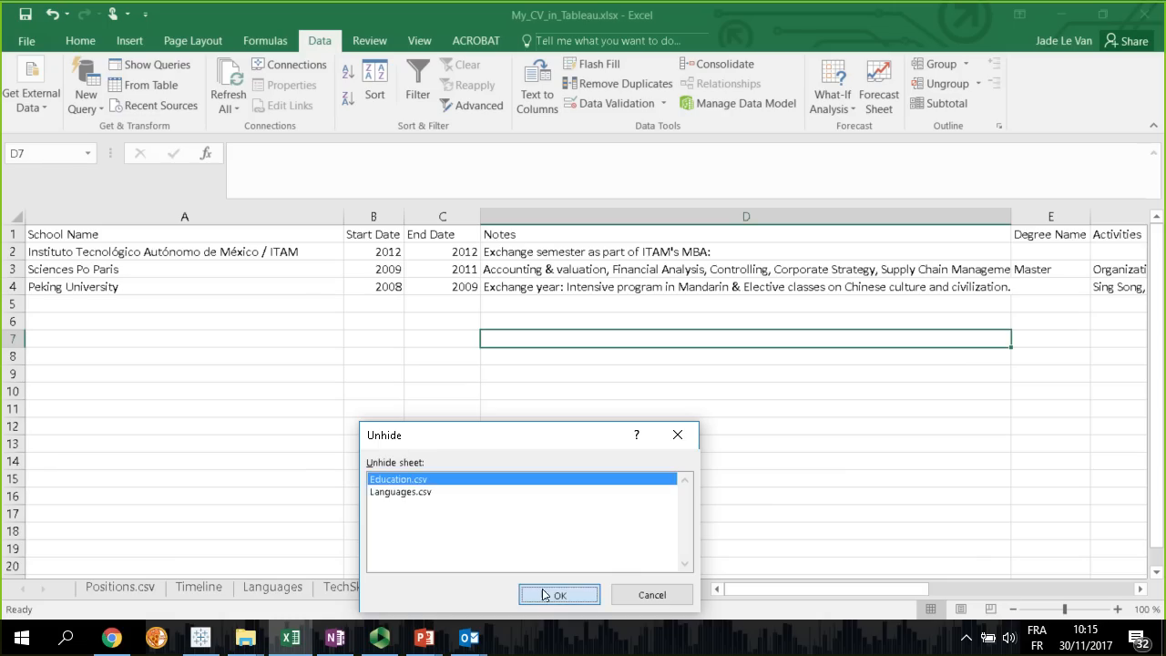
left_click(537, 597)
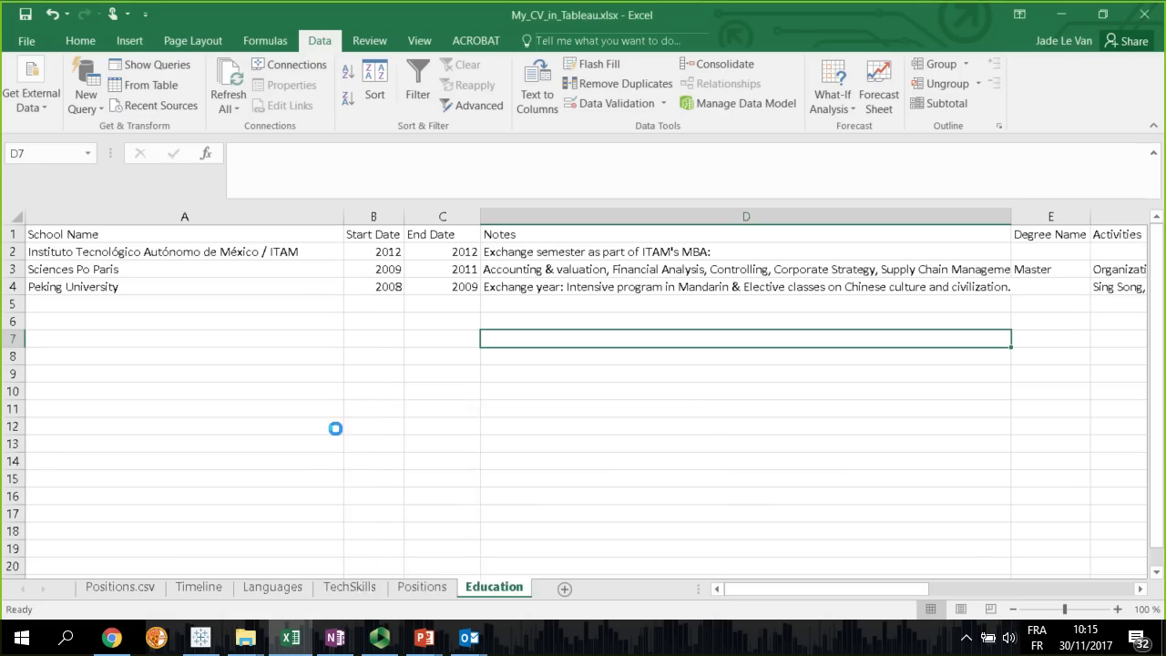
Review the school names in column A of Education.csv and the start and end dates of the last Sciences Po Paris row
left_click(113, 241)
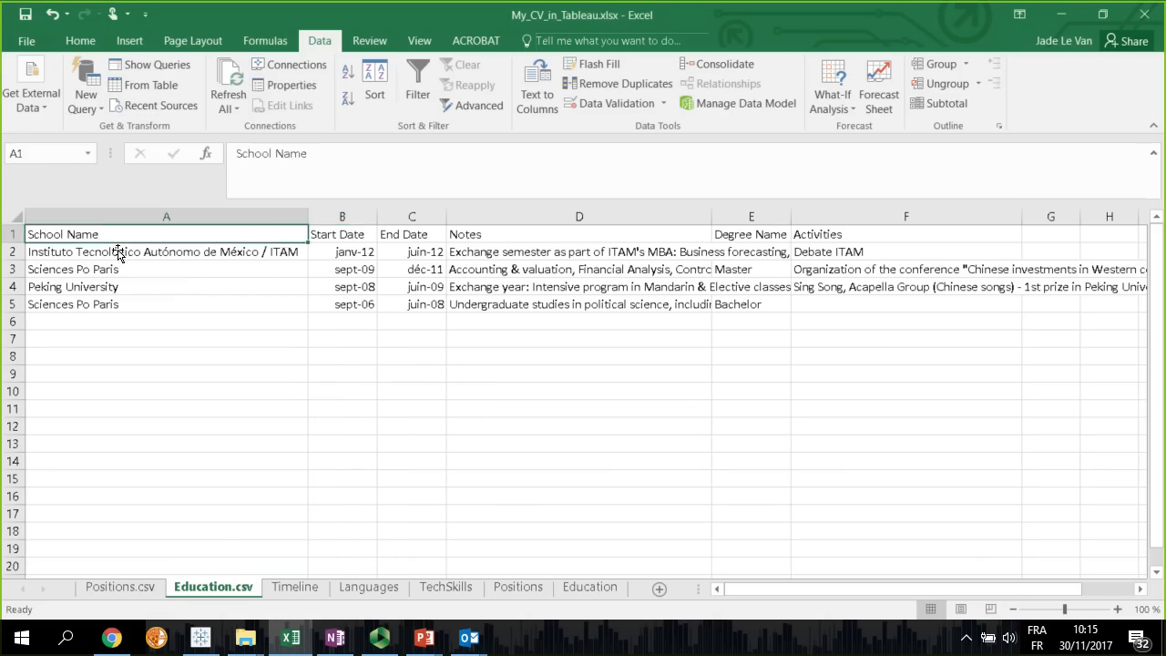
left_click(118, 255)
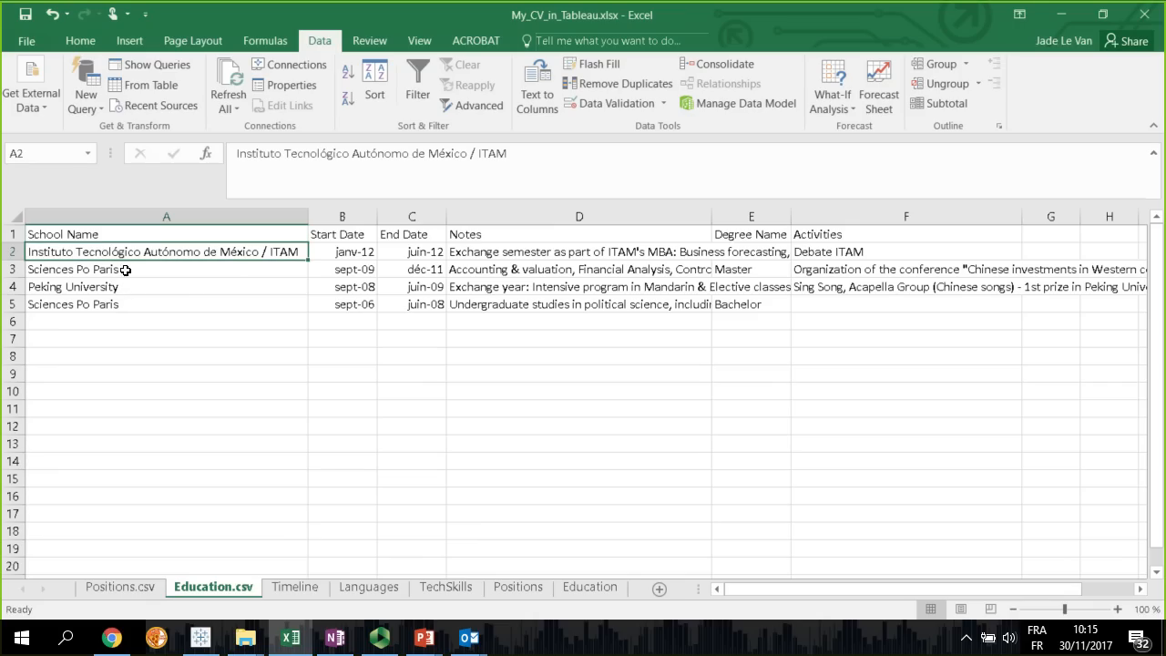
left_click(108, 274)
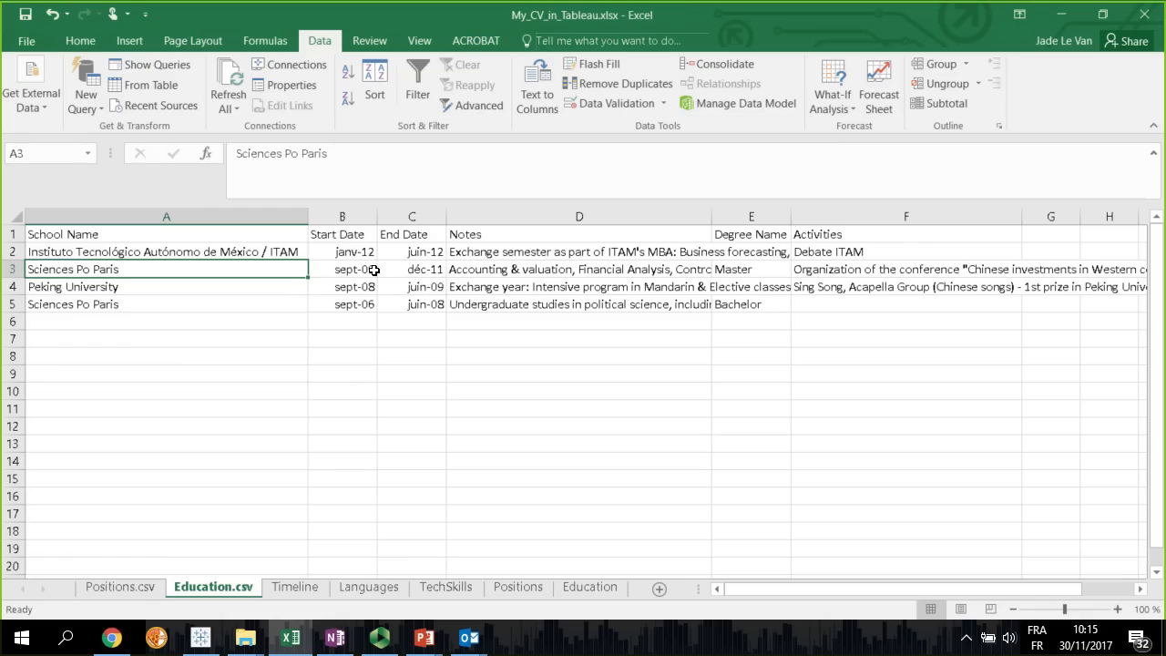
left_click(234, 290)
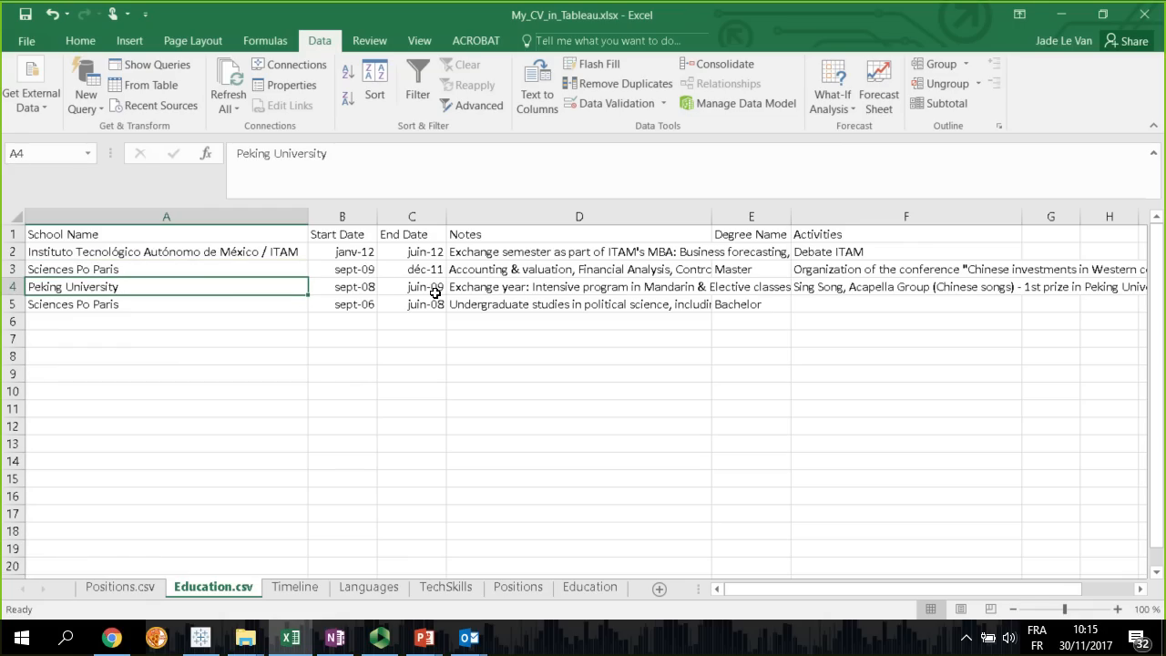
left_click(91, 275)
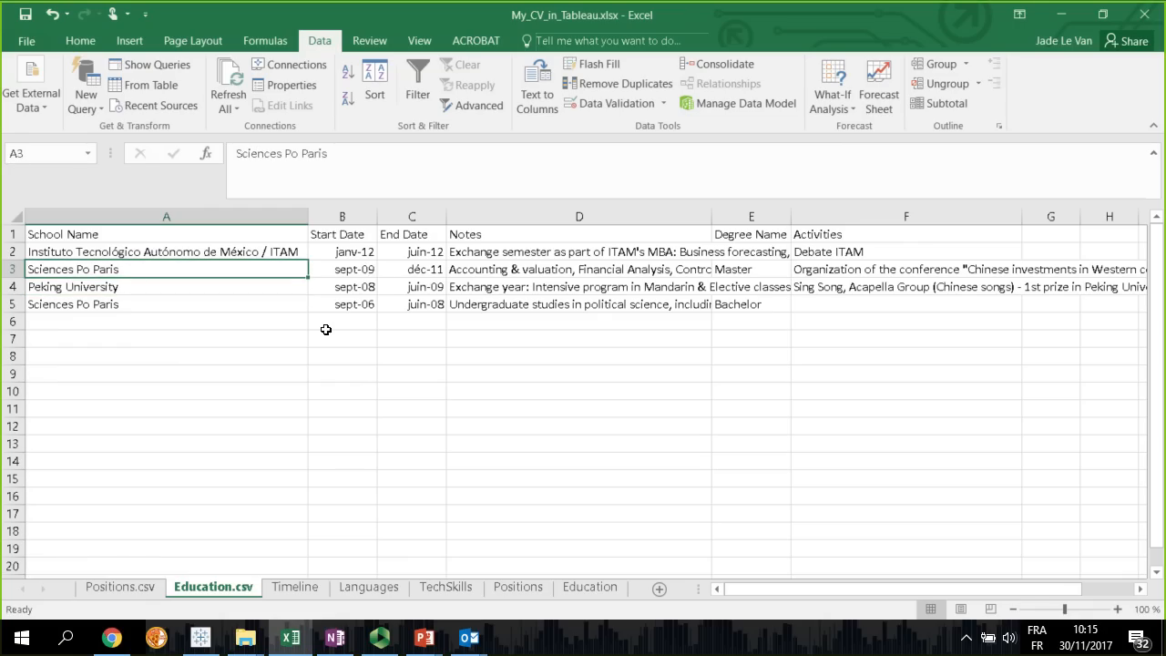
left_click_drag(118, 307, 412, 307)
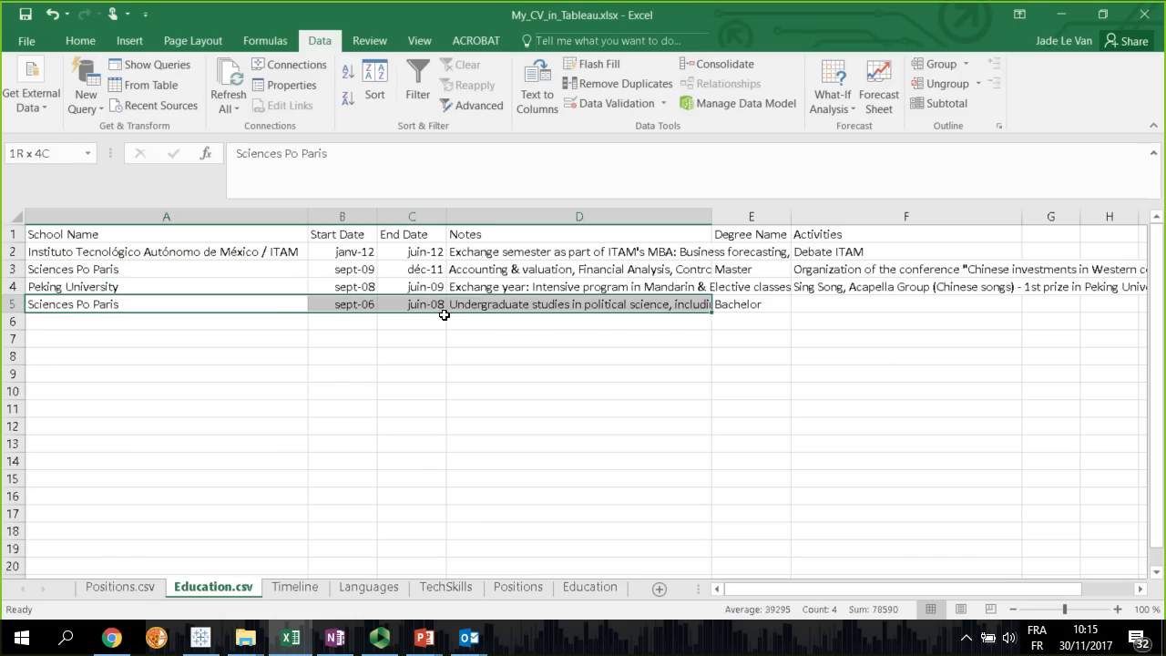
left_click(111, 274)
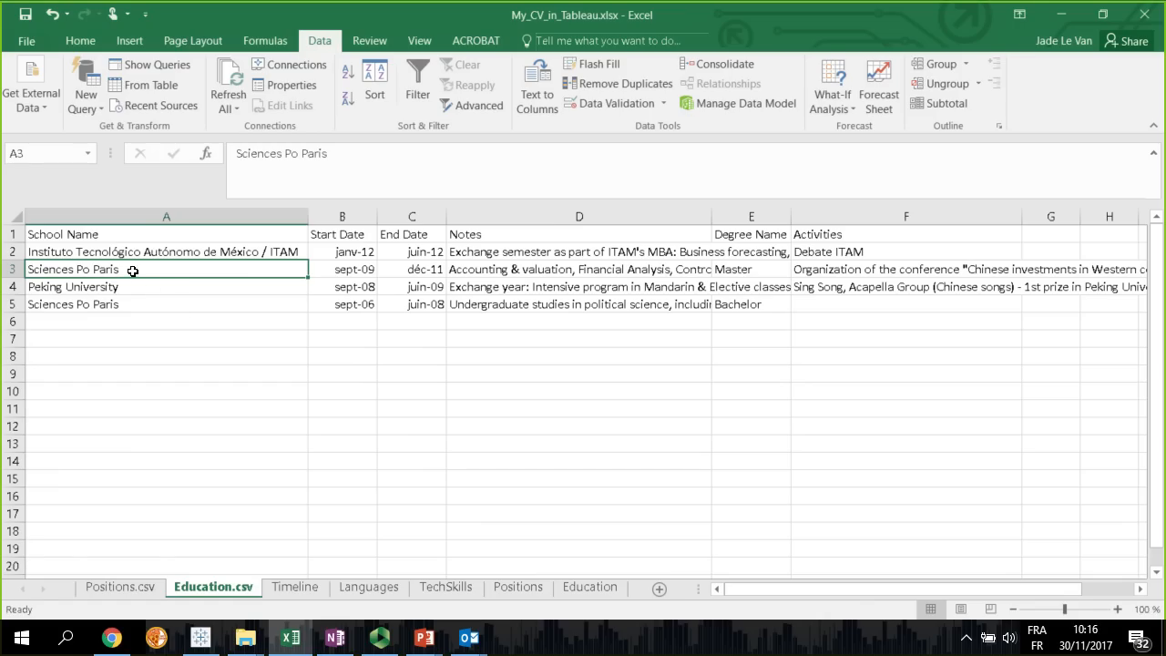
Examine the Notes, Degree Name and Activities entries for the schools in Education.csv
left_click(538, 258)
left_click(521, 269)
left_click(518, 286)
left_click(481, 304)
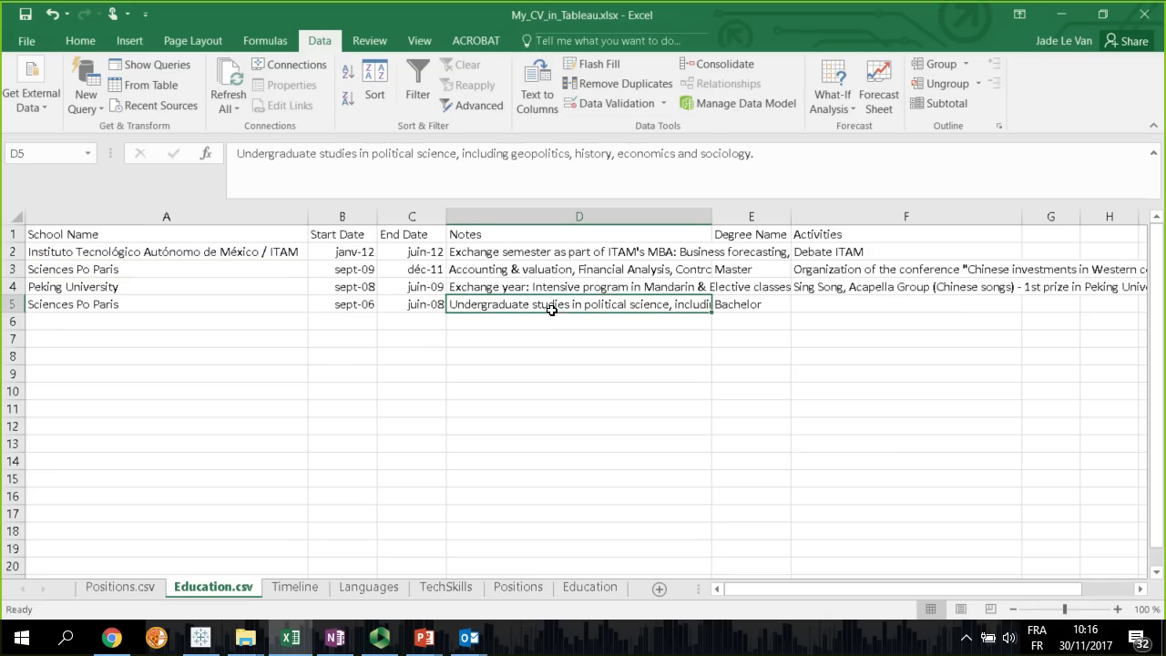
left_click(761, 252)
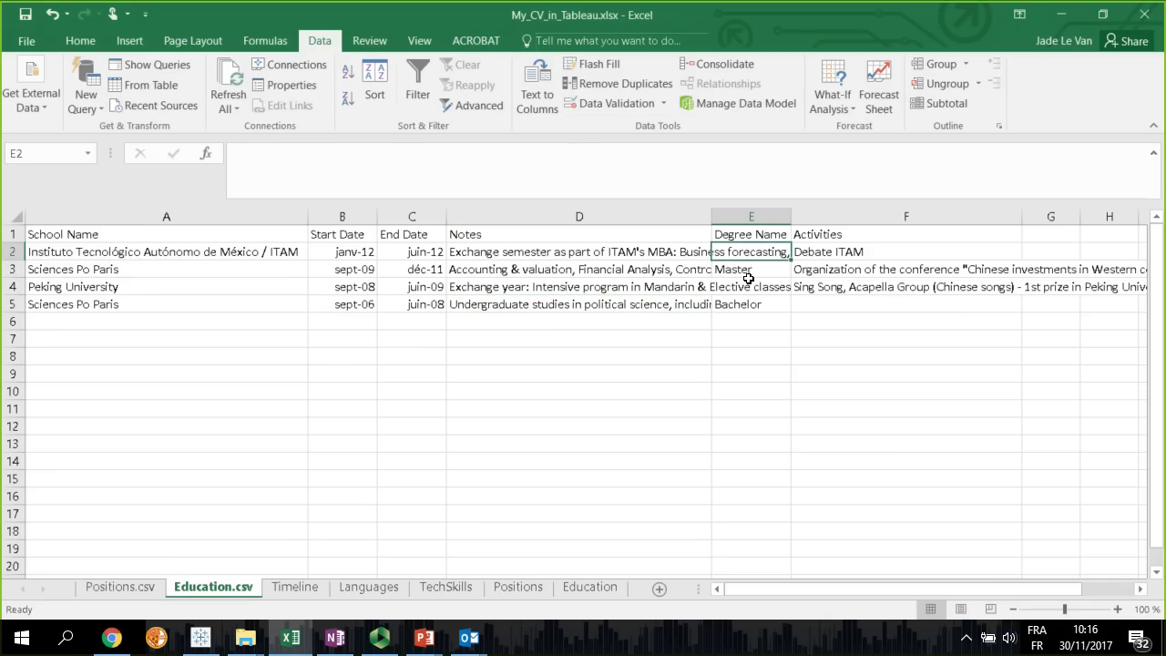
left_click(749, 270)
left_click(856, 258)
left_click(857, 271)
left_click(856, 287)
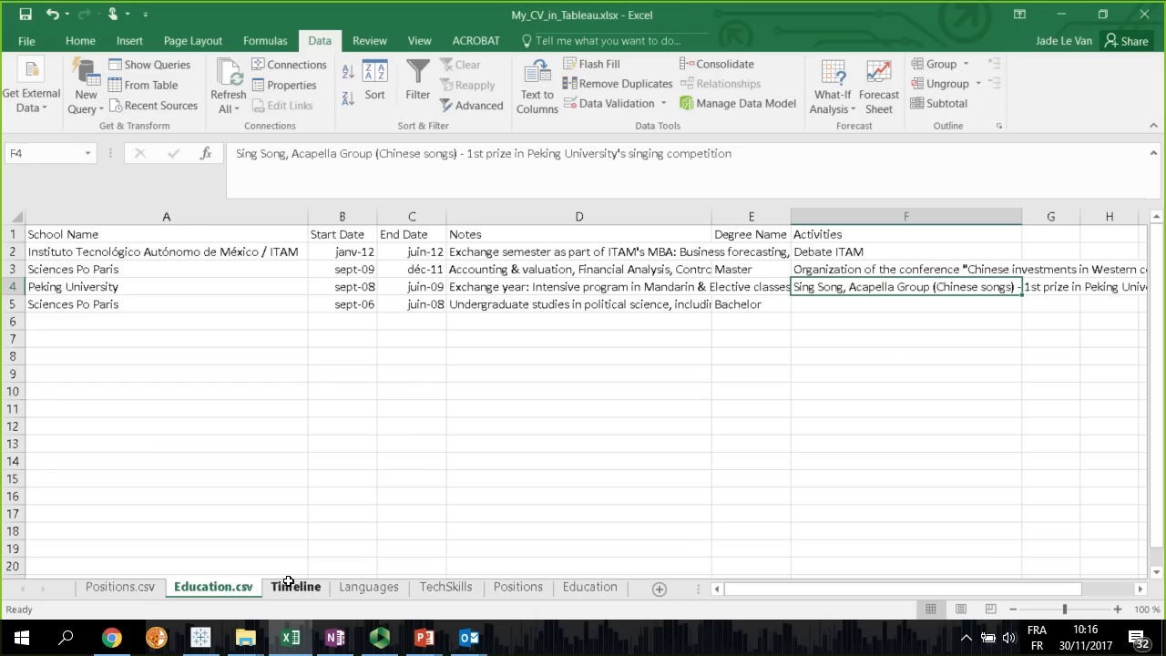
Look over the Positions.csv and Education.csv sheets, and view how the Timeline sheet combines them
left_click(136, 587)
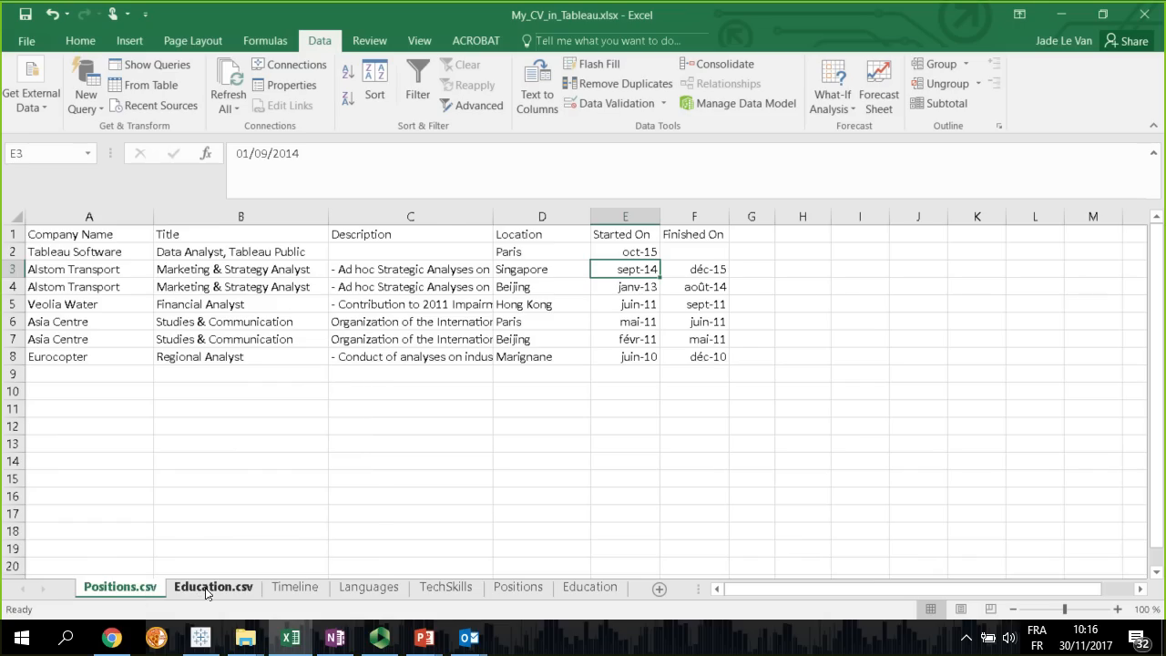
left_click(205, 588)
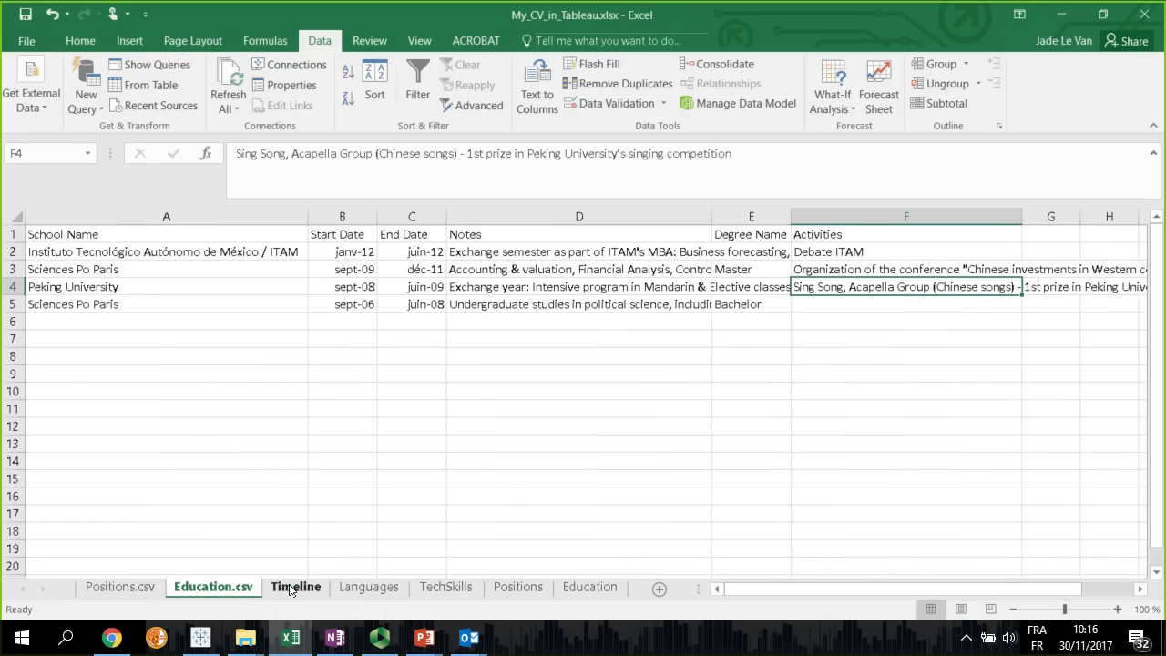
left_click(292, 588)
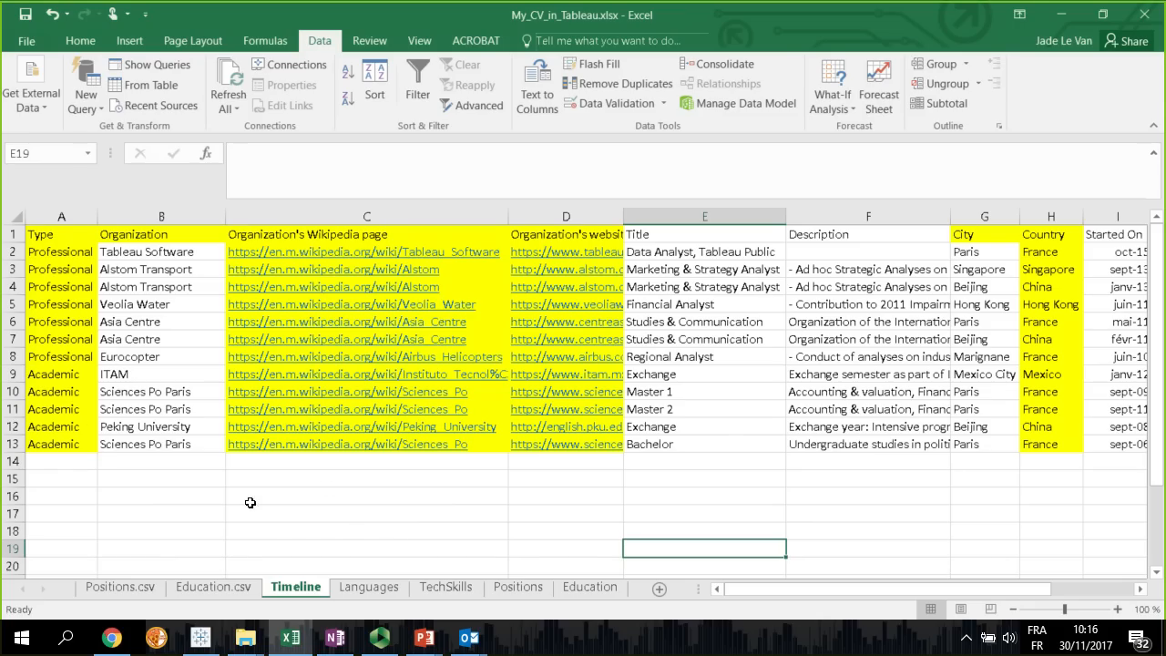
left_click(132, 516)
left_click_drag(777, 592, 678, 588)
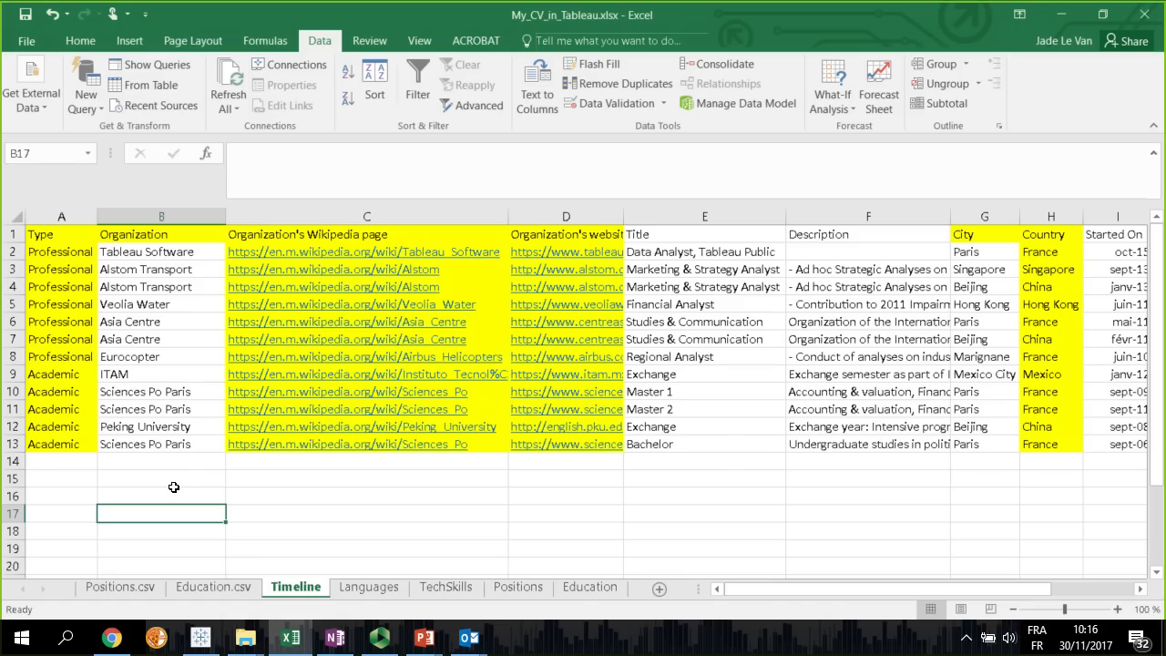
Compare the Timeline sheet's Organization column with its source columns in Positions.csv and Education.csv
left_click(130, 234)
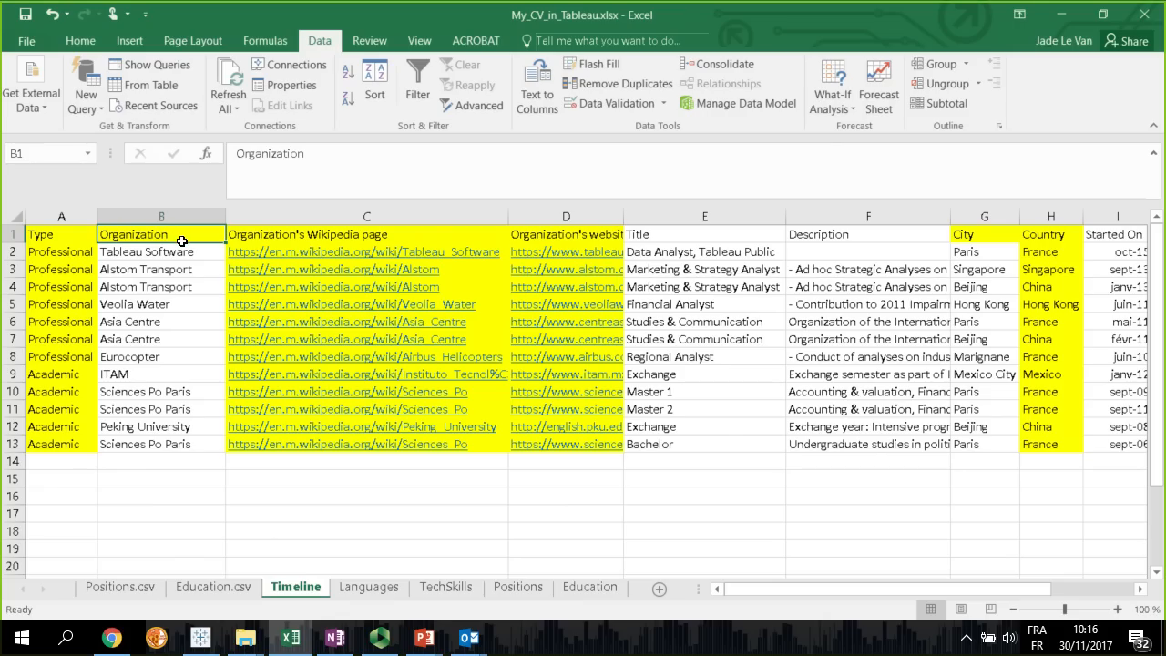
left_click(139, 590)
left_click(204, 591)
left_click(278, 590)
Examine the Title, City, Started On and Finished On columns of the Timeline sheet for both jobs and studies
left_click(697, 237)
left_click_drag(667, 251, 693, 343)
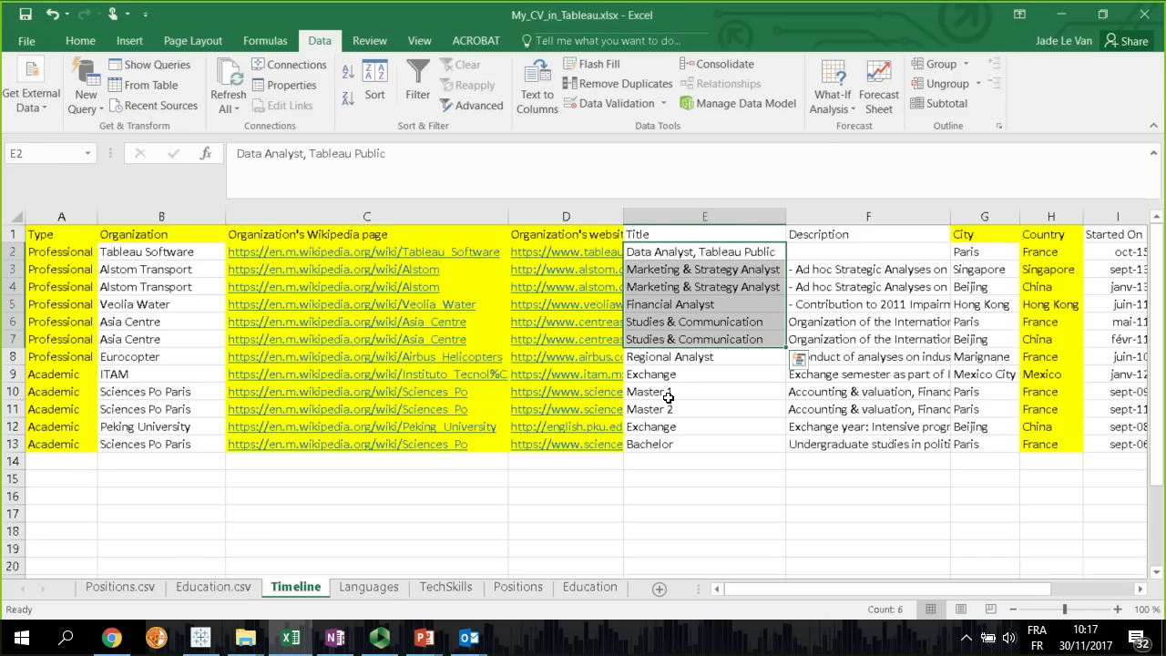
left_click_drag(668, 393, 666, 446)
left_click_drag(787, 588, 852, 590)
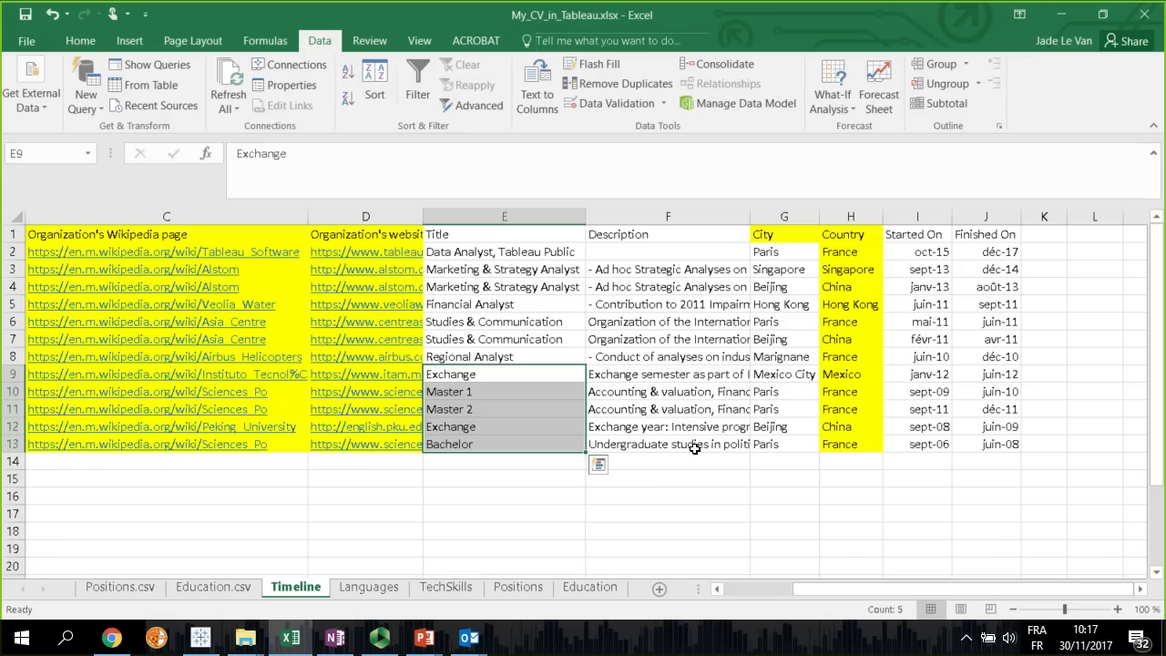
left_click_drag(785, 251, 782, 445)
left_click_drag(929, 252, 1011, 444)
left_click_drag(828, 590, 744, 592)
left_click(841, 534)
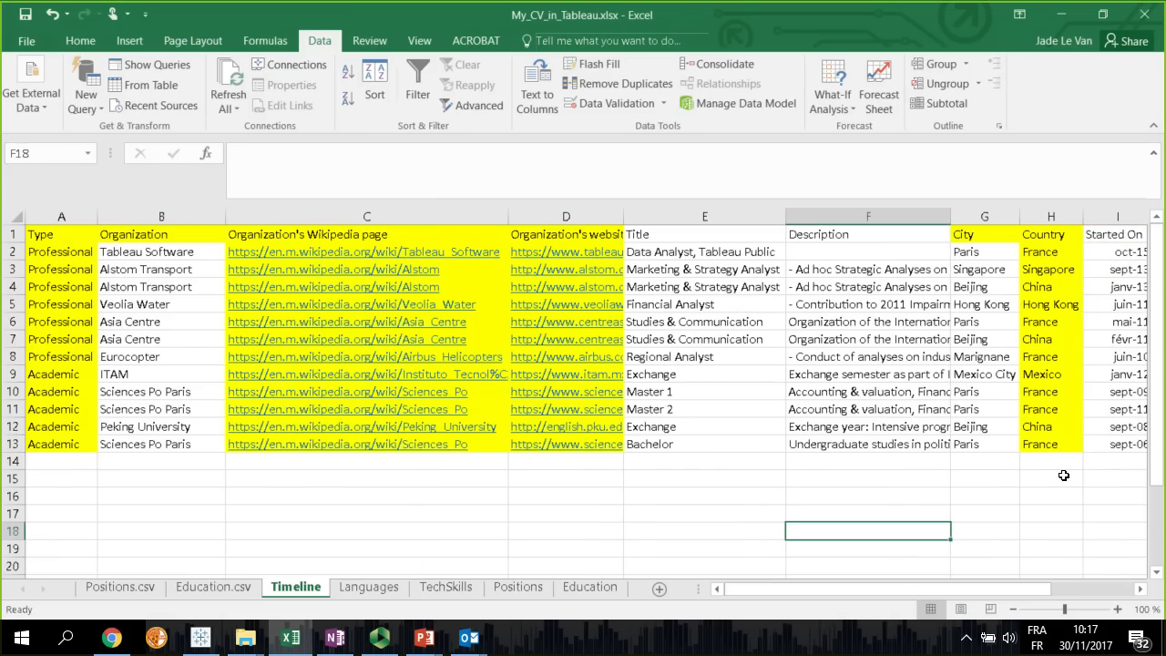
Examine the added Country column and the Type column that separates Professional from Academic rows
left_click(1036, 237)
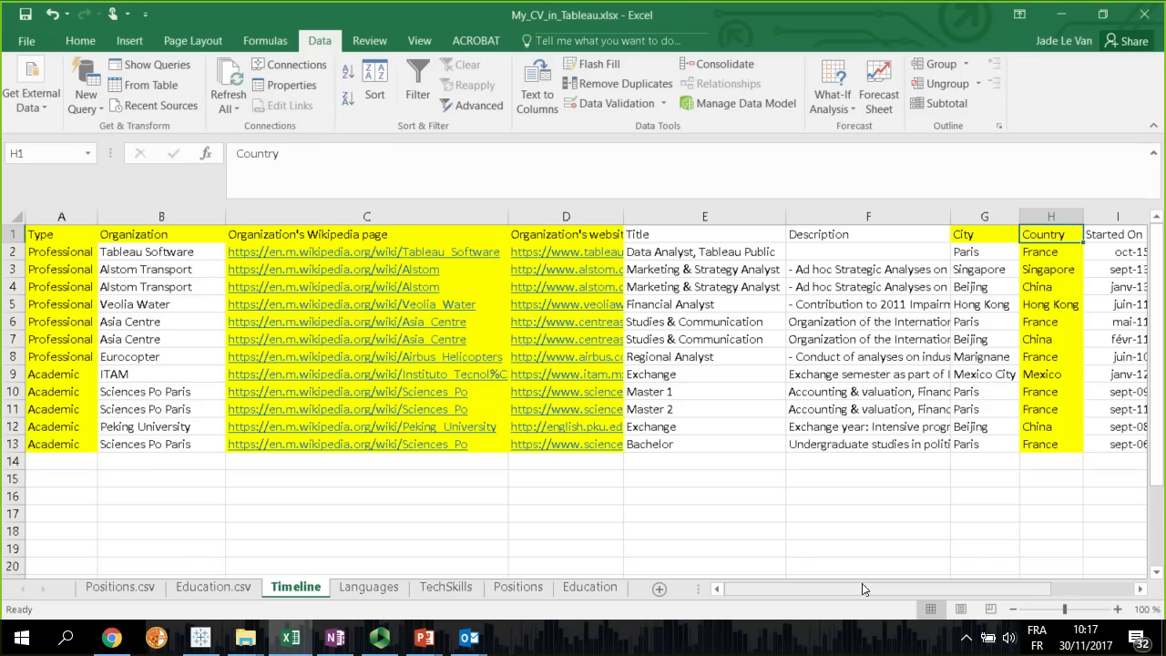
left_click(732, 584)
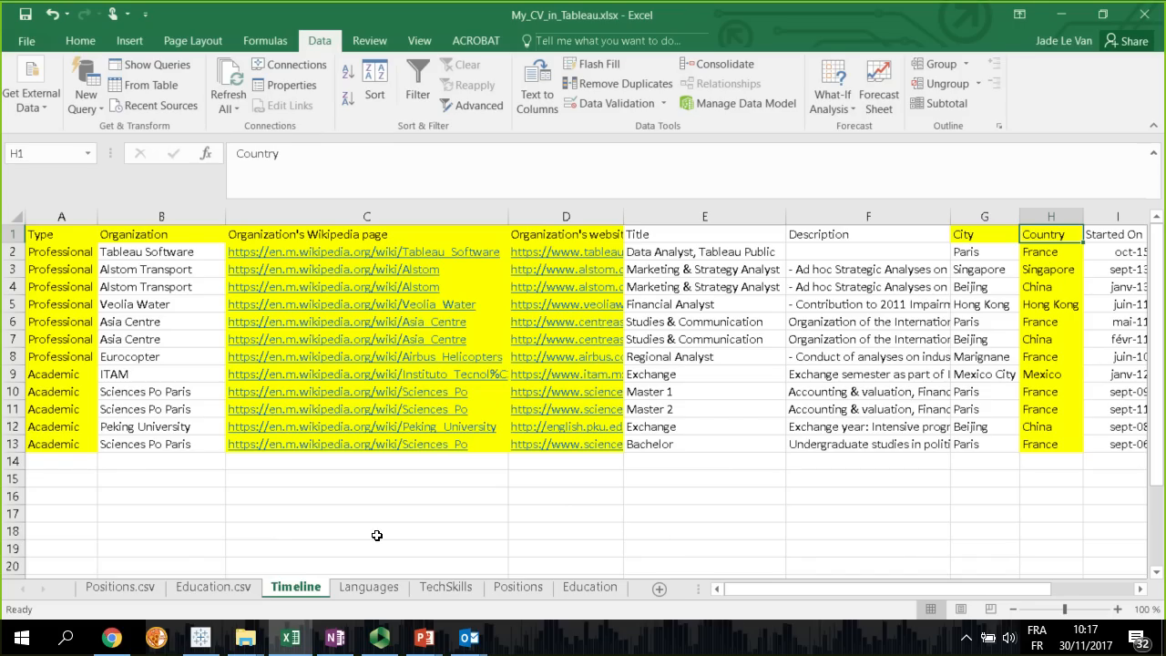
left_click_drag(55, 235, 46, 446)
left_click(79, 234)
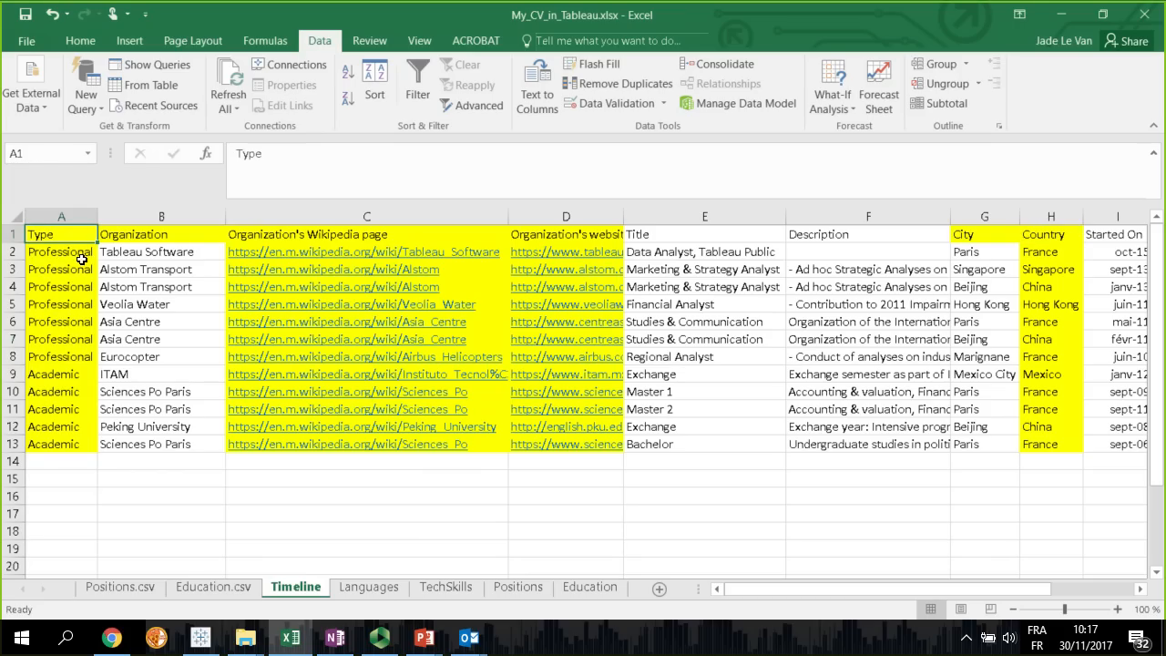
left_click_drag(80, 256, 60, 444)
left_click(198, 504)
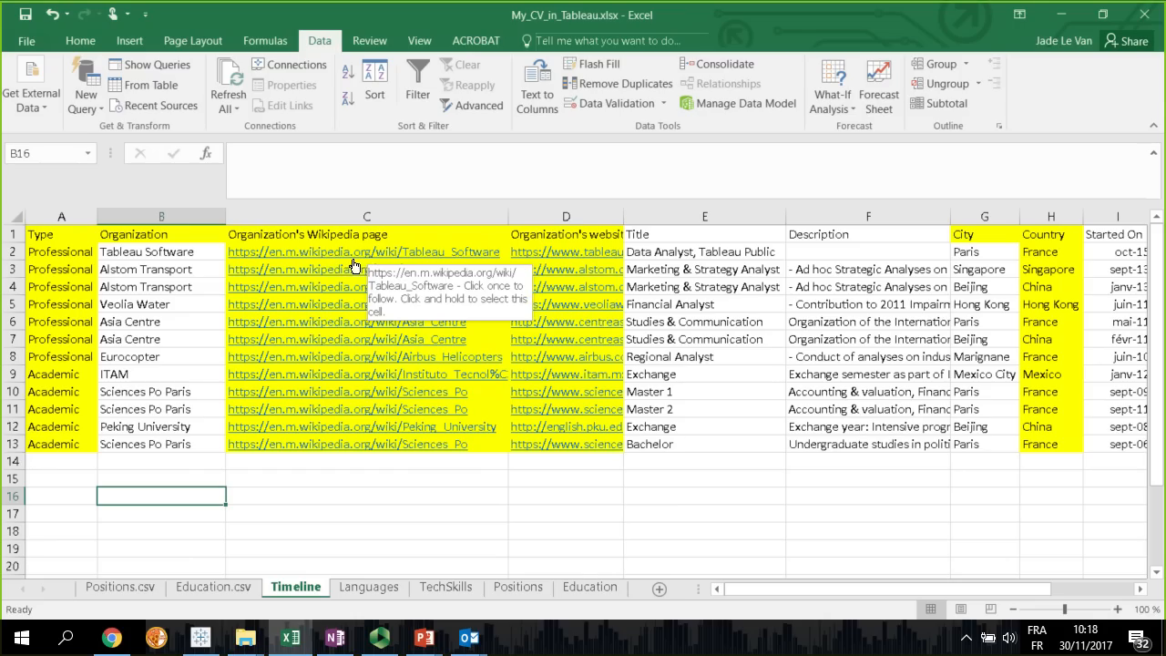
Widen the Organization's website column in the Timeline sheet to show more of each address
left_click_drag(634, 222, 693, 221)
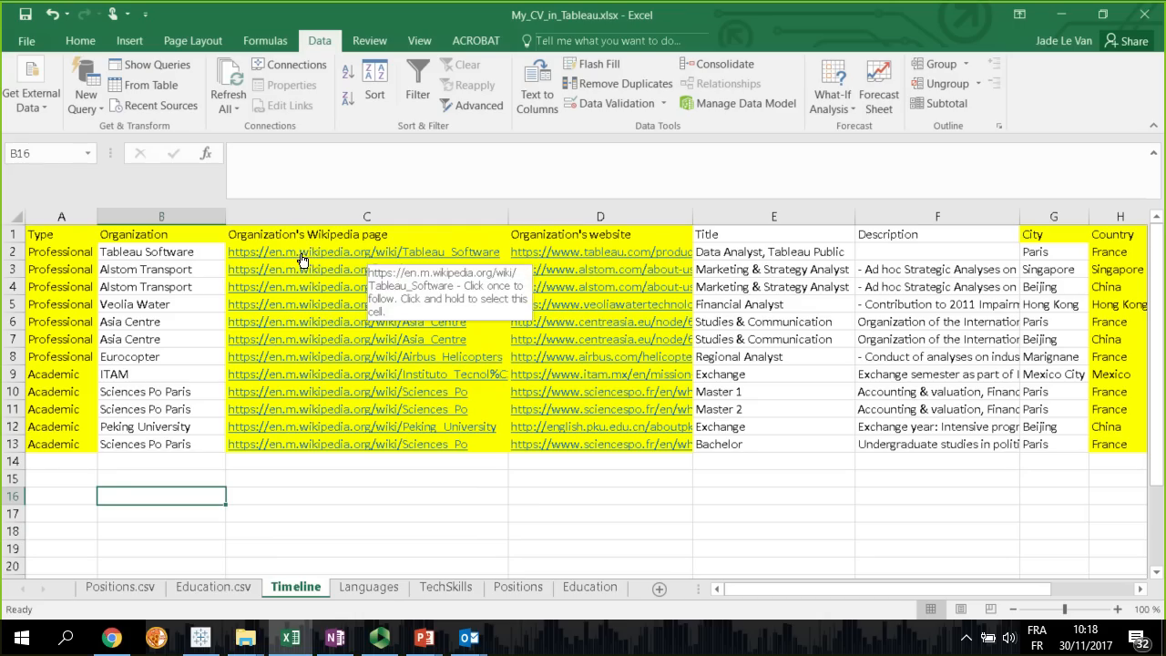
left_click(345, 514)
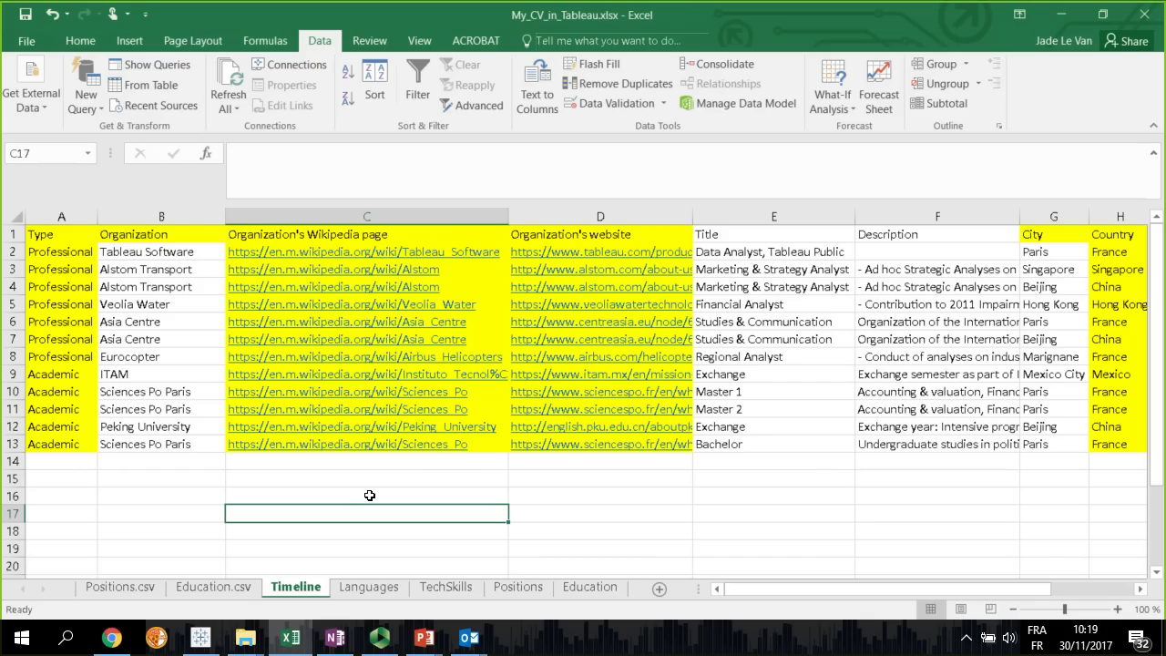
left_click(366, 484)
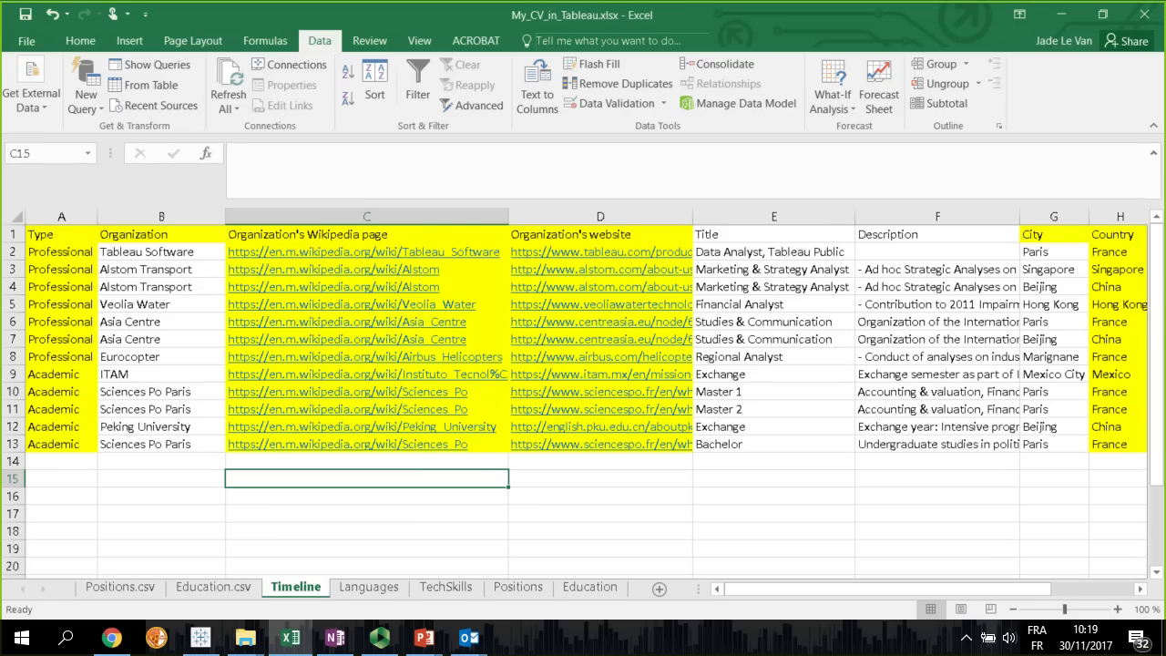
scroll(583, 400, "down", 2)
scroll(583, 400, "up", 2)
Switch to the presentation's Agenda slide and read the tip on finding organization logos for a Resume shapes folder
key("alt+Tab")
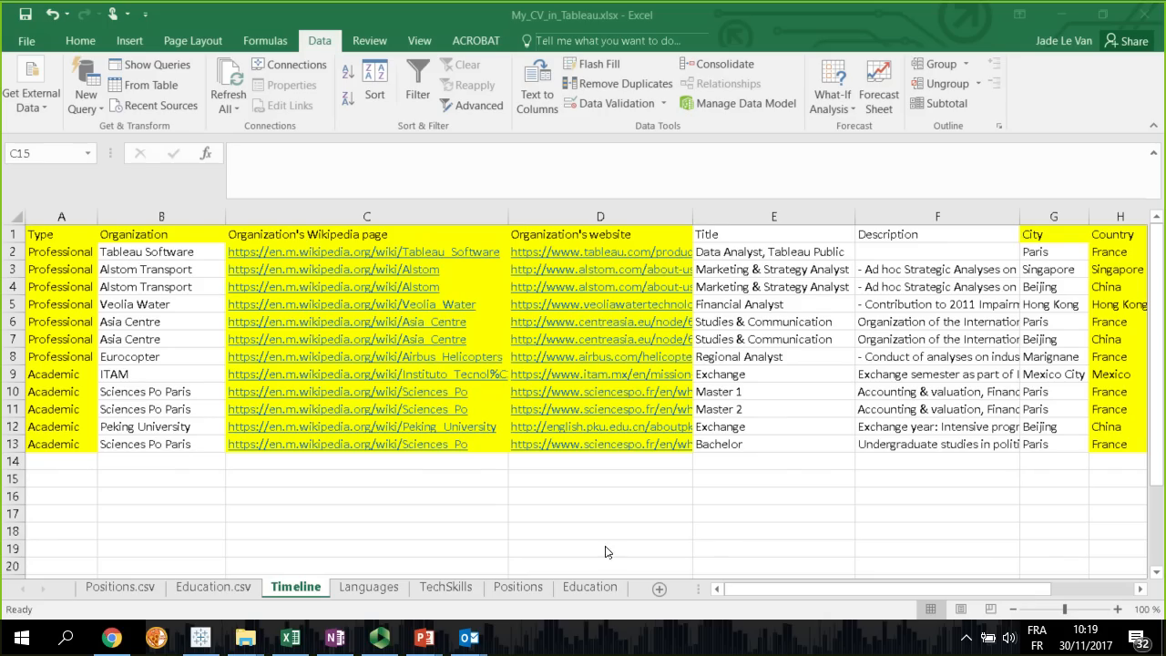
left_click(562, 516)
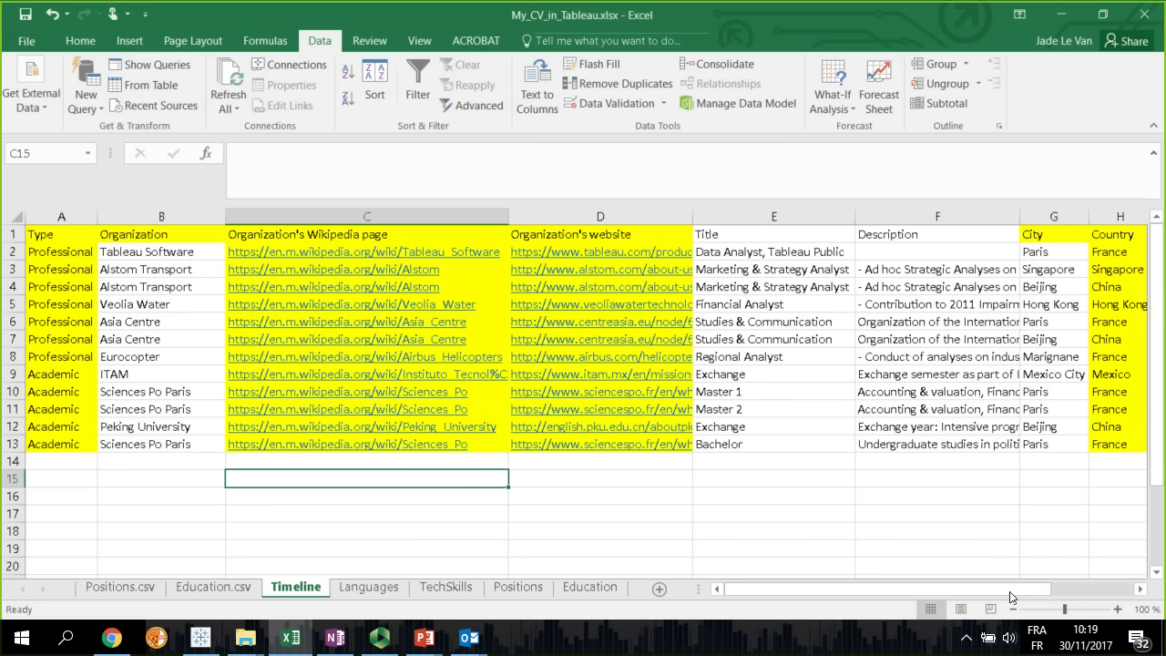
key("alt+Tab")
key("alt+Tab")
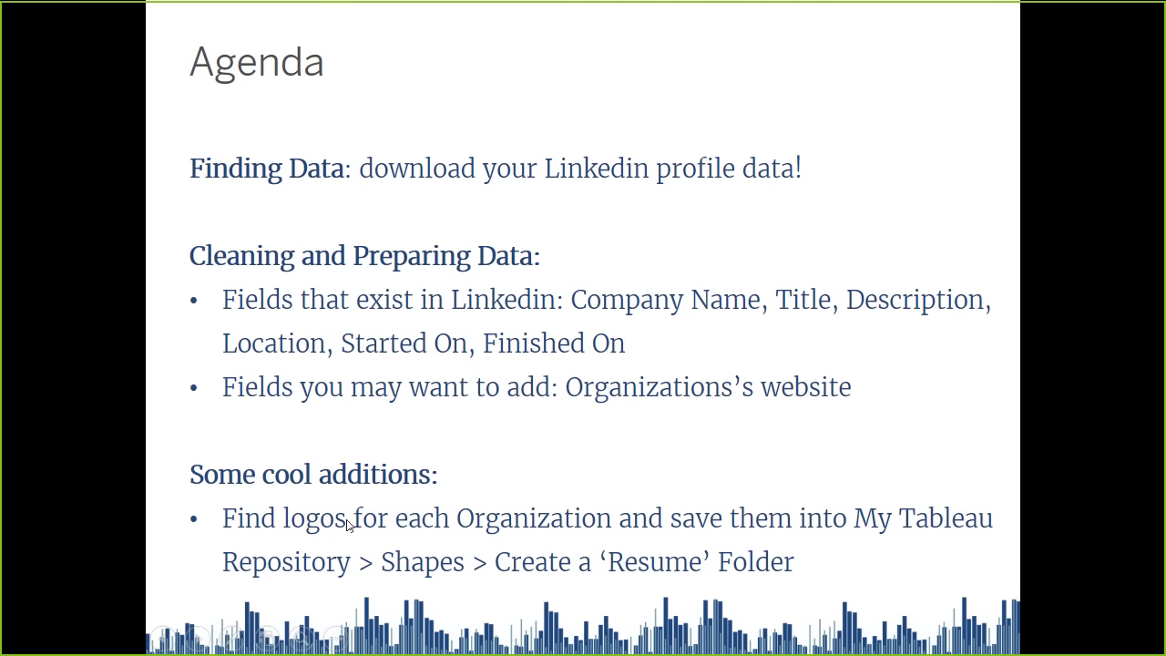
Switch to Chrome, search for "google images" in a new browser tab and show the image results
key("alt+Tab")
left_click(590, 172)
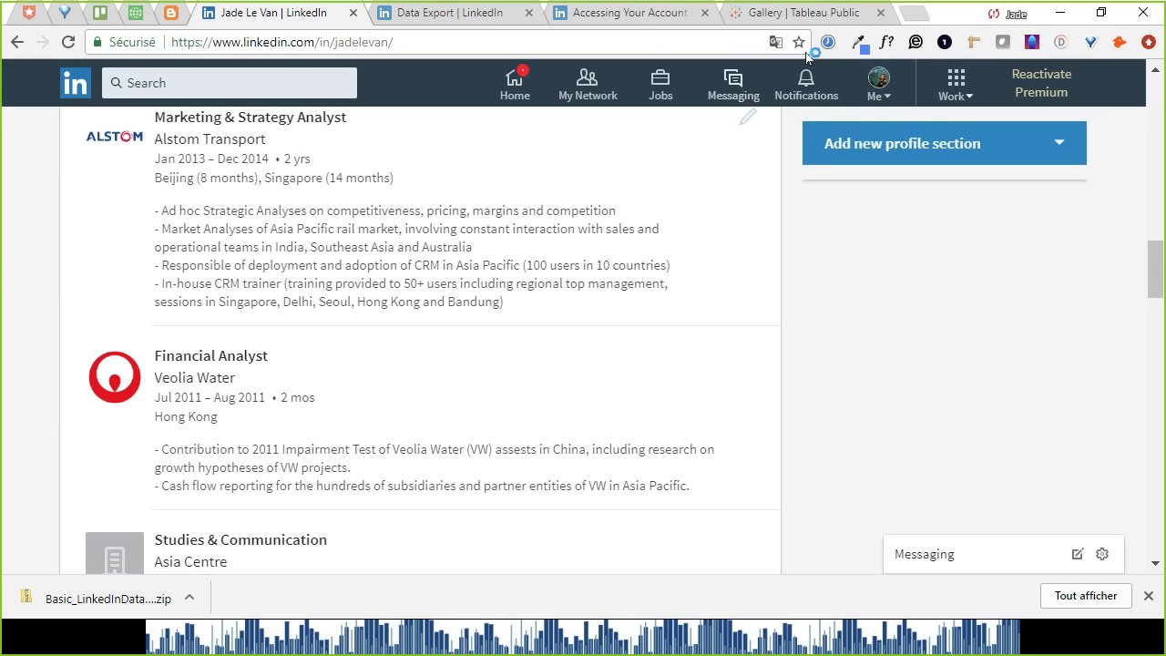
left_click(914, 13)
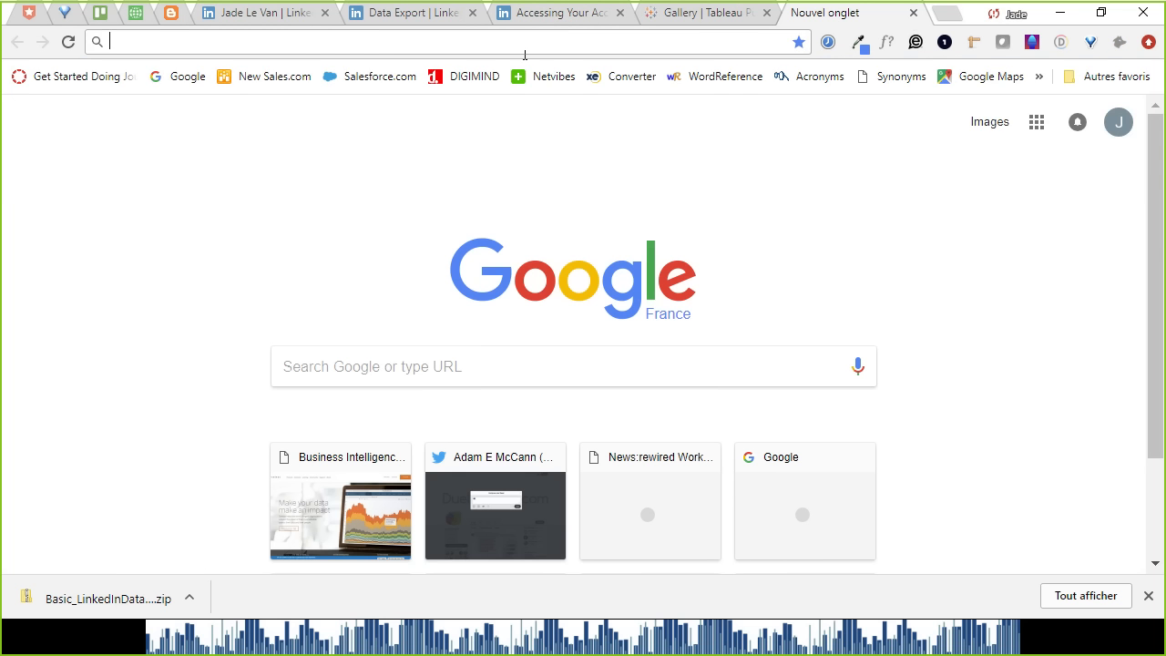
type("google images")
key("Return")
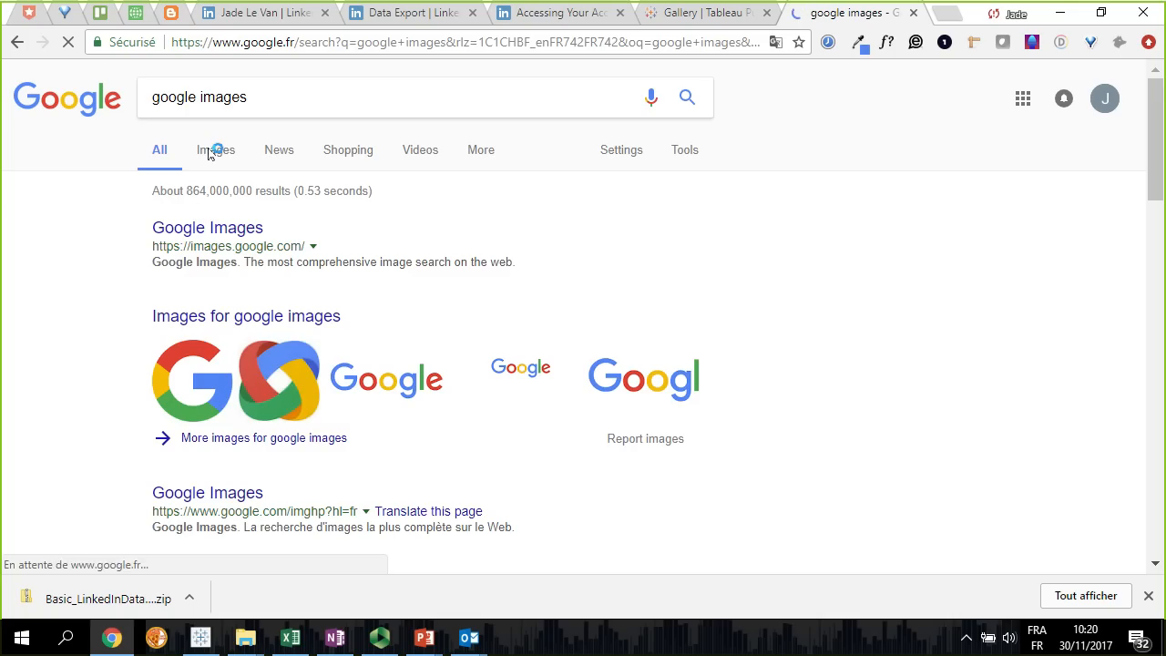
left_click(215, 150)
Replace the query and run an image search for "sciencespo"
left_click_drag(248, 97, 152, 98)
key("BackSpace")
type("sci")
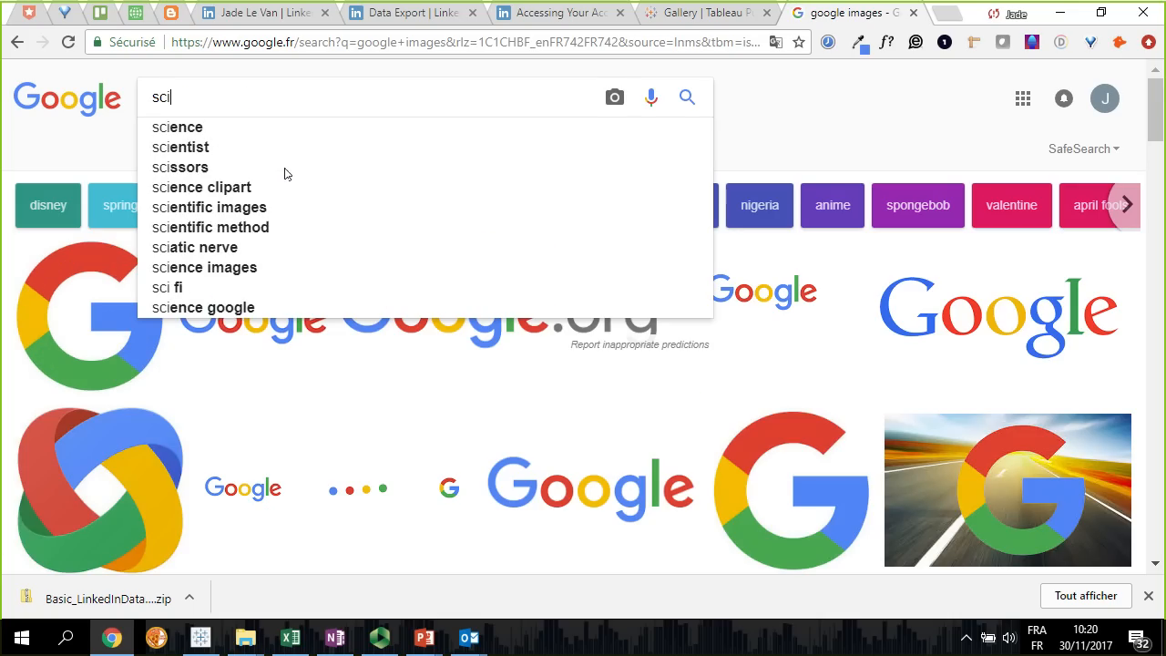
type("encespo")
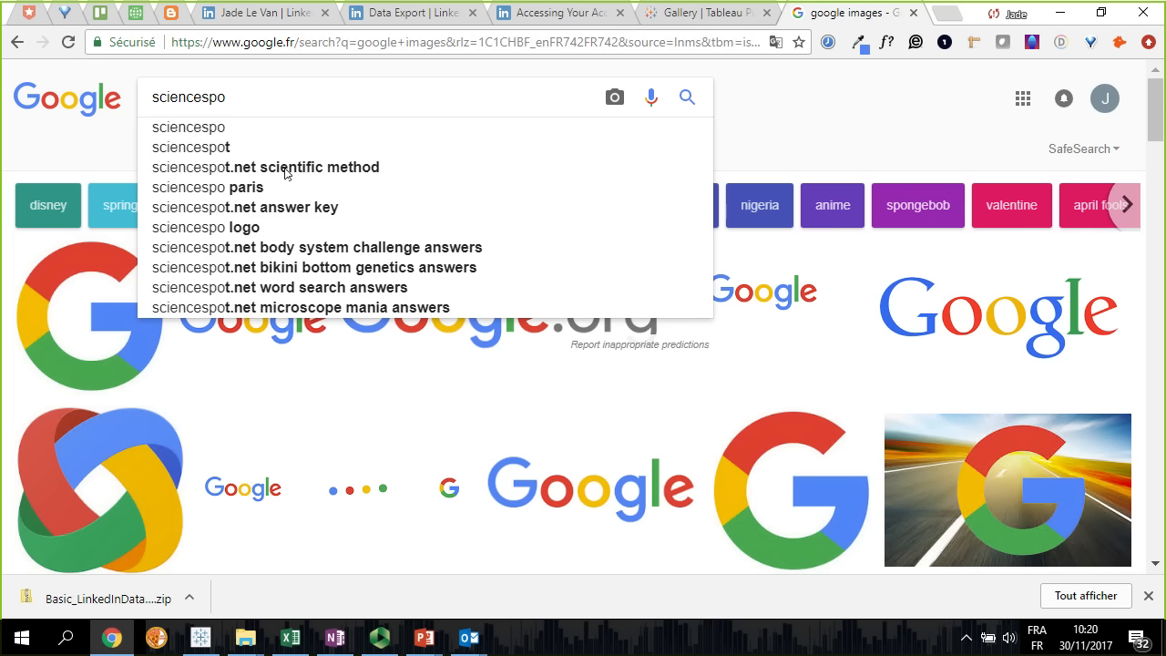
key("Return")
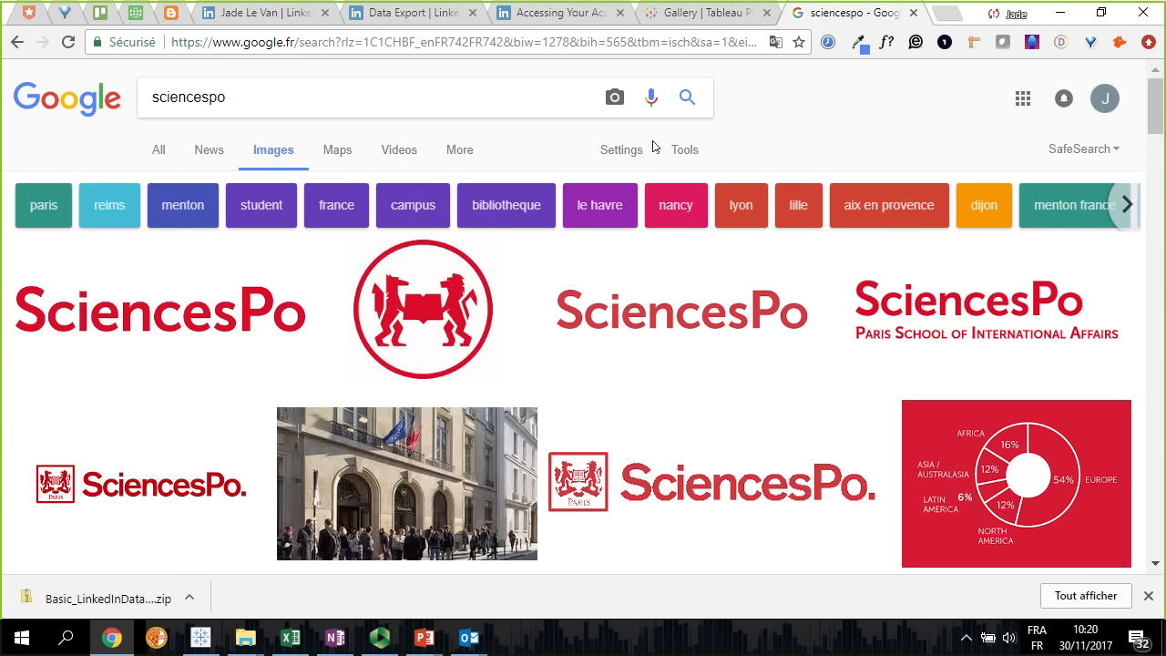
Restrict the sciencespo image search to PNG files with the filetype:png operator
type("filterp")
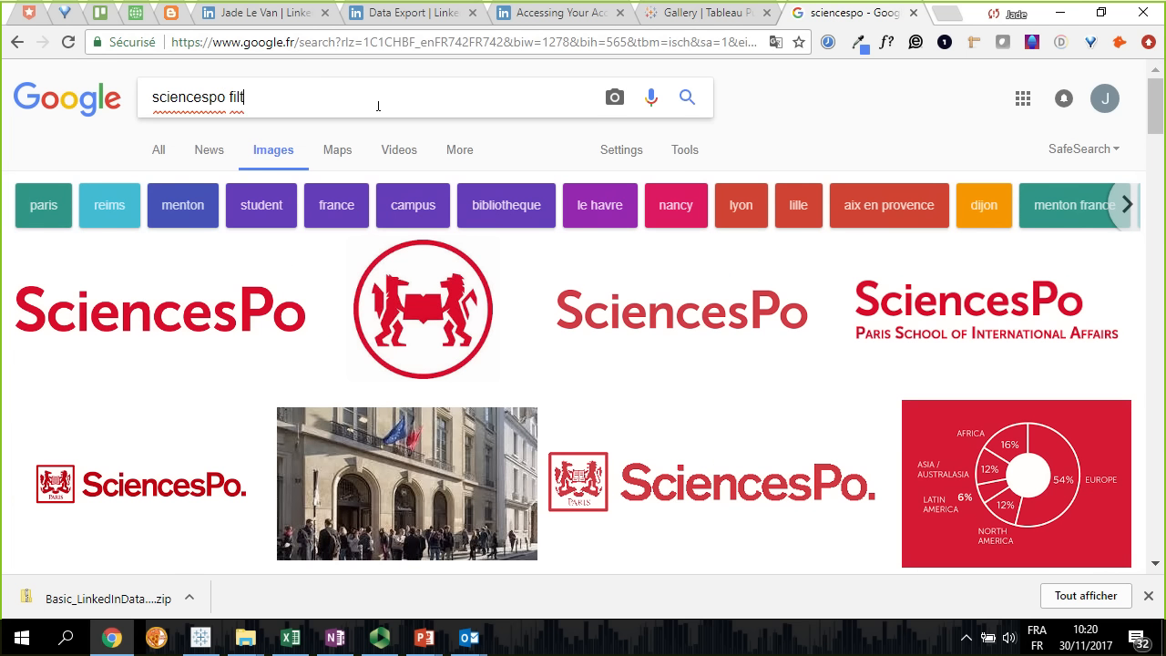
key("BackSpace")
key("BackSpace")
key("BackSpace")
key("BackSpace")
type("etype:png")
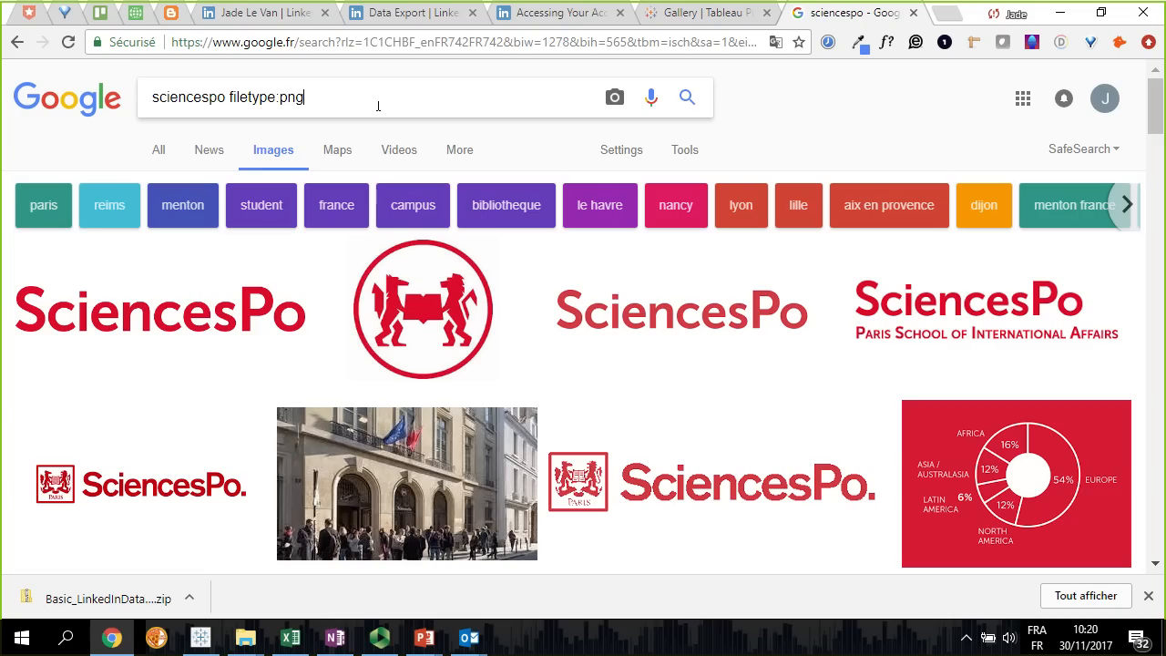
key("Return")
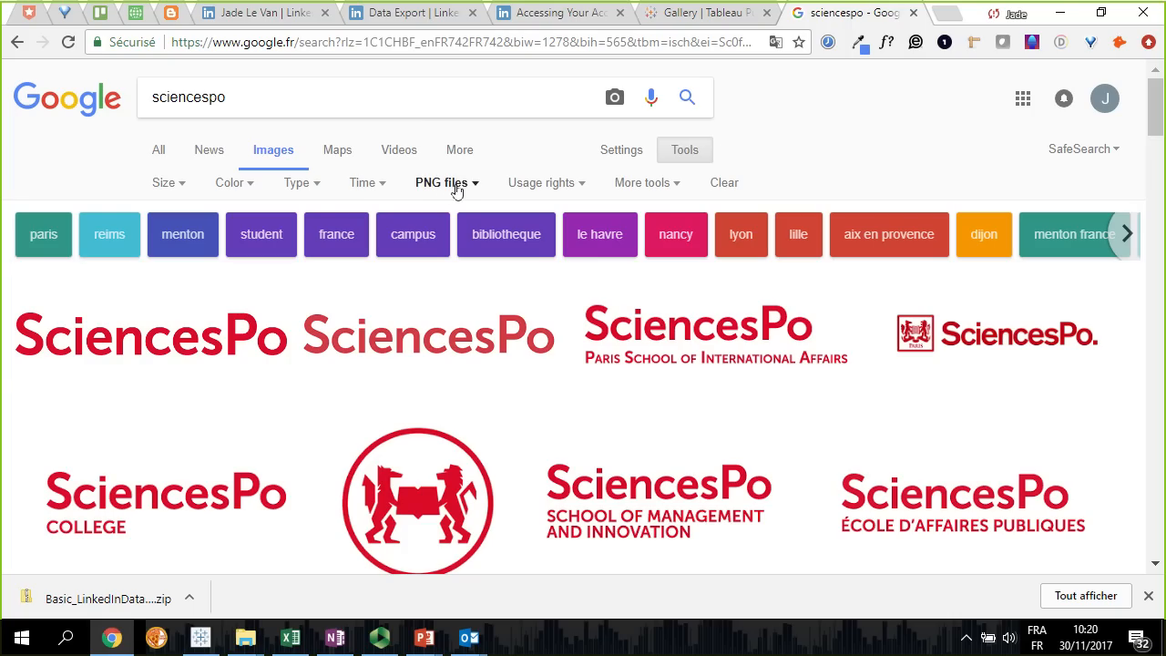
Filter the image results to Transparent color and Labeled for reuse usage rights
left_click(248, 184)
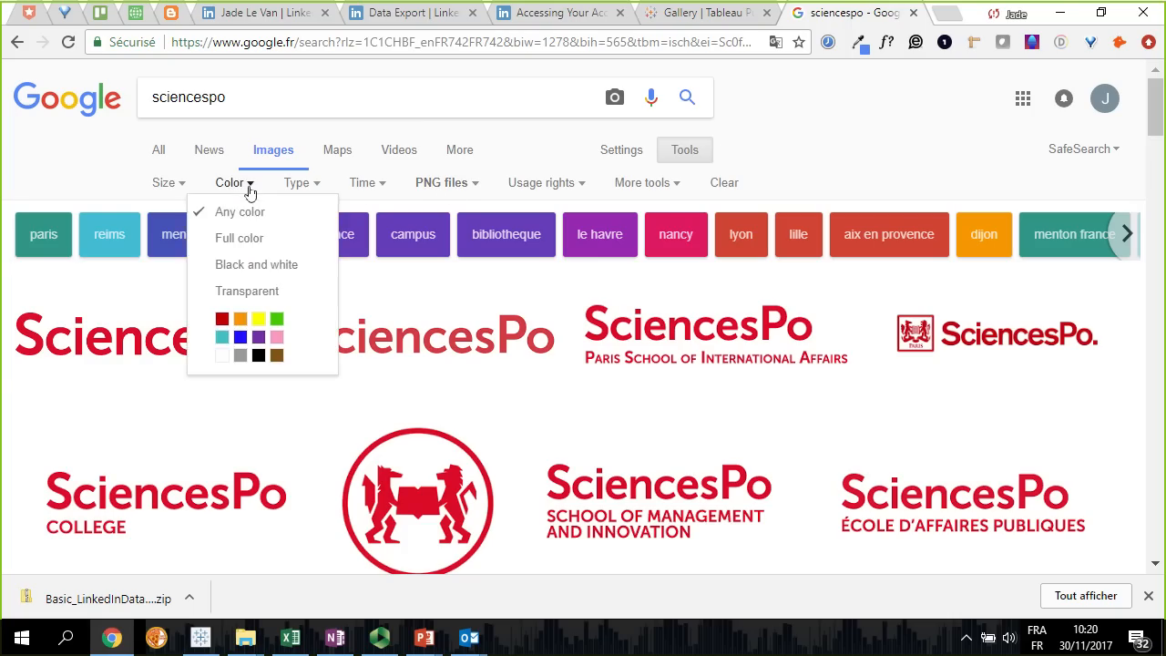
left_click(258, 293)
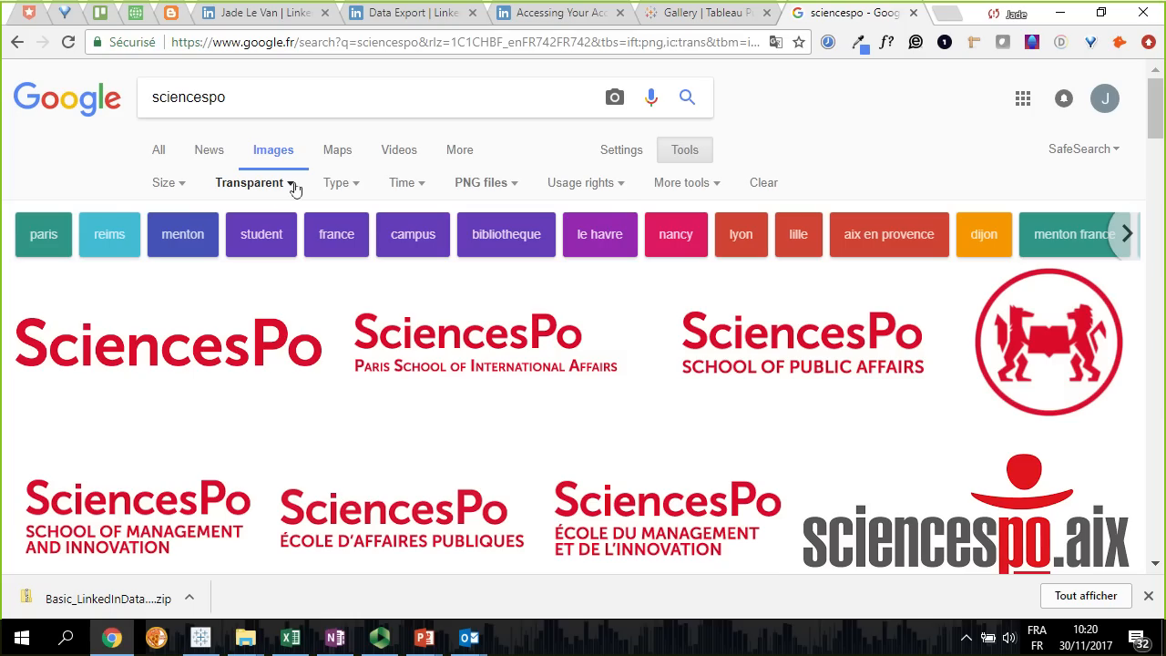
left_click(616, 186)
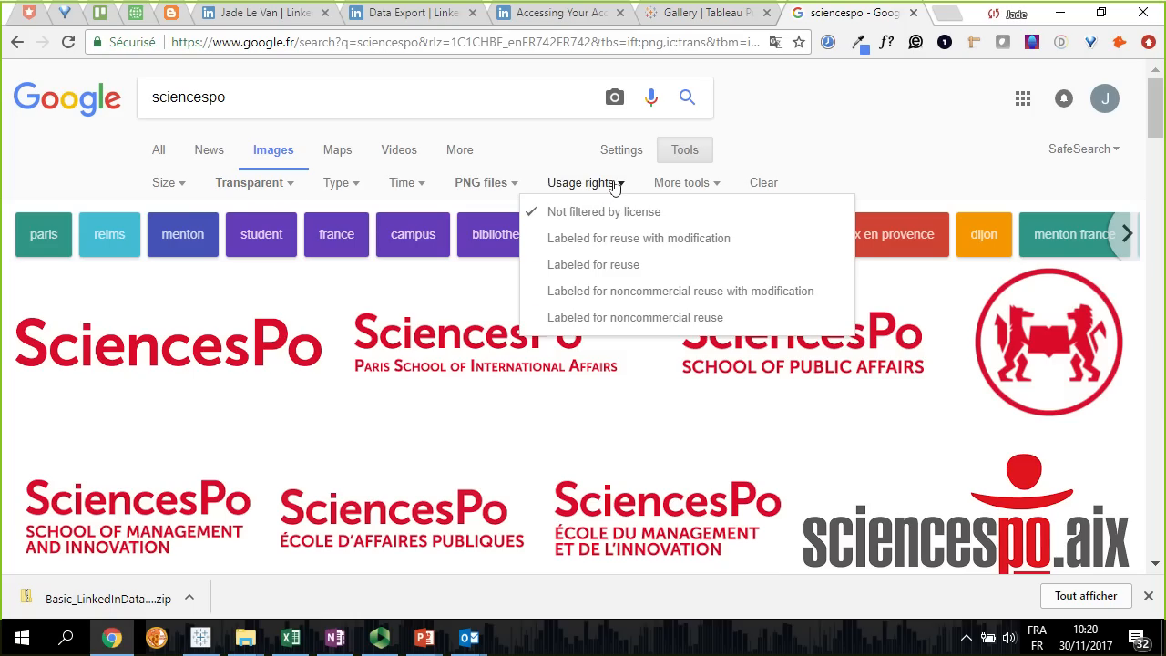
left_click(620, 267)
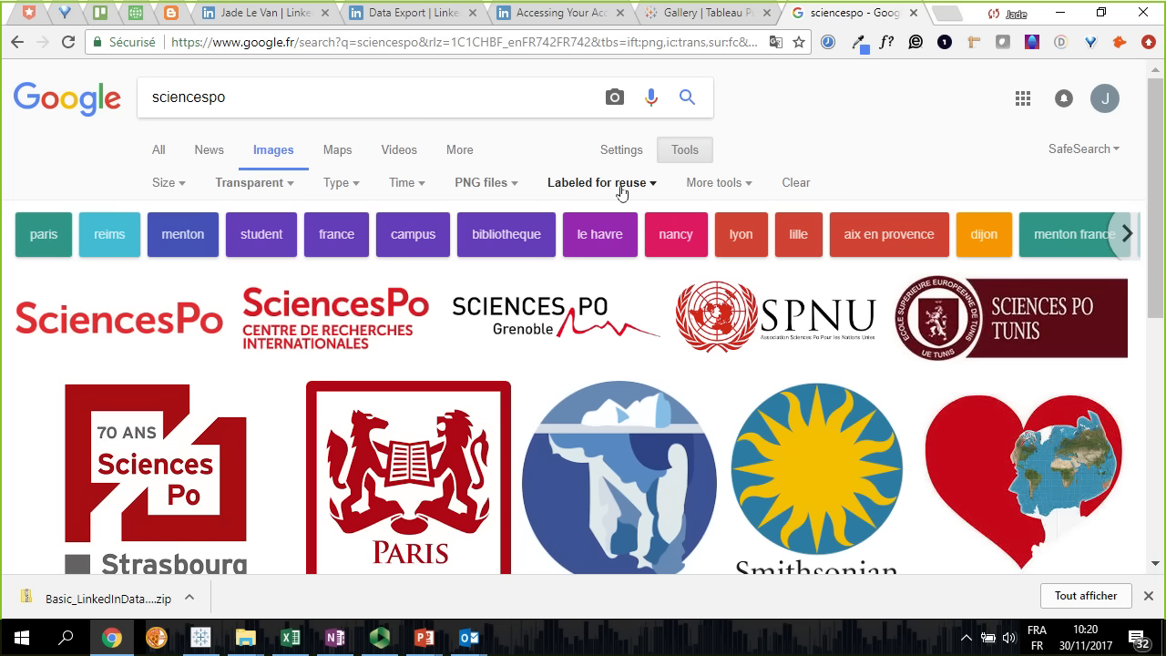
Open the plain red SciencesPo logo from Wikimedia Commons and start saving the image to disk
left_click(127, 314)
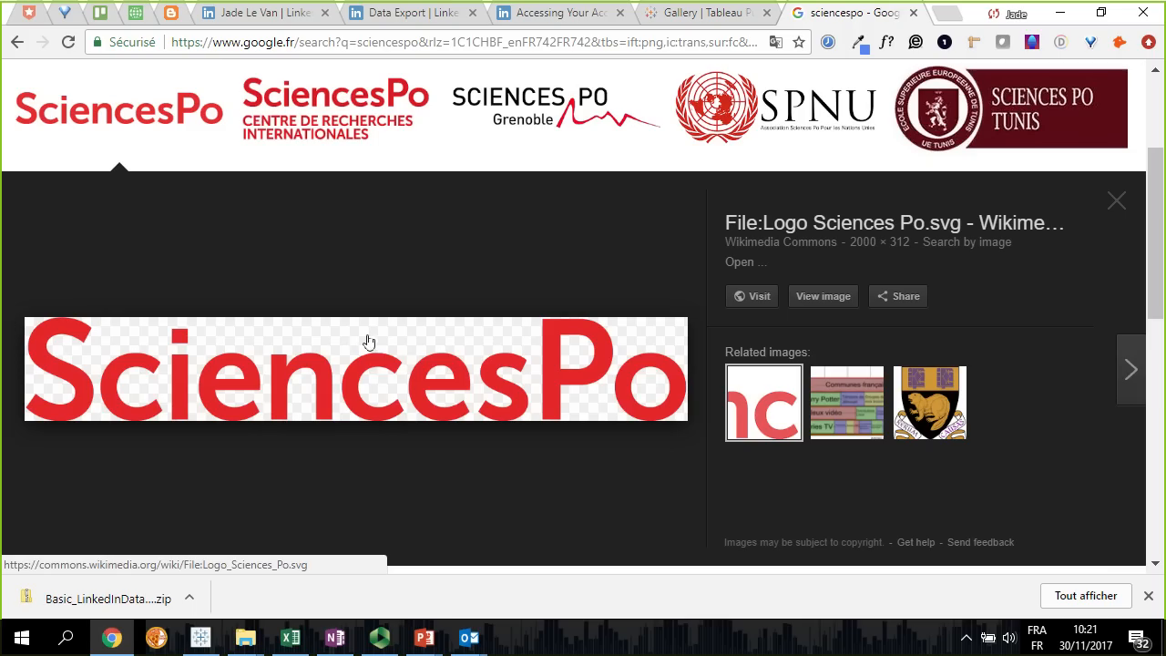
right_click(340, 347)
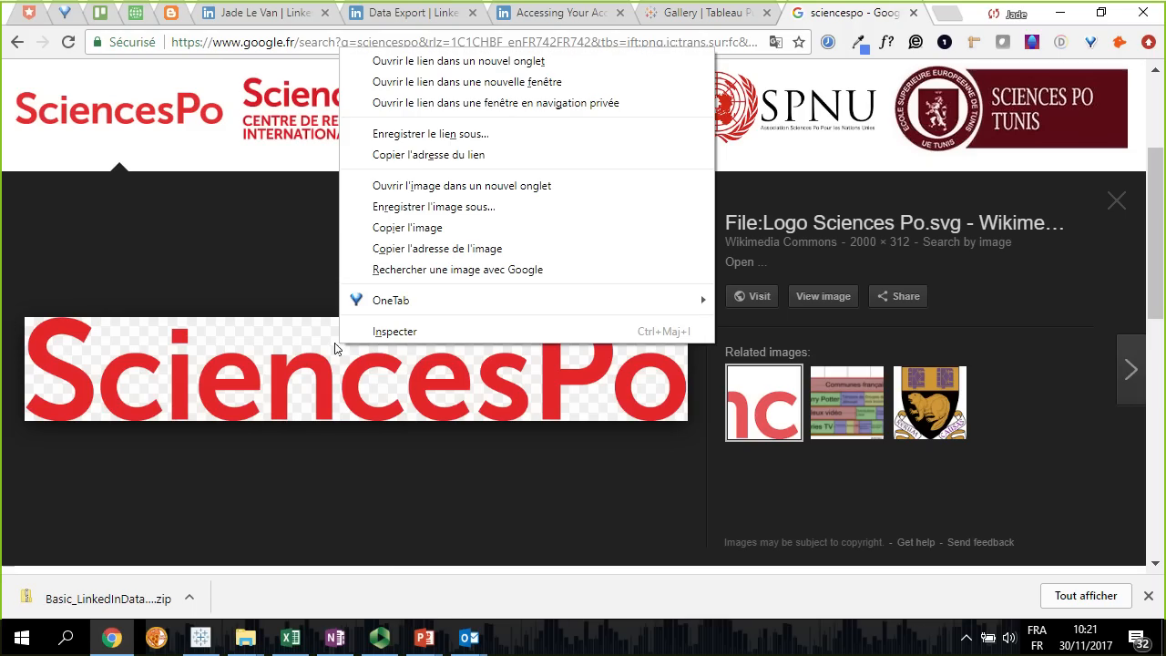
left_click(437, 206)
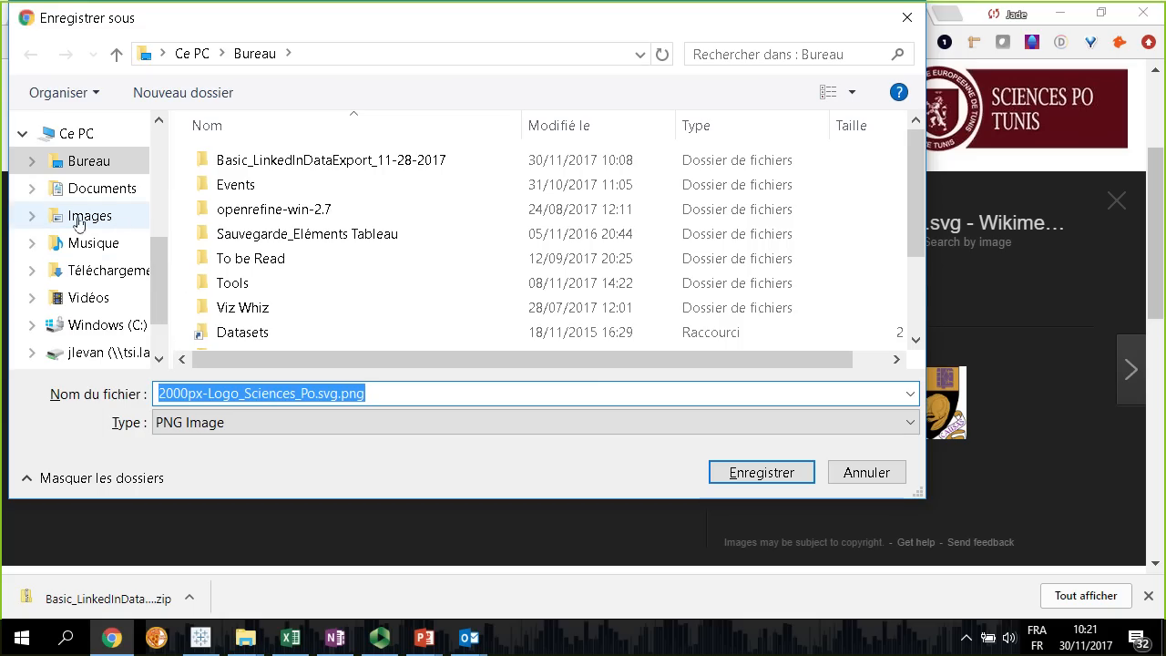
Browse to Documents > My Tableau Repository > Shapes as the destination for the logo, enlarging the save dialog
scroll(78, 226, "up", 1)
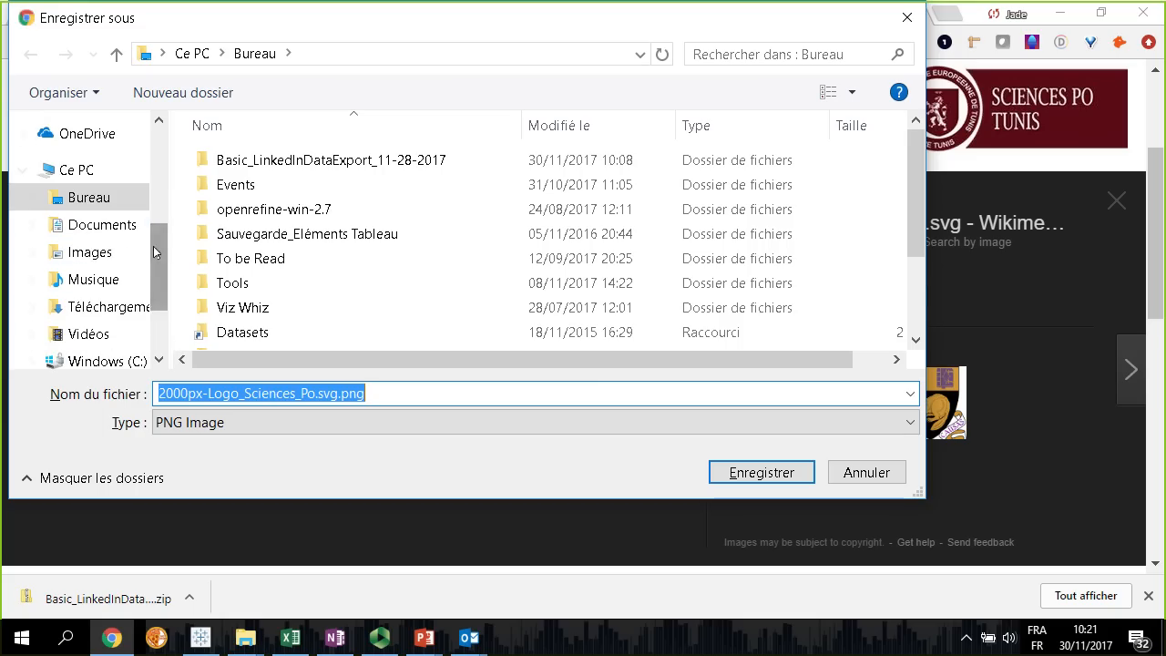
left_click(91, 226)
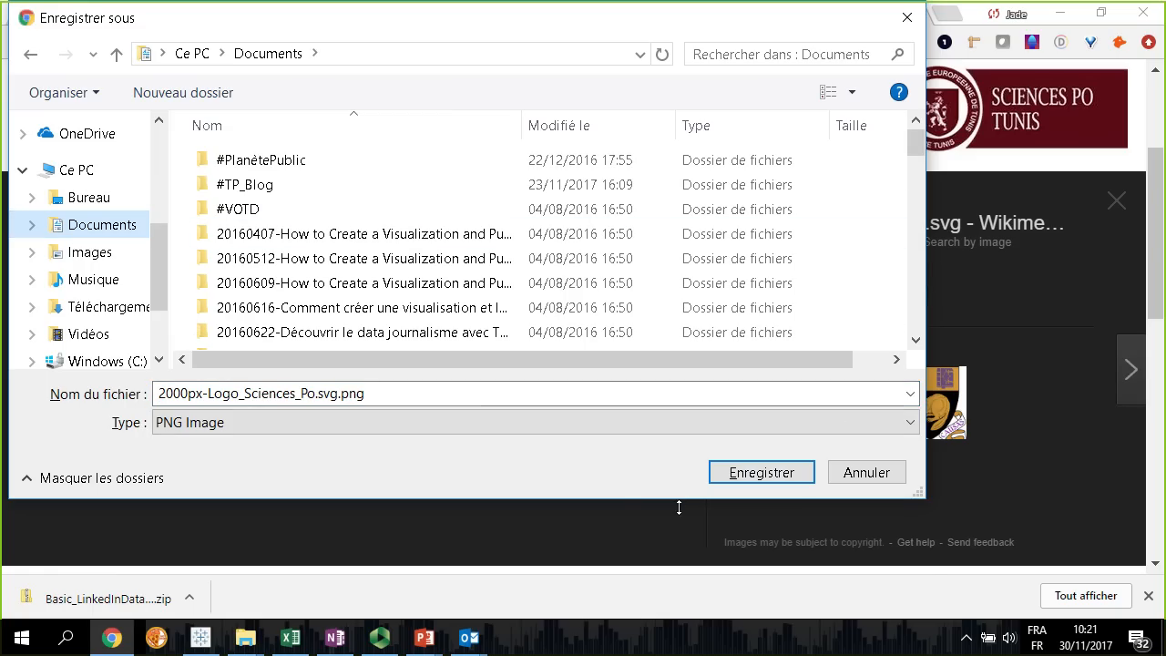
left_click_drag(676, 498, 668, 574)
left_click_drag(918, 157, 911, 338)
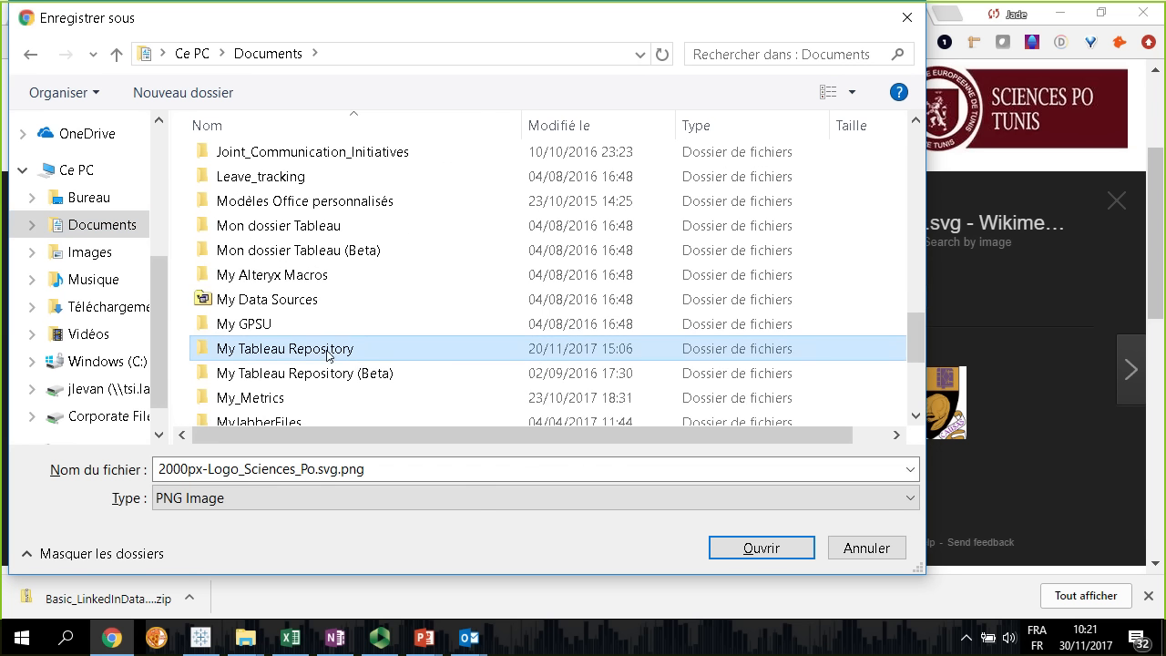
double_click(326, 351)
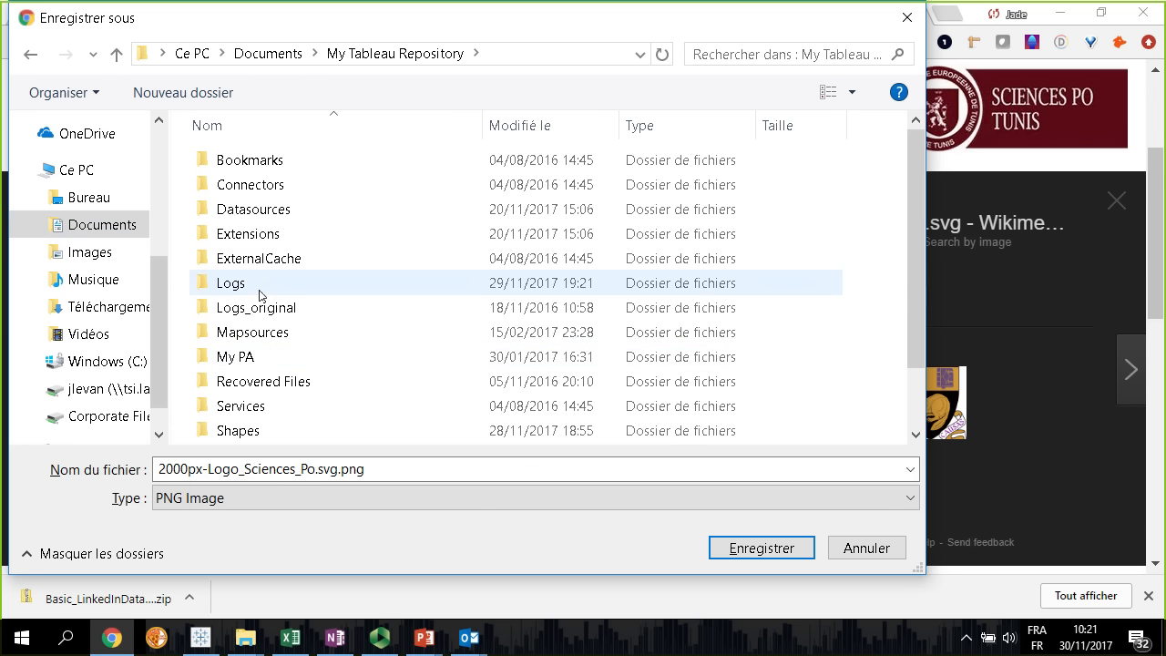
scroll(294, 307, "down", 1)
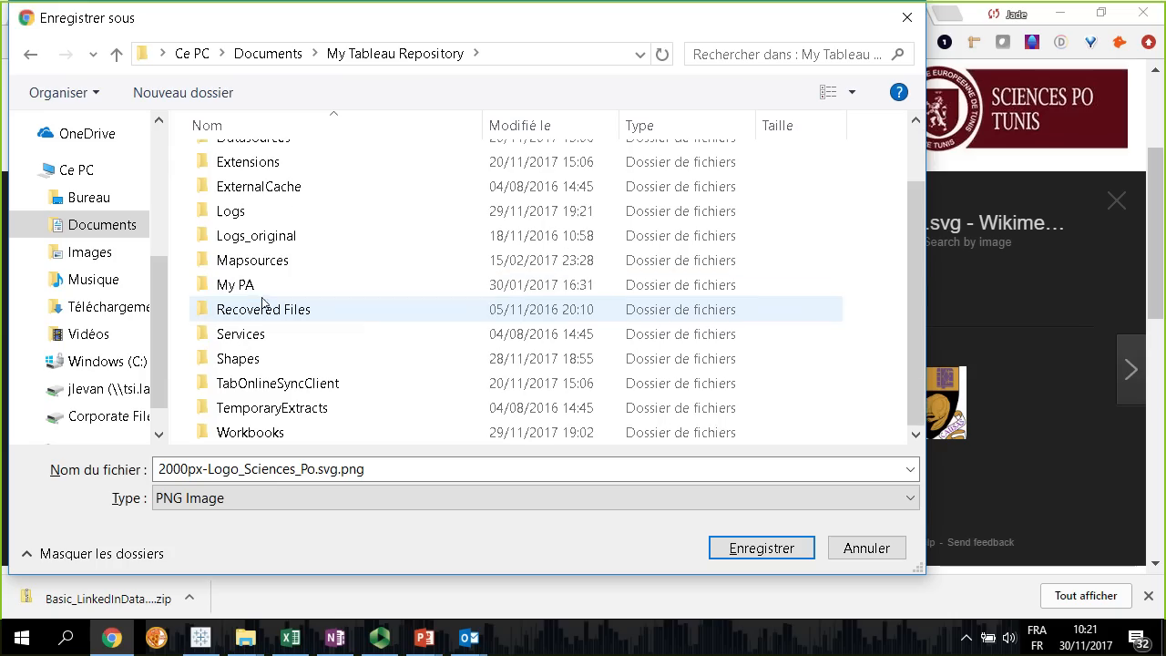
double_click(258, 360)
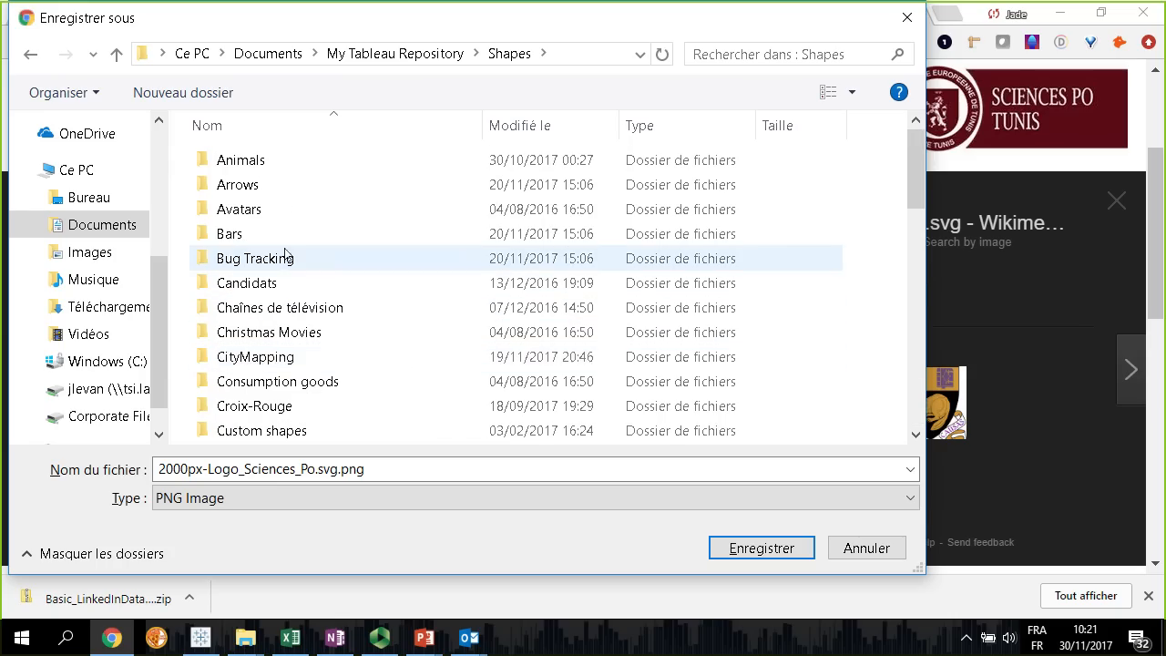
Look through the Shapes subfolders and open the Resume folder as the save location
scroll(330, 237, "down", 2)
scroll(331, 235, "down", 5)
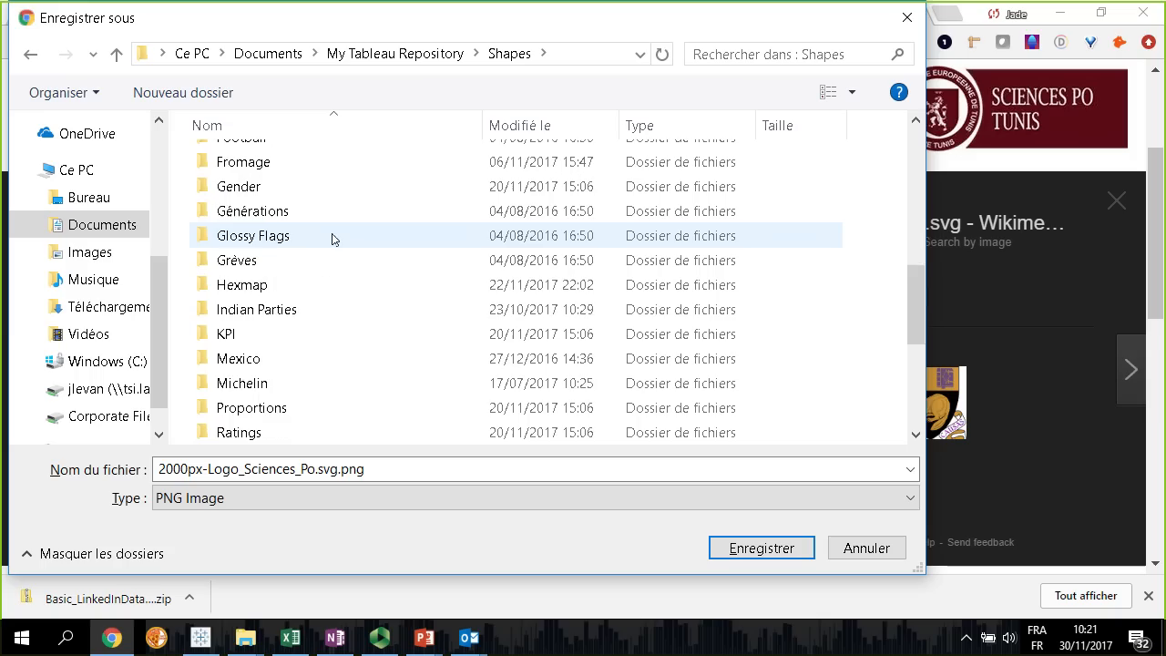
scroll(273, 288, "up", 7)
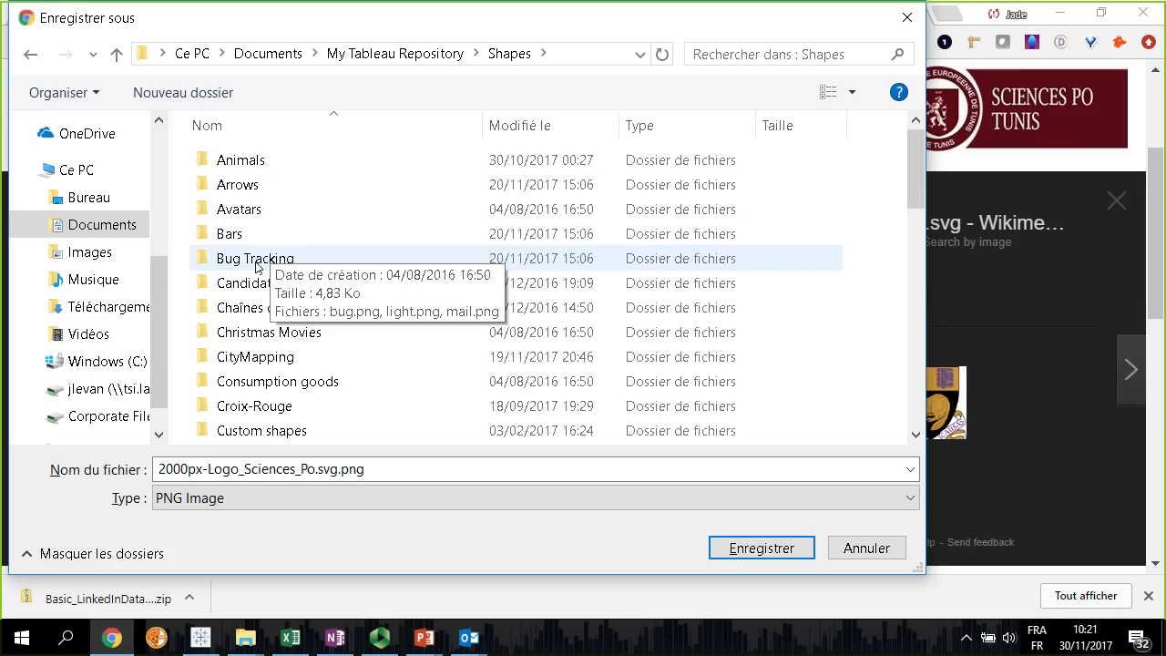
scroll(403, 368, "down", 2)
scroll(404, 367, "down", 8)
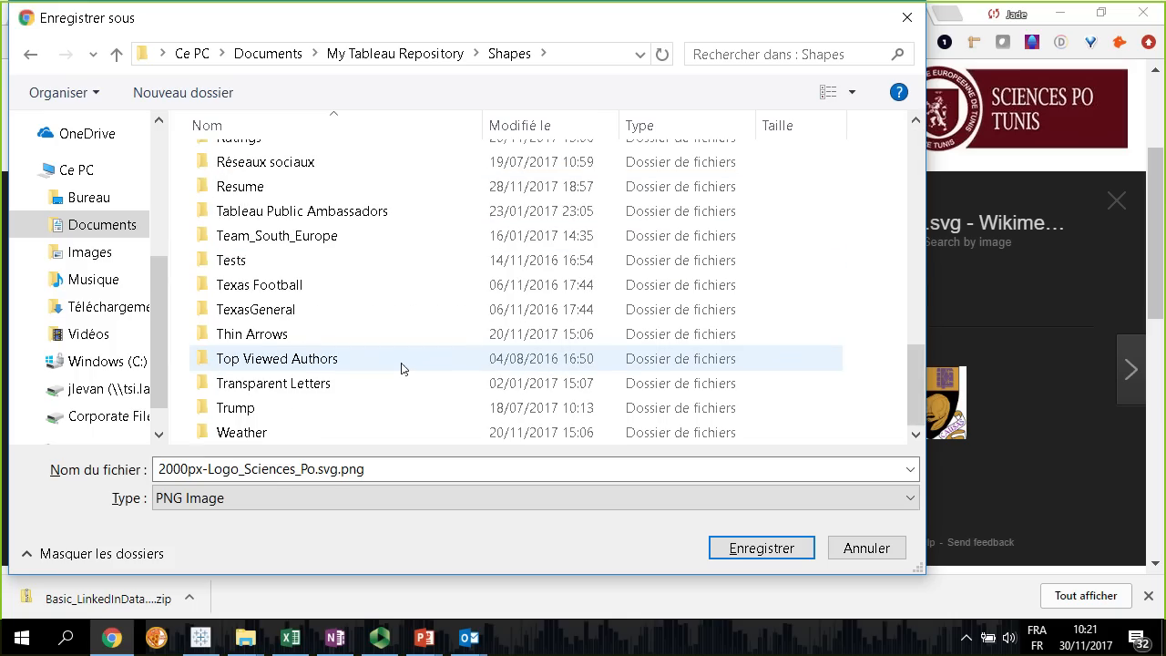
scroll(404, 368, "up", 1)
double_click(325, 252)
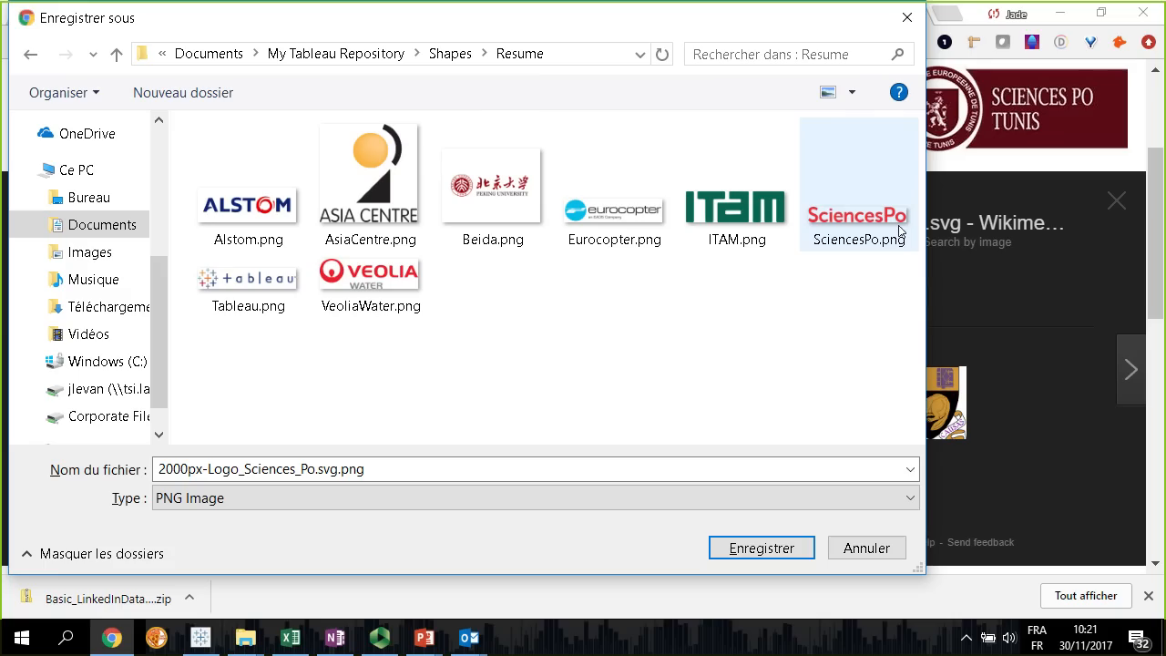
Enter SciencesPo.png as the logo's file name, and cancel the save
left_click(342, 479)
left_click(276, 470)
left_click_drag(339, 469, 157, 469)
key("BackSpace")
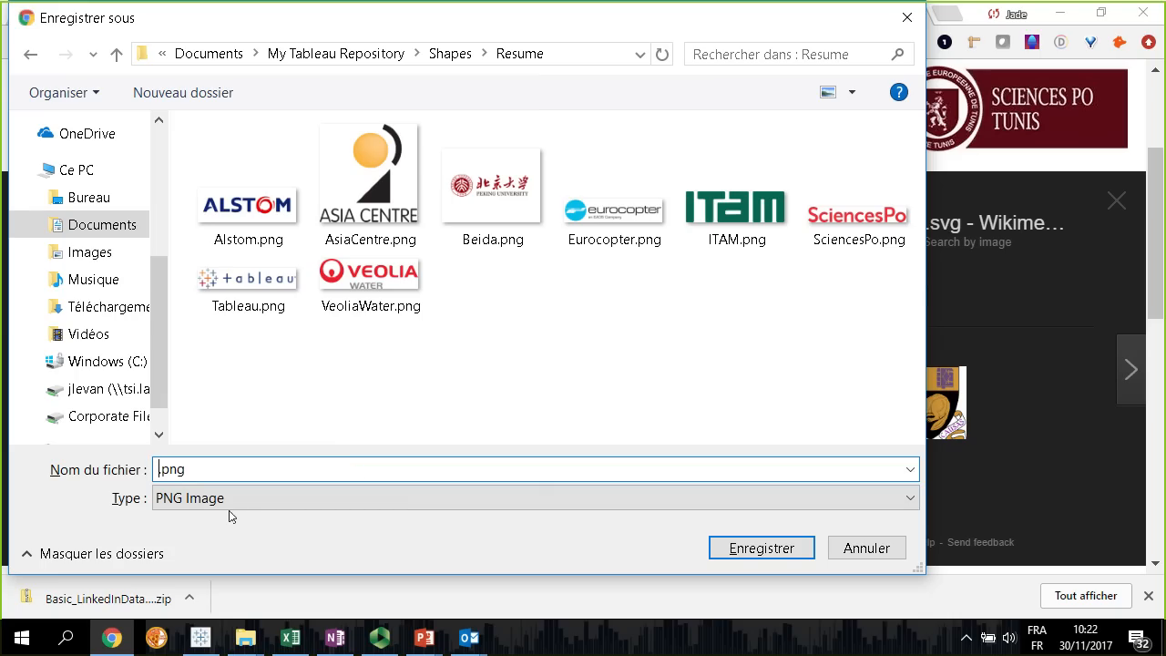
type("Sciencesp")
key("BackSpace")
type("Po")
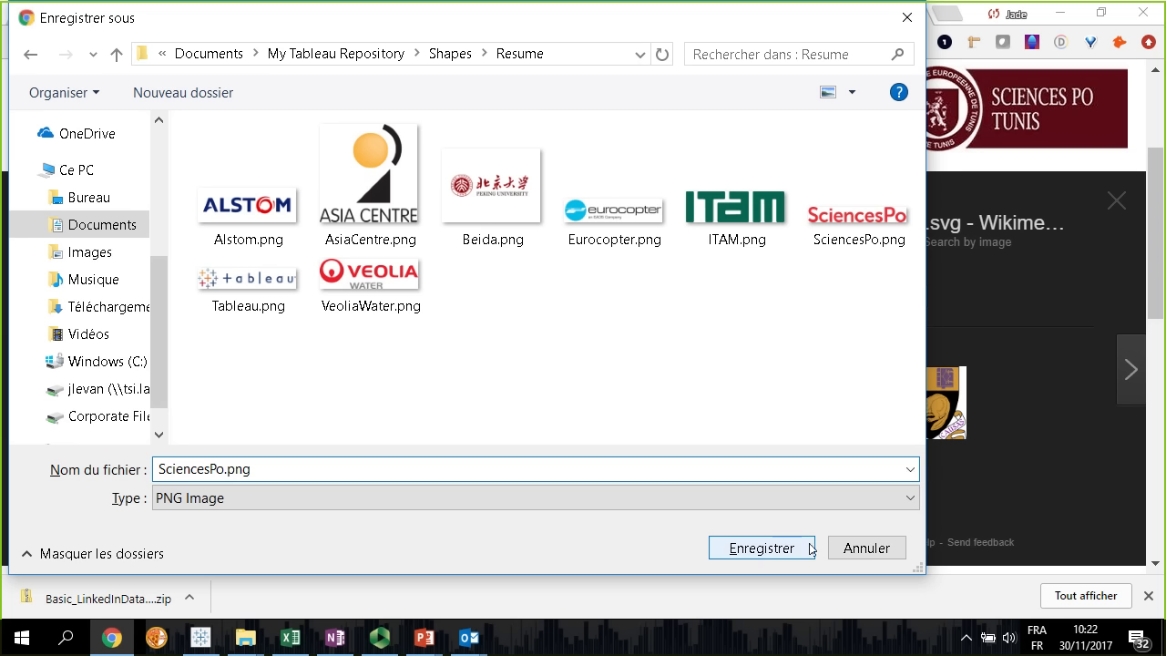
left_click(867, 547)
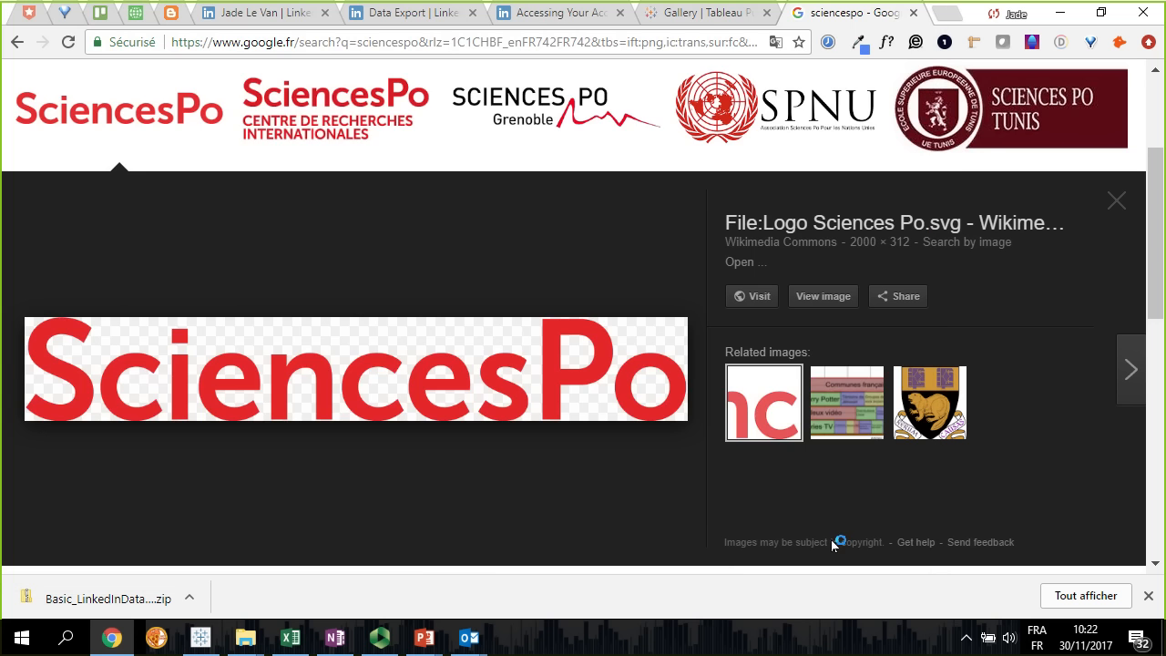
Close the sciencespo image results and return to the Tableau Public Gallery page
left_click(913, 13)
key("alt+Tab")
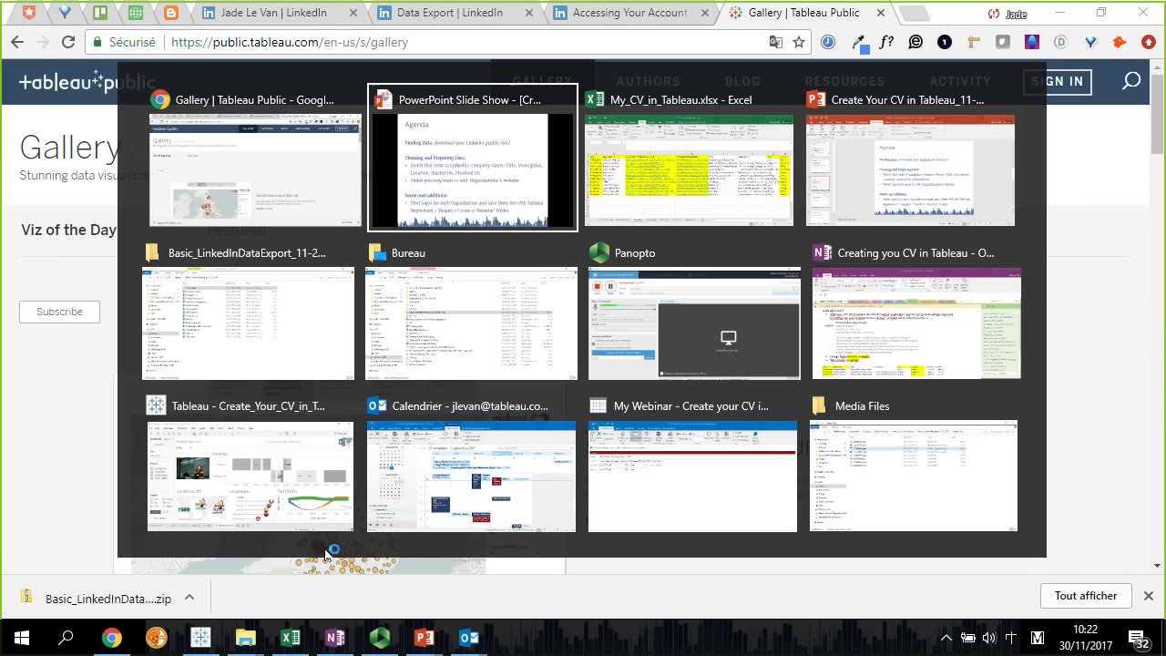
key("alt+Tab")
key("alt+Tab")
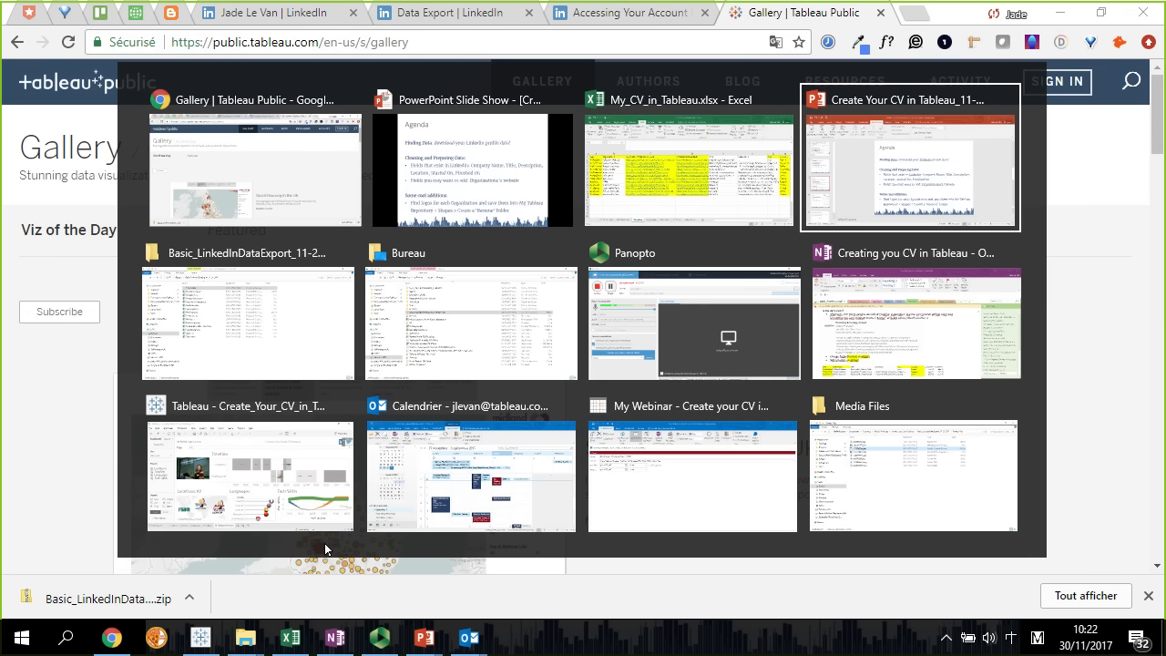
key("Escape")
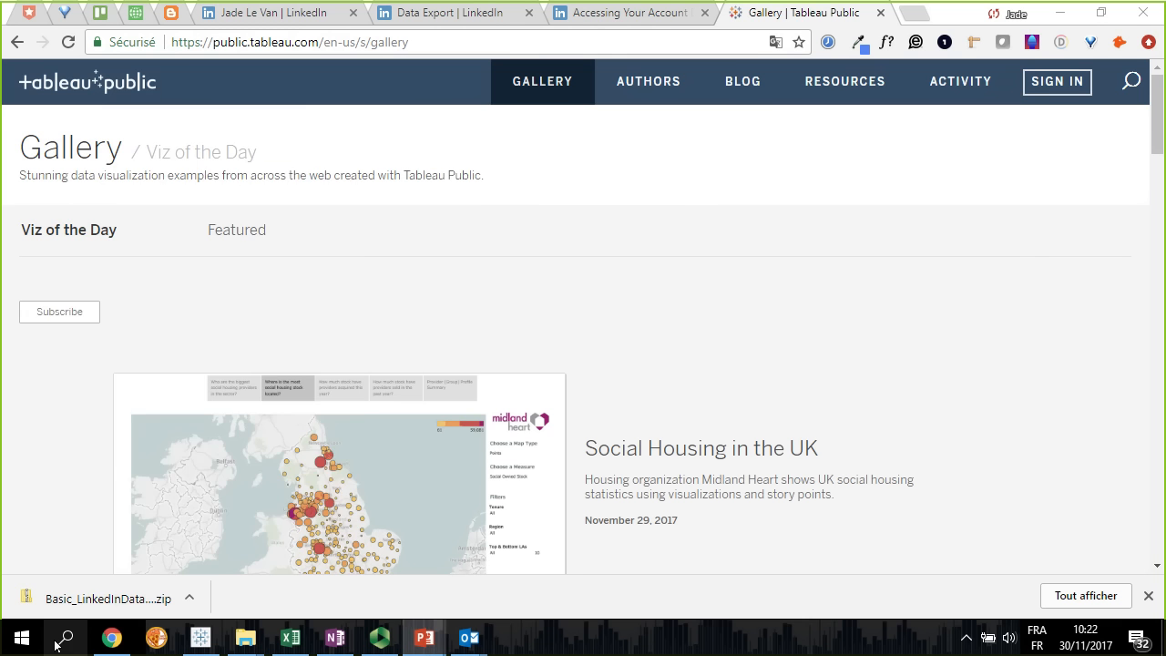
Find and launch Tableau Public 10.4 from the Windows search, and decline to send the error report
left_click(64, 638)
type("tableaupu")
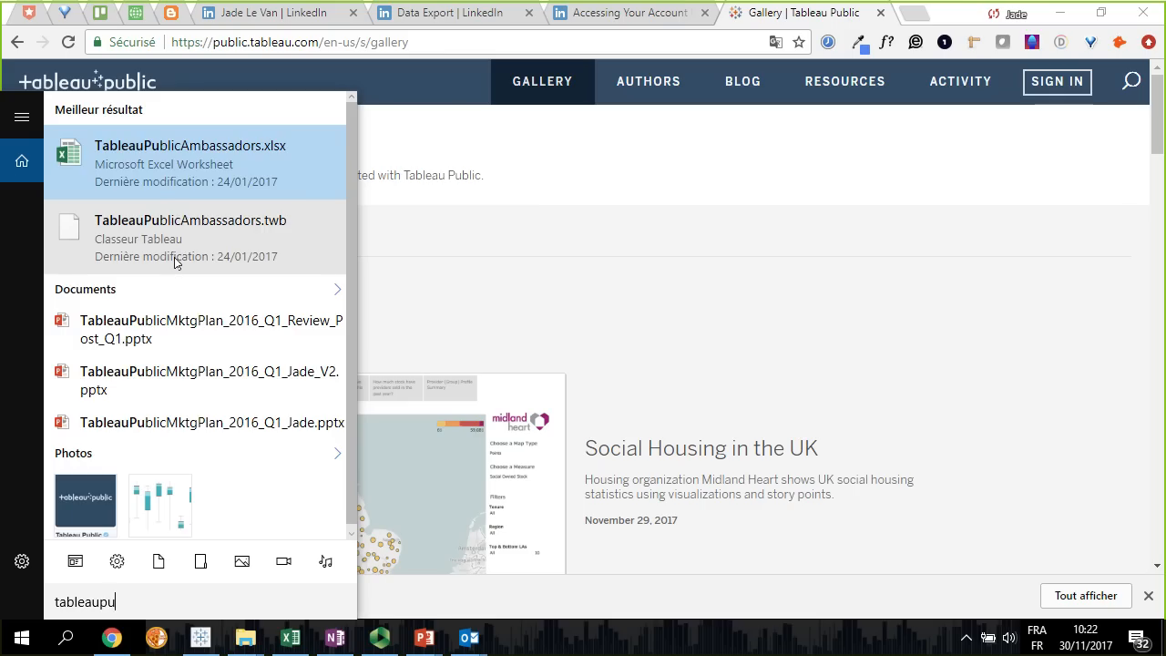
key("BackSpace")
key("BackSpace")
key("BackSpace")
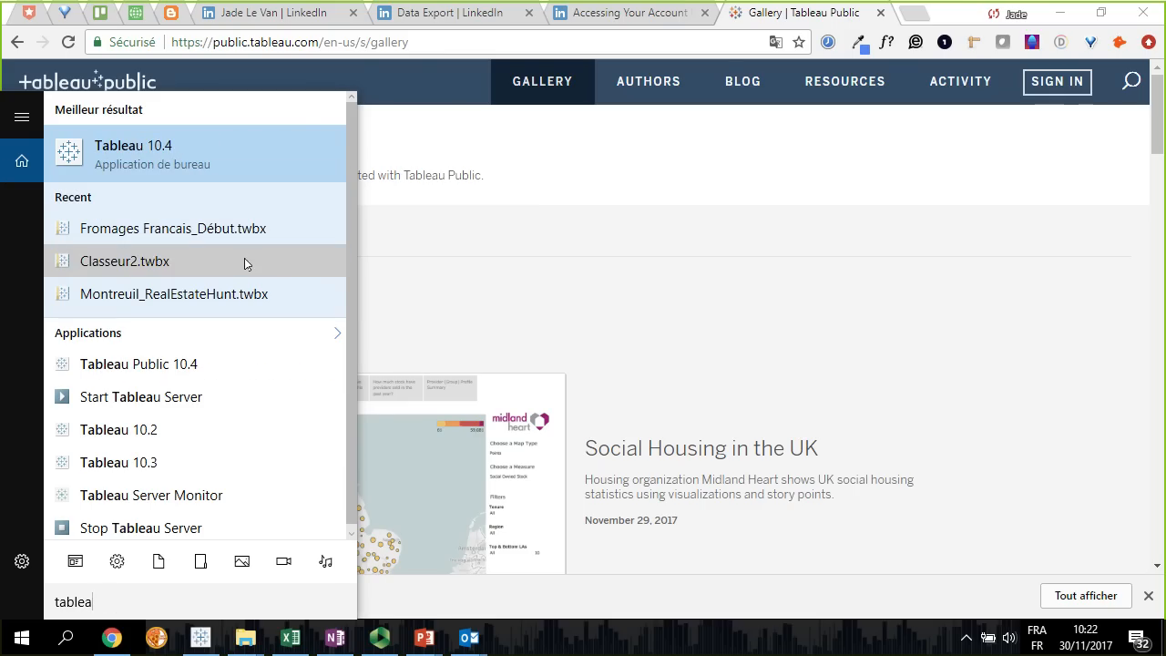
left_click(173, 363)
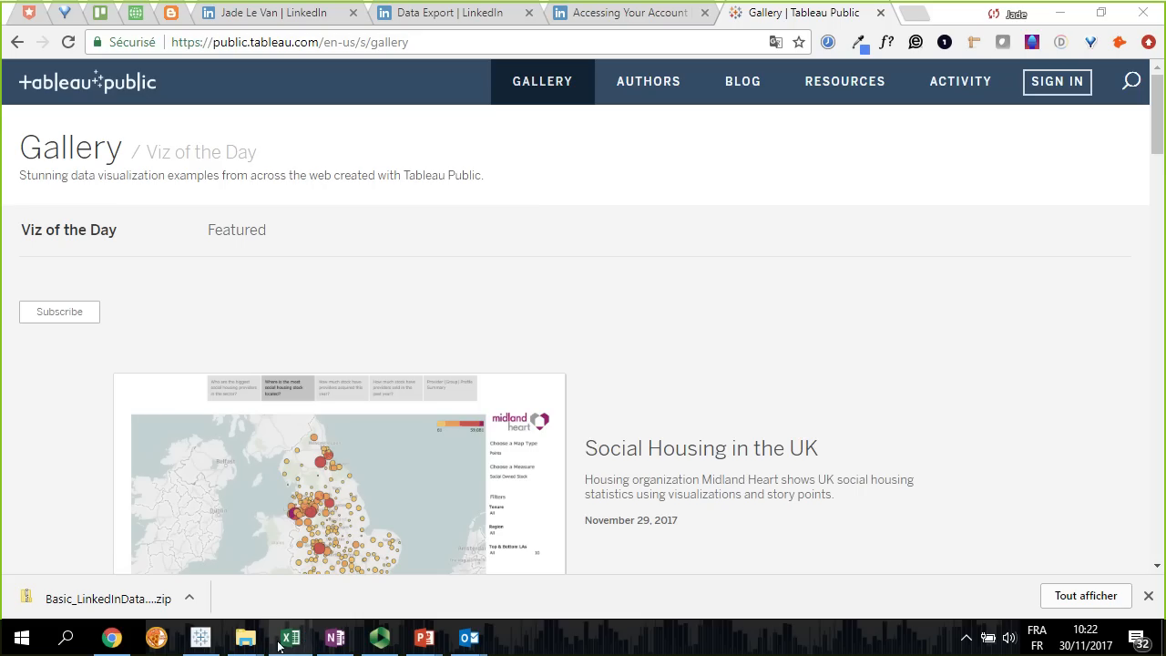
mouse_move(278, 645)
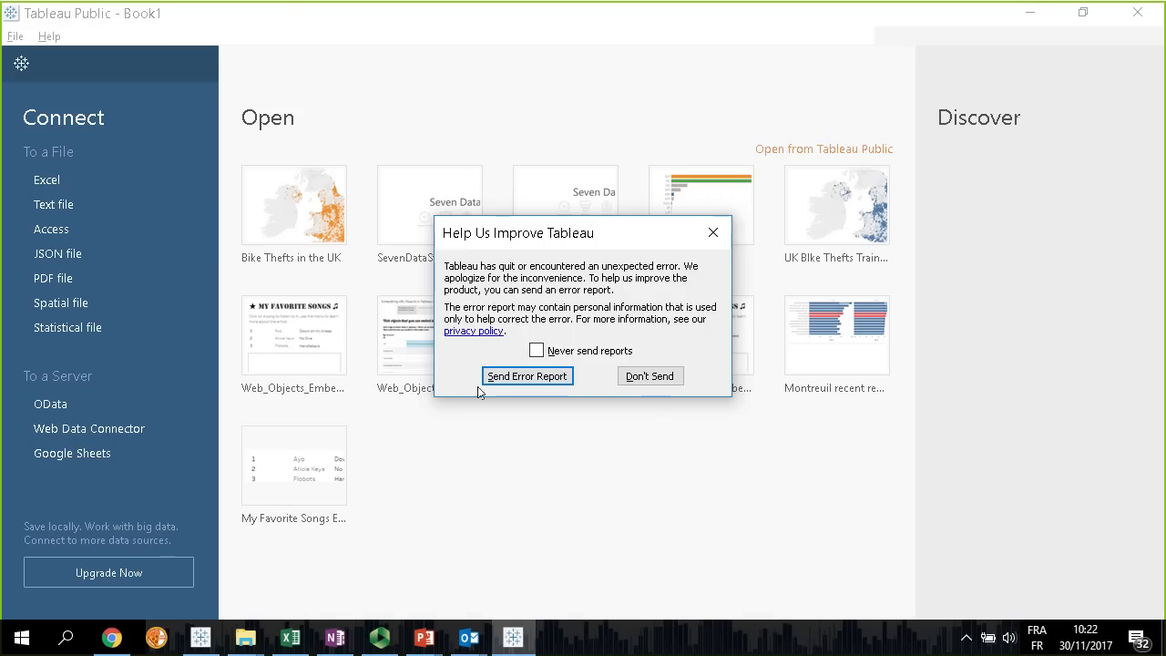
left_click(645, 376)
Connect to the My_CV_in_Tableau Excel workbook stored in the pinned "Create your C…" folder
left_click(51, 183)
scroll(146, 198, "up", 3)
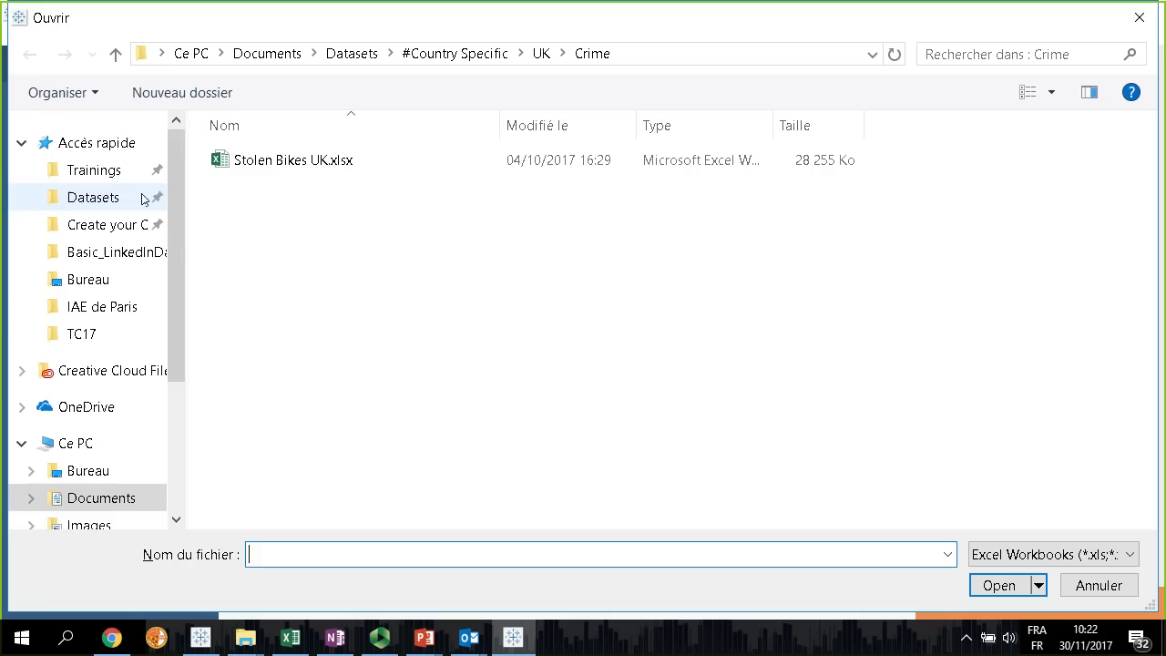
left_click(92, 225)
double_click(331, 209)
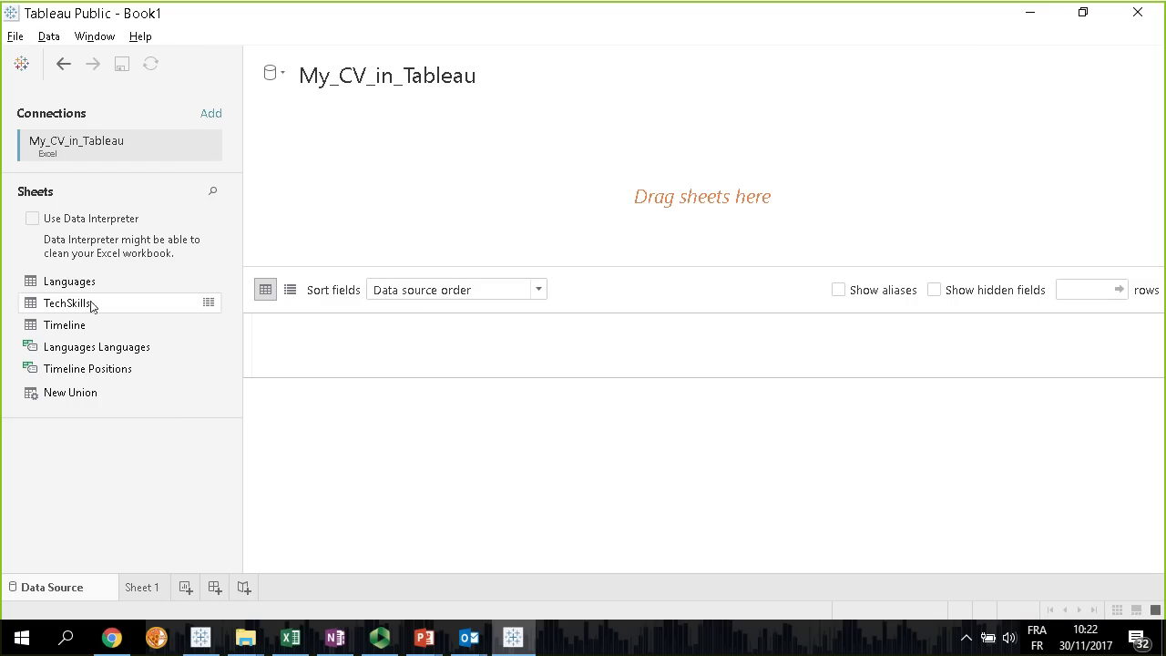
Add the Timeline sheet to the data source, review its fields, and open Sheet 1
left_click_drag(73, 324, 583, 196)
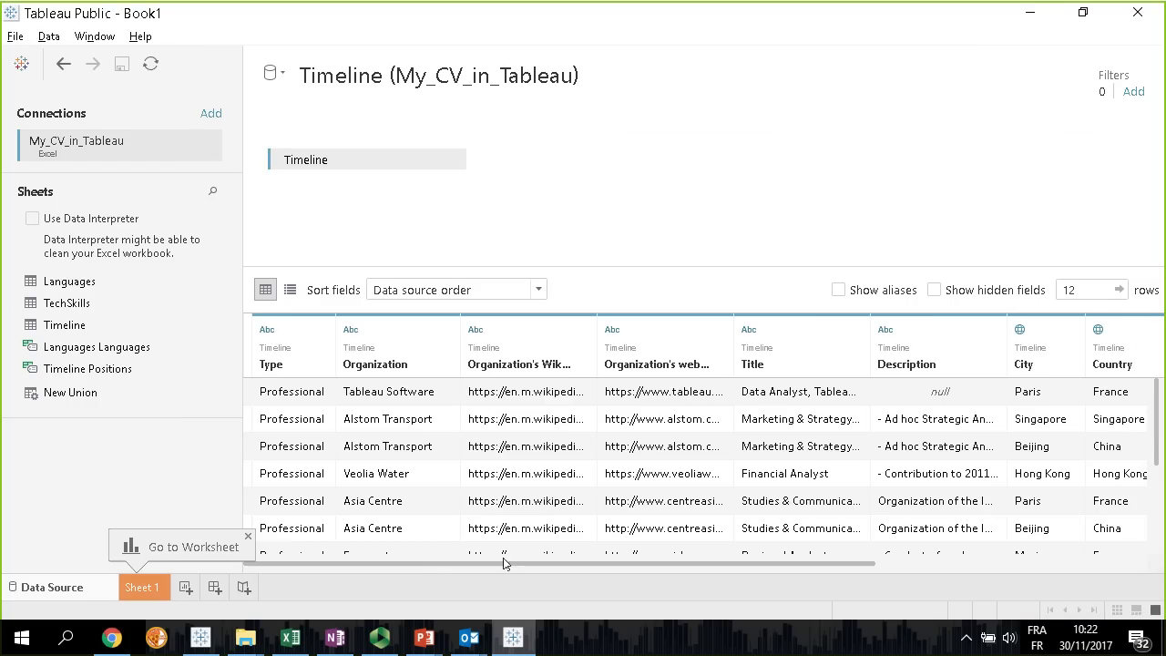
left_click_drag(500, 564, 773, 566)
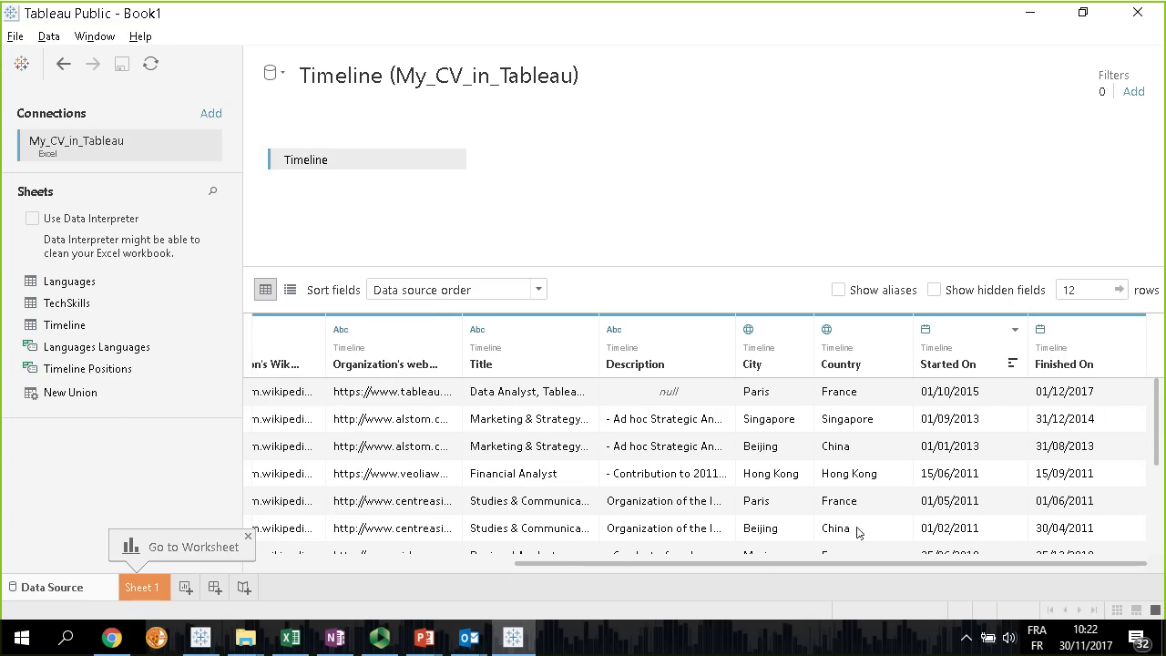
left_click_drag(789, 567, 550, 566)
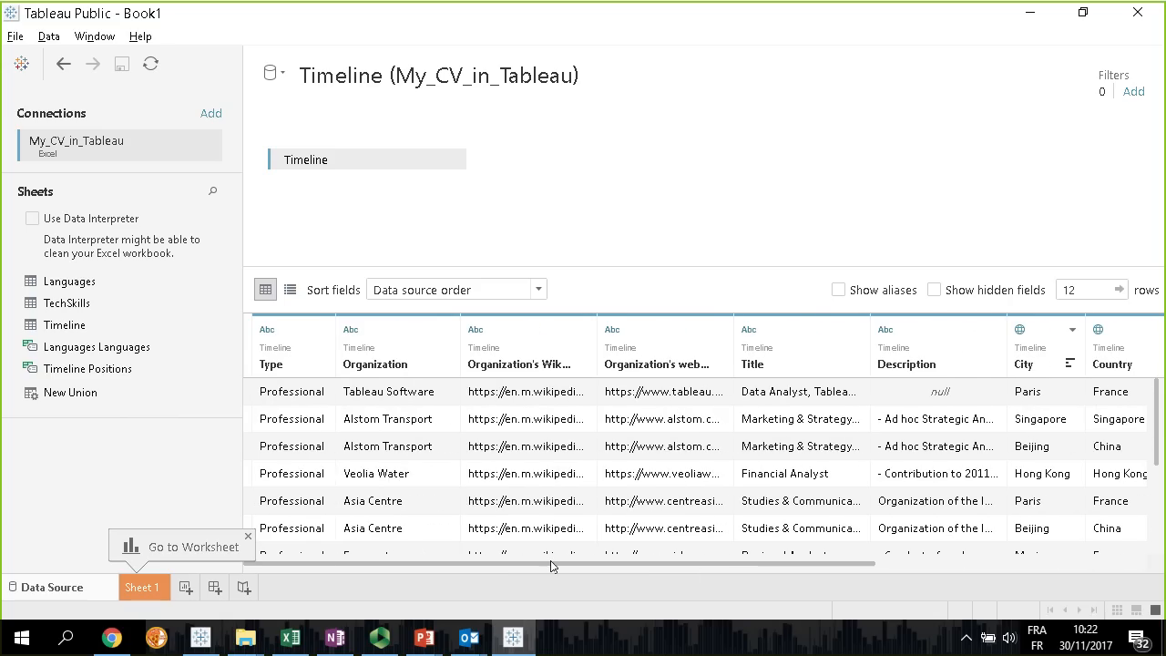
left_click(155, 591)
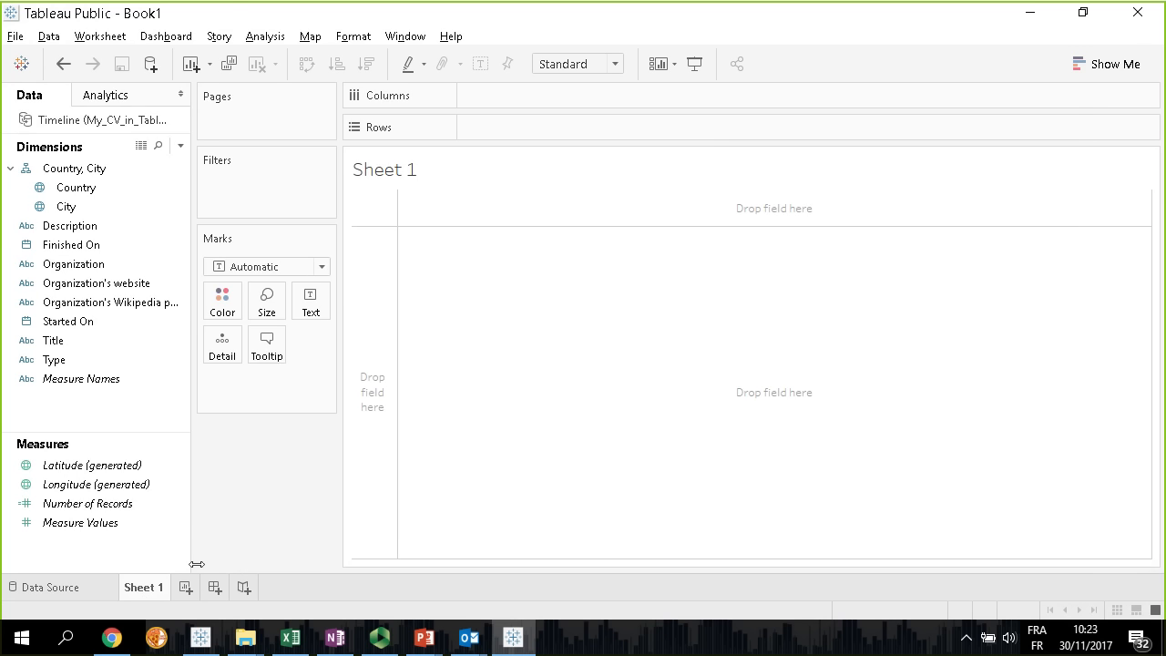
Switch to the PowerPoint slide show, advance to the agenda slide on resume charts, and return to Tableau Public
key("alt+Tab")
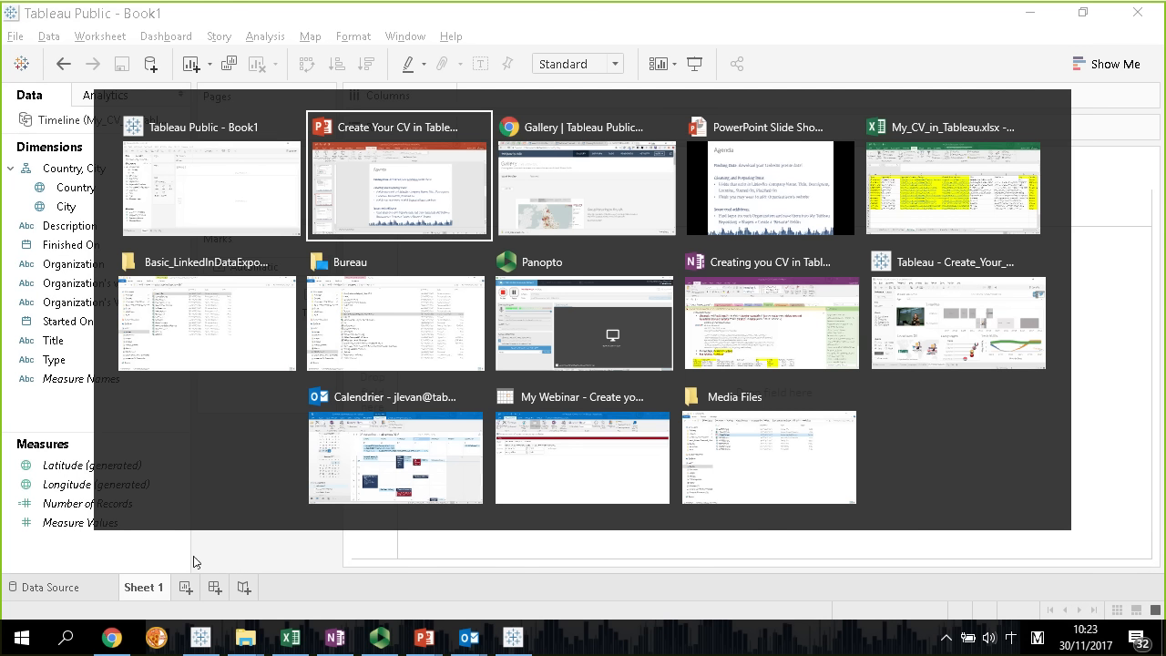
key("alt+Tab")
key("alt+Tab")
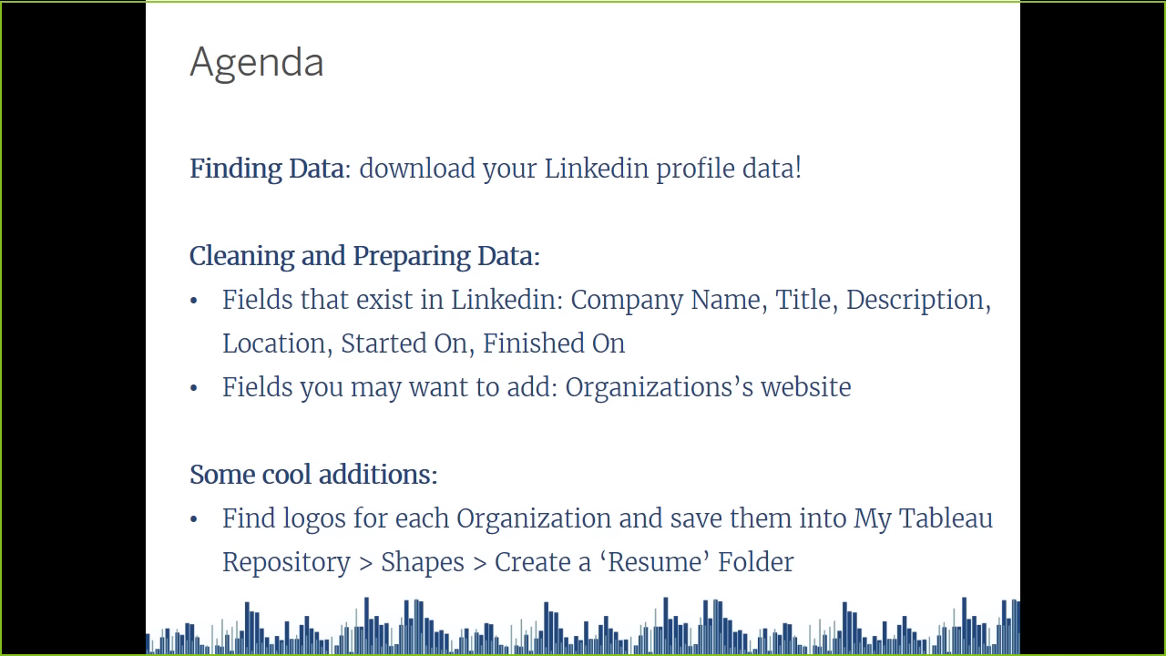
left_click(769, 384)
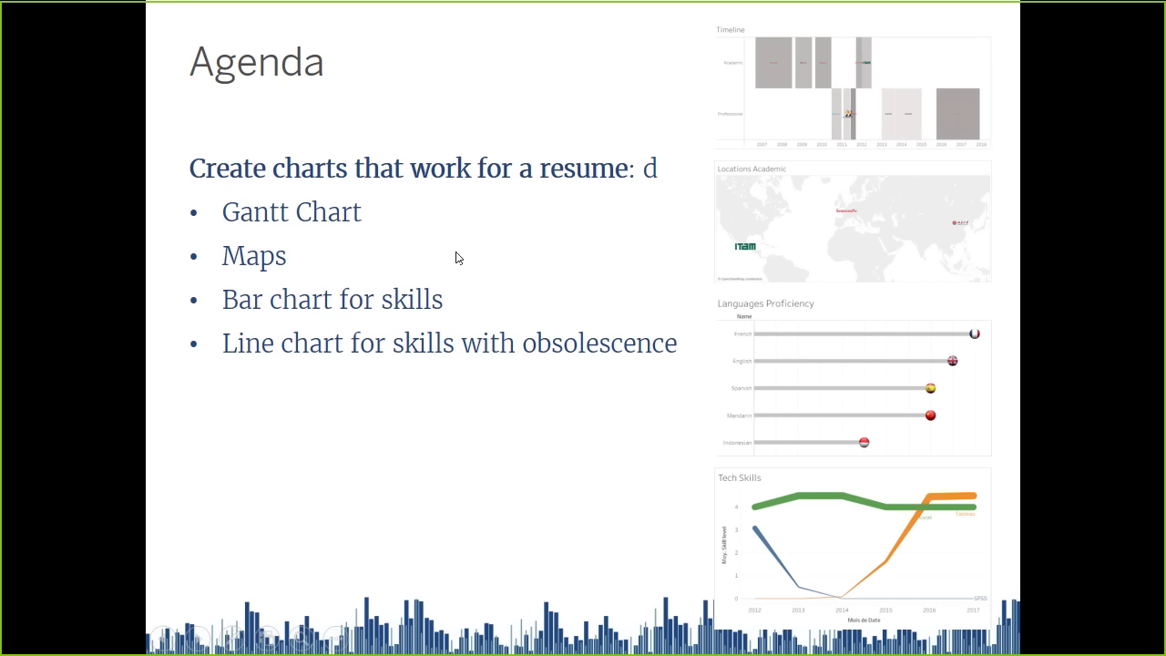
key("alt+Tab")
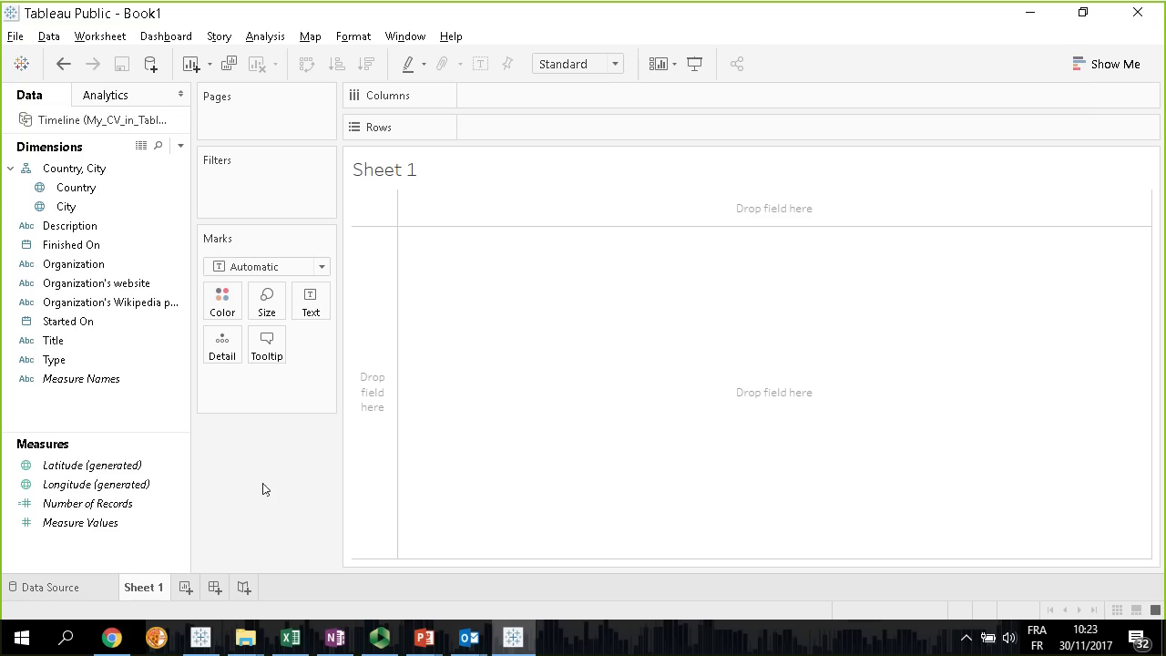
Place Started On in the columns and set the mark type to Gantt Bar
double_click(71, 326)
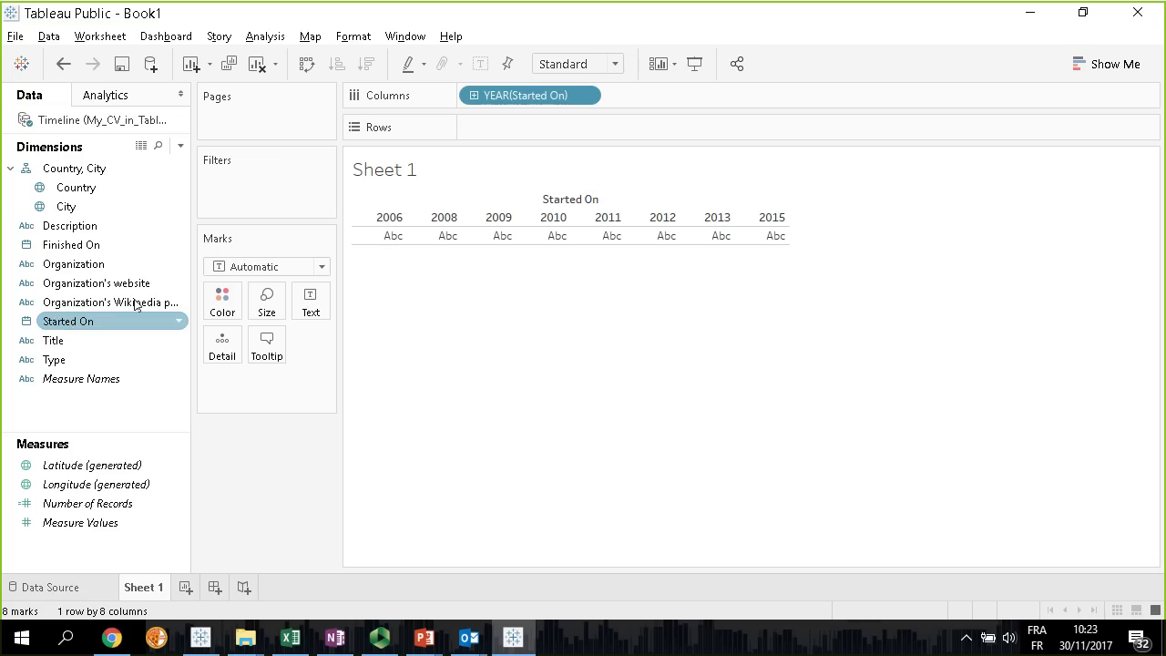
left_click(321, 266)
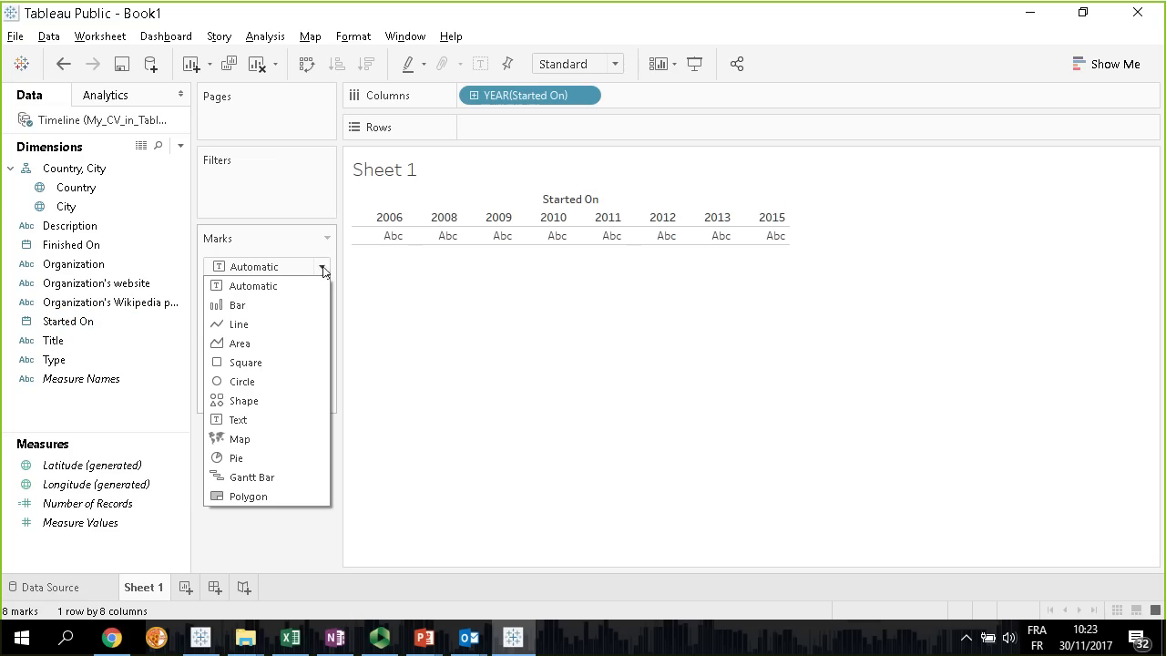
left_click(267, 475)
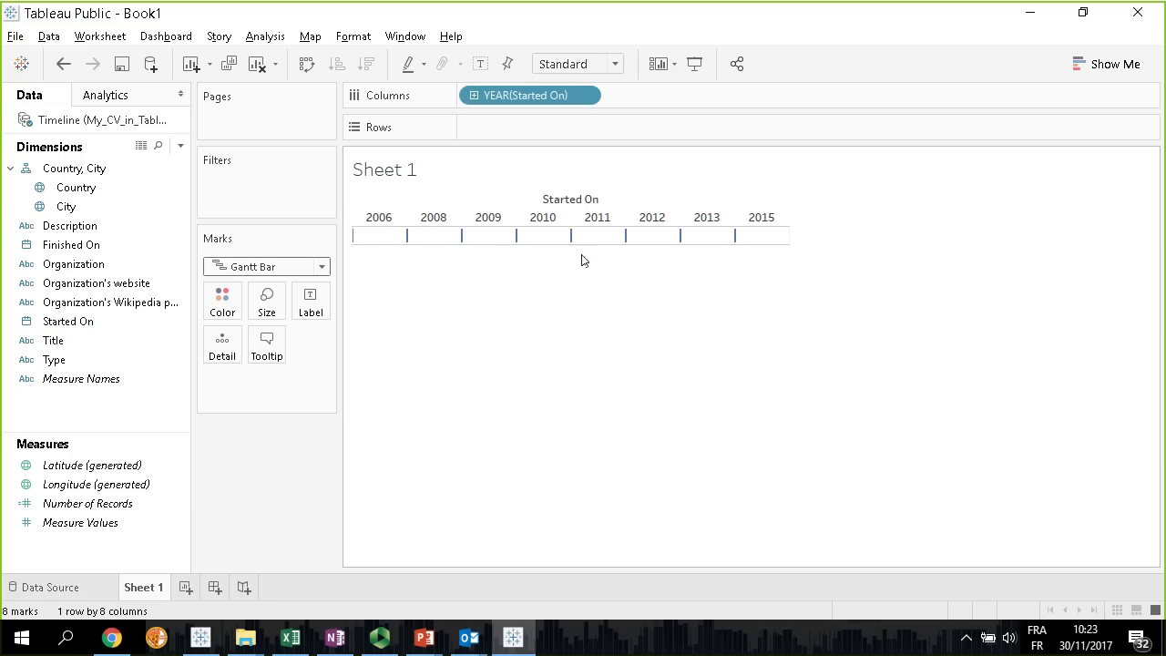
Try Finished On in the columns and as the mark color, undoing each attempt
left_click(69, 245)
double_click(69, 245)
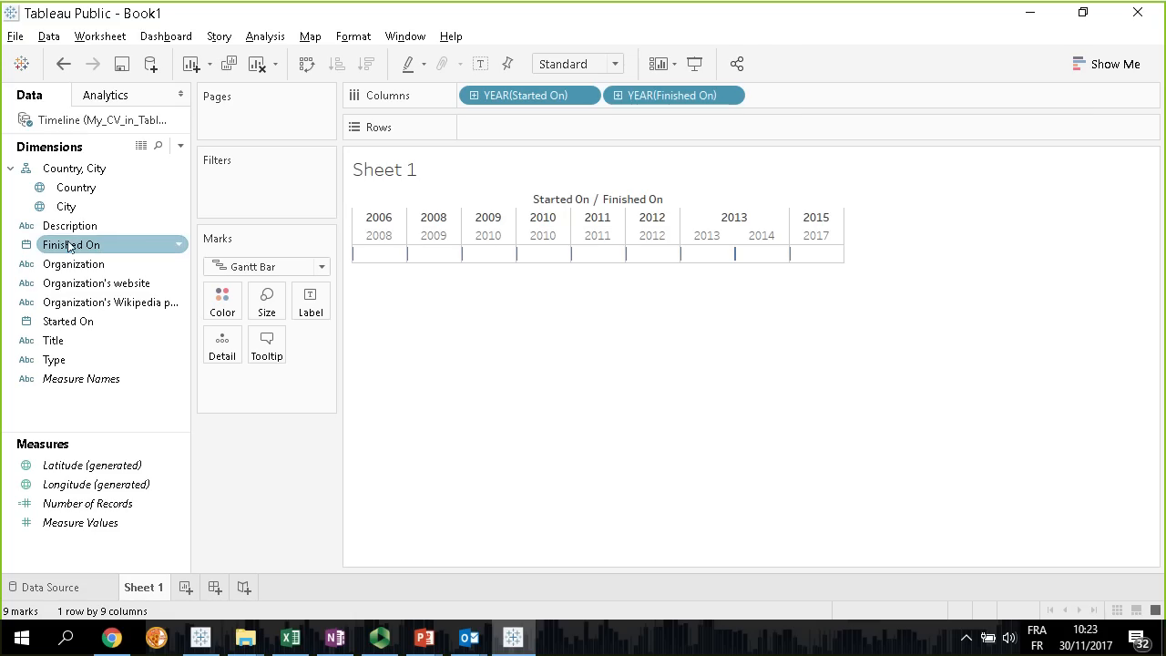
left_click(63, 63)
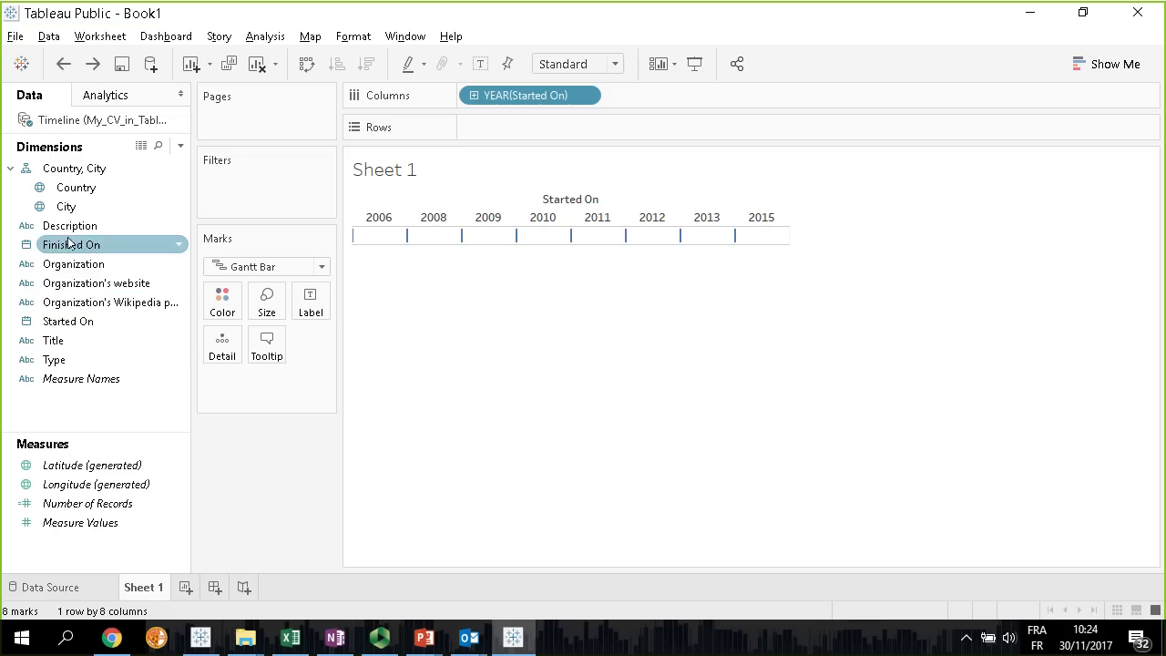
left_click_drag(69, 245, 228, 310)
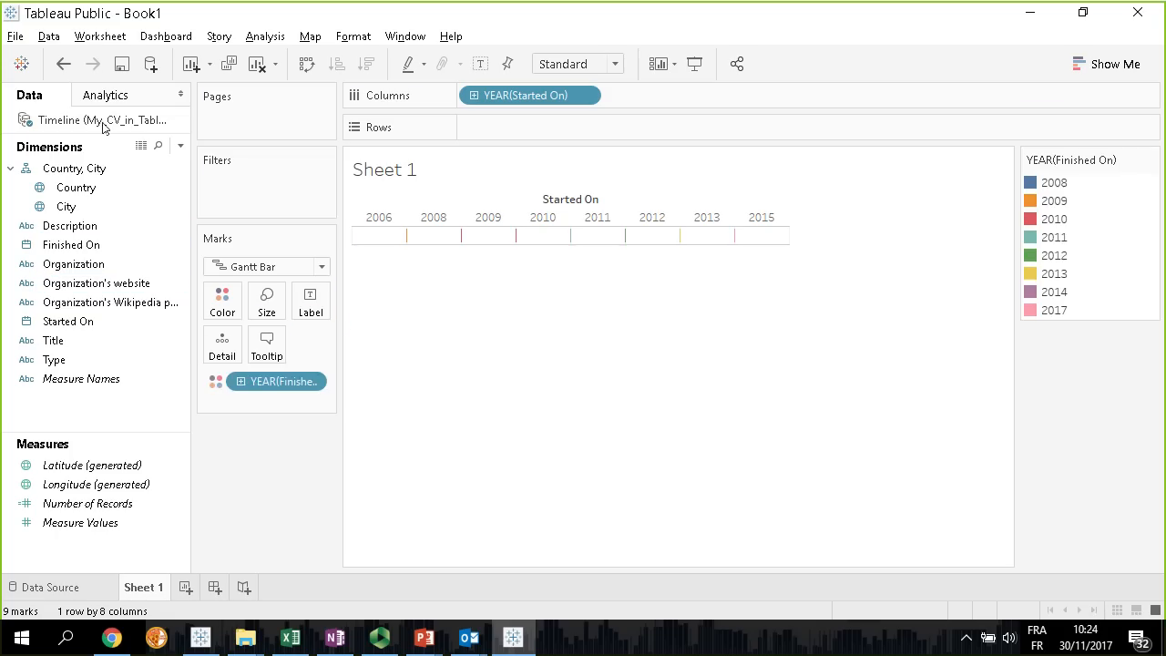
left_click(63, 64)
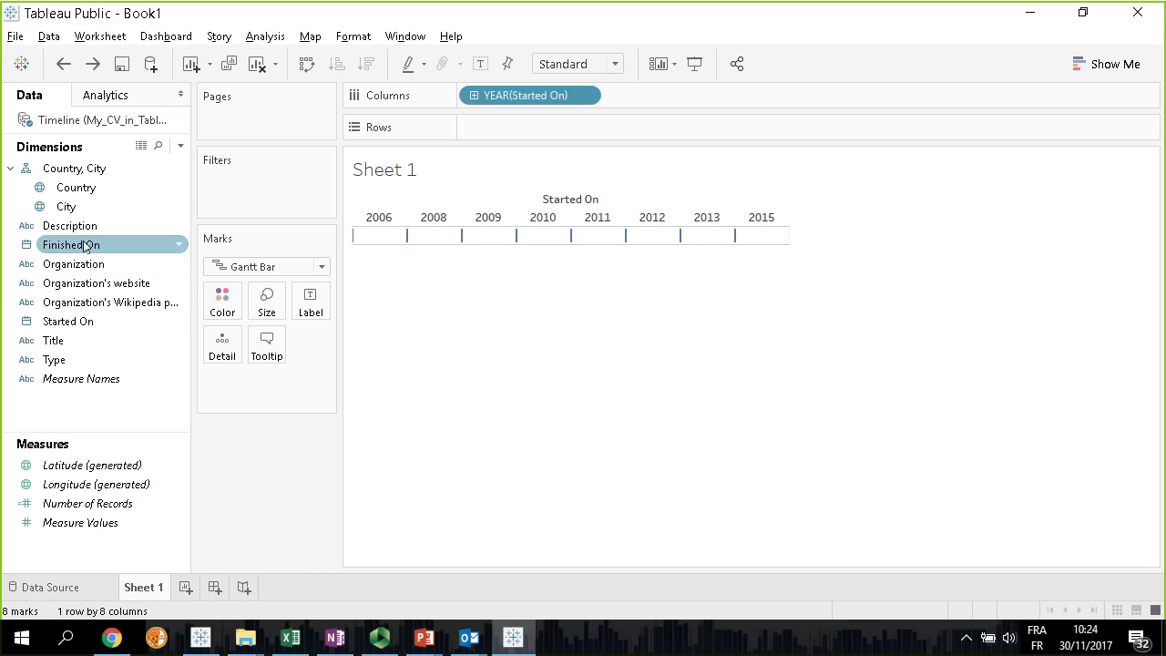
Create a calculated field named "Dureation of experience"
right_click(64, 405)
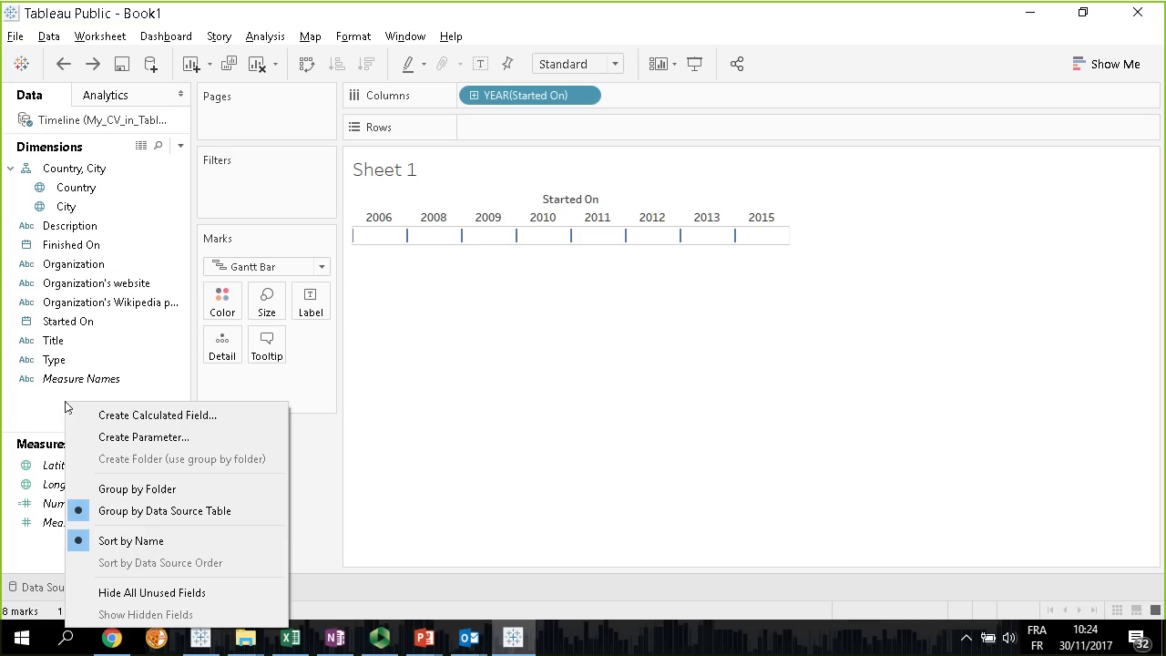
left_click(158, 416)
left_click_drag(385, 195, 476, 279)
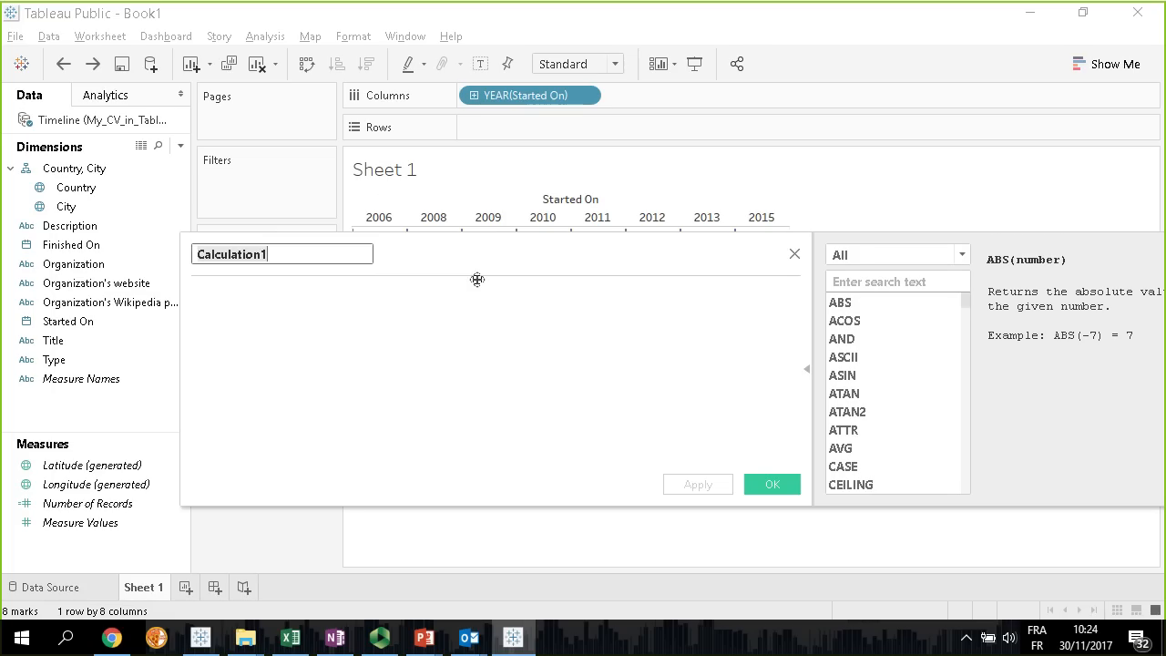
key("BackSpace")
type("Dureation of experience")
key("Tab")
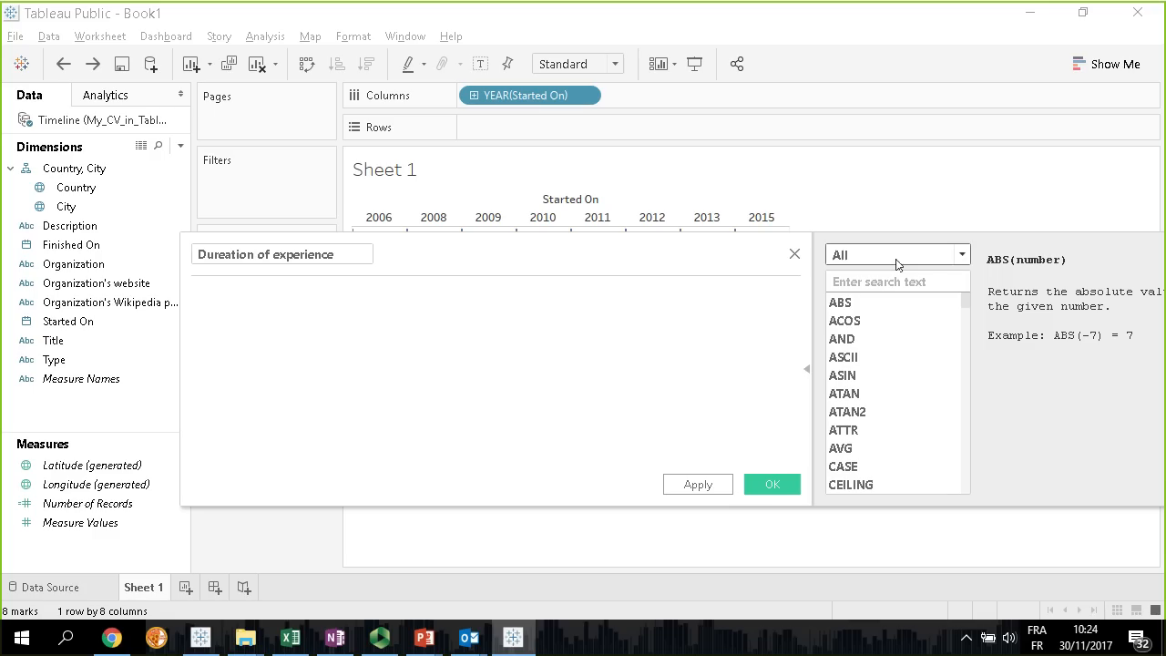
Limit the function list to Date functions and look up the description of DATEDIFF
left_click(963, 256)
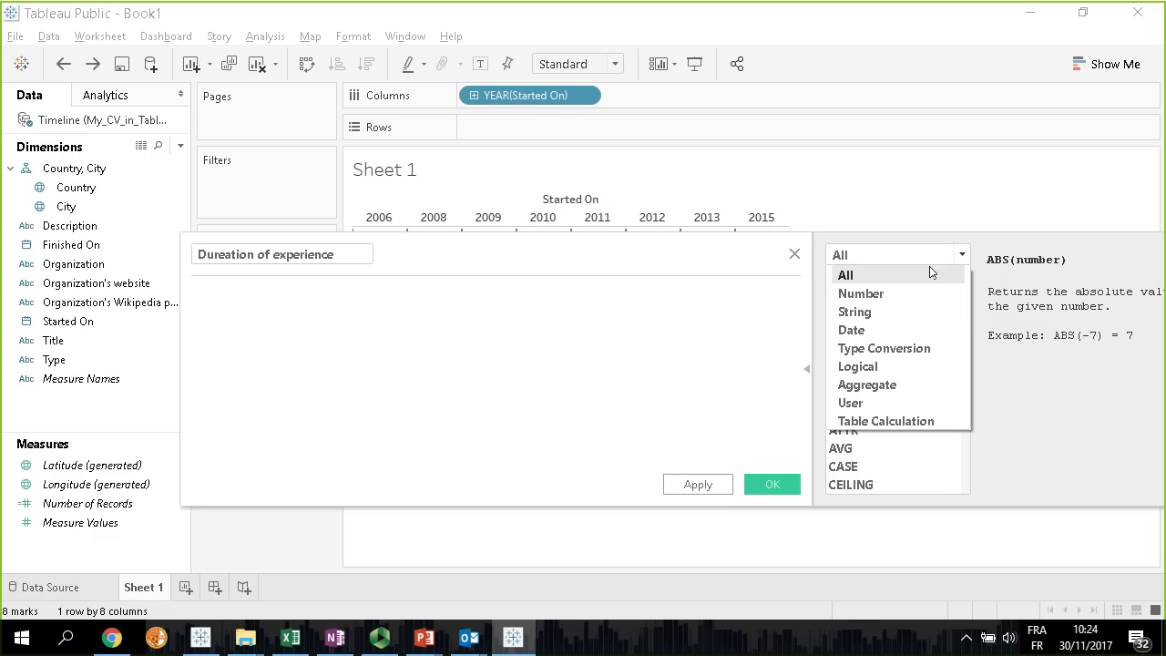
left_click(875, 332)
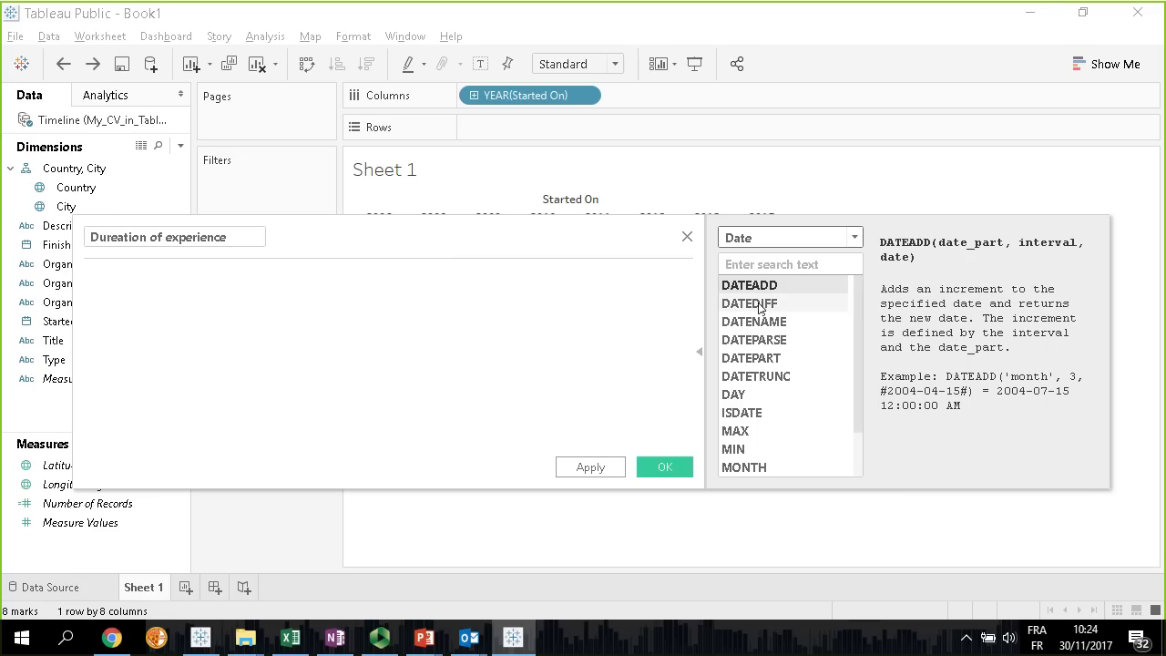
left_click(761, 308)
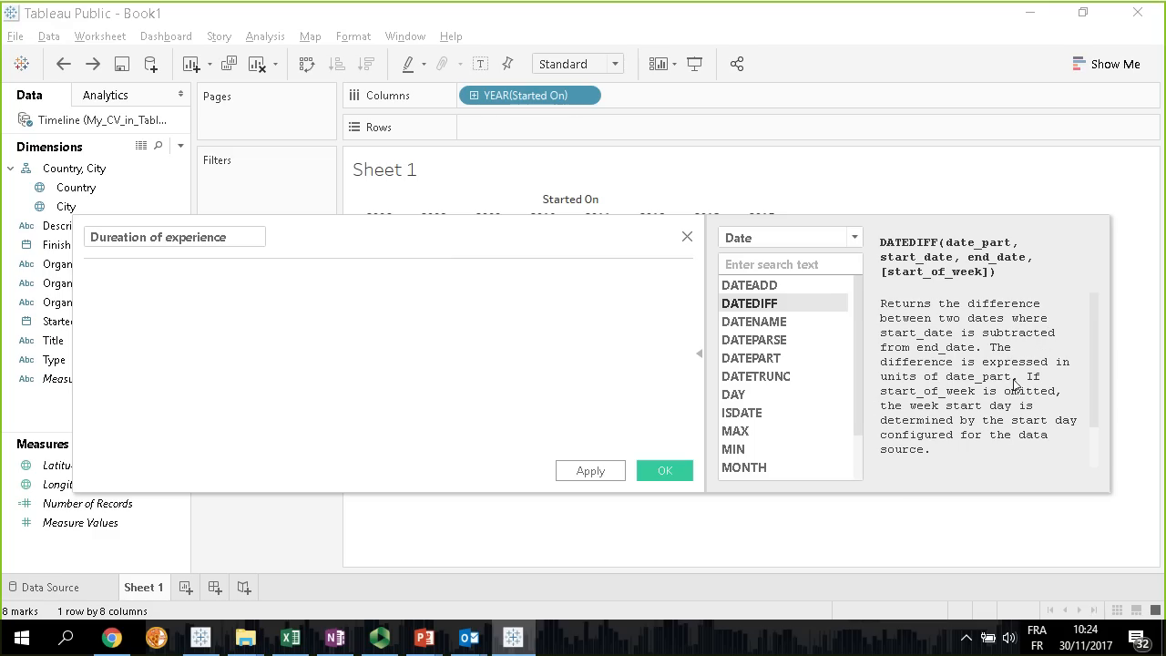
Begin the formula with the DATEDIFF function, using 'day' as the date part
left_click(181, 288)
type("datediff")
key("Return")
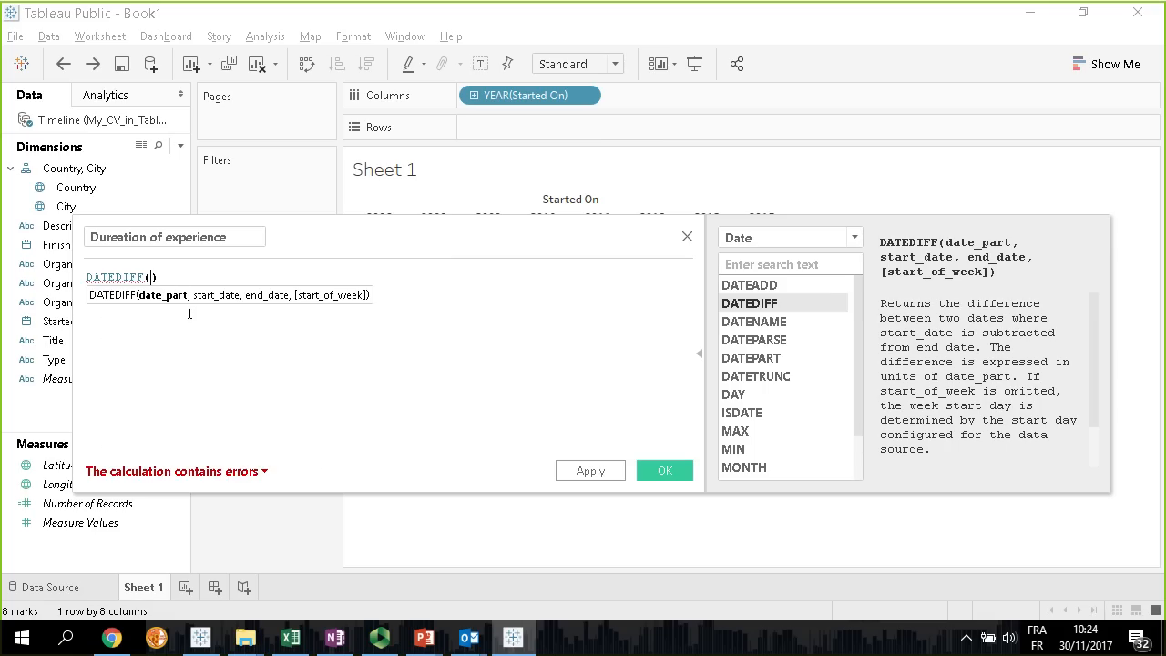
type("'")
scroll(975, 444, "down", 2)
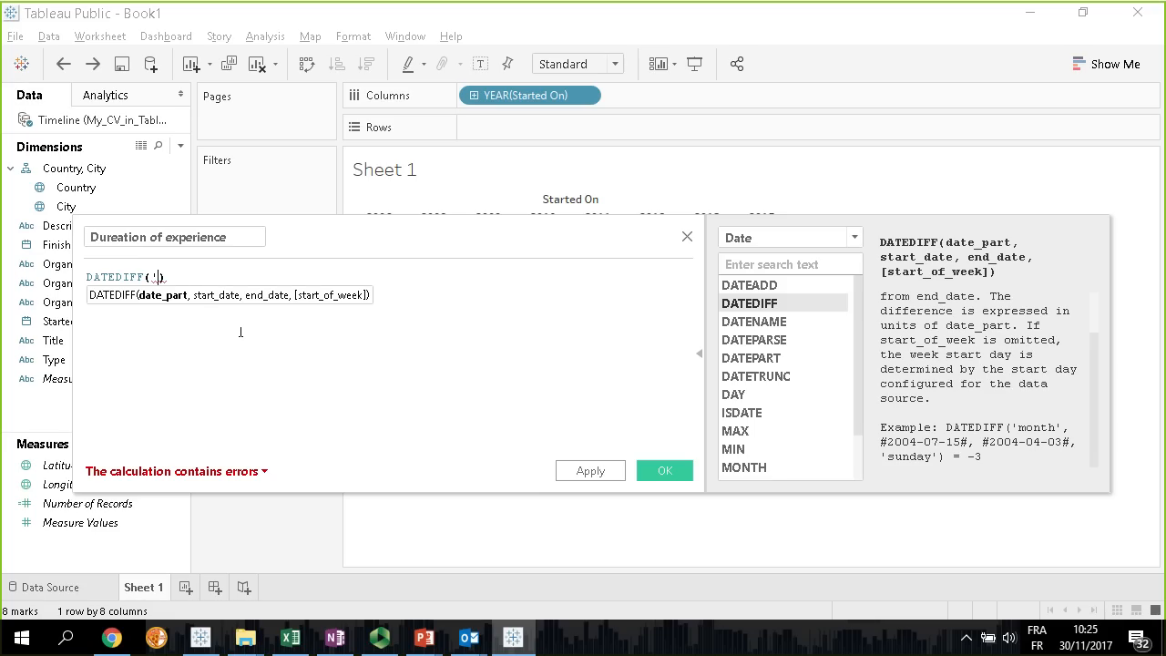
type("day")
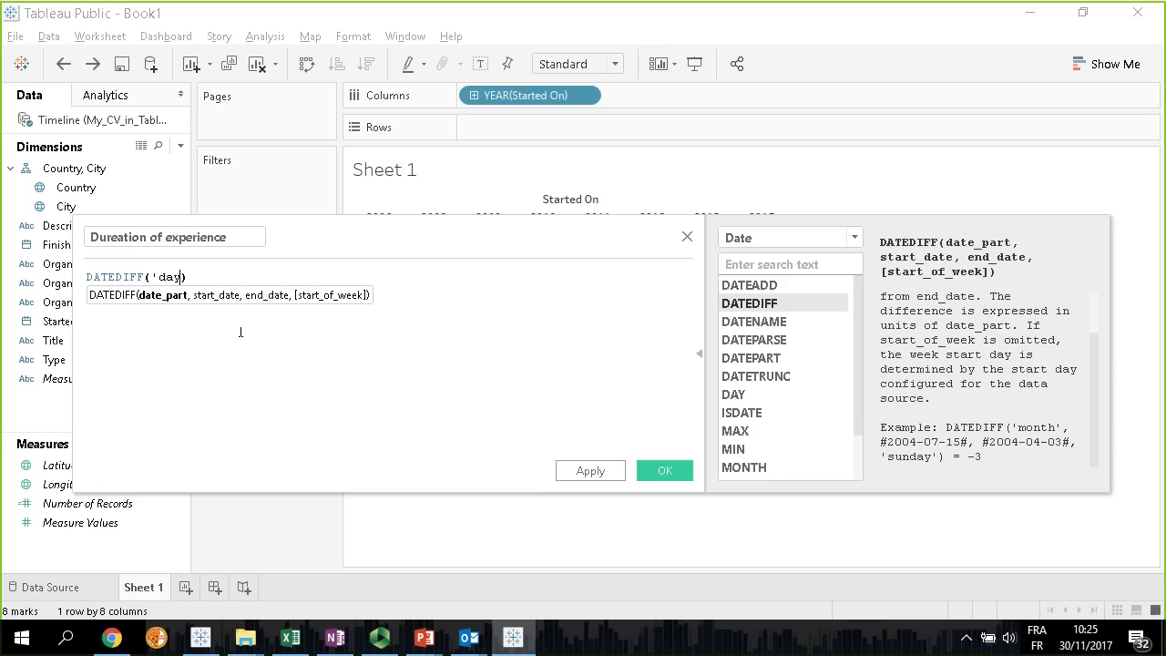
type("'")
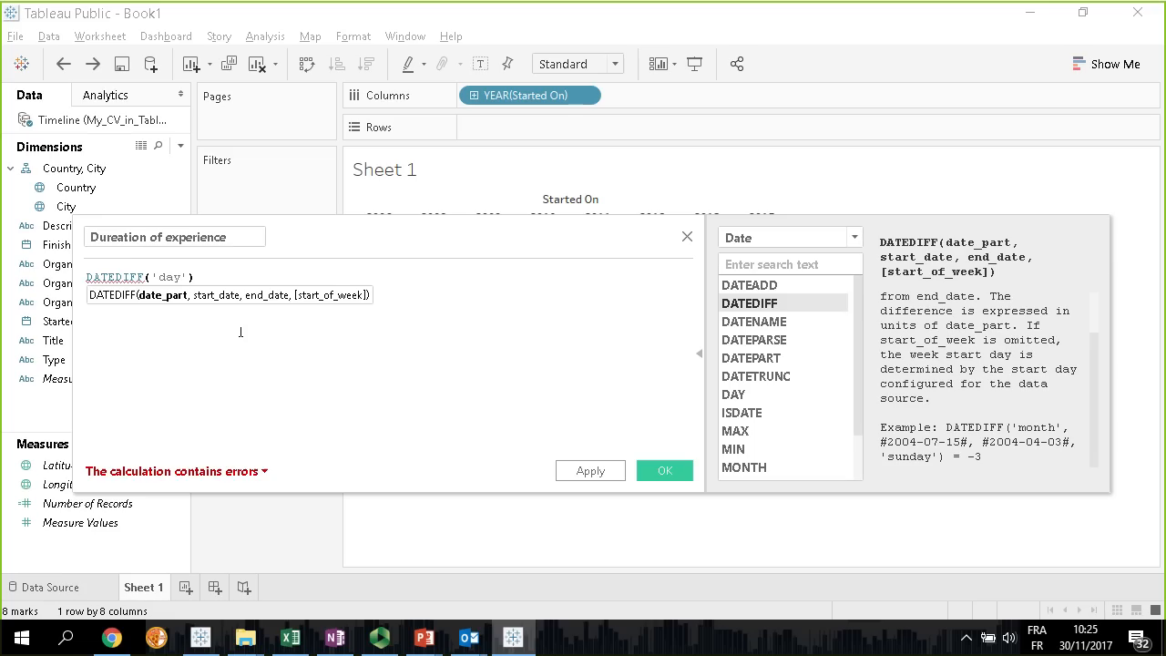
type(",")
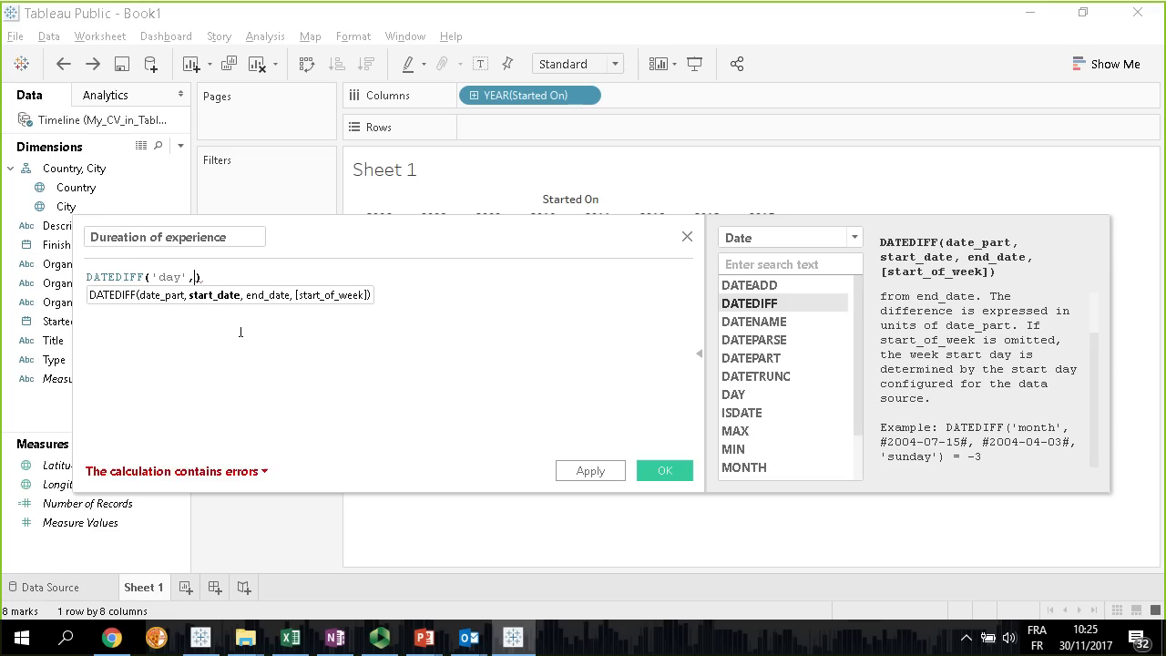
type("start")
Complete the DATEDIFF formula with [Started On] as start date and [Finished On] as end date, and save the calculated field
key("Return")
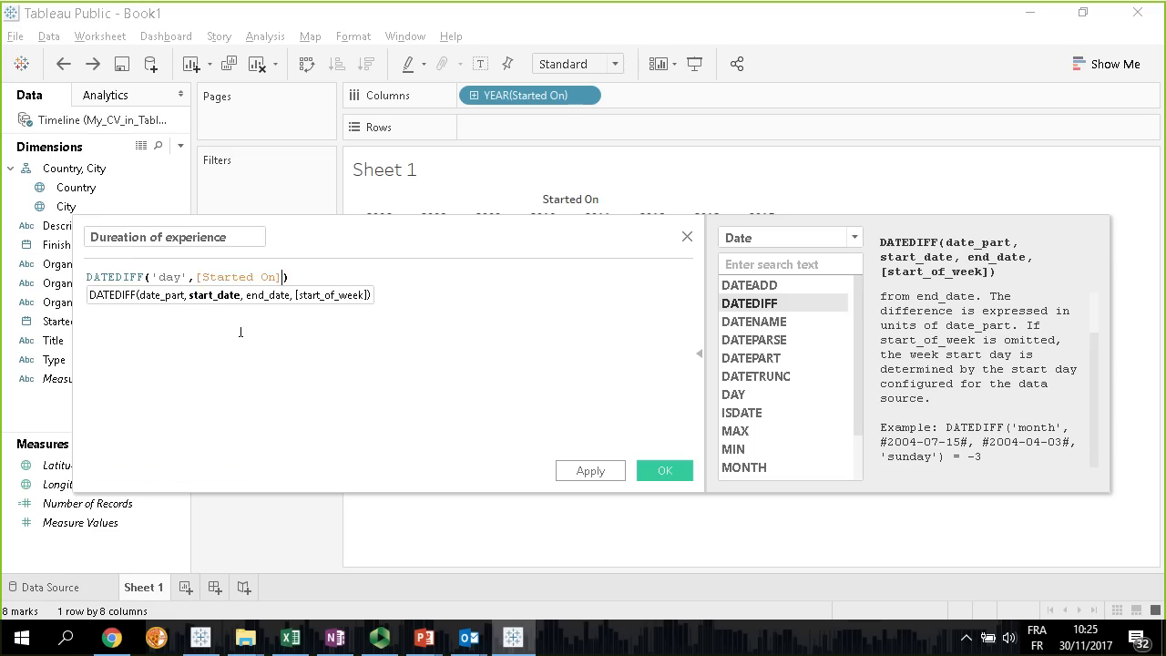
type(",")
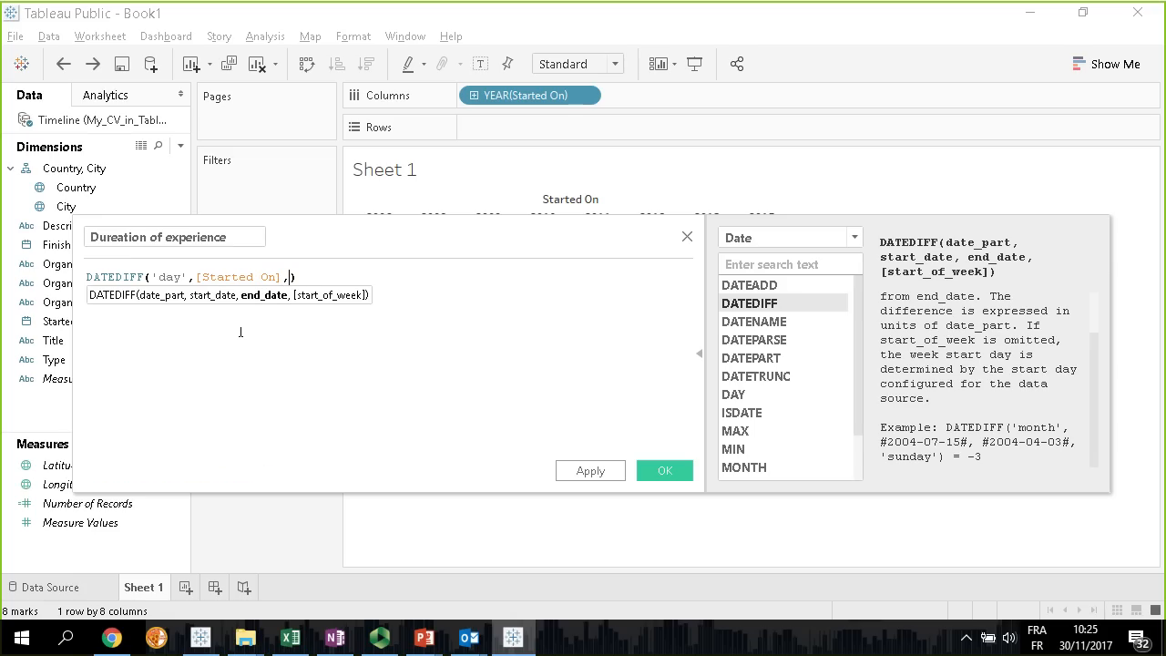
type("finis")
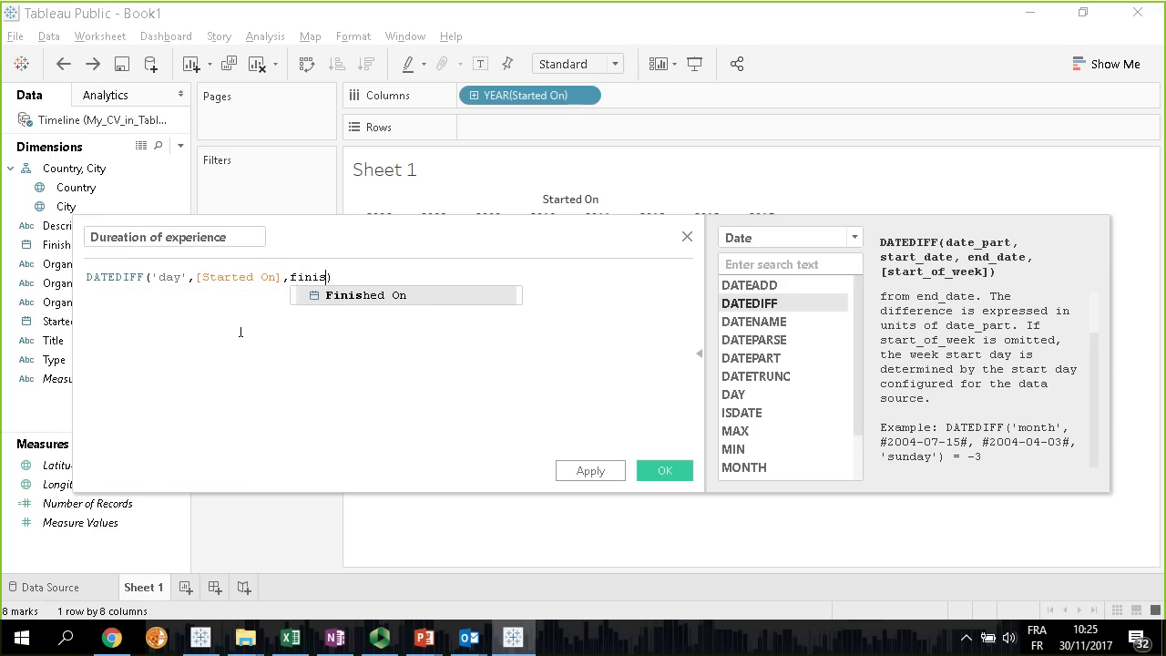
key("Return")
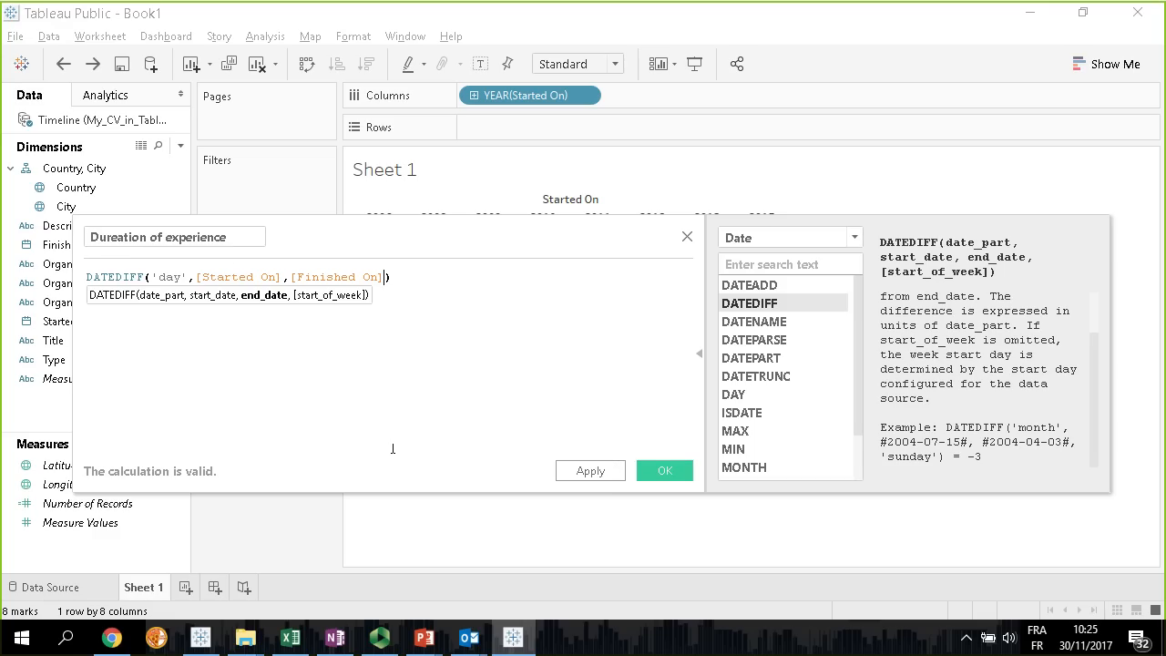
left_click(665, 471)
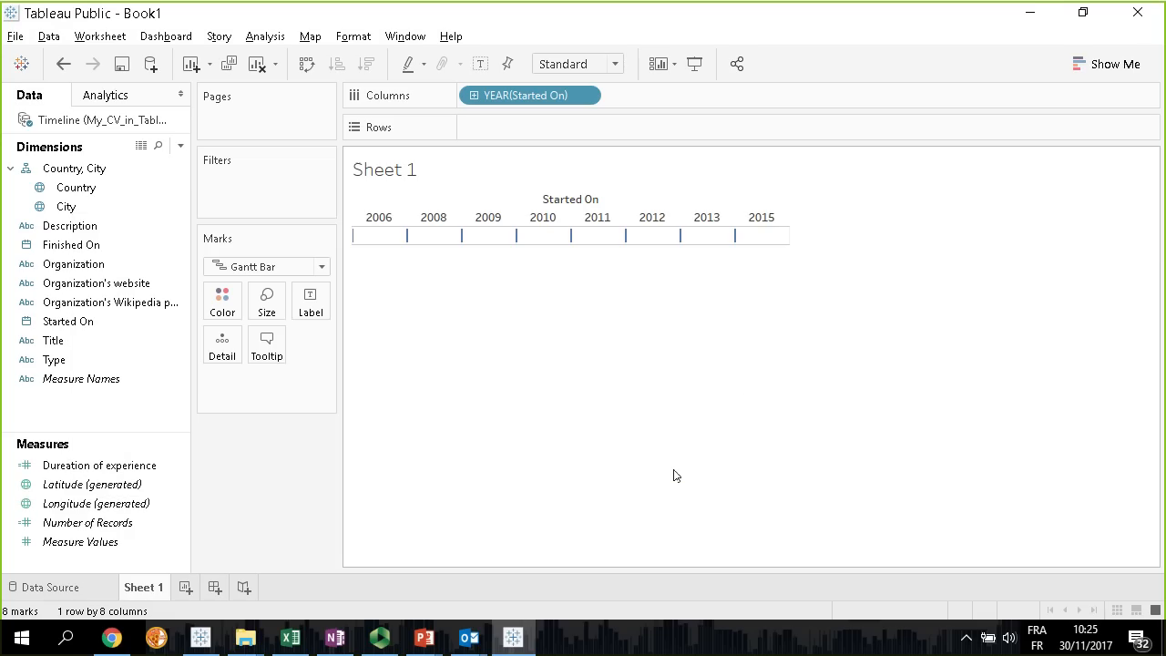
Edit the new calculated field to correct its name to "Duration of experience"
right_click(100, 467)
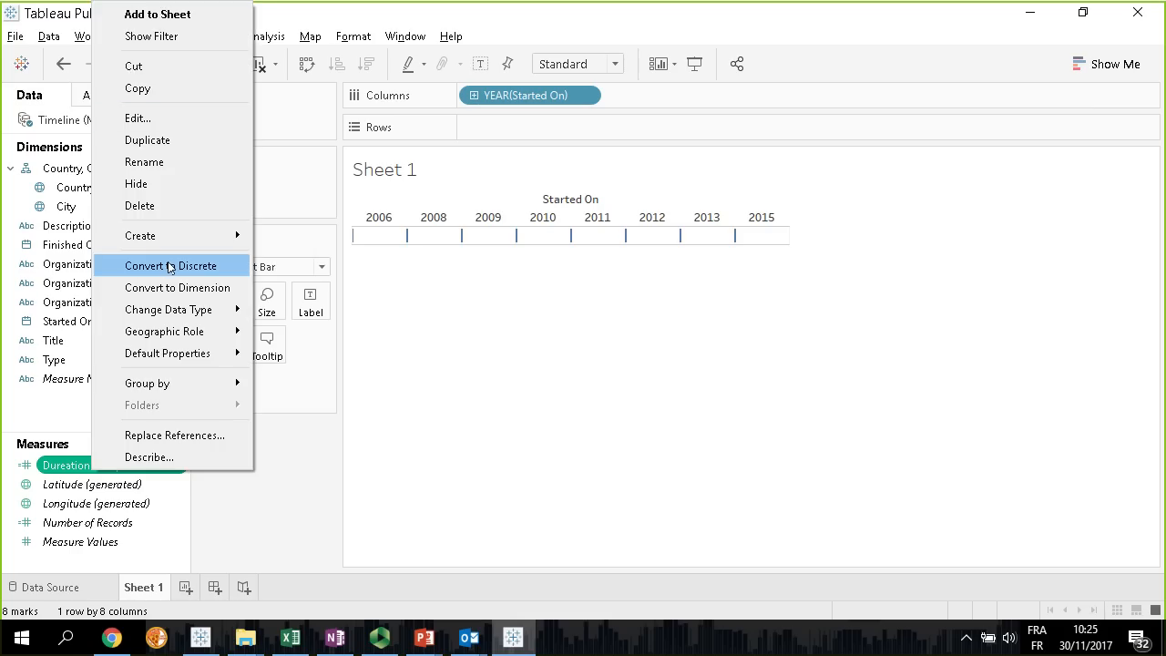
left_click(167, 117)
left_click(115, 237)
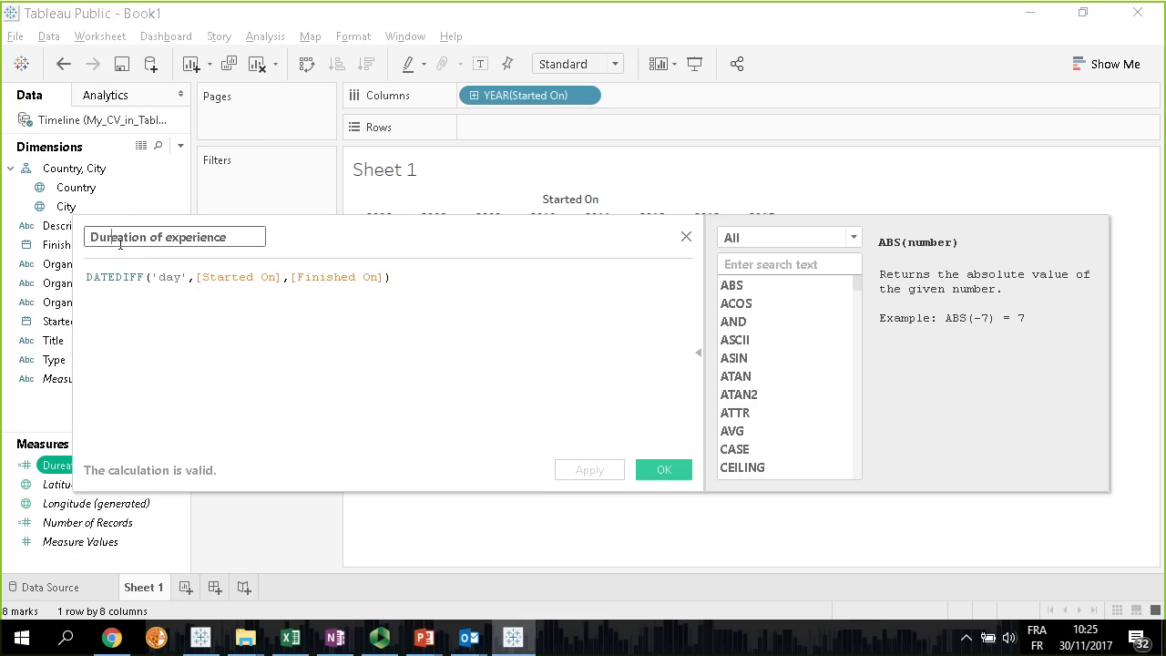
key("BackSpace")
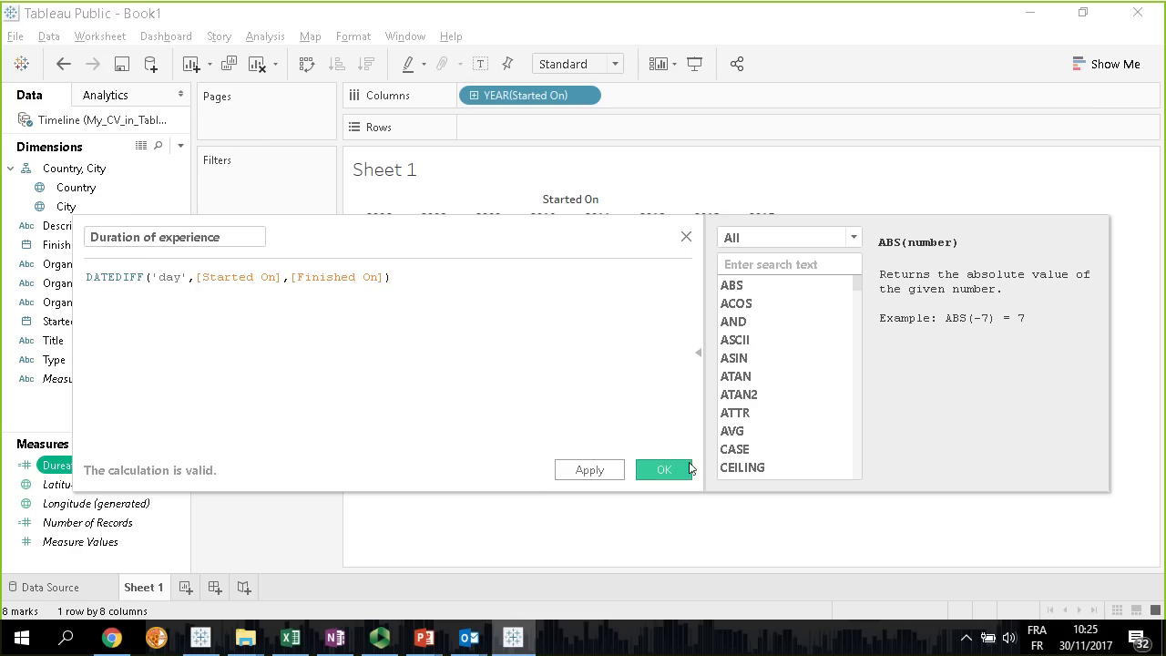
left_click(664, 470)
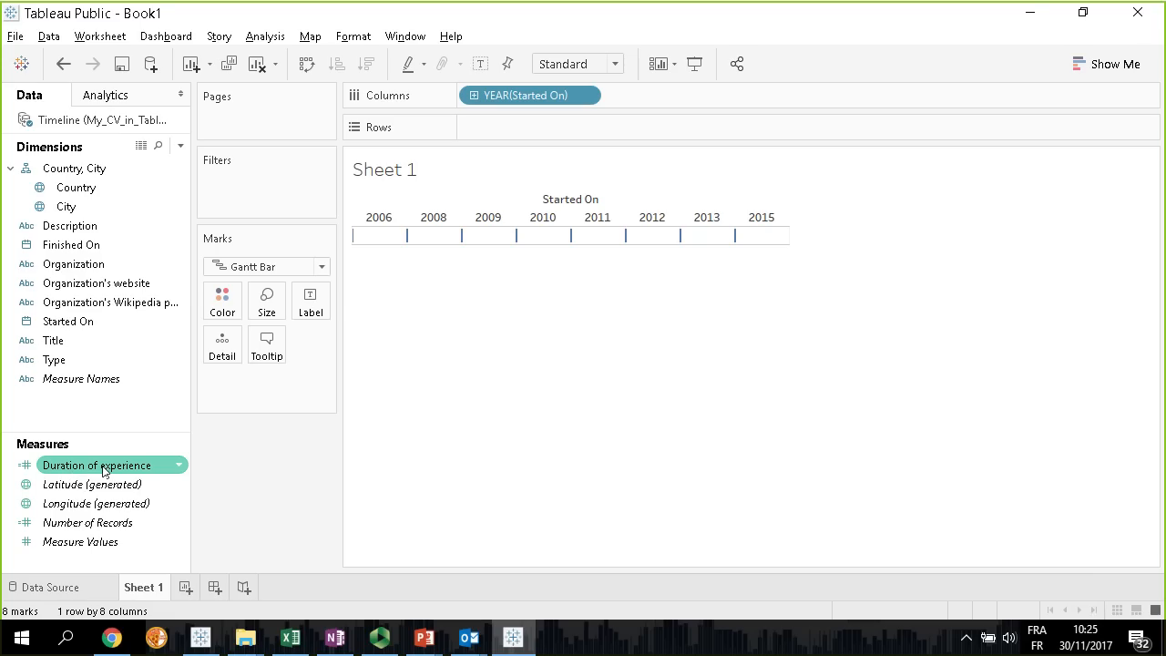
Size the Gantt bars by the Duration of experience measure
left_click(493, 250)
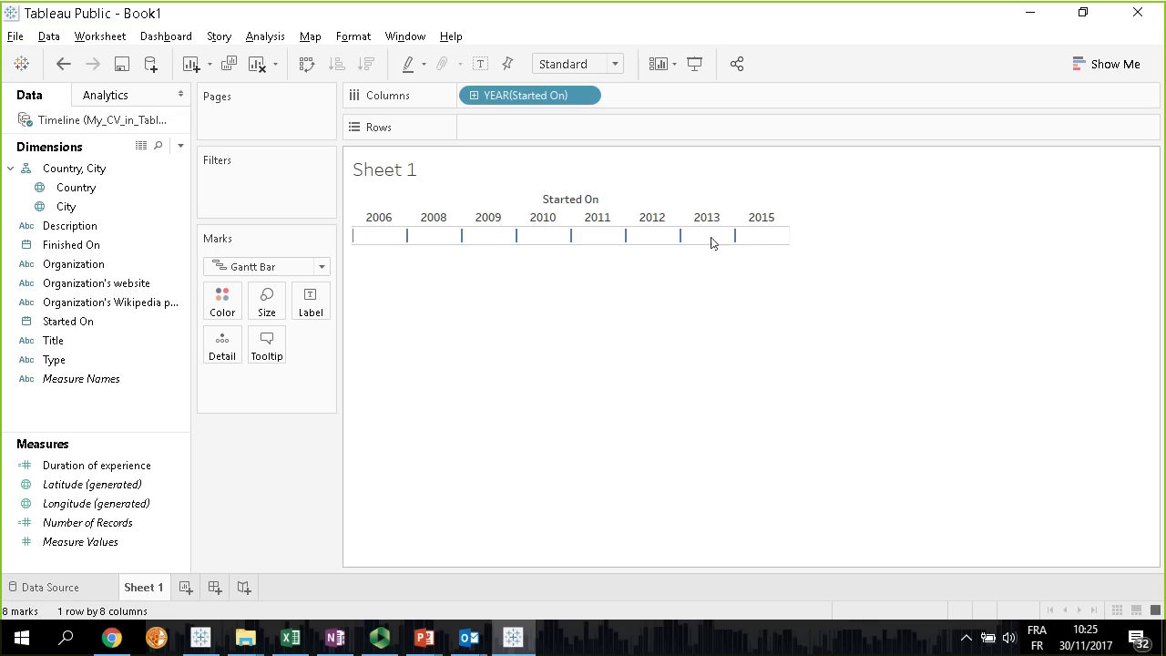
left_click(57, 466)
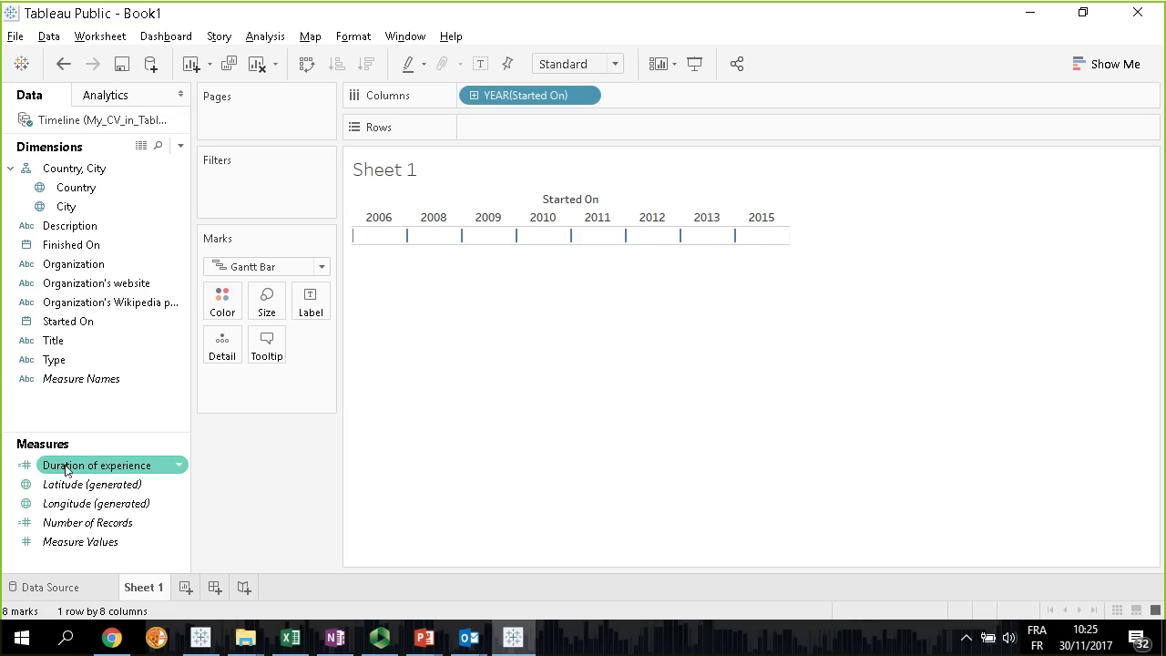
left_click_drag(78, 467, 266, 313)
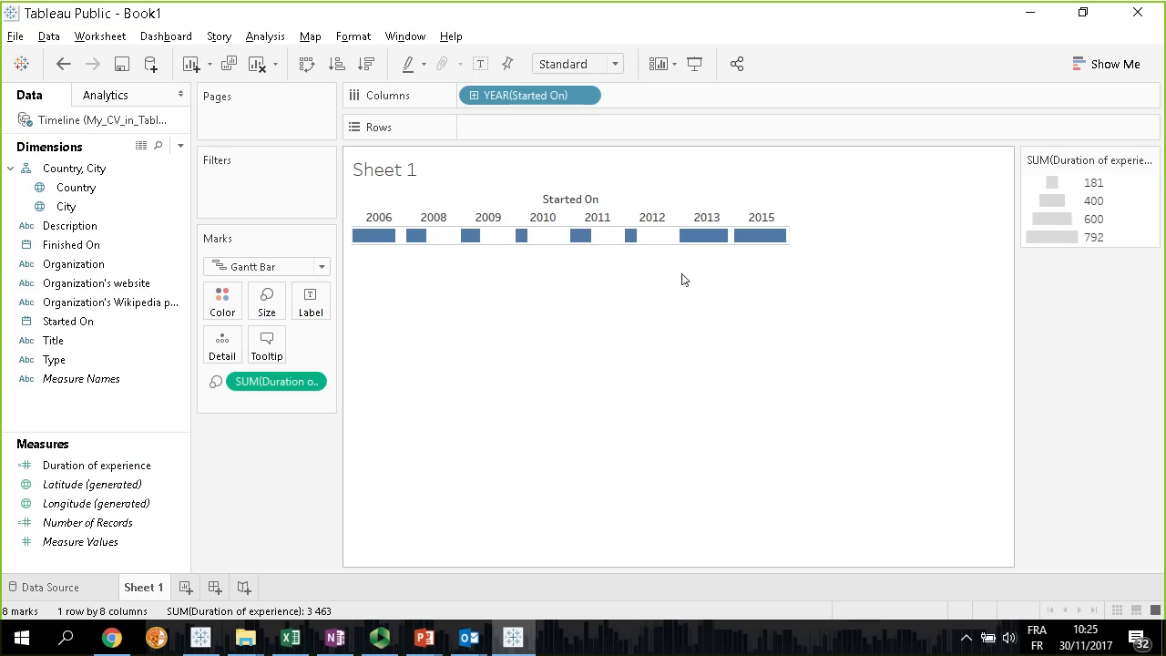
mouse_move(720, 246)
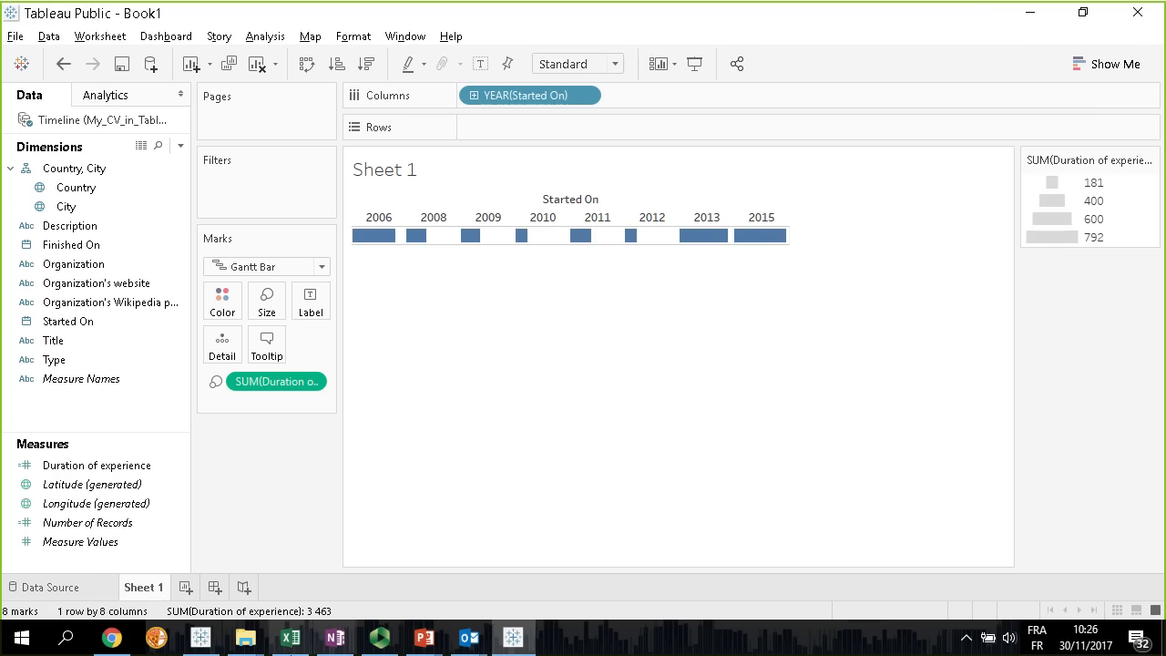
Add the Organization dimension to the Gantt bars as a detail
left_click(200, 638)
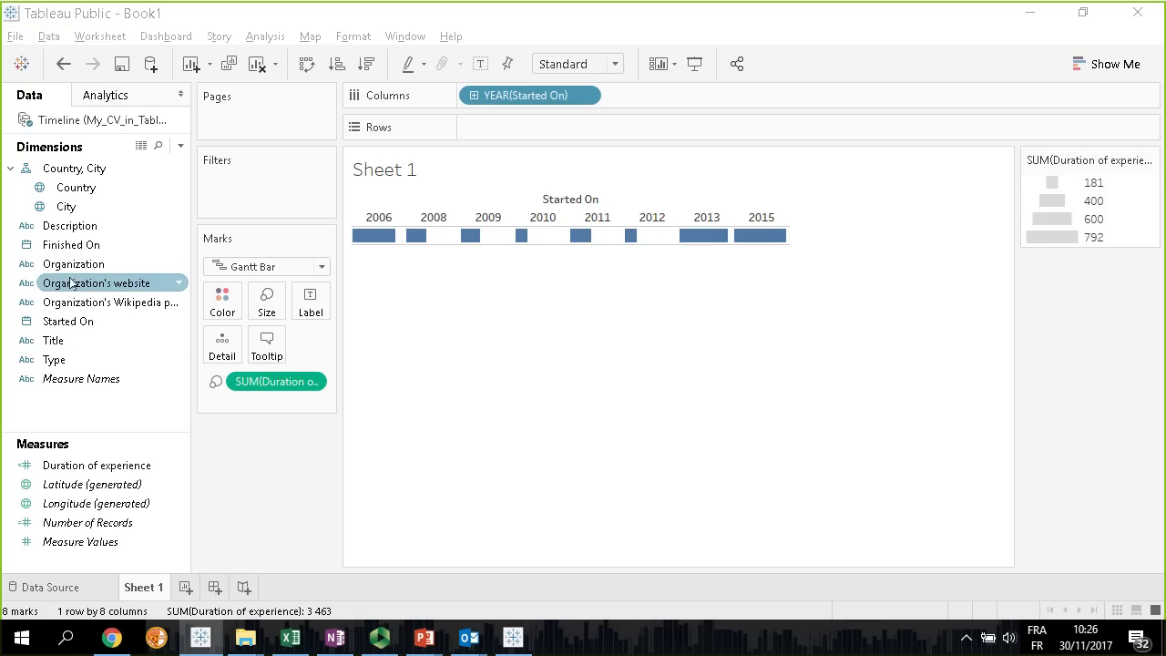
left_click_drag(74, 265, 227, 347)
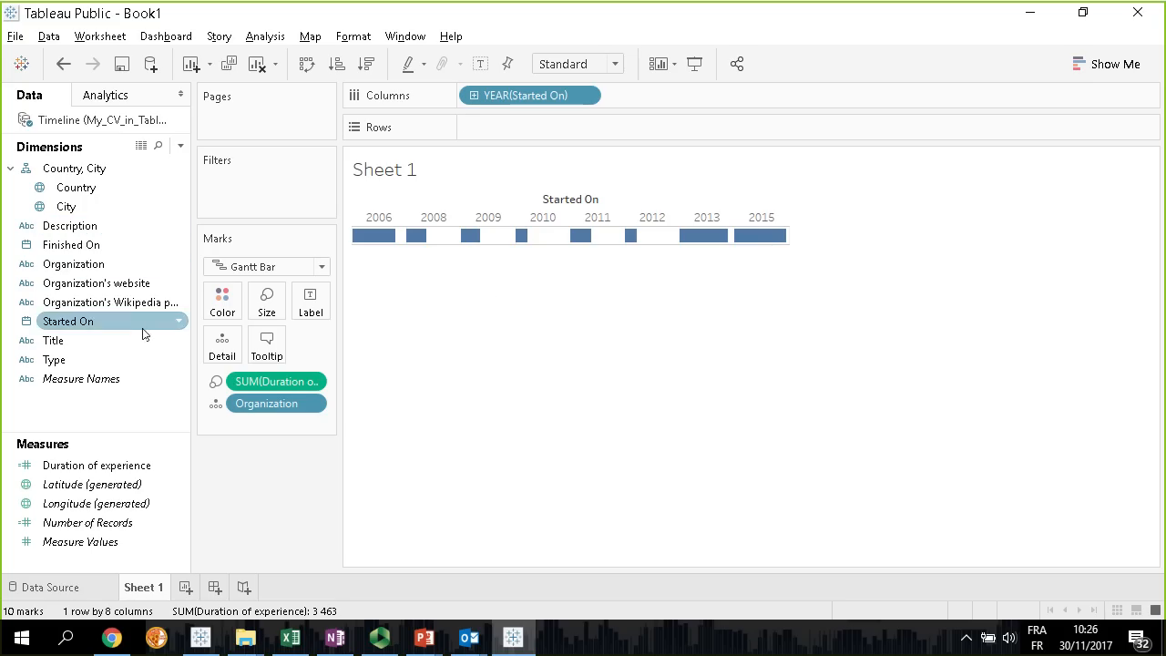
Describe the Type field with its domain members loaded, and split the timeline into rows by Type
left_click(66, 362)
right_click(67, 360)
left_click(123, 406)
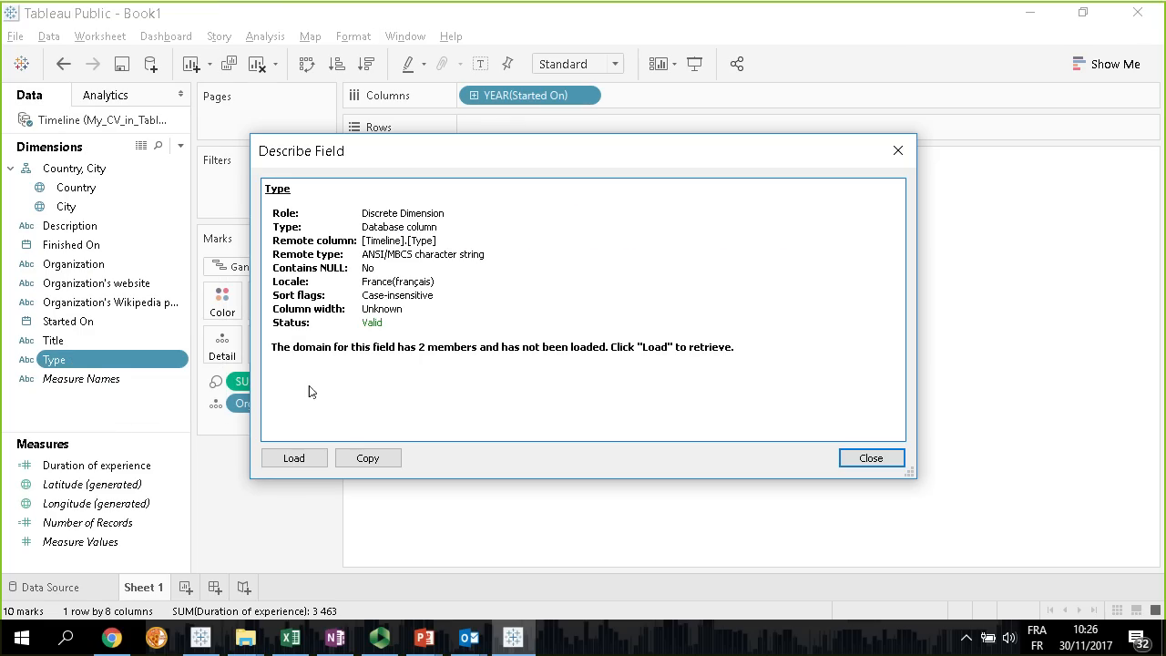
left_click(309, 456)
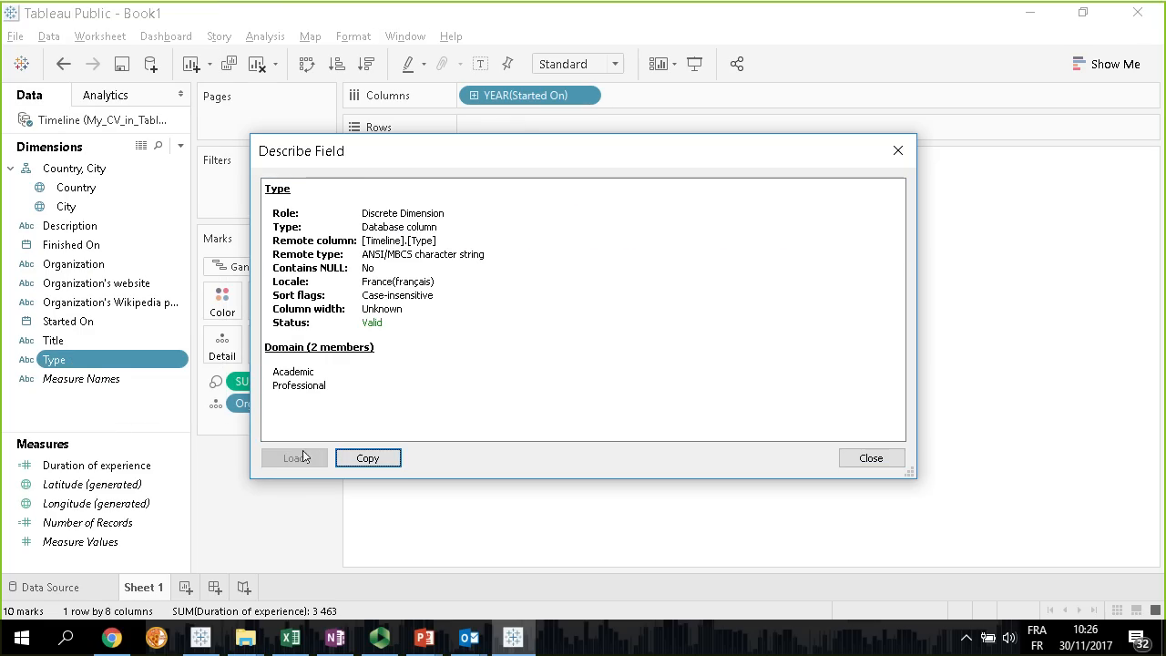
left_click(897, 150)
left_click_drag(84, 362, 508, 125)
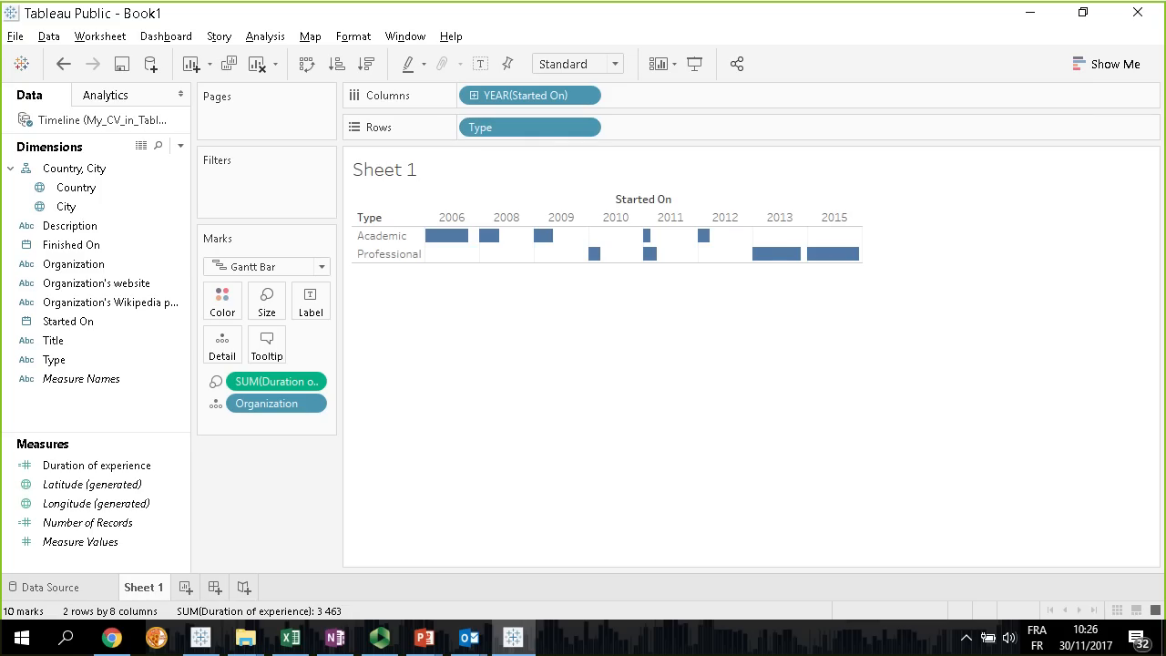
key("alt+Tab")
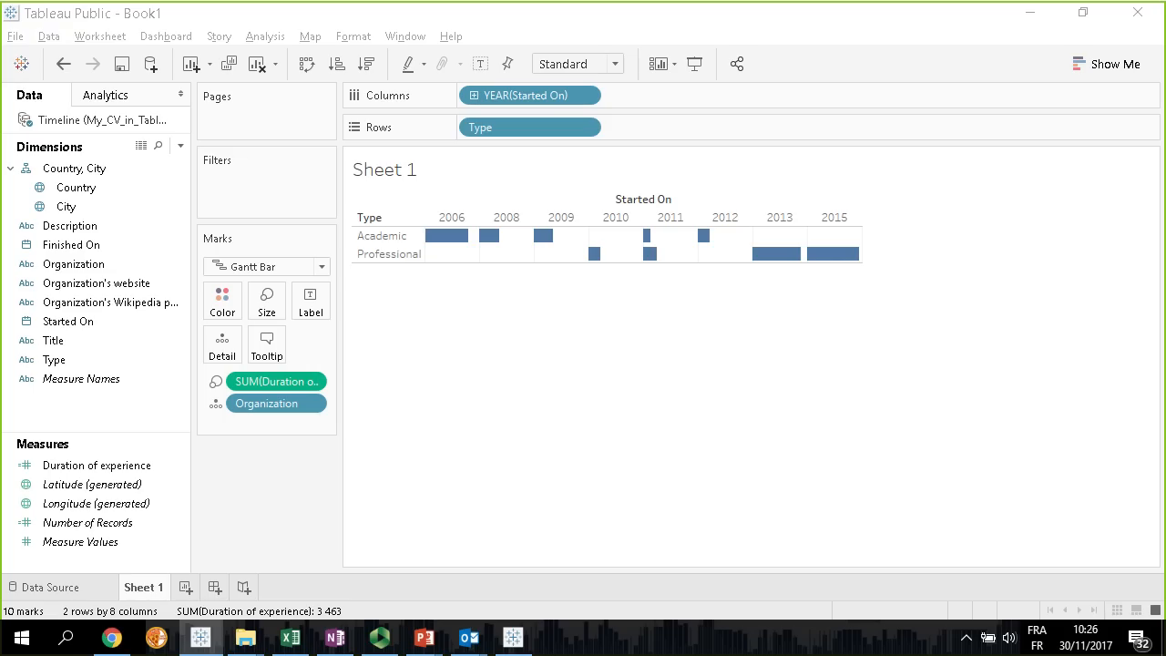
left_click(88, 375)
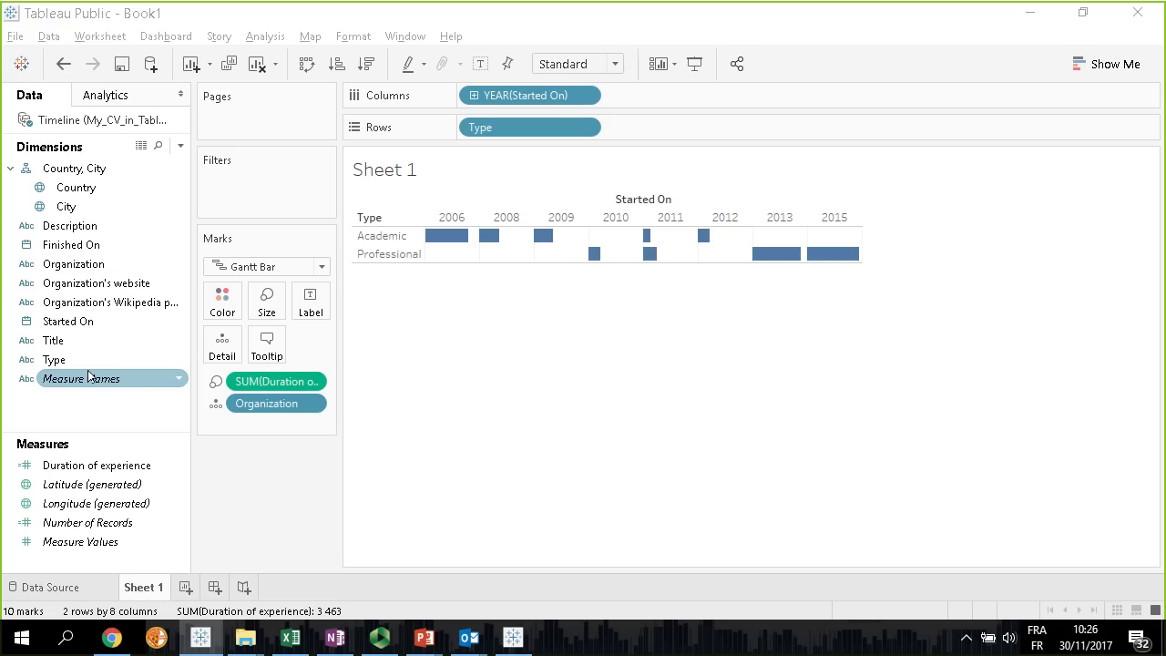
left_click(123, 226)
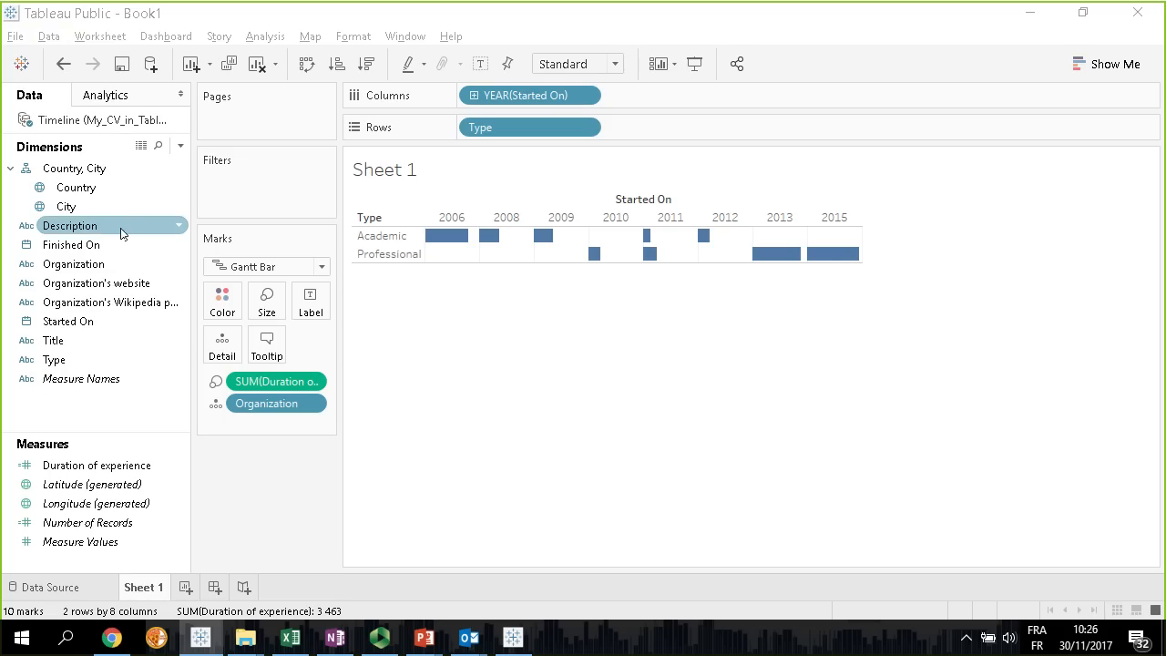
left_click(108, 360)
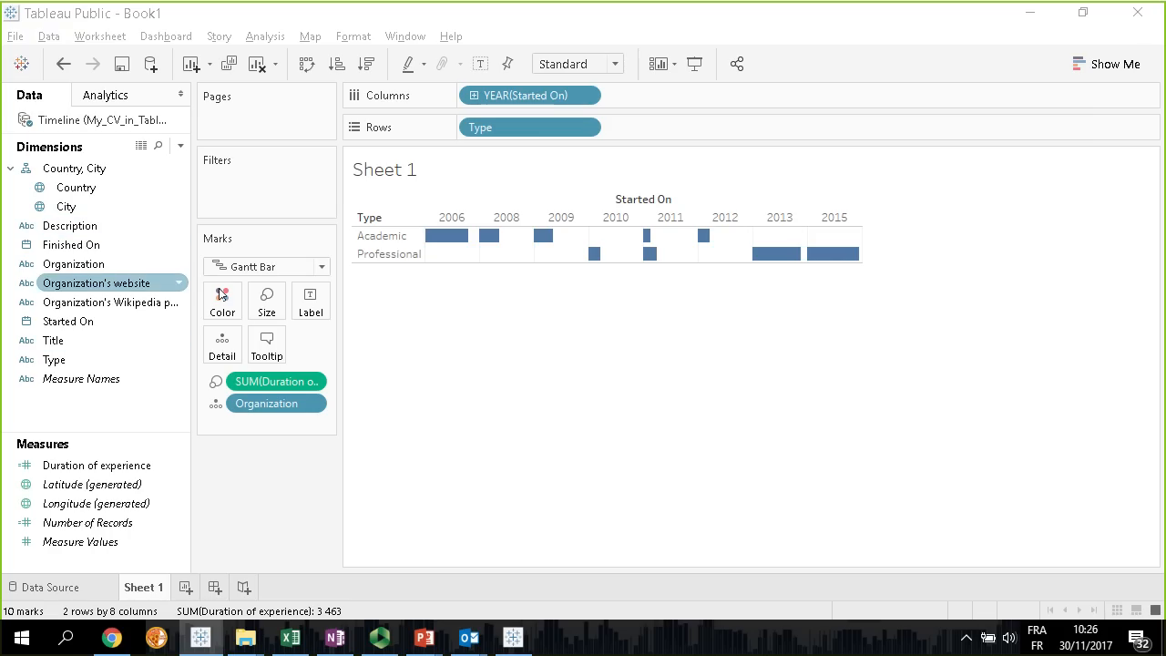
Change the Started On date in the columns from discrete years to the continuous Day level
right_click(558, 97)
left_click(457, 238)
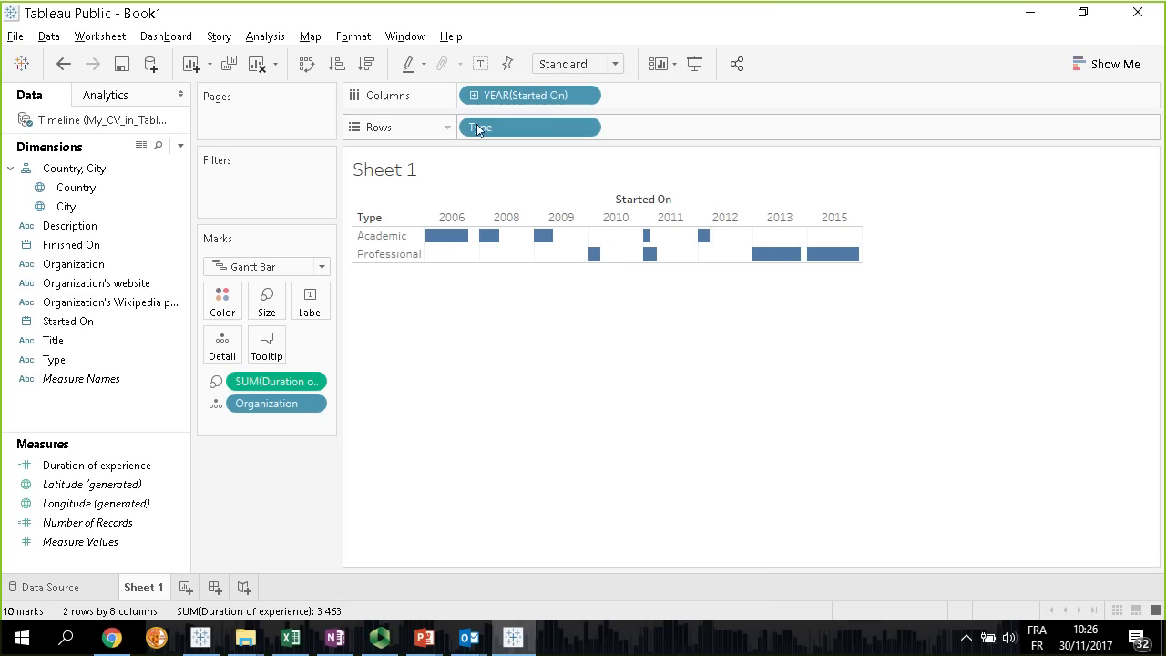
right_click(519, 97)
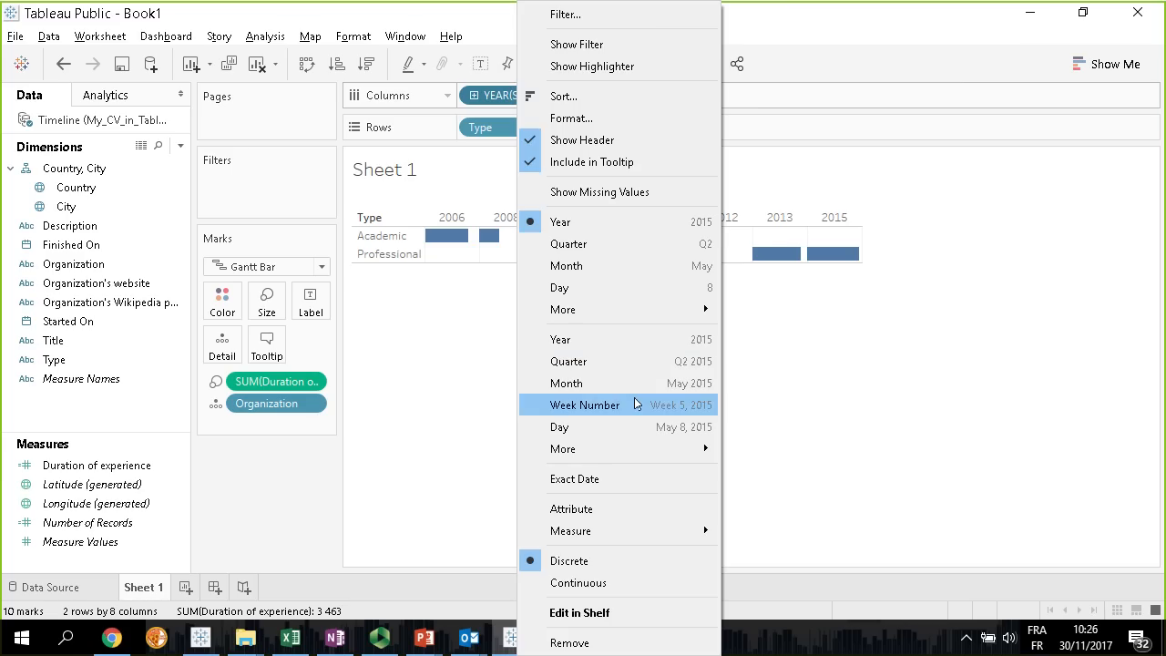
left_click(495, 97)
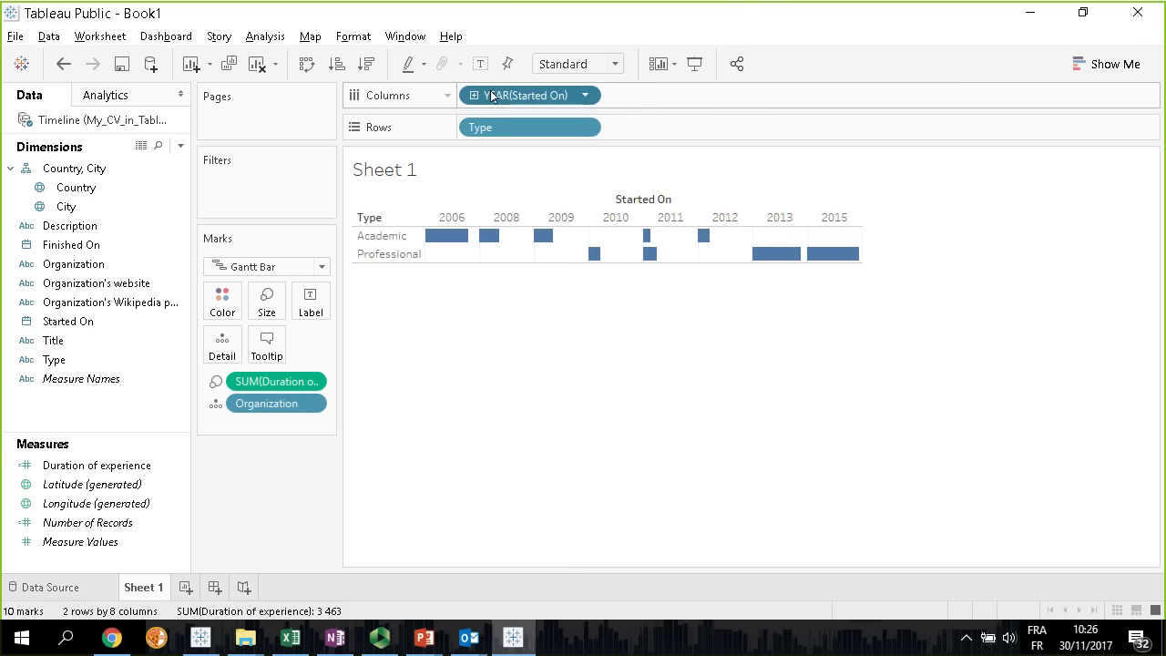
right_click(537, 100)
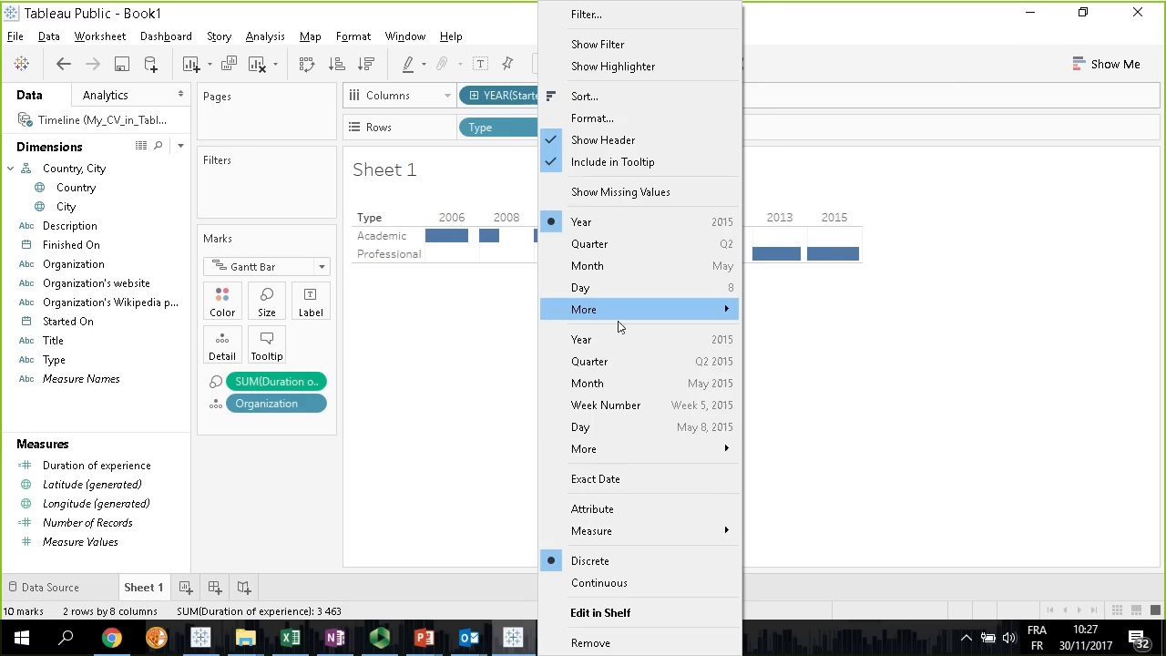
left_click(635, 426)
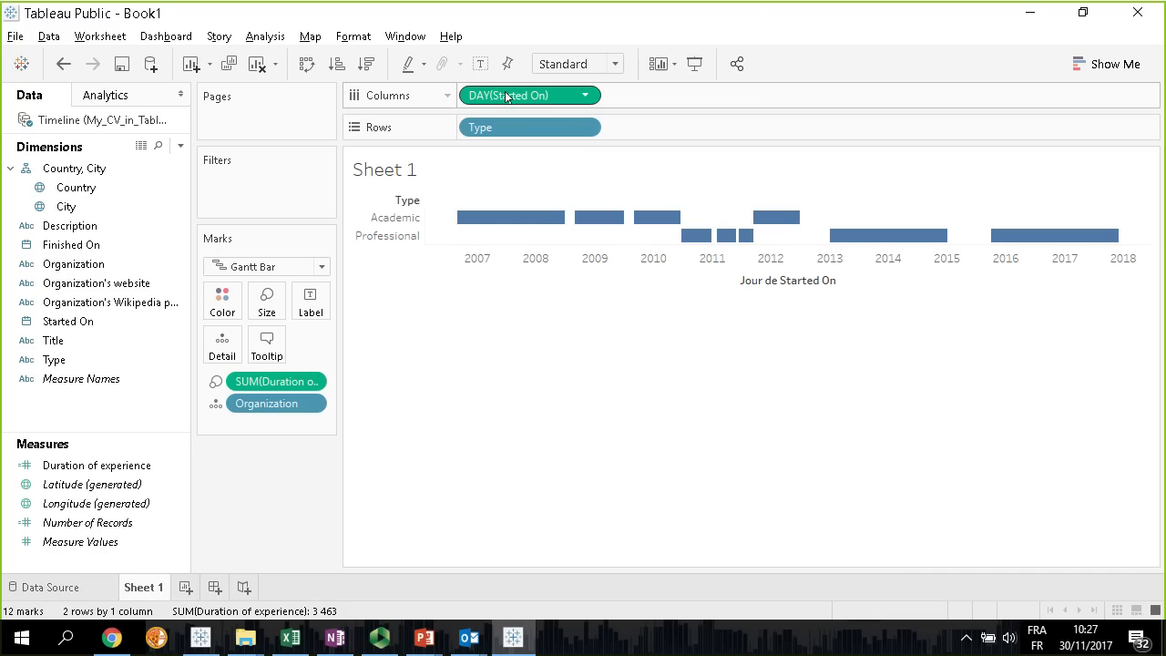
right_click(559, 99)
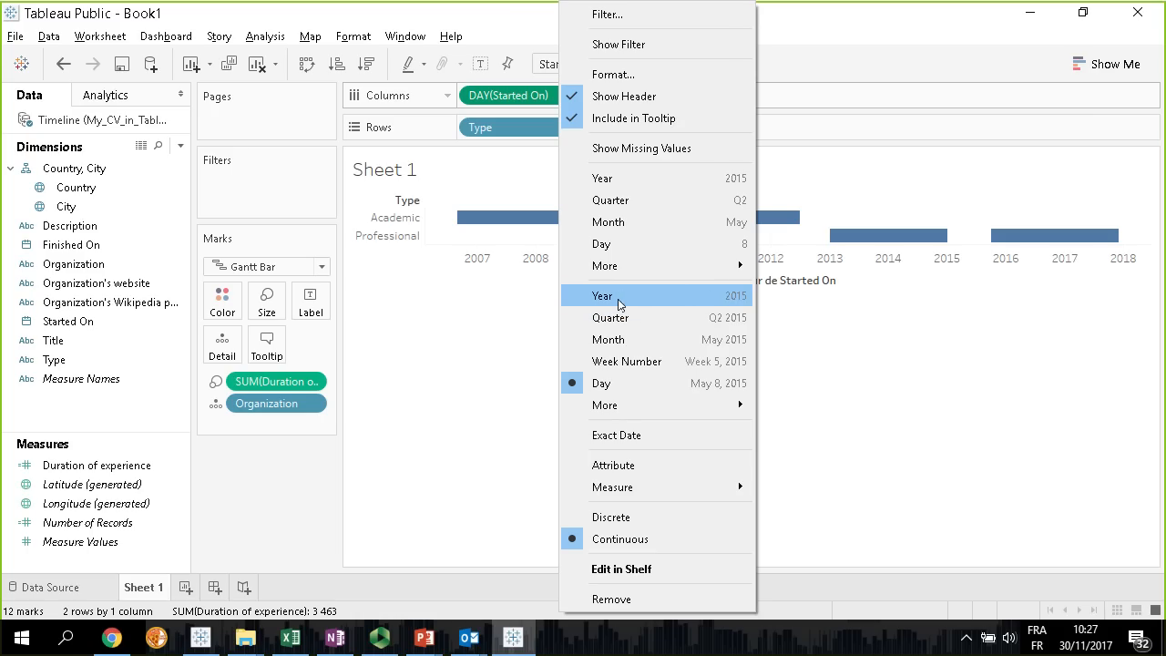
left_click(393, 320)
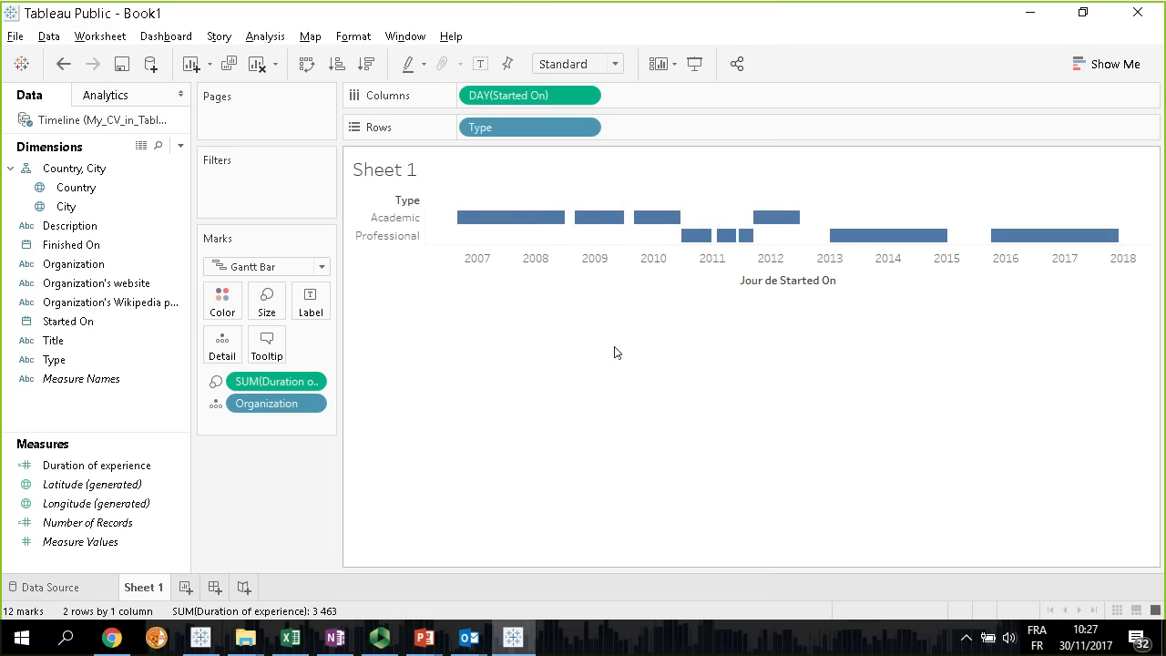
Examine the organization, start date and duration details of individual academic and professional bars on the timeline
mouse_move(522, 226)
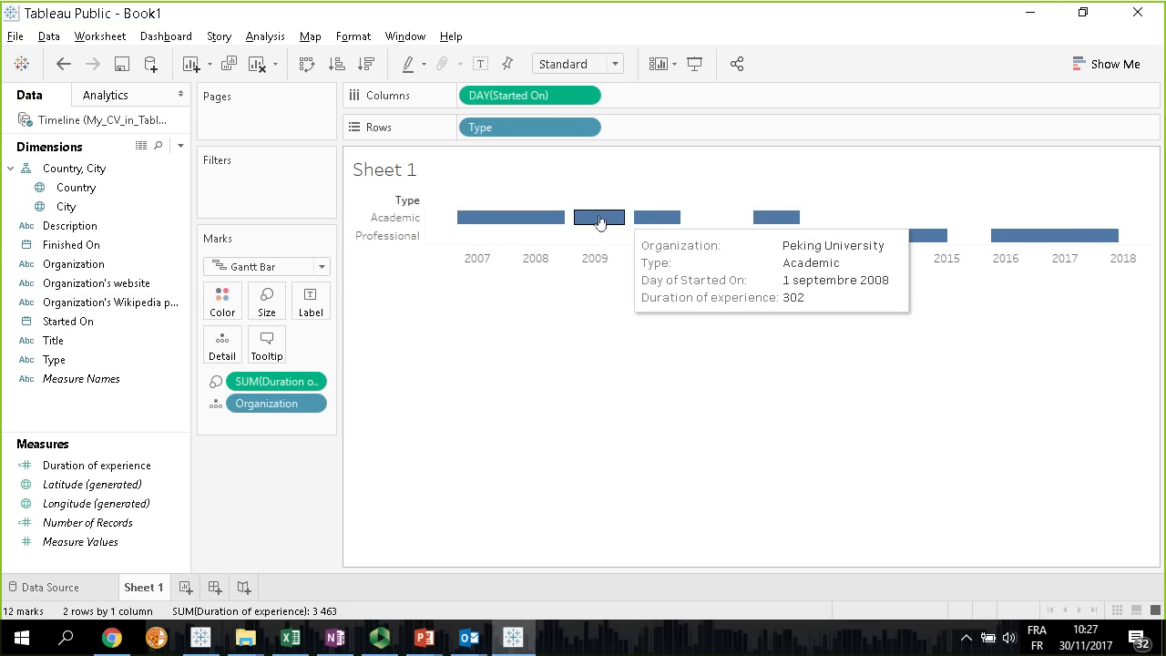
mouse_move(762, 220)
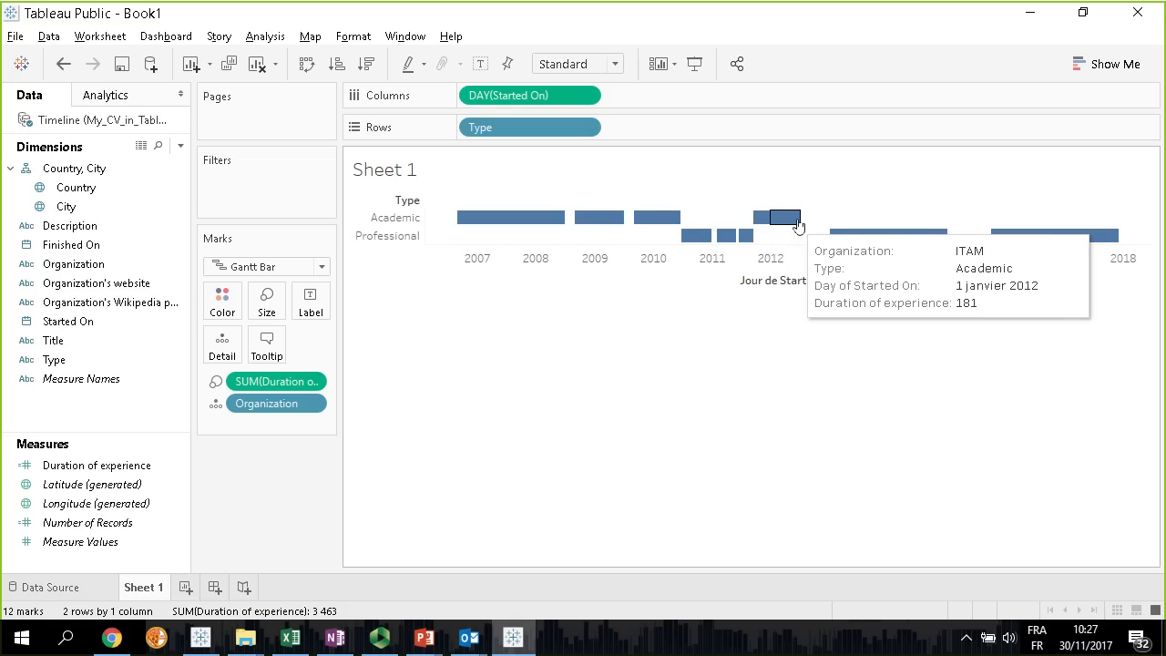
mouse_move(696, 240)
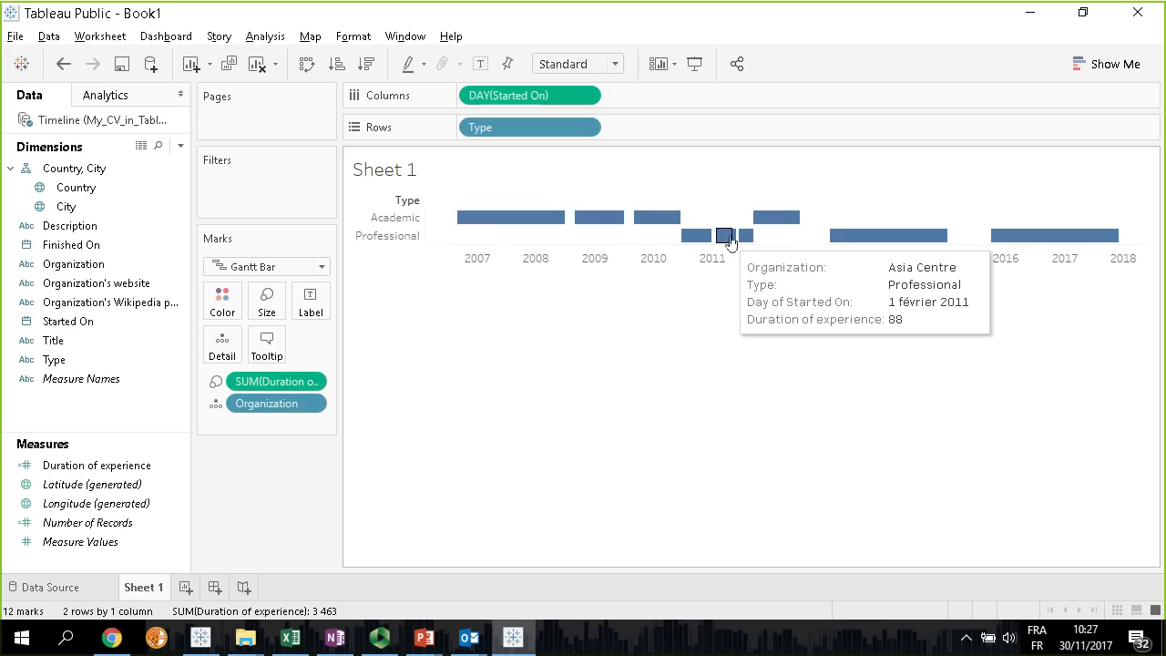
mouse_move(909, 243)
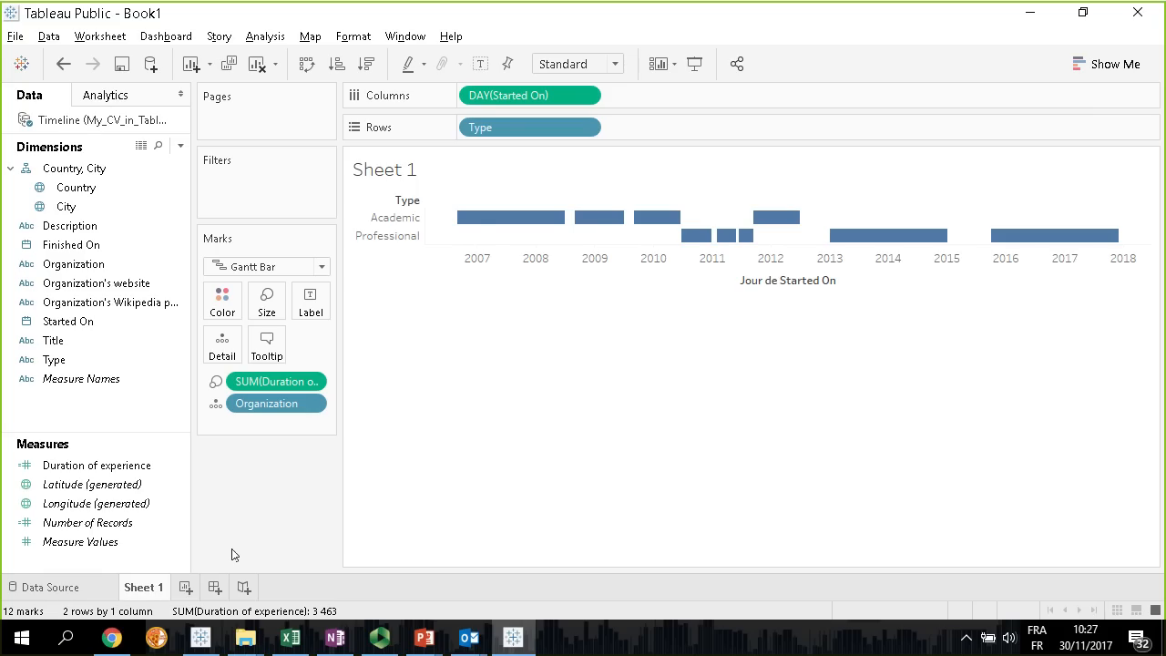
Try coloring the Gantt bars by Organization and undo the coloring
left_click_drag(69, 271, 224, 308)
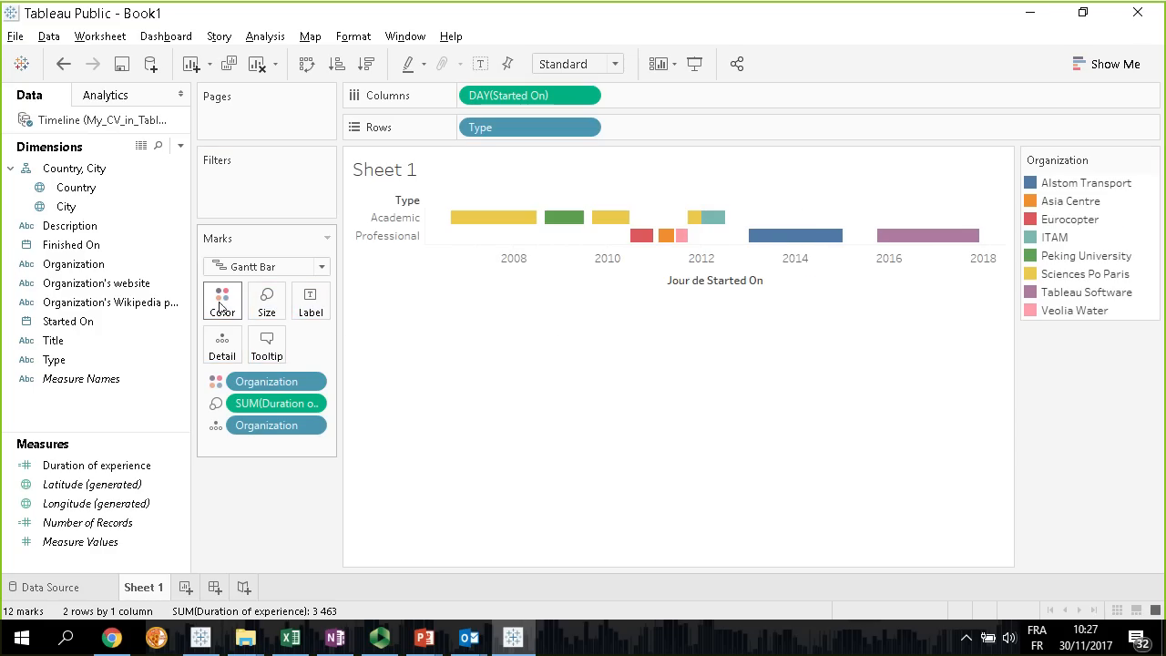
left_click(64, 66)
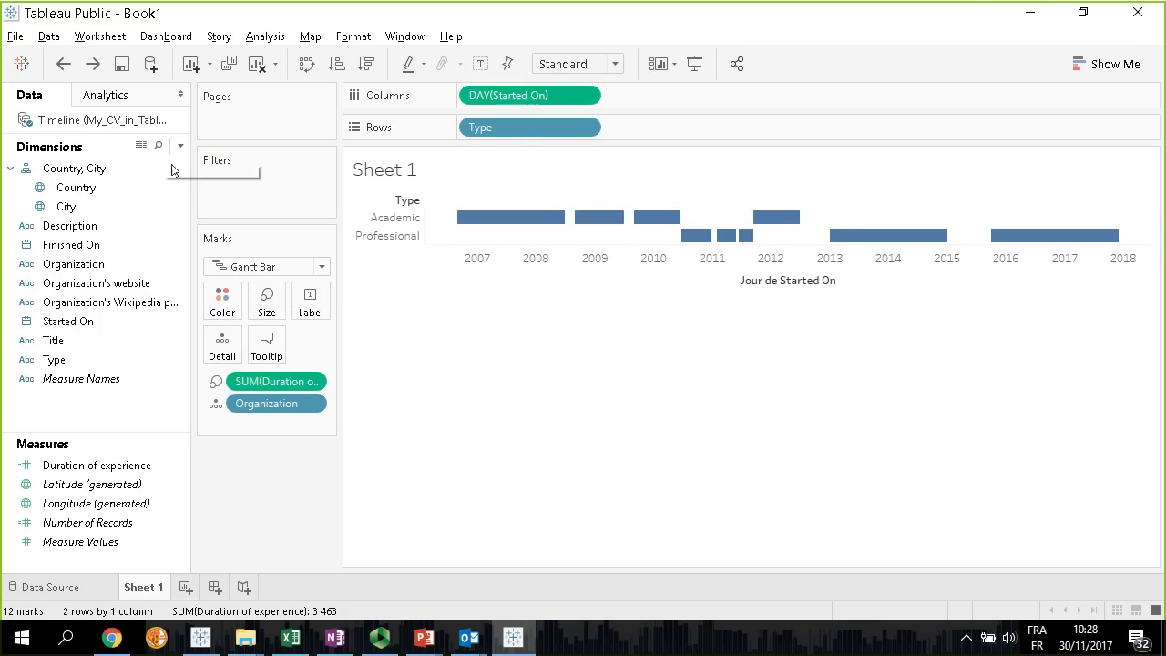
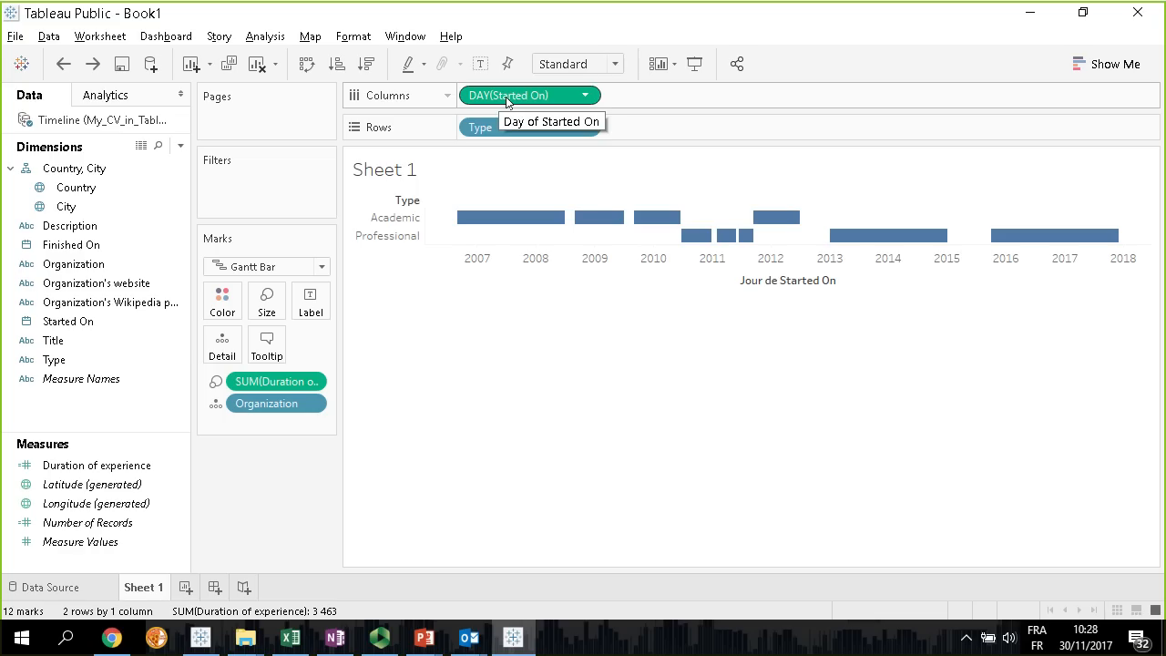
Duplicate the day-level Started On field in the columns and set the second copy's mark type to Shape
left_click_drag(507, 101, 665, 95)
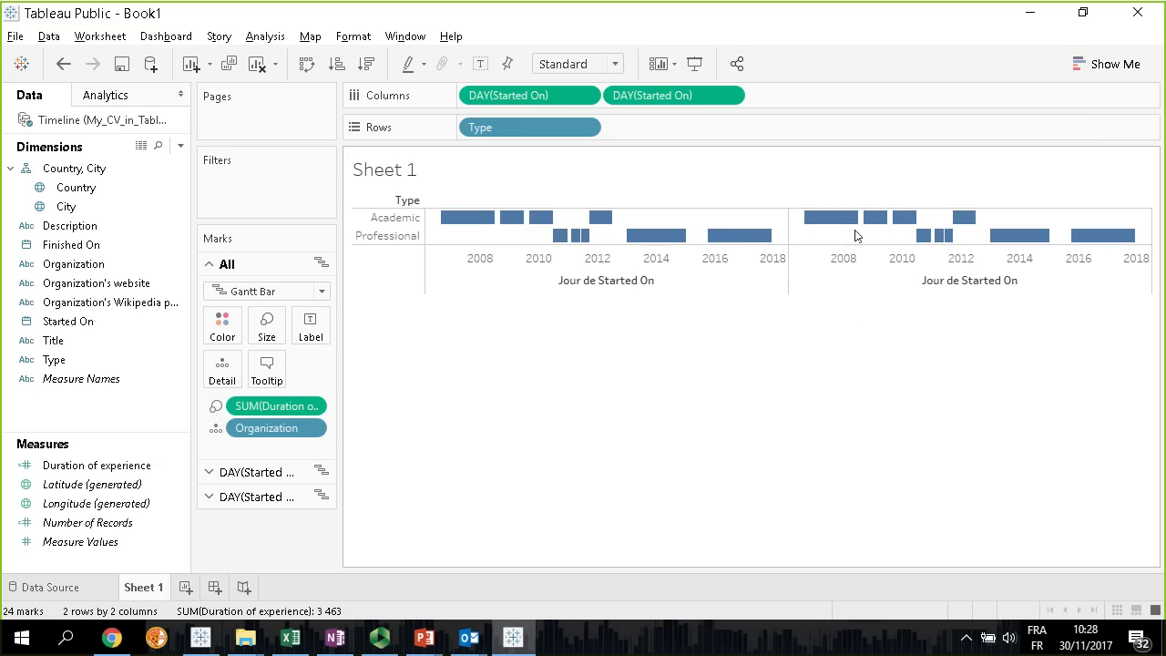
left_click(247, 499)
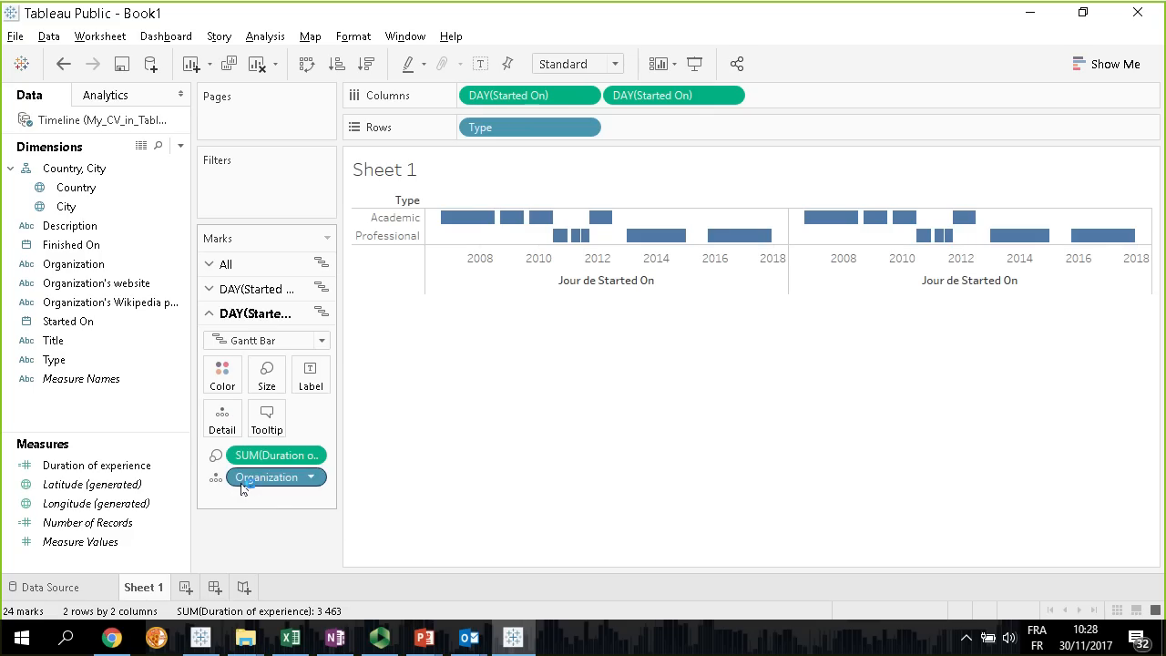
left_click(322, 343)
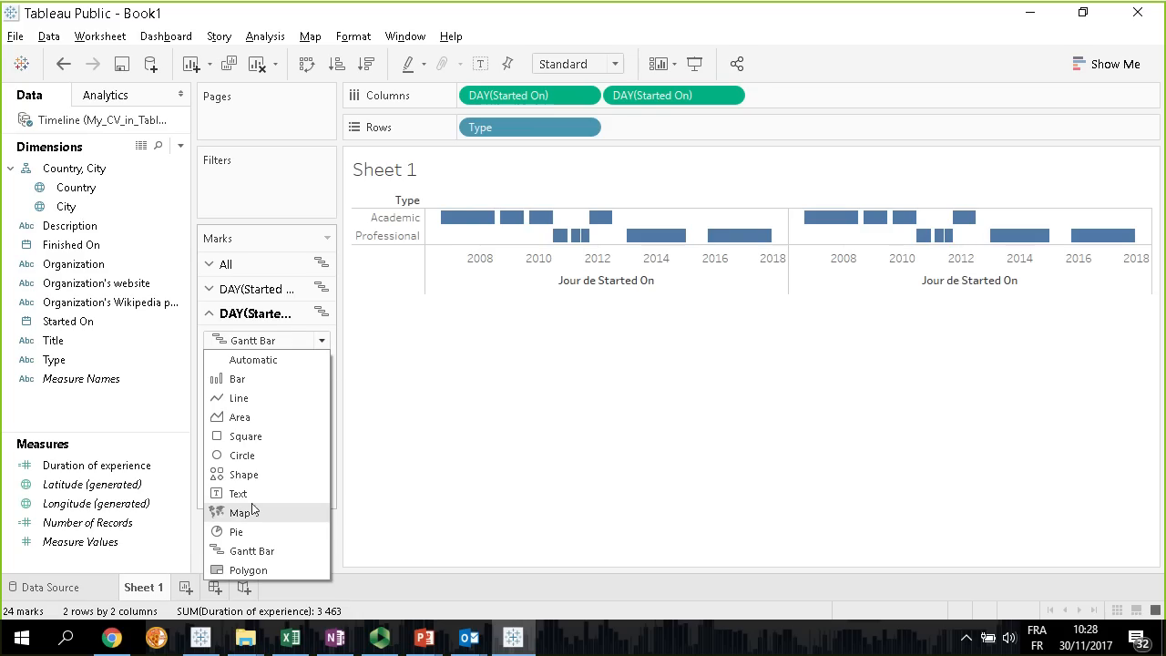
left_click(248, 475)
mouse_move(825, 225)
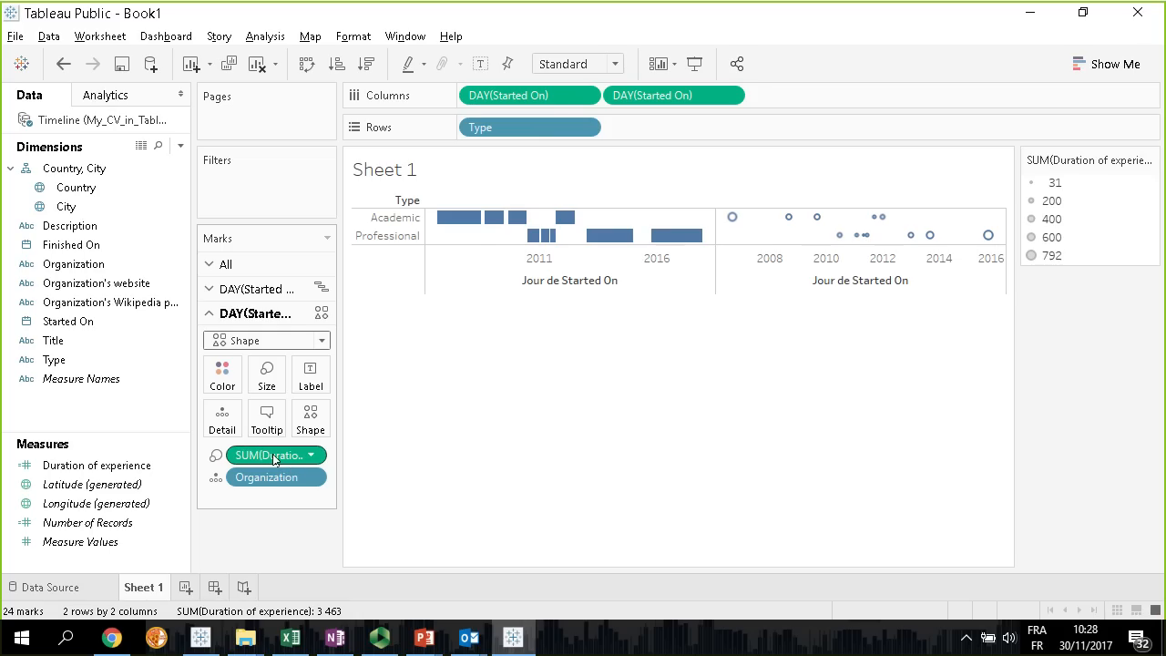
Remove the Duration of experience sizing from the shape marks and assign Organization to their shape
left_click_drag(268, 456, 91, 419)
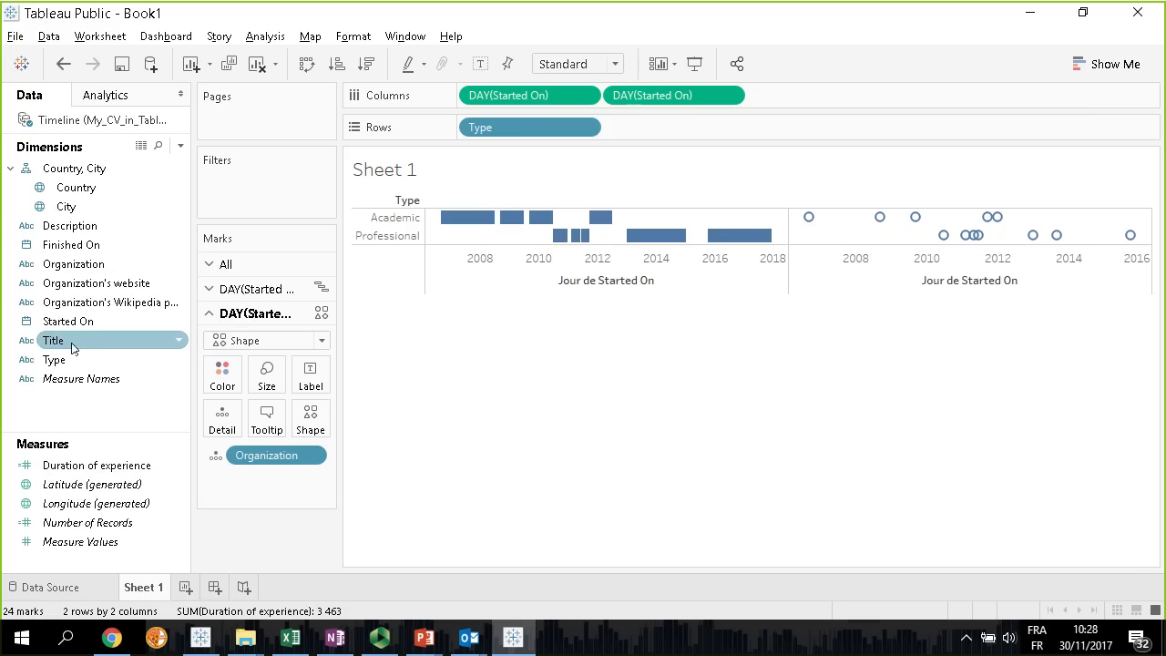
left_click_drag(71, 266, 310, 422)
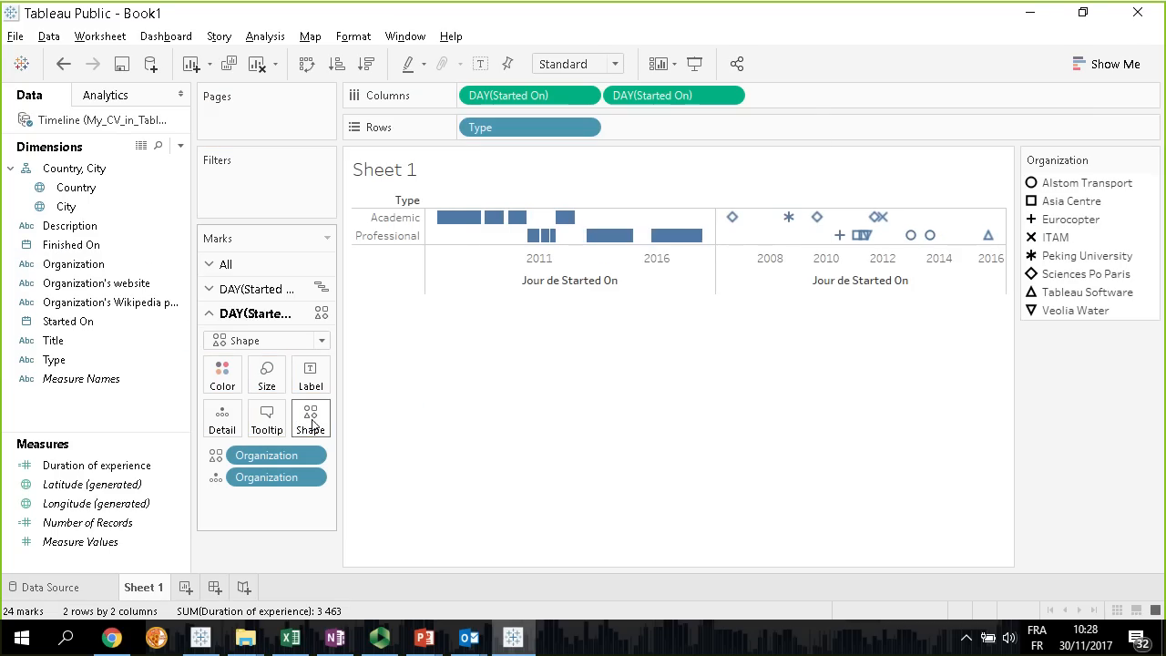
Edit the Organization shapes and assign the custom Resume palette to all the organizations
left_click(311, 419)
left_click_drag(689, 136, 575, 202)
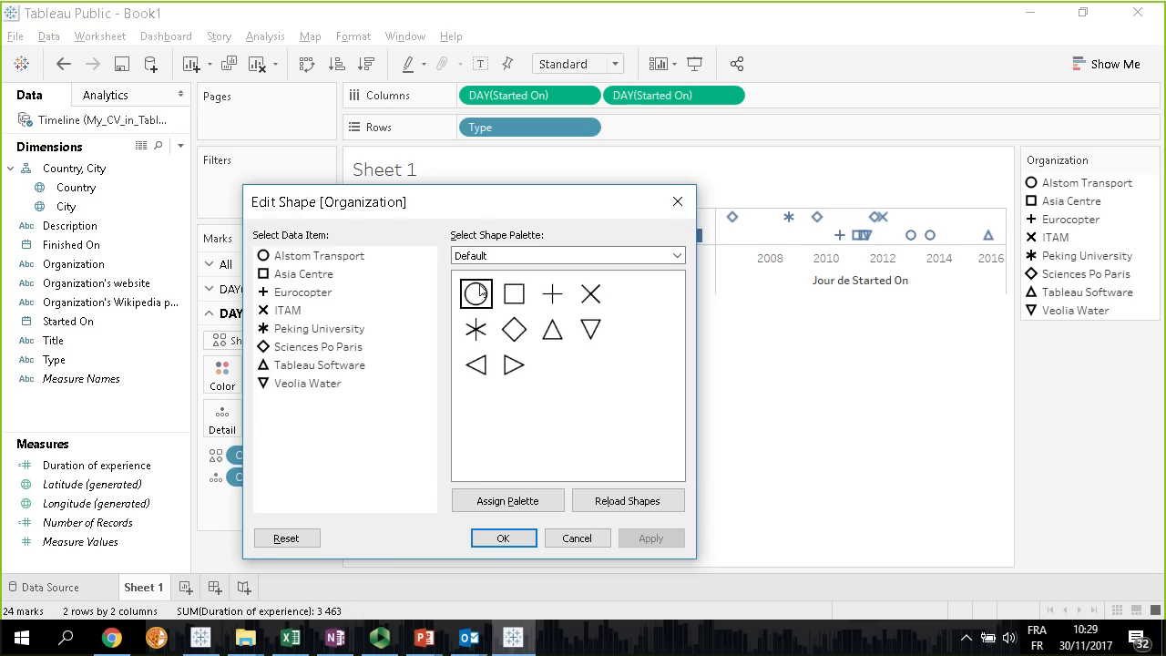
left_click(675, 257)
scroll(625, 478, "down", 7)
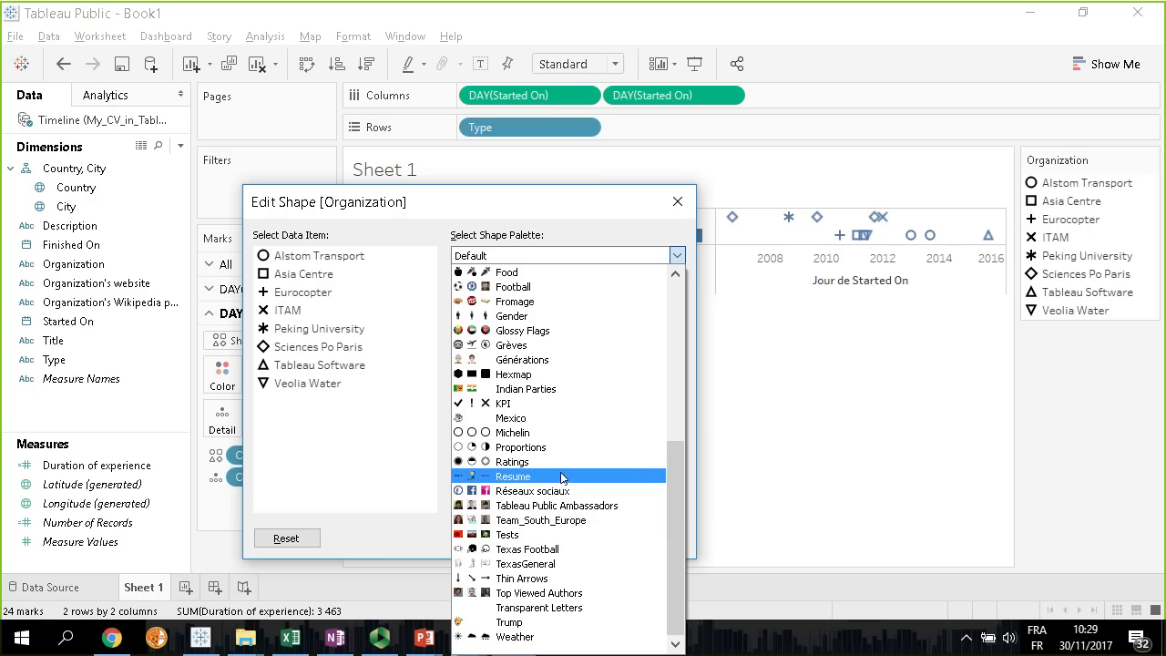
left_click(563, 478)
left_click(316, 261)
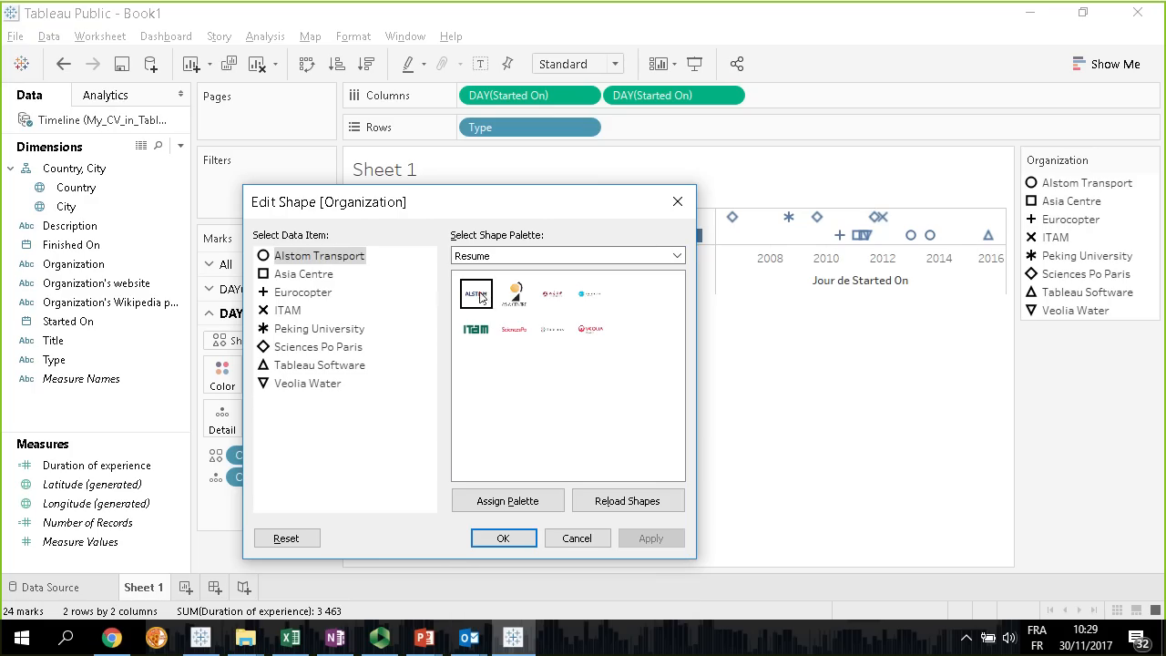
left_click(523, 500)
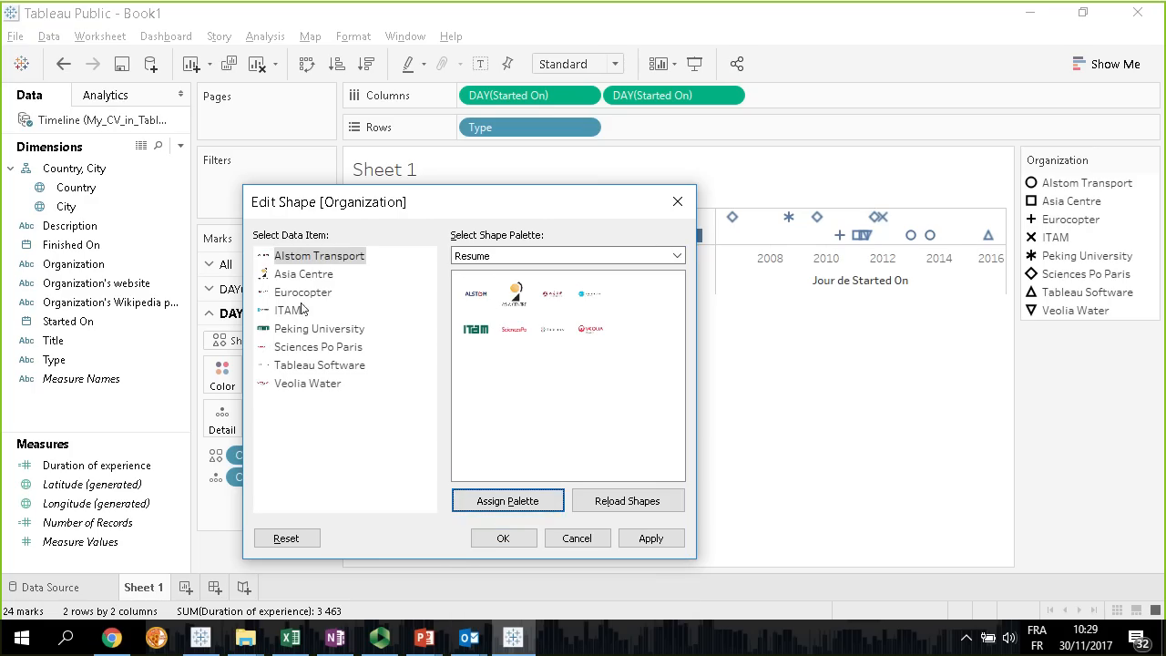
Match Eurocopter, ITAM and Peking University to their own logos from the Resume palette and apply the shapes
left_click(288, 295)
left_click(589, 293)
left_click(288, 311)
left_click(475, 329)
left_click(324, 331)
left_click(553, 293)
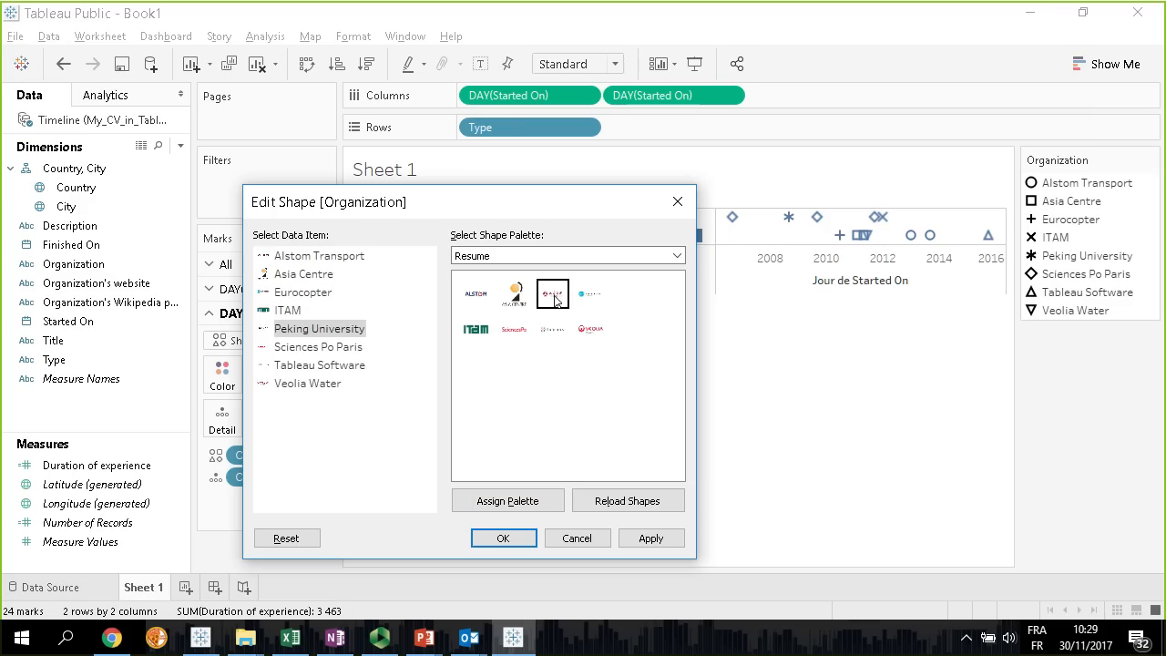
left_click(304, 366)
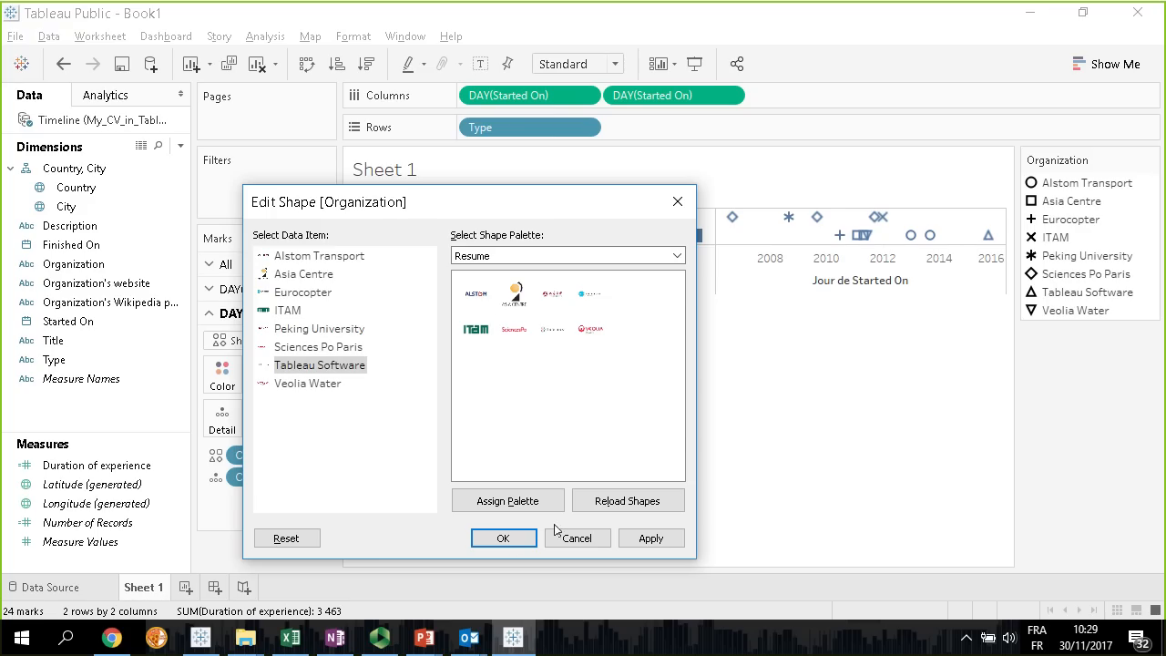
left_click(505, 539)
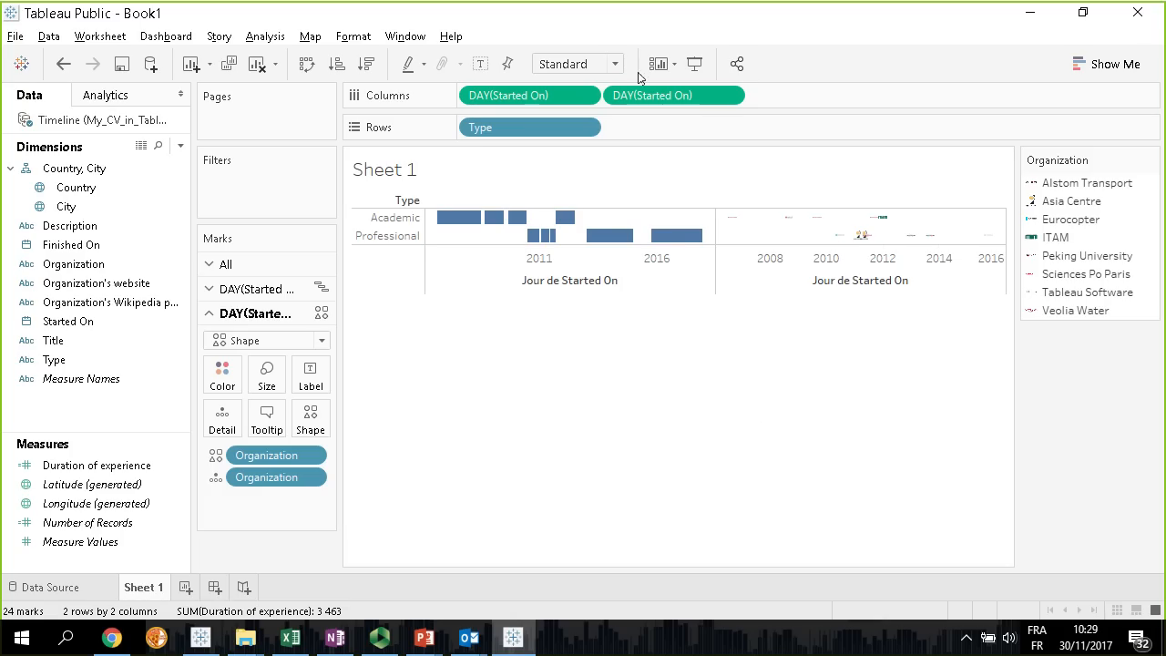
Fit the sheet to Entire View and enlarge the organization logos
left_click(611, 65)
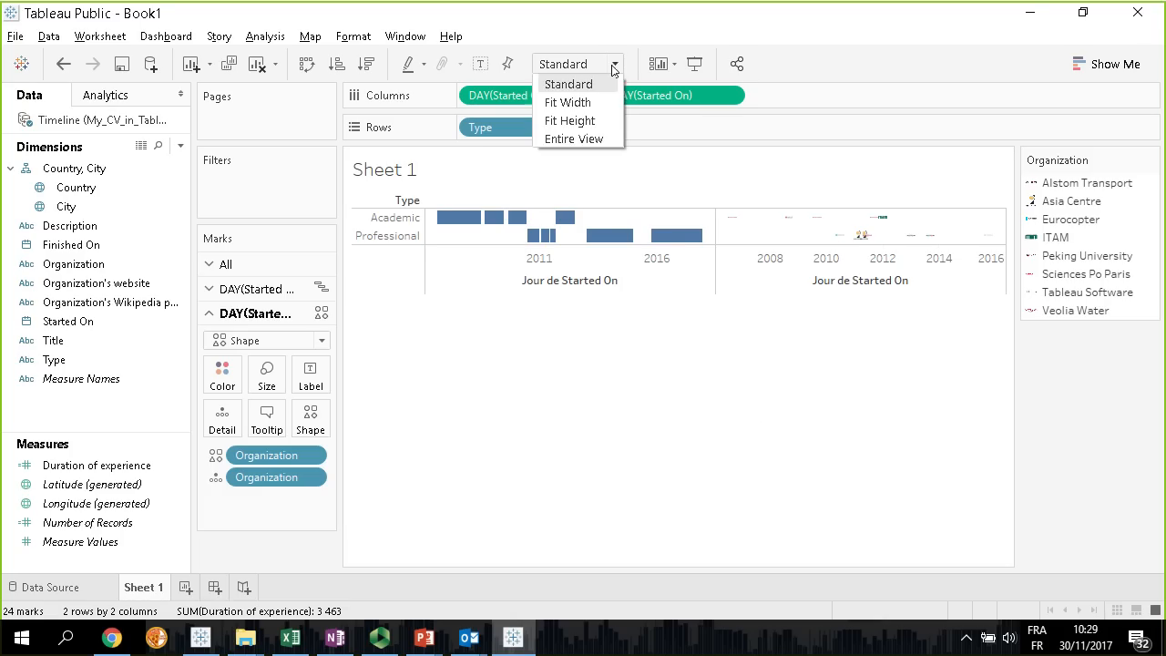
left_click(584, 136)
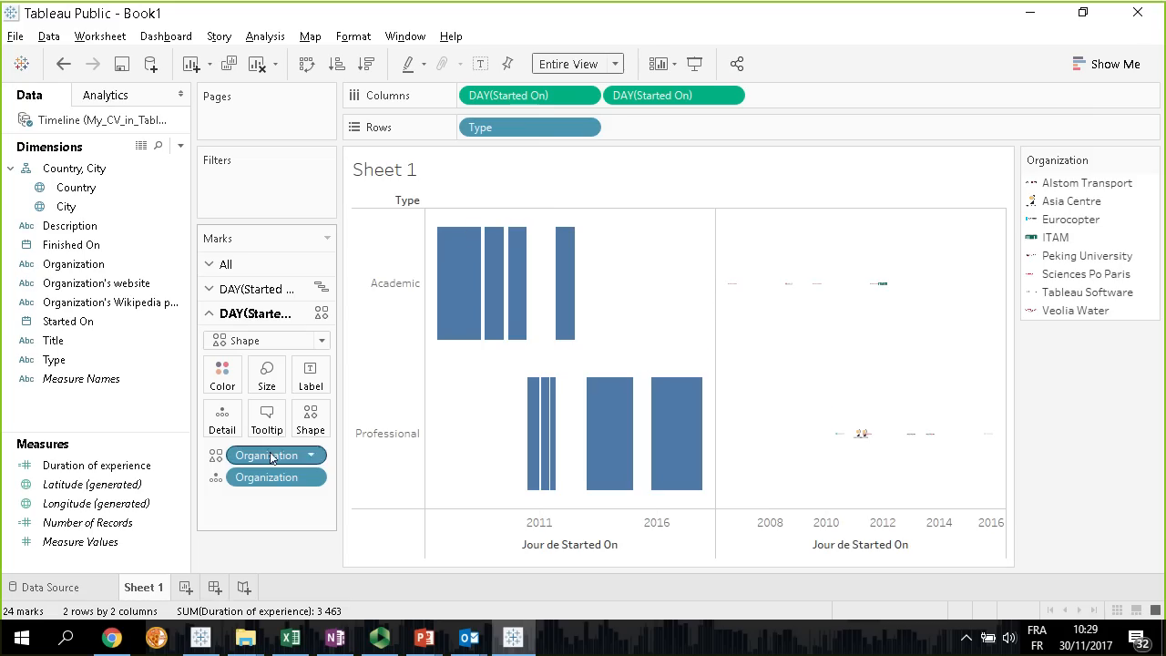
left_click(263, 367)
left_click_drag(304, 419, 348, 431)
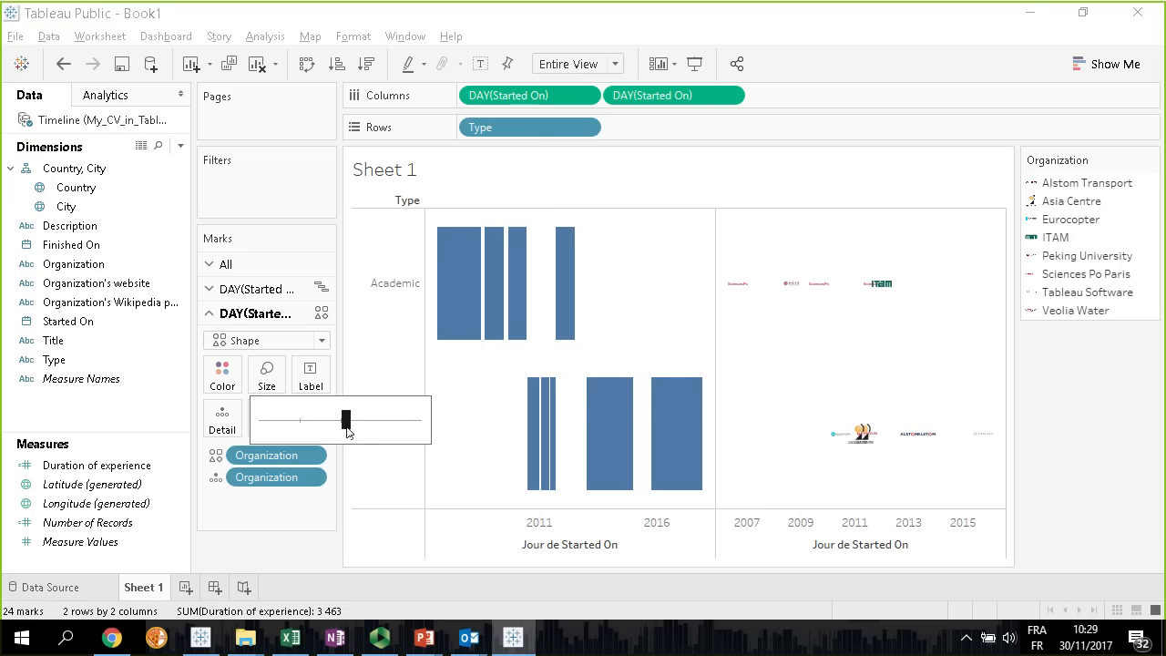
left_click(750, 195)
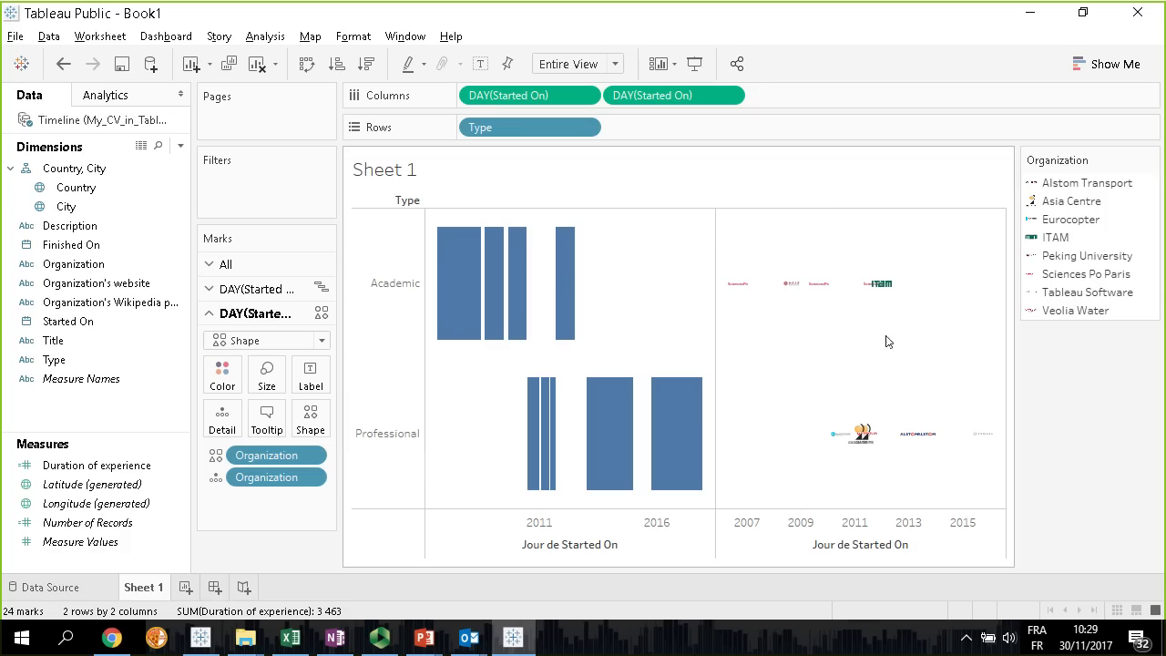
Overlay the logos on the Gantt bars with a dual axis and synchronize the two Started On axes
right_click(687, 99)
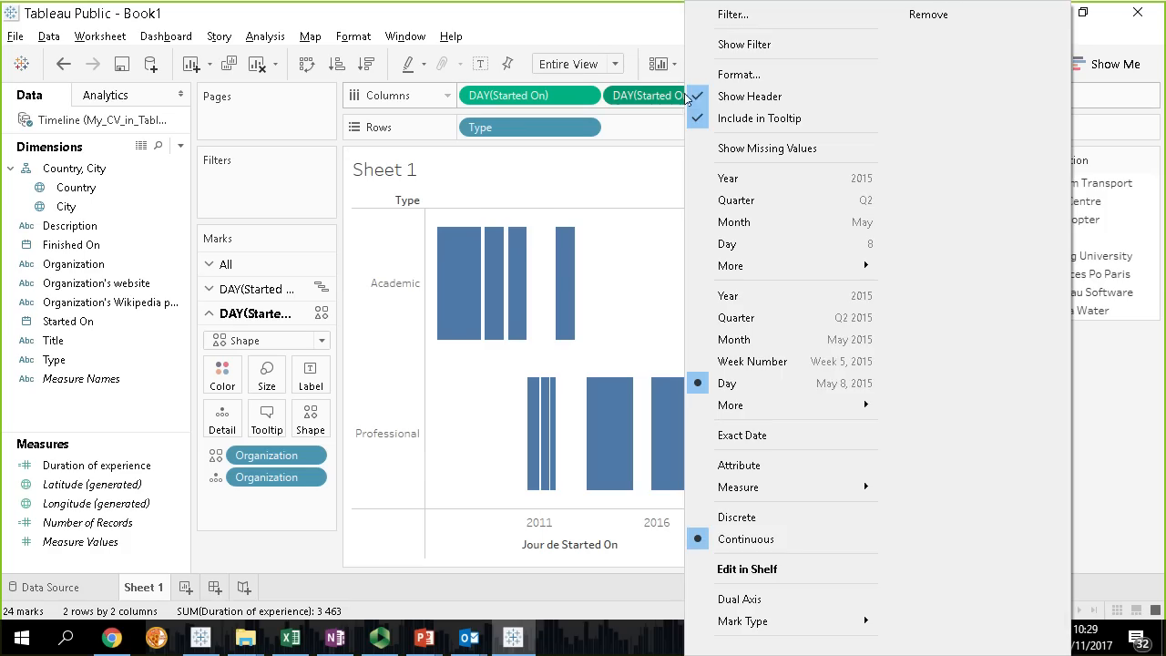
left_click(752, 601)
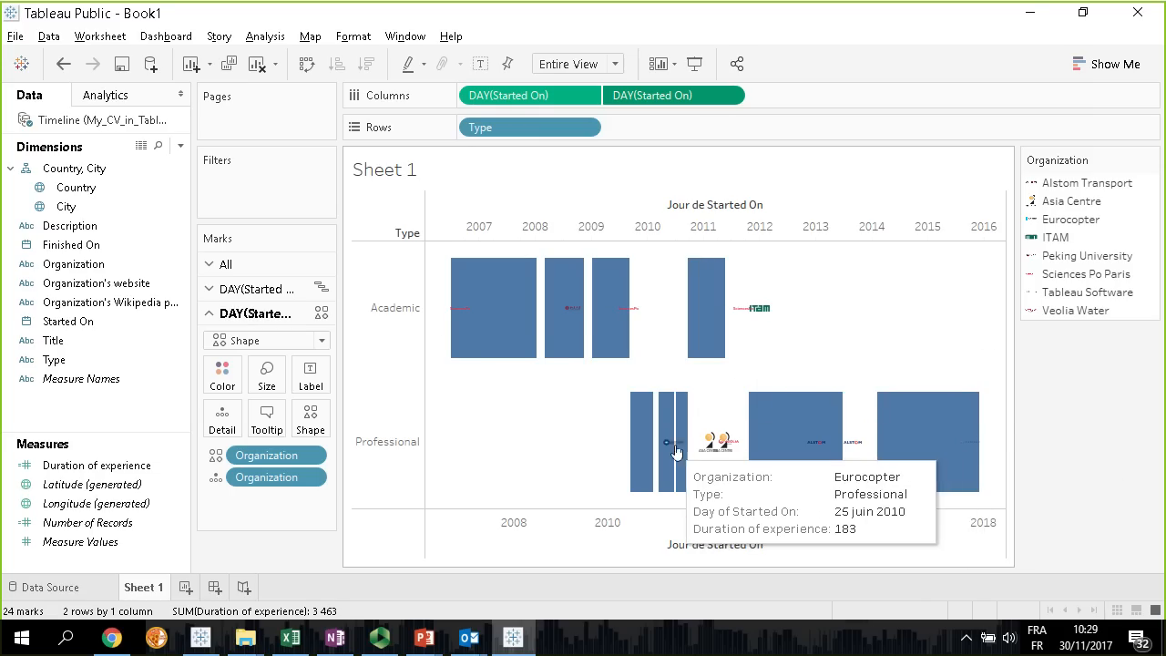
right_click(597, 528)
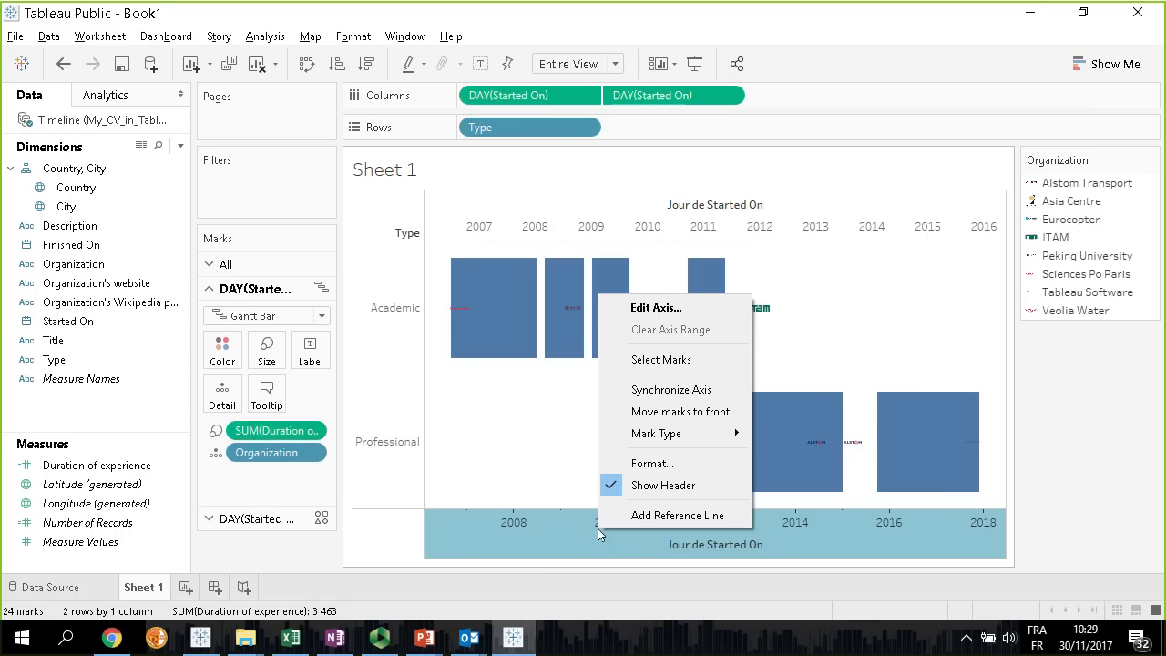
left_click(671, 389)
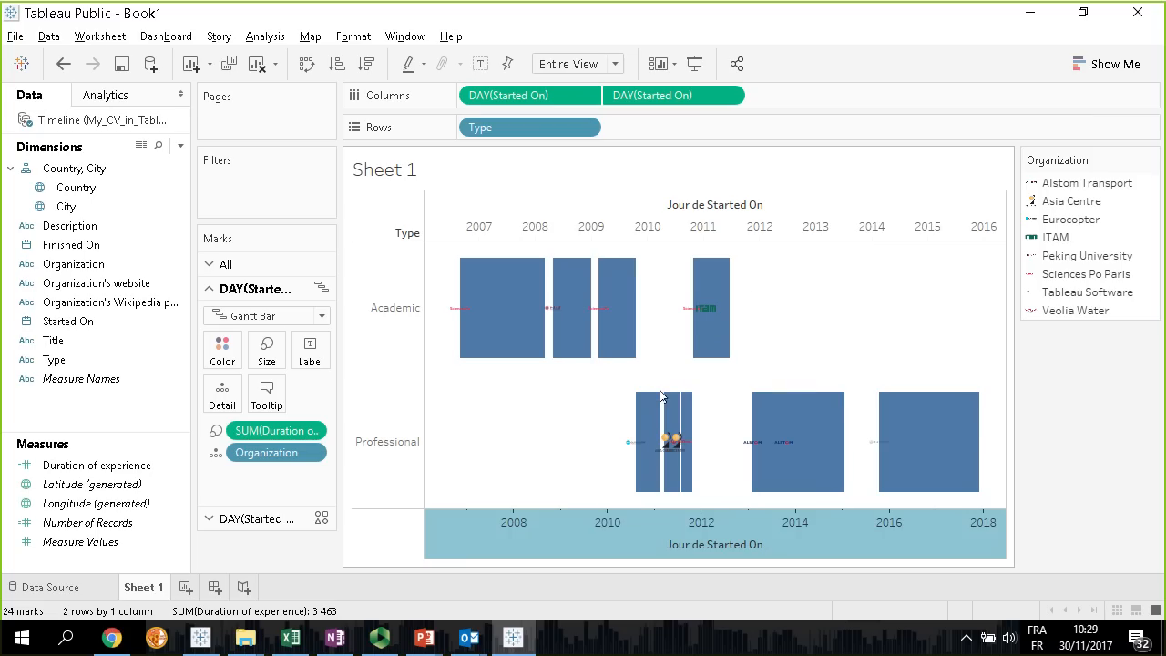
left_click(881, 318)
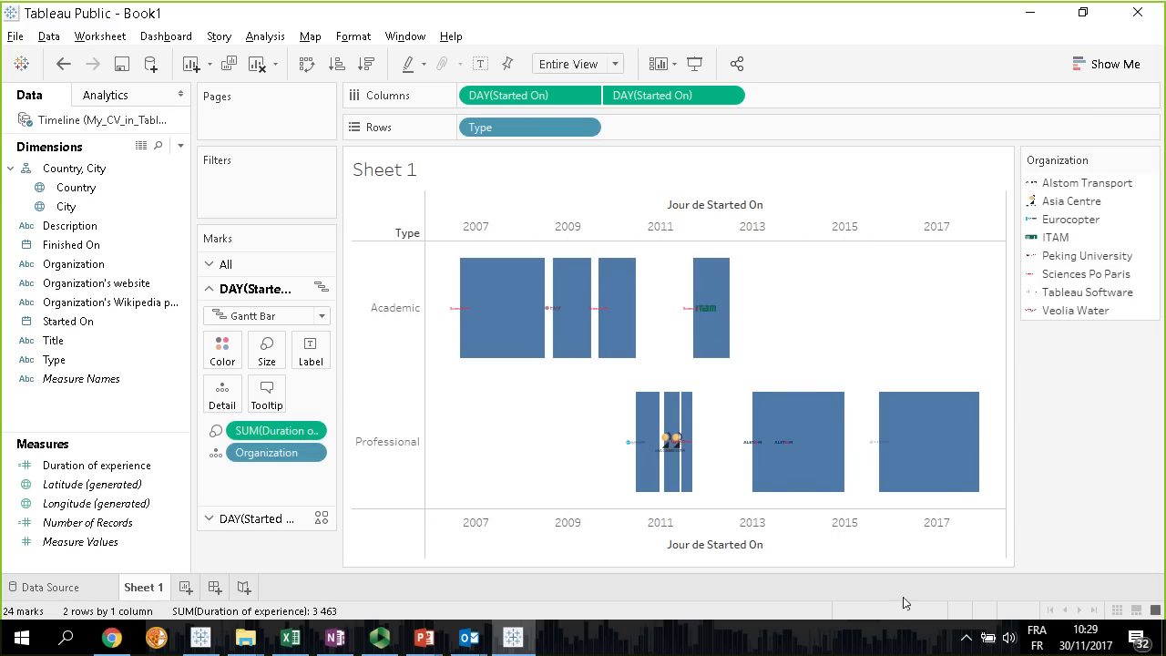
Copy the formula [Started On]+[Duration of experience]/2 from the existing Center logo calculation, leaving that calculation unmodified
mouse_move(751, 444)
key("alt+Tab")
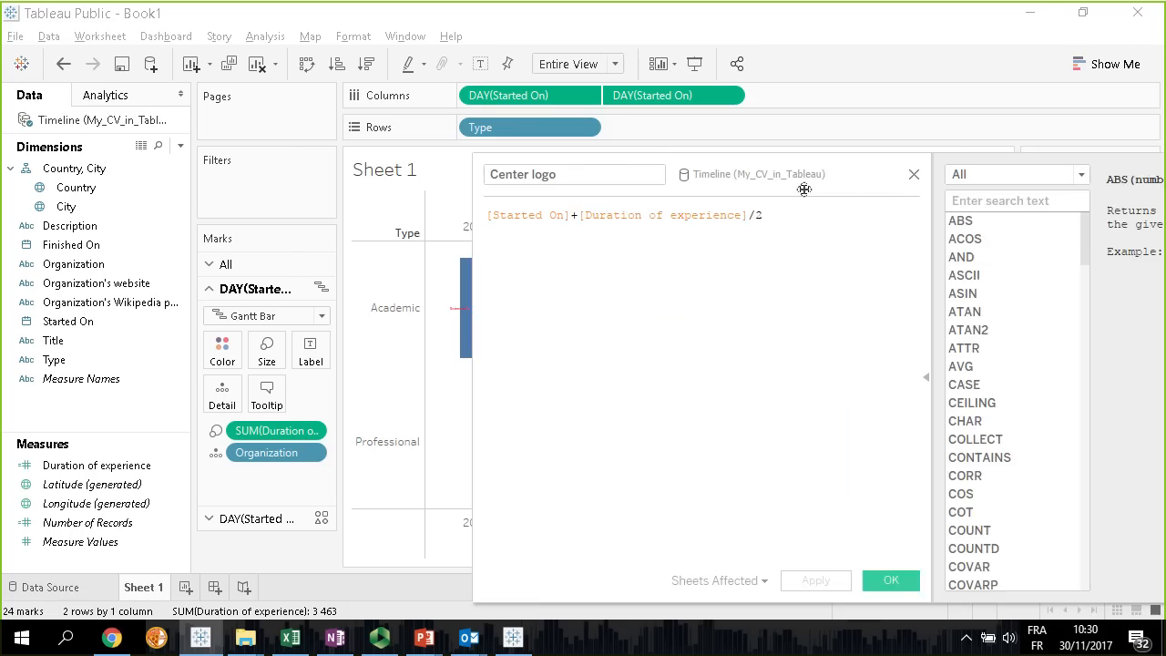
left_click_drag(804, 190, 651, 179)
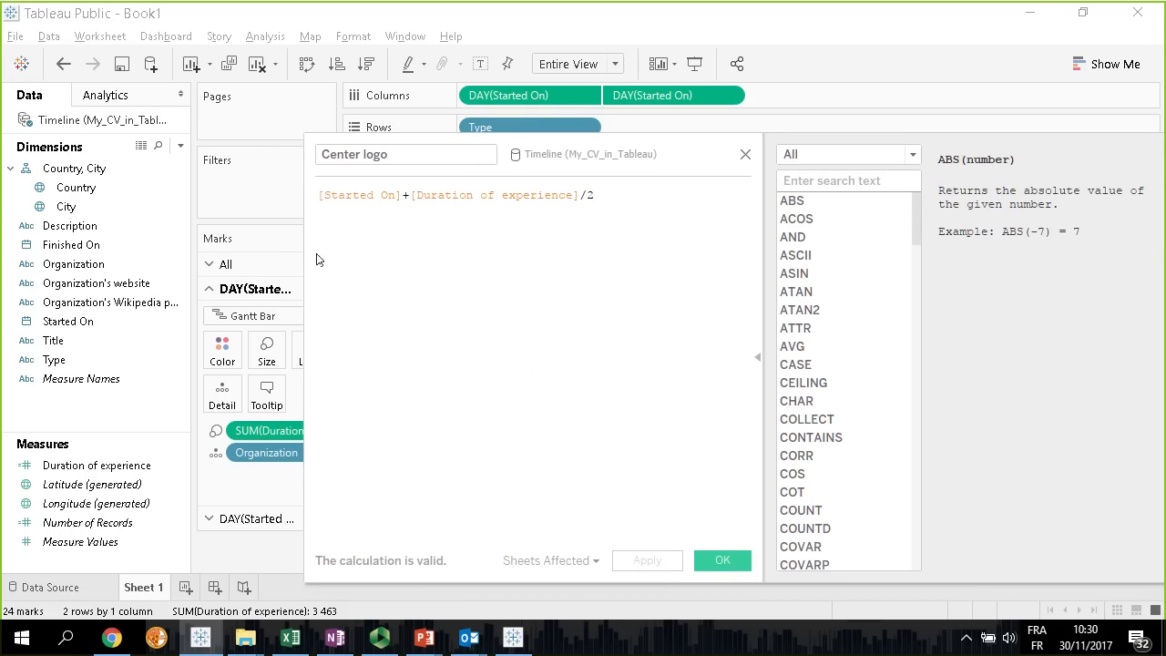
left_click_drag(597, 197, 237, 197)
key("ctrl+c")
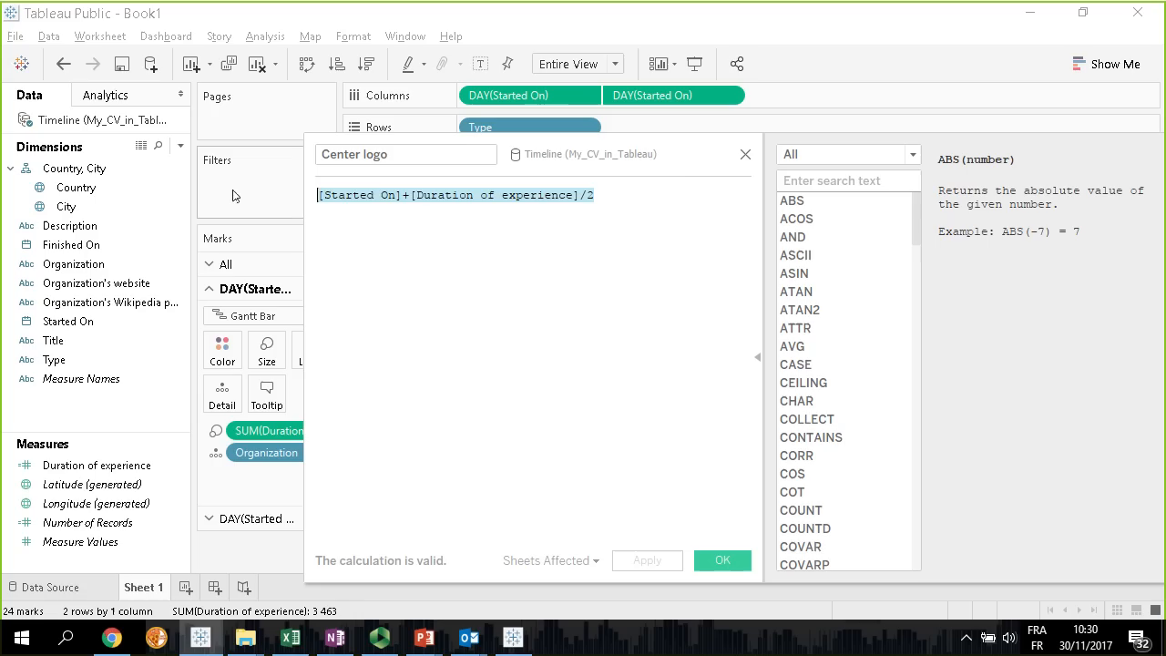
left_click(412, 211)
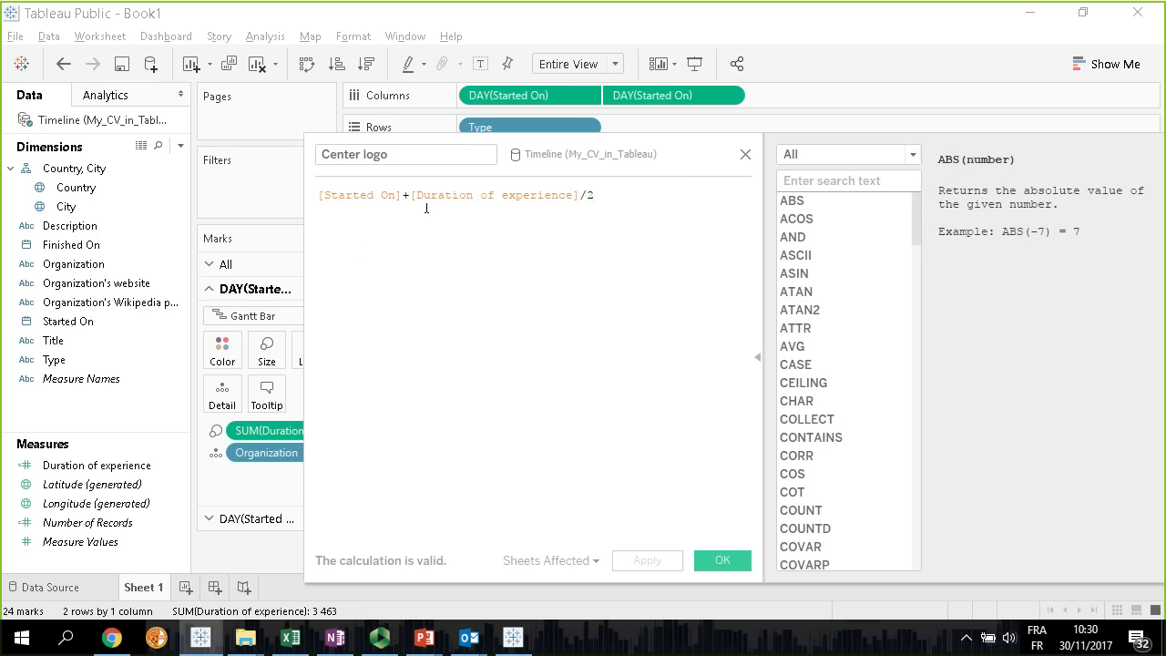
left_click(745, 156)
Create a calculated field named "Centering Logo" with the formula [Started On]+[Duration of experience]/2
left_click(114, 420)
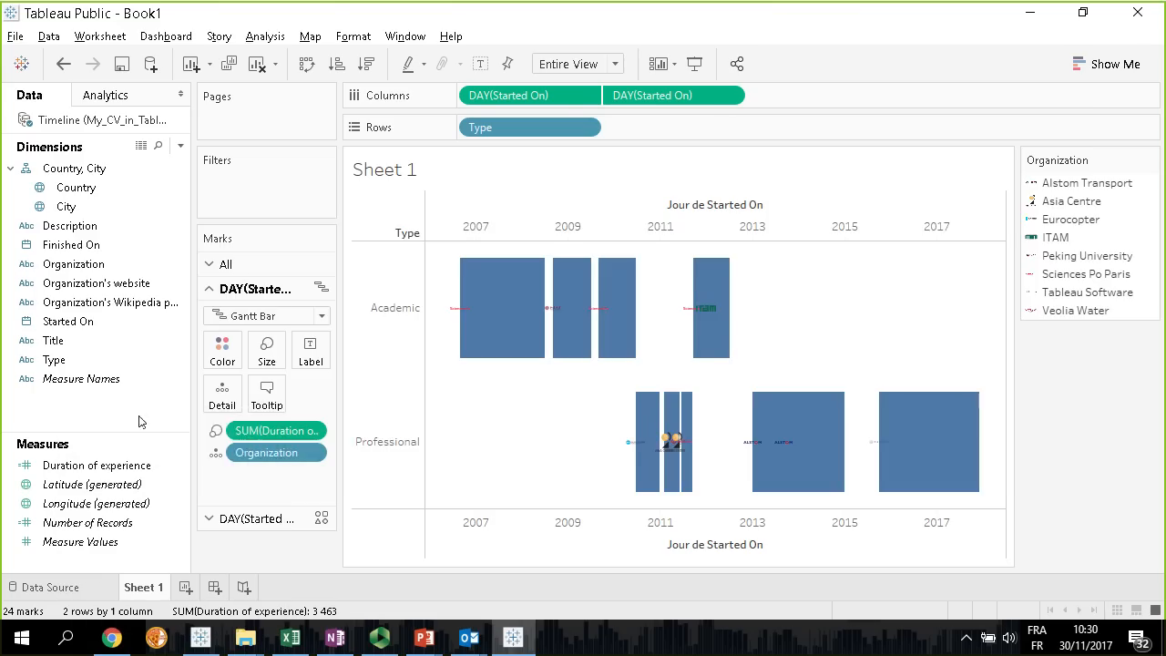
key("ctrl+v")
scroll(428, 402, "up", 3, "ctrl")
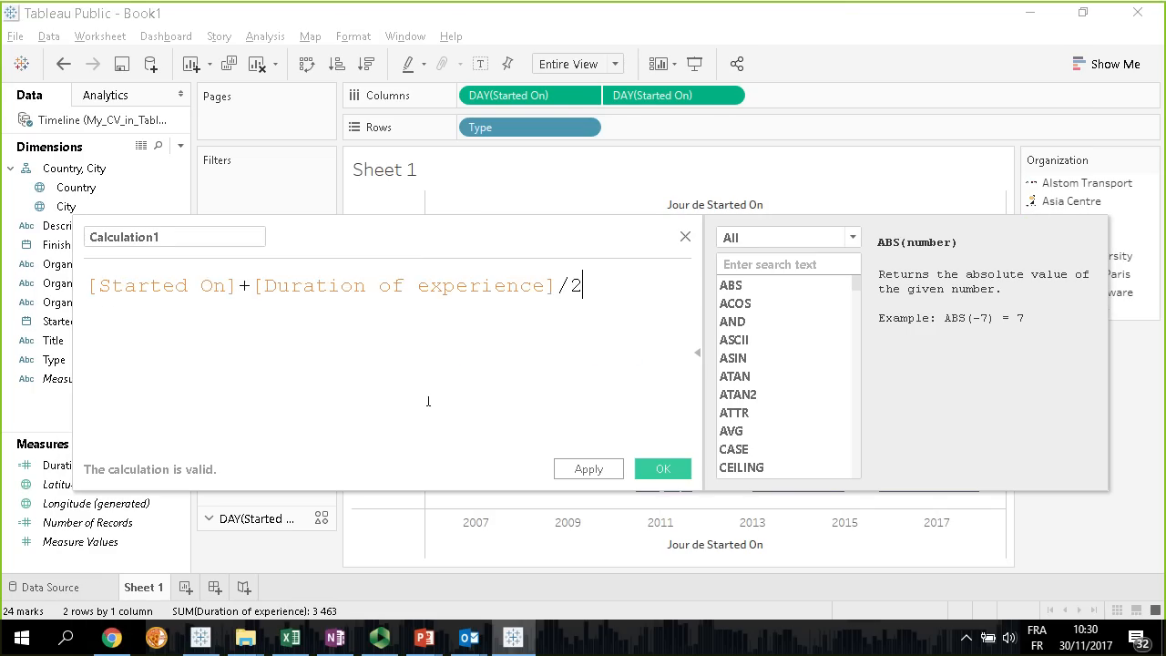
left_click(198, 237)
double_click(198, 237)
key("BackSpace")
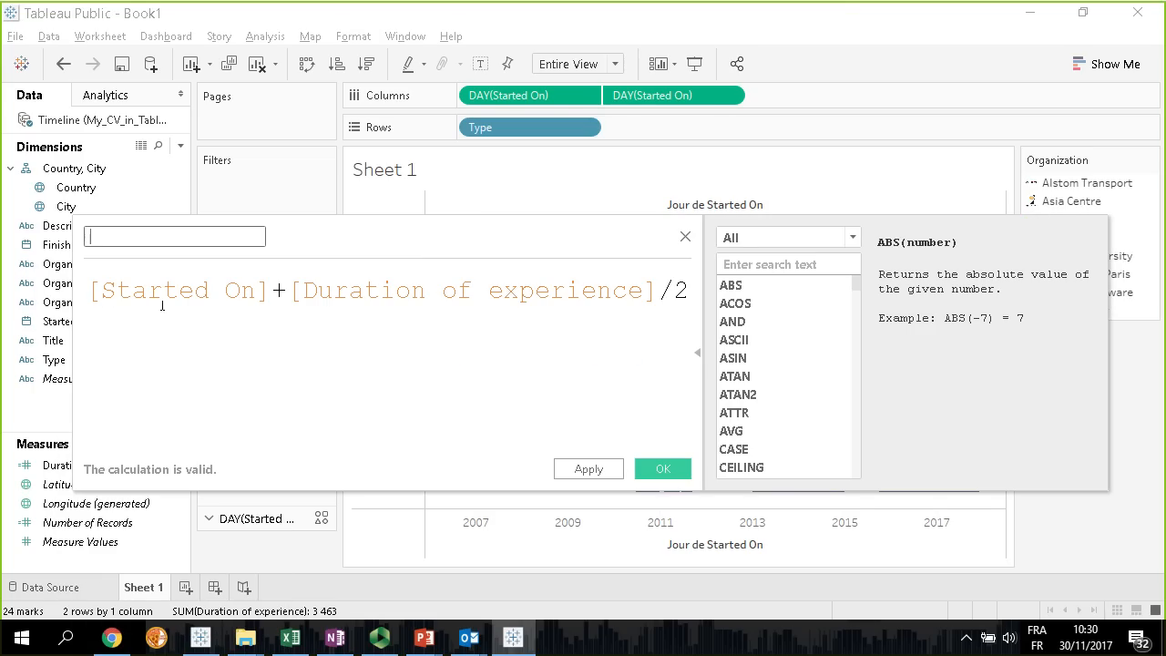
type("Centering Logo")
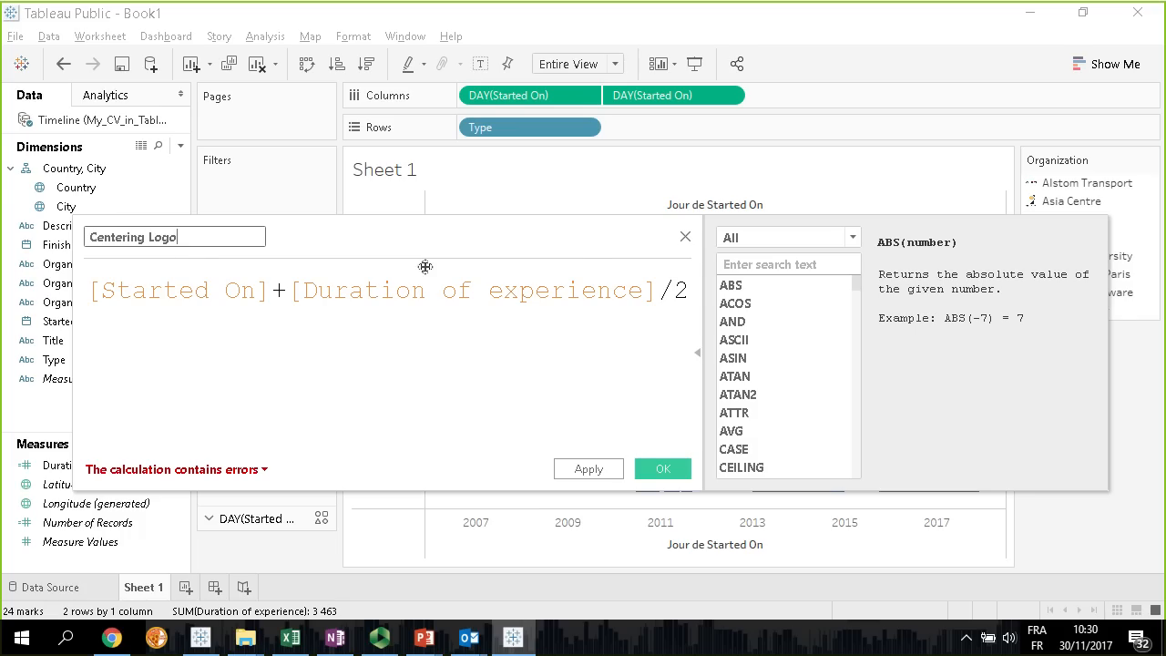
left_click(663, 469)
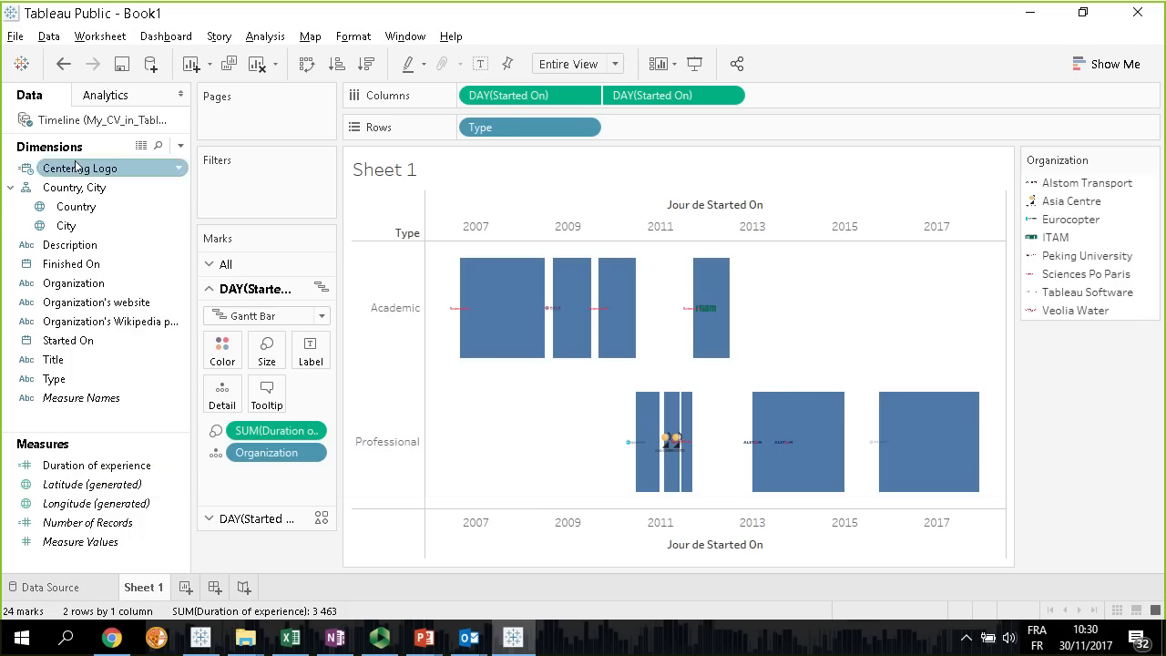
Replace the second Started On field in the columns with the continuous DAY(Centering Logo)
left_click_drag(73, 168, 655, 103)
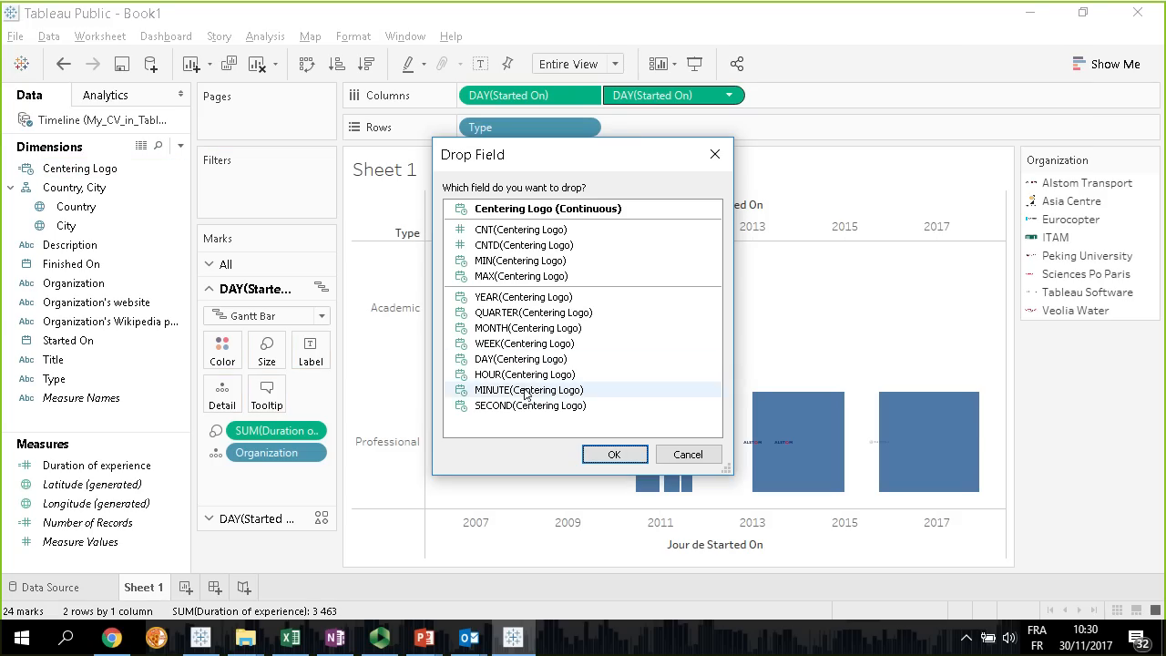
left_click(519, 359)
left_click(614, 454)
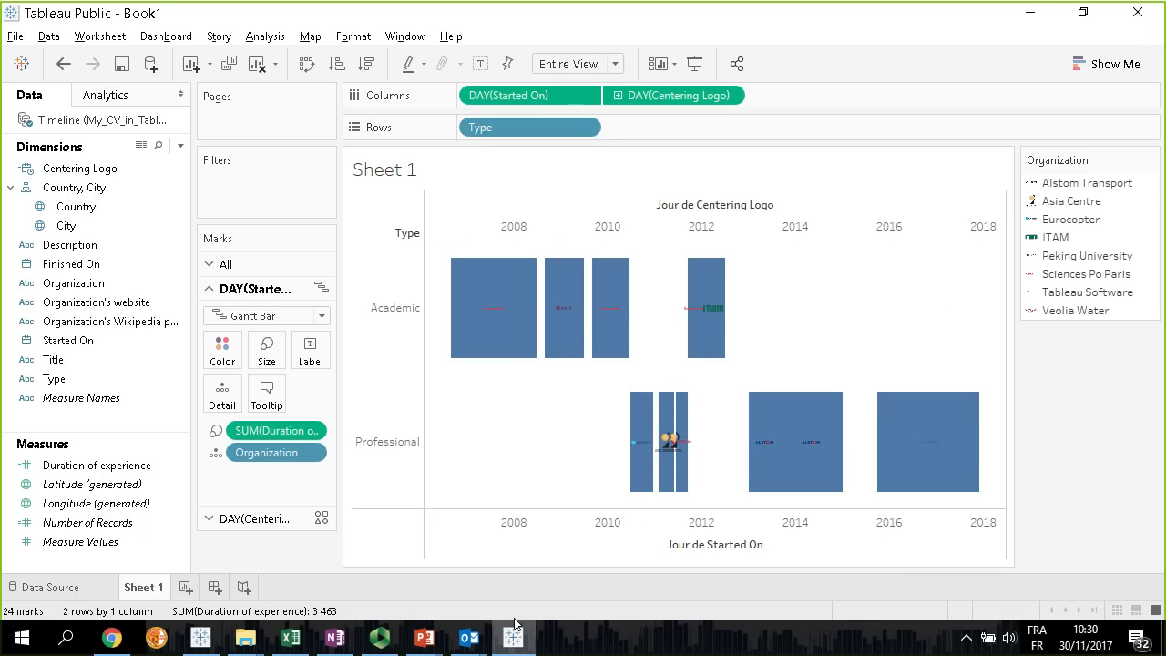
Rename the timeline worksheet Sheet 1 as Gantt
double_click(143, 587)
type("Ganntt")
key("Return")
Add a new worksheet and name it Map
left_click(185, 588)
double_click(185, 587)
type("Mapp")
key("Return")
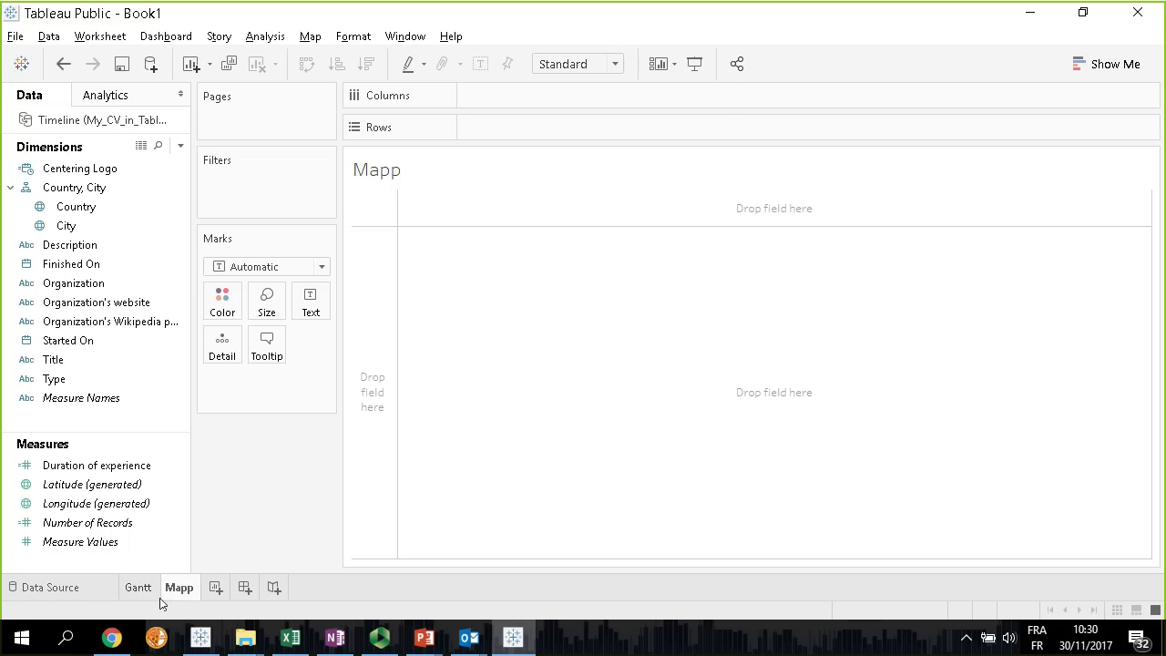
left_click(151, 592)
left_click(185, 591)
double_click(186, 590)
key("End")
key("BackSpace")
key("Return")
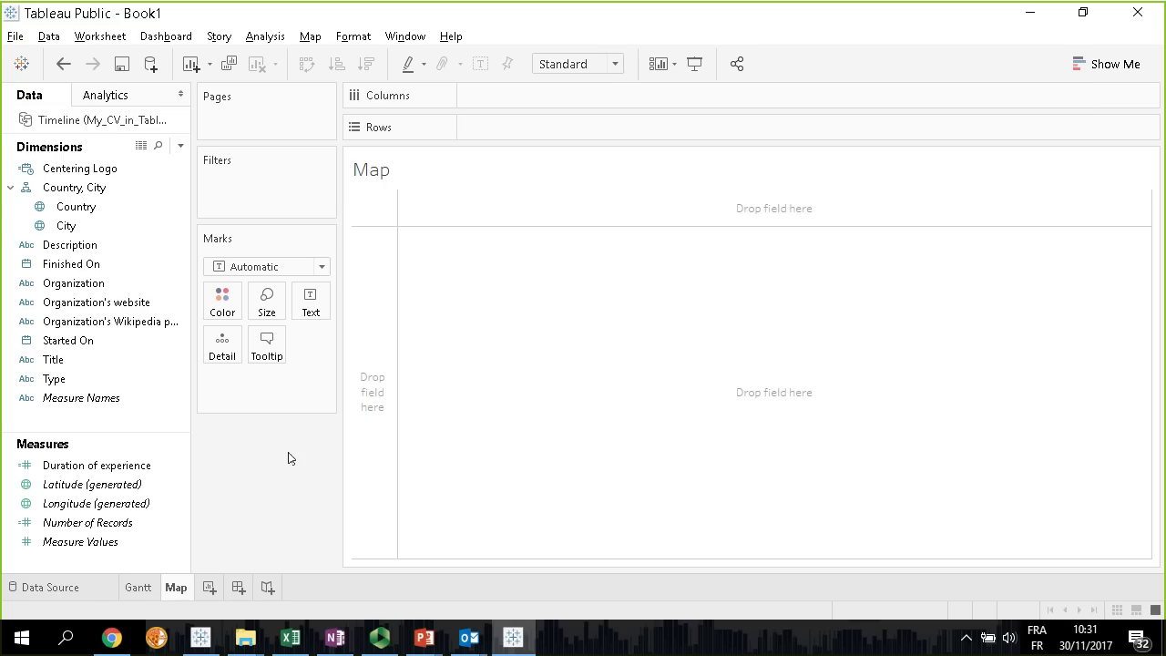
Plot the Country and City fields as geographic points on the Map worksheet
left_click(138, 587)
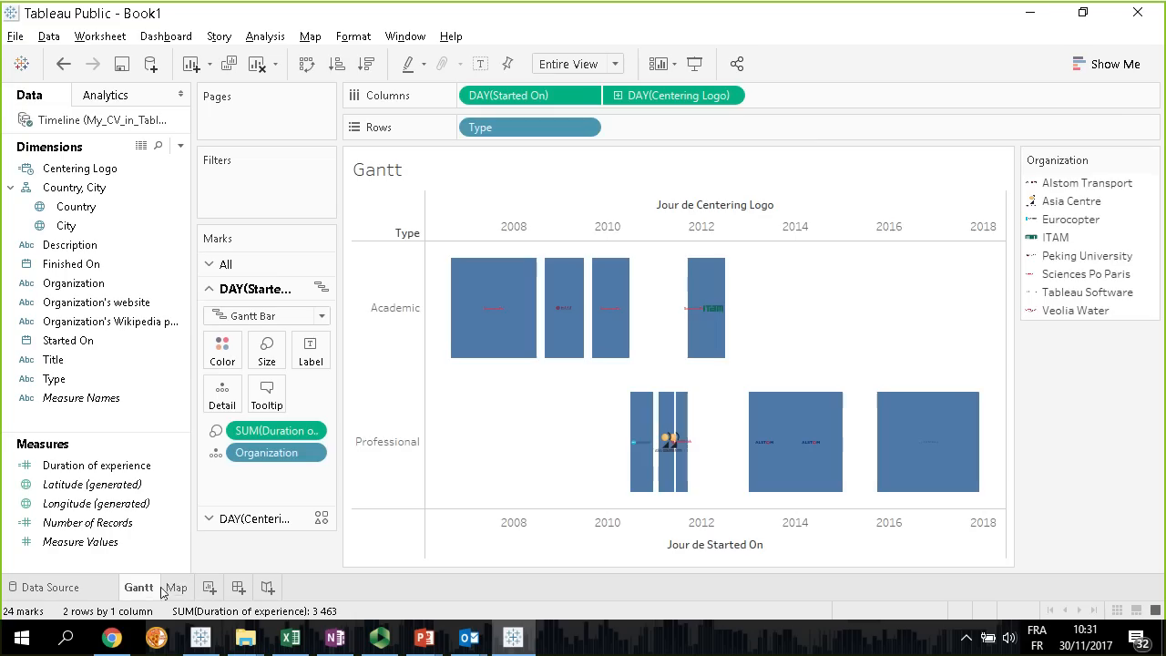
left_click(176, 587)
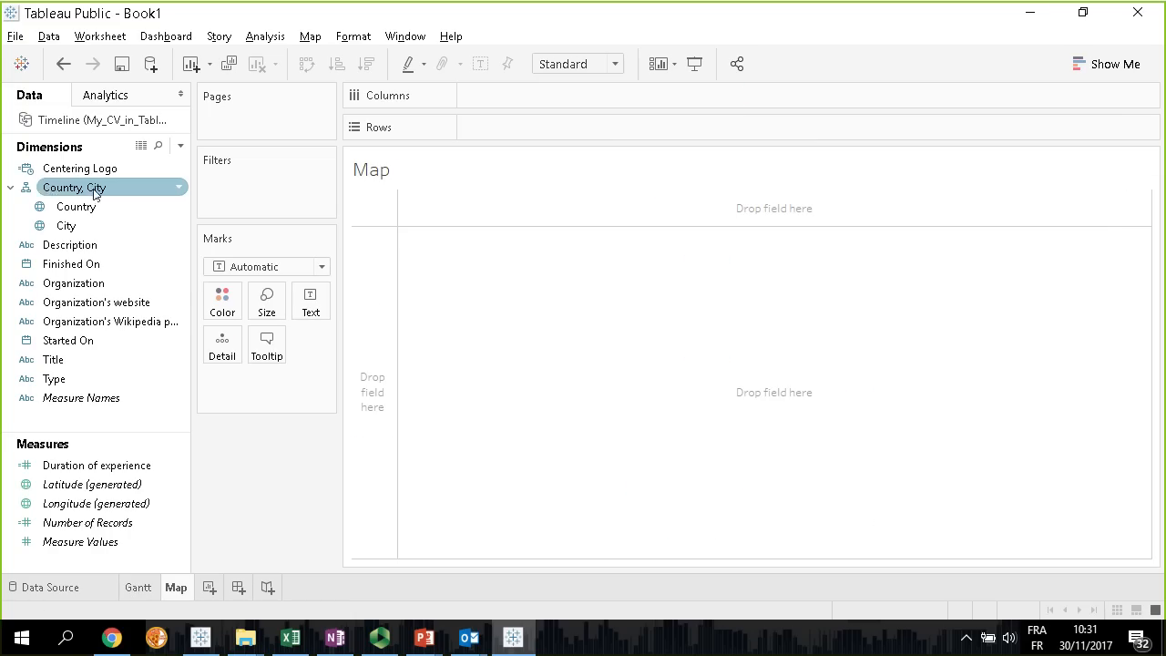
left_click(78, 207)
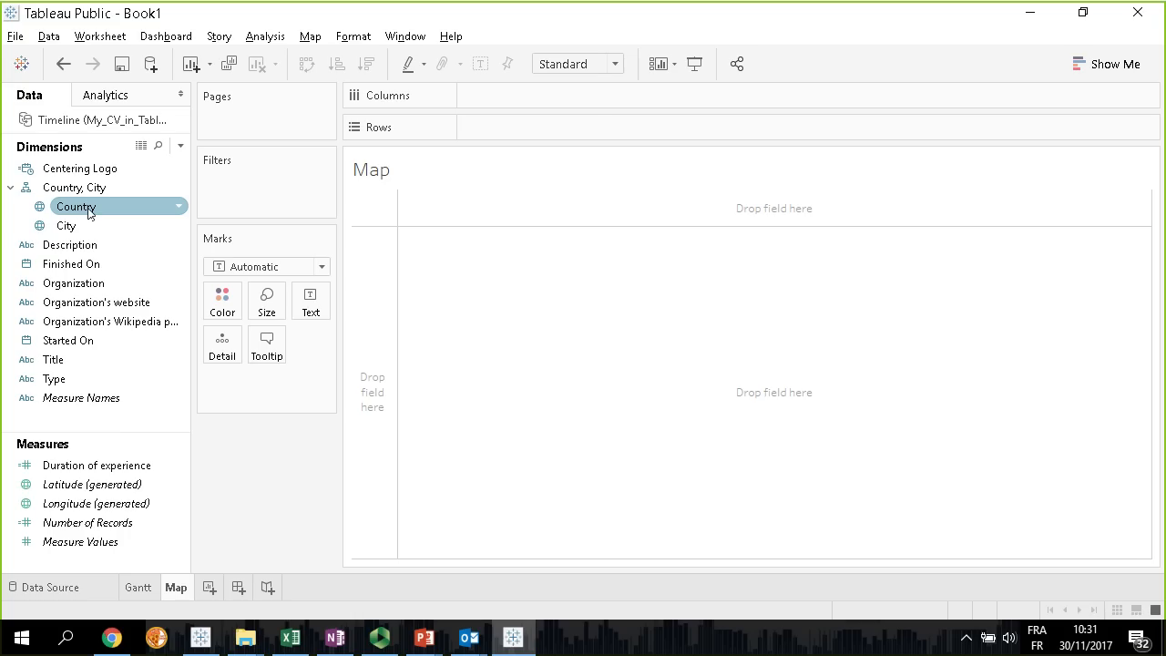
double_click(89, 209)
left_click(64, 227)
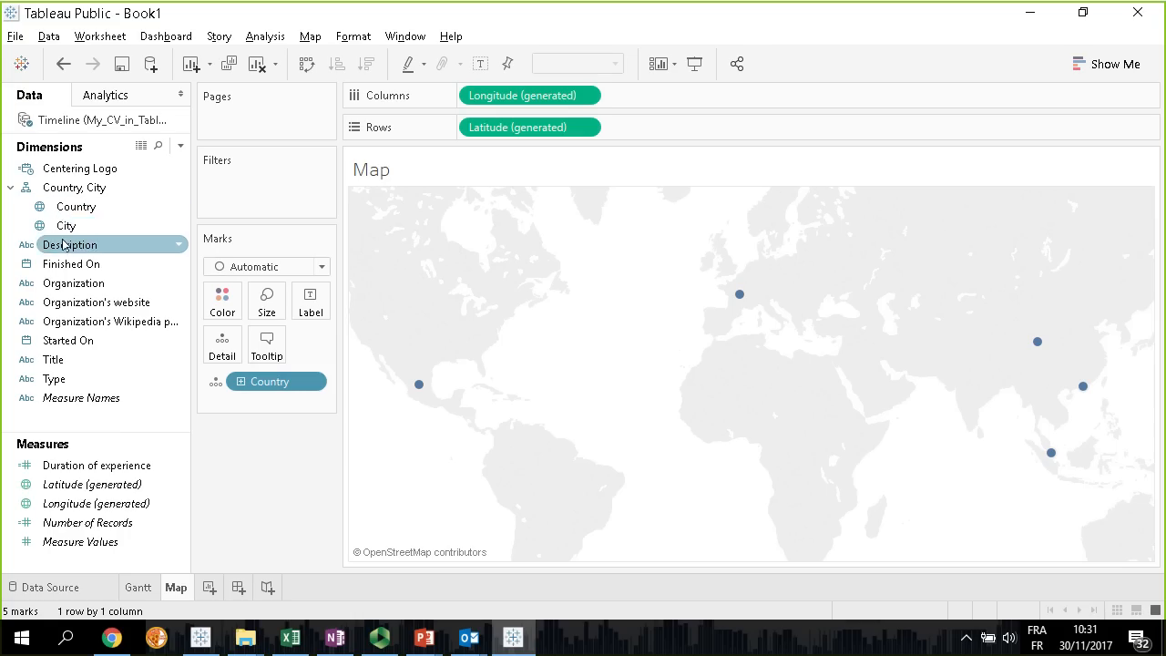
left_click_drag(60, 235, 99, 252)
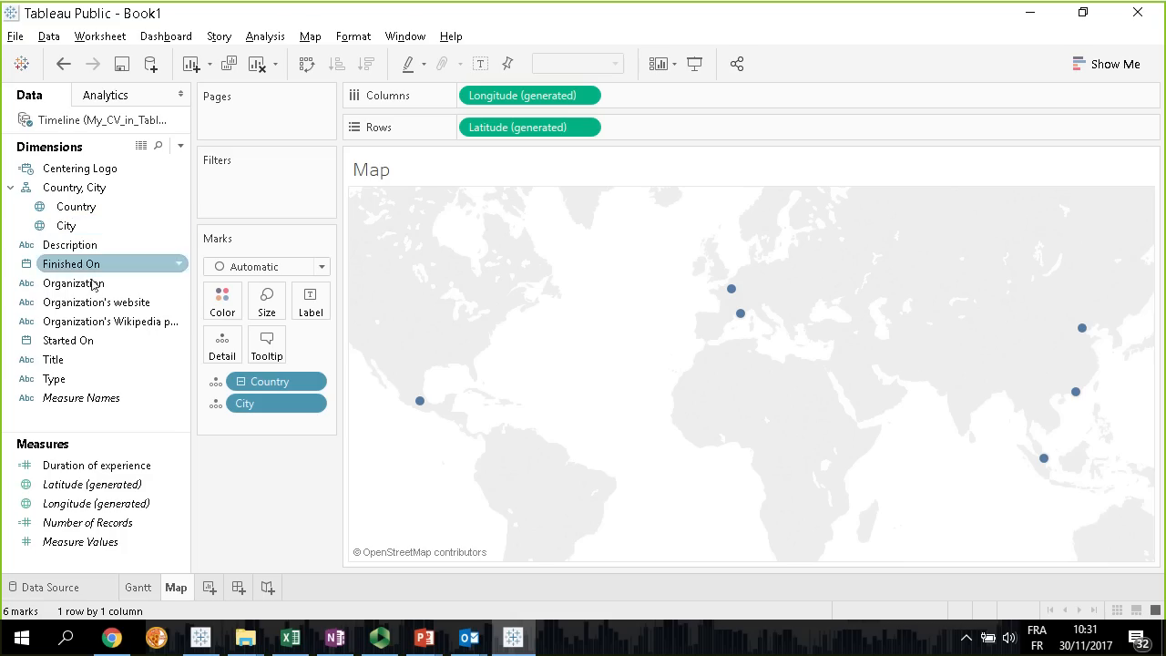
Change the map marks to Shape, assign Organization to the shapes and enlarge the logos
left_click(77, 288)
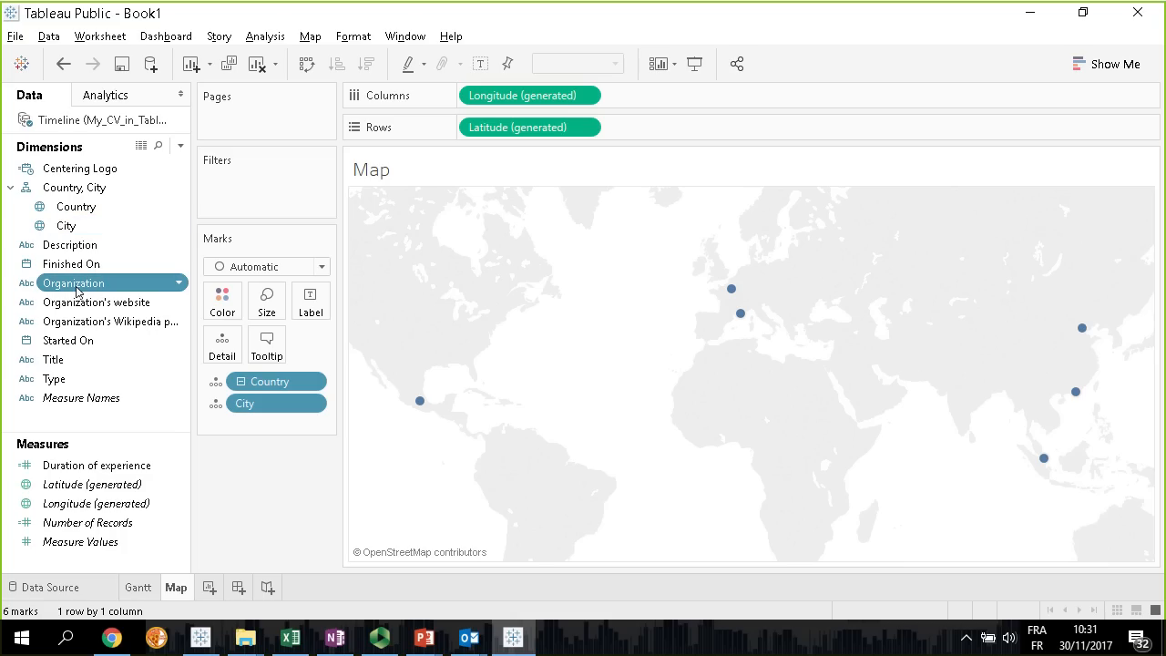
left_click(322, 267)
left_click(244, 400)
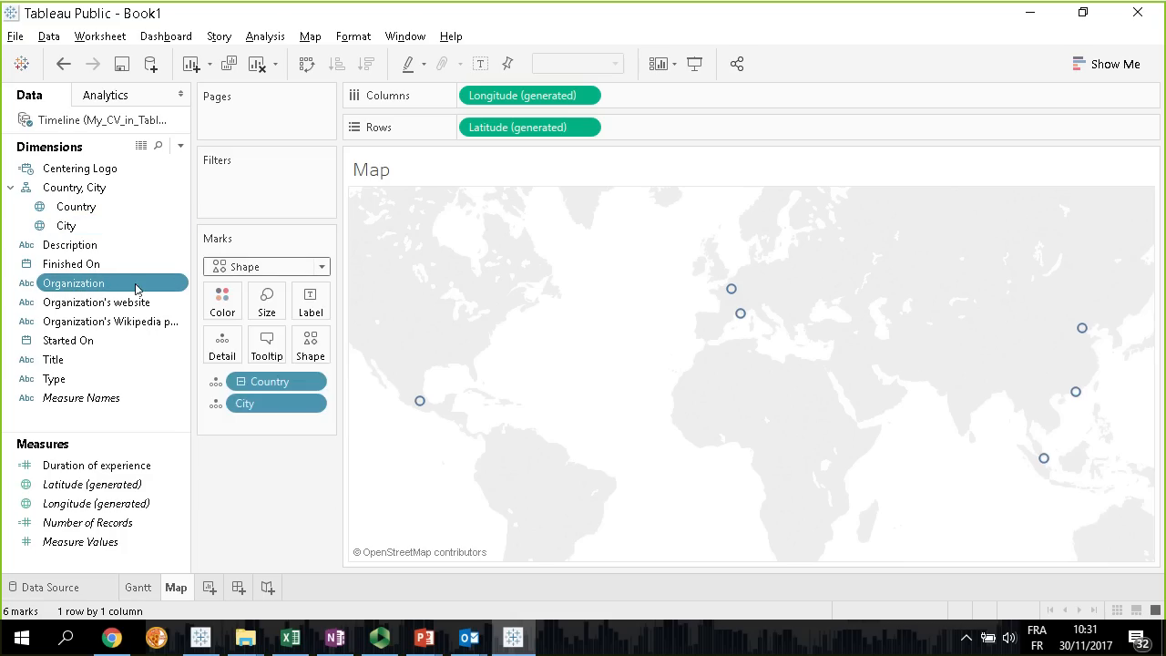
left_click_drag(69, 283, 365, 351)
left_click(267, 310)
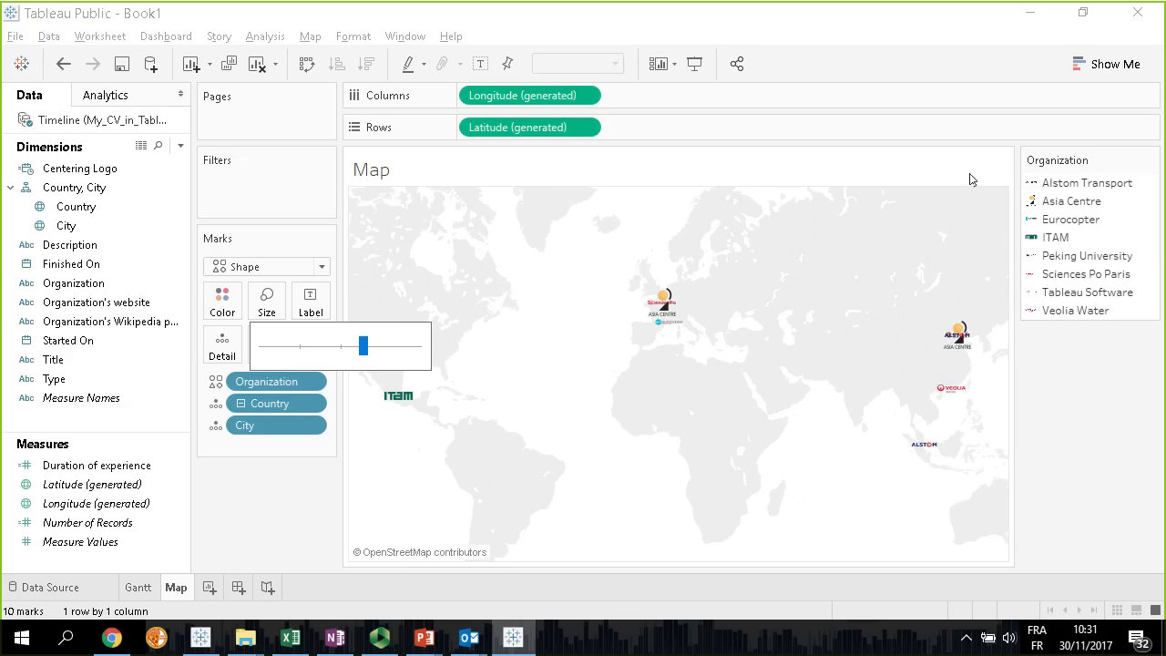
left_click(270, 501)
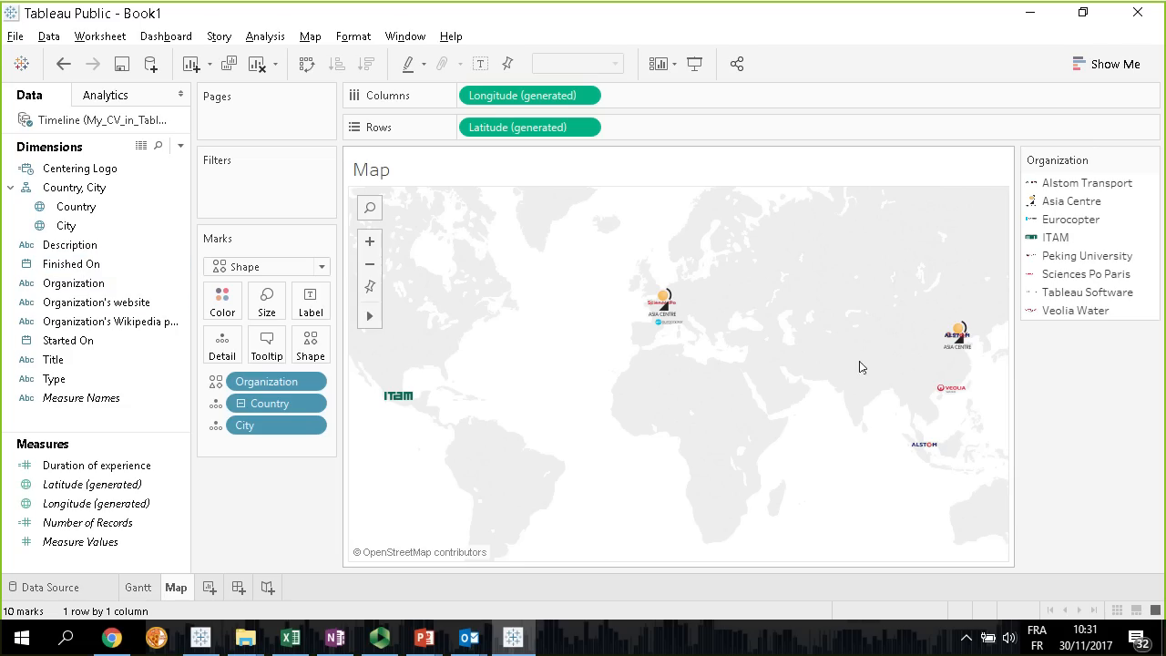
Filter the map by Type, keeping only Academic
left_click_drag(54, 379, 227, 190)
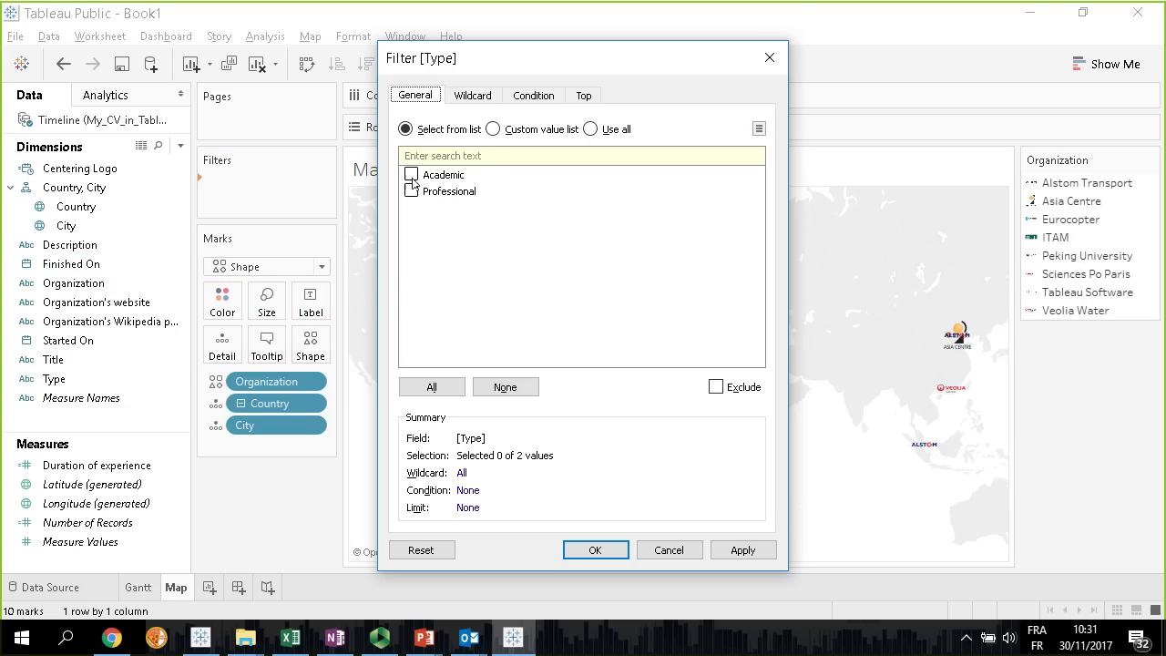
left_click(411, 175)
left_click(595, 550)
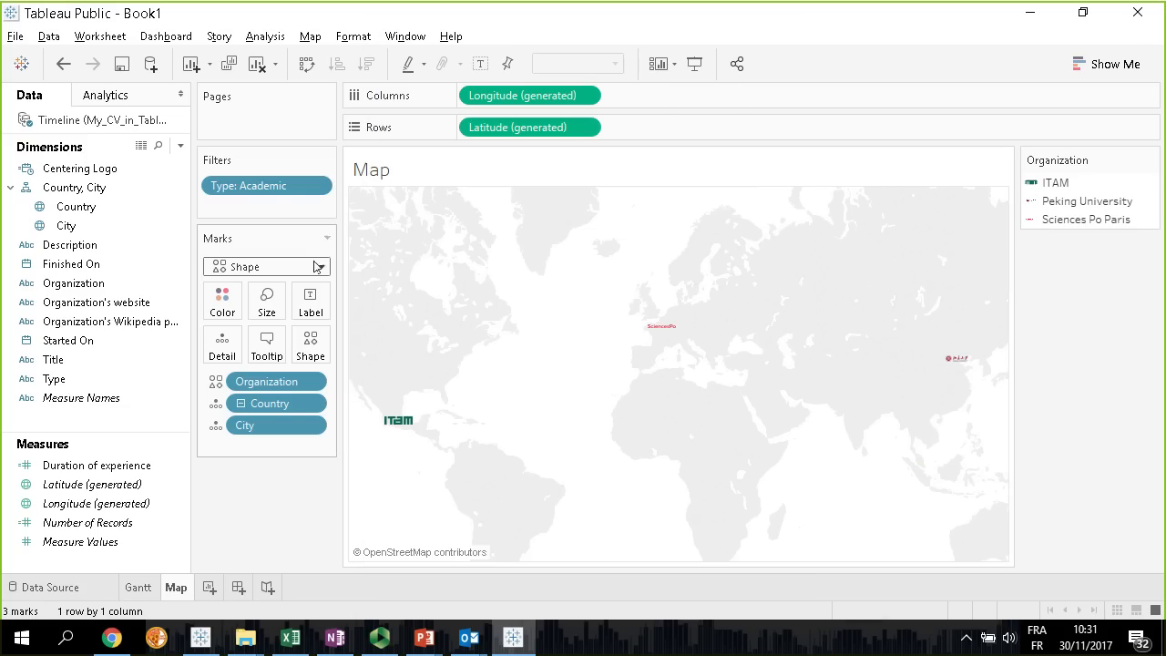
Show the Type filter control beside the map and switch its selection to Professional only
left_click(316, 185)
left_click(305, 233)
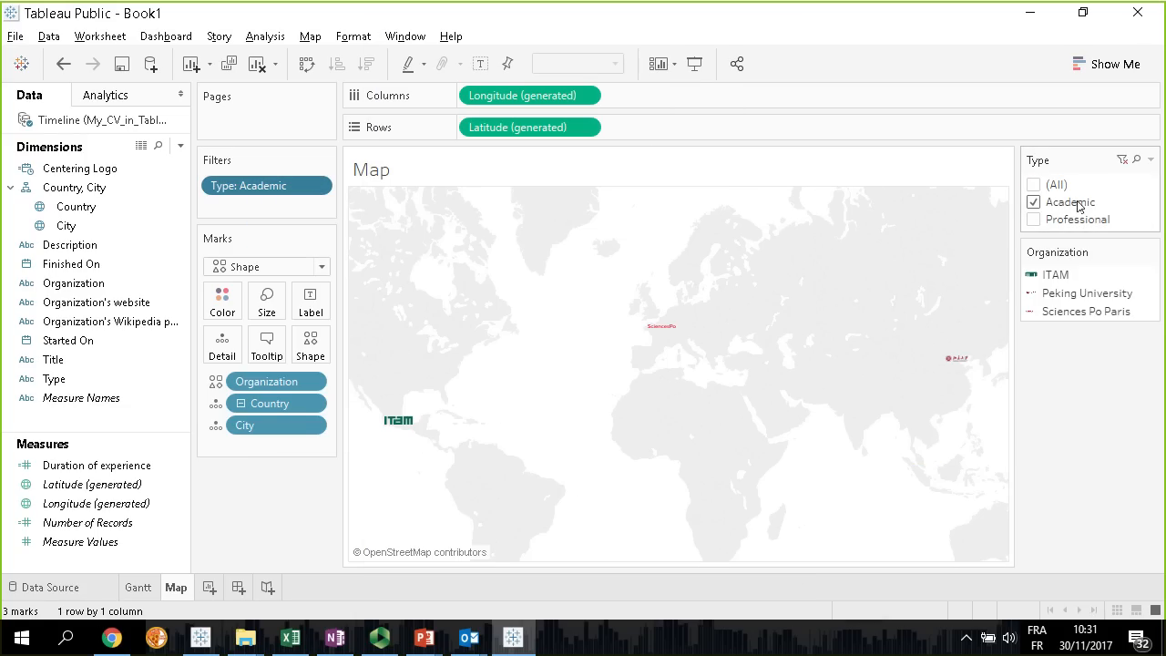
left_click(1034, 217)
left_click(1034, 202)
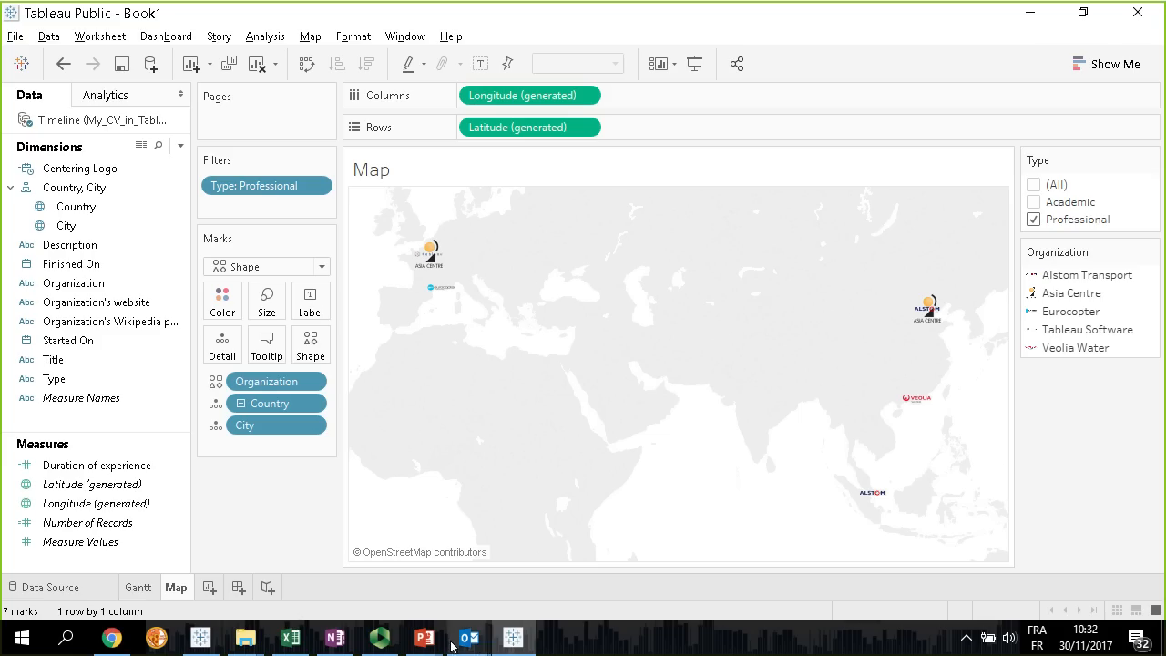
Switch to the PowerPoint presentation to review the Agenda slide's resume charts, and return to Tableau Public
mouse_move(425, 638)
left_click(464, 565)
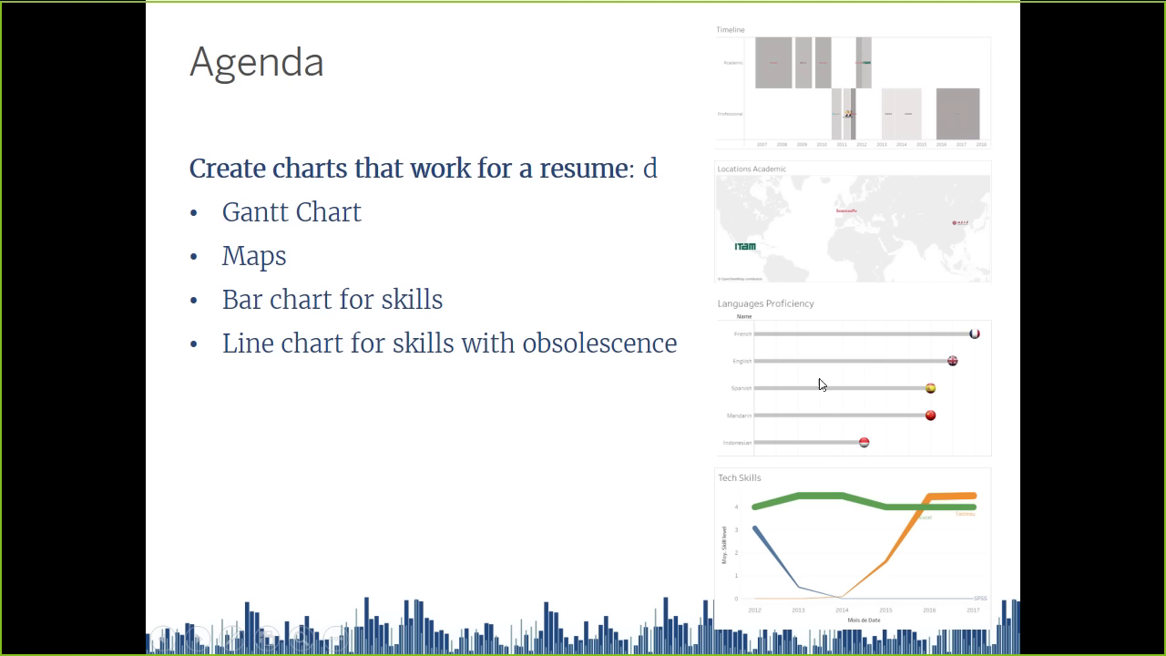
key("alt+Tab")
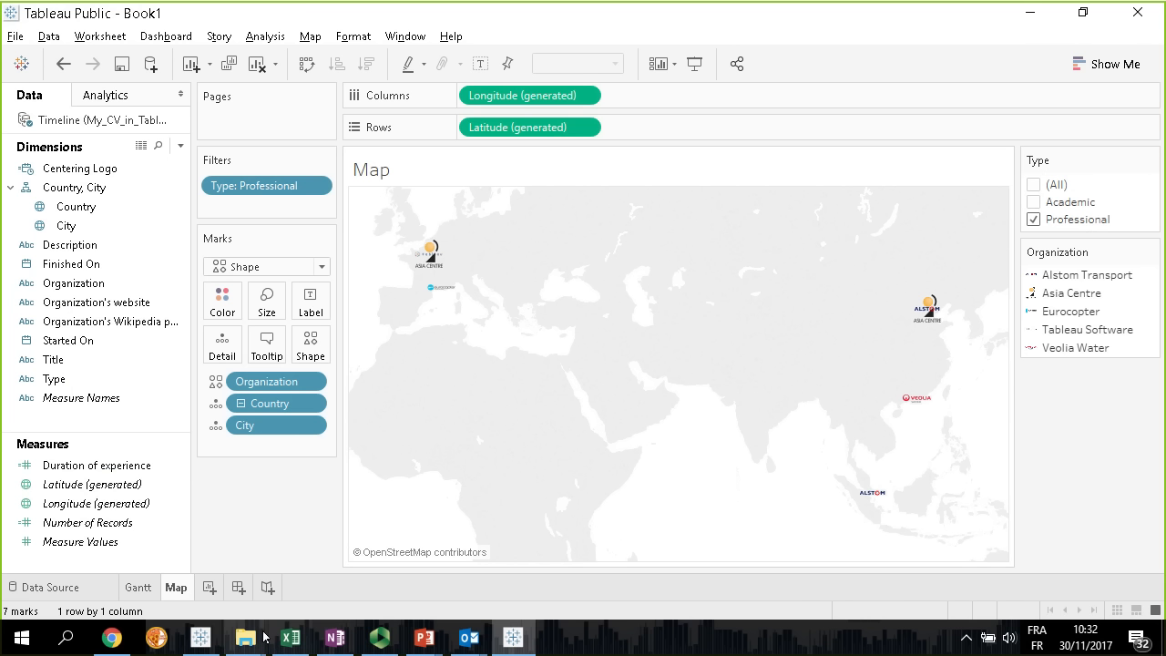
Switch to My_CV_in_Tableau.xlsx in Excel, add a new worksheet and start a text import of Languages.csv
left_click(292, 639)
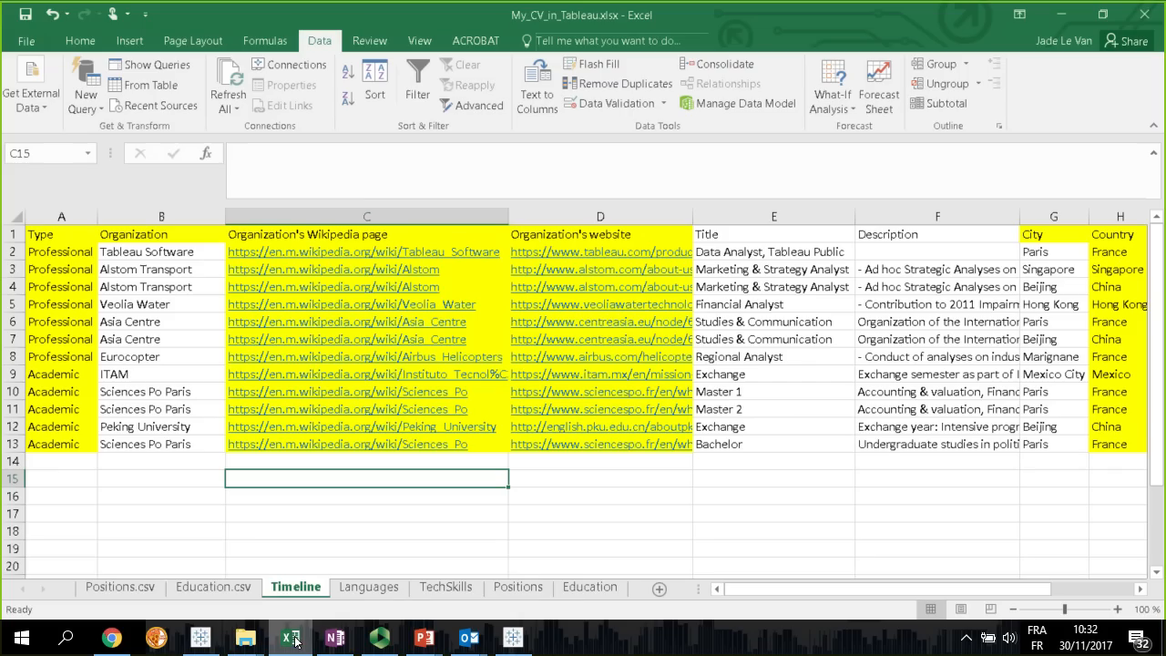
left_click(659, 590)
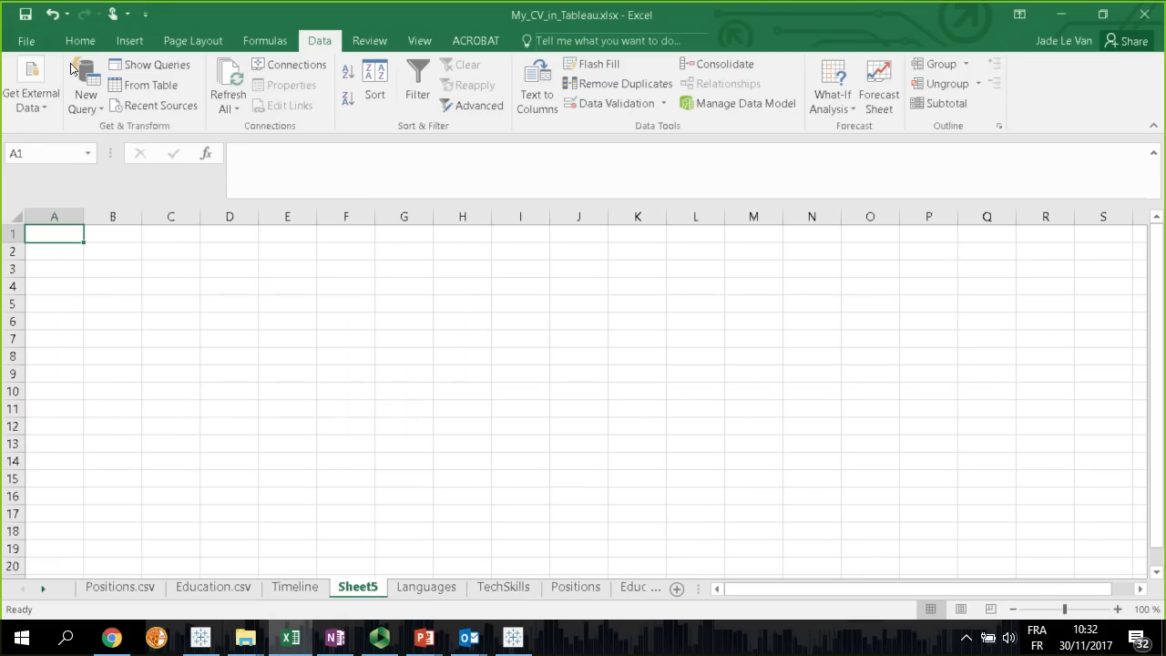
left_click(31, 96)
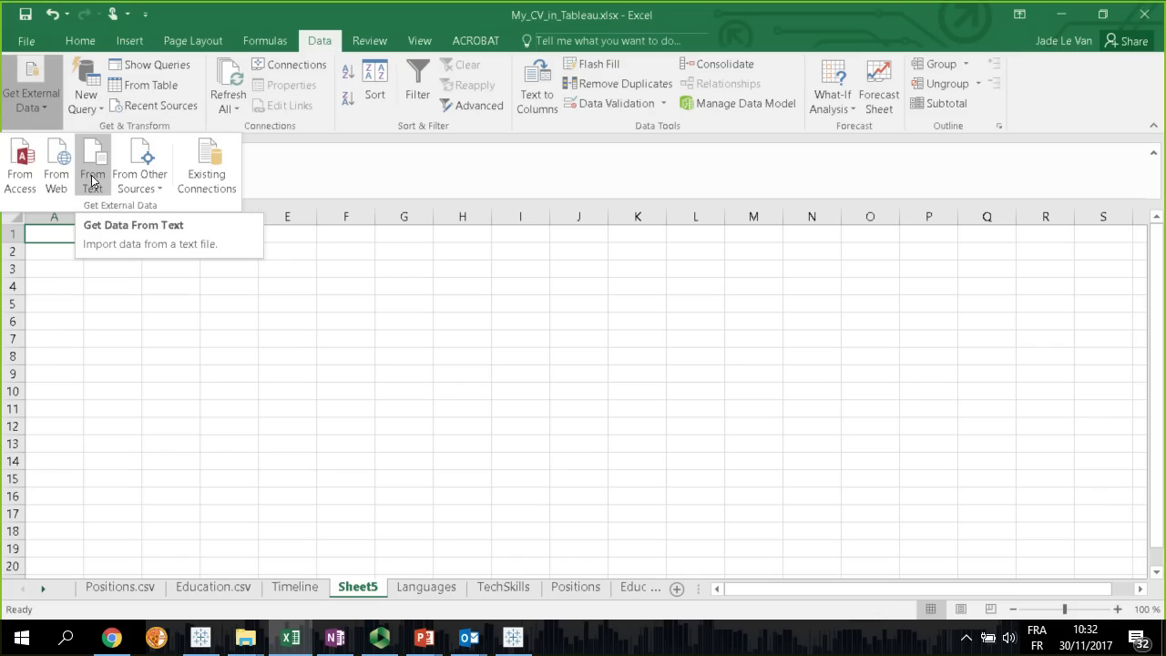
left_click(94, 181)
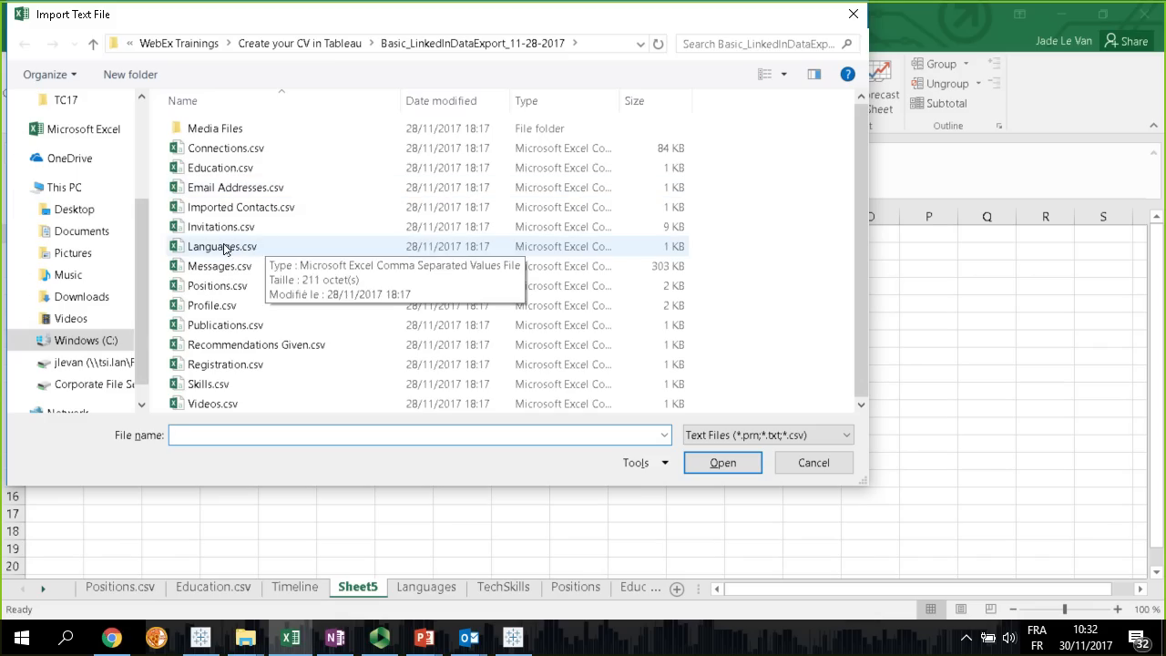
double_click(226, 254)
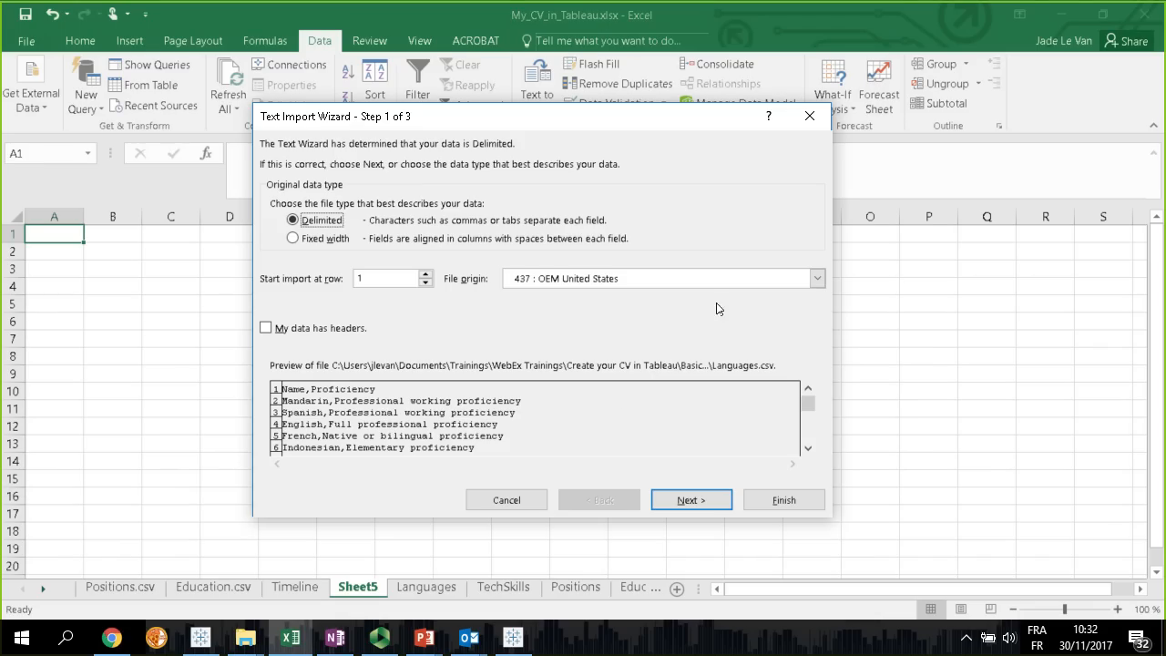
Set the import's file origin to 65001 : Unicode (UTF-8) and mark the data as having headers
left_click(693, 278)
scroll(782, 324, "down", 5)
scroll(784, 339, "down", 3)
scroll(746, 339, "up", 2)
left_click(615, 320)
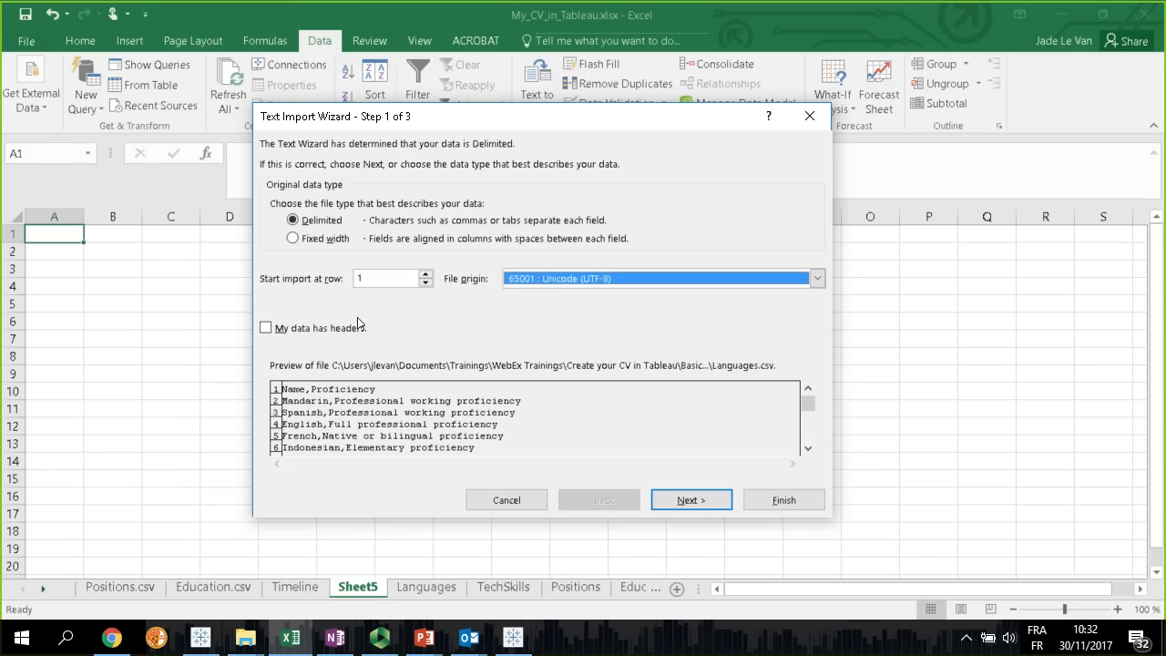
left_click(314, 328)
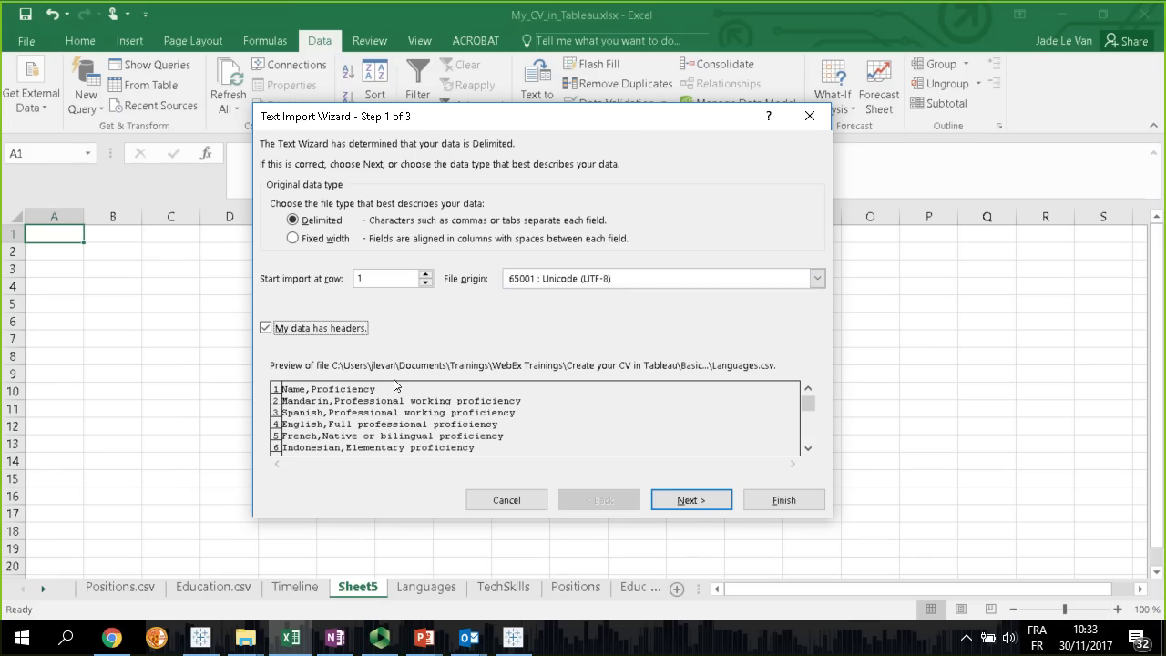
left_click(706, 502)
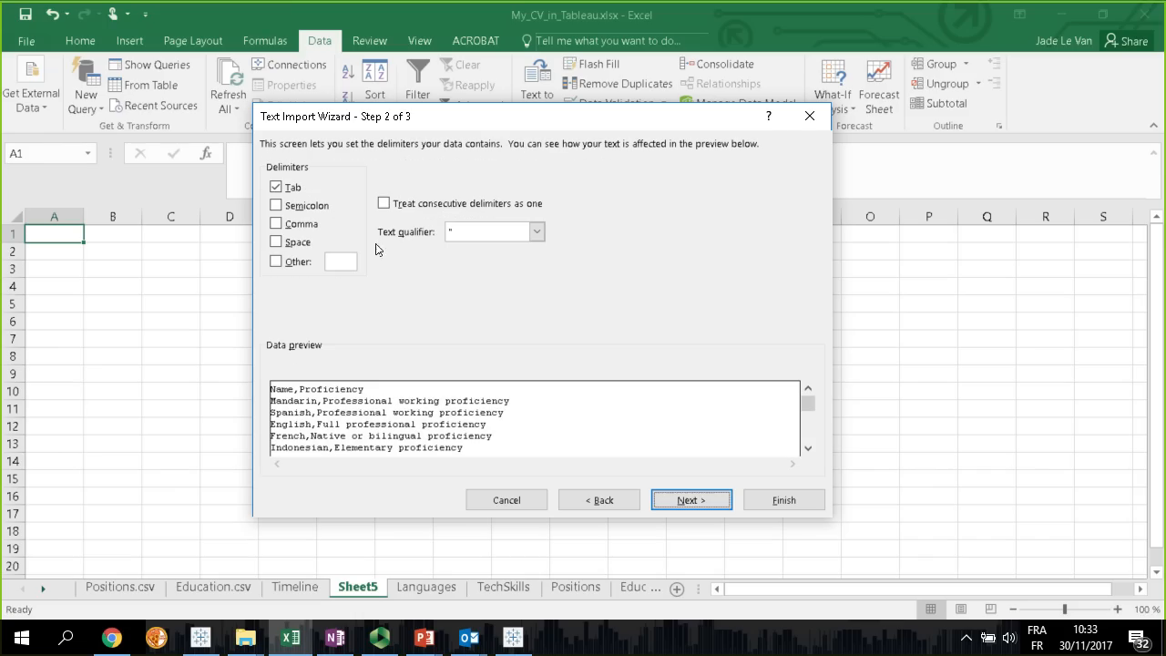
Use comma instead of tab as the delimiter and import the data at cell A1 of the existing worksheet
left_click(276, 223)
left_click(276, 186)
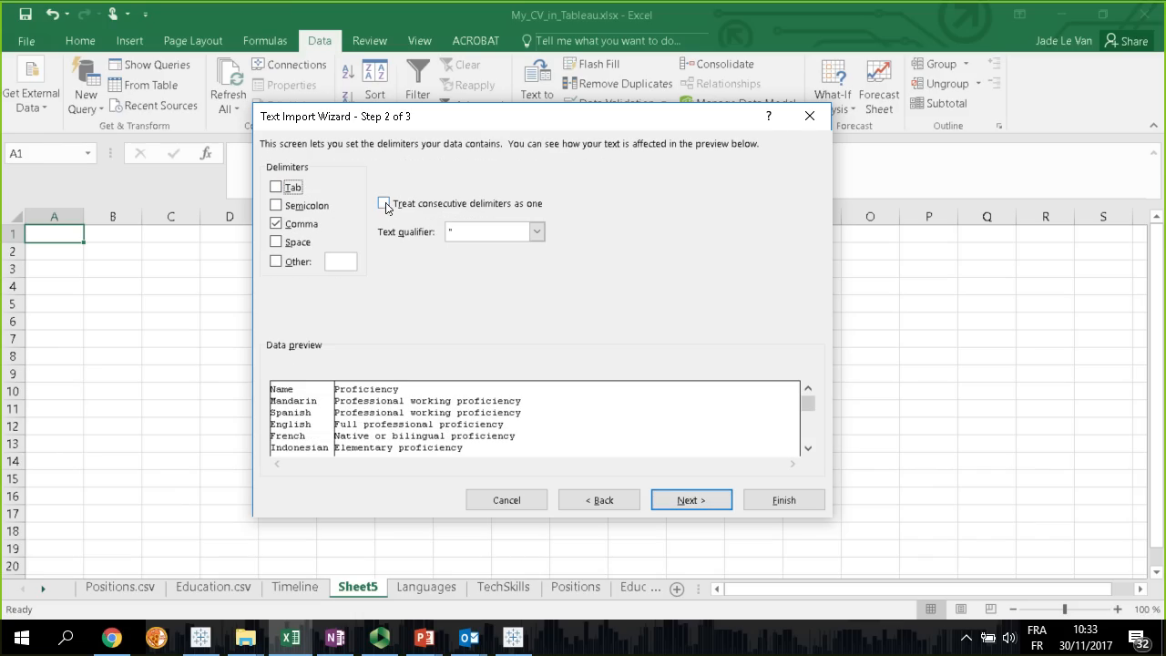
left_click(710, 506)
left_click(781, 499)
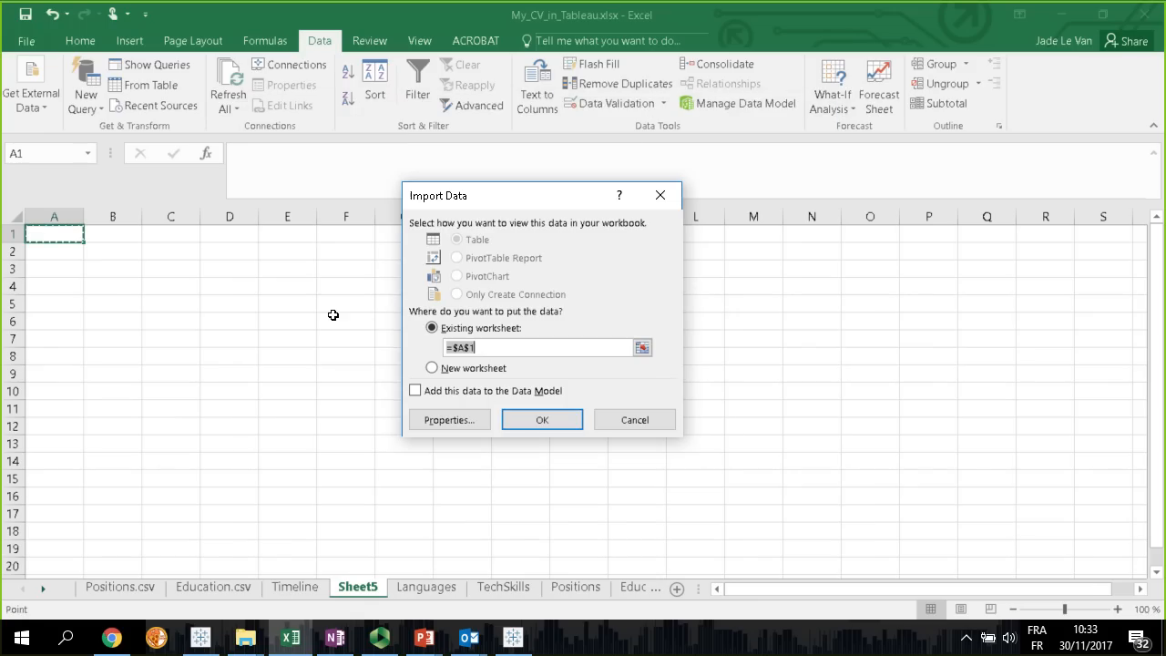
left_click(539, 422)
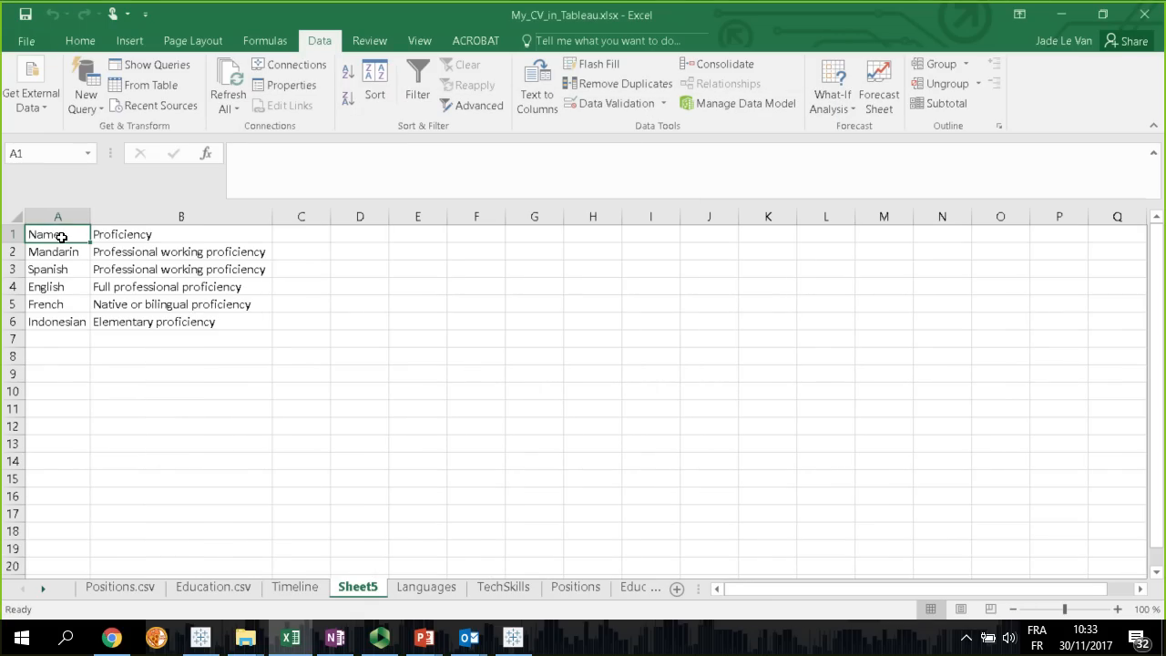
Add the column header "Rank (0-5)" in cell C1, beside Proficiency
left_click(304, 236)
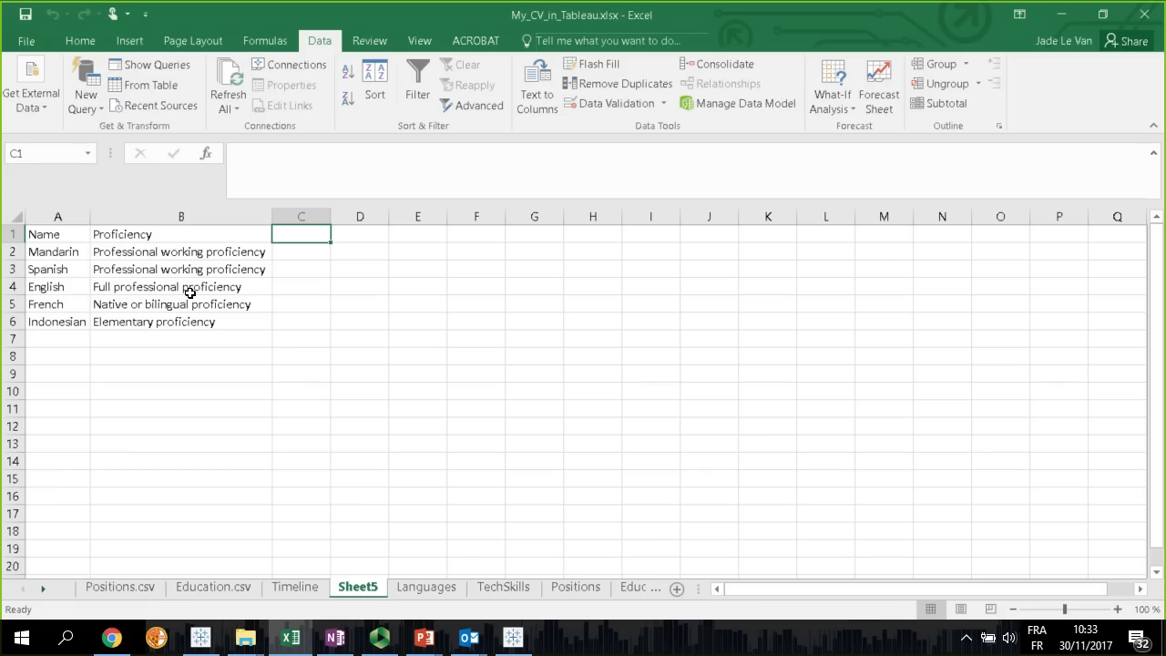
type("Rank")
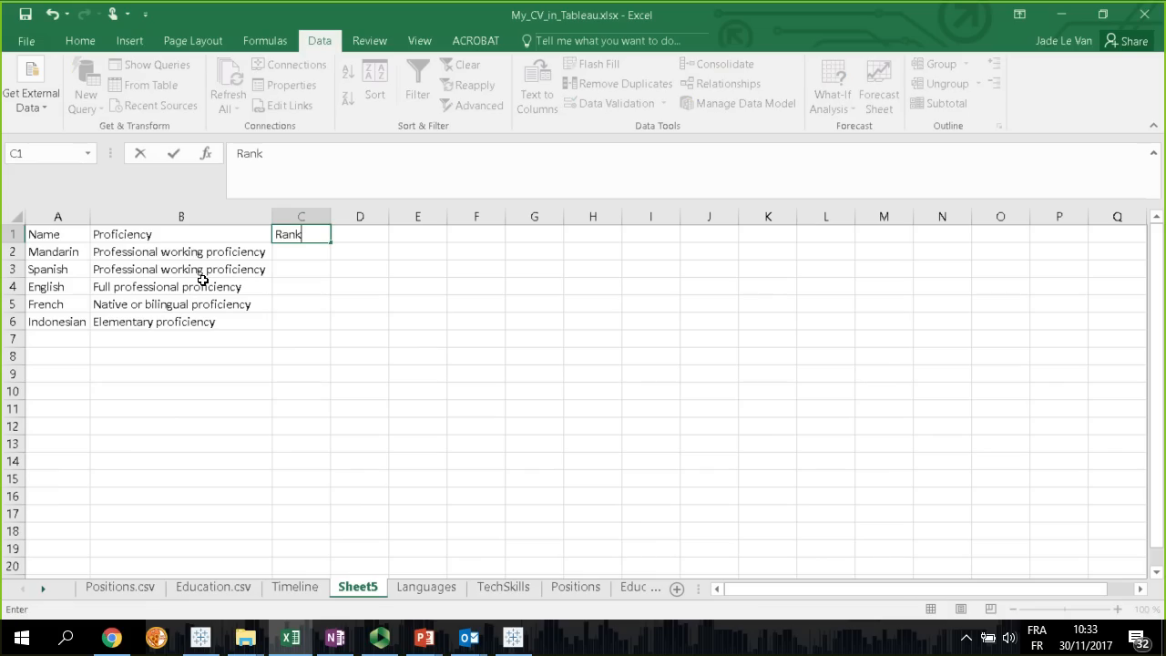
type(" (0-5)")
key("Return")
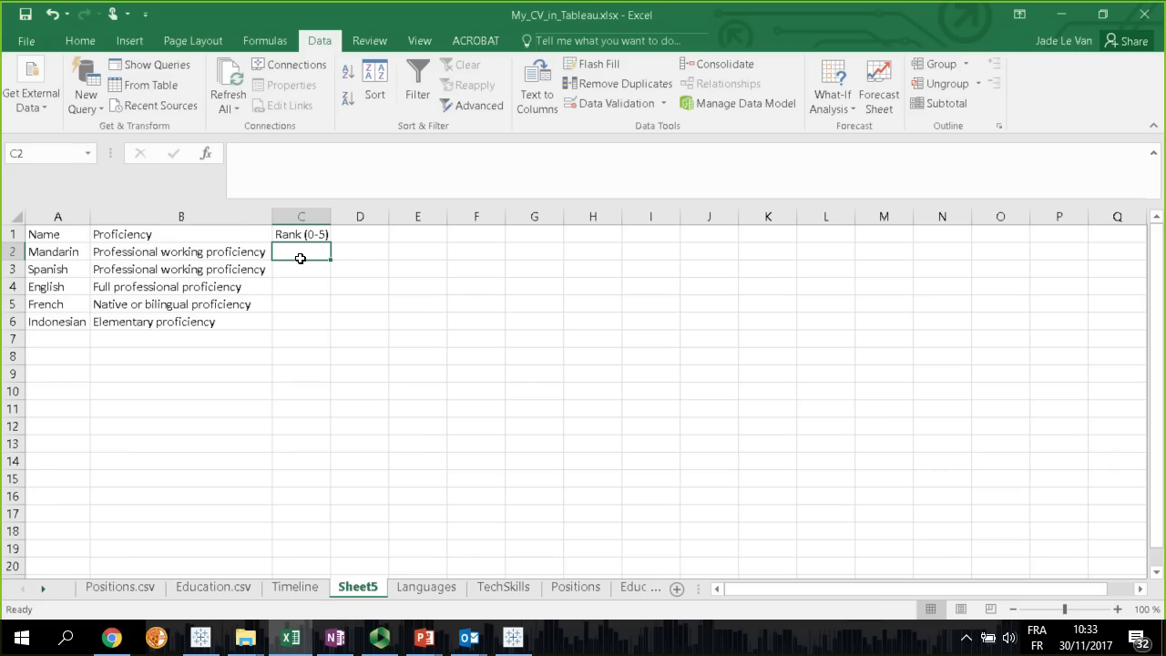
Enter a rank of 4.5 for both Mandarin and Spanish
left_click(187, 251)
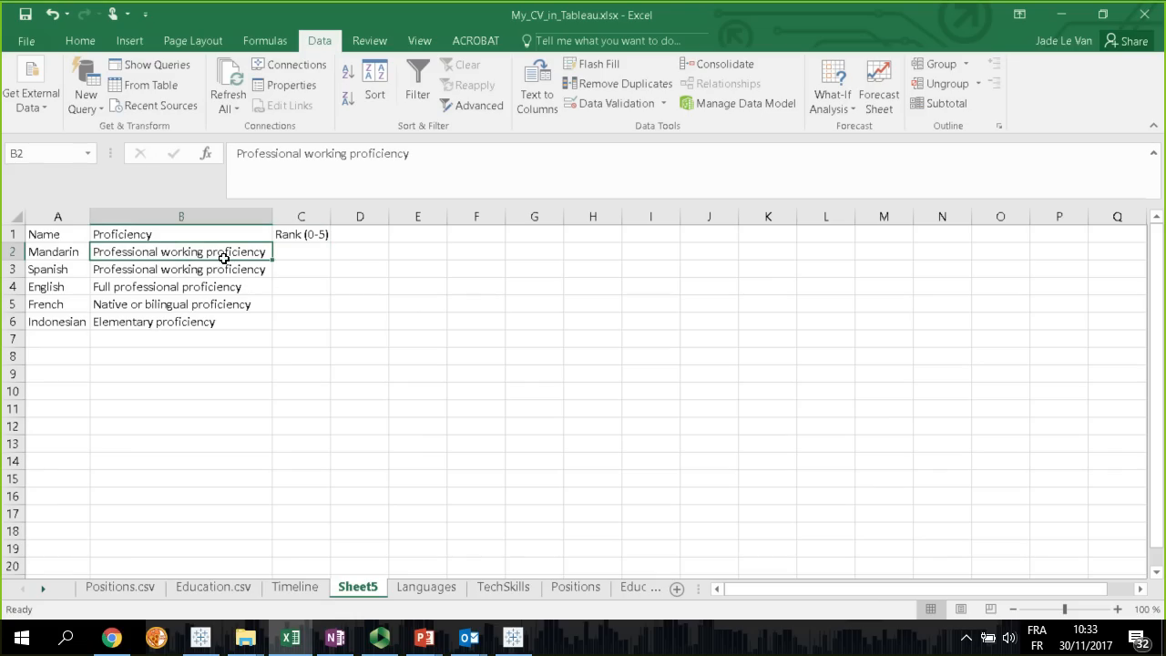
left_click(314, 256)
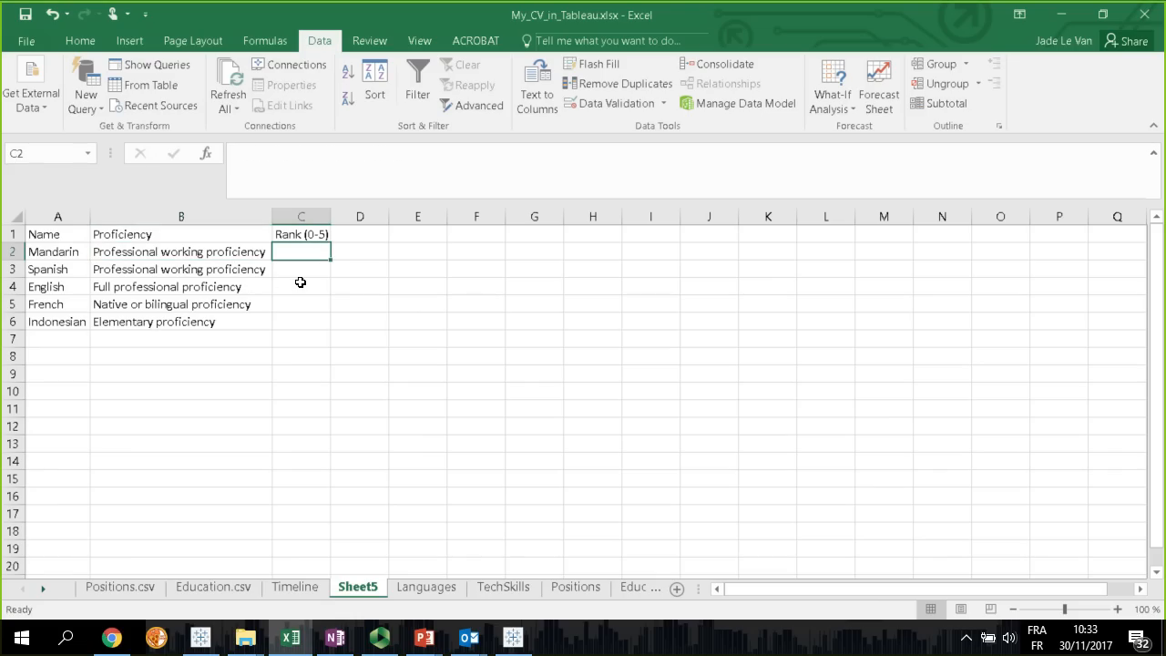
type("4.5")
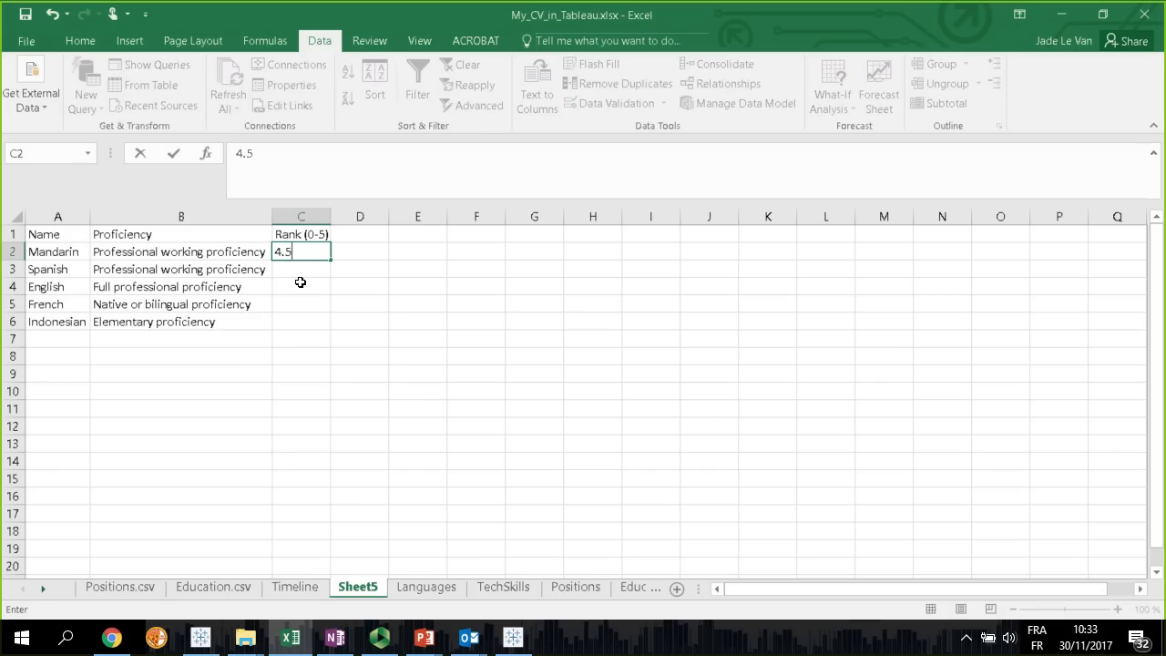
key("Return")
type("4.5")
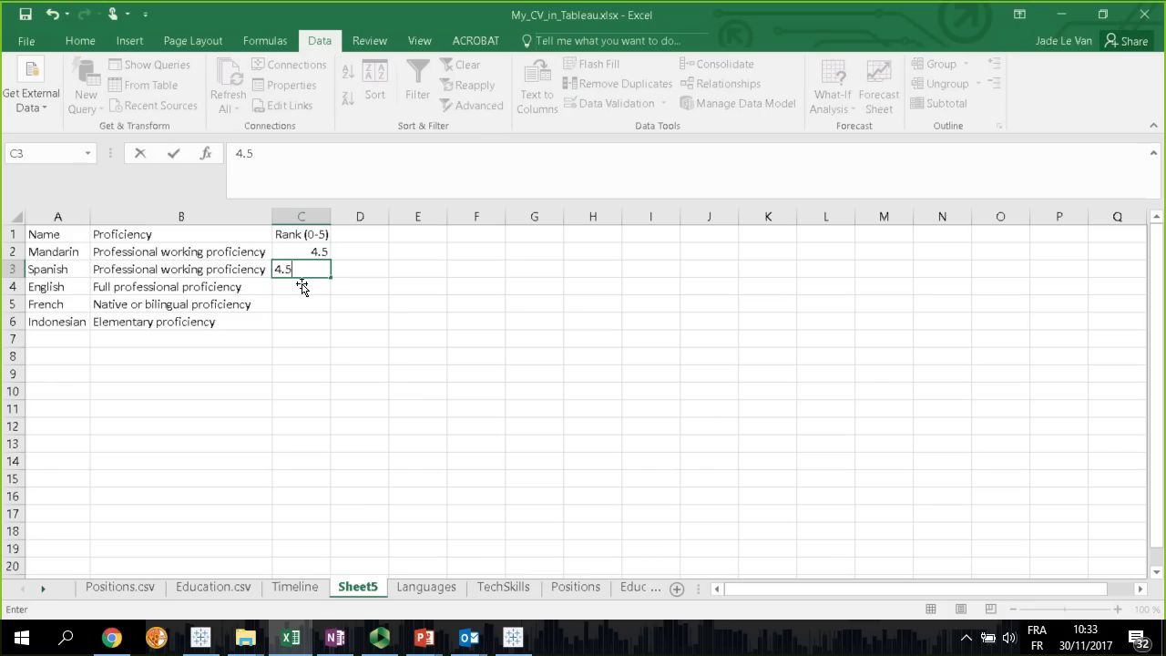
key("Return")
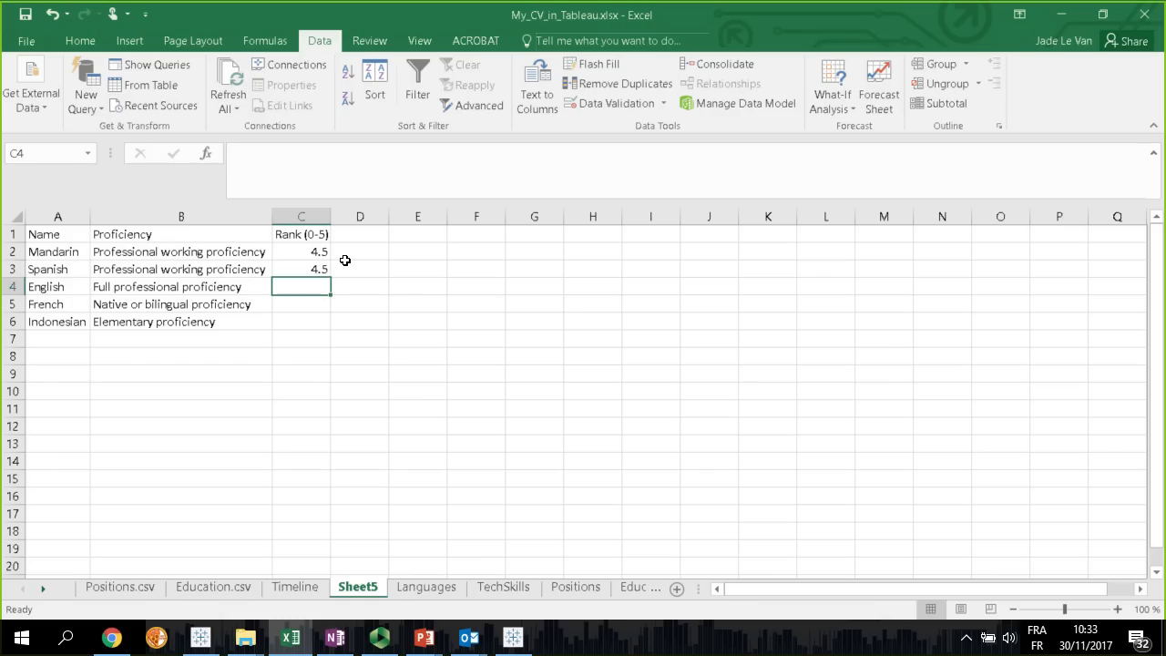
Change the rank of both Mandarin and Spanish to 4
left_click(324, 254)
key("Delete")
key("Return")
type("4")
key("Return")
Enter ranks of 4.5 for English, 5 for French and 2.5 for Indonesian
type("4.5")
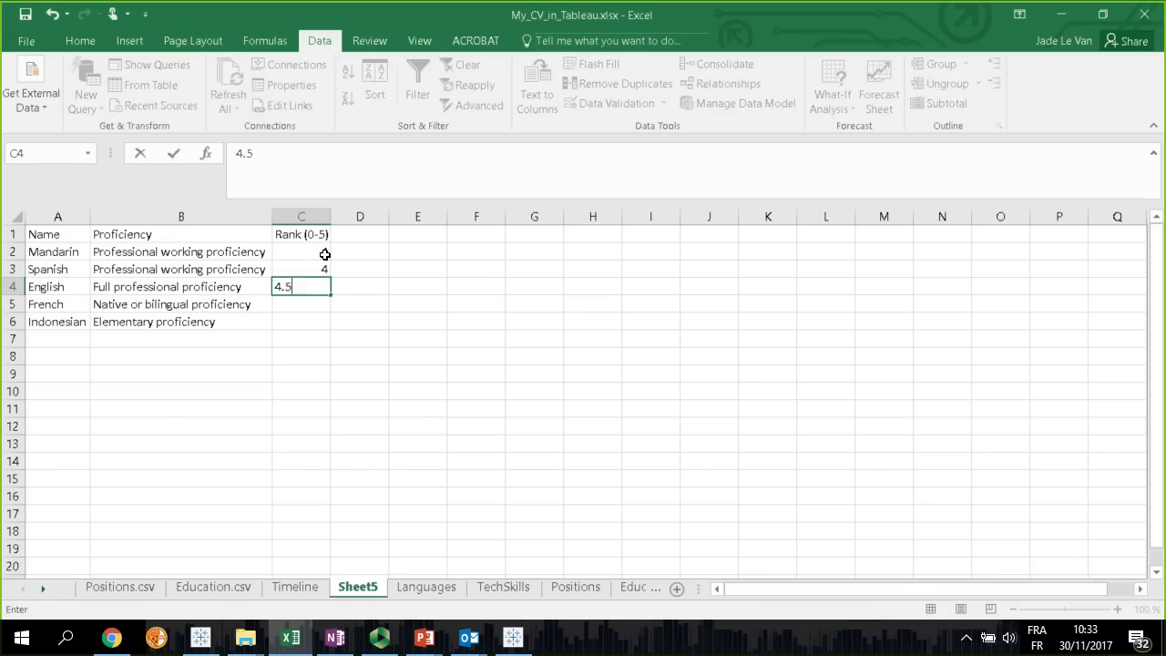
key("Return")
type("5")
key("Return")
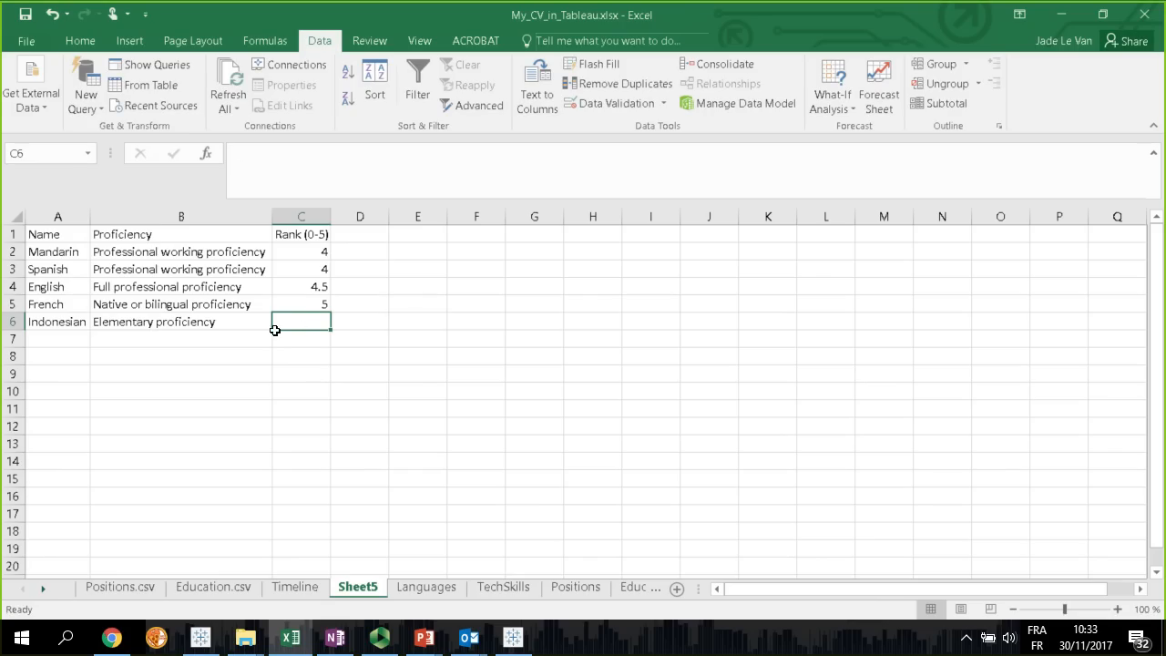
type("2.5")
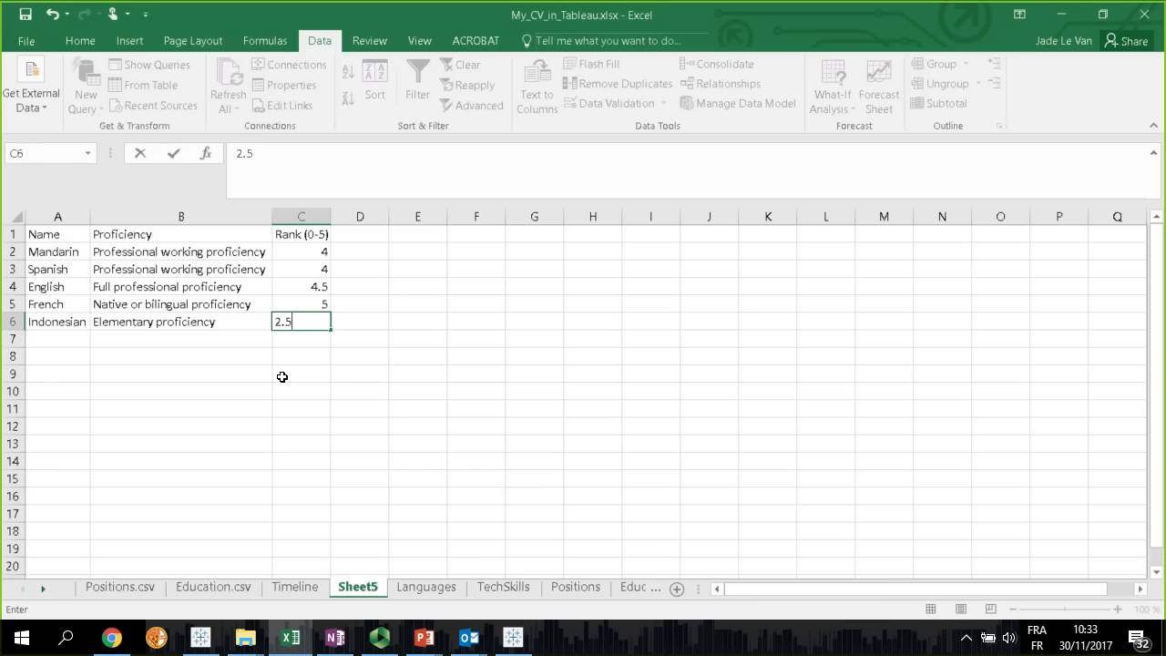
key("Return")
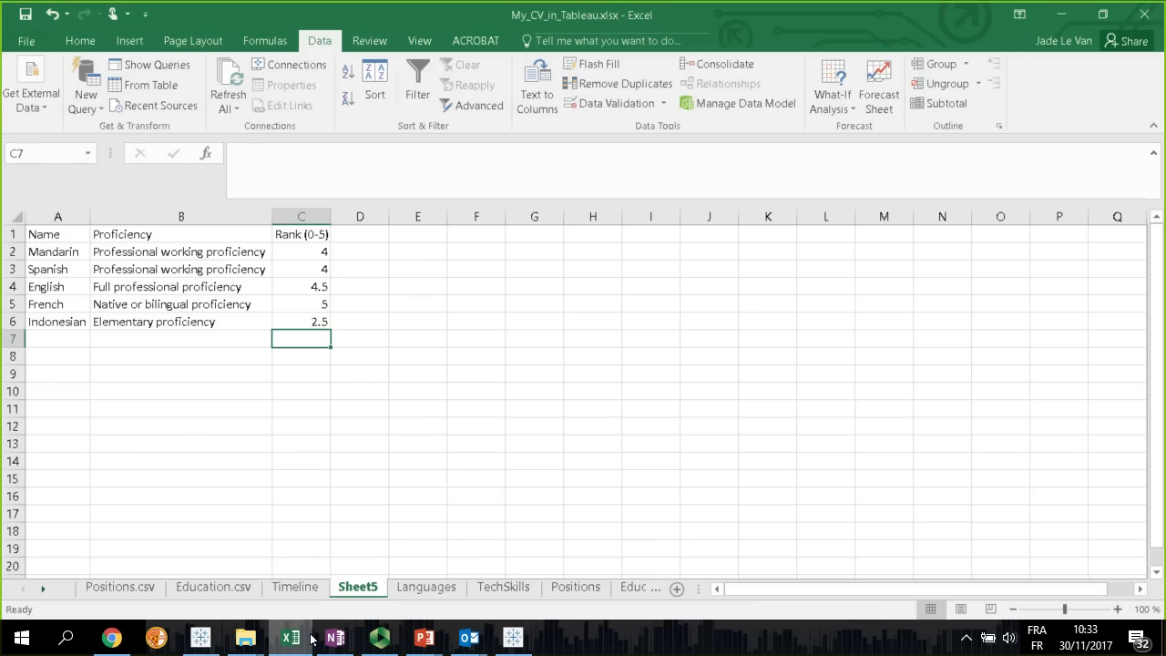
Rename the current worksheet, Sheet5, as "Languages ratnig"
double_click(346, 591)
type("Languages rat")
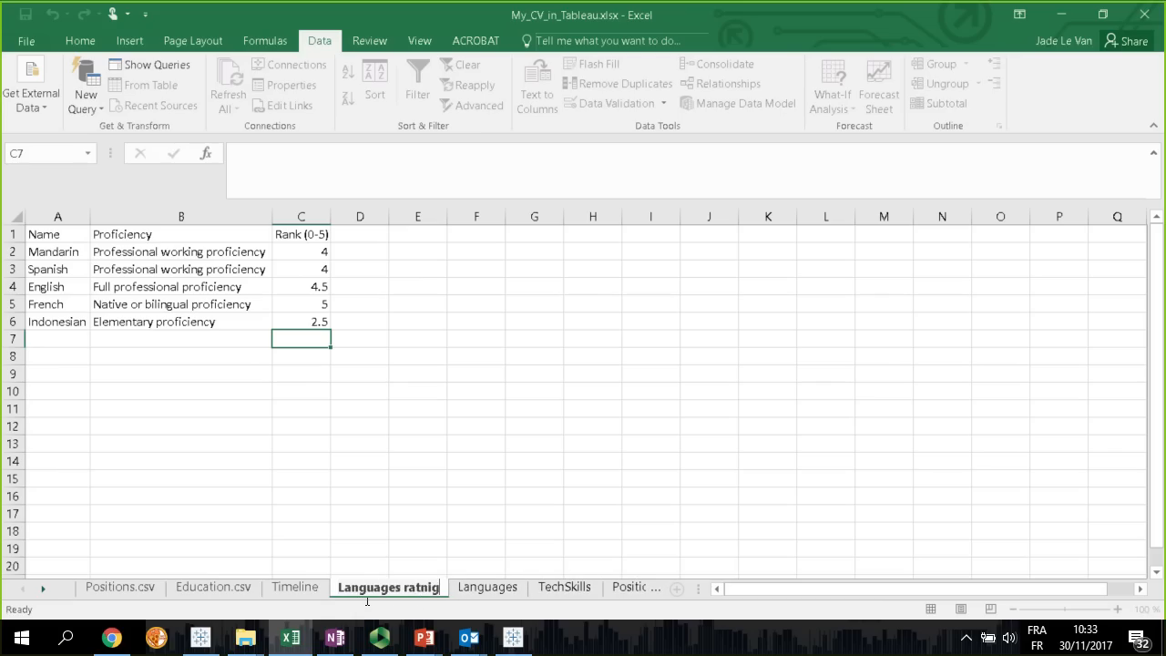
type("nig")
key("Return")
Switch to Tableau Public and add My_CV_in_Tableau.xlsx as a new Excel data source using its Languages sheet
left_click(525, 645)
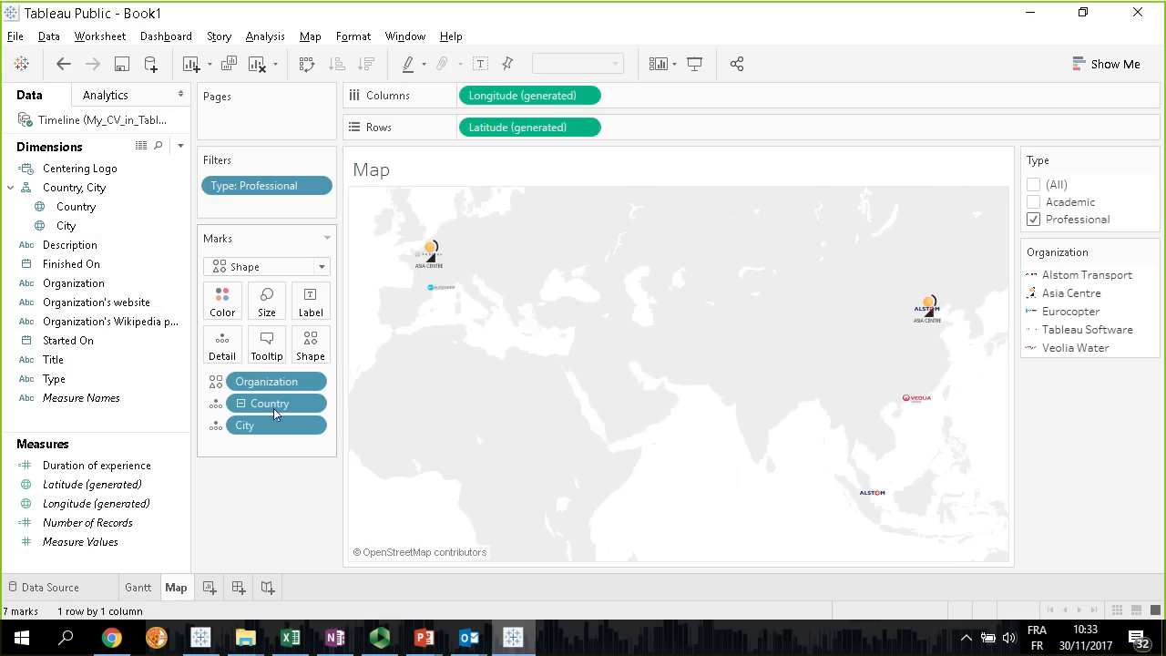
left_click(46, 37)
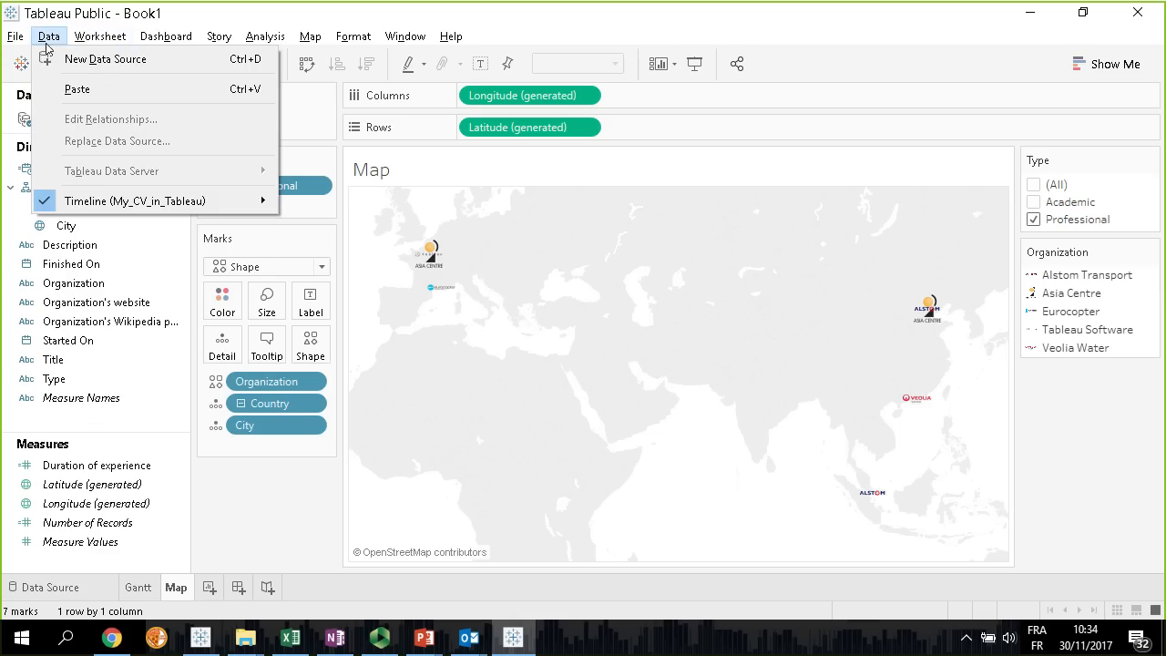
left_click(47, 37)
left_click(50, 37)
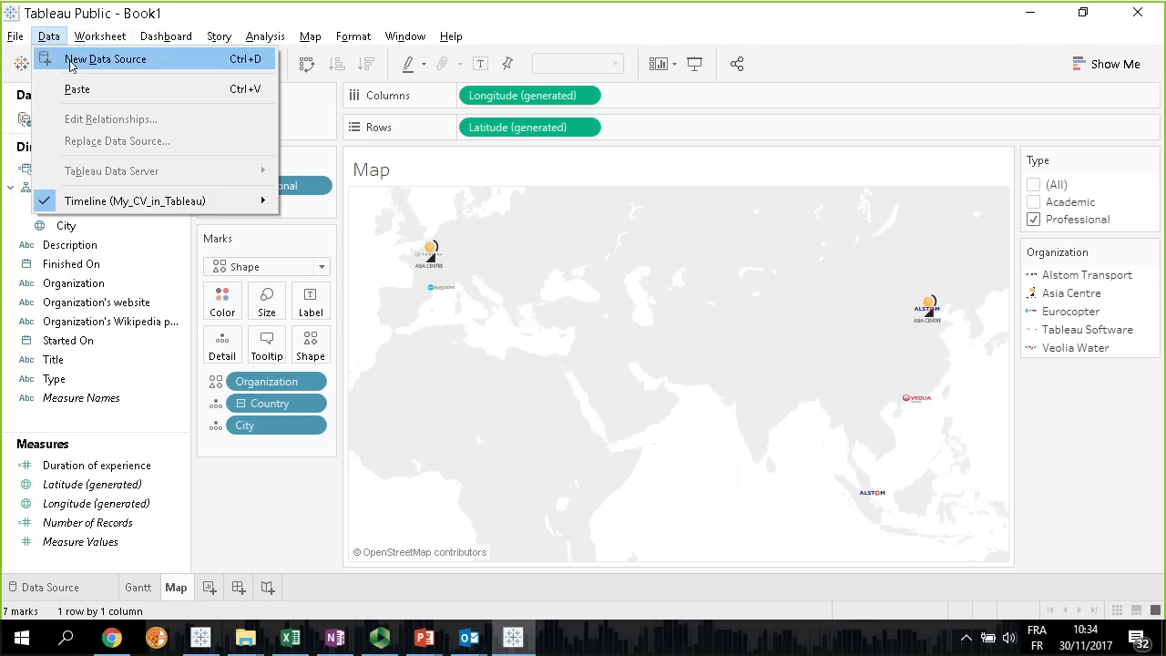
left_click(73, 59)
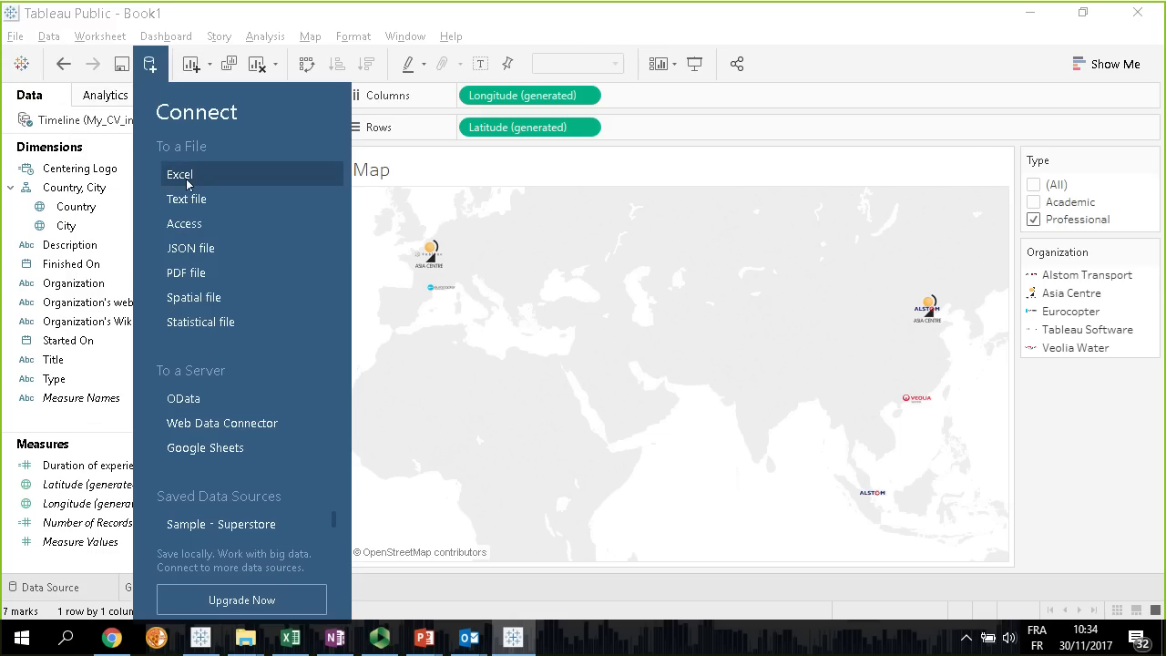
left_click(187, 182)
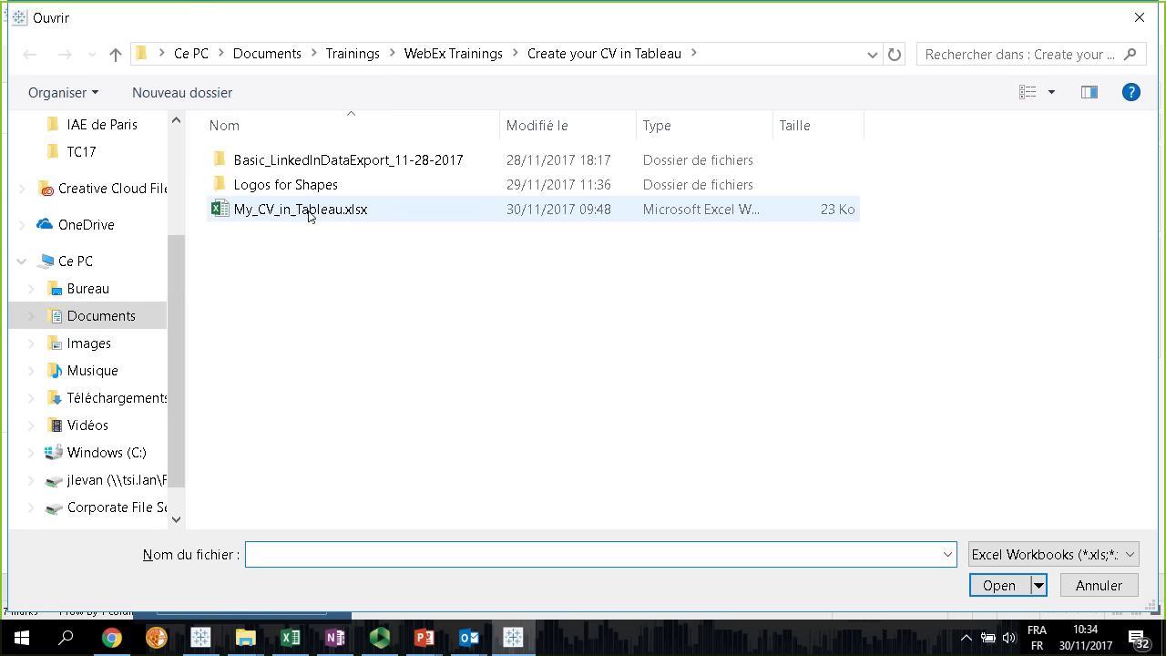
double_click(305, 210)
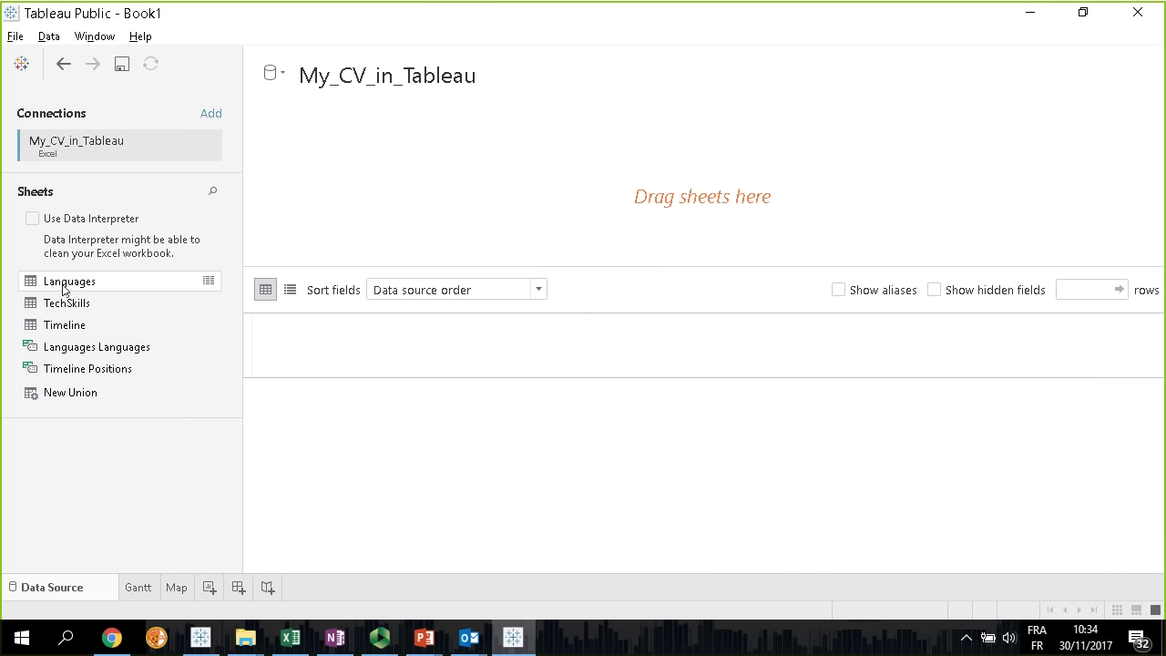
left_click_drag(64, 285, 492, 177)
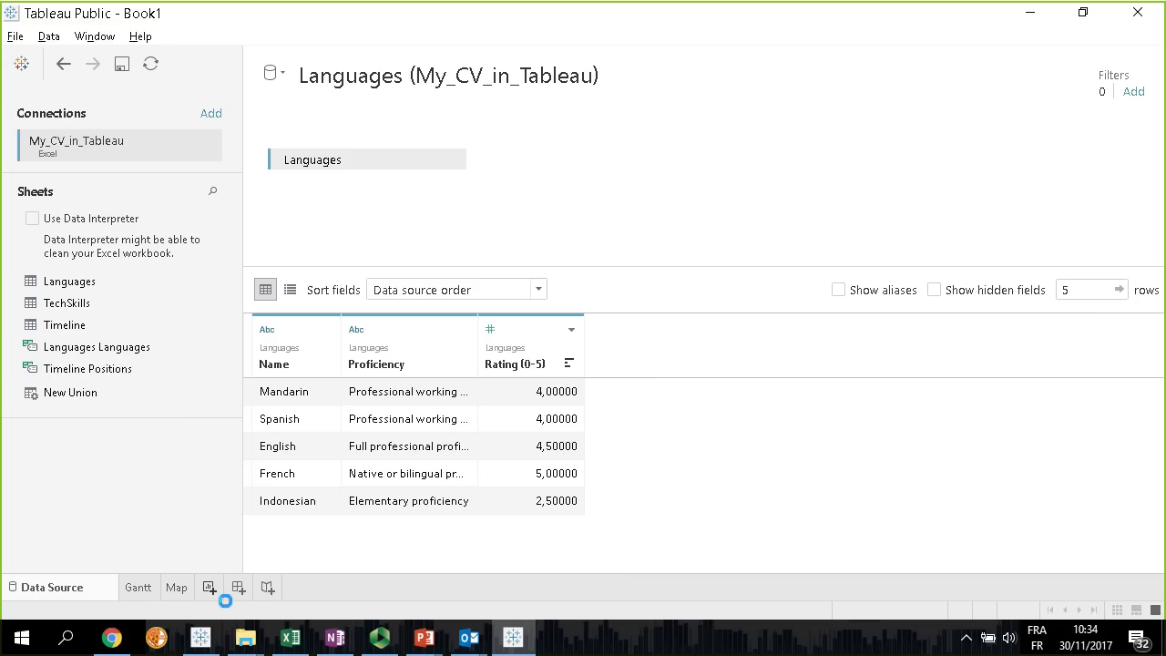
Create a new worksheet and name it "Languages"
left_click(212, 589)
type("Languqaes")
key("BackSpace")
key("BackSpace")
key("BackSpace")
key("BackSpace")
type("ages")
key("Return")
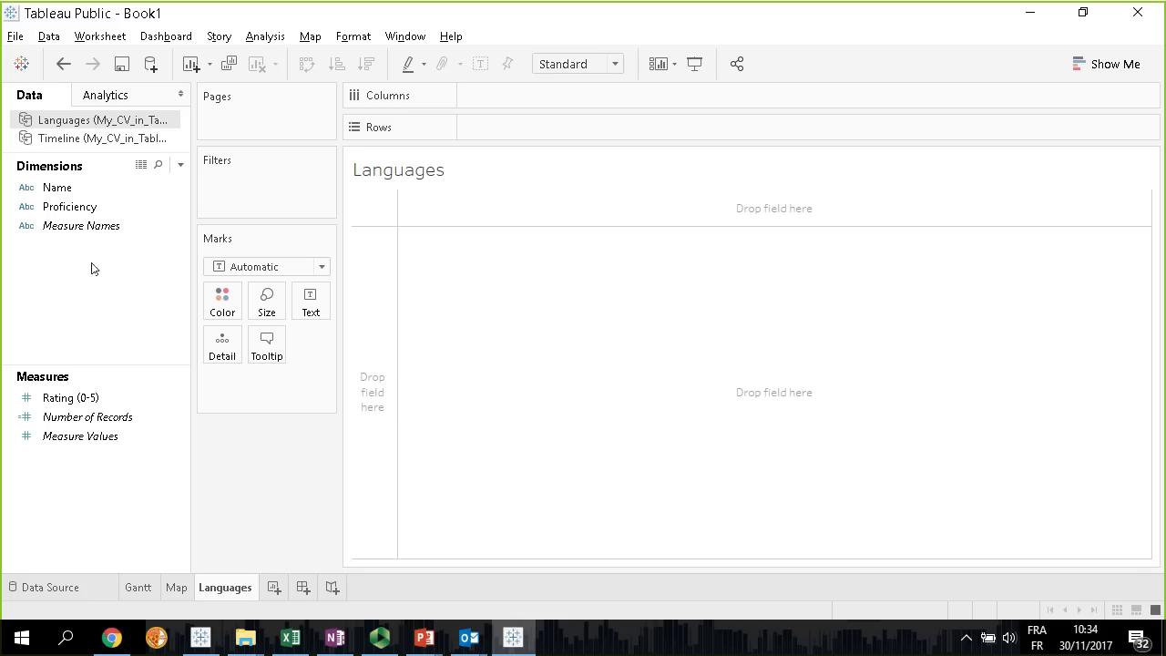
Build a horizontal bar chart of Rating (0-5) by Name using Show Me
left_click(59, 188)
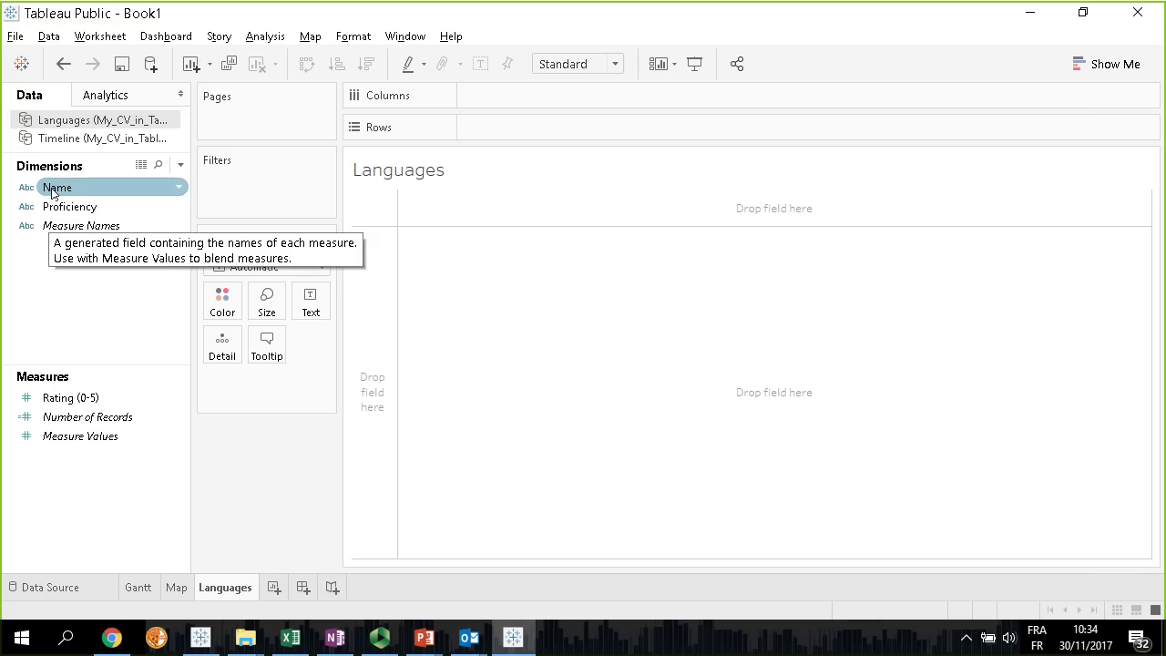
left_click(1096, 68)
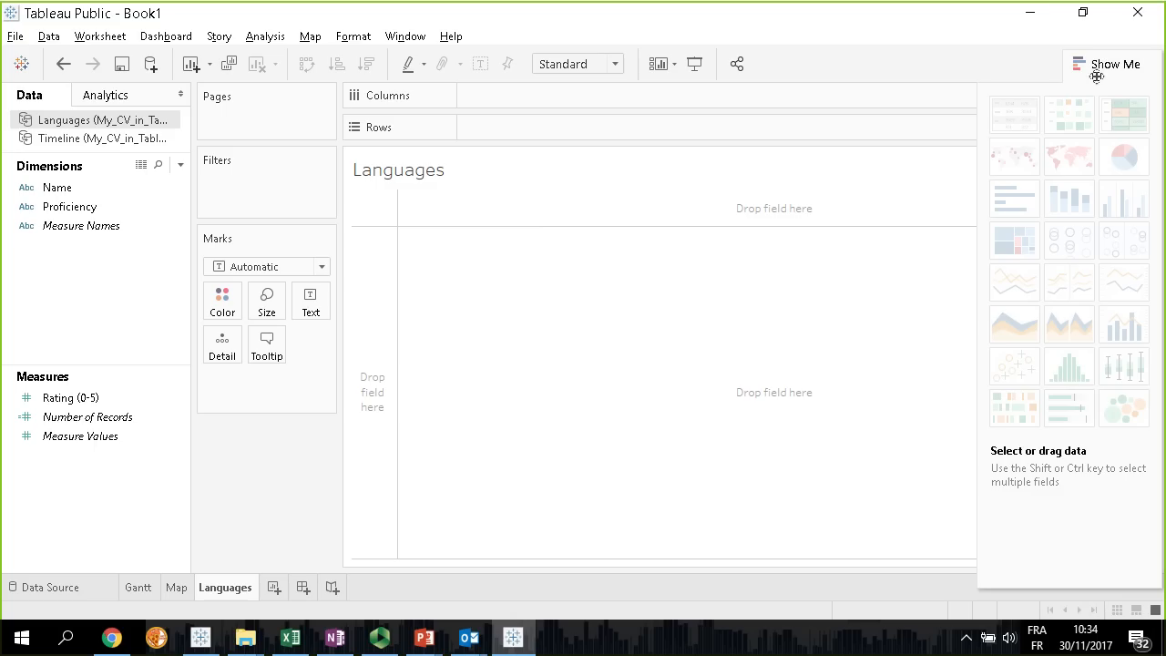
left_click(43, 193)
left_click(56, 193)
left_click(79, 414, "ctrl")
left_click(81, 423, "ctrl")
left_click(73, 398, "ctrl")
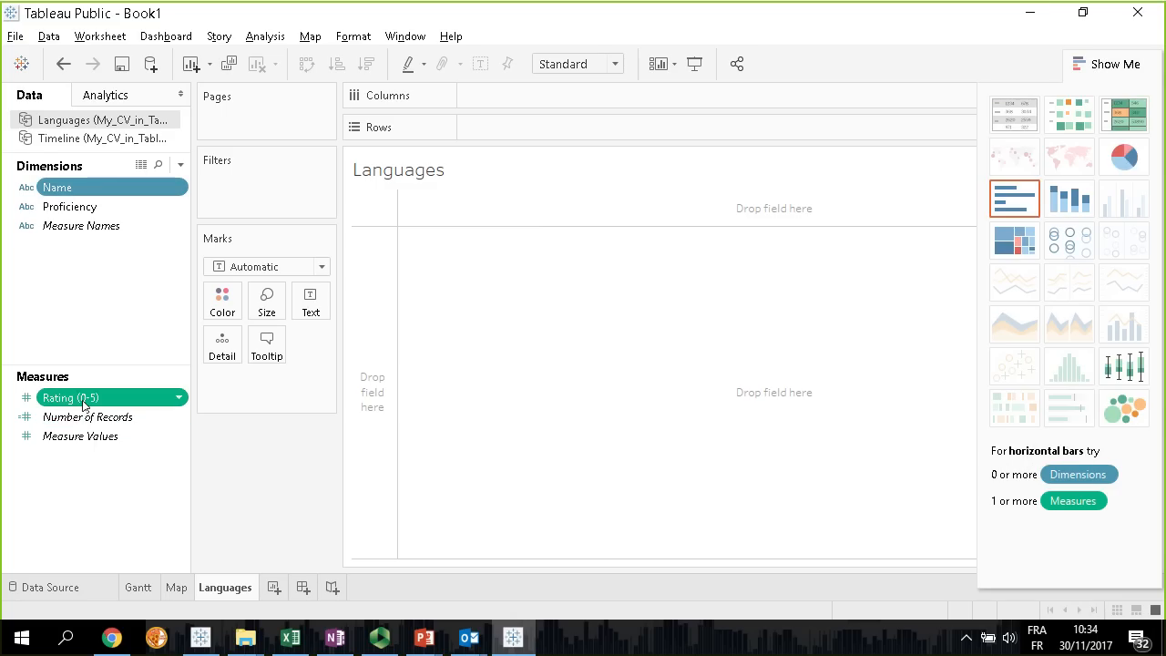
left_click(1013, 207)
left_click(1114, 71)
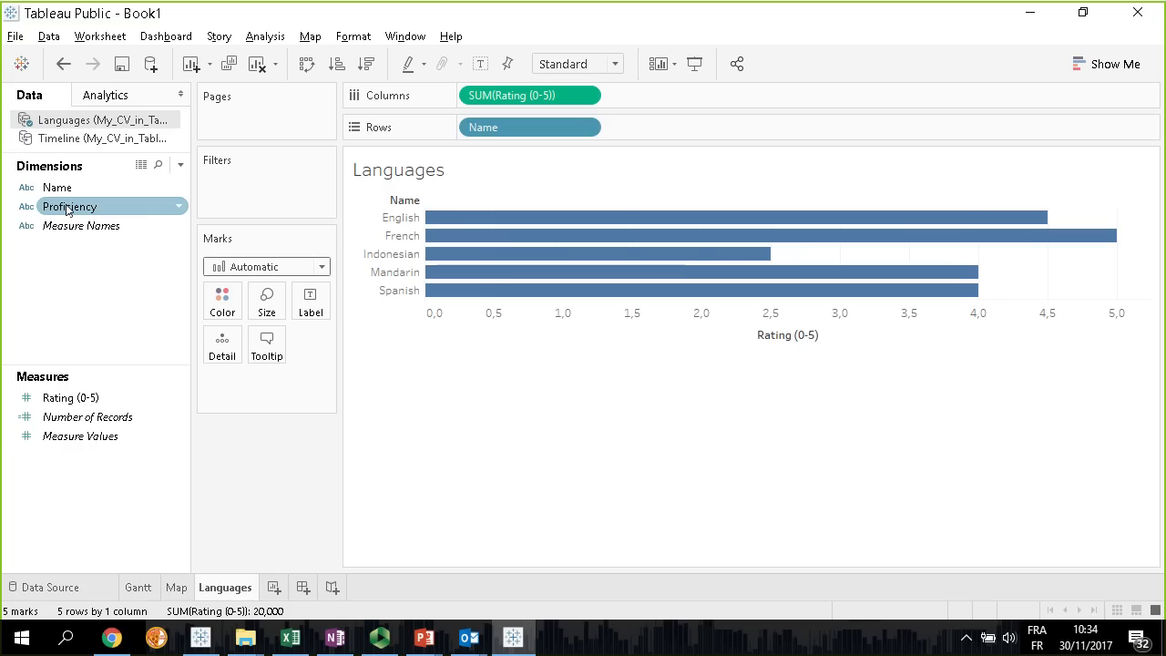
Add Proficiency to the bars' tooltip and hide the header of the Rating (0-5) axis
left_click_drag(79, 216, 267, 344)
mouse_move(506, 298)
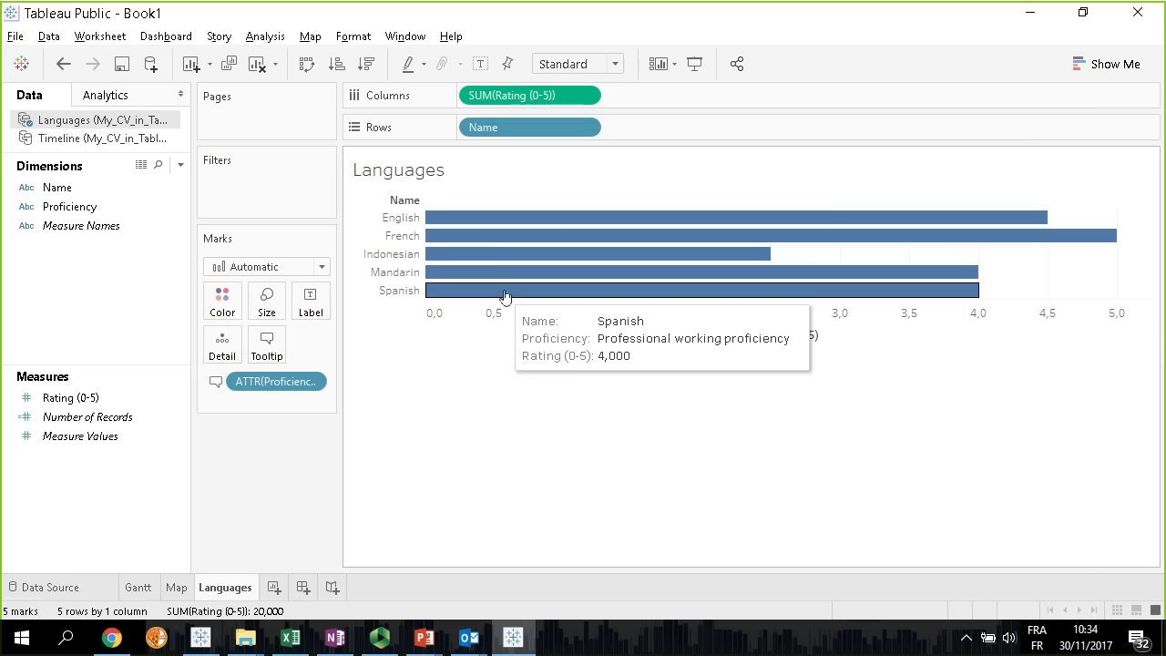
right_click(468, 319)
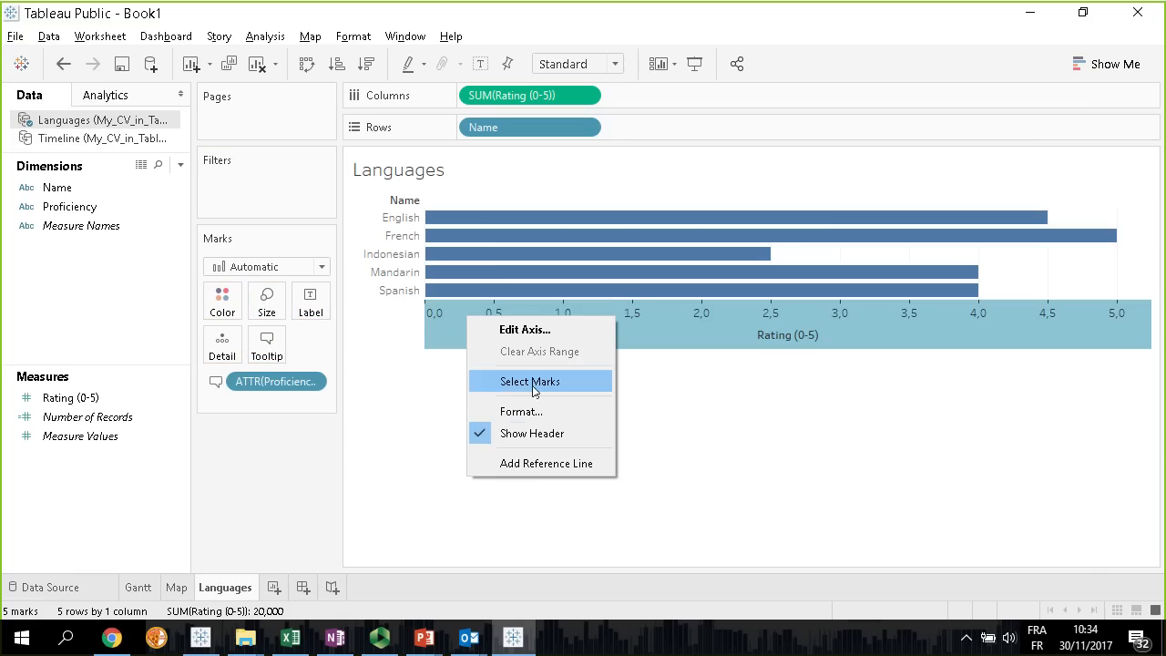
left_click(517, 434)
mouse_move(508, 300)
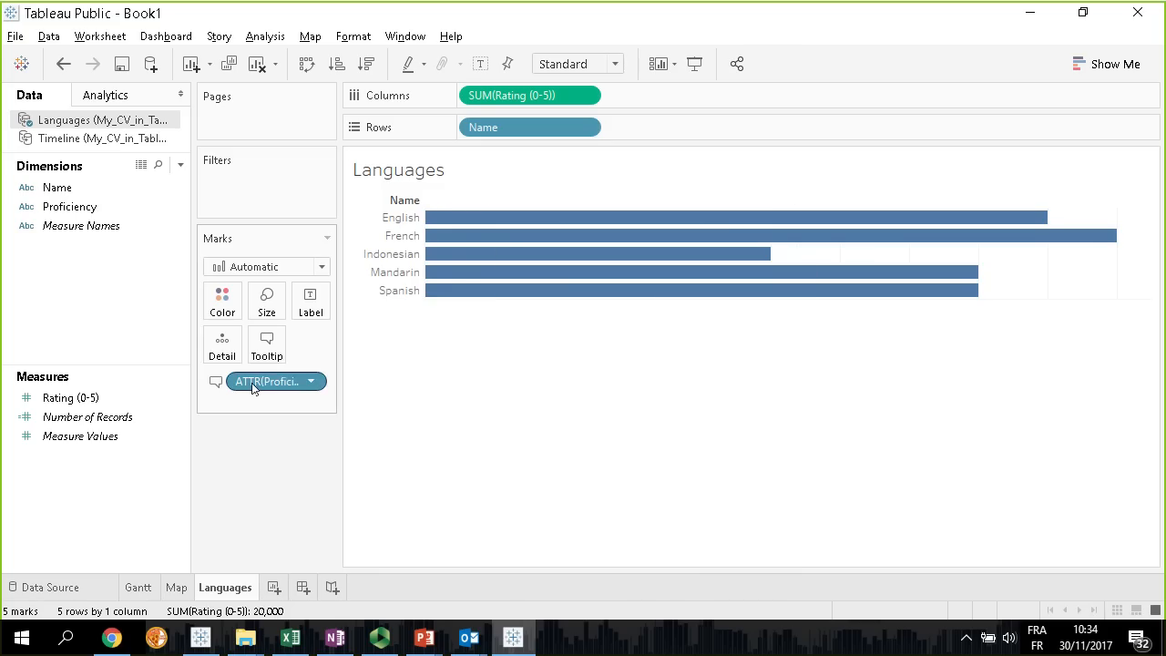
Remove the Rating (0-5) line from the tooltip and sort the languages by rating in descending order
left_click(267, 345)
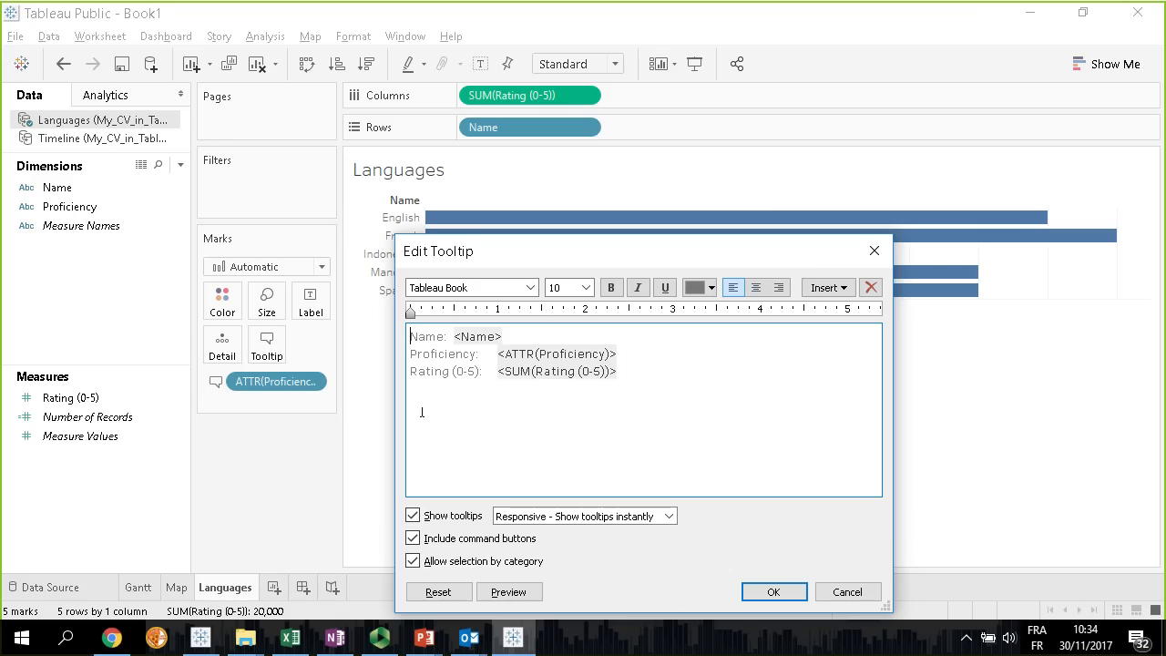
left_click_drag(630, 381, 410, 374)
key("BackSpace")
key("BackSpace")
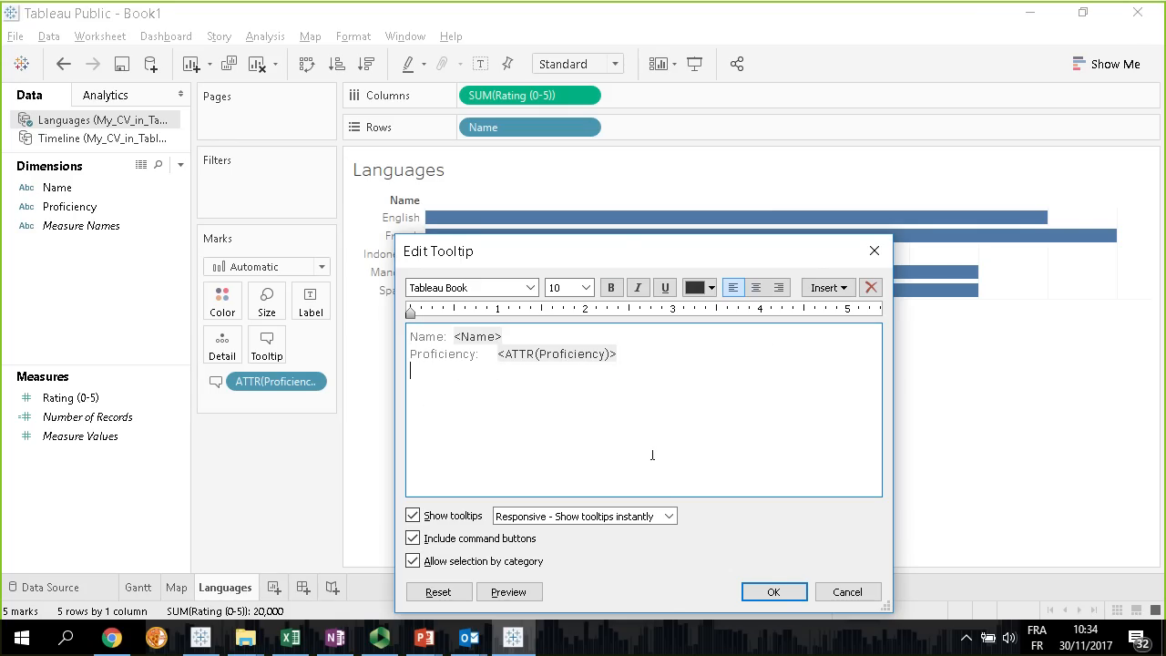
left_click(787, 600)
mouse_move(606, 219)
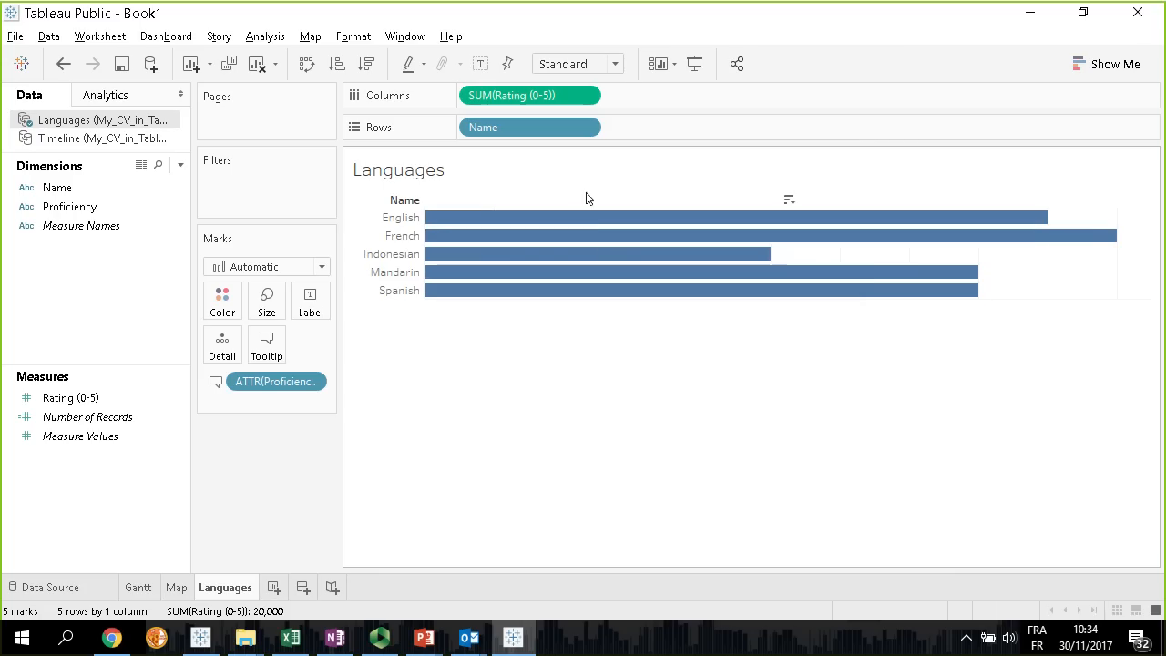
left_click(368, 63)
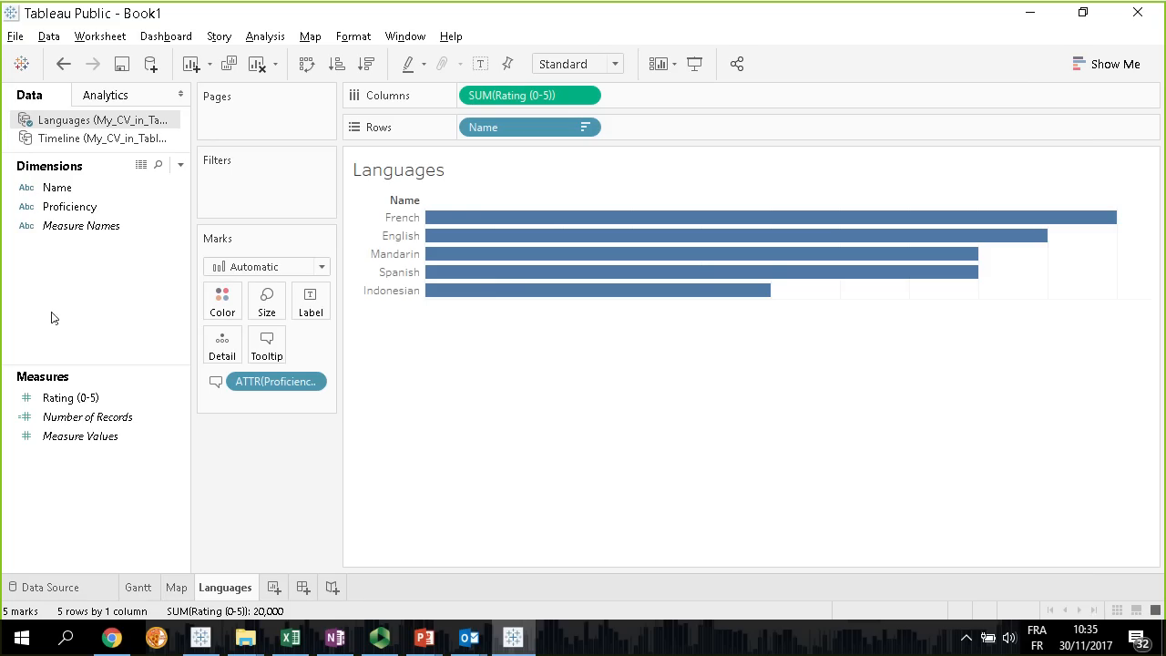
left_click(52, 227)
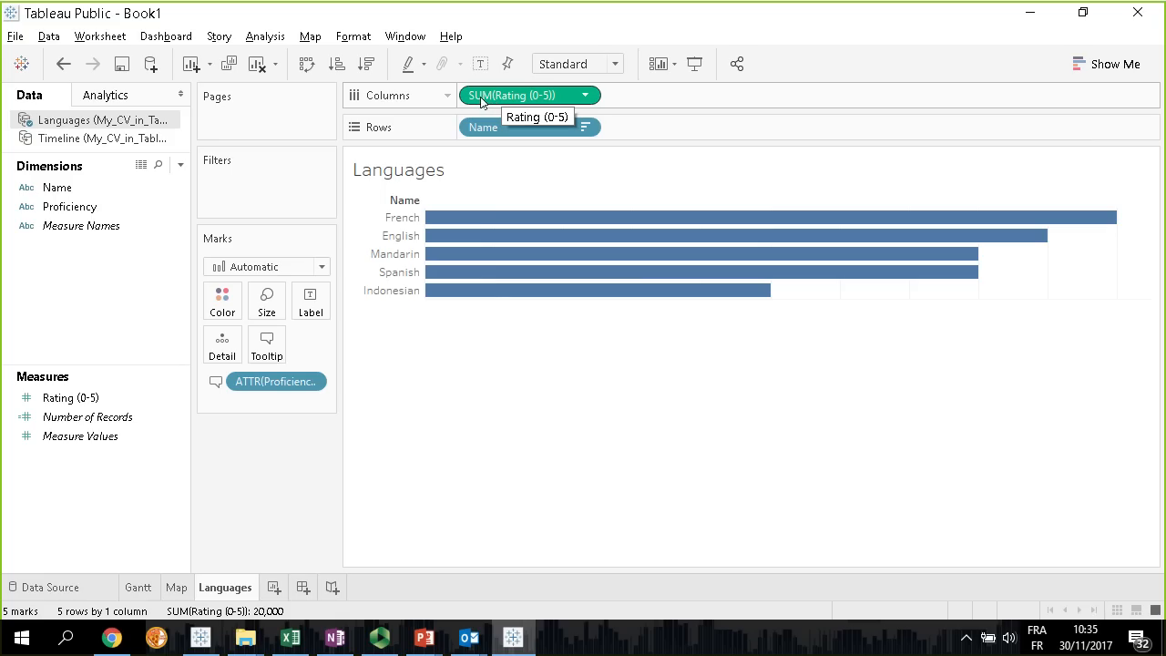
Duplicate SUM(Rating (0-5)) on Columns and set the second rating's mark type to Shape
left_click_drag(488, 95, 658, 98)
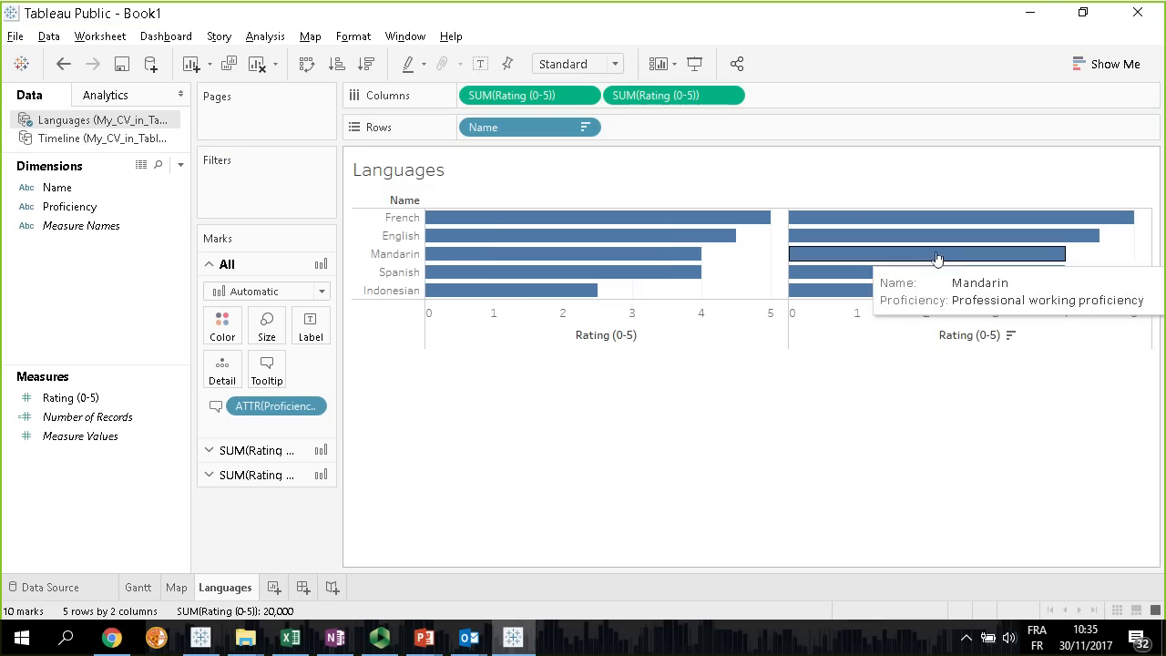
left_click(278, 475)
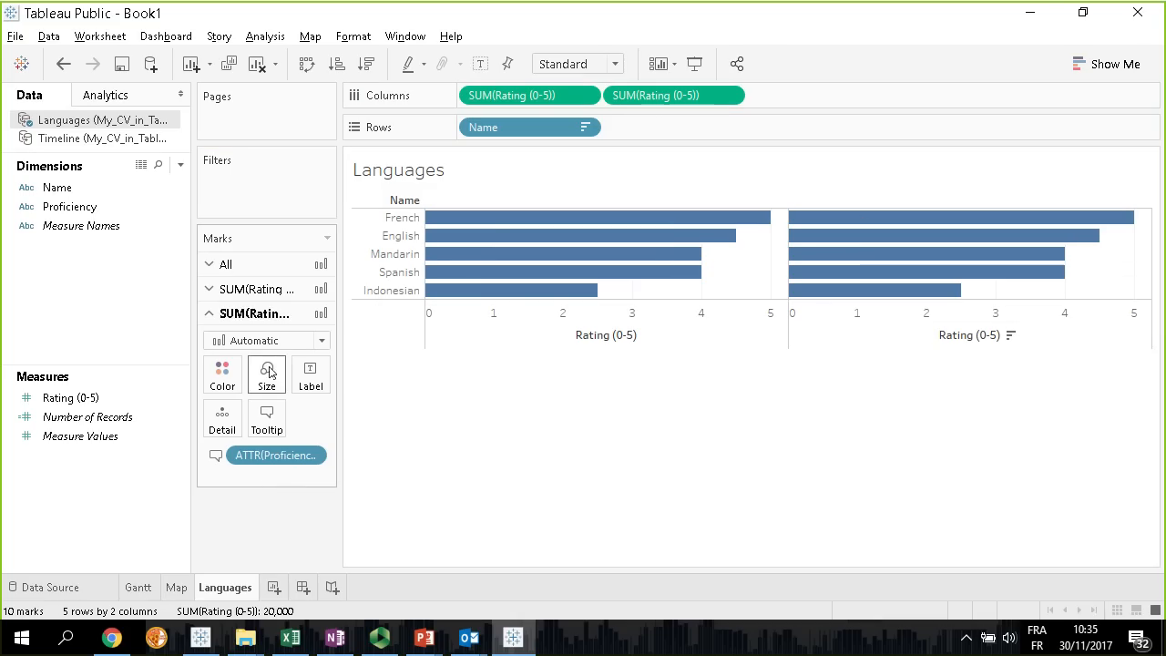
left_click(321, 341)
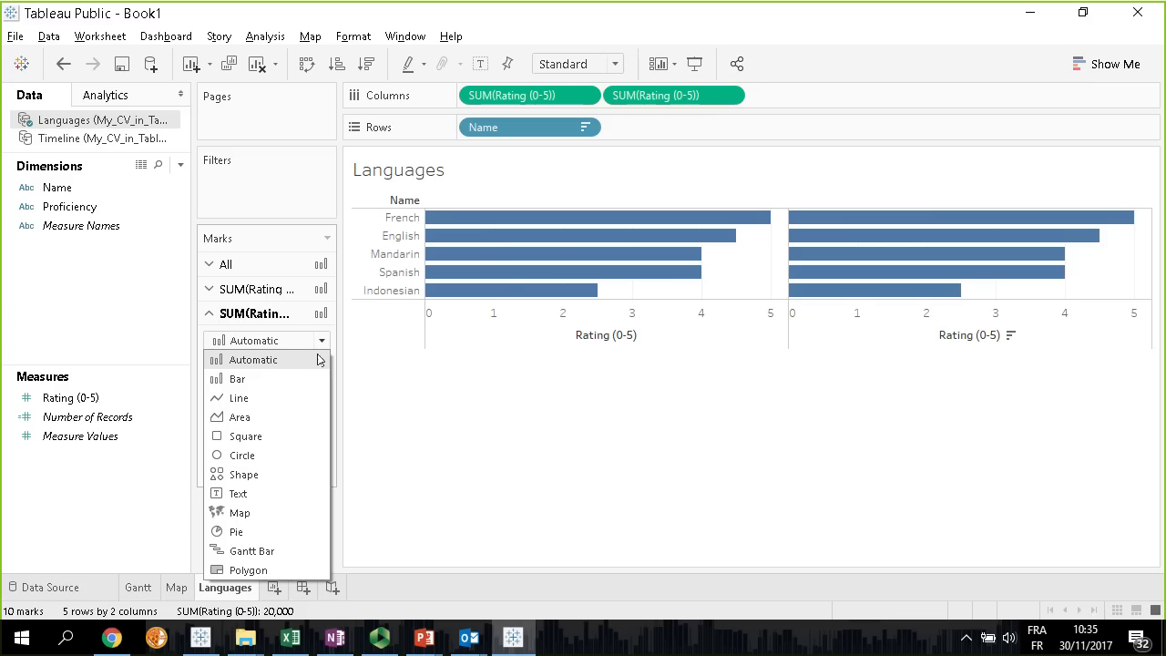
left_click(256, 483)
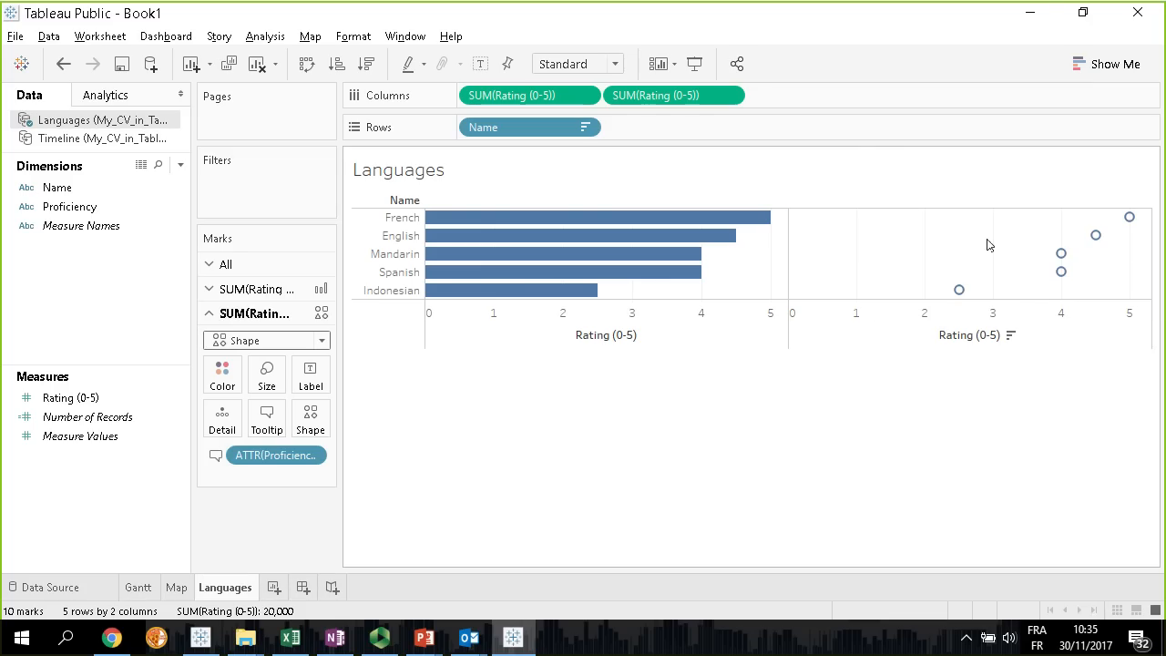
Rename the Name dimension to "Language"
left_click(60, 188)
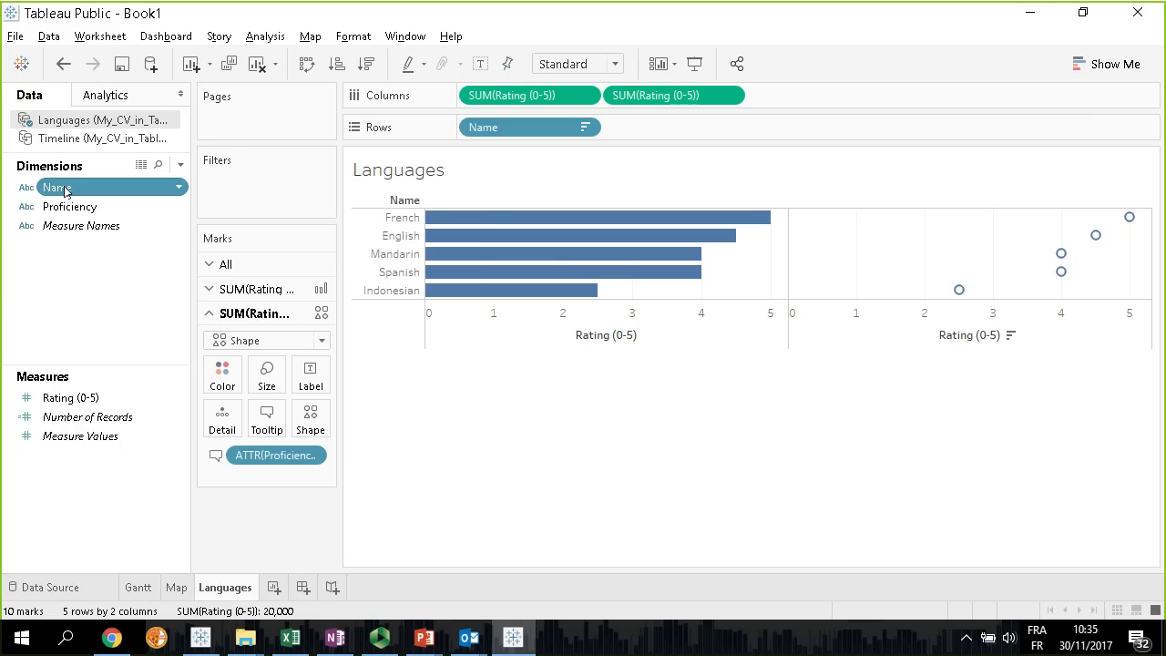
left_click(83, 188)
type("Language")
key("Return")
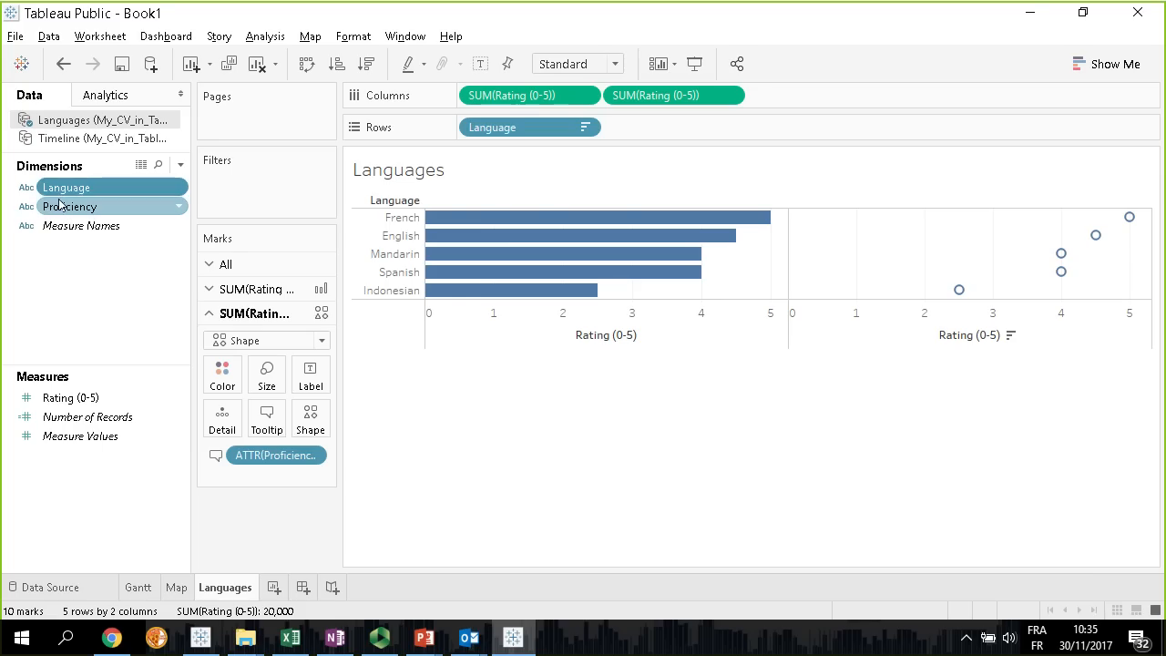
Assign Language to Shape for the second rating's marks and choose the Glossy Flags shape palette
left_click_drag(64, 188, 314, 425)
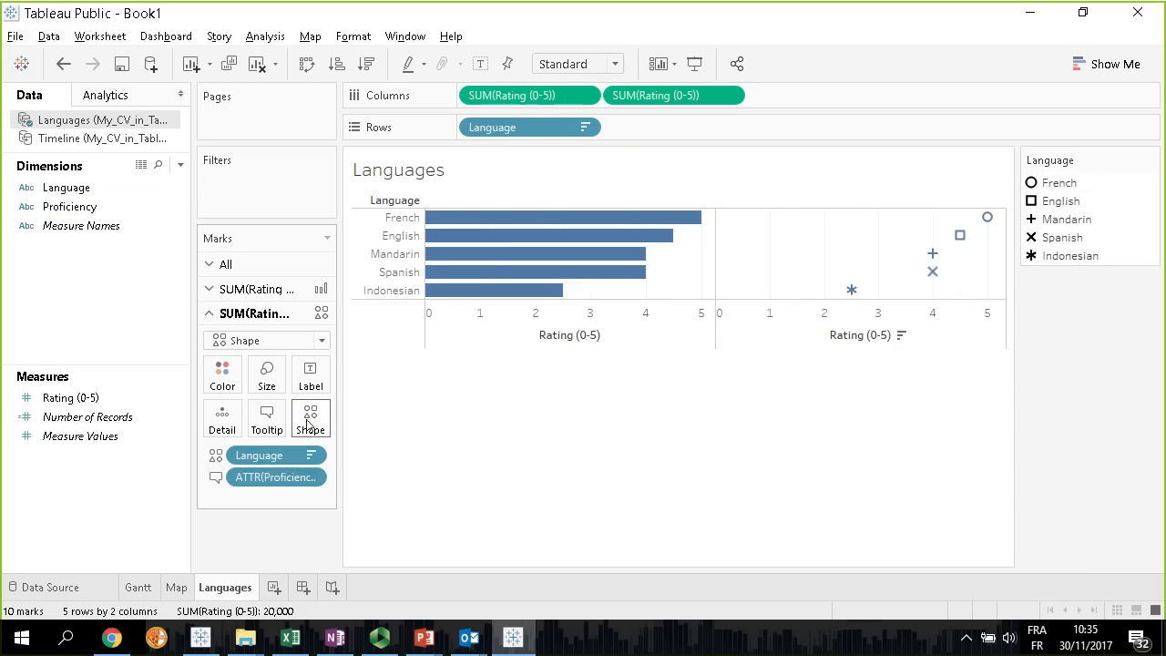
left_click(311, 419)
left_click(707, 192)
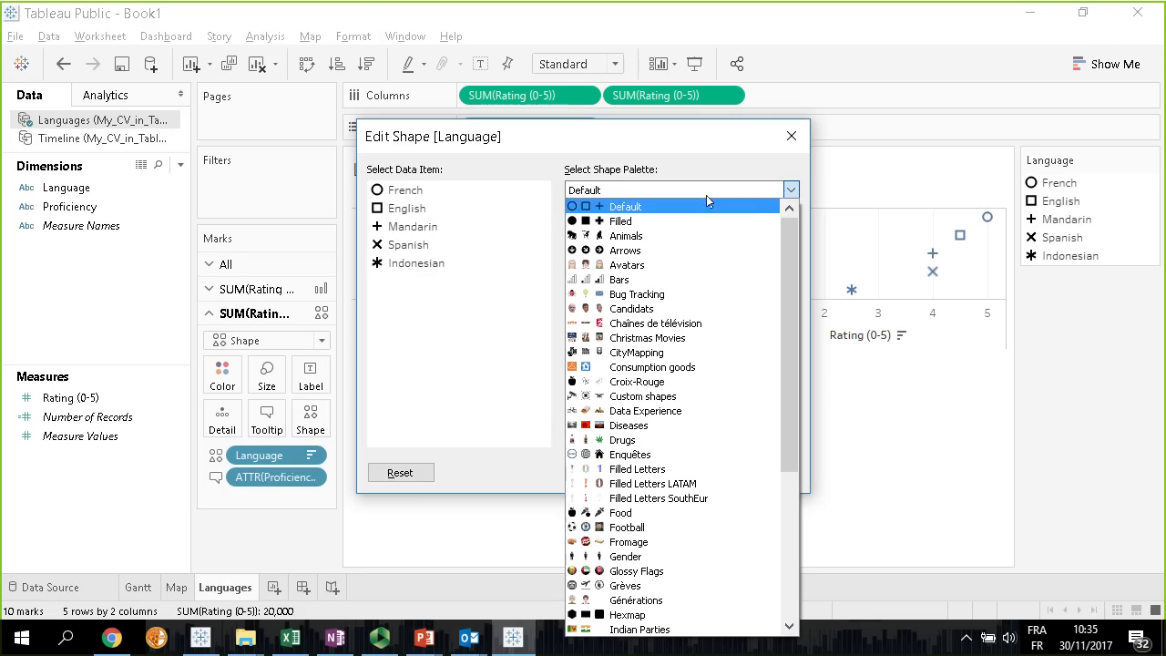
scroll(712, 465, "down", 1)
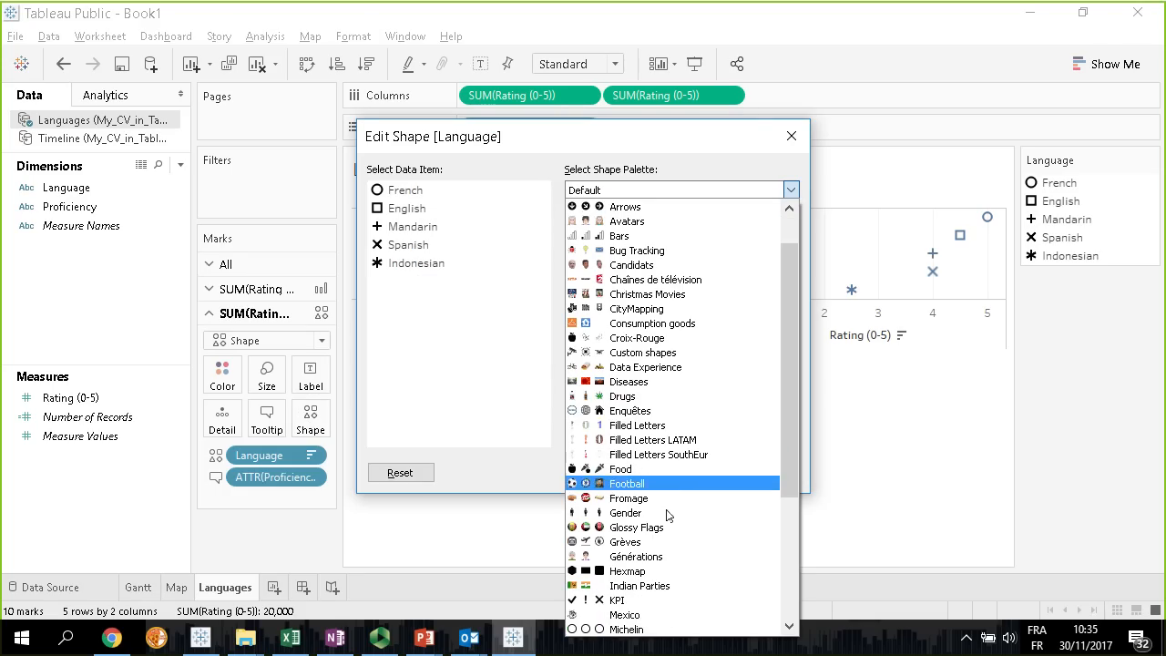
left_click(692, 527)
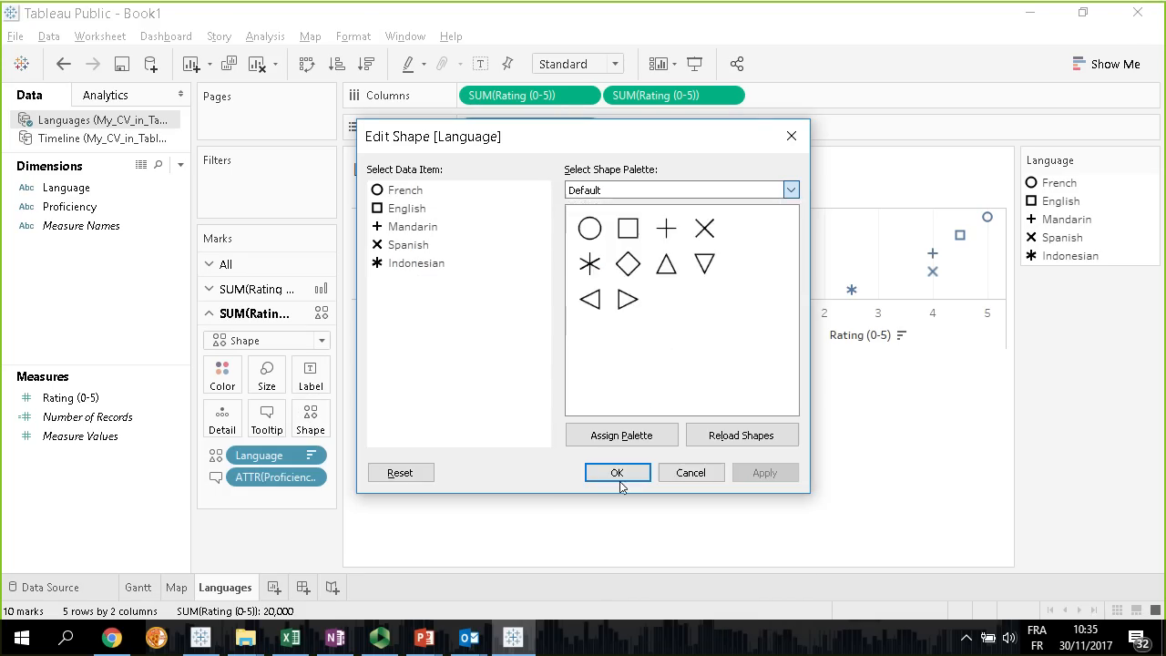
Assign the French flag to French and the Spanish flag to Spanish from the Glossy Flags palette
left_click(401, 190)
left_click_drag(798, 235, 795, 272)
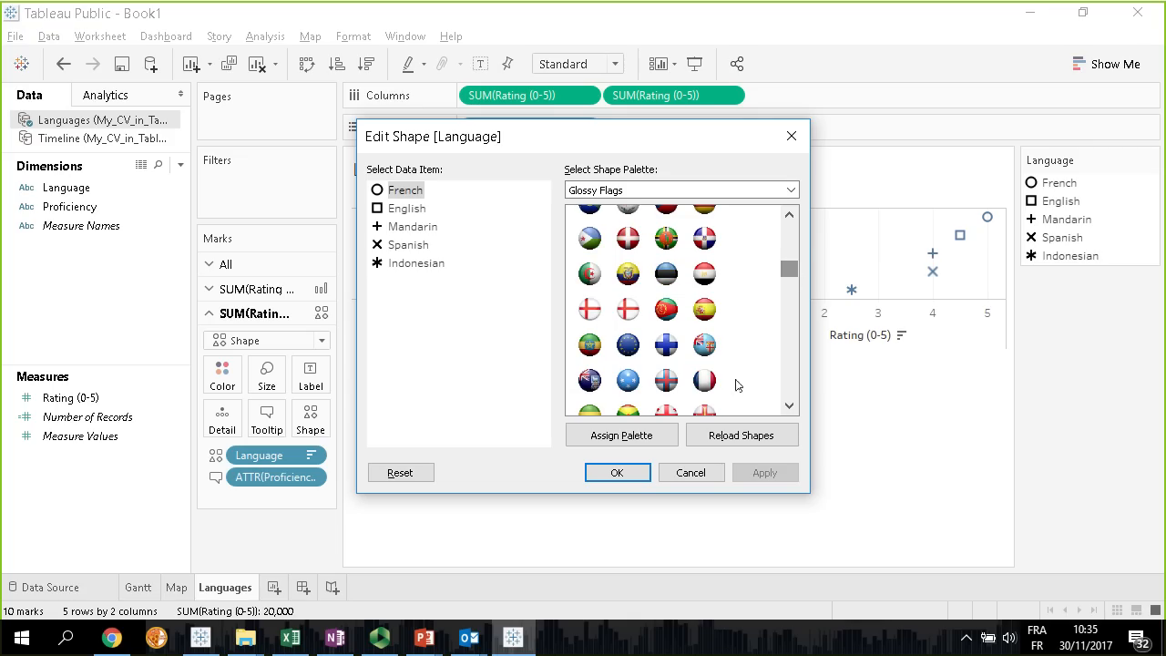
left_click(705, 380)
left_click(409, 244)
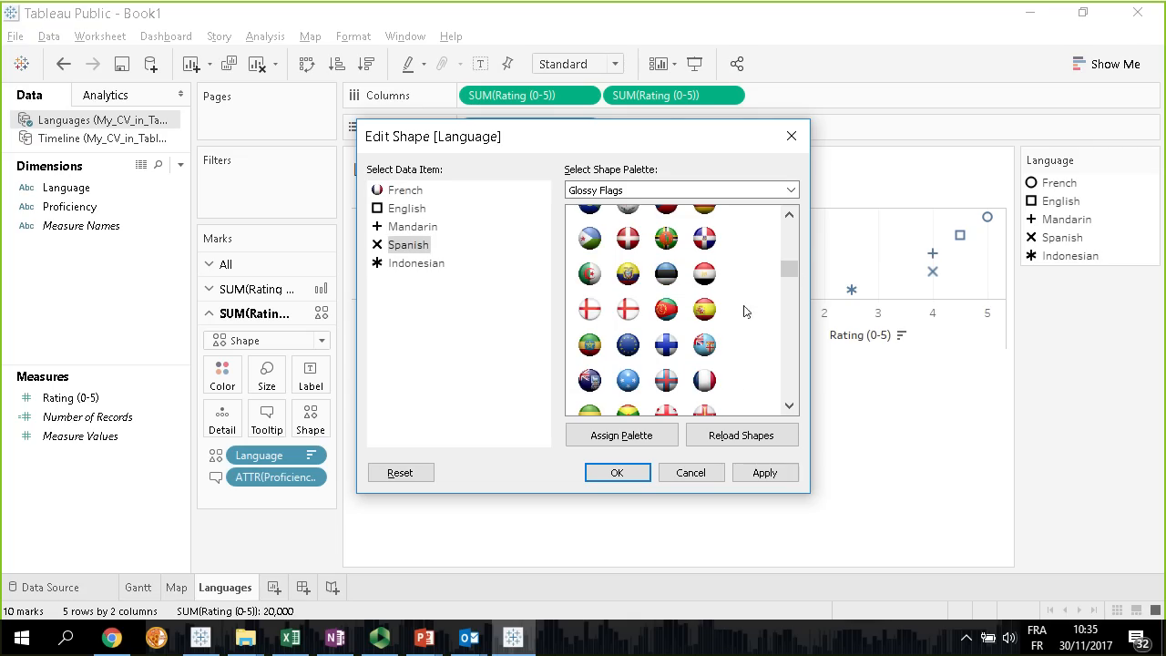
left_click(704, 309)
Assign the Indonesian, Chinese and US flags to Indonesian, Mandarin and English, and apply the shapes
left_click(425, 264)
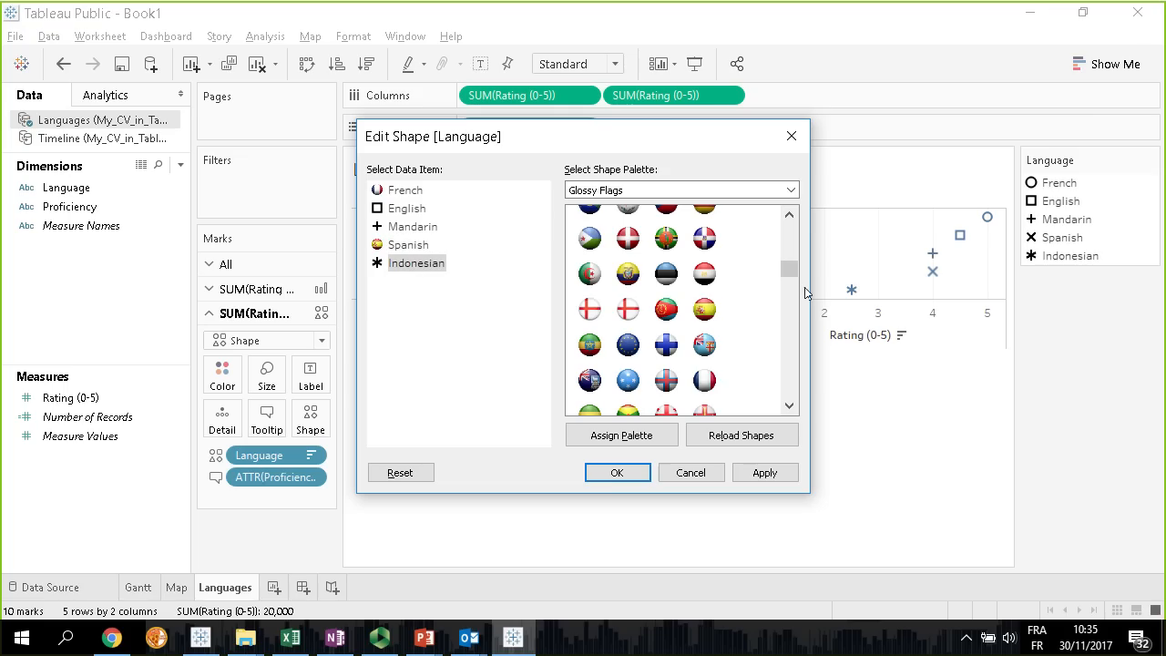
left_click_drag(789, 275, 798, 390)
left_click(674, 284)
left_click(413, 226)
left_click(706, 346)
left_click(407, 208)
scroll(706, 356, "down", 2)
left_click(706, 355)
left_click(704, 215)
left_click(608, 470)
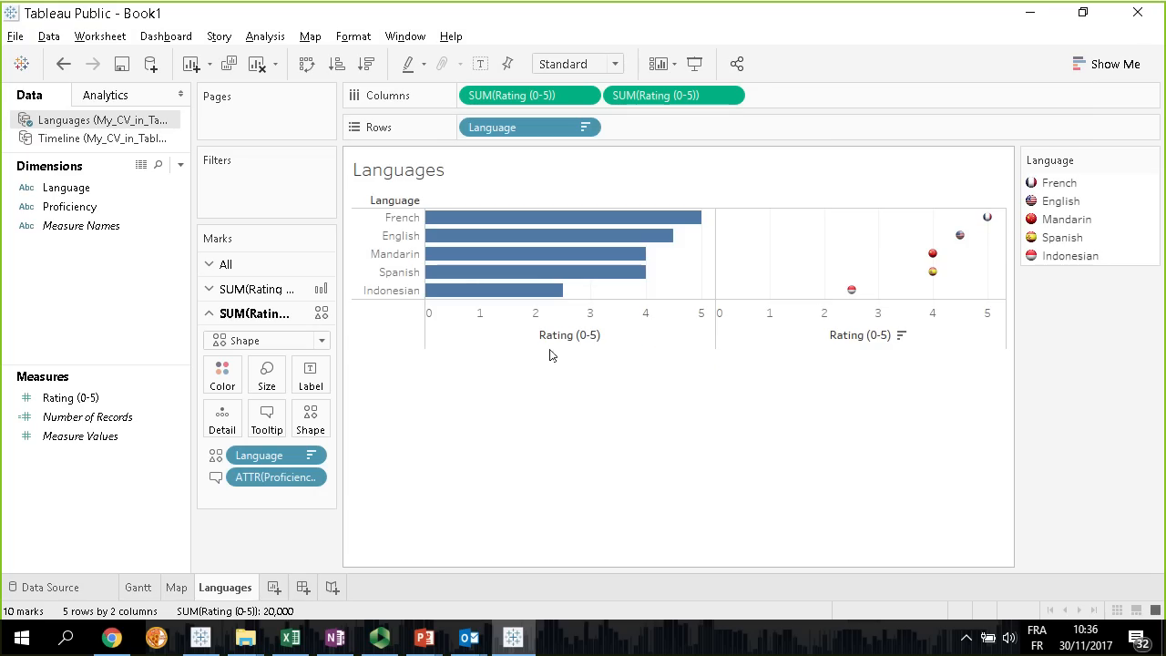
Enlarge the flag marks and combine the two ratings on a dual axis
left_click(273, 390)
left_click_drag(303, 420, 340, 420)
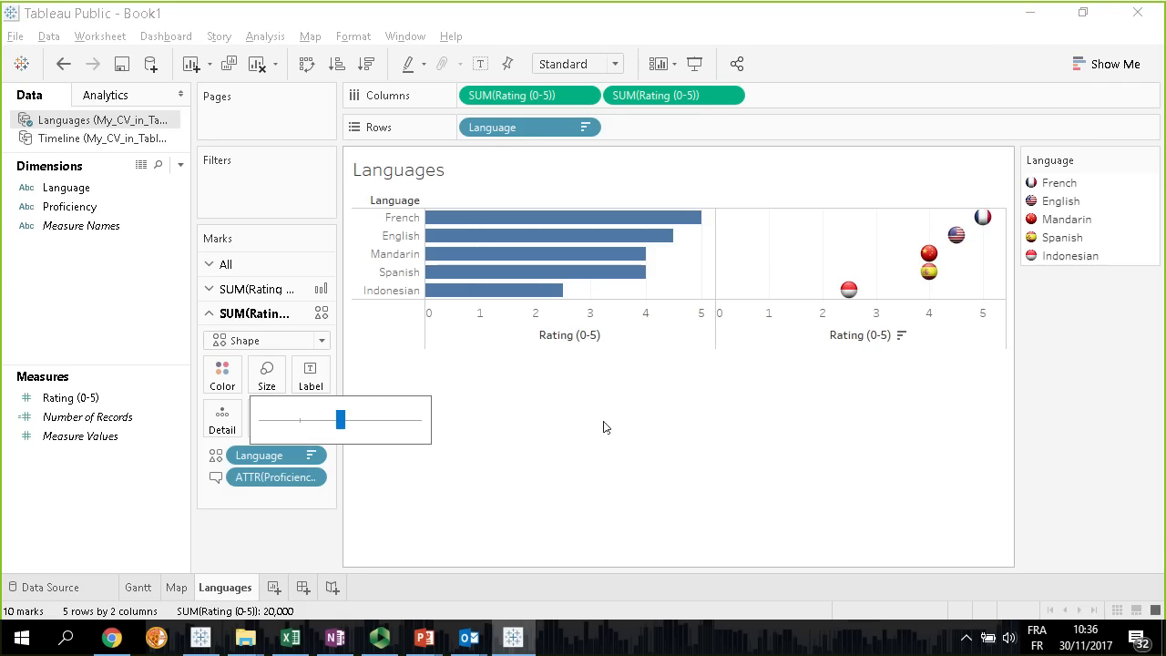
right_click(665, 95)
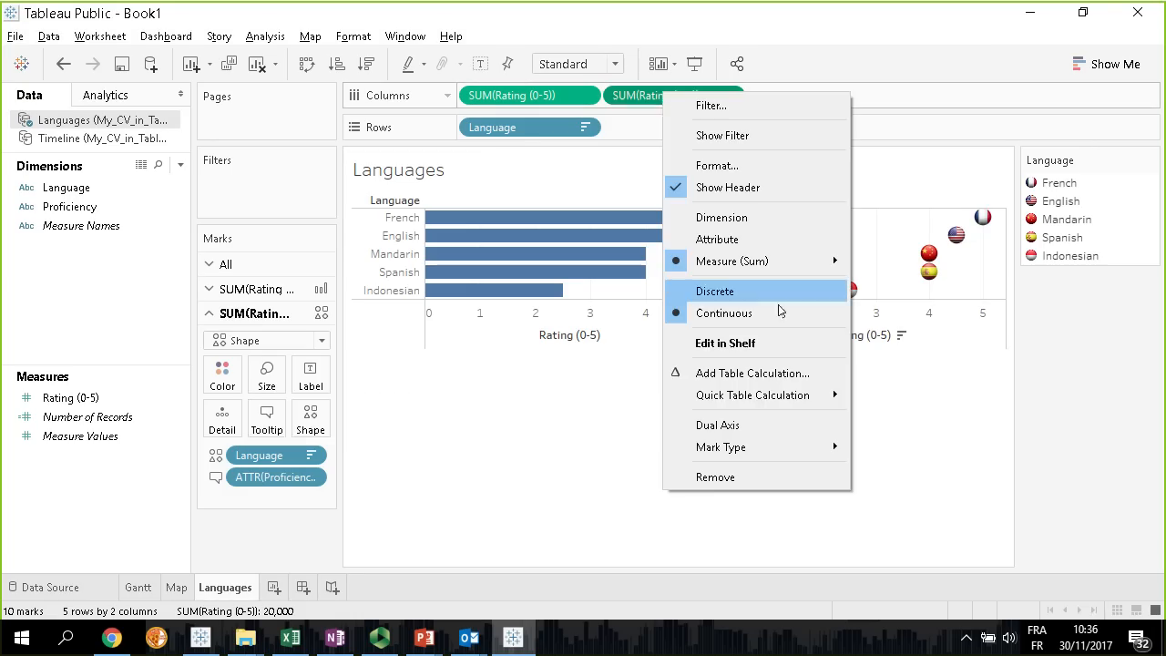
left_click(720, 425)
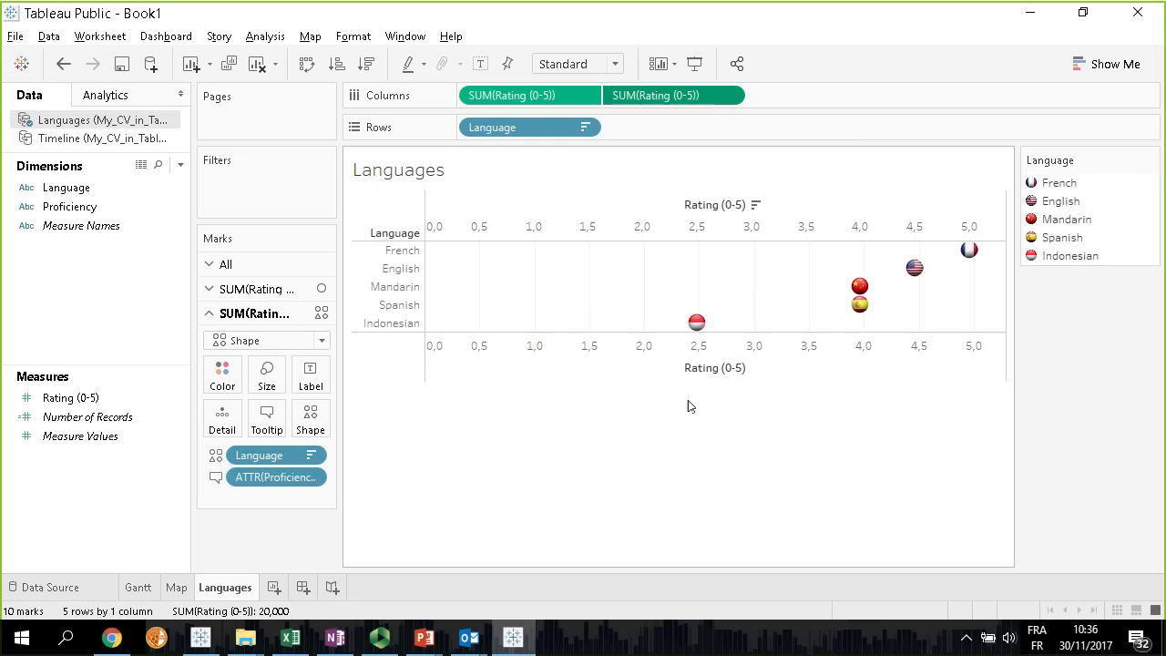
Synchronize the two Rating (0-5) axes
left_click(680, 361)
right_click(681, 357)
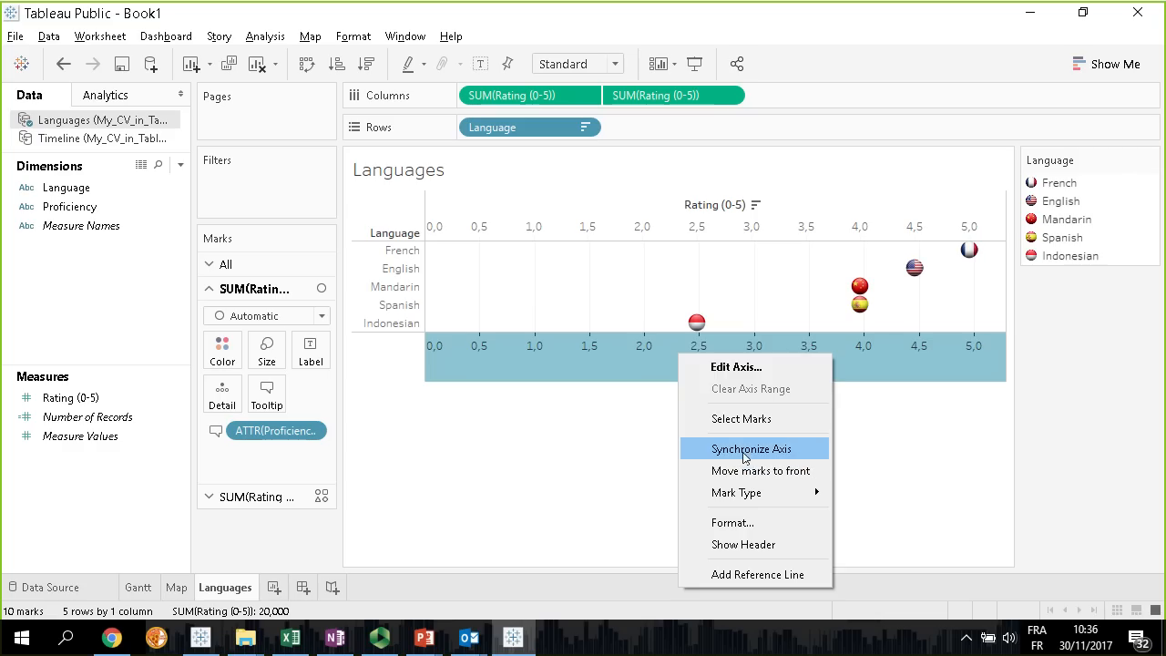
left_click(745, 457)
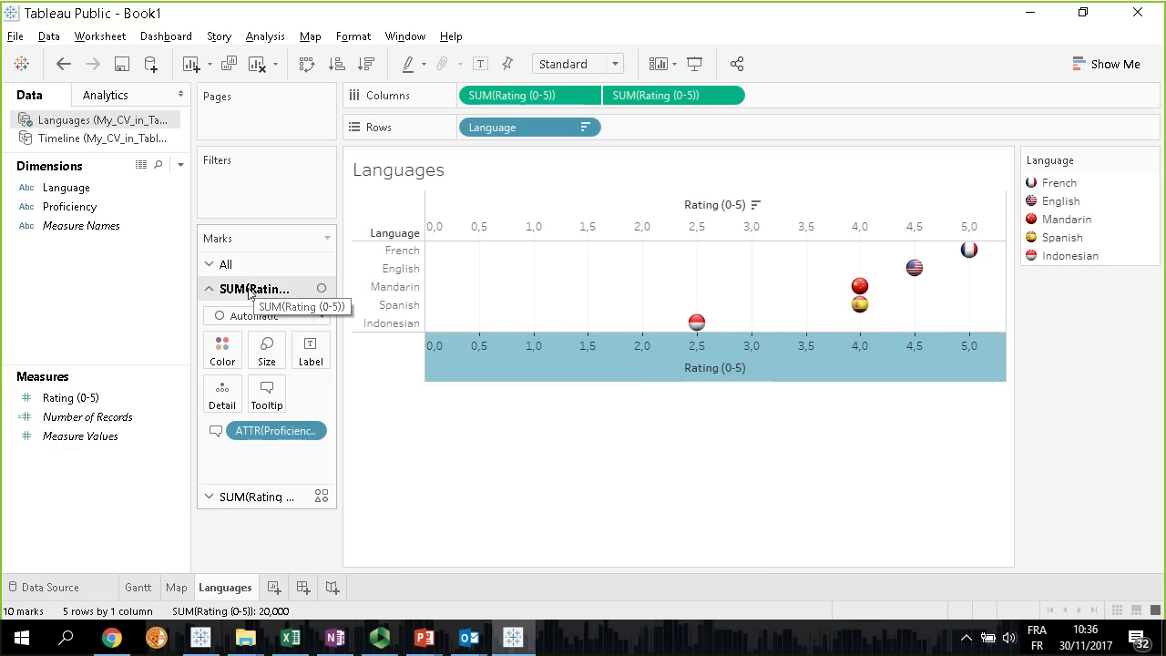
Try the Circle mark type for the first rating and enlarge the circles behind the flags
left_click(273, 351)
left_click_drag(301, 395, 340, 397)
left_click(319, 315)
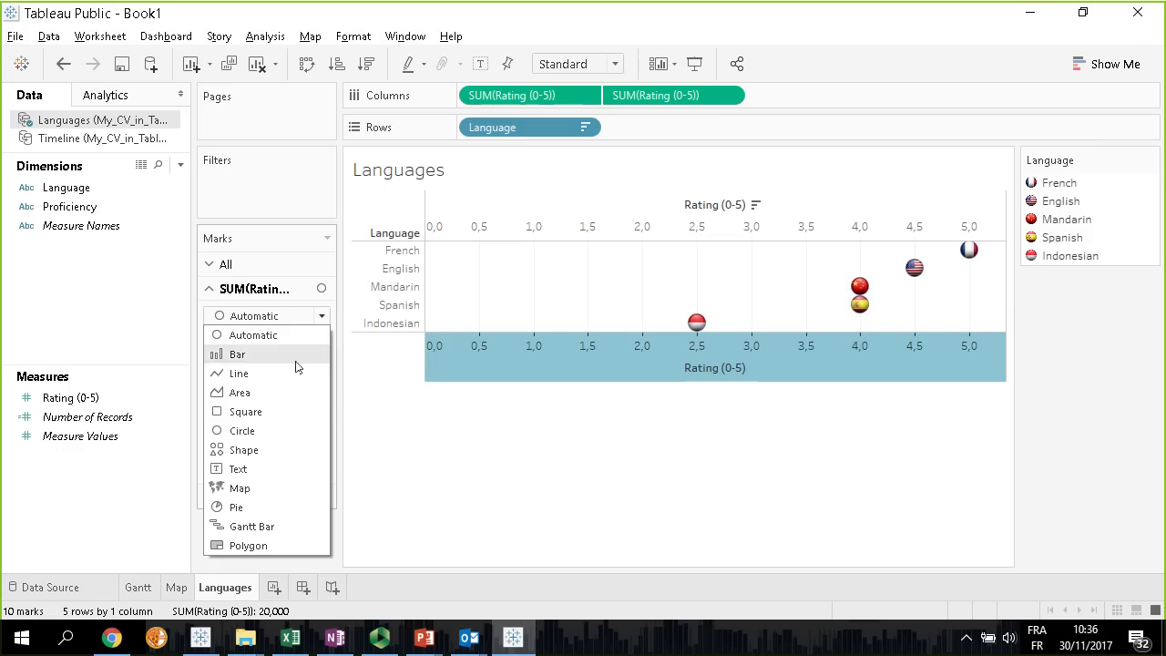
left_click(266, 432)
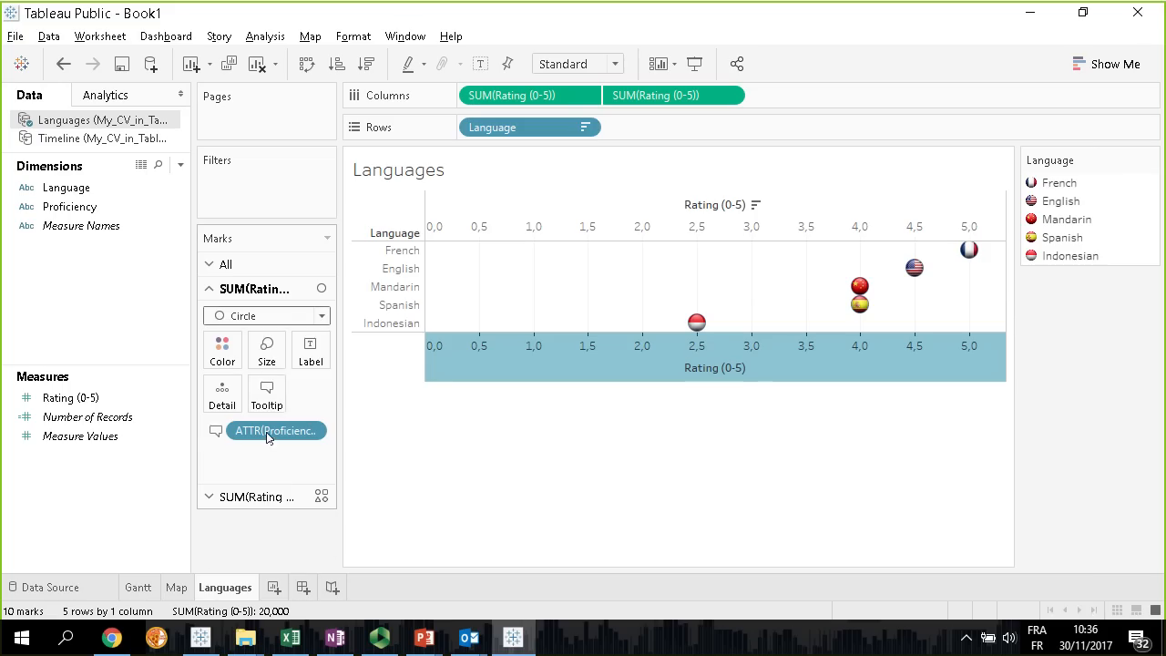
left_click(269, 353)
mouse_move(341, 395)
left_mouse_down()
mouse_move(393, 397)
mouse_move(350, 394)
left_mouse_up()
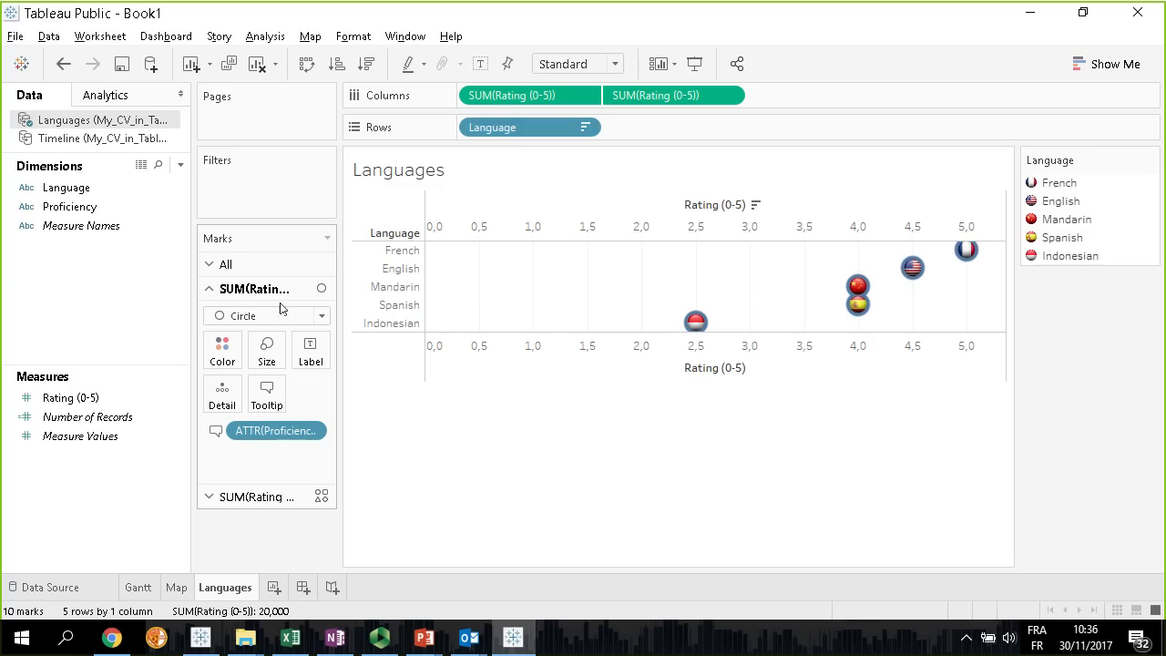
Turn the first rating's marks into thin light gray bars
left_click(321, 316)
left_click(260, 349)
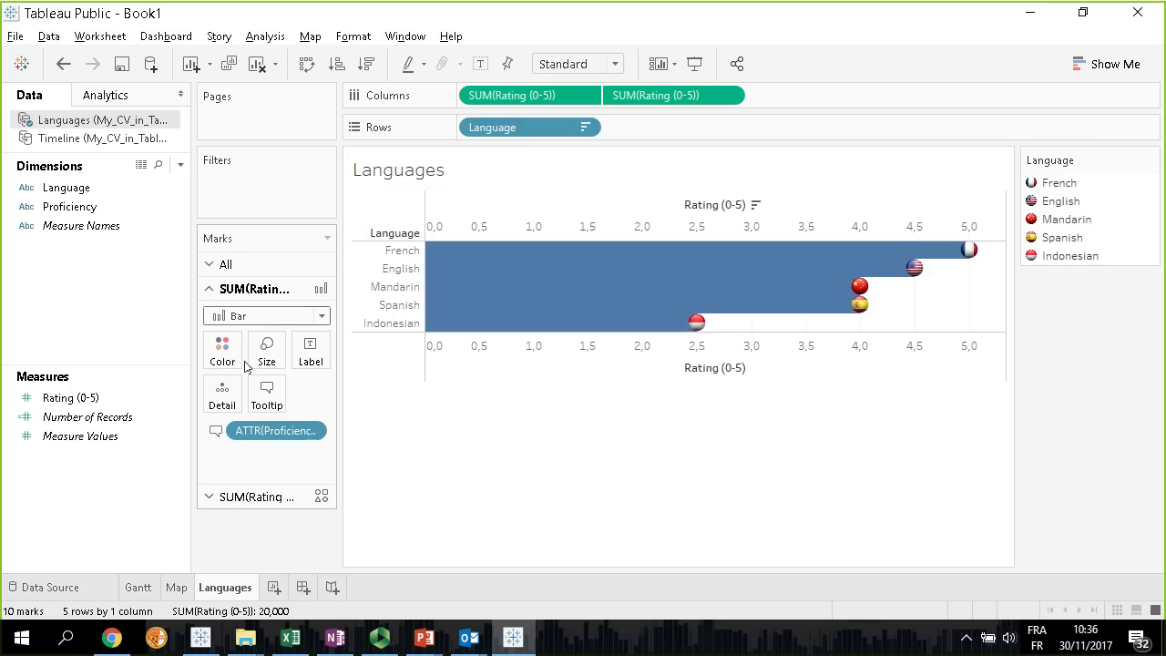
left_click(263, 357)
left_click_drag(418, 394, 345, 401)
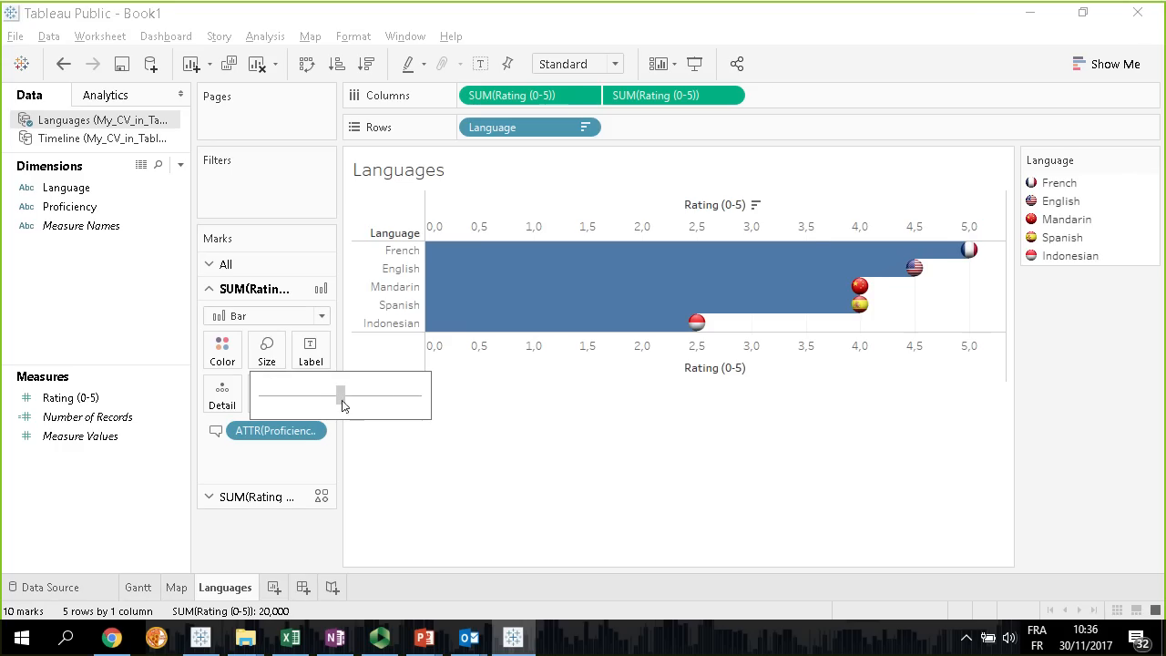
left_click(223, 350)
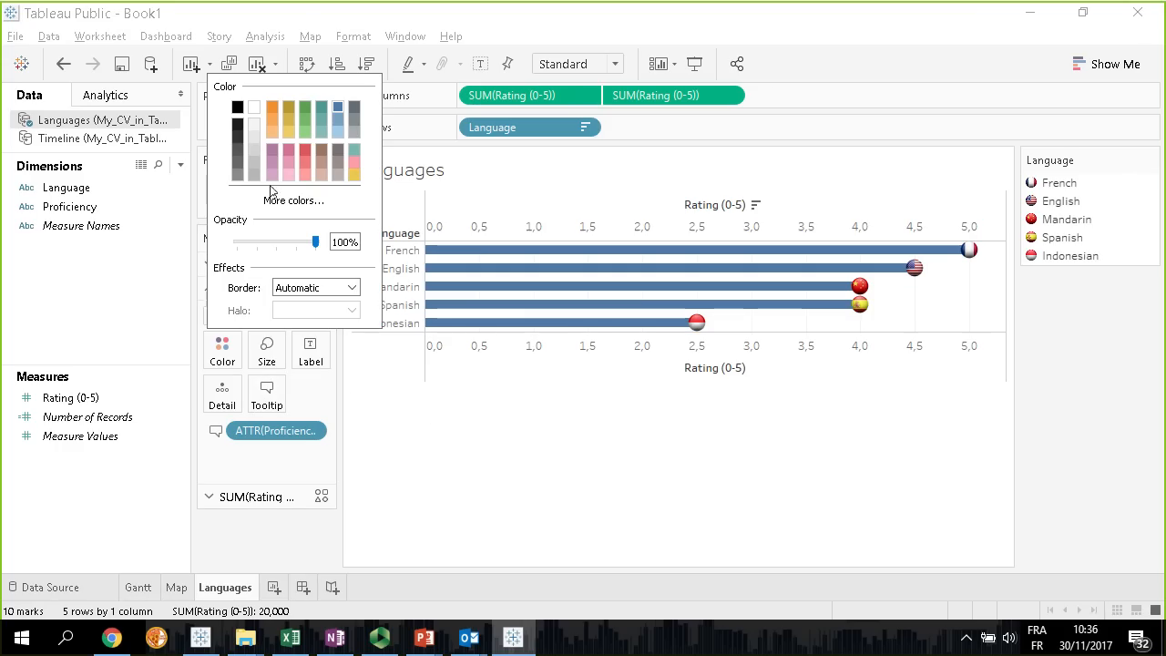
left_click(256, 135)
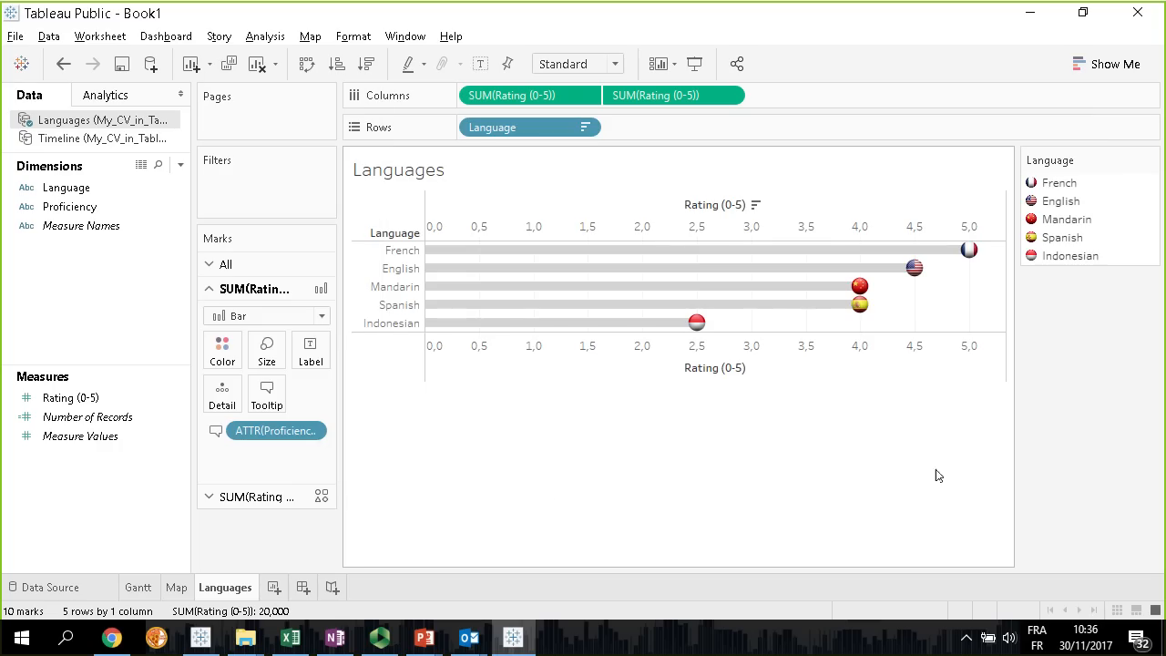
Hide the headers of both Rating (0-5) axes
right_click(644, 221)
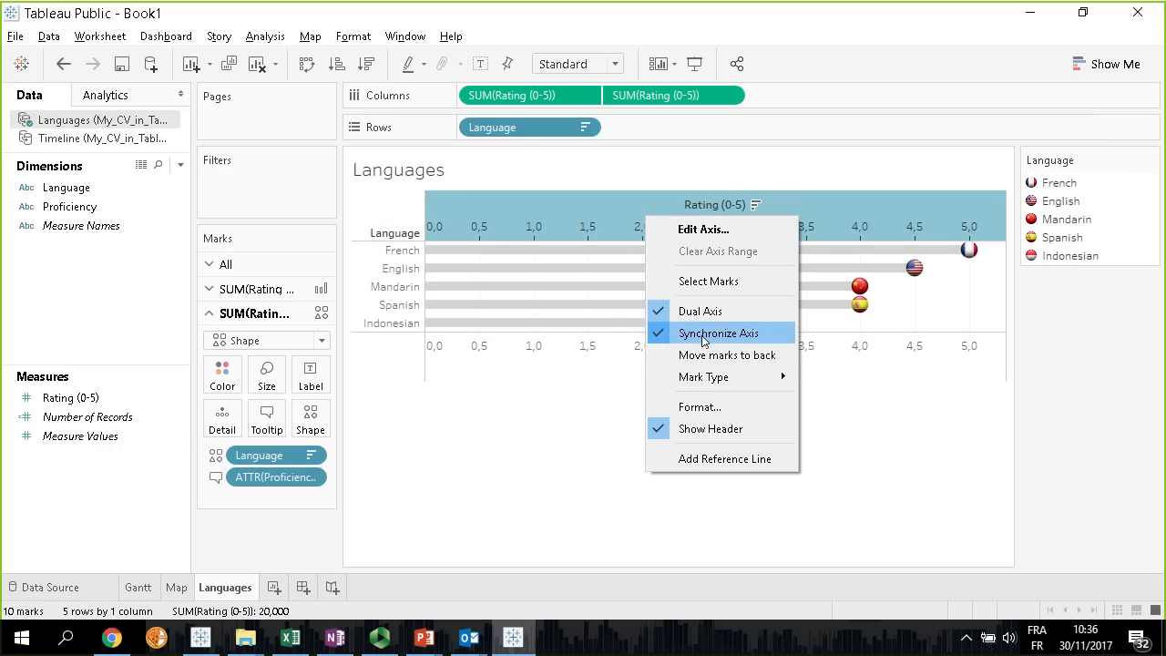
left_click(706, 428)
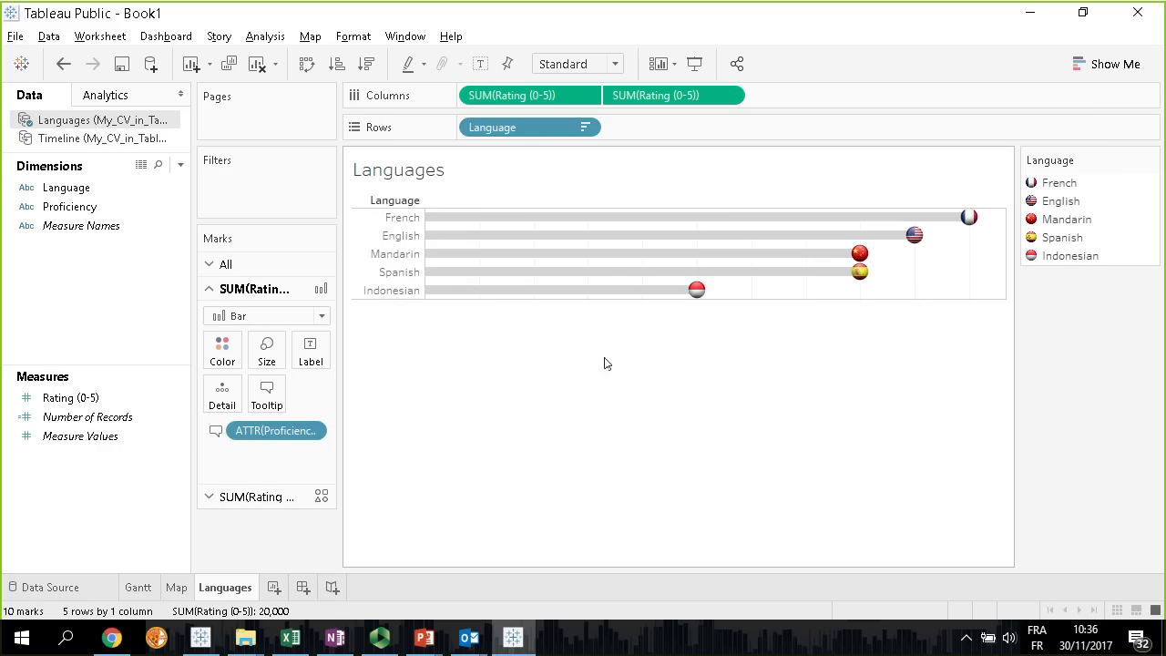
mouse_move(700, 293)
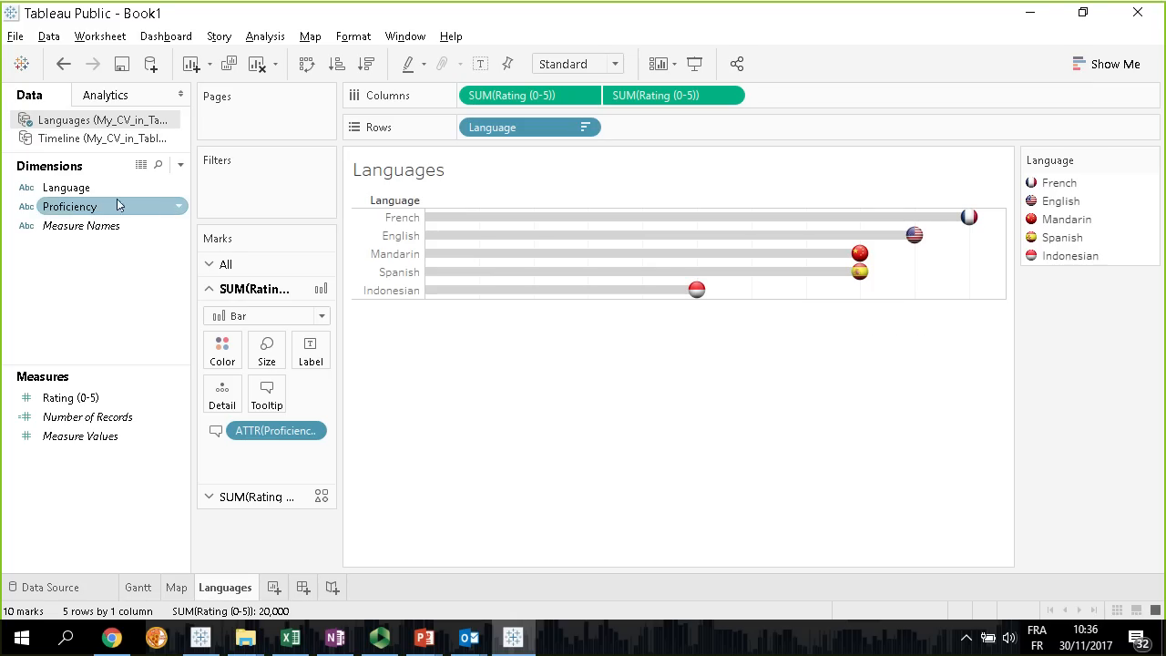
Label the bars with Proficiency and align the labels horizontally to the left
left_click_drag(91, 206, 307, 357)
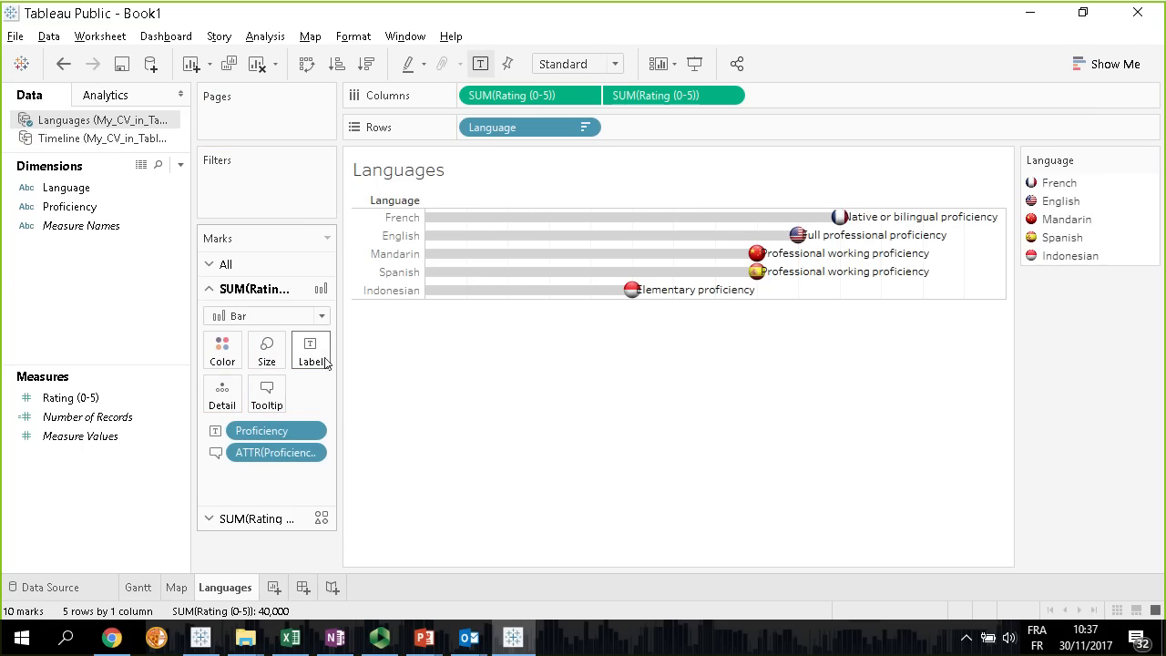
left_click(324, 363)
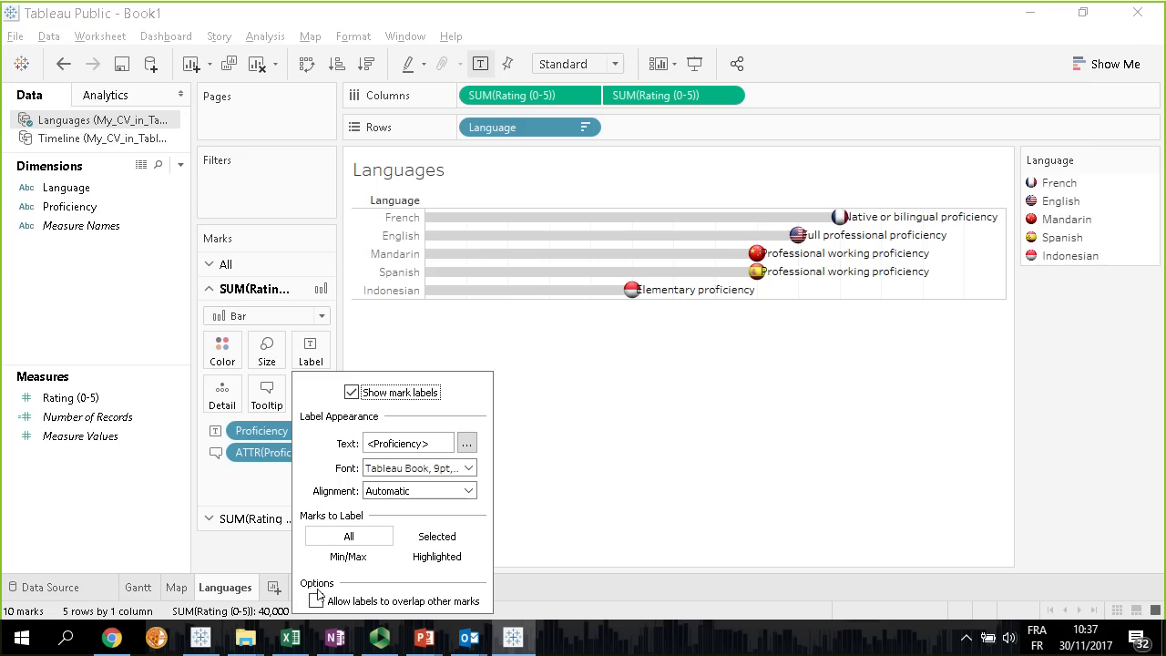
left_click(467, 492)
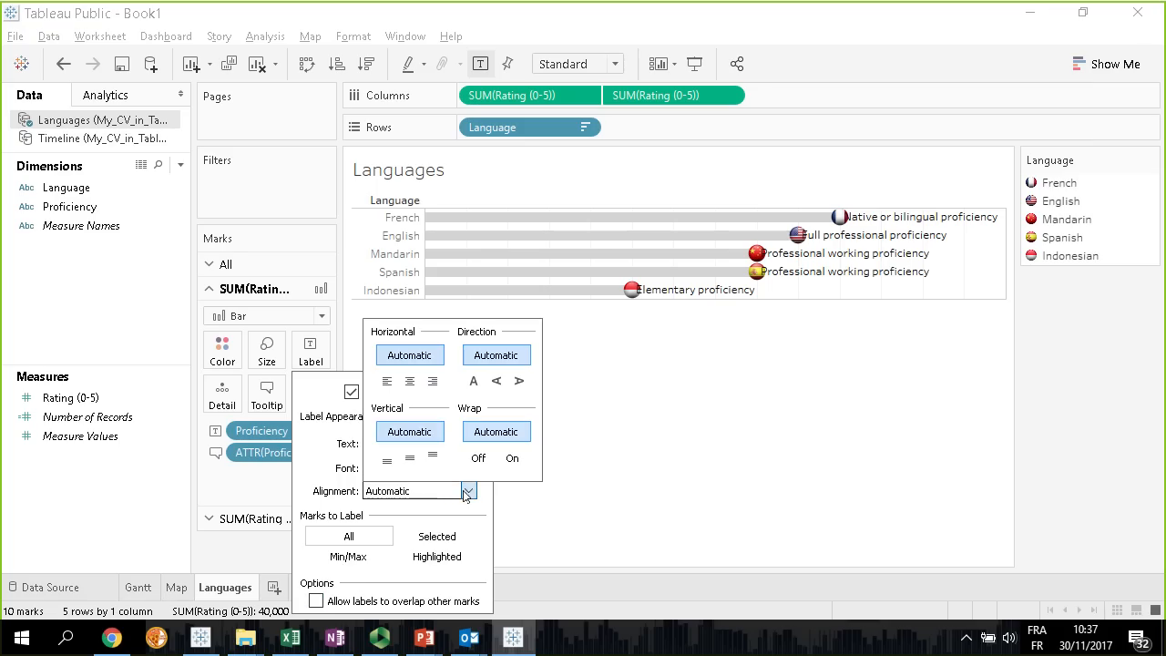
left_click(386, 381)
left_click(693, 427)
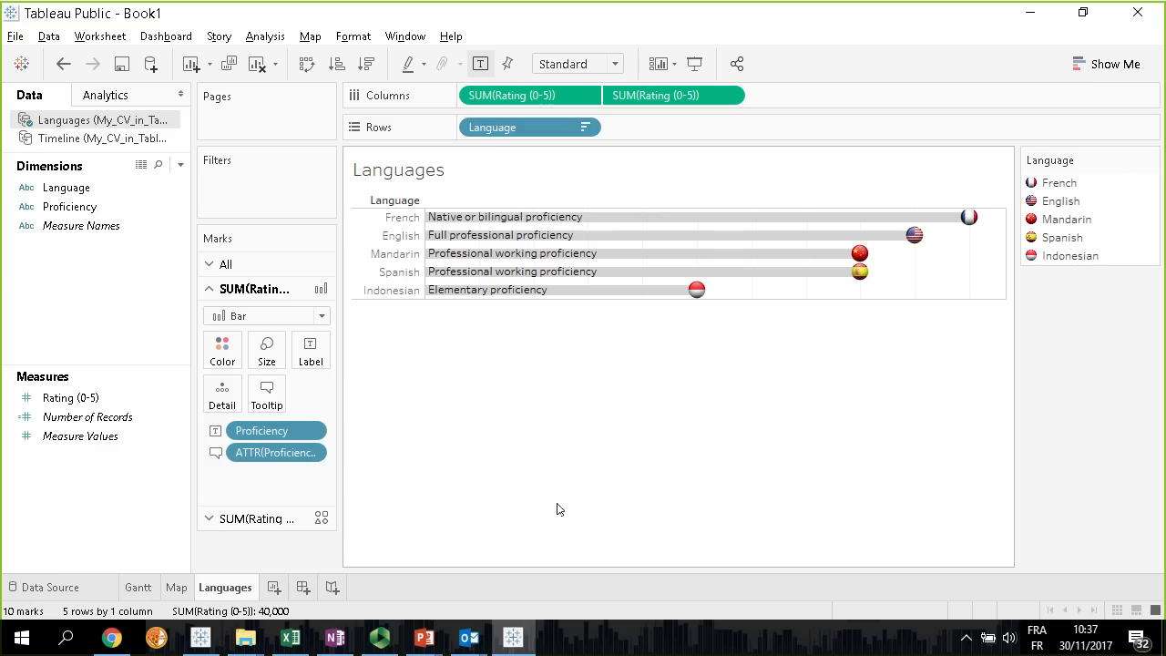
Switch to the PowerPoint slide show and review the Agenda slide's list of resume charts
mouse_move(465, 644)
mouse_move(425, 640)
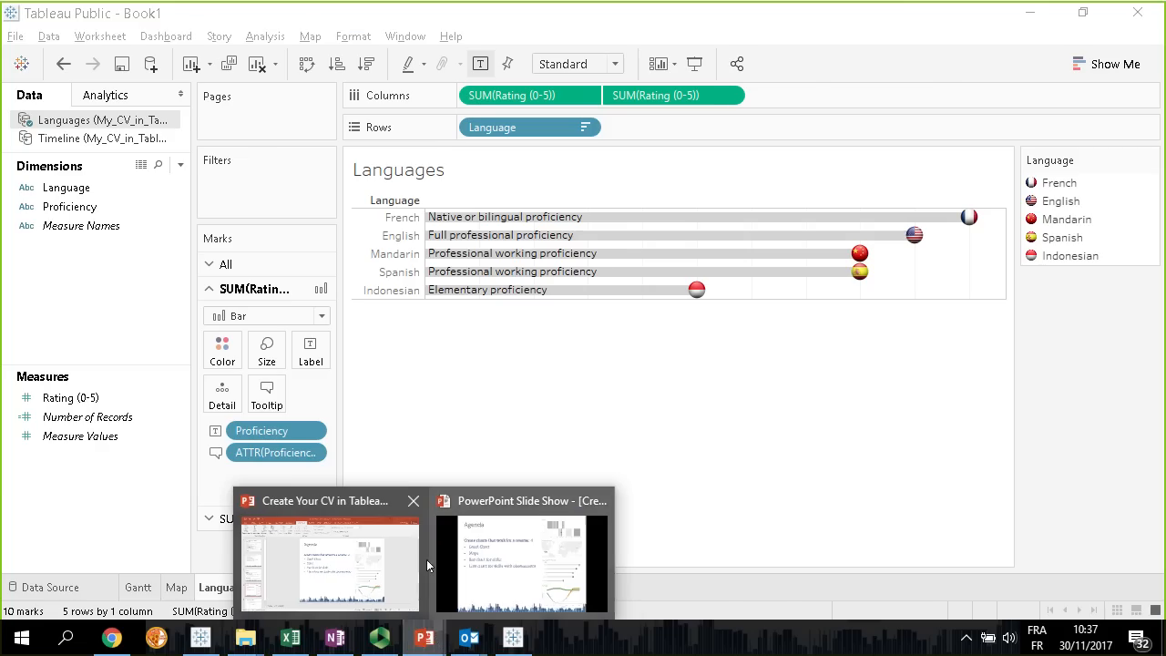
left_click(535, 584)
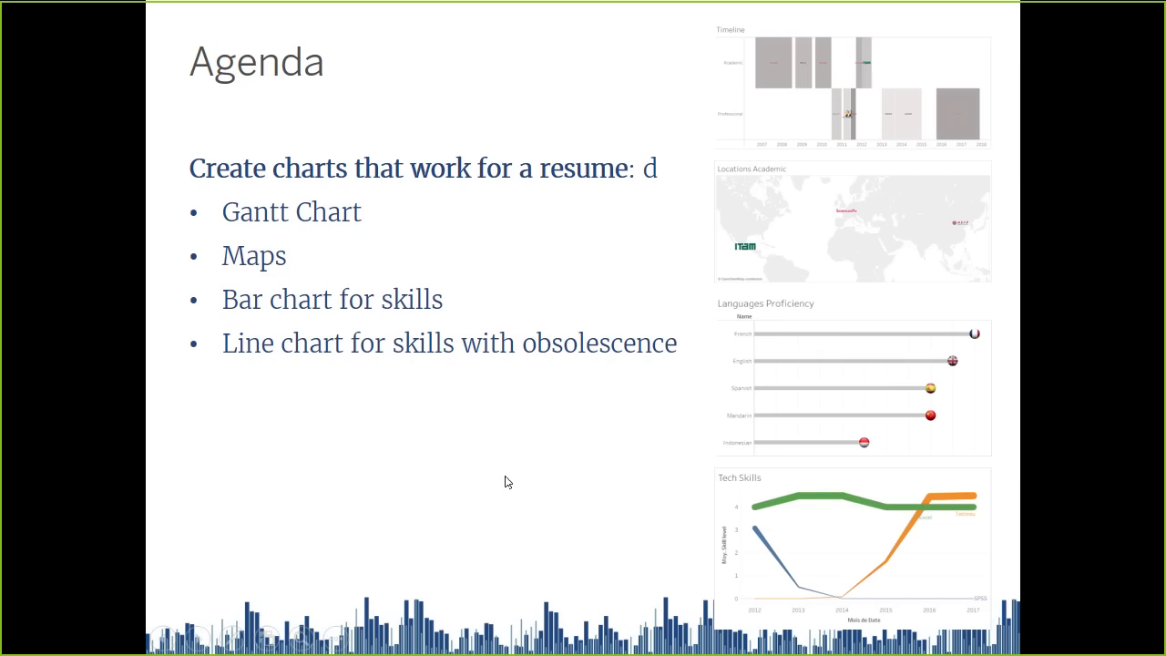
Switch to My_CV_in_Tableau.xlsx in Excel and view the TechSkills sheet from its first columns
key("alt+Tab")
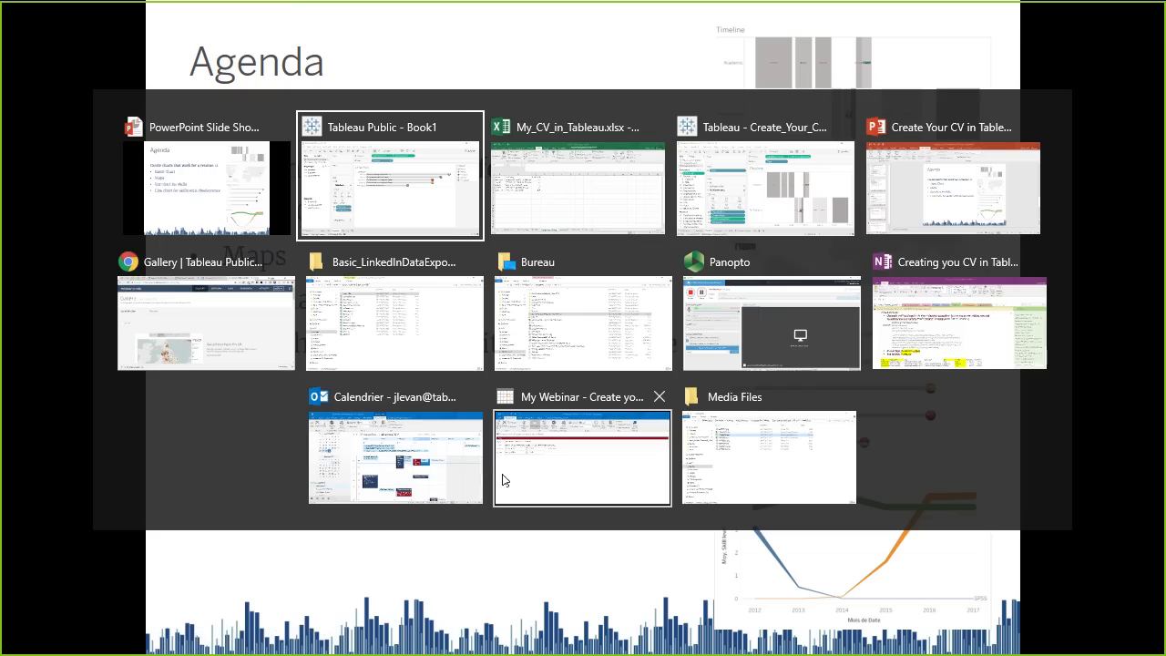
key("alt+Tab")
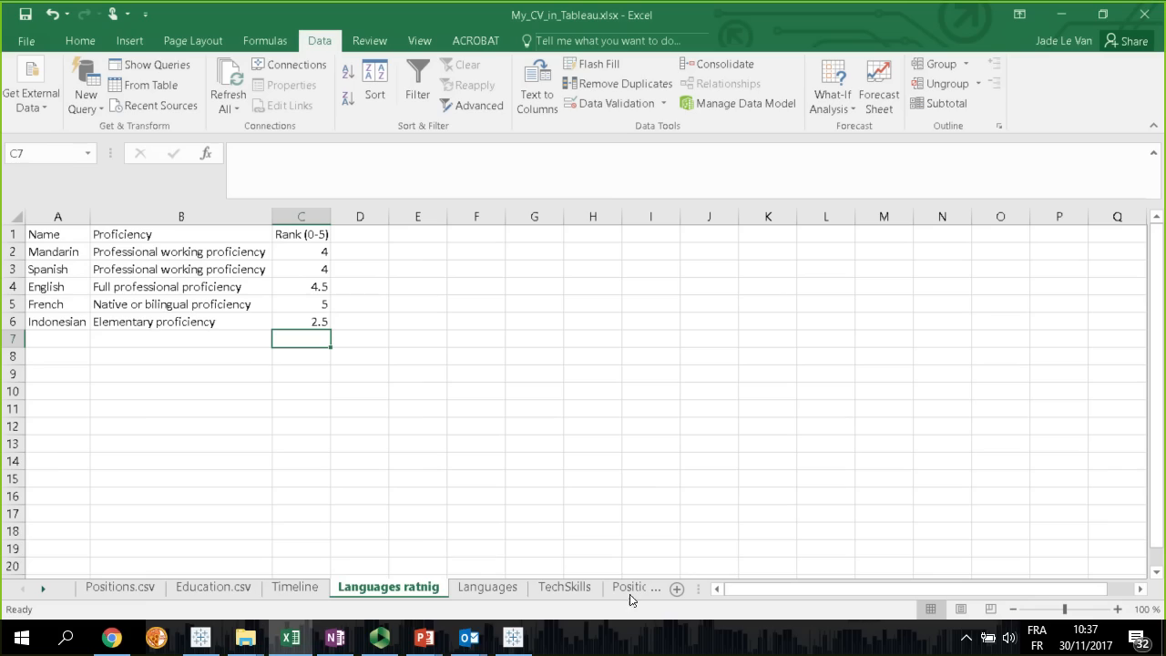
left_click(558, 589)
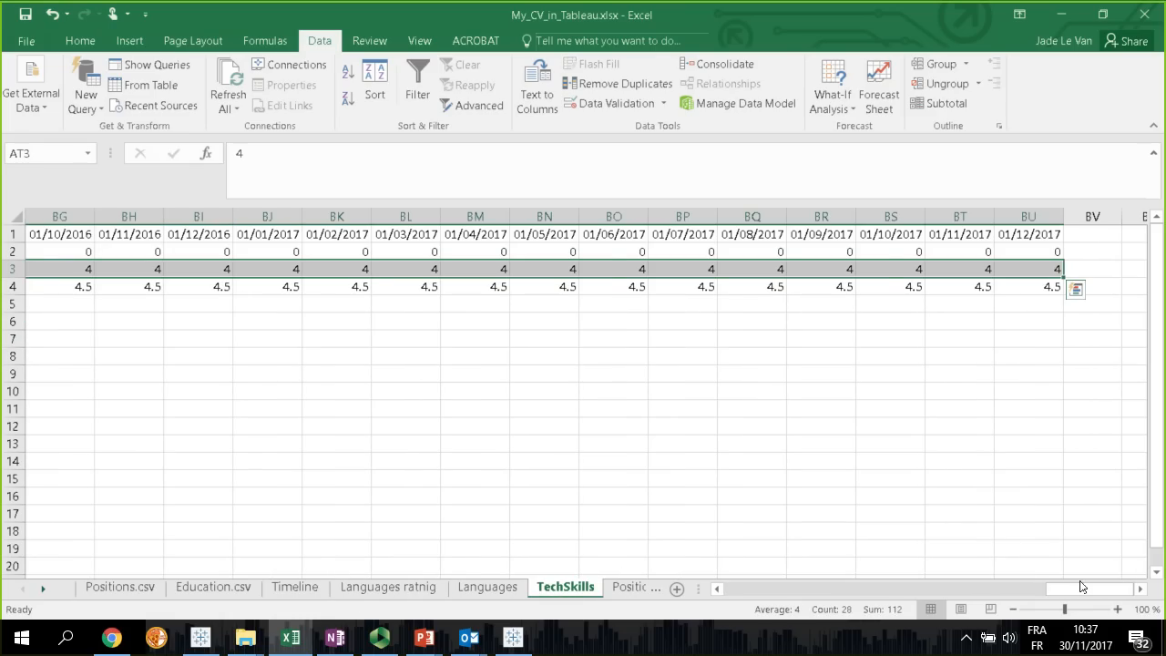
left_click_drag(1099, 592, 724, 589)
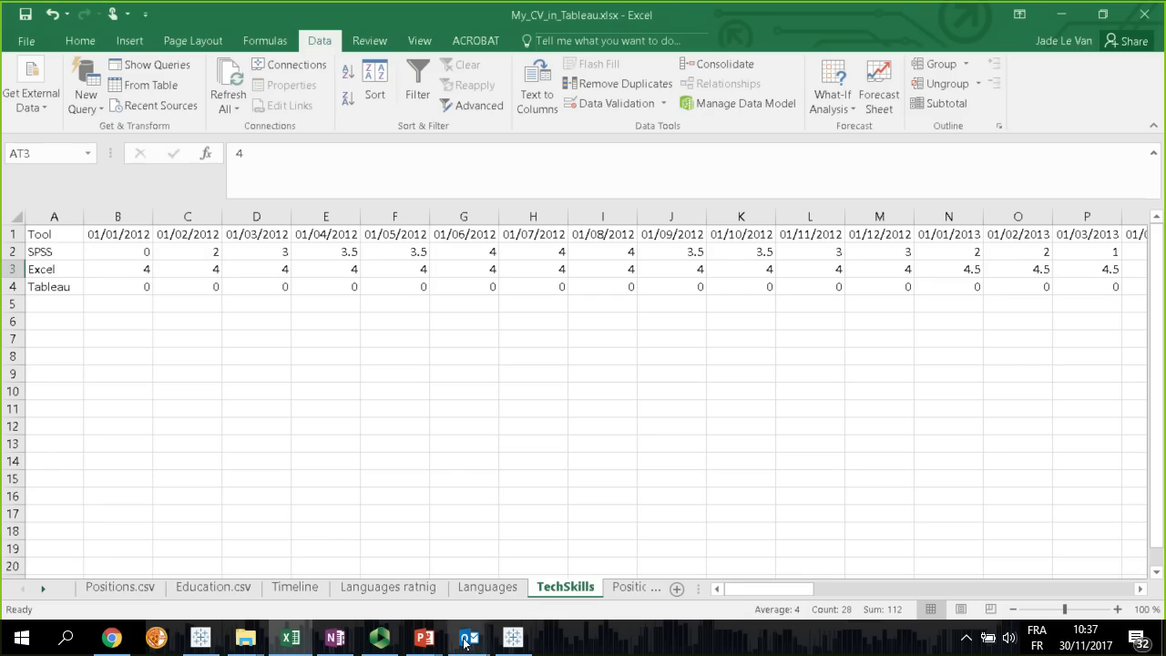
left_click(342, 645)
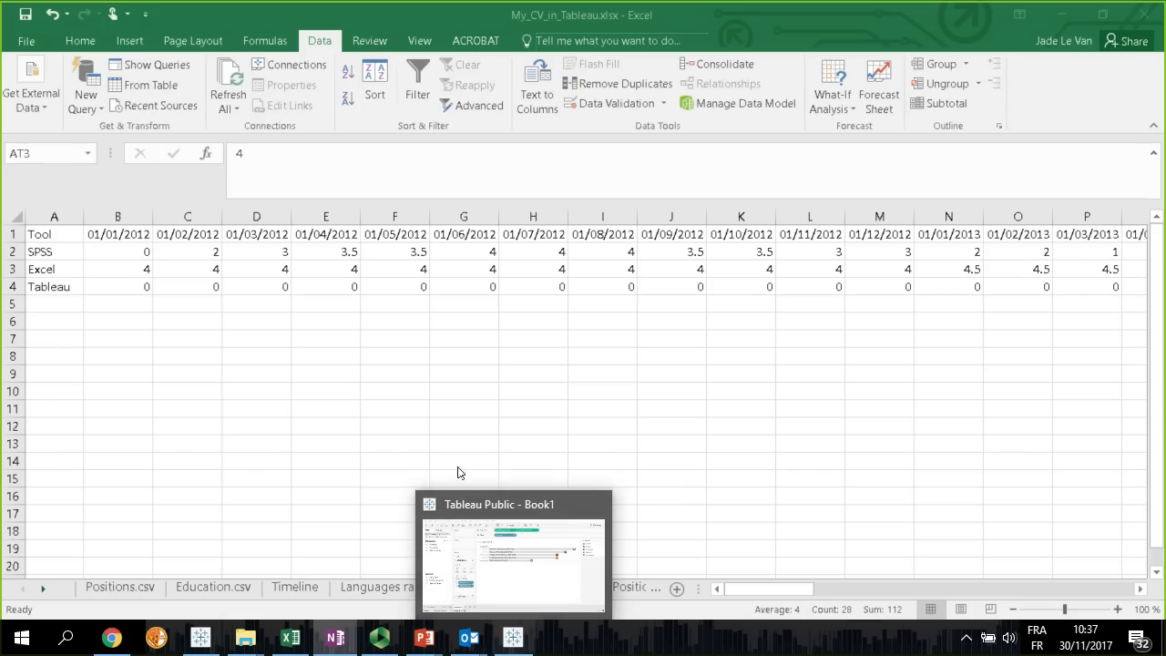
left_click(762, 590)
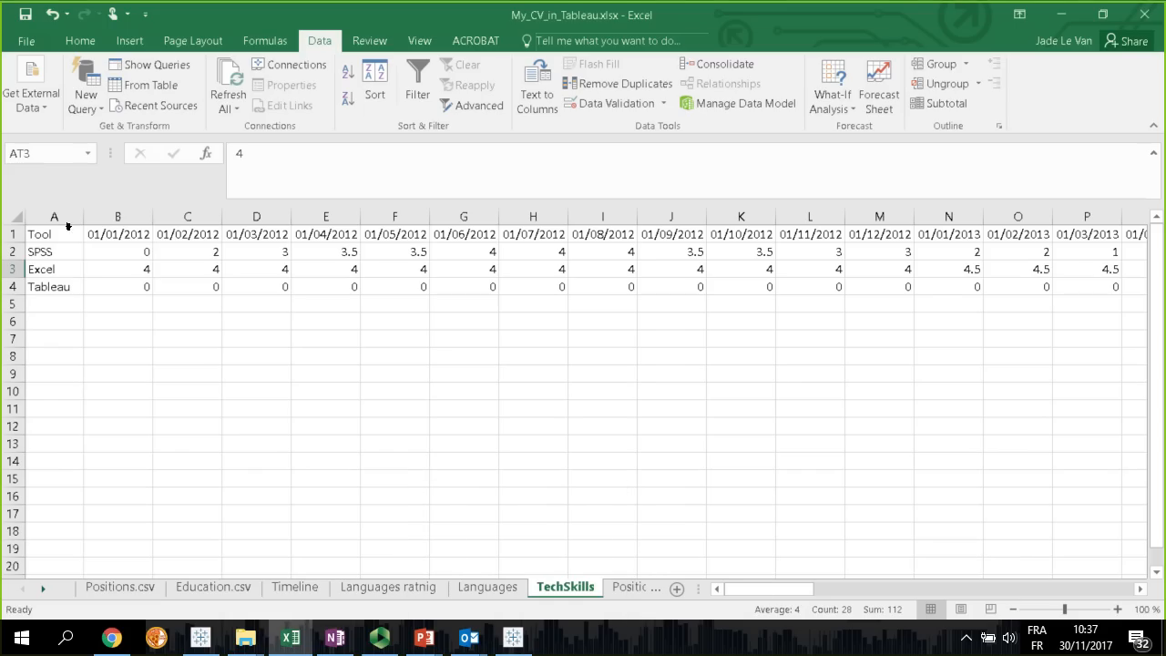
Examine the Tool column of the TechSkills sheet, going through the SPSS, Excel and Tableau rows
left_click(64, 237)
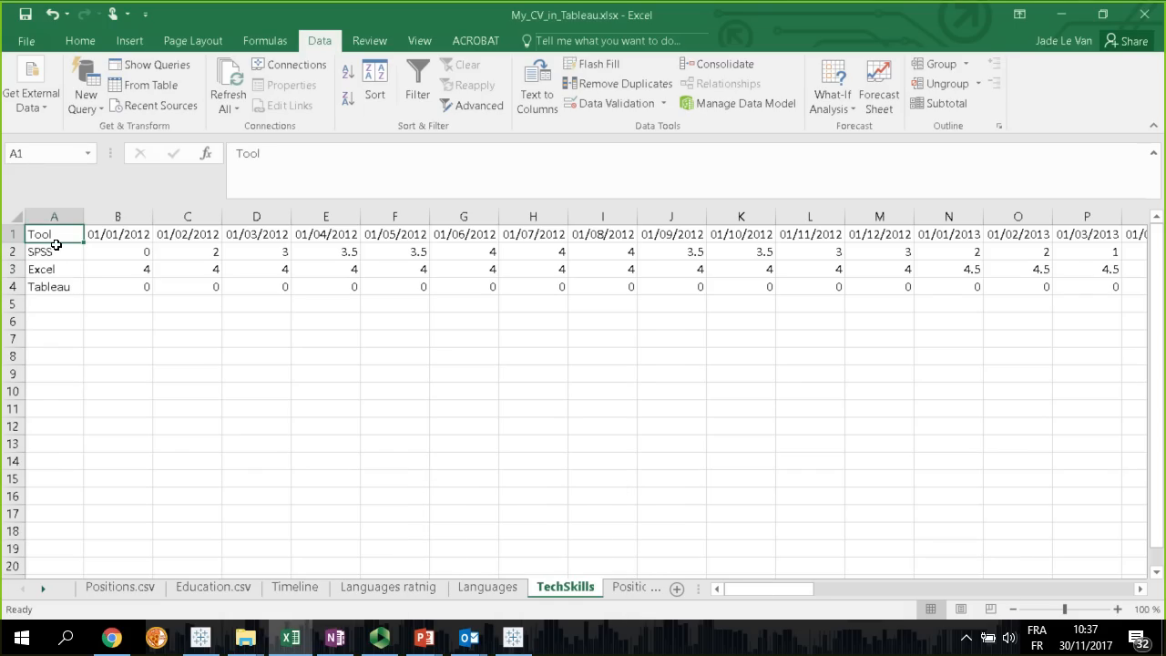
left_click(55, 256)
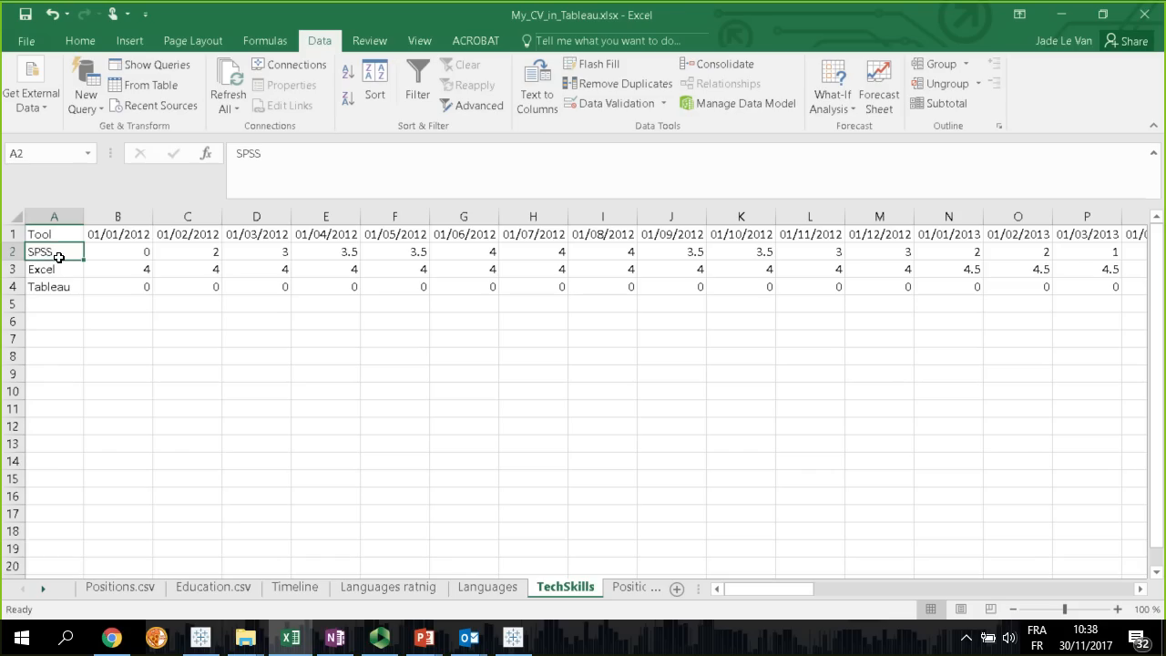
left_click(52, 270)
left_click(55, 289)
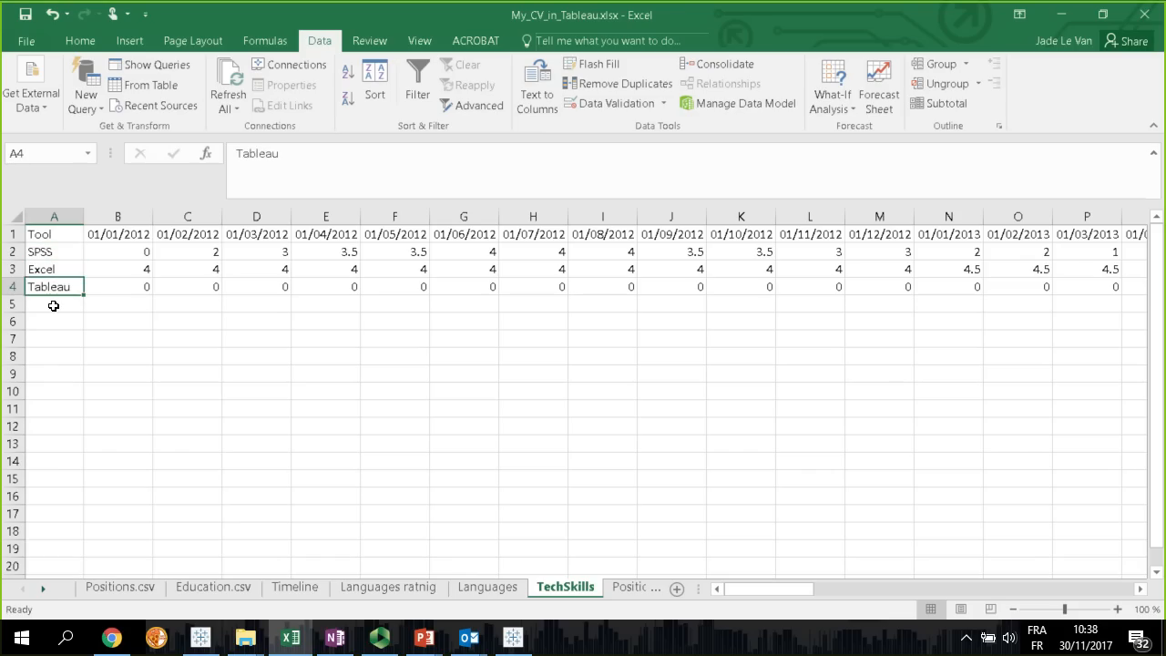
left_click(52, 304)
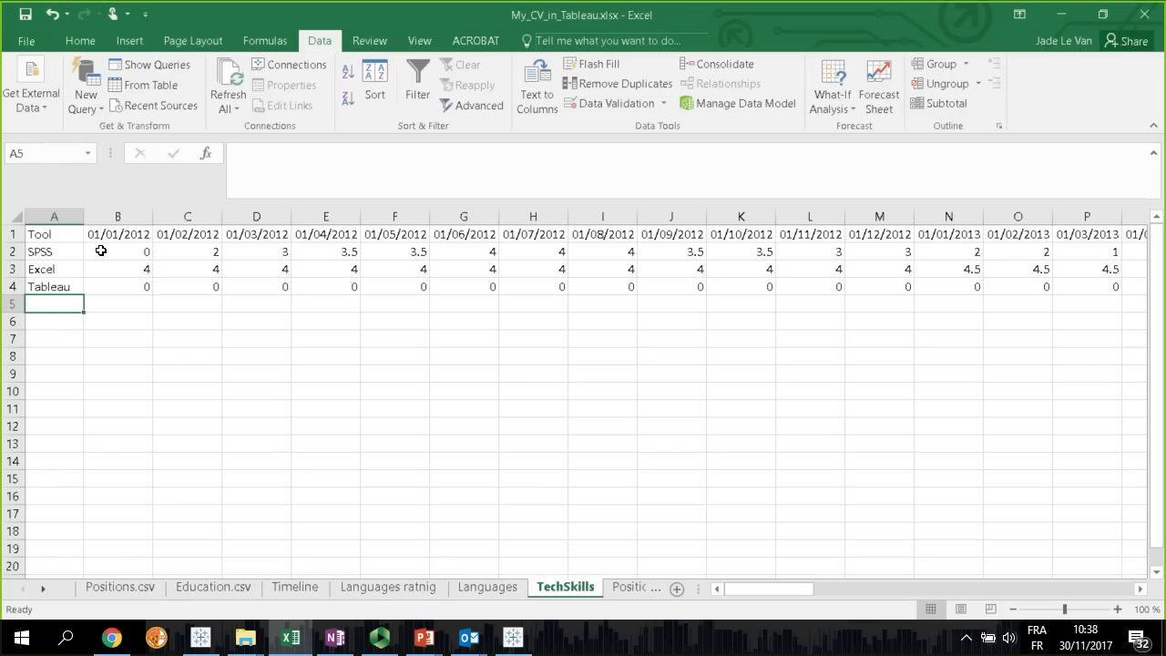
Examine the monthly date headers of the TechSkills sheet from 01/01/2012 to 01/12/2017
left_click_drag(132, 231, 1085, 235)
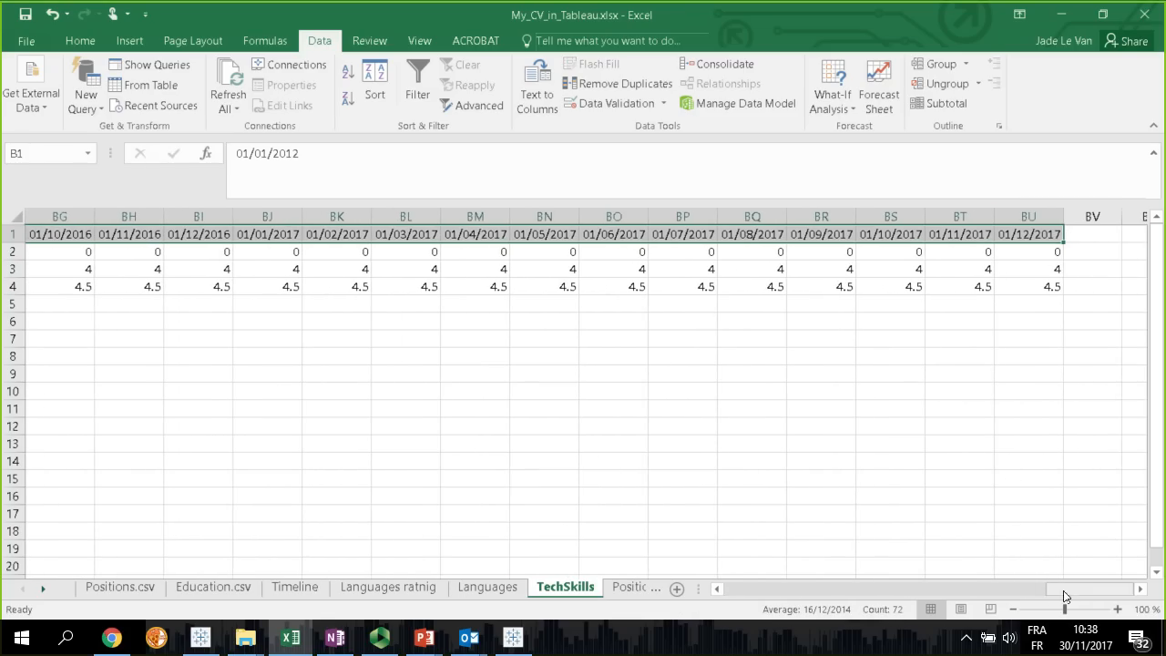
left_click_drag(1063, 591, 736, 583)
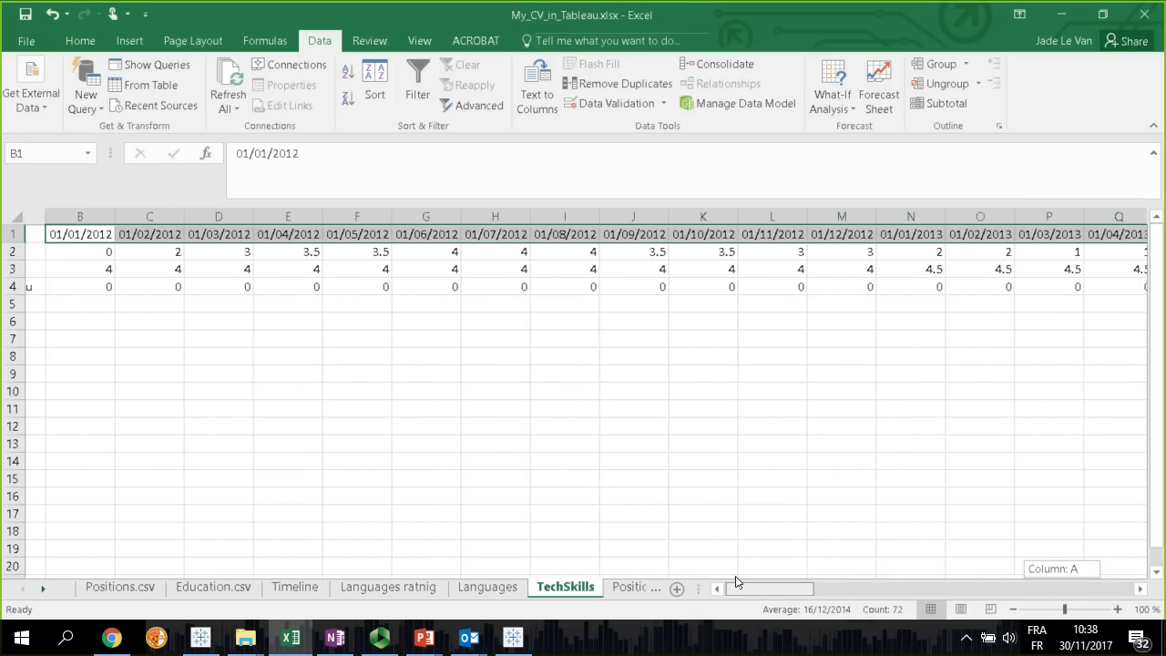
left_click(118, 239)
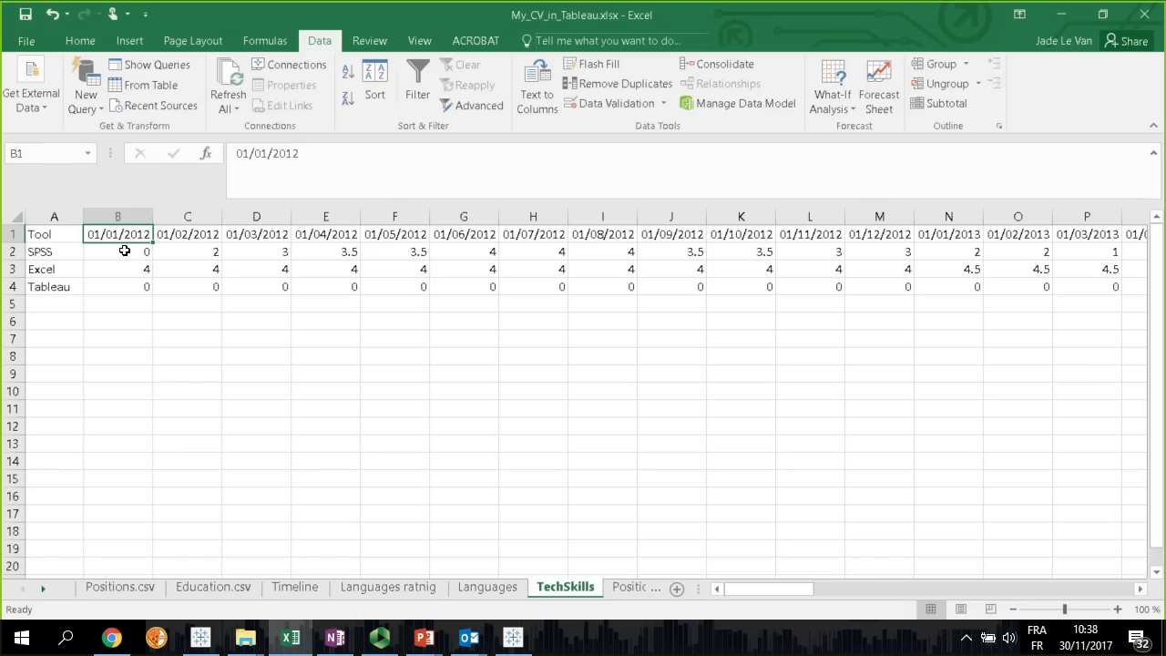
Examine how the monthly skill ratings in the SPSS row develop through 2012 and 2013
left_click(119, 257)
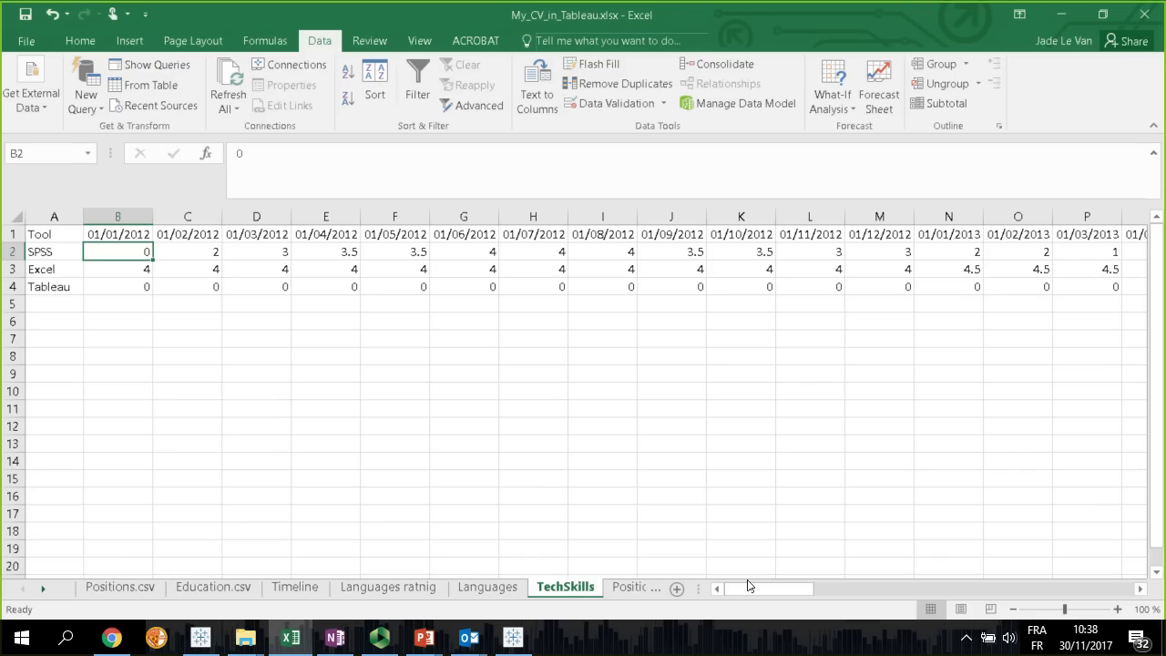
left_click(200, 258)
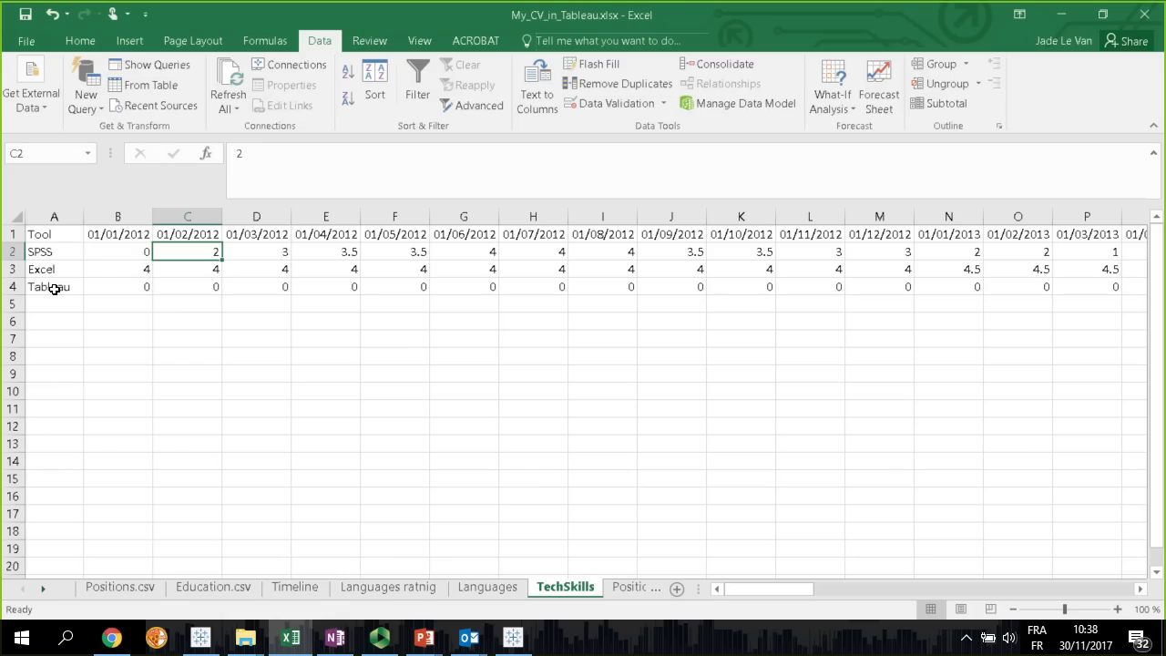
left_click(129, 251)
left_click_drag(209, 257, 641, 261)
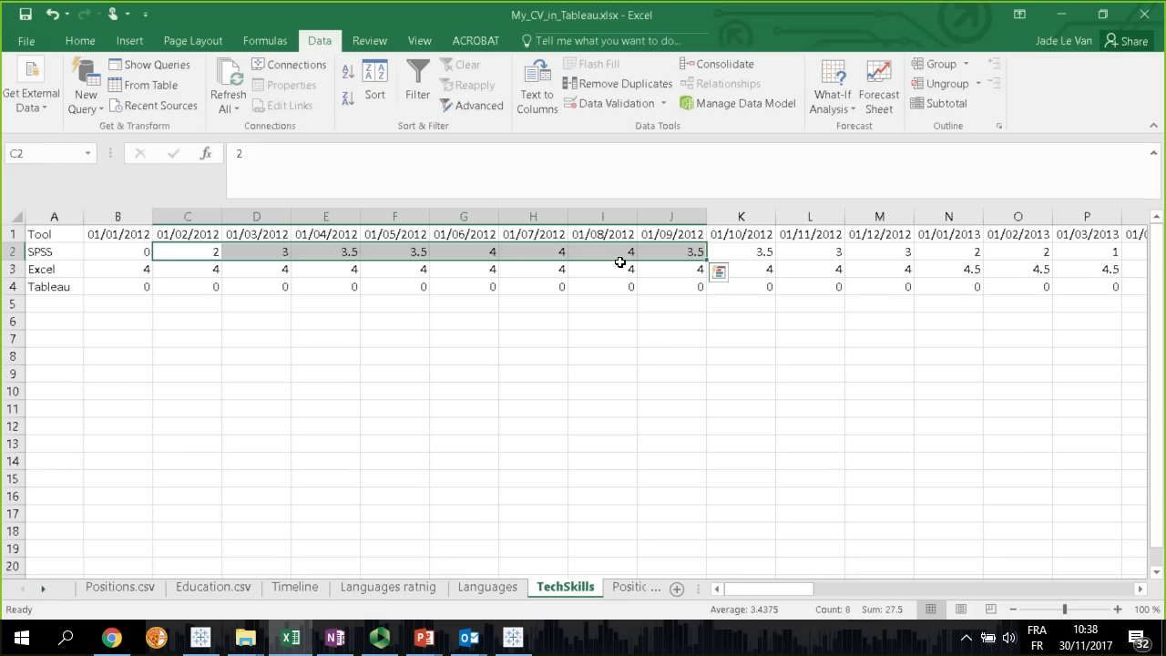
left_click(610, 256)
left_click(212, 253)
left_click(124, 256)
left_click(199, 256)
left_click(344, 252)
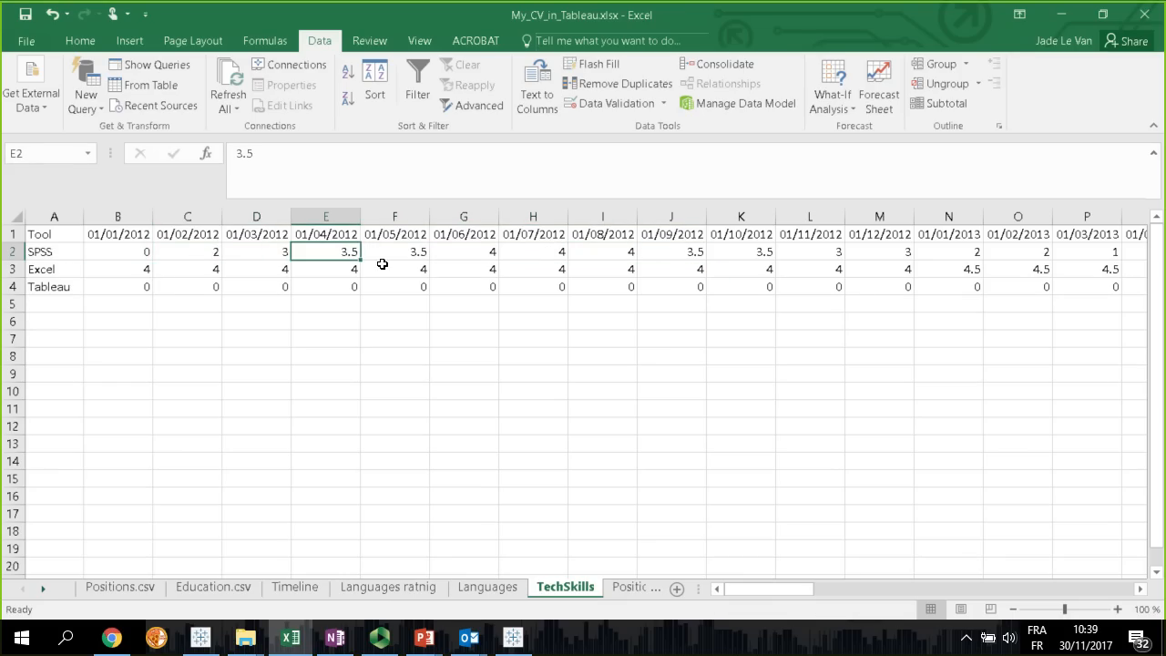
left_click(606, 255)
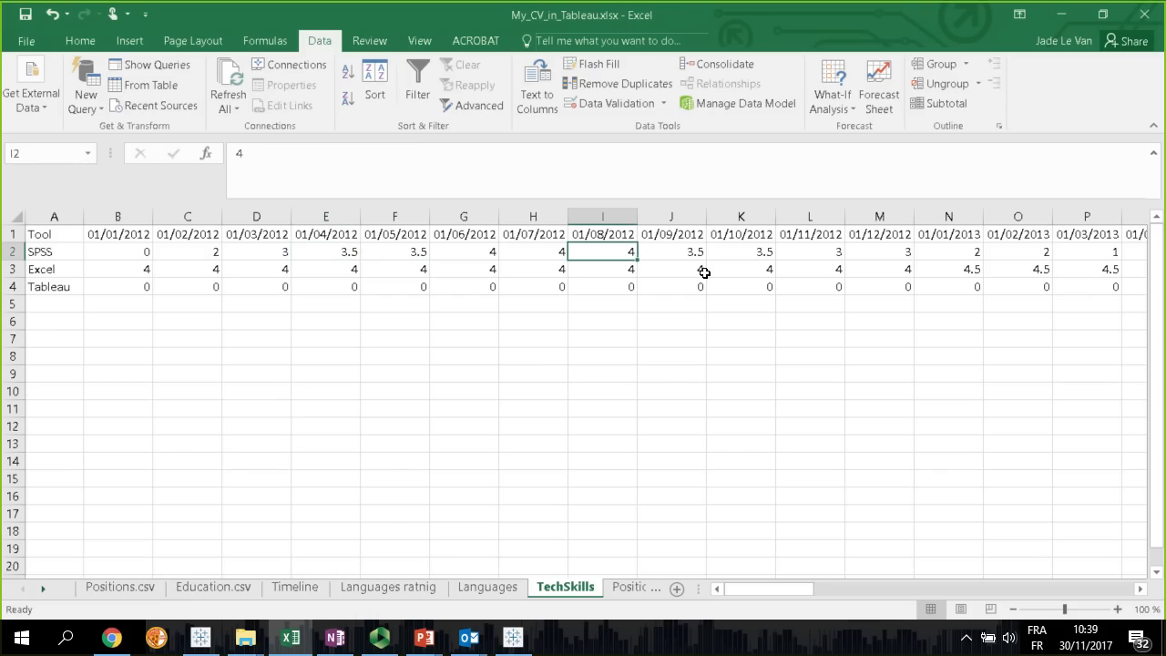
left_click_drag(770, 589, 812, 588)
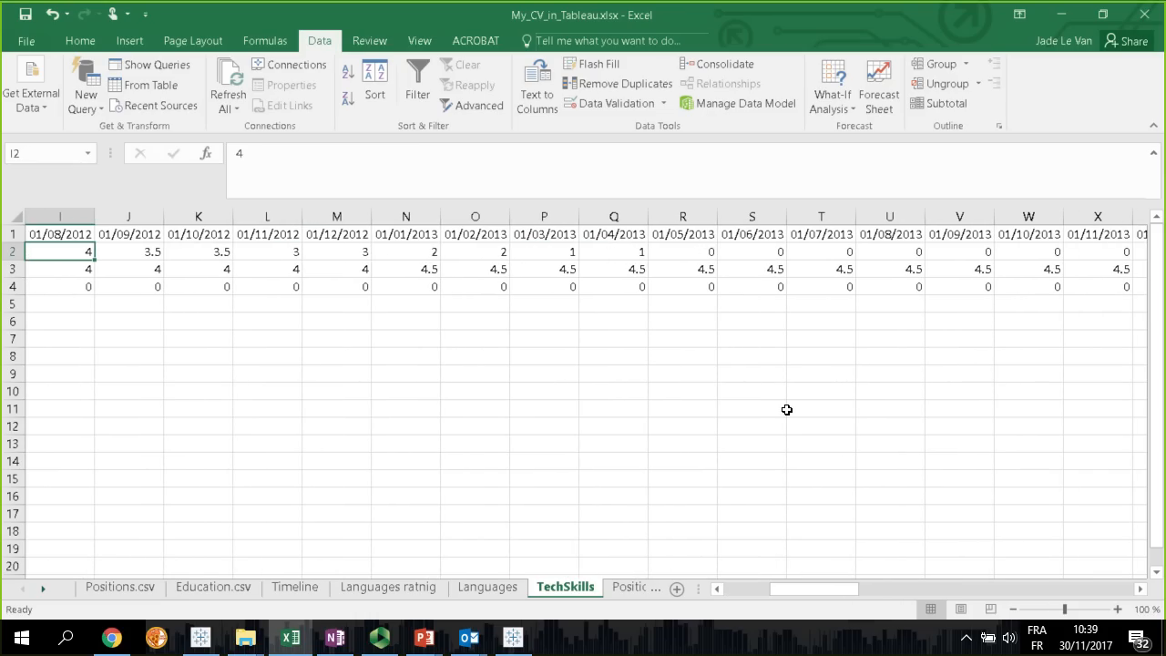
left_click_drag(817, 588, 770, 589)
Examine the monthly skill ratings in the Excel row, starting from 01/01/2012 and moving on through 2013
left_click(118, 271)
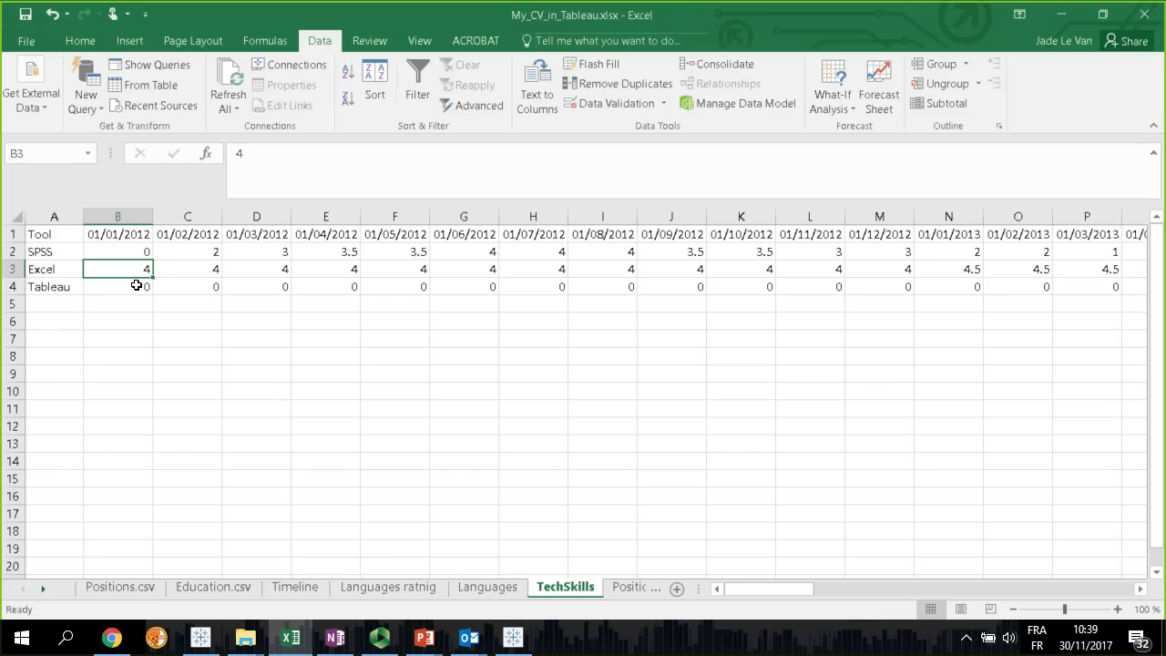
left_click(137, 254)
left_click_drag(137, 268, 487, 270)
left_click_drag(763, 584, 828, 589)
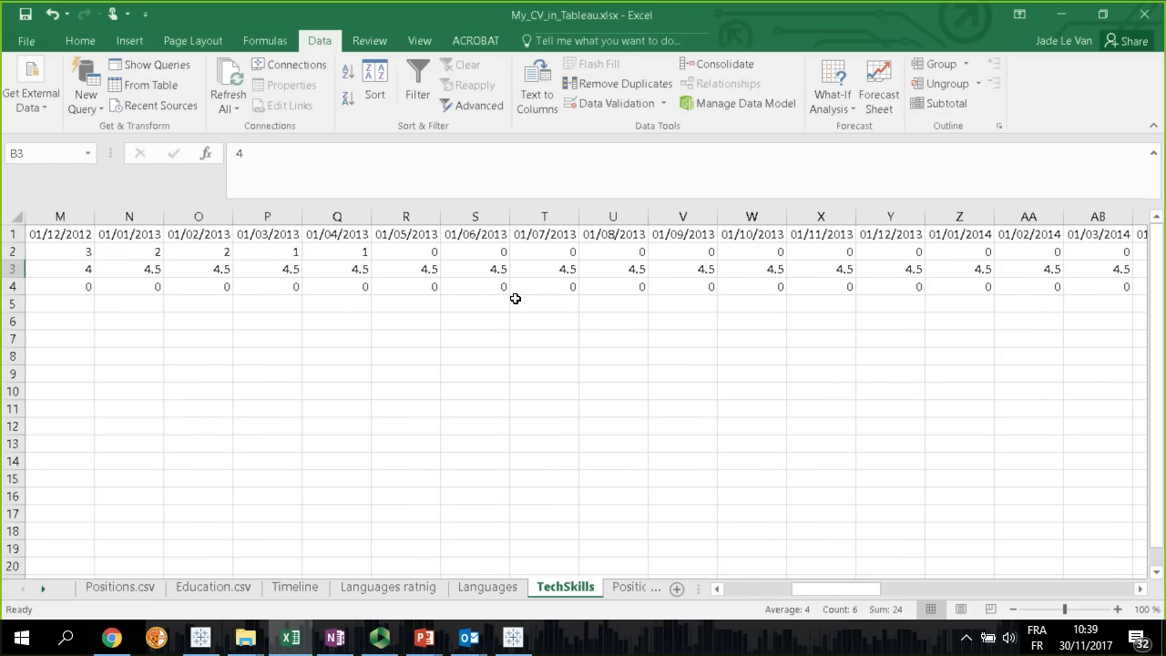
Examine the monthly skill ratings in the Tableau row, following them through 2015 and 2016 up to 01/12/2017
left_click_drag(851, 591, 977, 591)
left_click(125, 288)
left_click(422, 290)
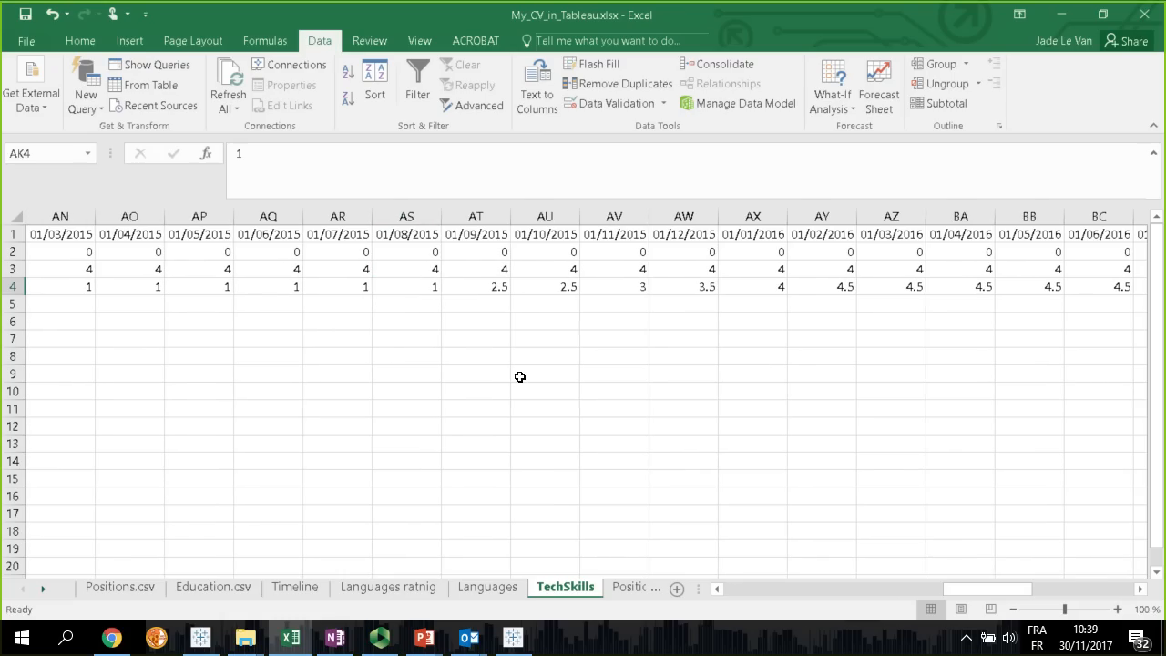
left_click(476, 287)
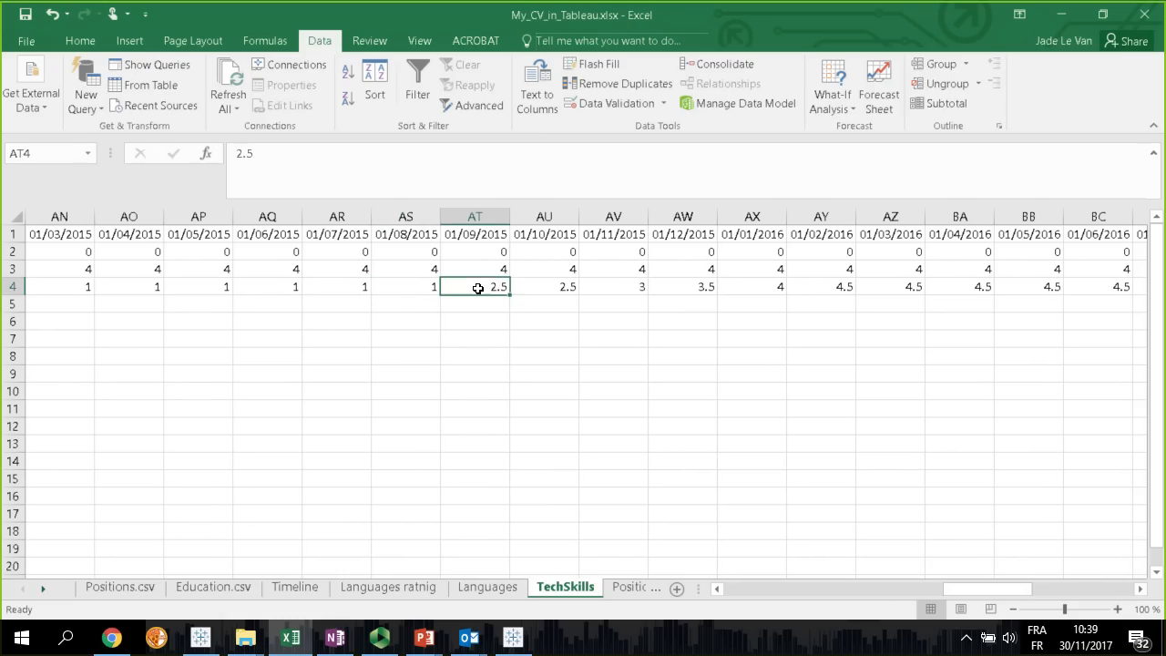
left_click(554, 290)
left_click(692, 286)
left_click(756, 288)
left_click(859, 290)
left_click(906, 290)
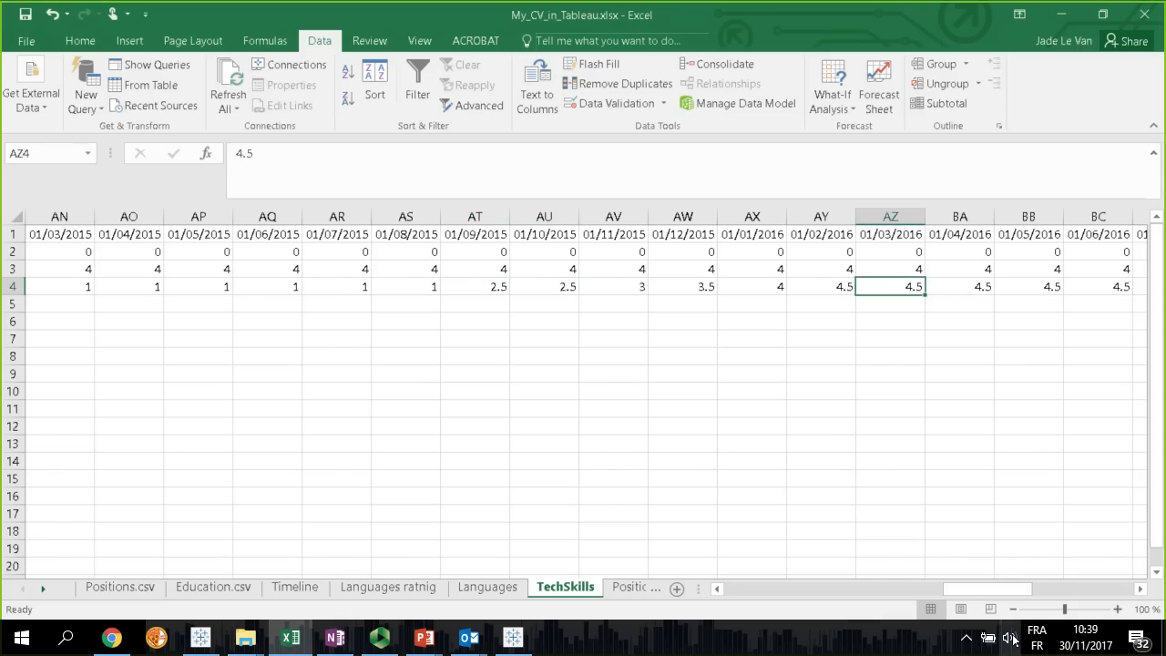
left_click_drag(968, 588, 1090, 592)
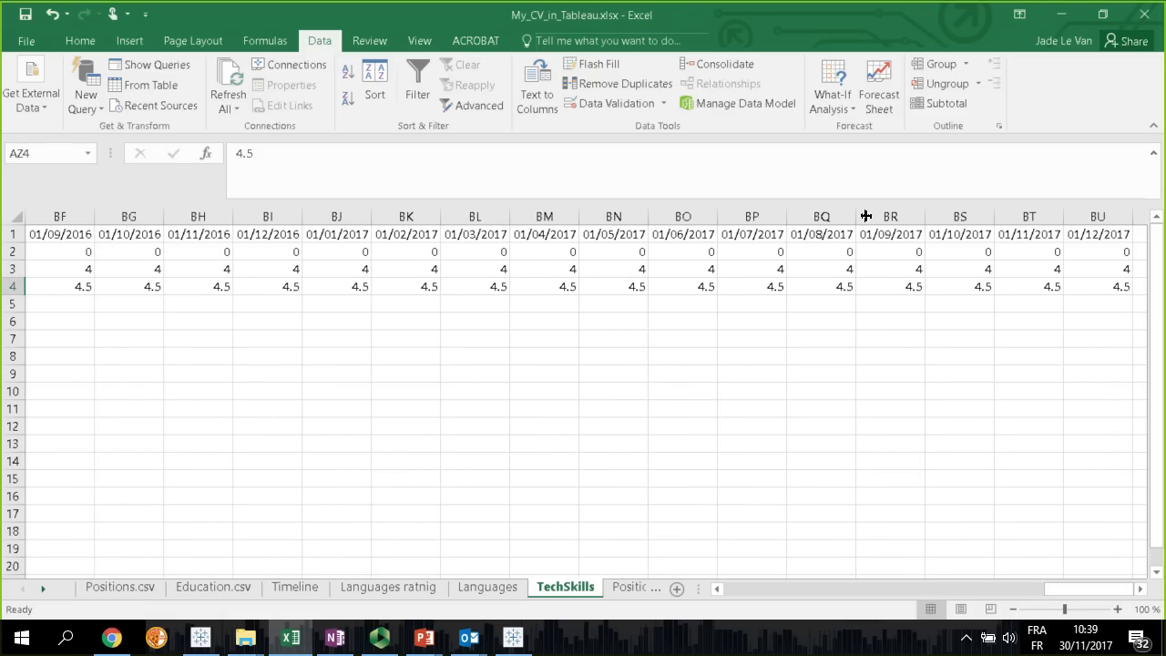
Switch to Tableau Public, connect to the Excel file My_CV_in_Tableau.xlsx as a new data source and add its TechSkills sheet
left_click(518, 639)
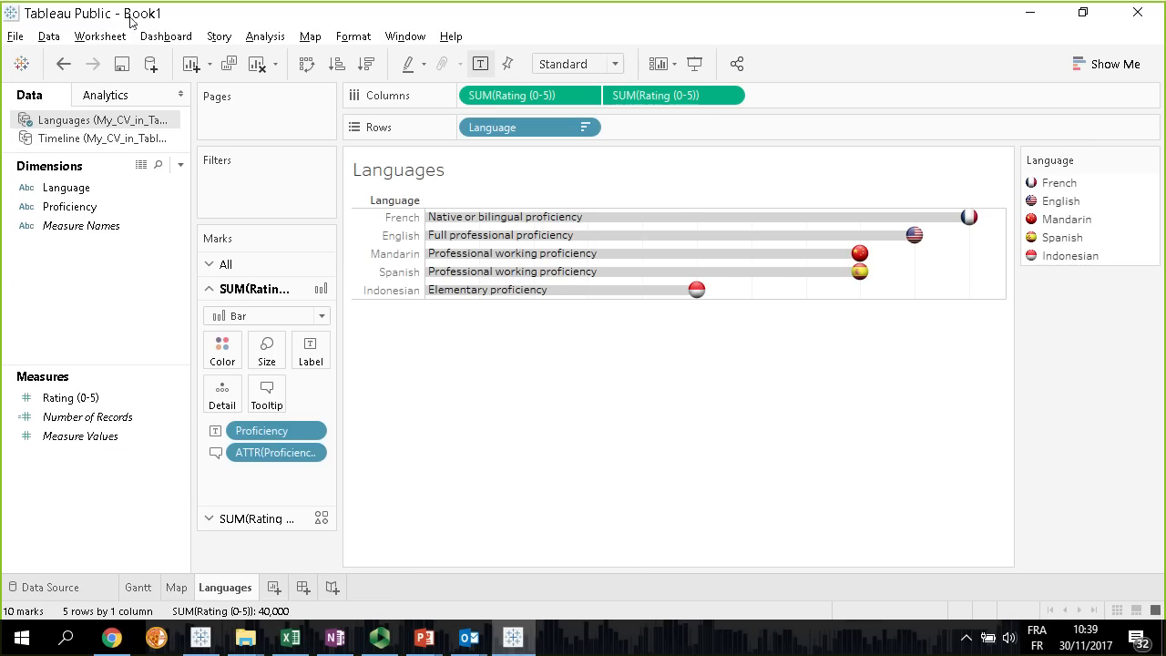
left_click(50, 36)
left_click(75, 56)
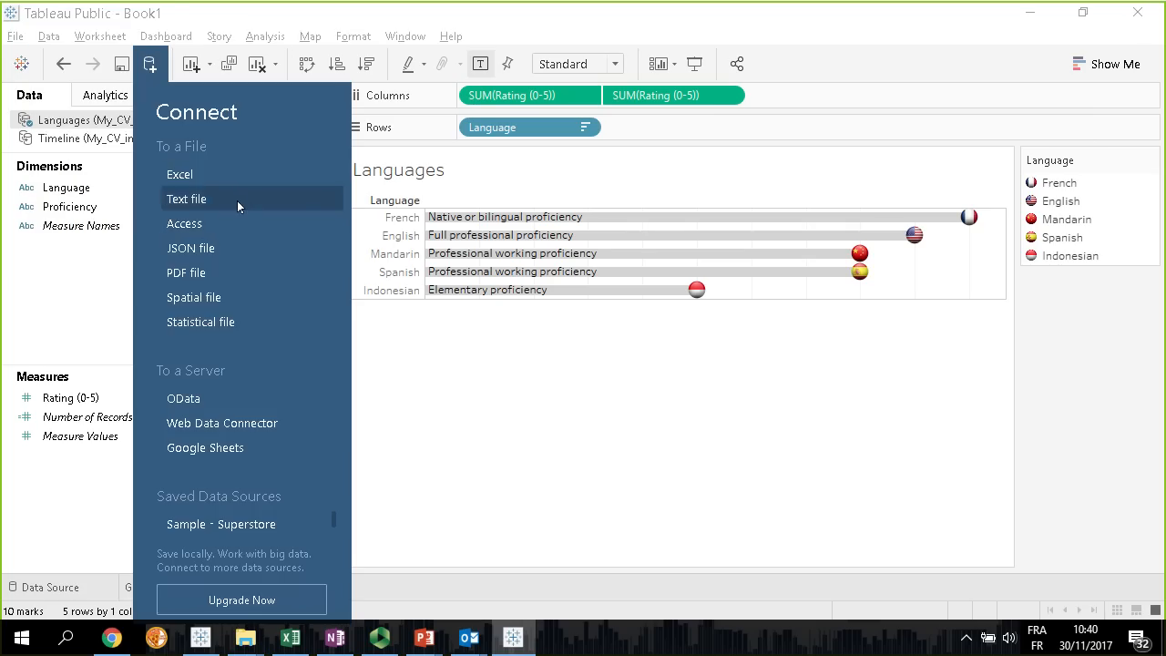
left_click(217, 179)
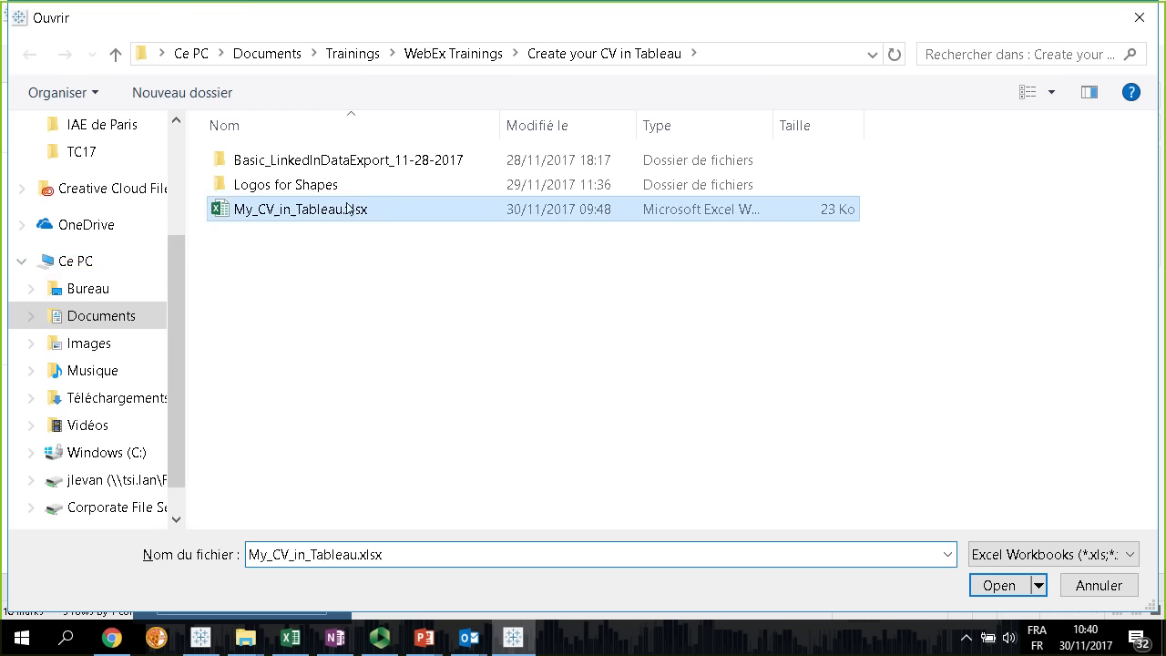
double_click(347, 213)
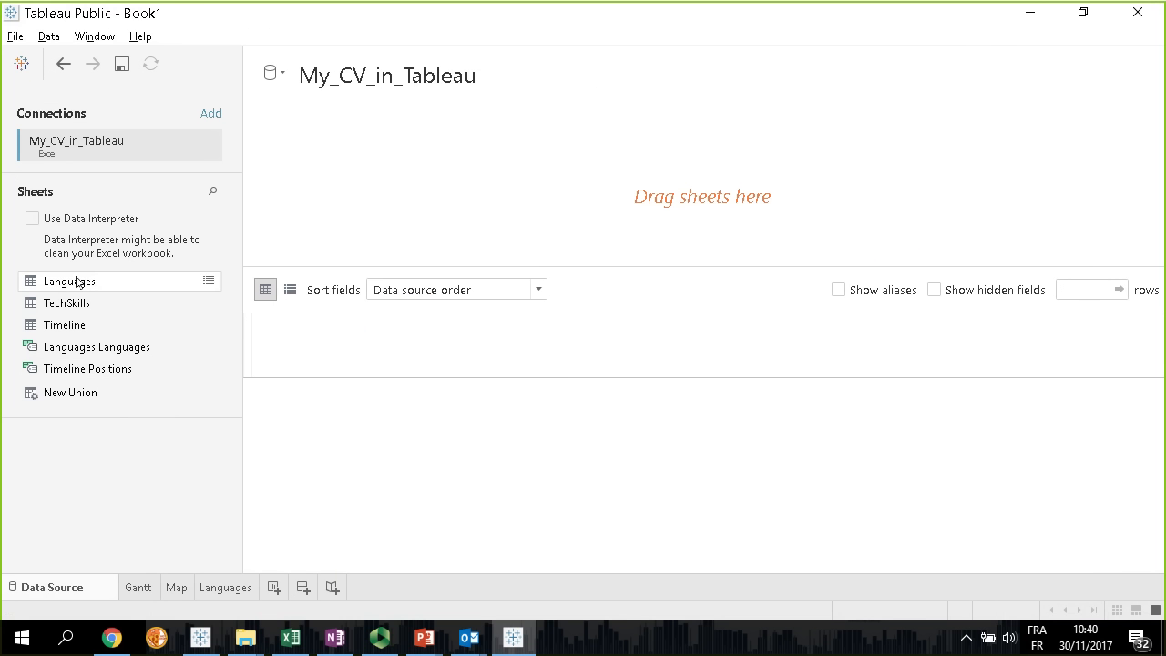
left_click(52, 307)
left_click_drag(52, 306, 375, 191)
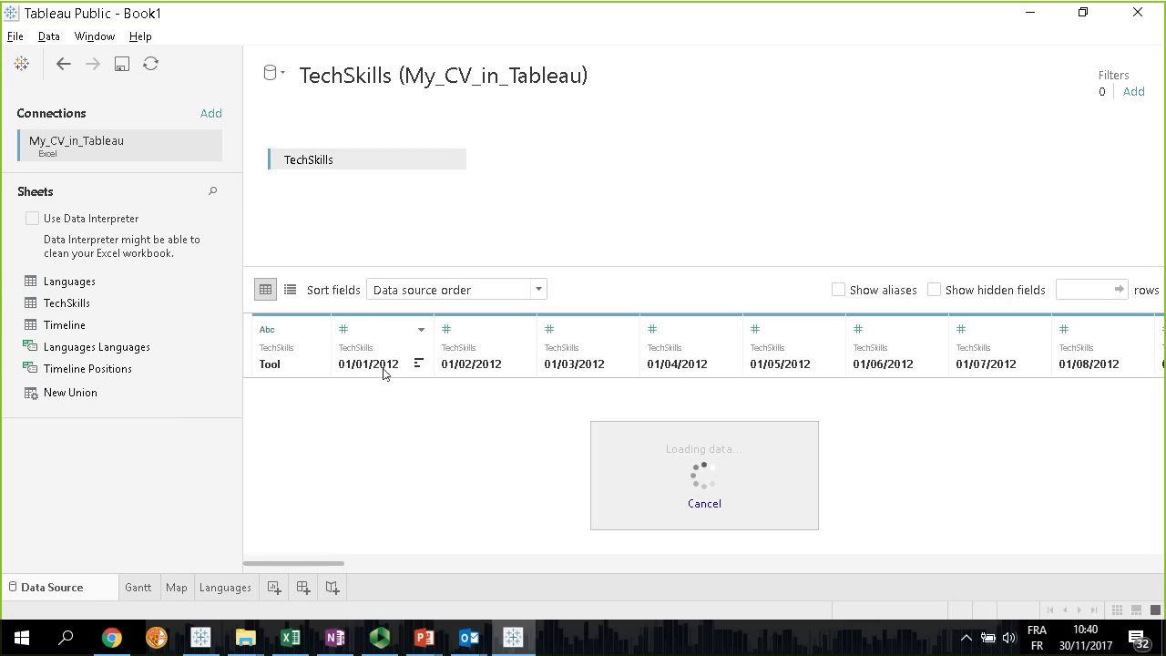
Pivot all date columns from 01/01/2012 to 01/12/2017 into rows and review the pivoted data from start to end
left_click(386, 335)
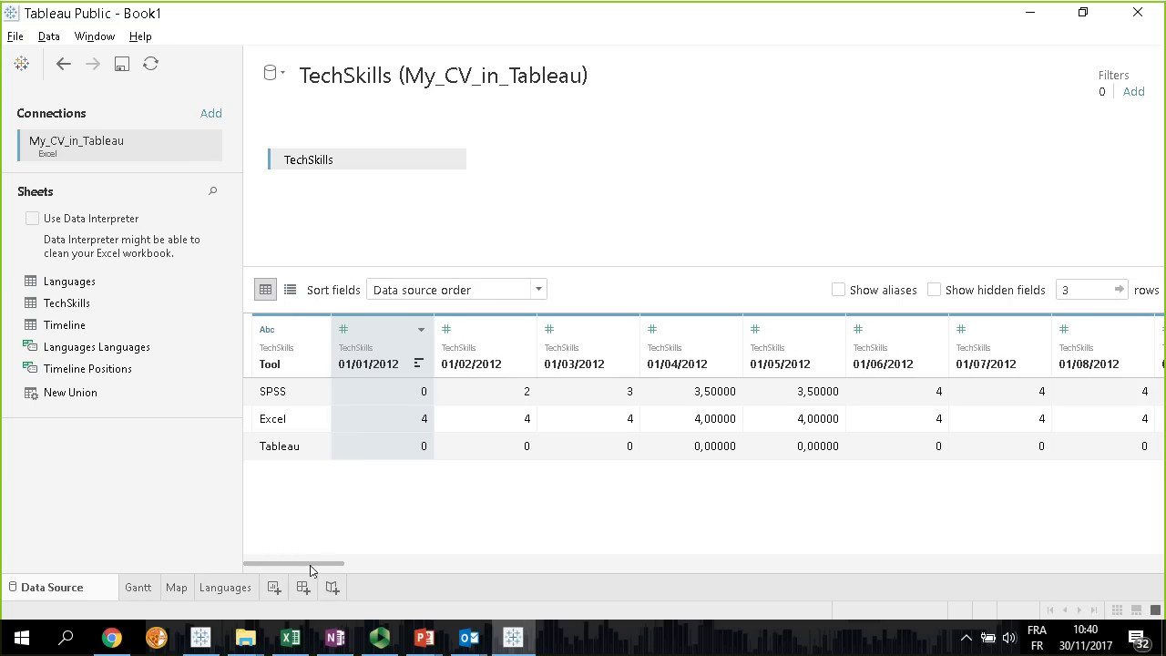
left_click_drag(300, 563, 1146, 577)
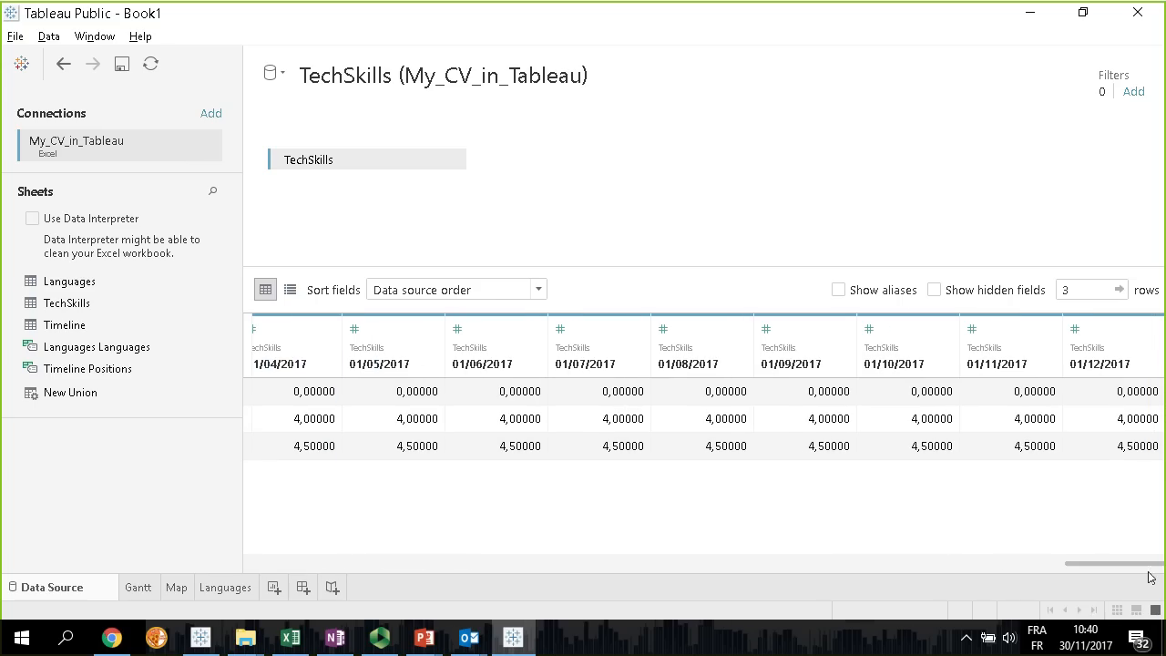
left_click(1116, 335, "shift")
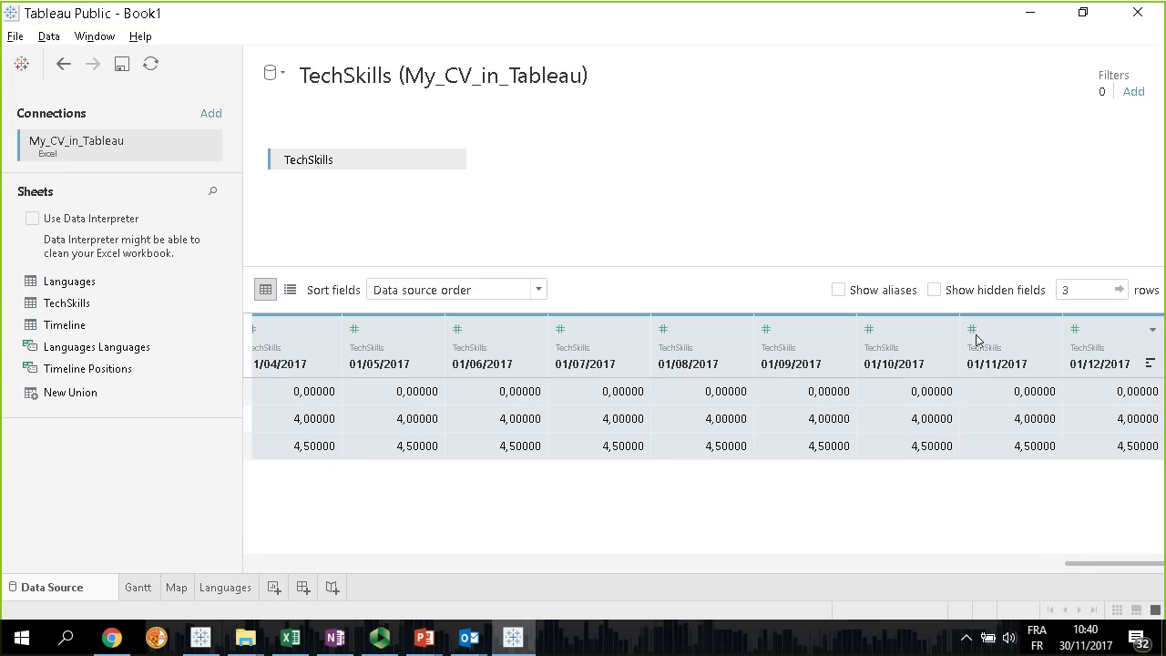
left_click(1154, 331)
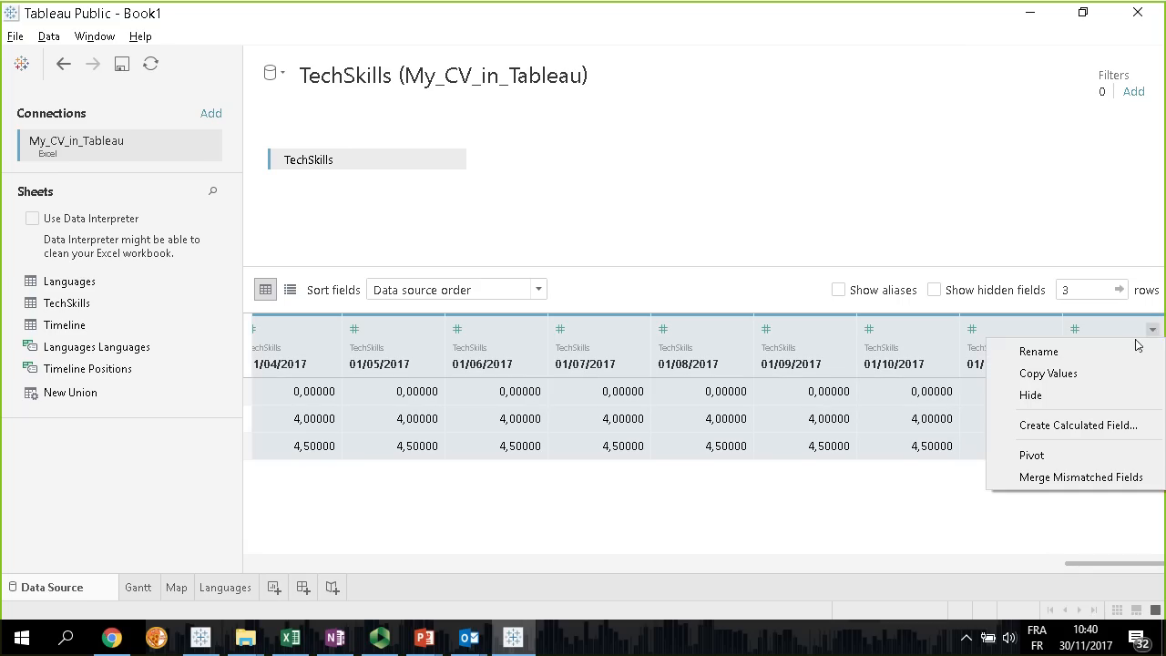
left_click(1052, 455)
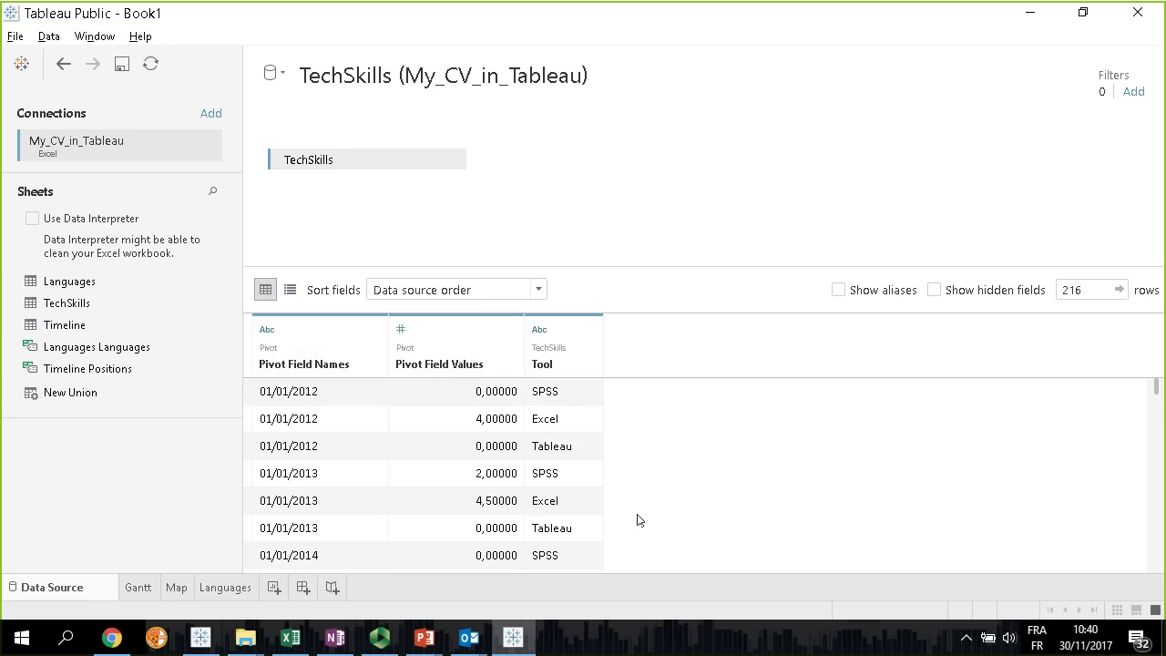
left_click_drag(1155, 387, 1139, 577)
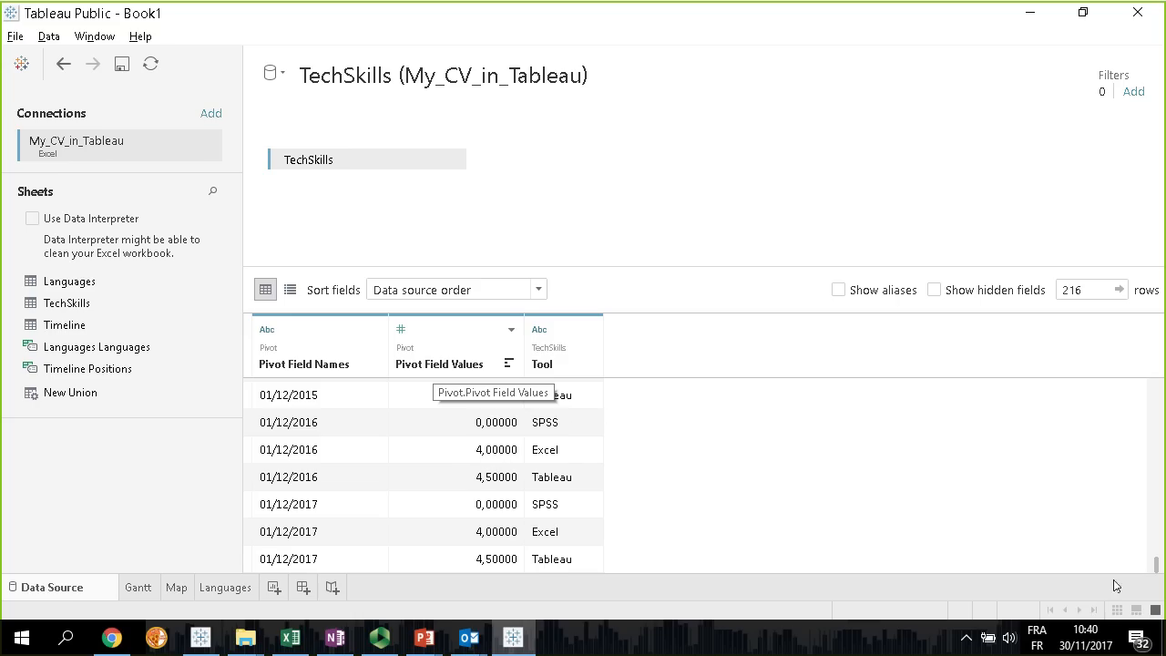
left_click_drag(1157, 565, 1159, 383)
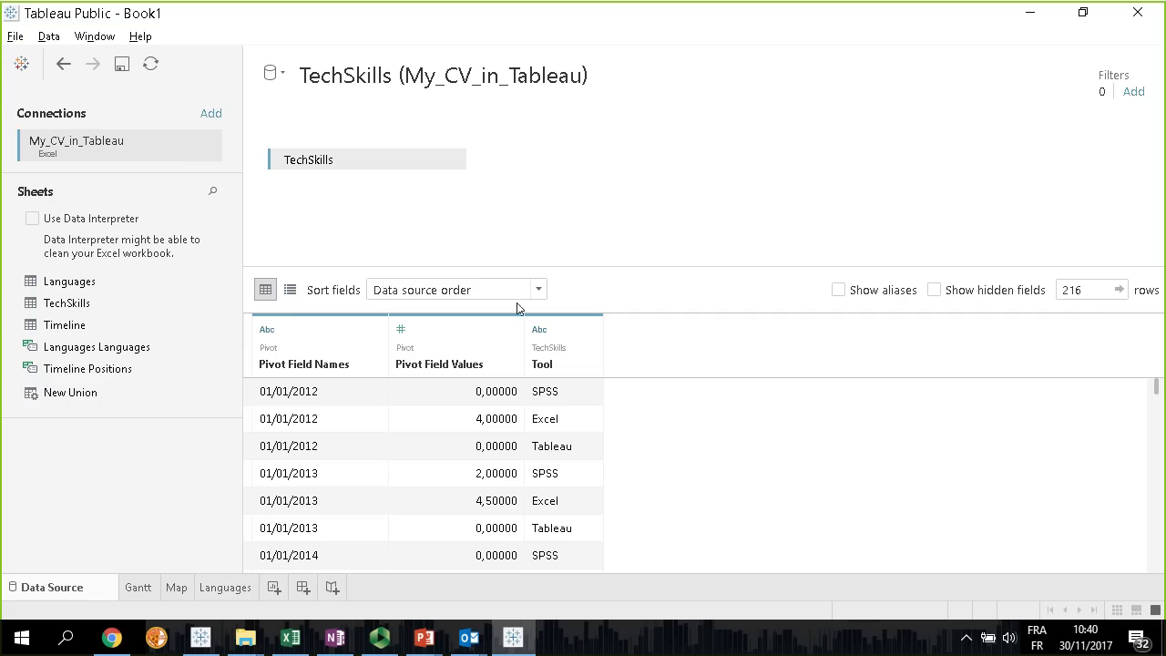
Rename the Pivot Field Names column to Date and the Pivot Field Values column to Level
double_click(322, 364)
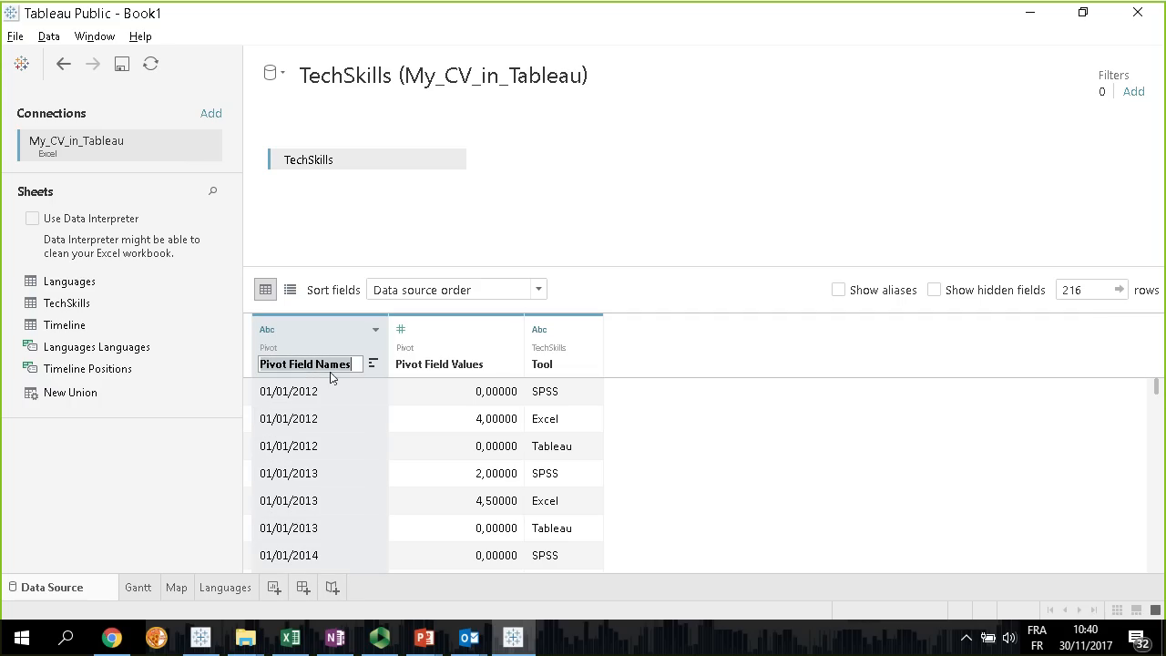
type("Date")
key("Tab")
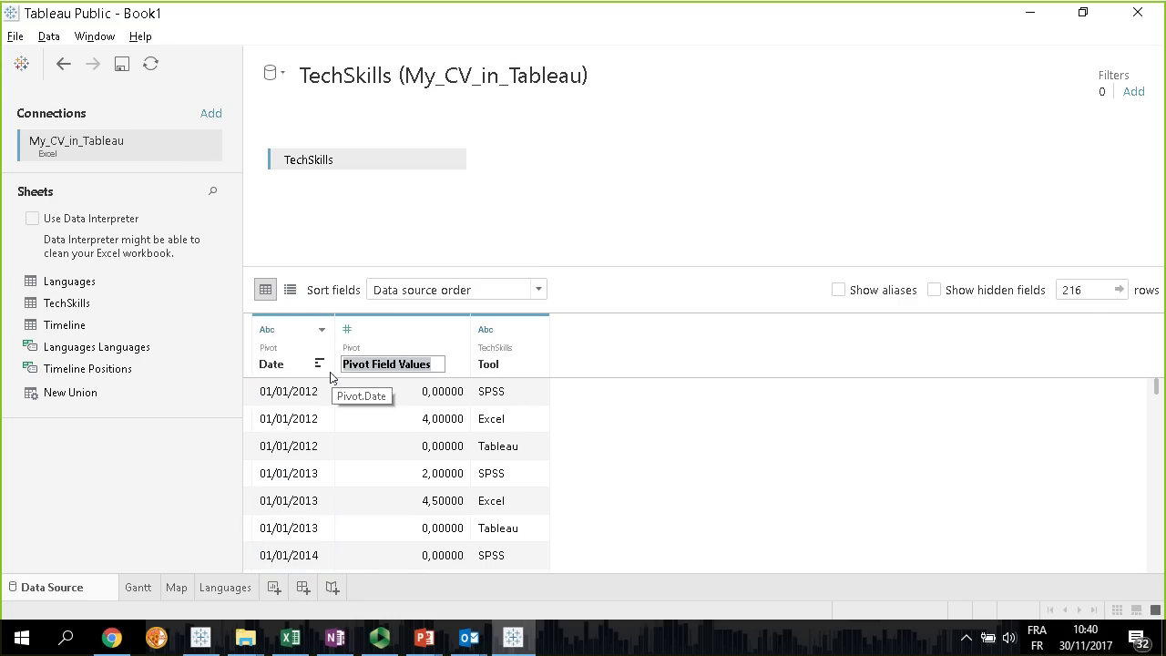
type("Level")
key("Return")
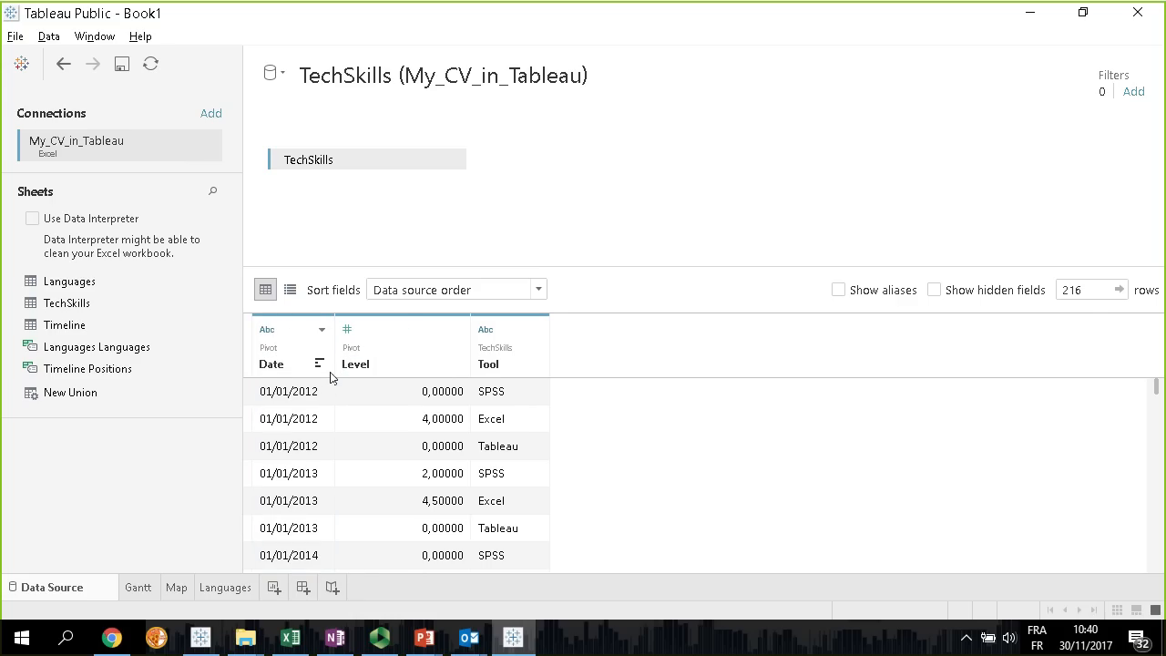
Change the data type of the Date column to Date and add a new worksheet
left_click(268, 330)
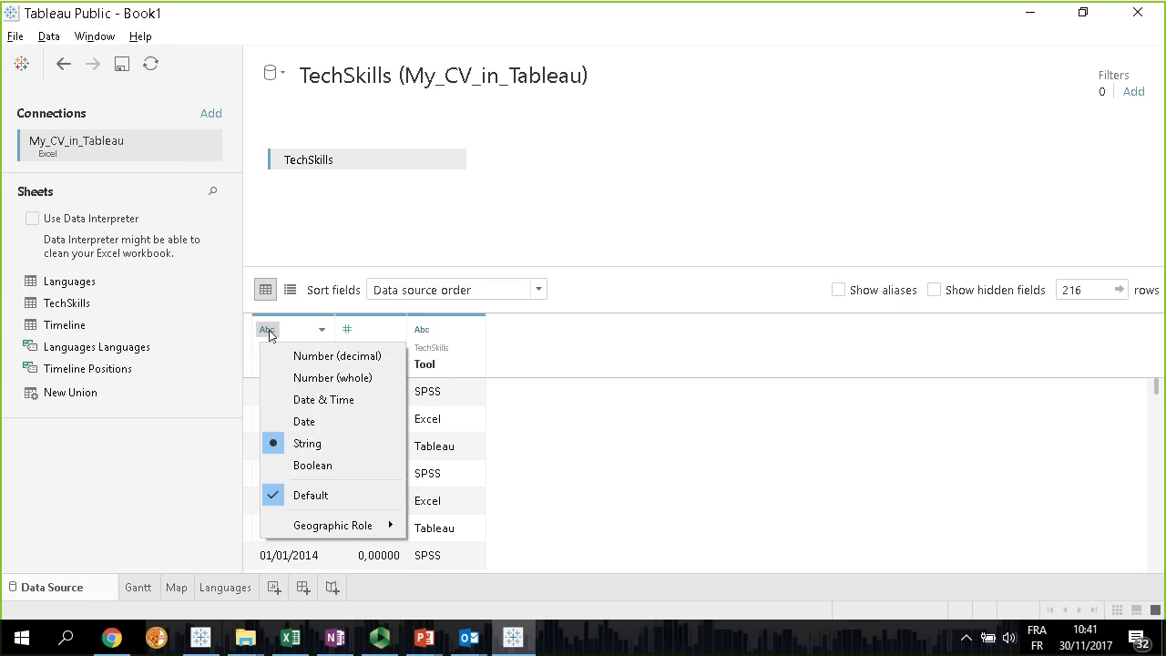
left_click(315, 400)
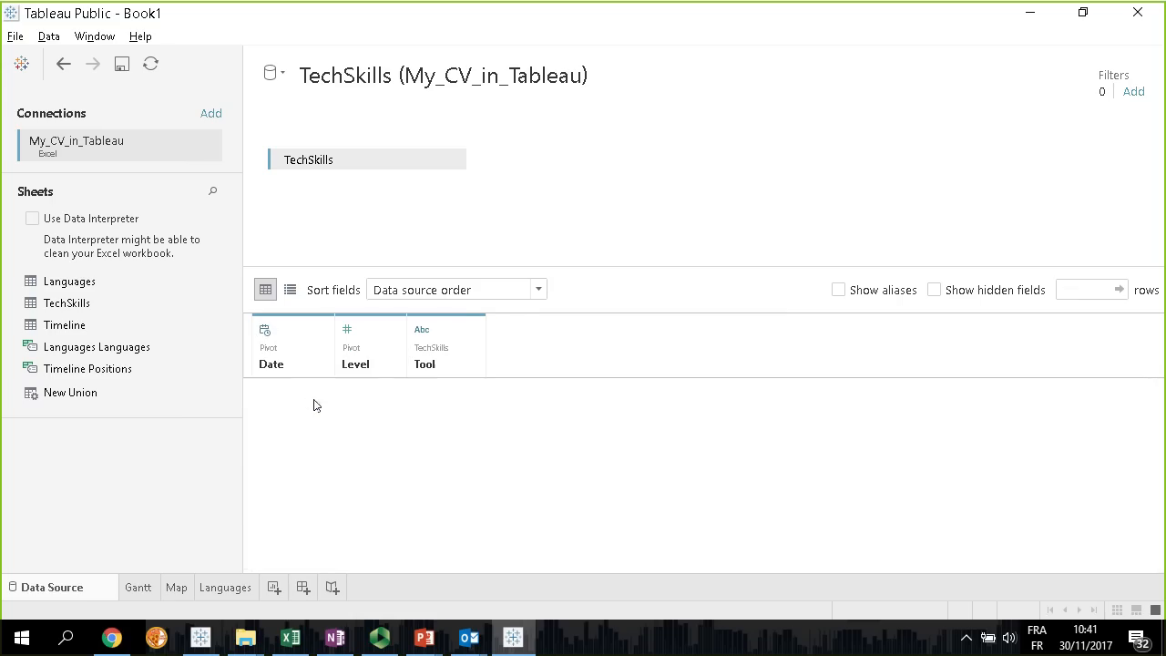
left_click(266, 330)
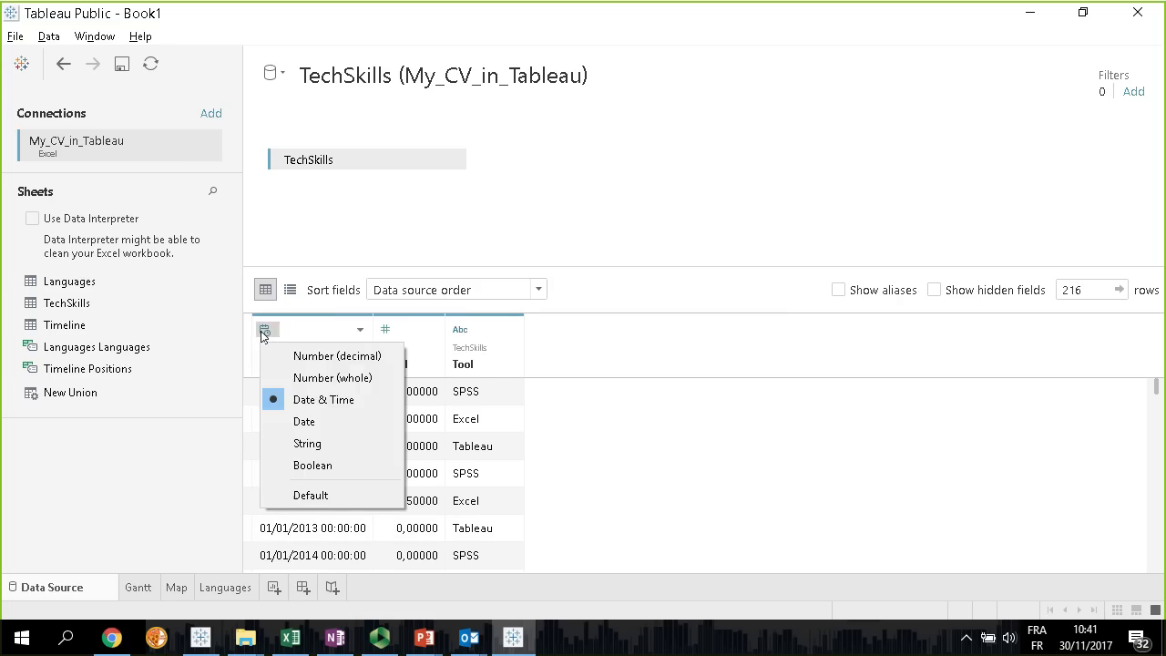
left_click(314, 422)
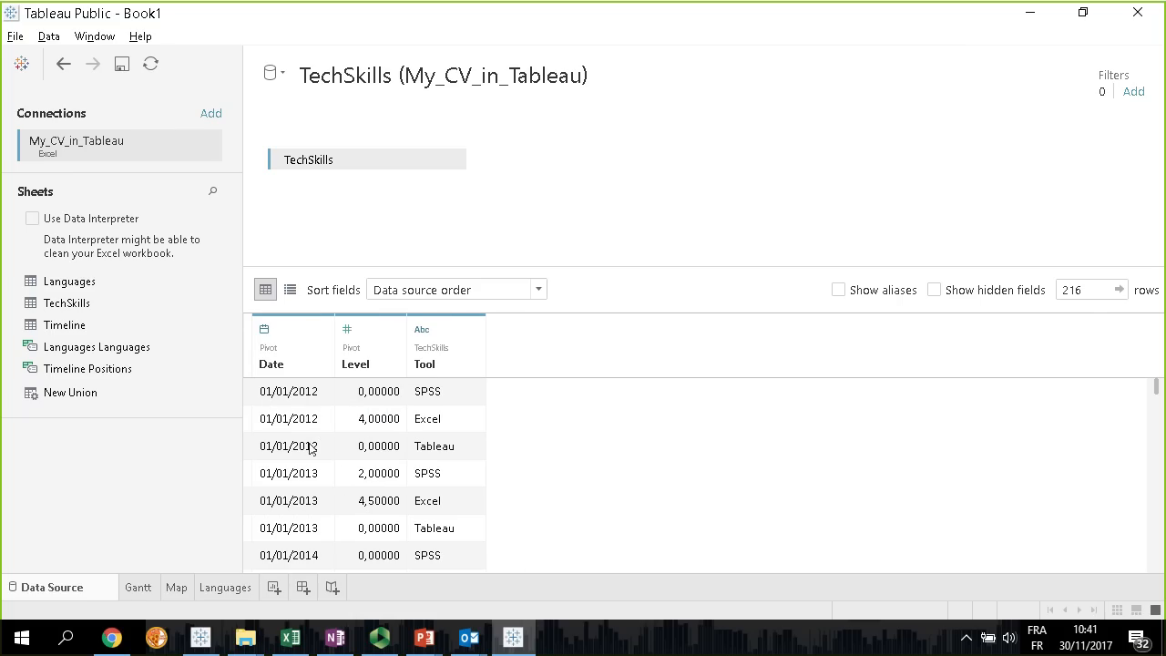
left_click(273, 589)
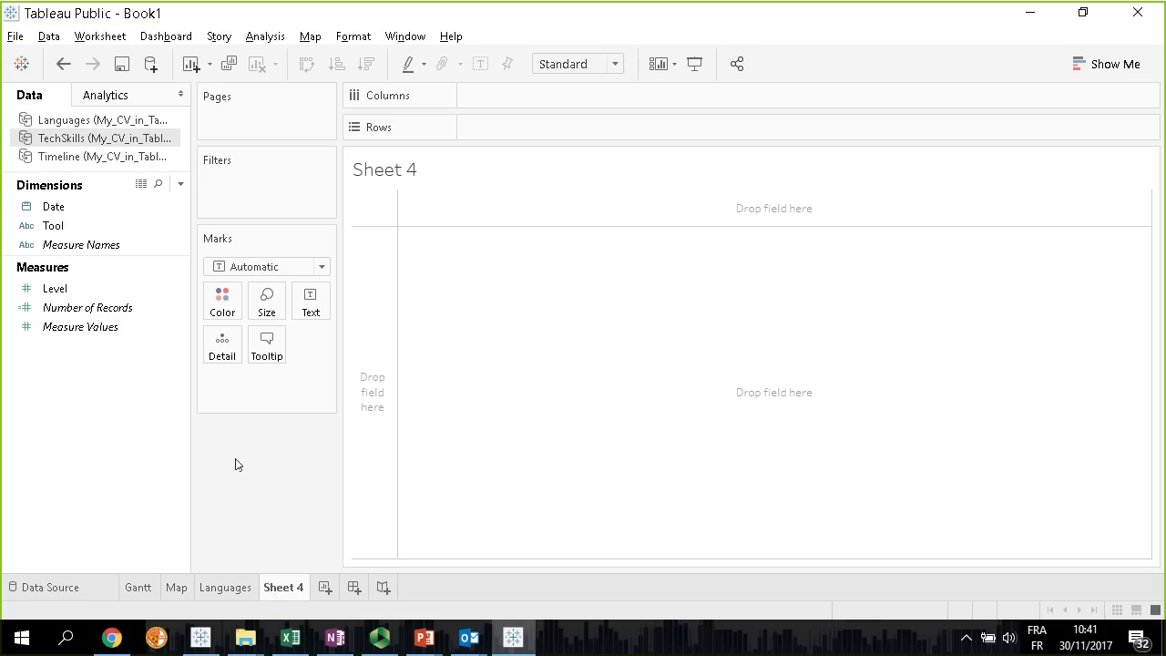
Place Date on Columns as a continuous month and Level on Rows aggregated as an average
left_click_drag(61, 213, 508, 99)
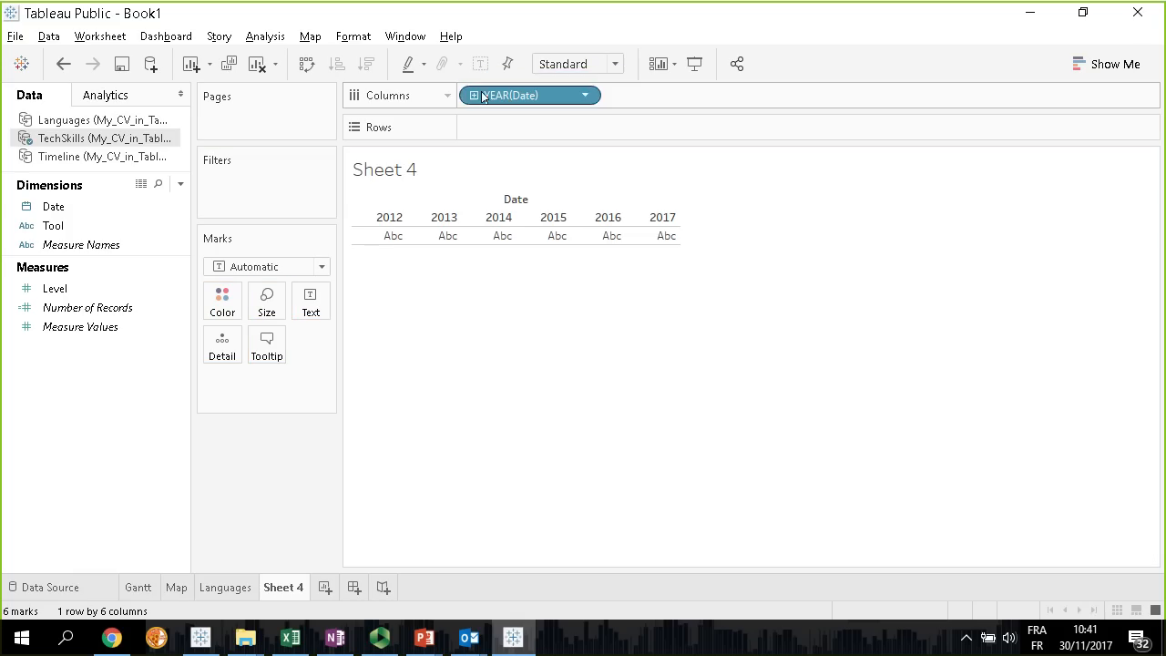
right_click(514, 99)
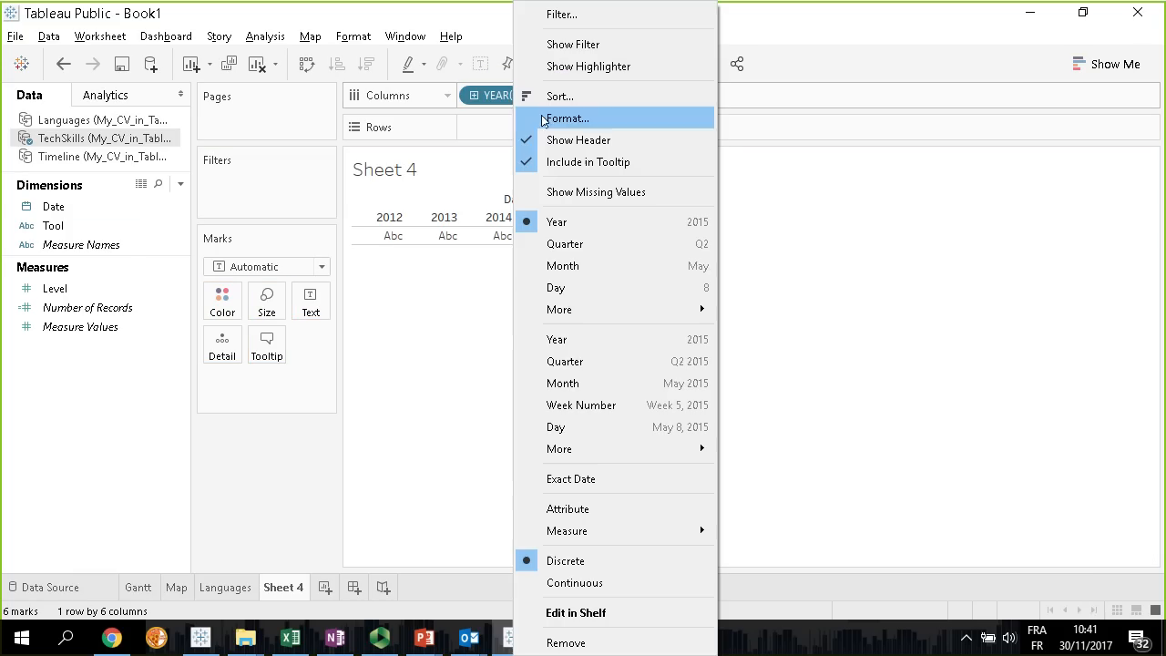
left_click(596, 386)
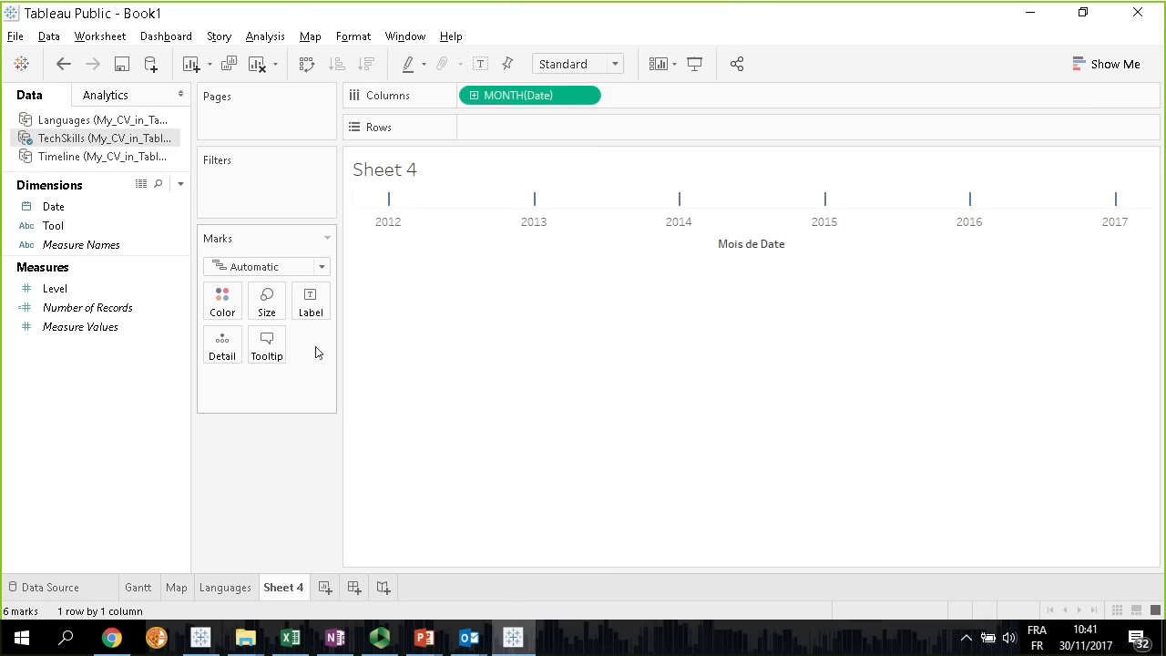
left_click_drag(51, 288, 488, 127)
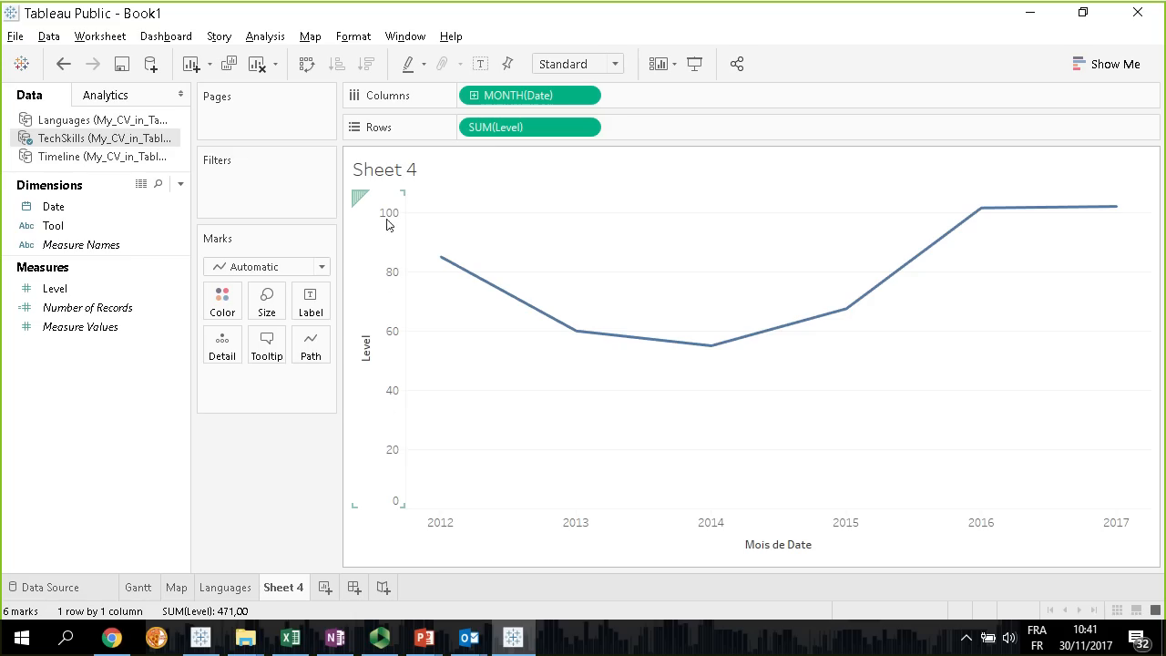
right_click(552, 127)
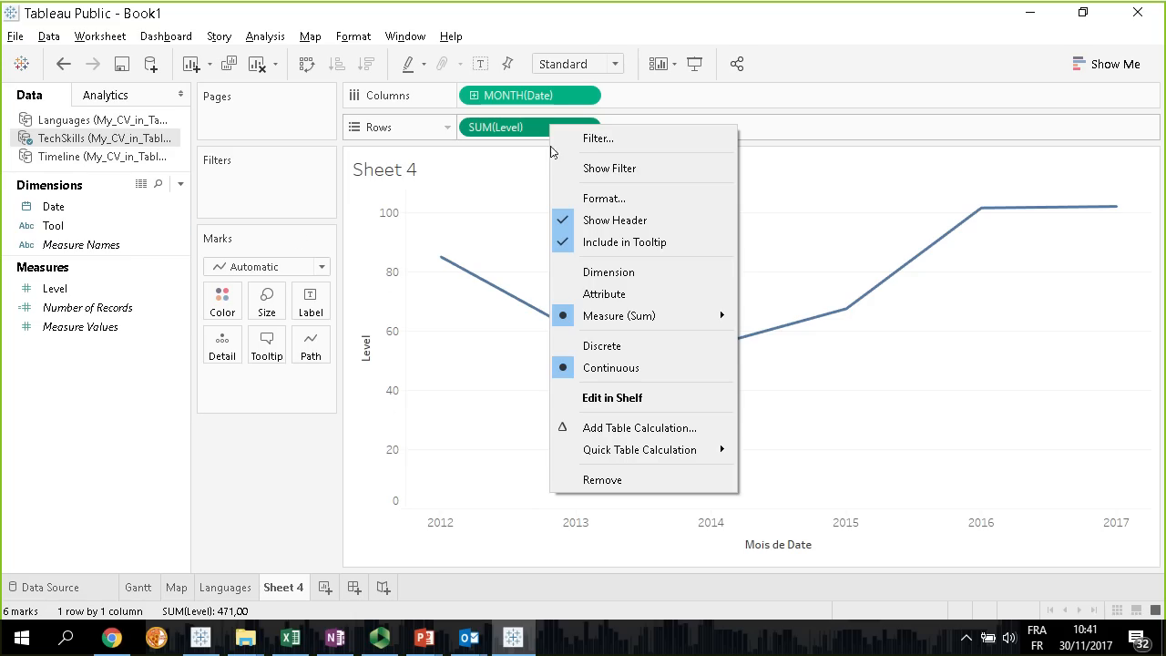
mouse_move(620, 315)
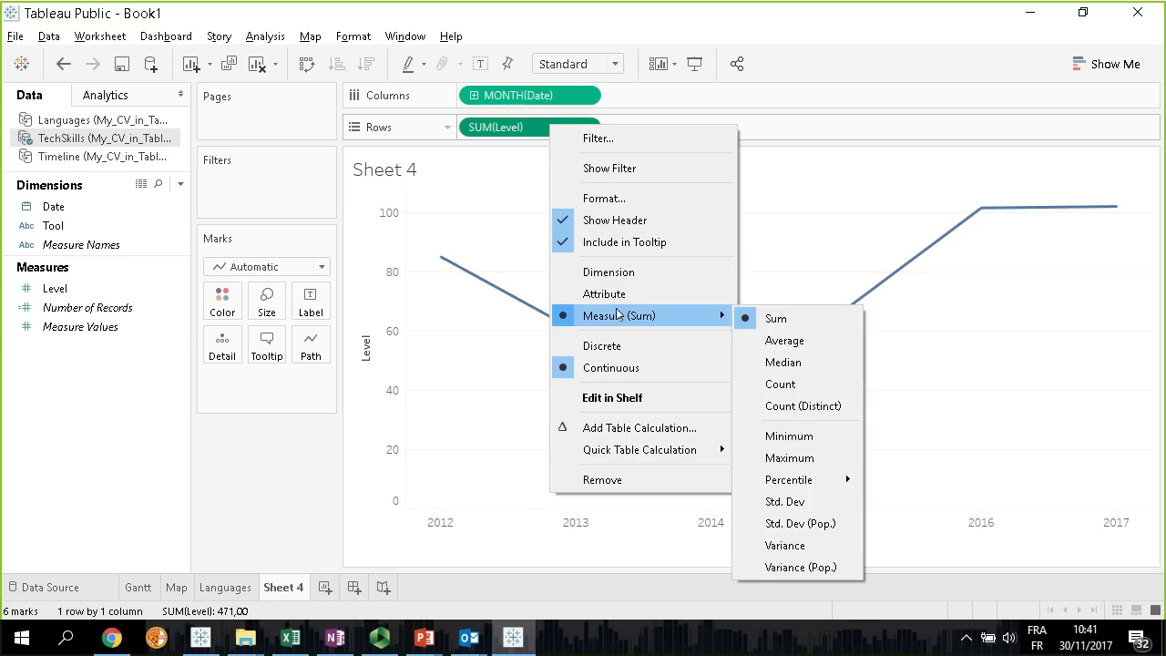
left_click(786, 341)
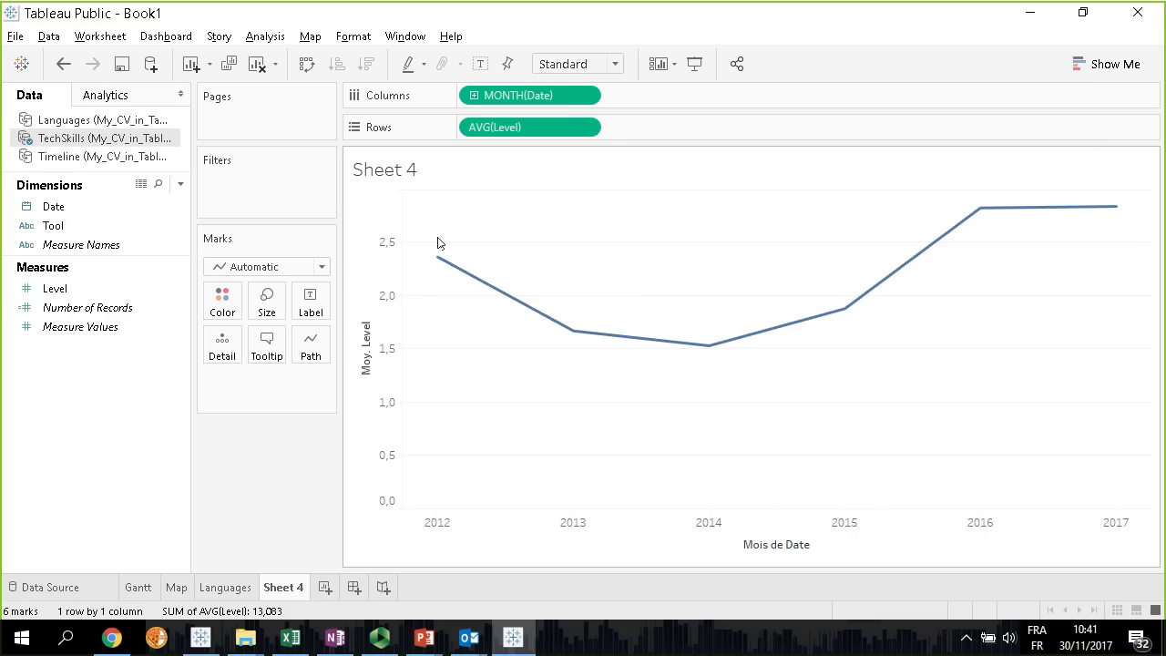
Color the lines by Tool and assign Excel the dark green from the Traffic Light palette
left_click(30, 208)
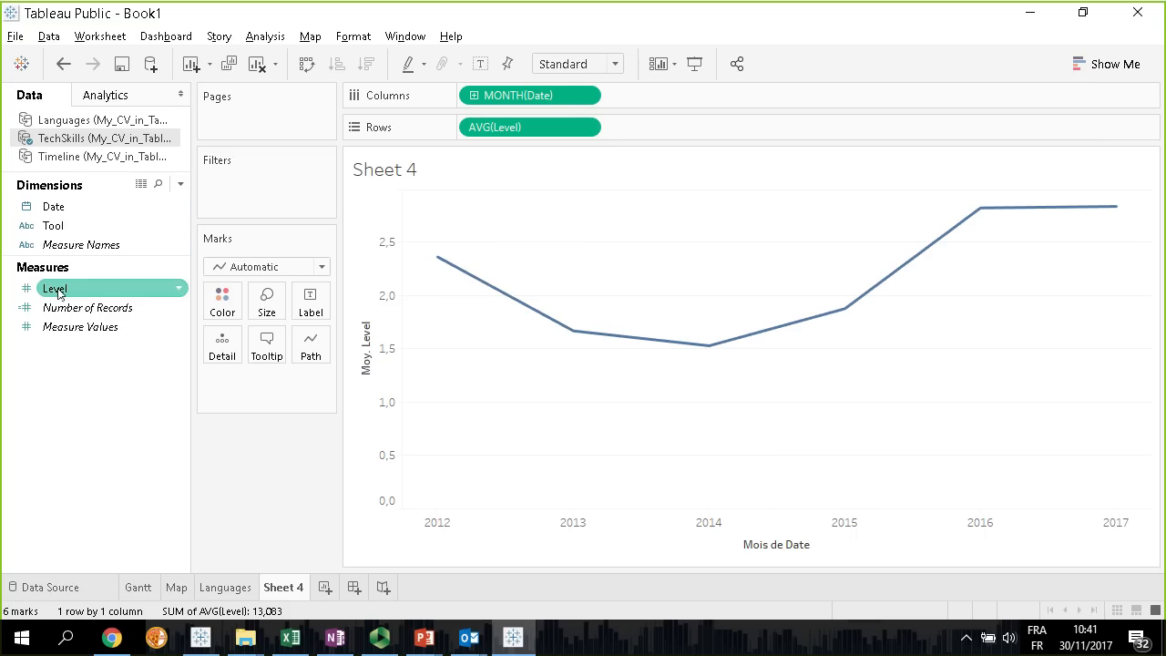
left_click_drag(55, 226, 213, 298)
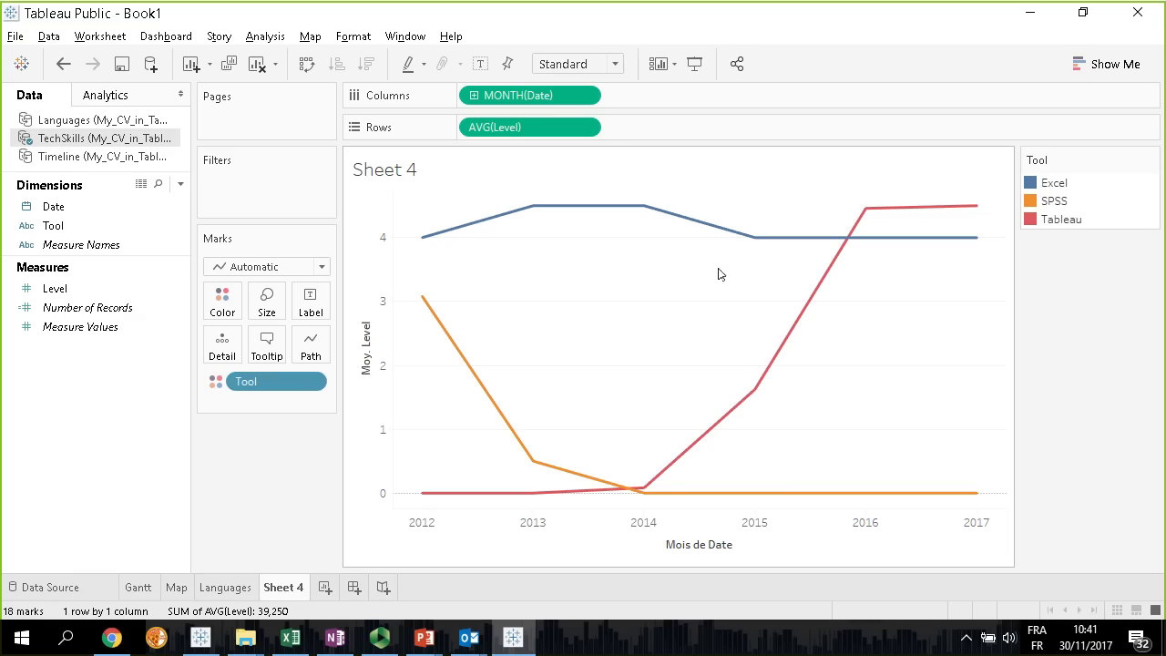
left_click(214, 312)
left_click(274, 359)
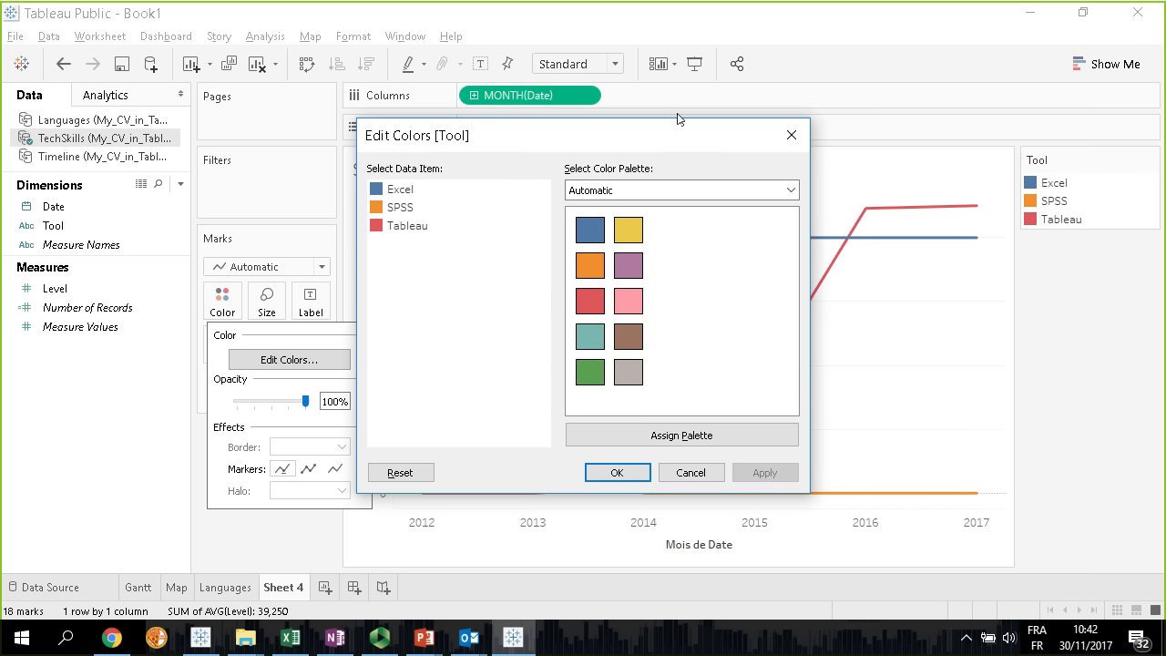
left_click_drag(629, 144, 418, 164)
left_click(209, 216)
left_click(543, 215)
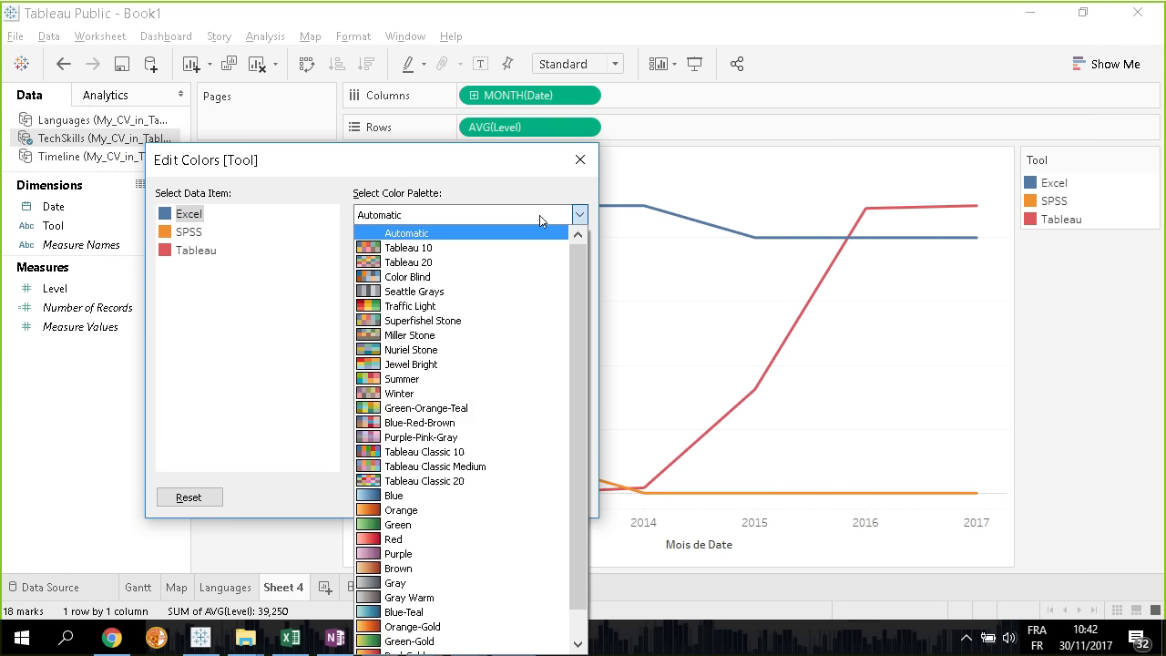
left_click(410, 307)
left_click(379, 325)
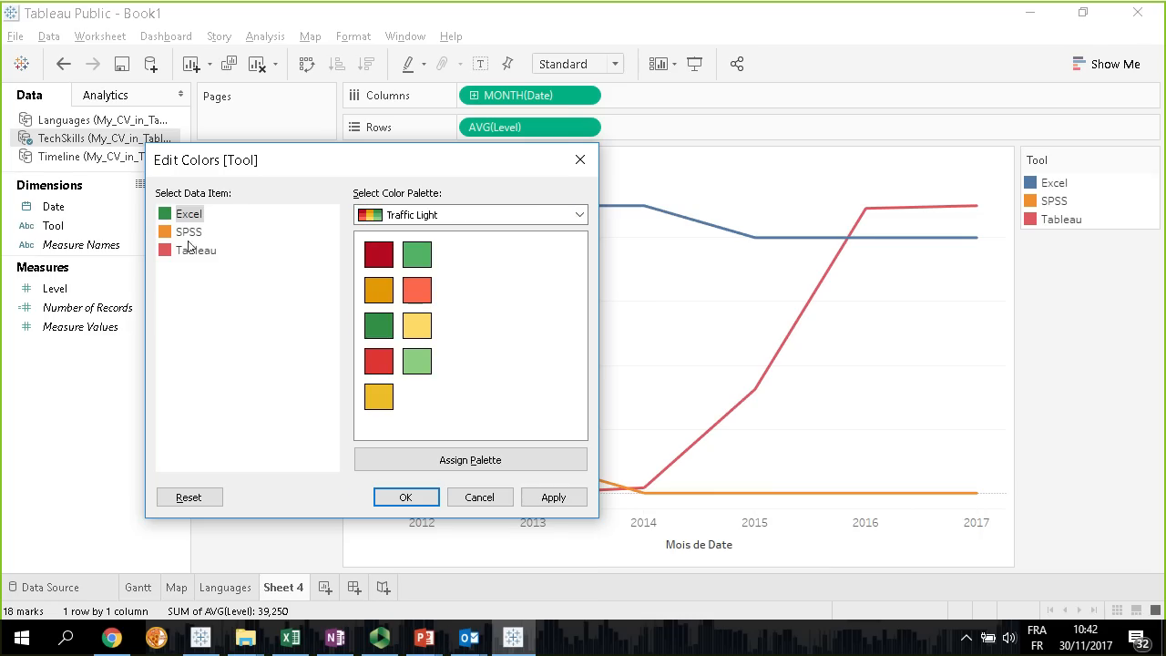
Assign blue to SPSS and orange to Tableau from the Tableau 10 palette and apply the color changes
left_click(185, 235)
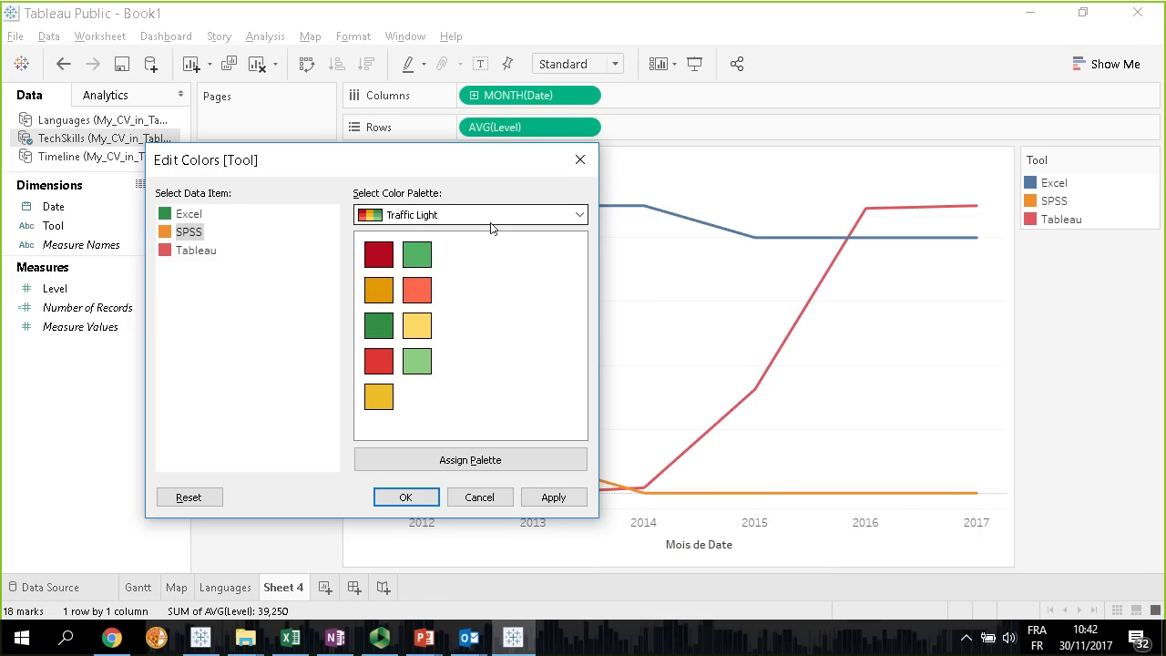
left_click(508, 215)
left_click(392, 250)
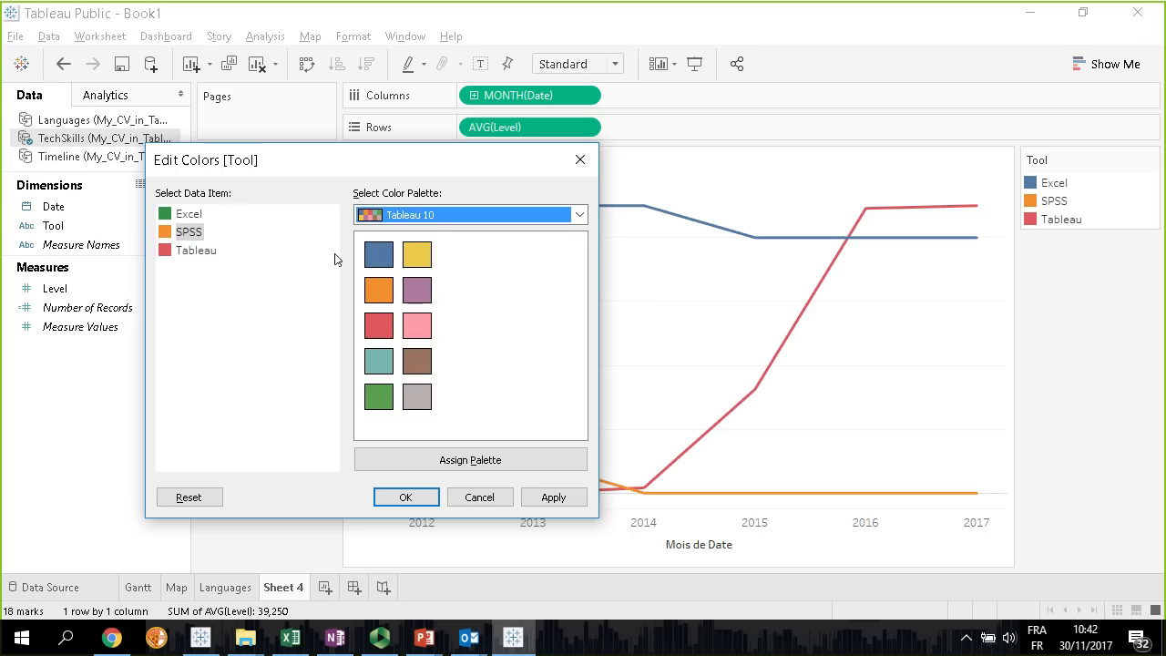
left_click(381, 256)
left_click(211, 255)
left_click(379, 290)
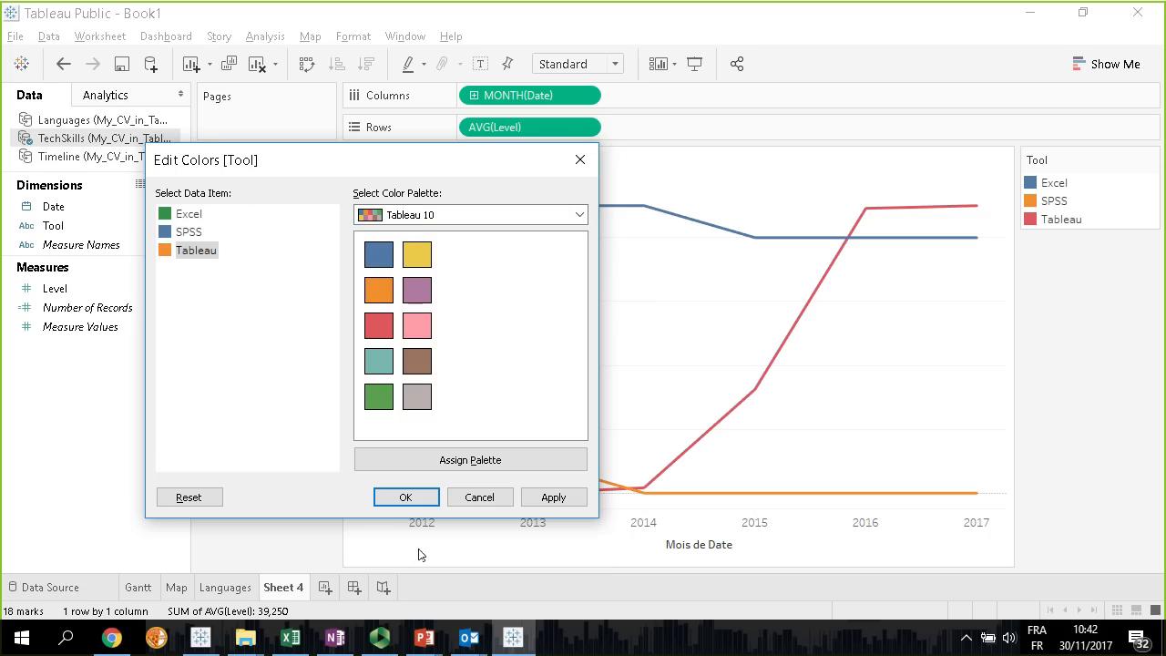
left_click(405, 497)
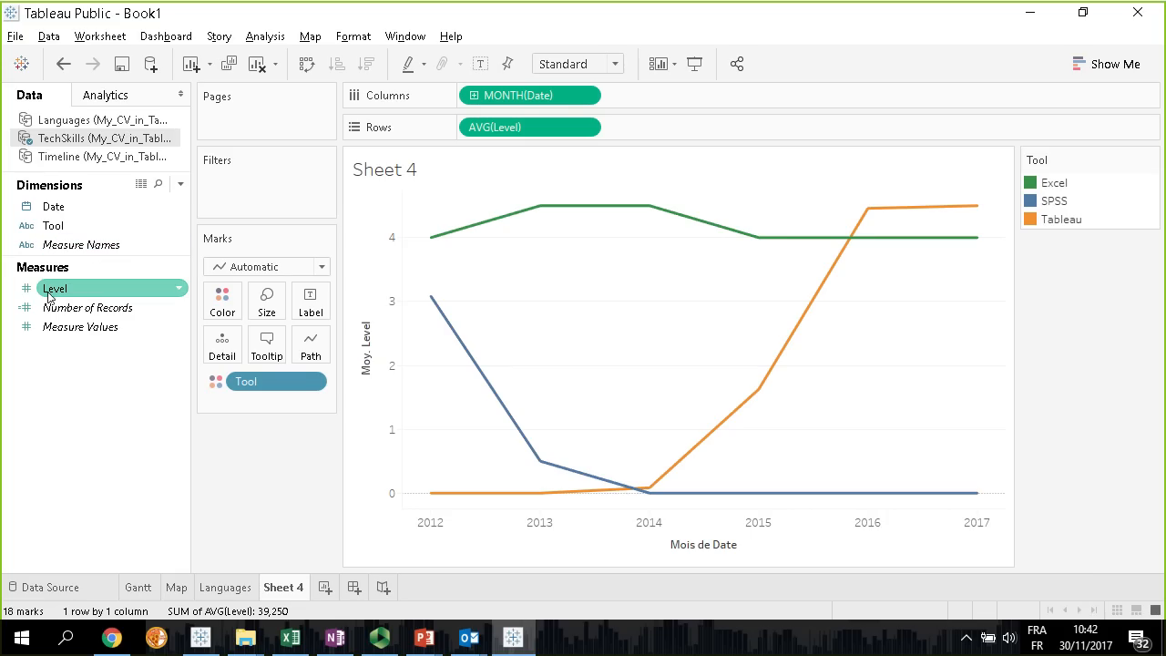
Size the lines by Level and label them with Tool, matching the label font to the mark color
left_click_drag(47, 298, 267, 302)
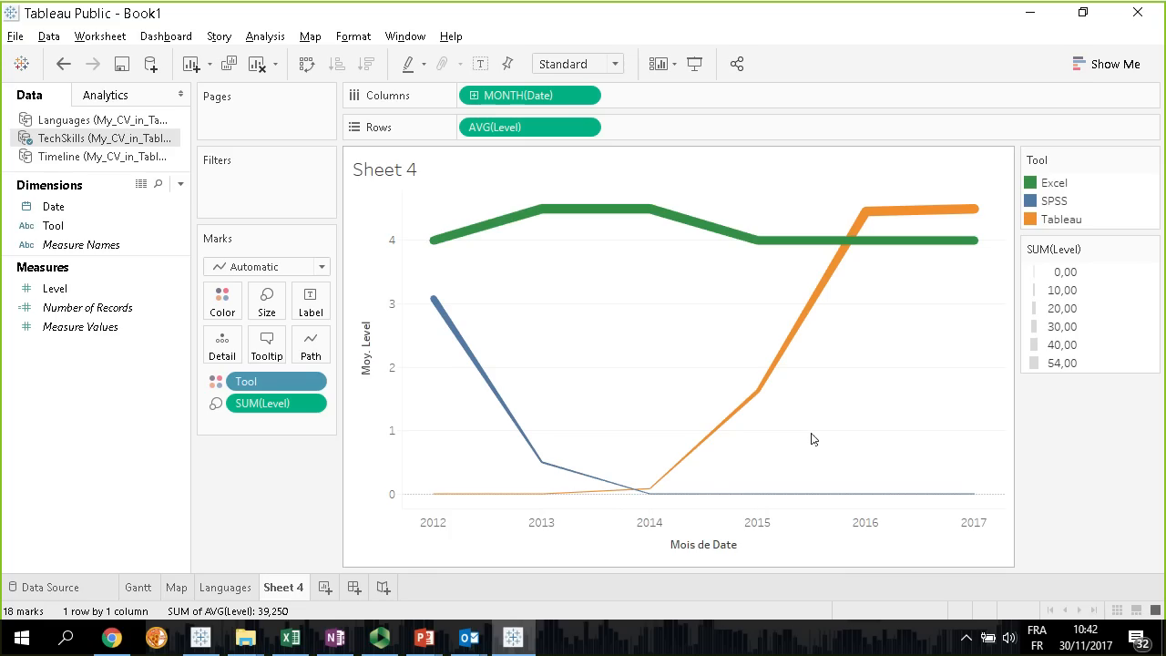
left_click_drag(56, 230, 311, 312)
left_click(311, 311)
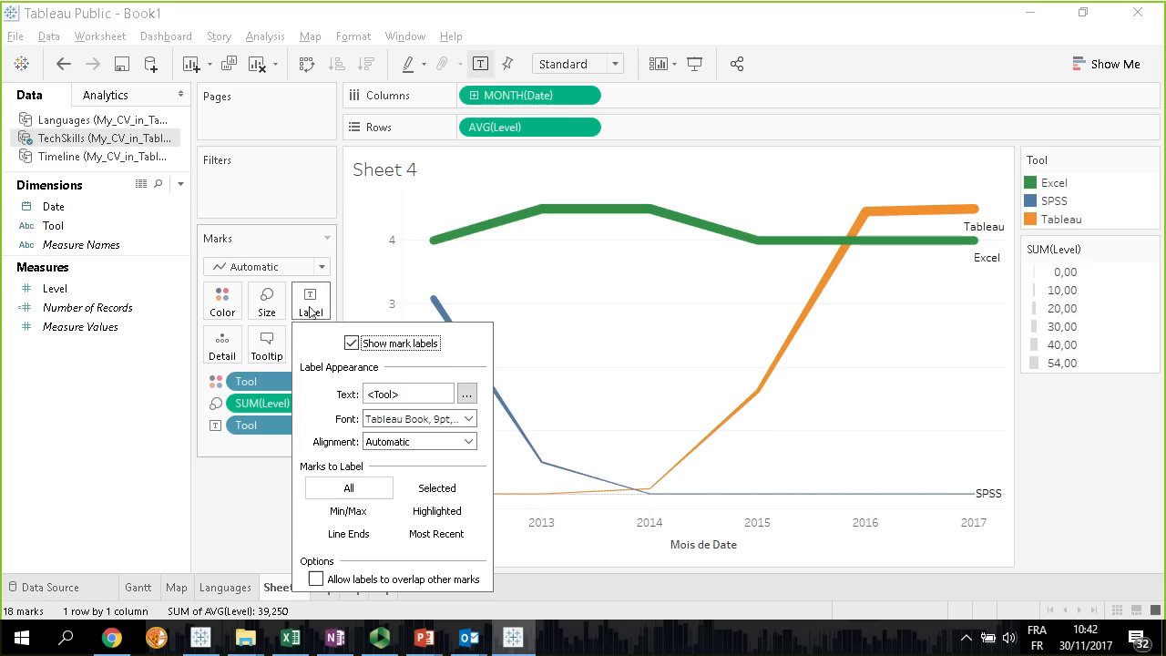
left_click(467, 418)
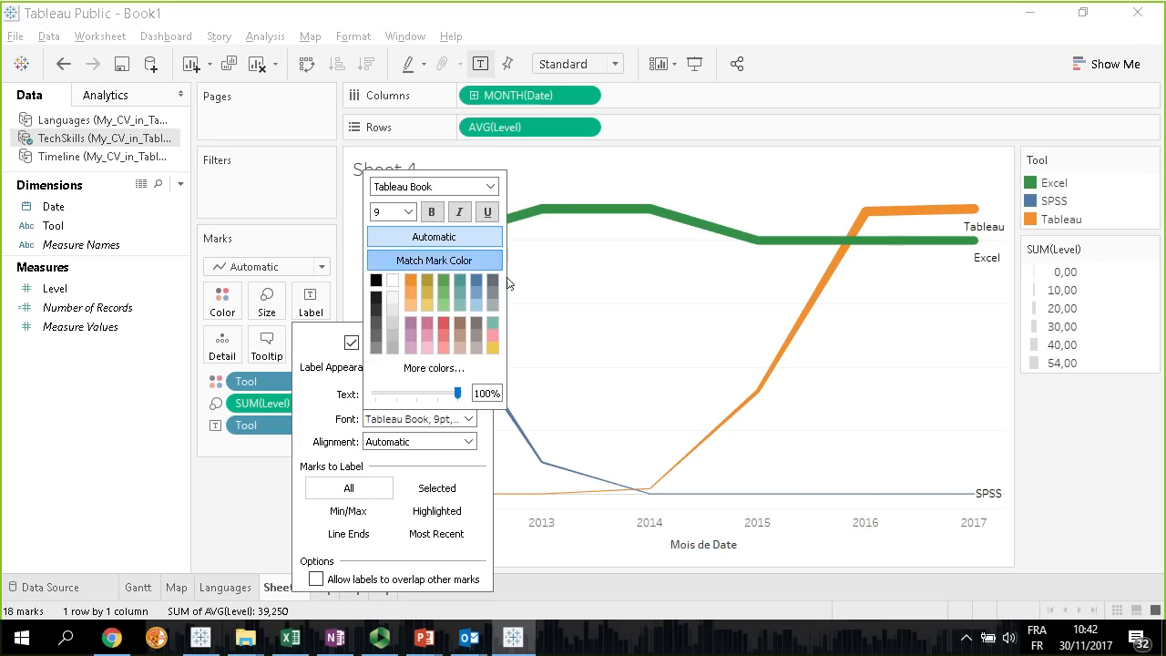
left_click(434, 260)
left_click(980, 250)
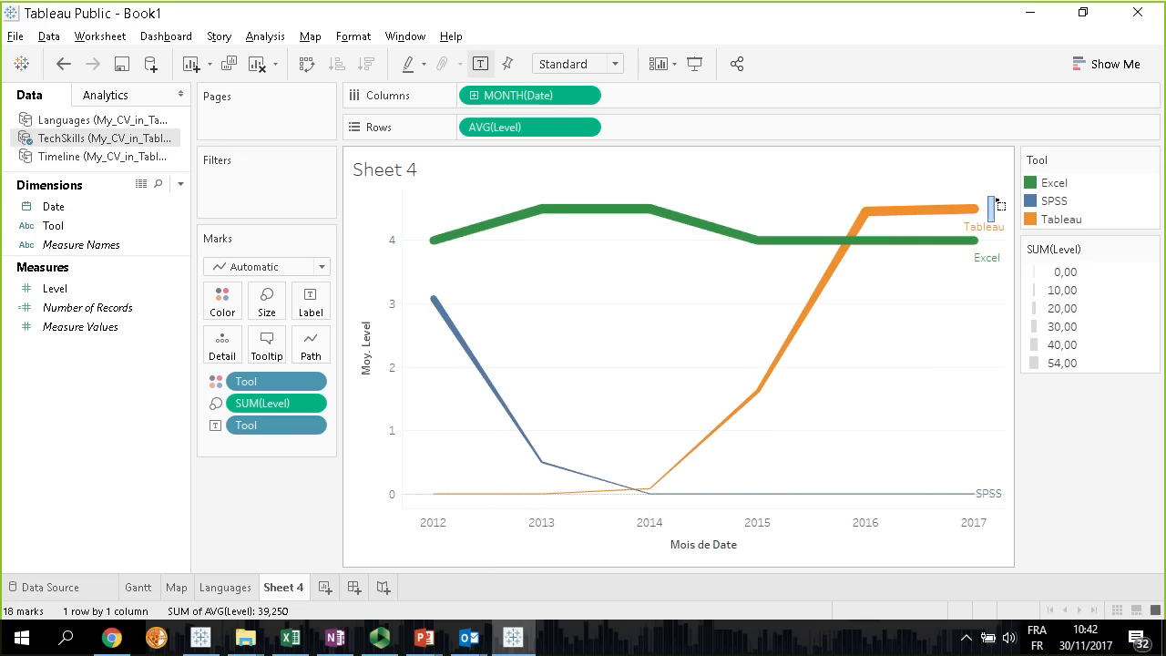
left_click(975, 210)
left_click(972, 301)
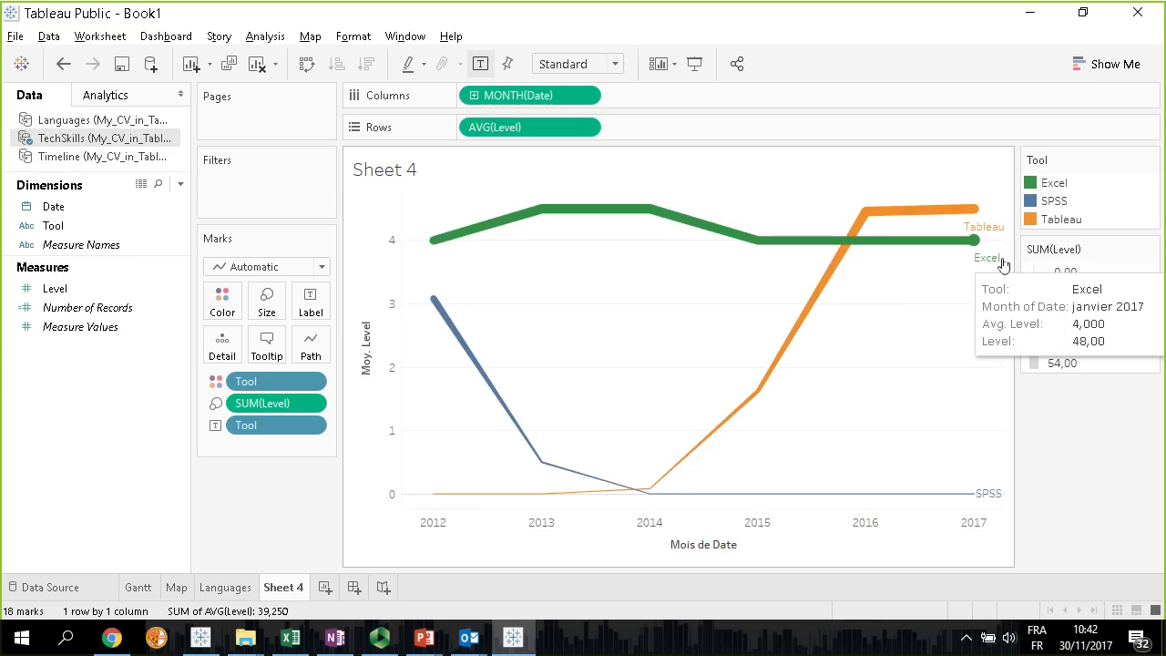
left_click(974, 241)
left_click(898, 317)
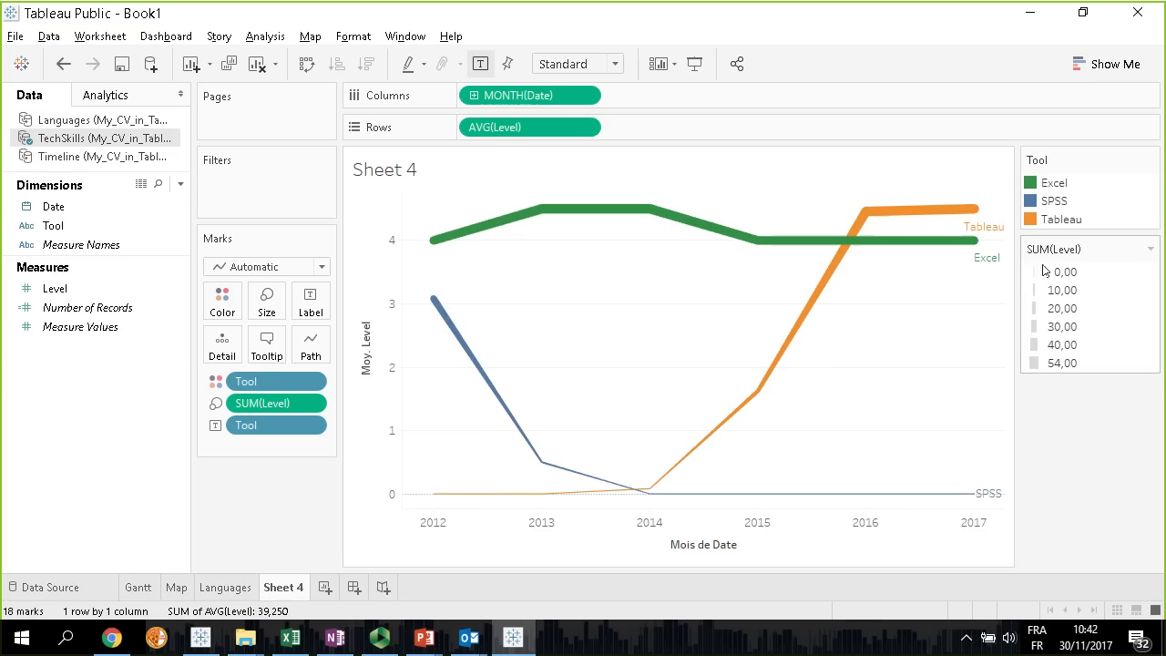
left_click(1002, 266)
left_click_drag(1001, 266, 771, 219)
left_click(853, 453)
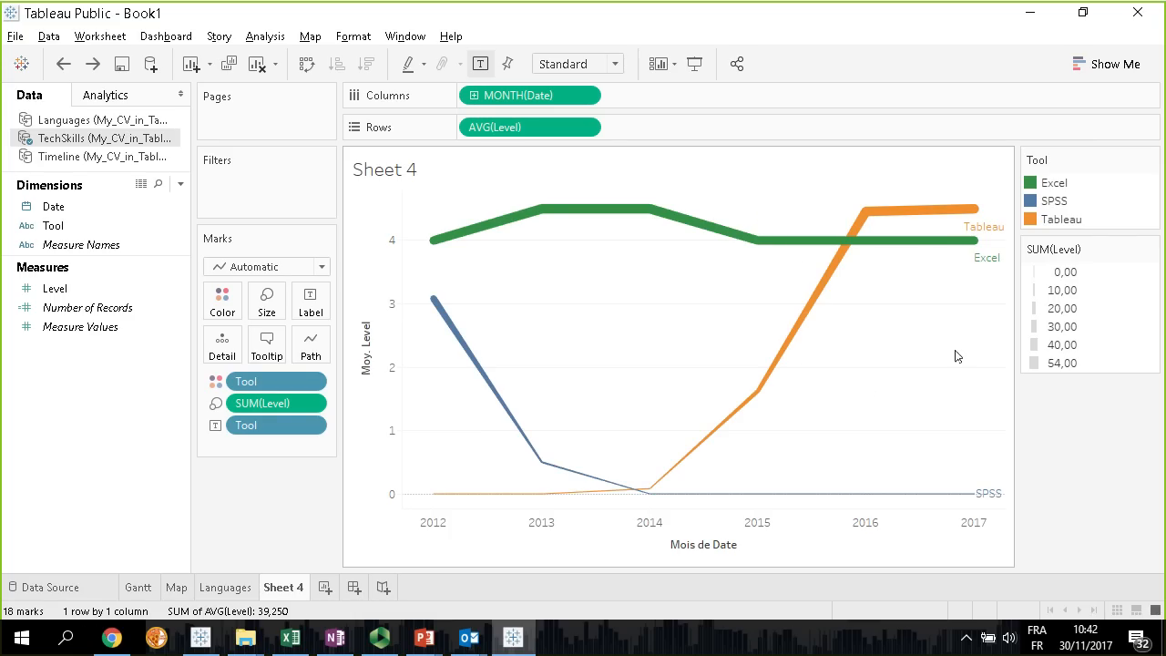
Move the Tableau label above the end of its line so the Excel label fits beside its own line
left_click(1005, 236)
left_click_drag(995, 220, 995, 192)
left_click(934, 362)
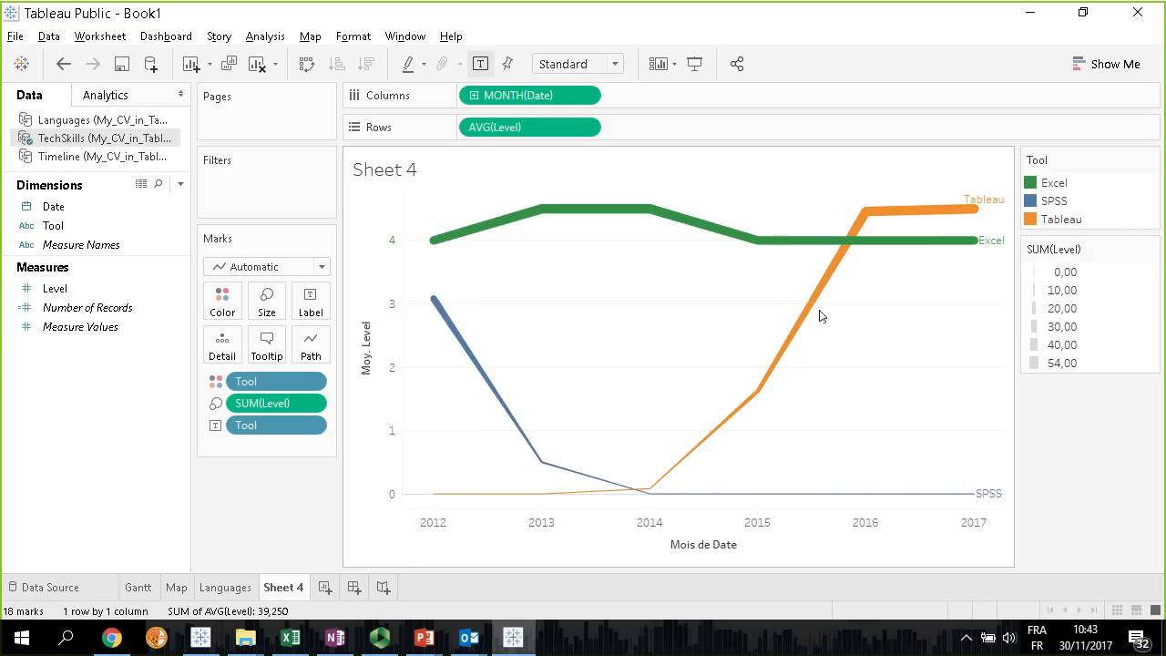
Rename the worksheet as Tech skills
double_click(304, 592)
type("Tech skills")
key("Return")
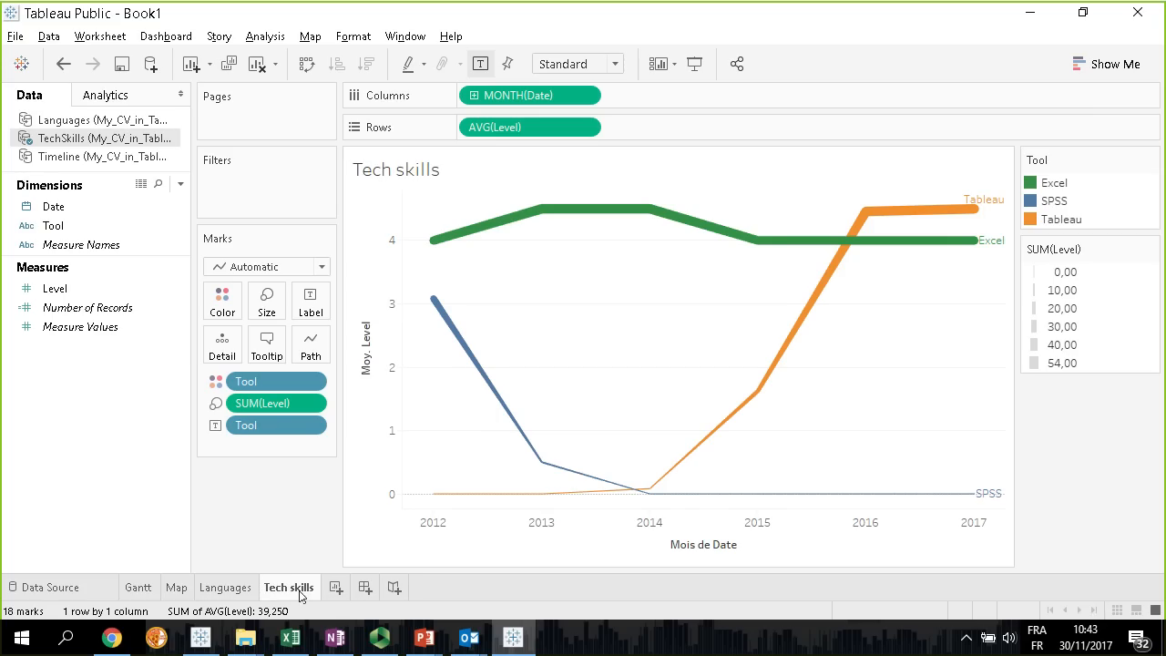
Create a new dashboard containing the Gantt sheet and try out the Map sheet beneath it, removing the map again
left_click(364, 589)
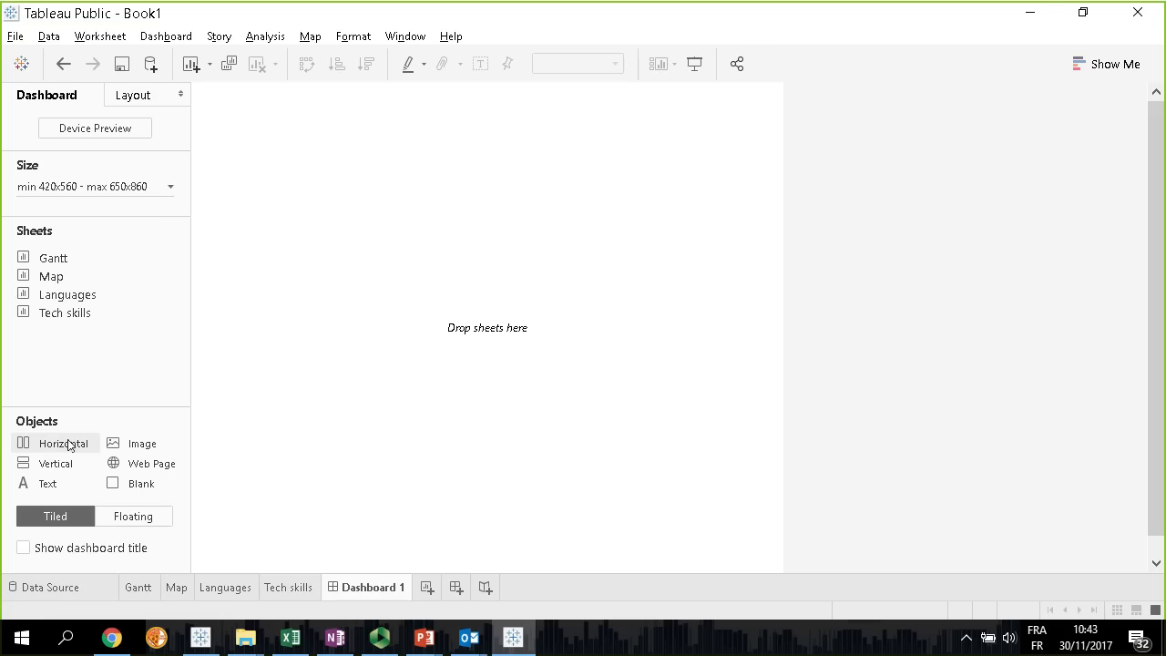
left_click_drag(60, 258, 256, 304)
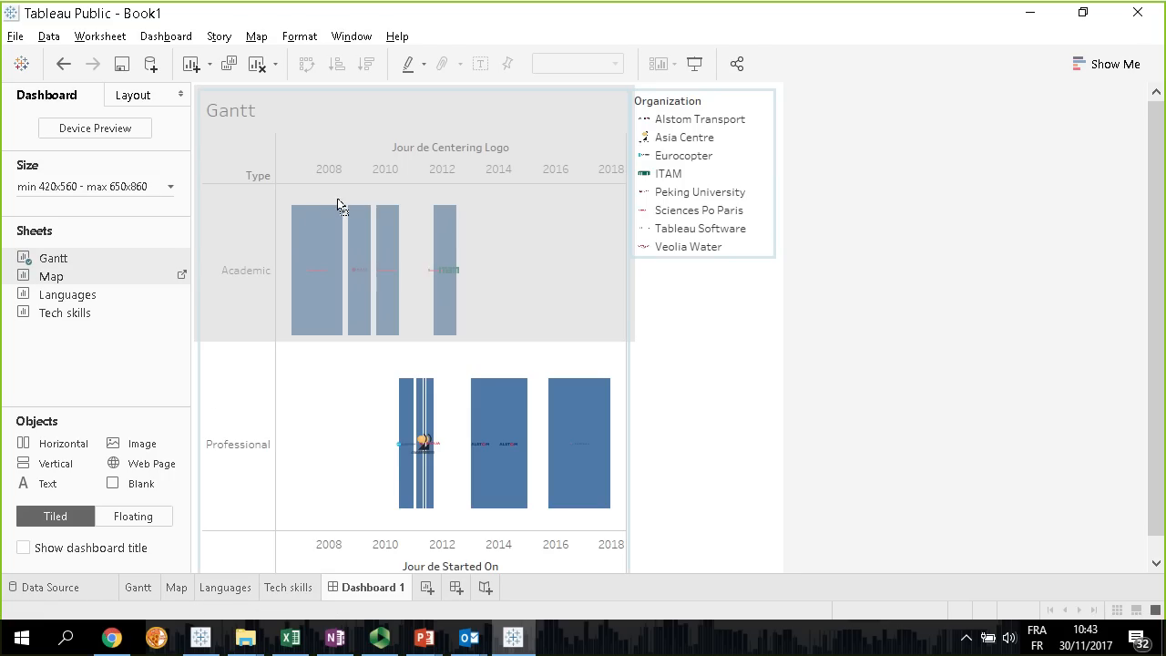
left_click_drag(326, 224, 358, 497)
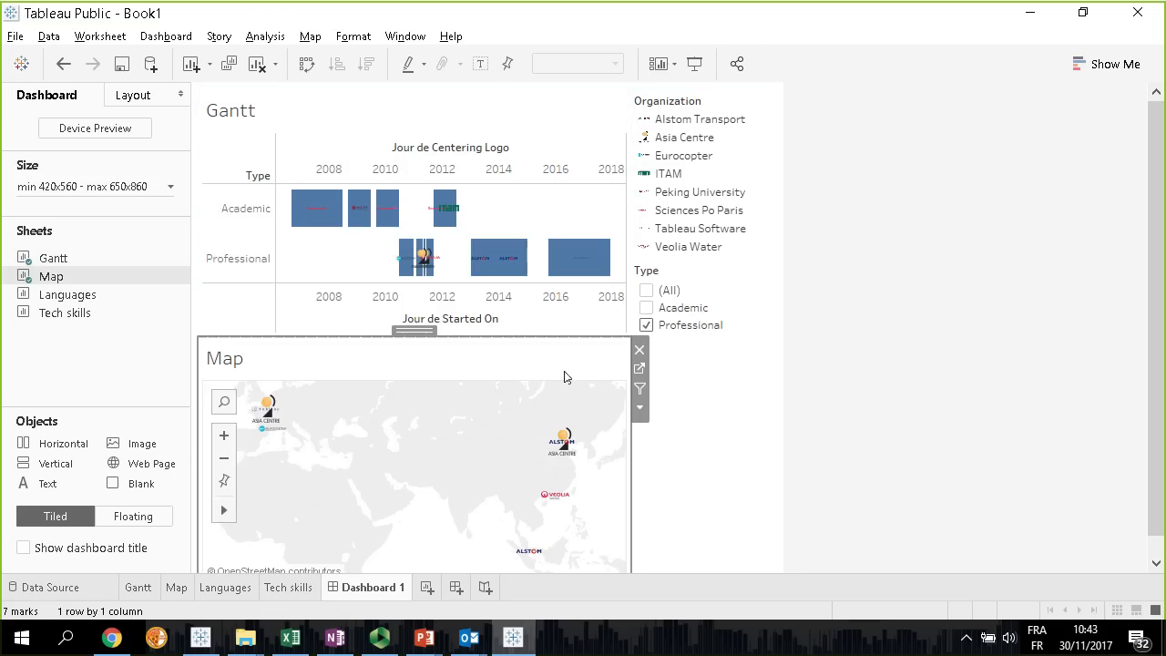
left_click(639, 350)
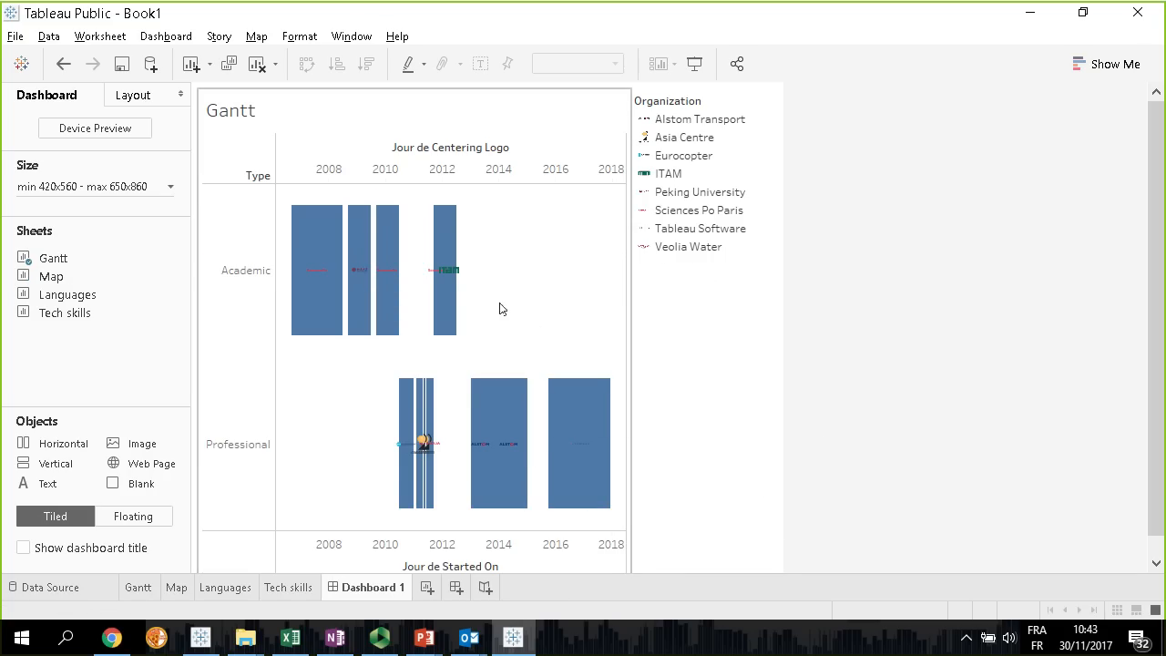
Remove the Organization legend from the dashboard and hide the date axis headers of the Gantt chart
left_click(759, 160)
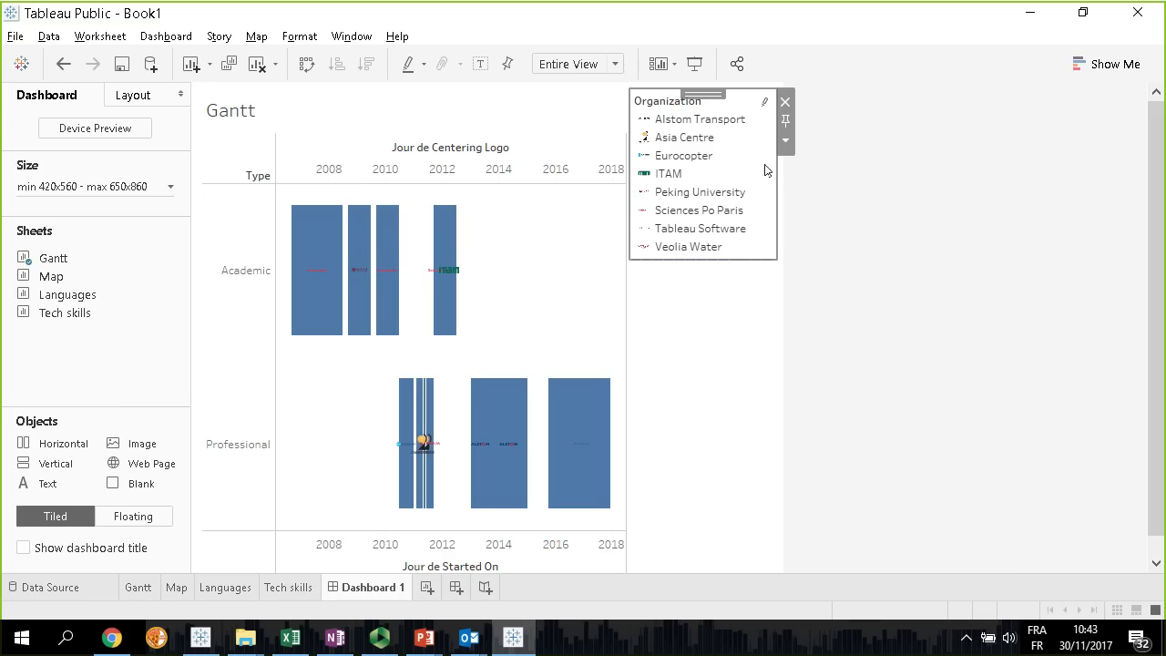
left_click(784, 106)
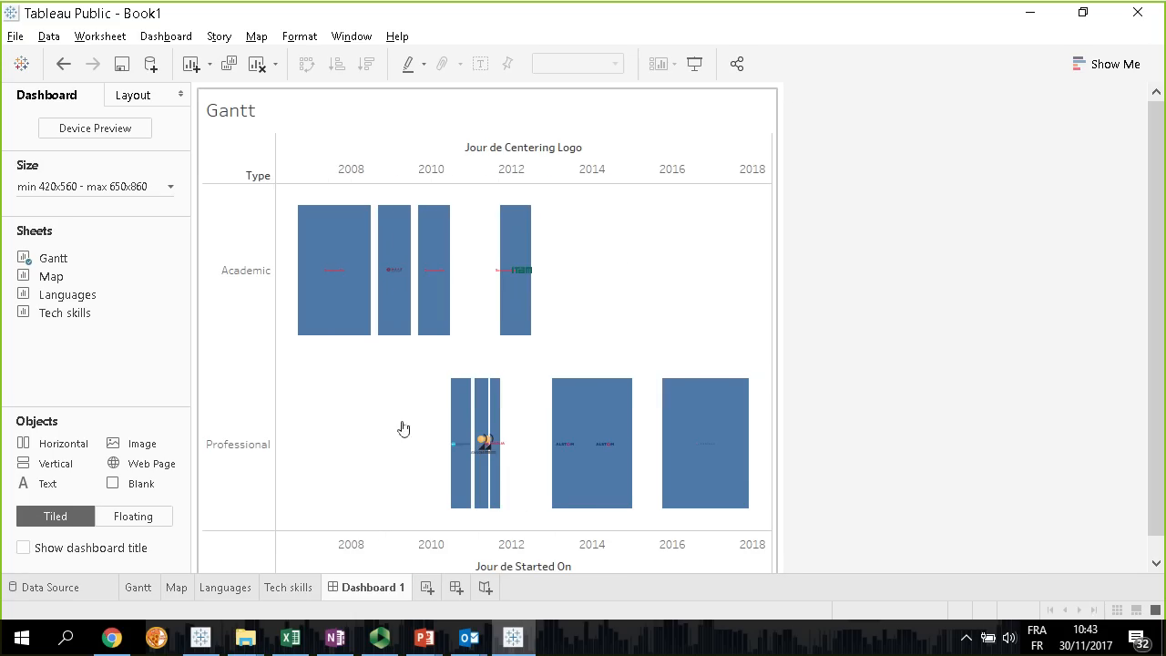
right_click(420, 554)
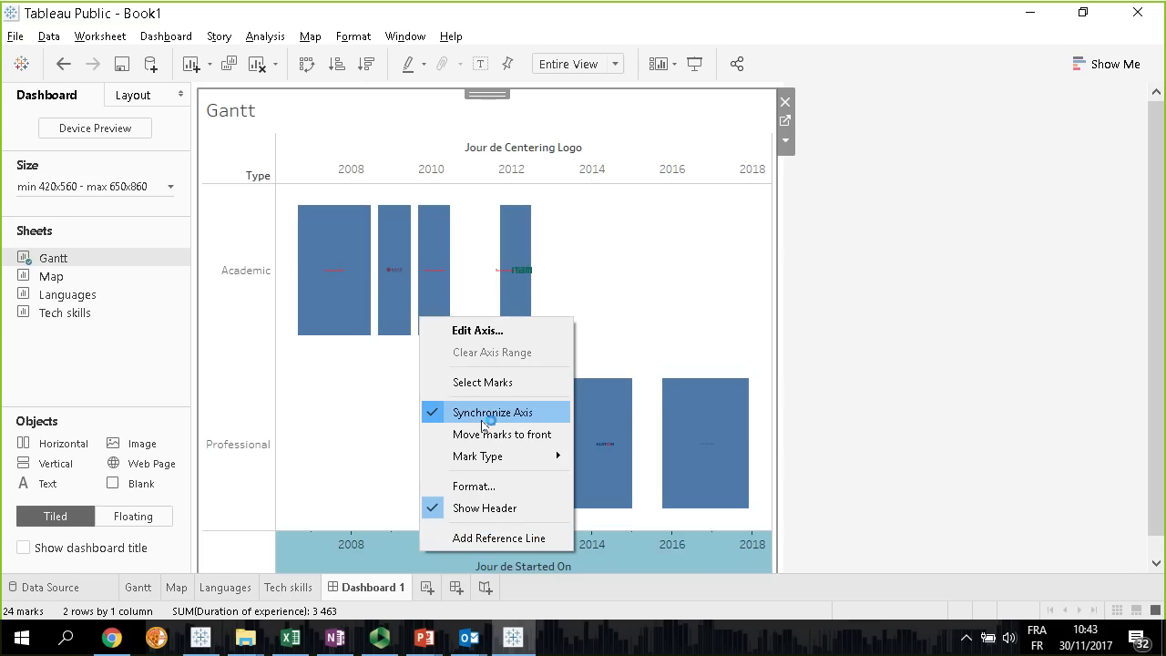
left_click(472, 513)
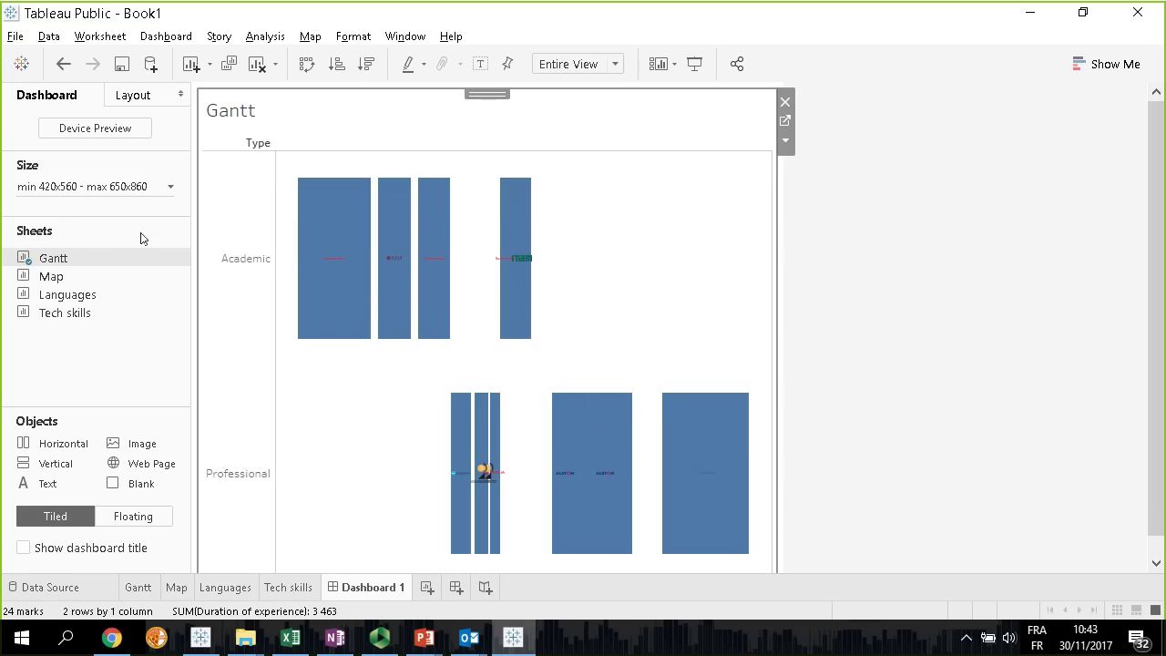
Add the Languages sheet below the Gantt chart and the Tech skills sheet beside Languages
left_click_drag(72, 290, 359, 547)
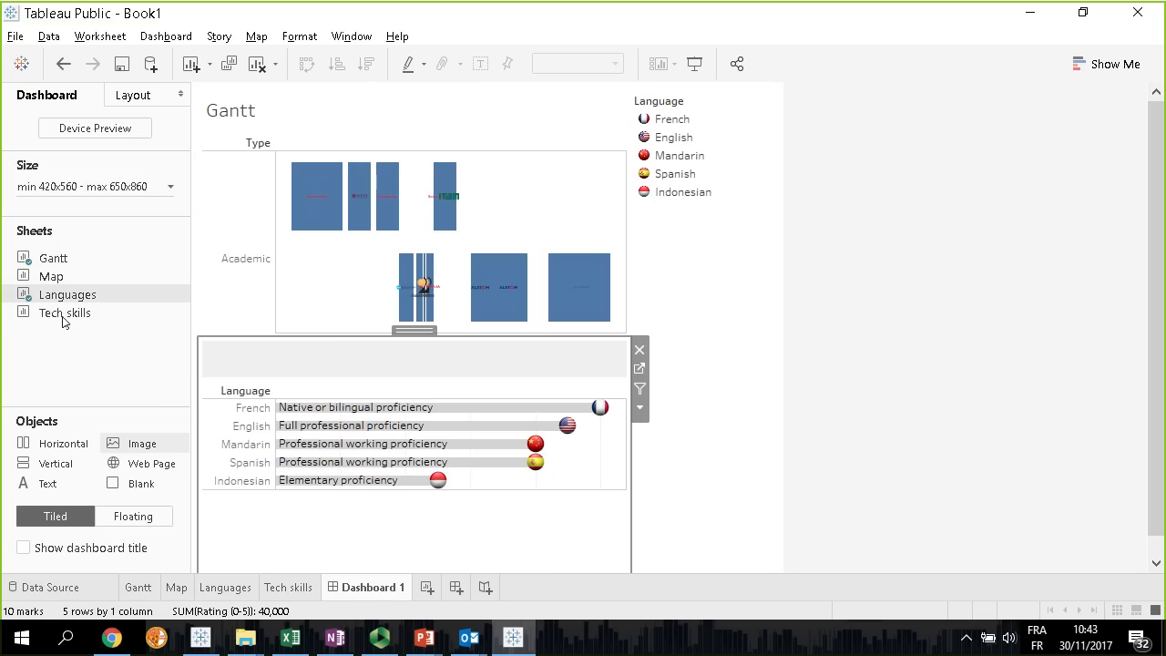
mouse_move(56, 318)
left_click_drag(66, 317, 588, 415)
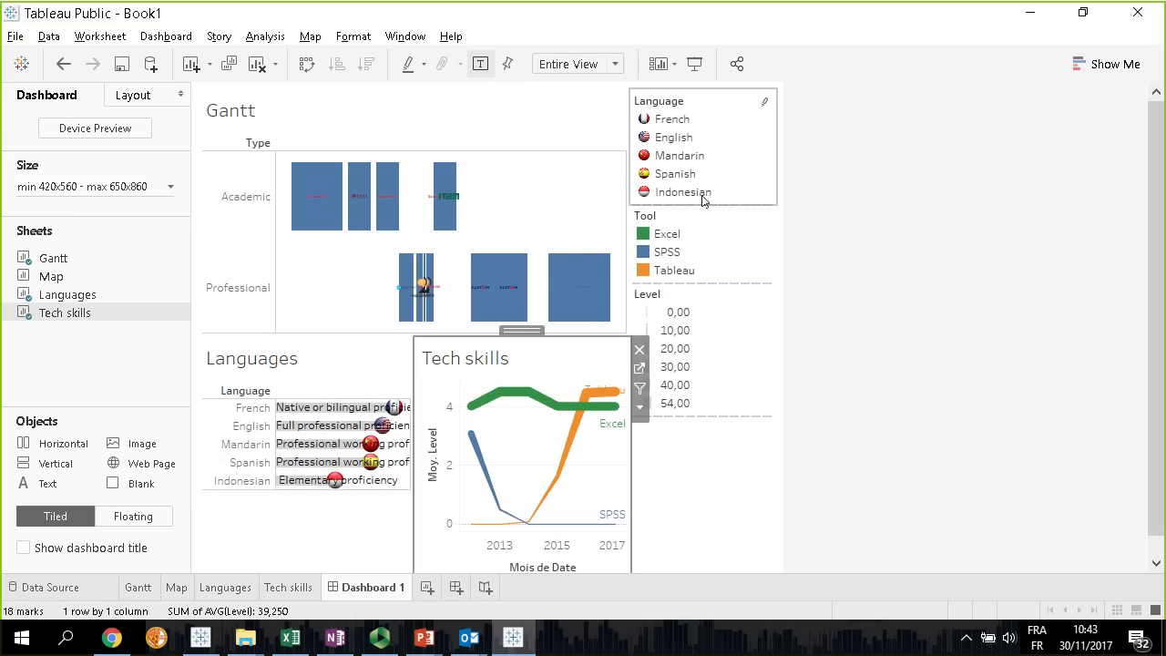
Remove the Level, Tool and Language legends from the dashboard
left_click(748, 343)
left_click(785, 294)
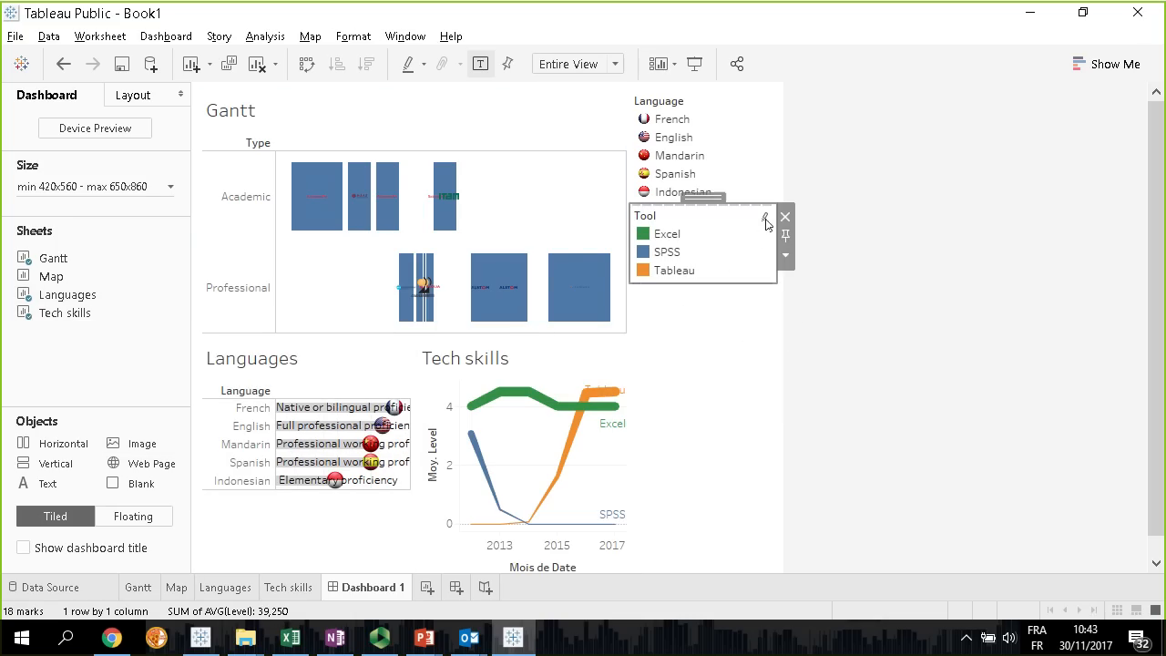
left_click(784, 215)
left_click(785, 102)
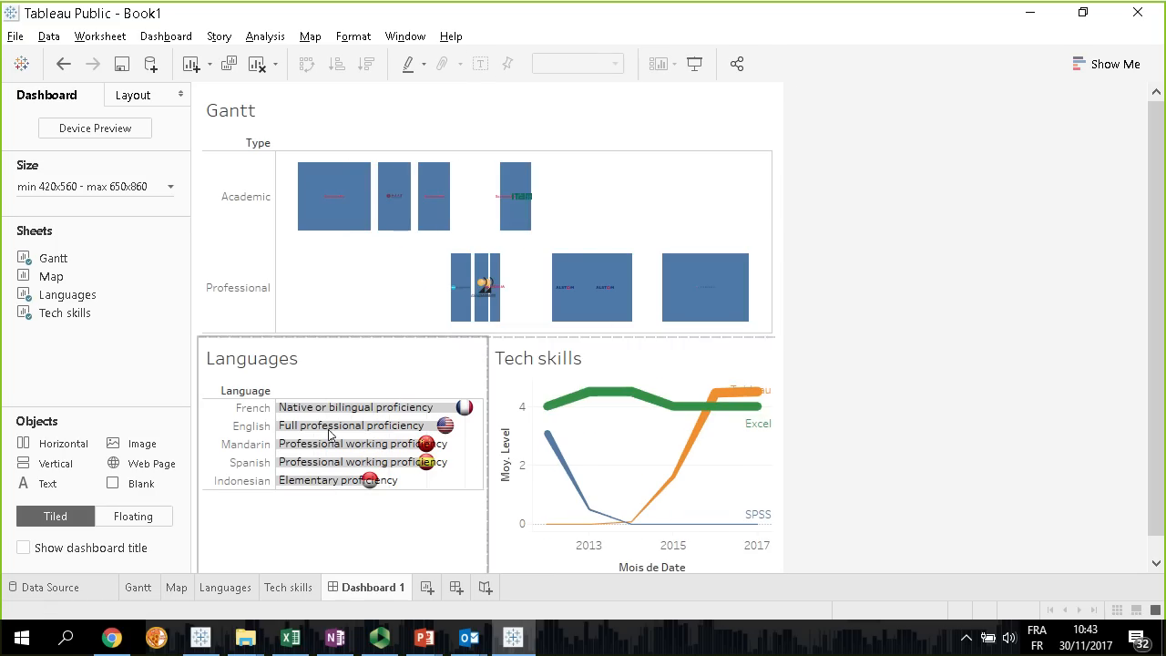
Add a text title reading "Resumé" plus the owner's full name above the Gantt chart and shrink it to a narrow band
left_click_drag(51, 464, 345, 111)
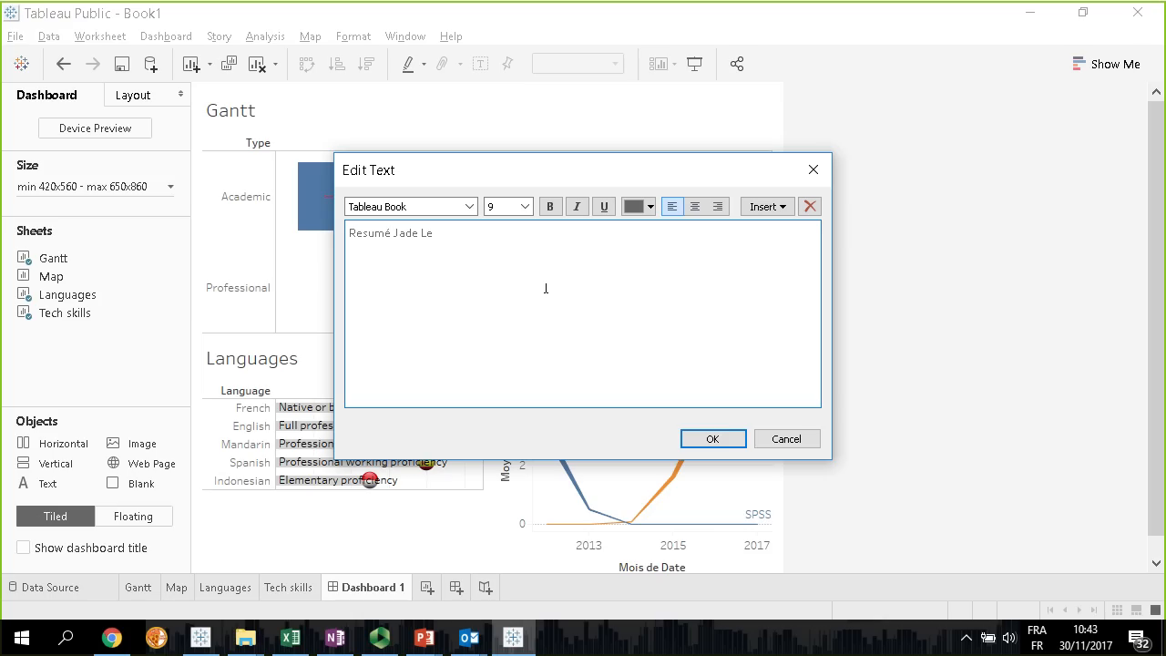
left_click(728, 437)
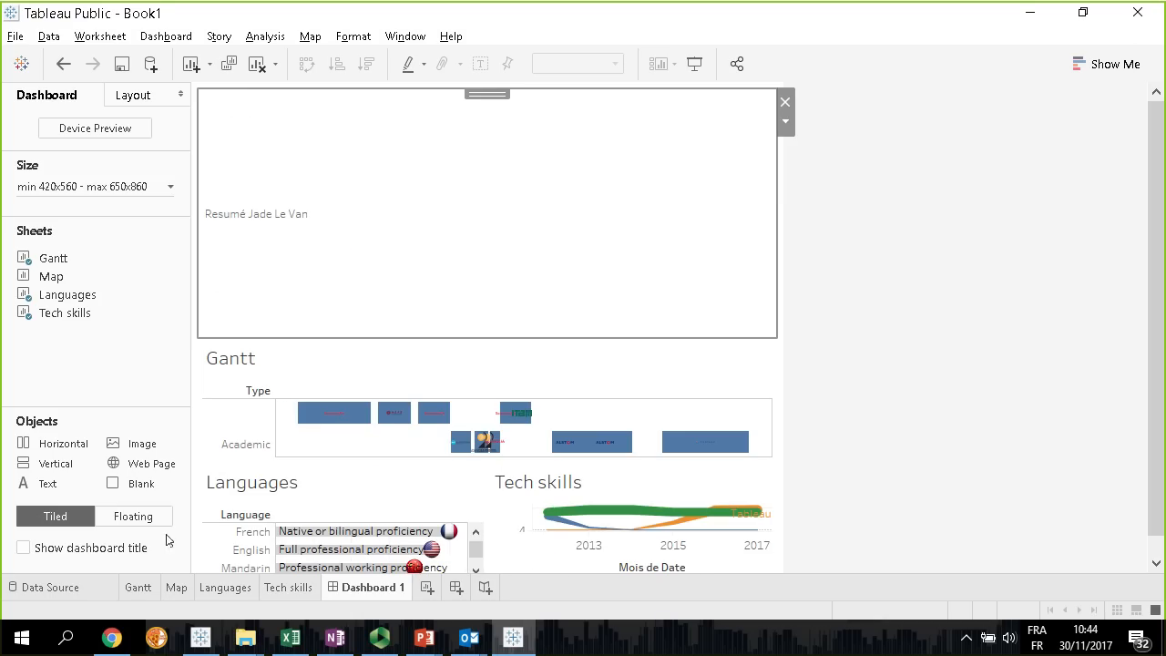
left_click_drag(361, 349, 393, 139)
Format the resume title text with a bold font and a larger size
double_click(277, 108)
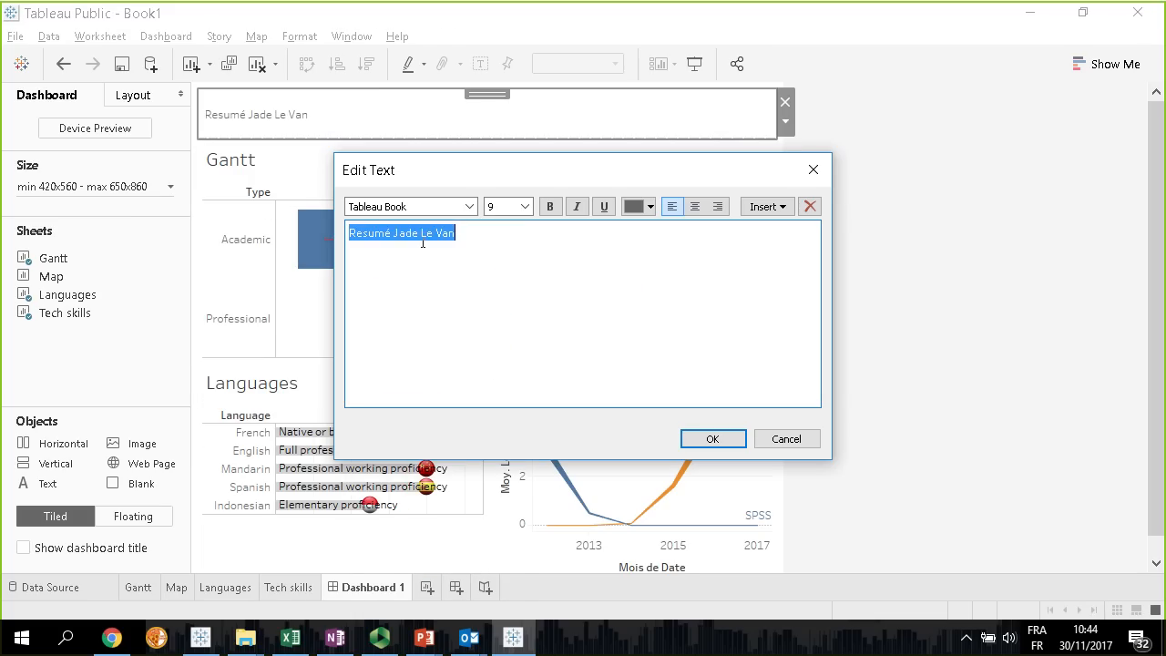
left_click(470, 206)
scroll(417, 238, "up", 1)
left_click(377, 253)
left_click(525, 207)
left_click(496, 297)
left_click(740, 446)
Add a text block beside the title with the lines "Contact info:", "Phone:" and "Email:", and enlarge the header row to fit it
left_click_drag(48, 484, 690, 108)
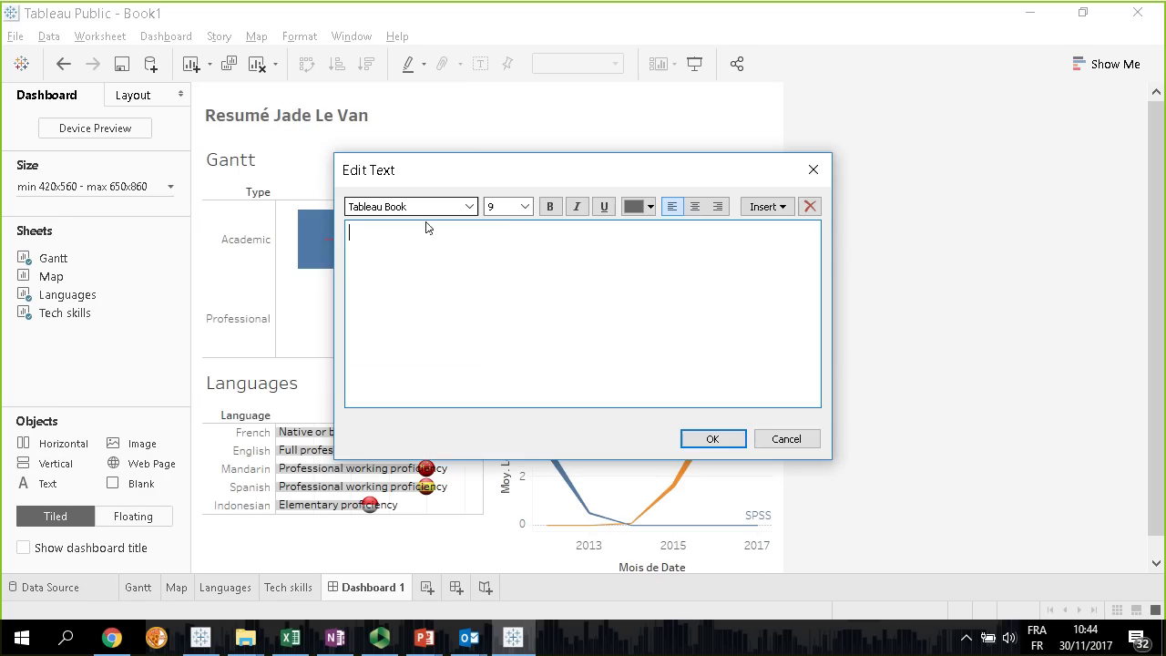
left_click(774, 446)
left_click_drag(34, 483, 583, 118)
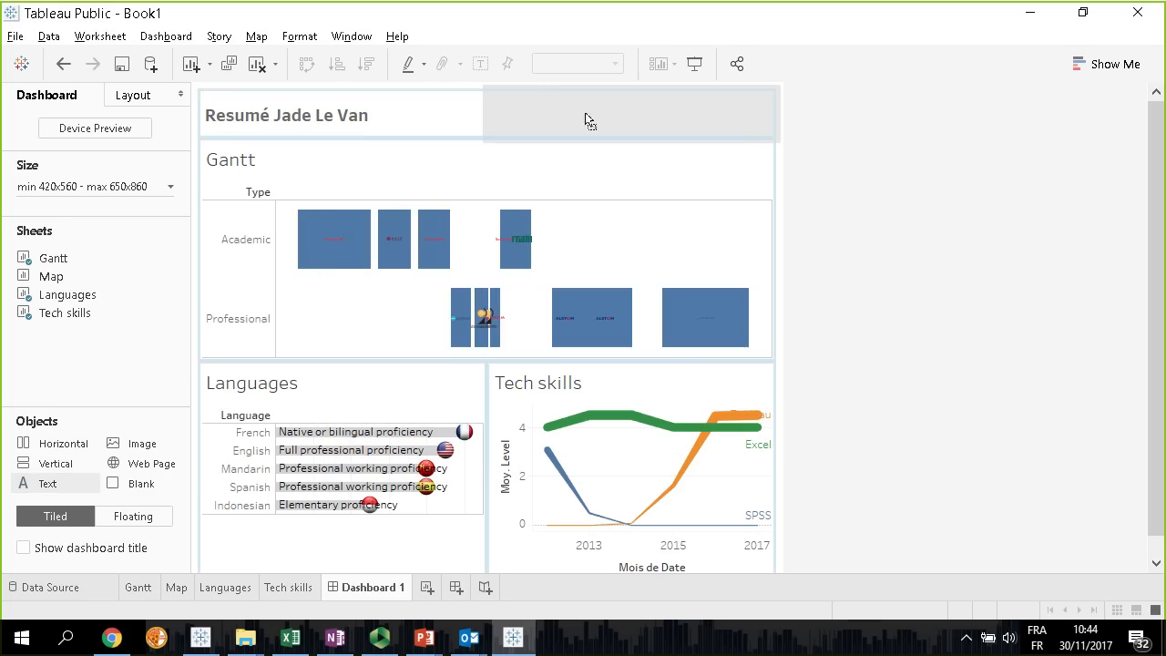
type("Contact info:")
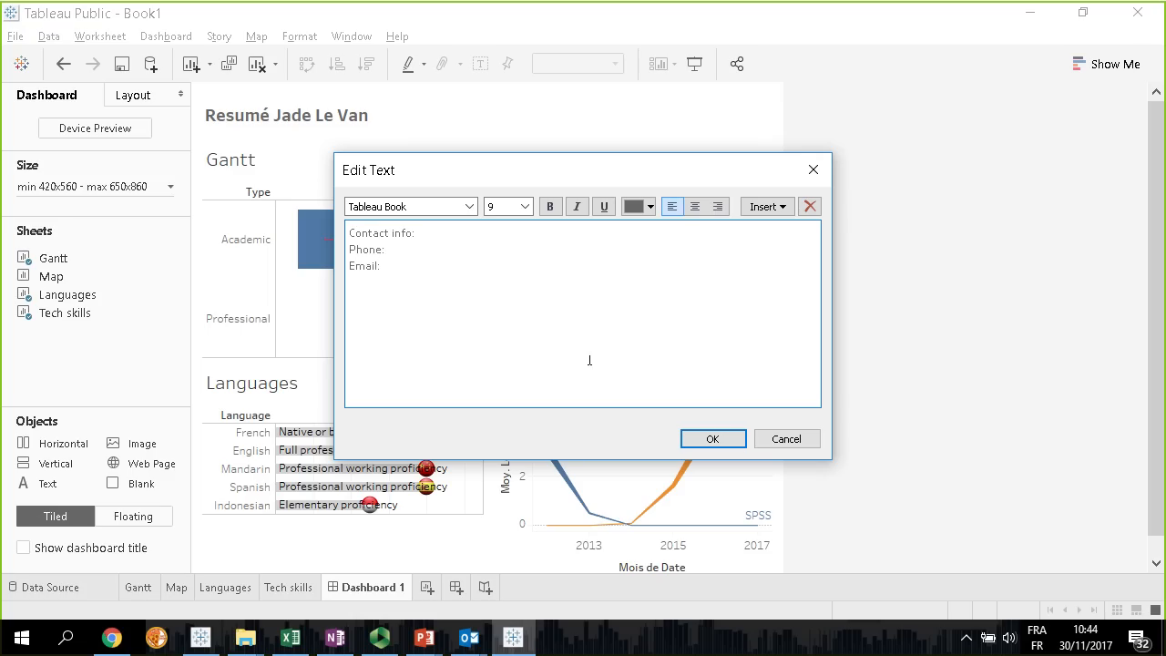
left_click(701, 439)
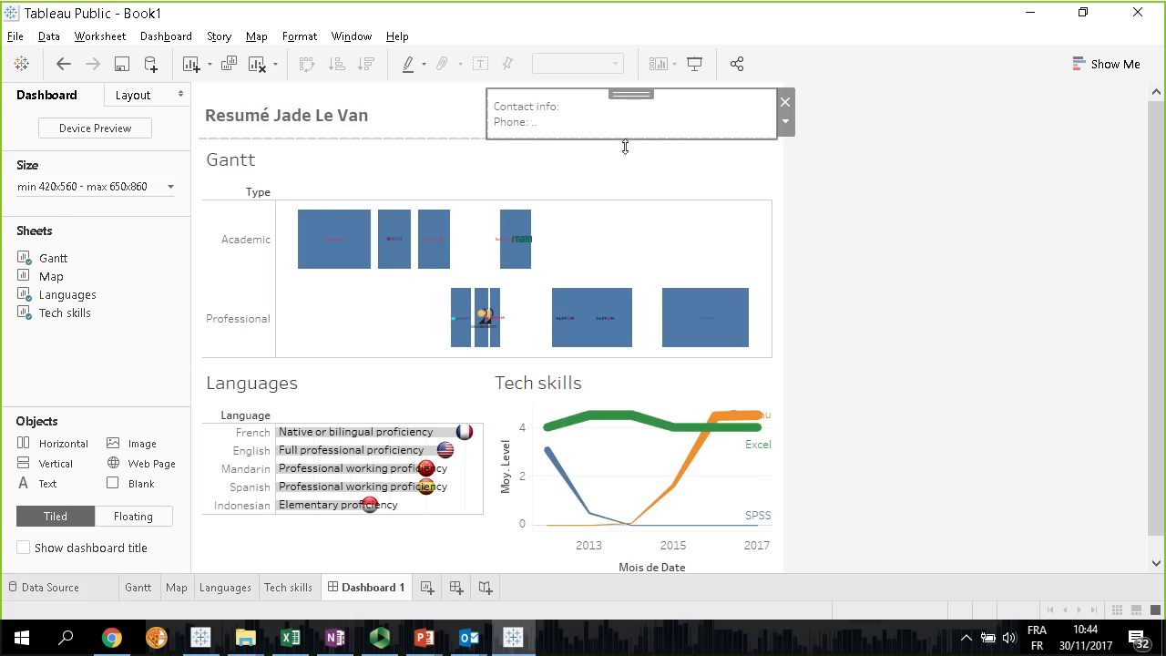
left_click_drag(625, 147, 619, 156)
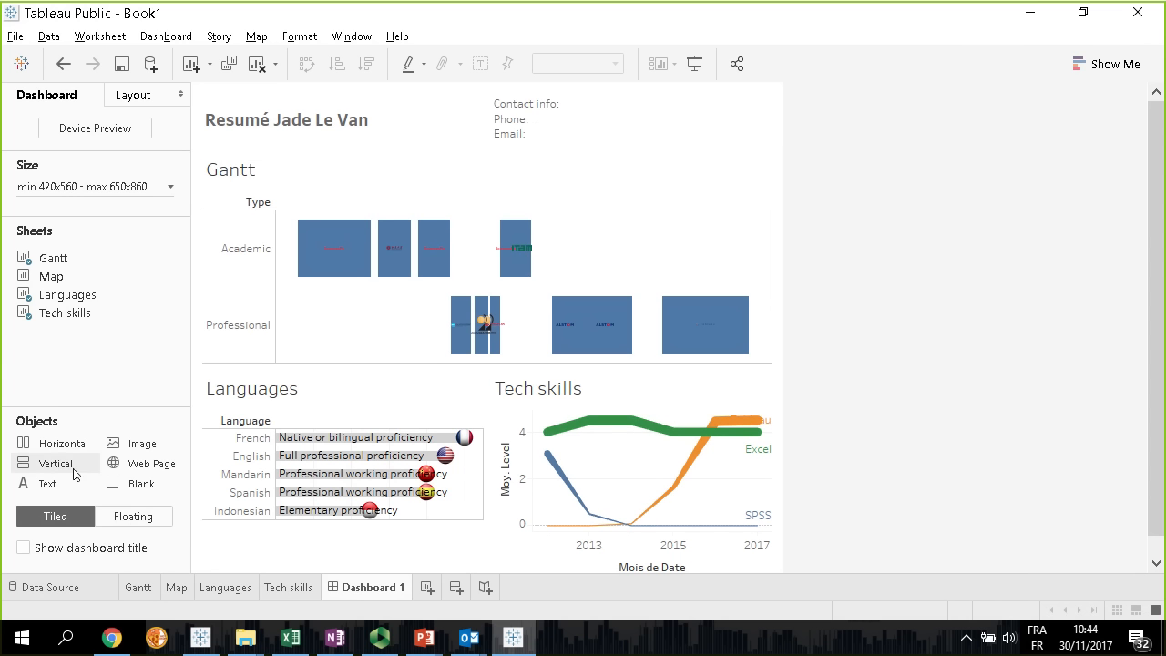
Insert Linkedin.png from the Images > Logo folder beside the contact info and fit the image to its container
left_click_drag(132, 444, 751, 108)
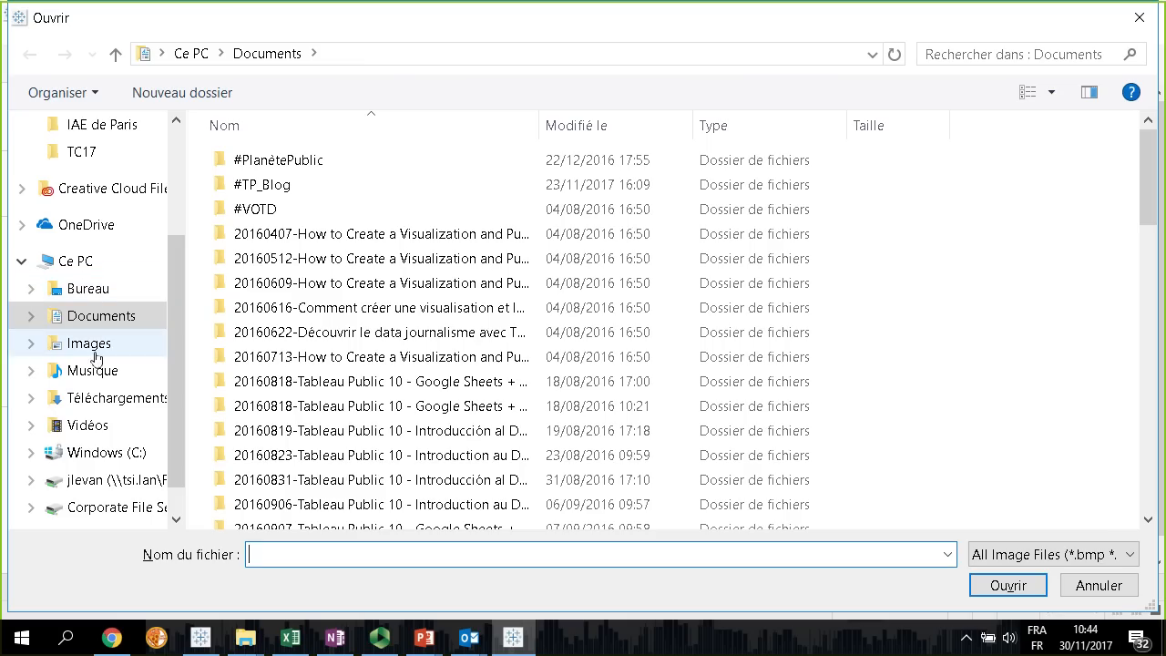
left_click(1085, 586)
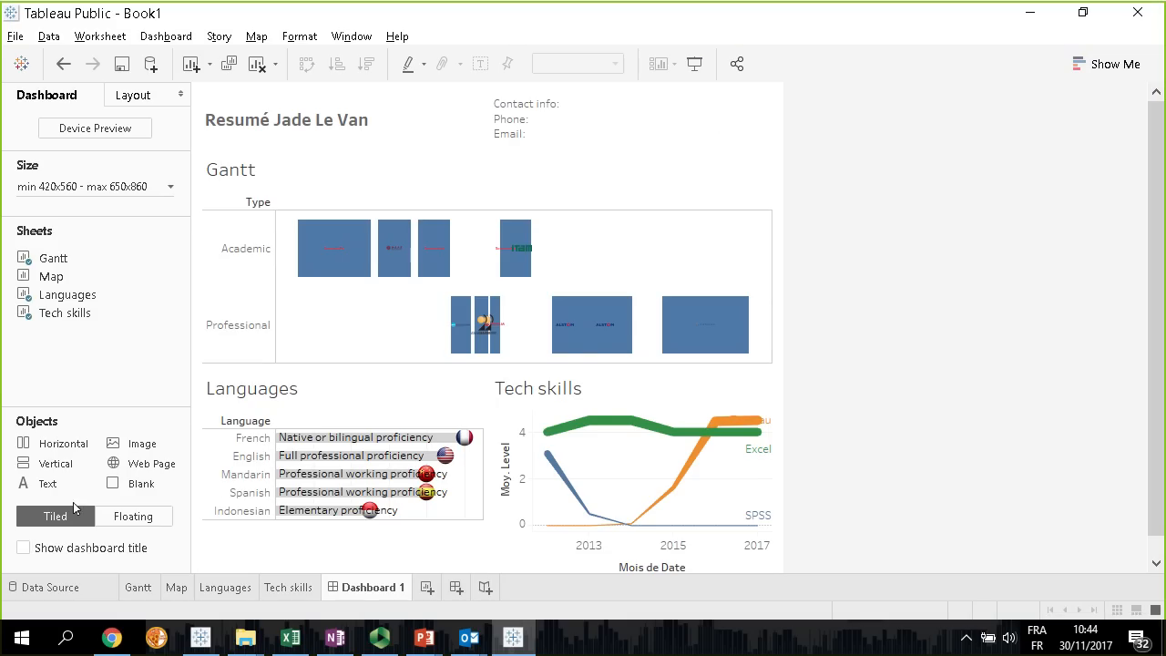
left_click_drag(125, 446, 763, 122)
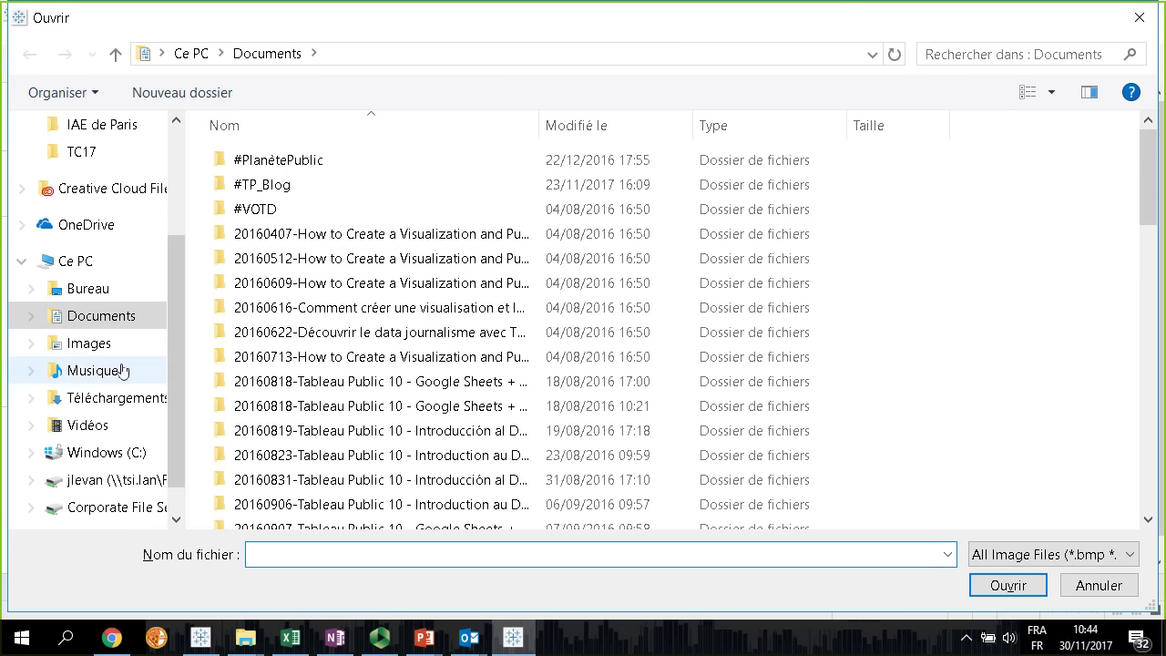
left_click(89, 342)
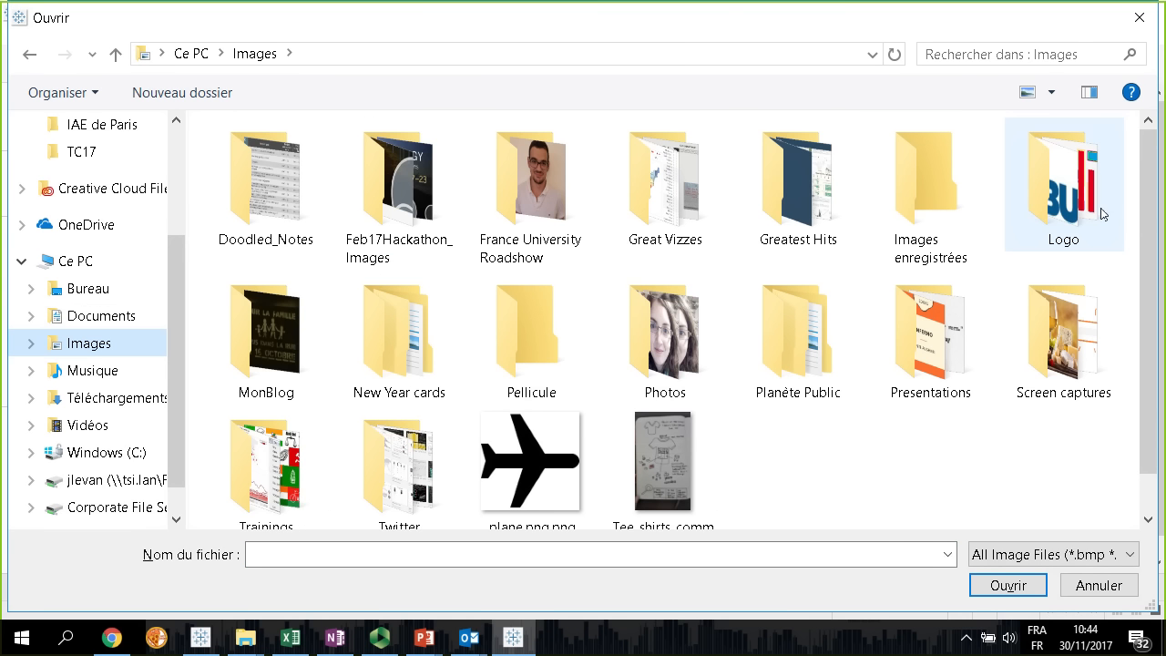
double_click(1062, 183)
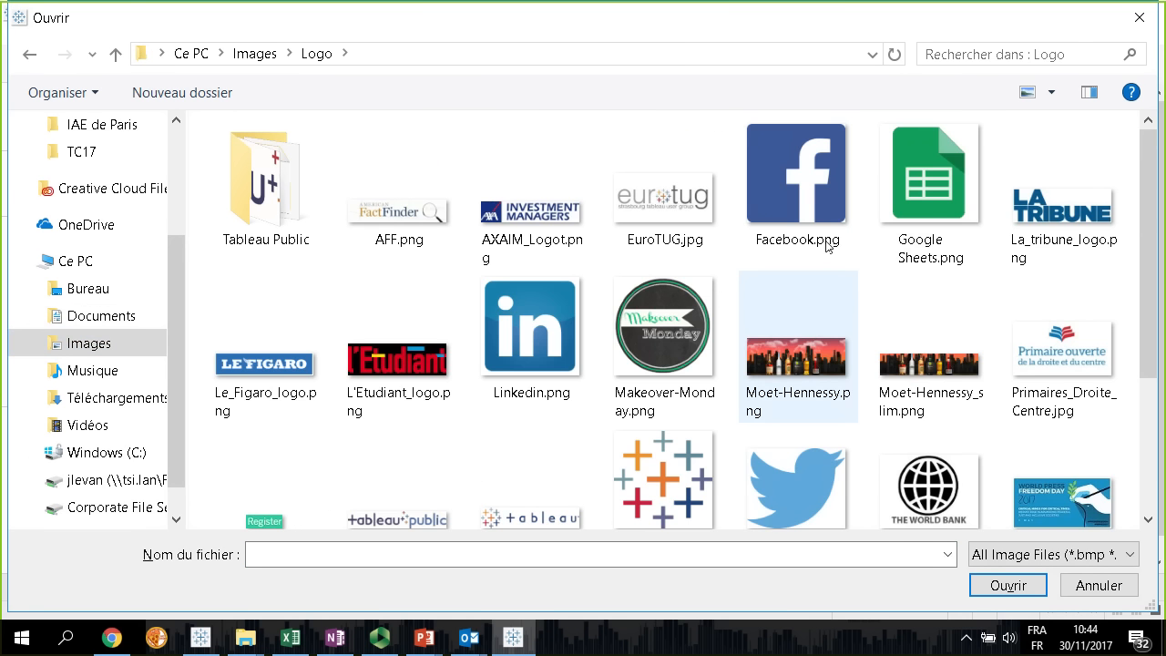
double_click(506, 335)
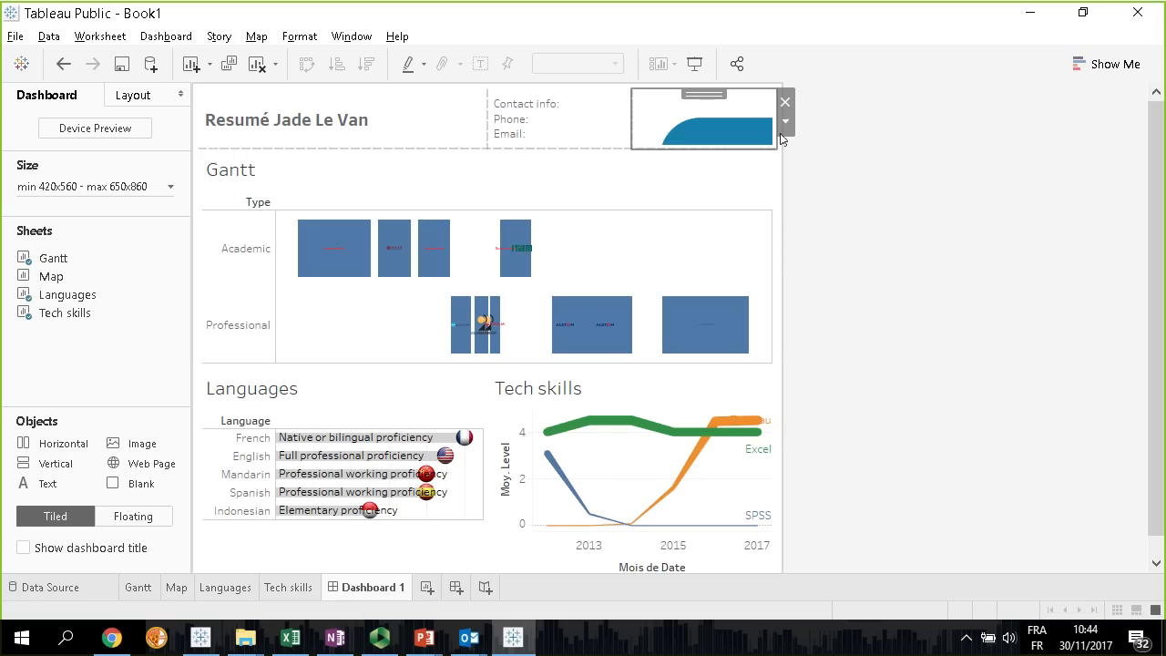
left_click(785, 121)
left_click(720, 169)
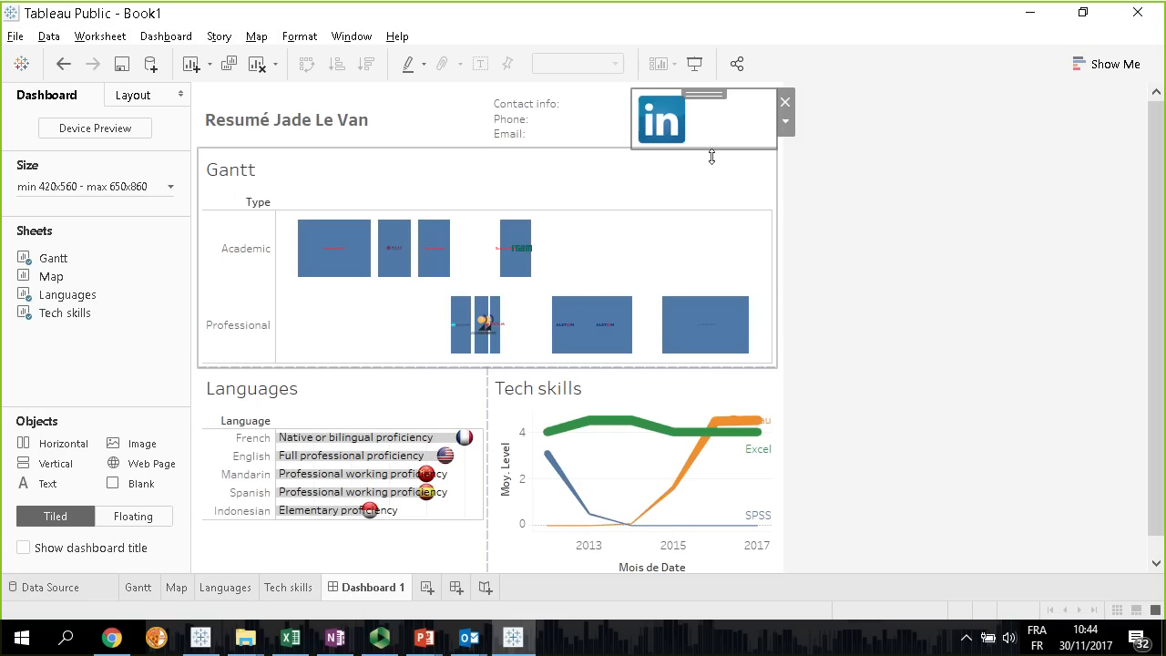
Insert the Twitter bird logo beside the LinkedIn logo and fit the image to its container
left_click_drag(141, 462, 770, 137)
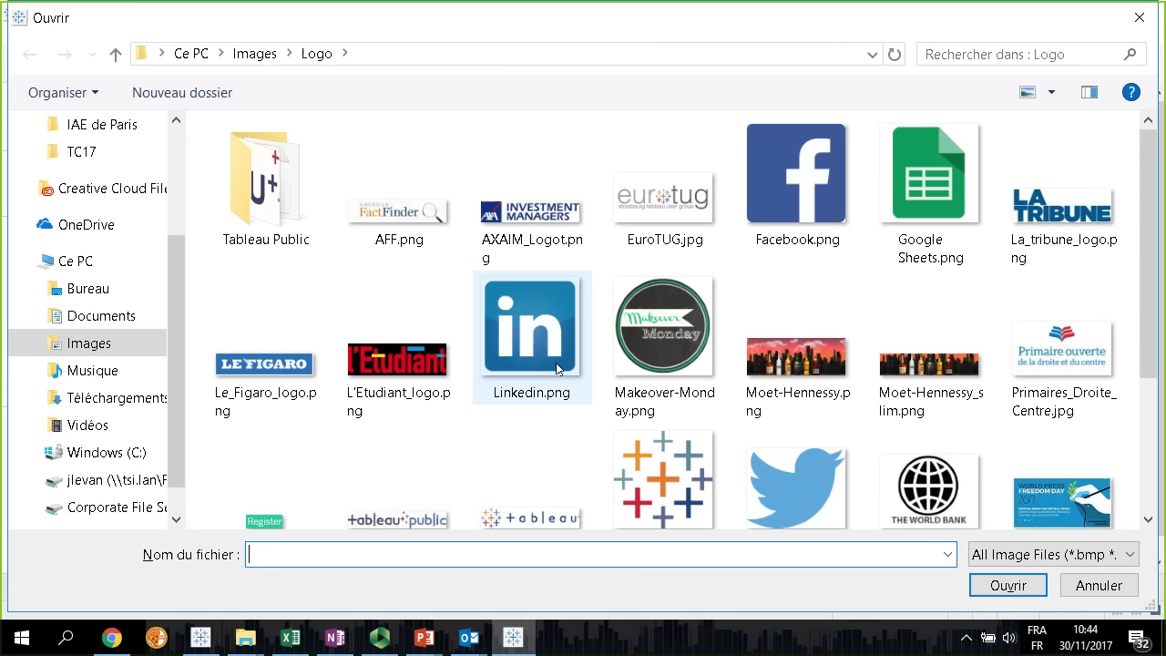
left_click(770, 492)
double_click(770, 492)
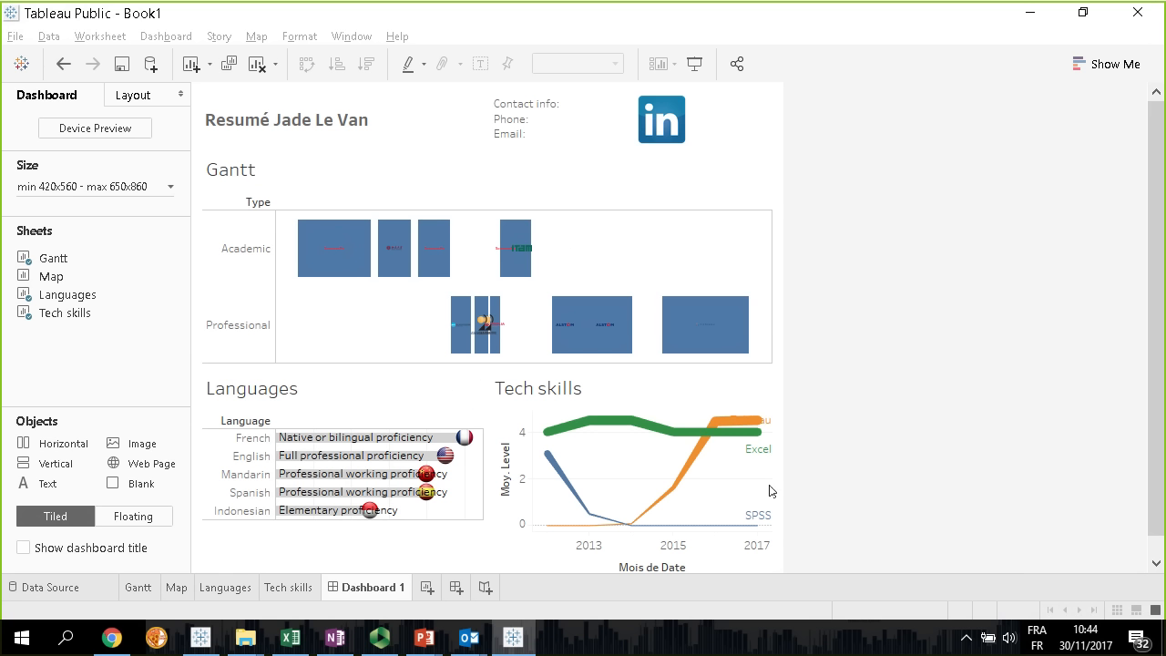
left_click(785, 121)
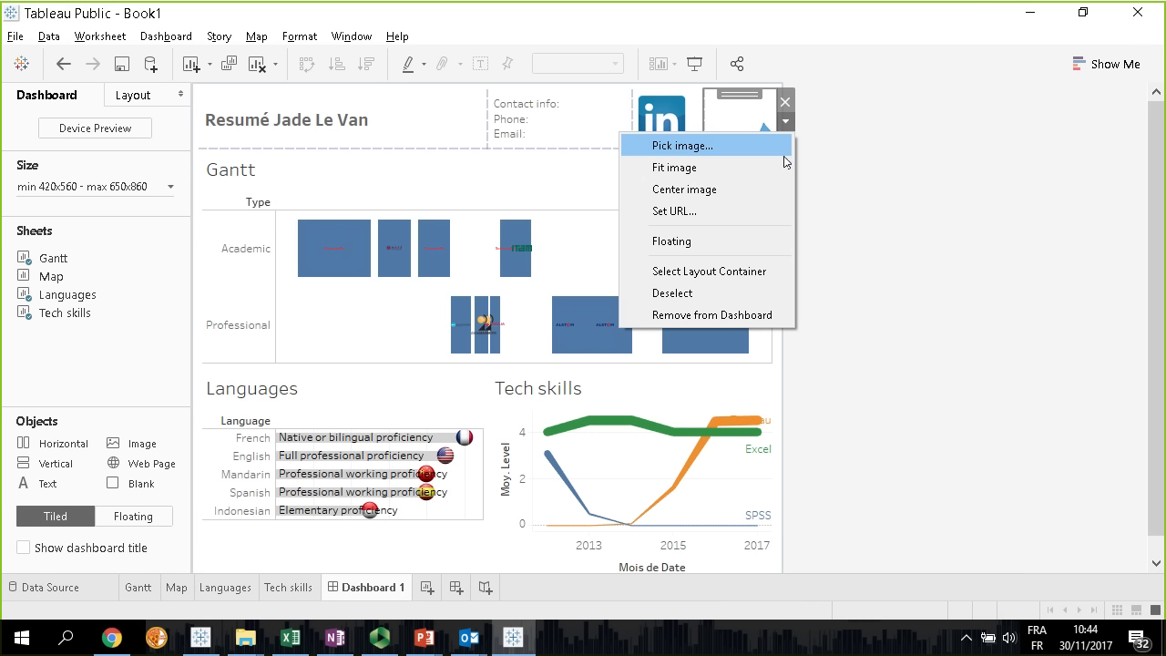
left_click(718, 173)
Link the LinkedIn logo to the owner's LinkedIn profile, copying the profile page's URL from the browser
left_click(695, 133)
left_click(714, 130)
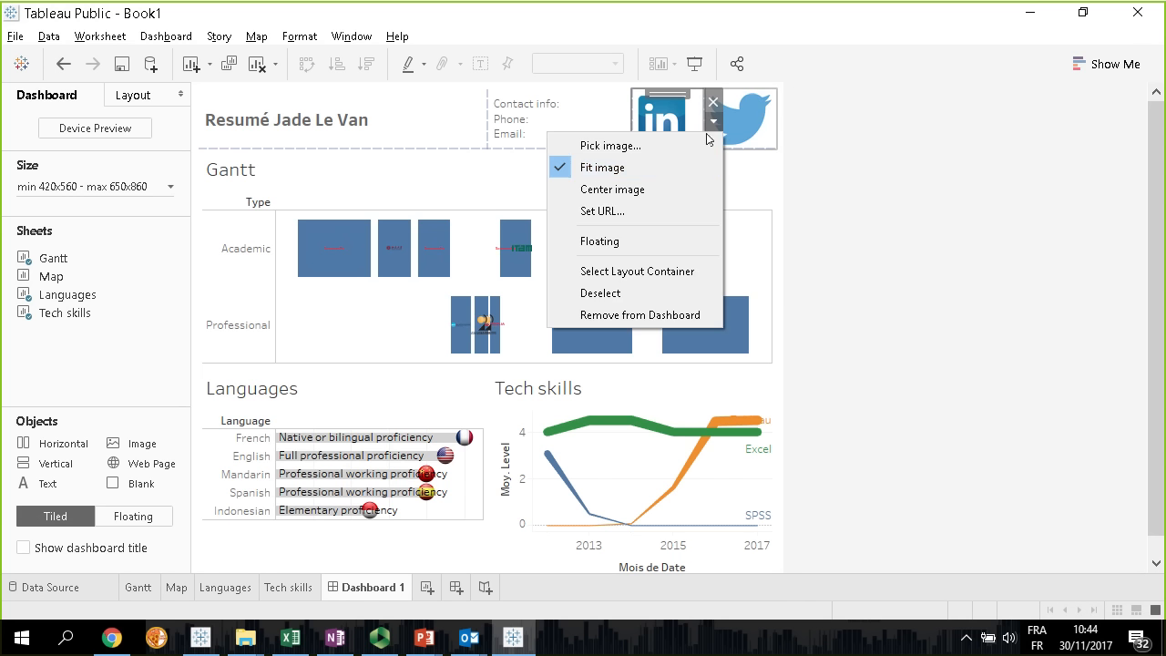
left_click(643, 209)
key("alt+Tab")
key("alt+Tab")
key("alt+Tab")
key("alt+Tab")
key("alt+Tab")
key("alt+Tab")
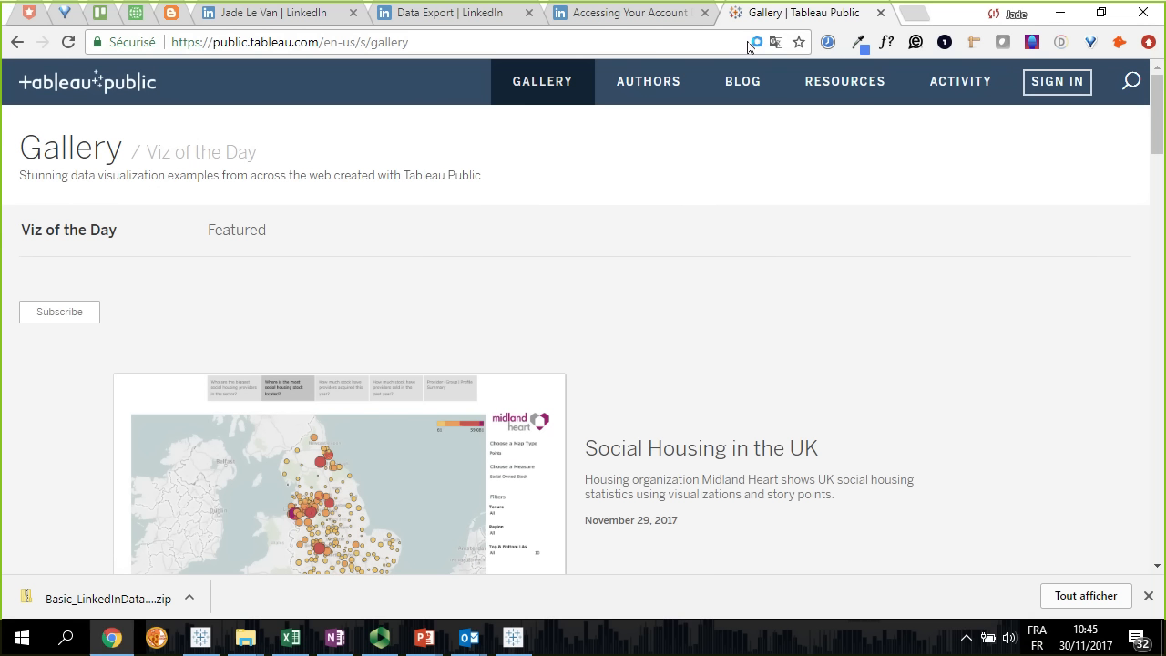
left_click(273, 13)
left_click(465, 52)
key("ctrl+c")
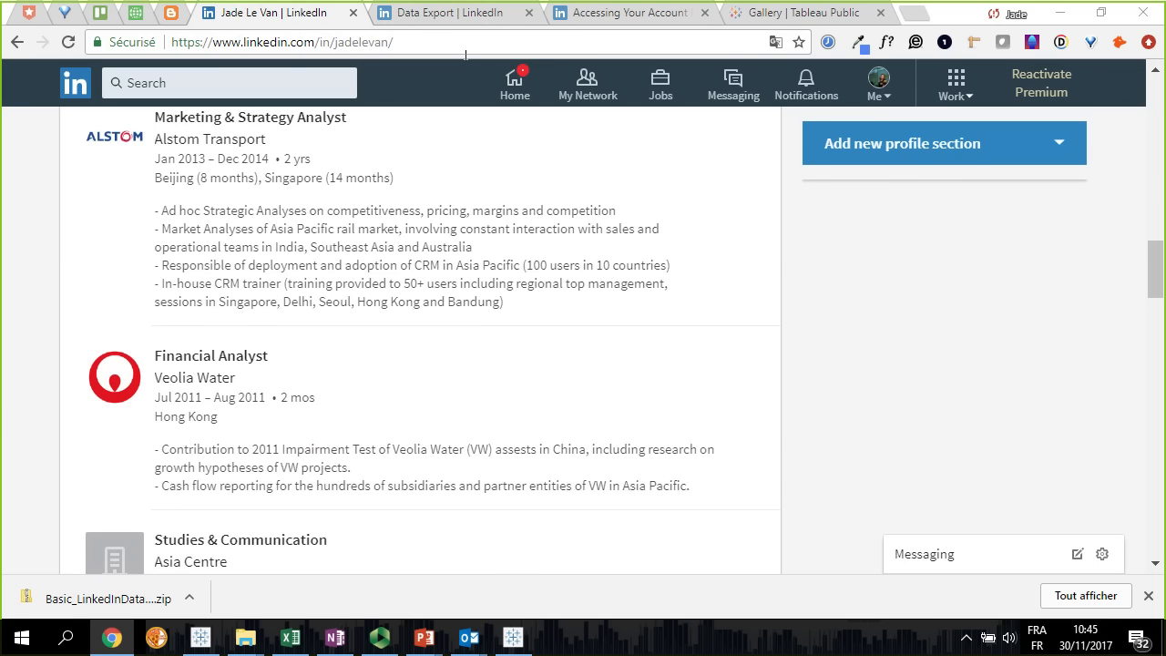
key("alt+Tab")
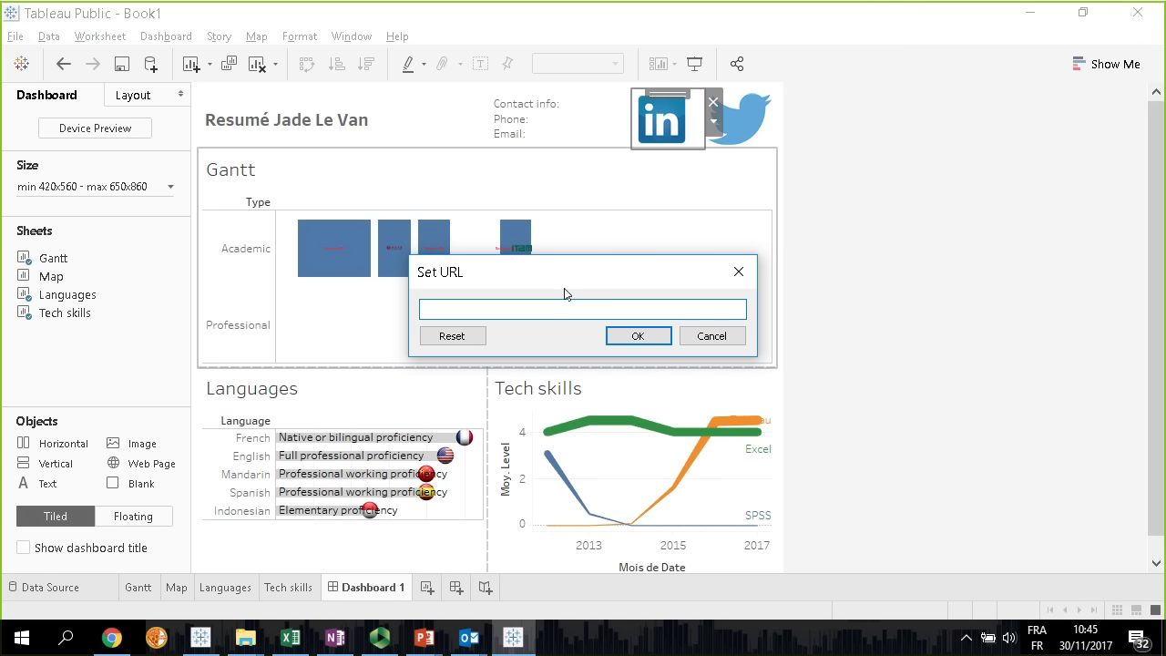
key("ctrl+v")
left_click(638, 336)
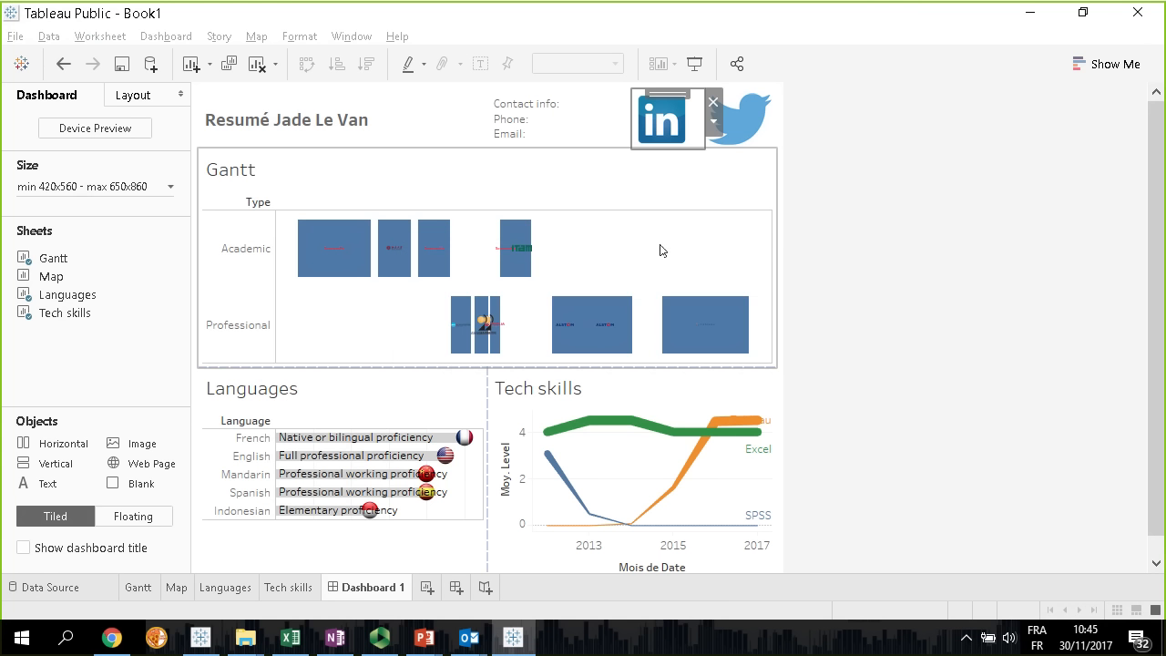
Test the LinkedIn logo's link in the browser and return to the dashboard
left_click(678, 123)
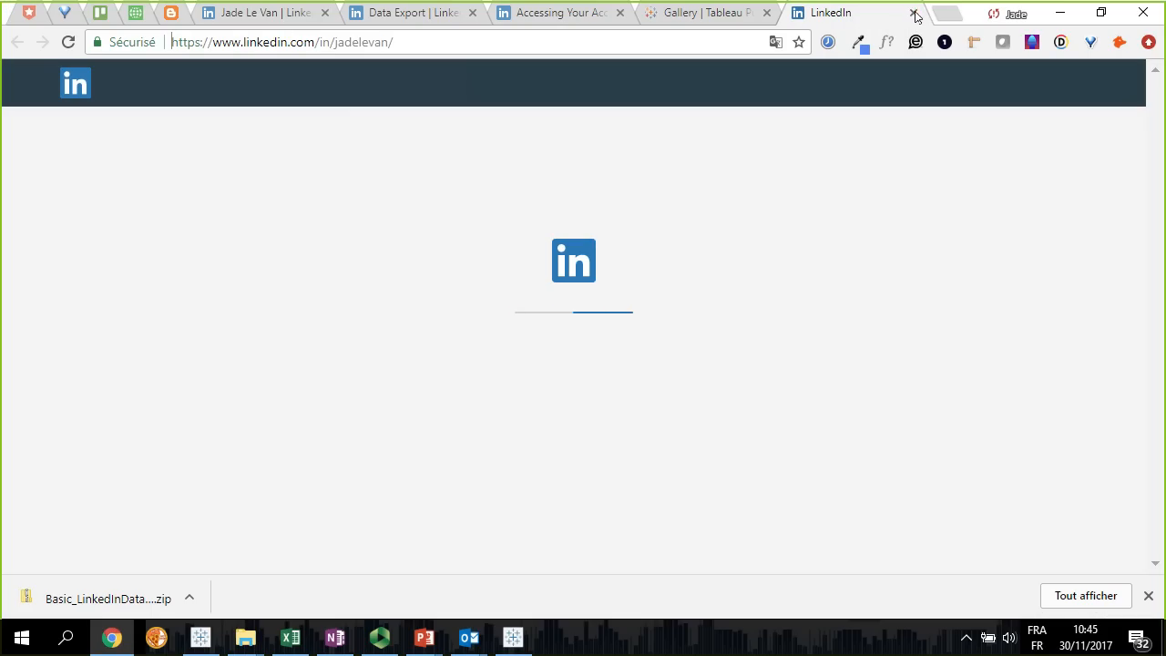
key("alt+Tab")
left_click(1035, 260)
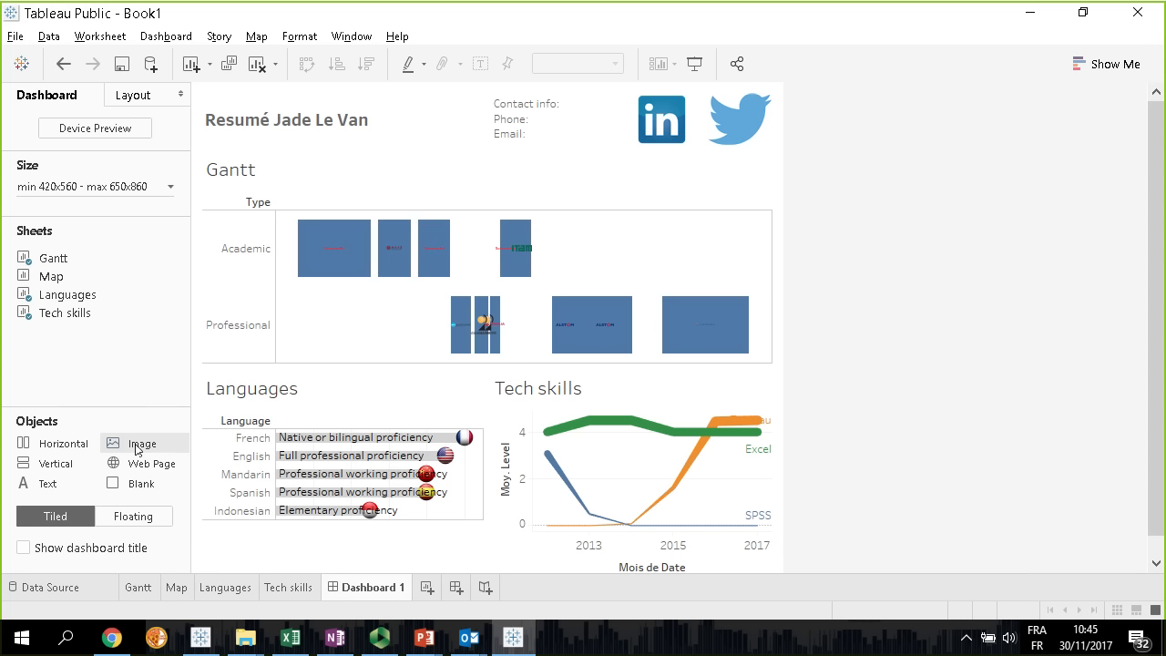
Insert a portrait photo from the Images > Photos folder between the title and the contact info, fitting the image to its container
left_click_drag(136, 448, 407, 117)
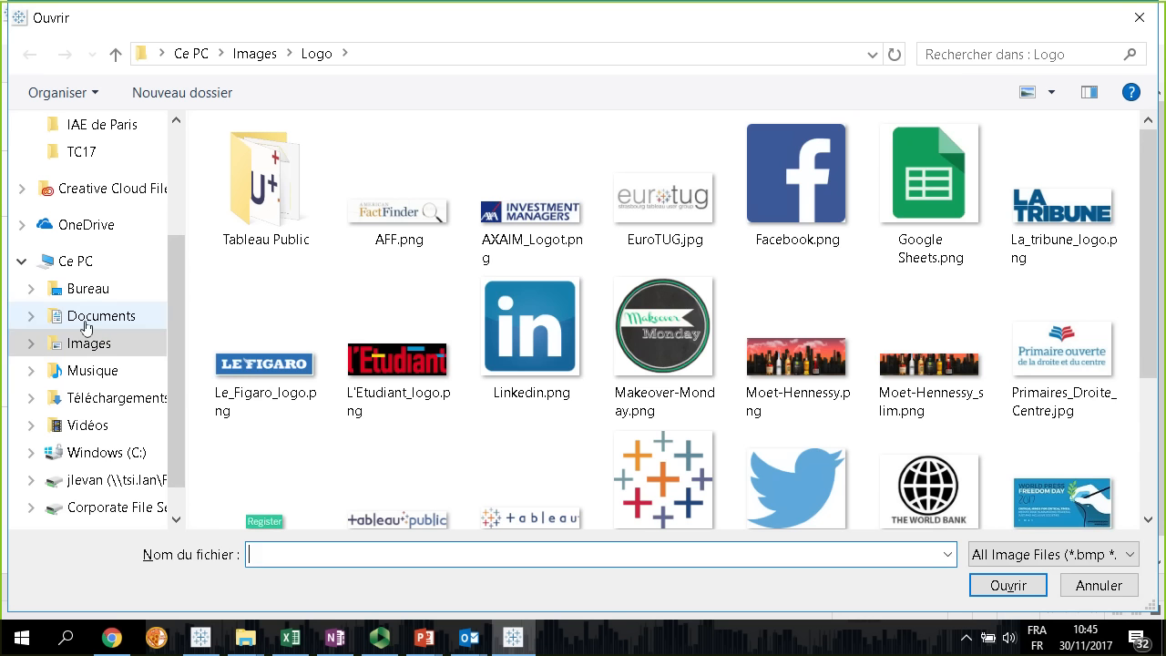
left_click(89, 345)
left_click(697, 324)
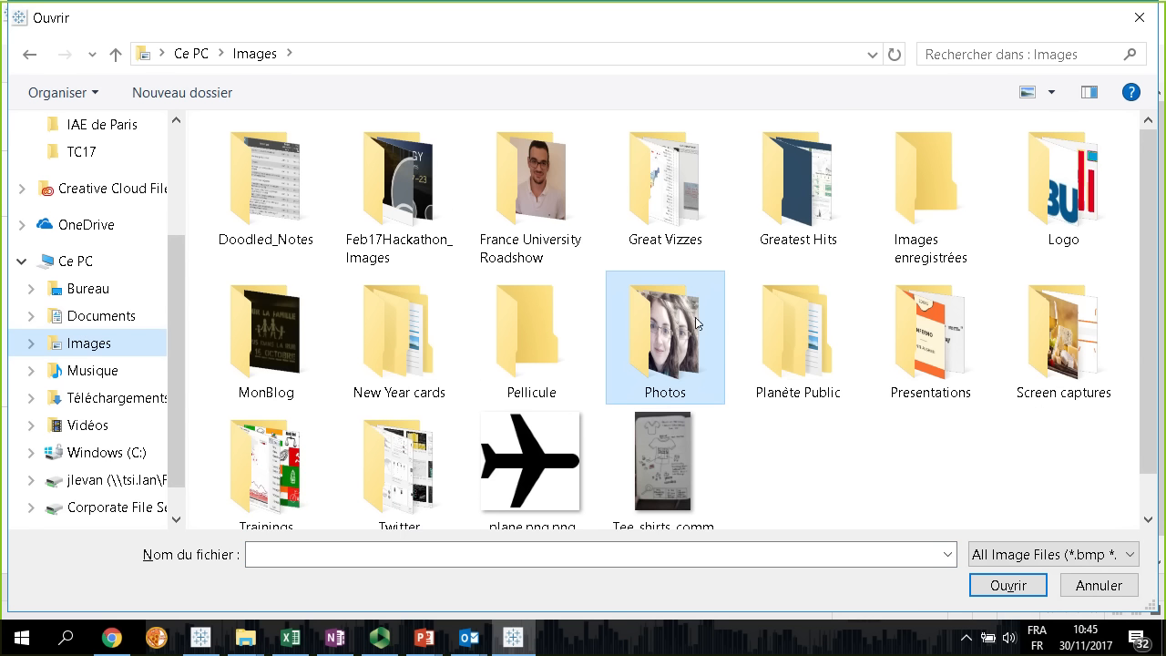
double_click(698, 324)
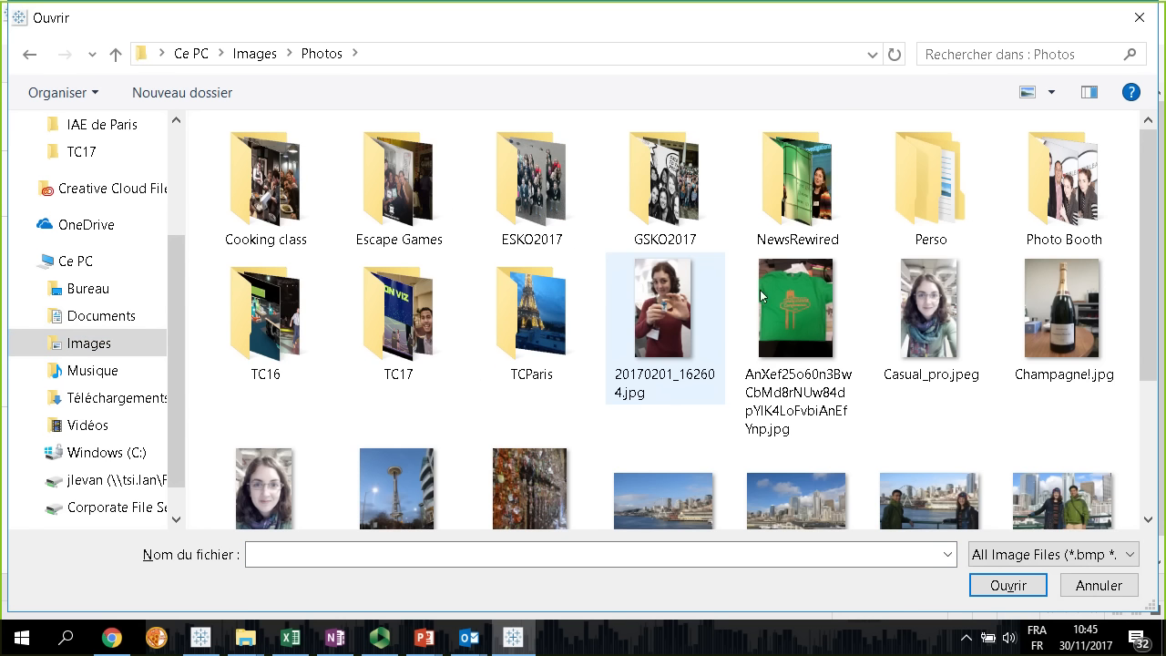
double_click(290, 483)
left_click(496, 120)
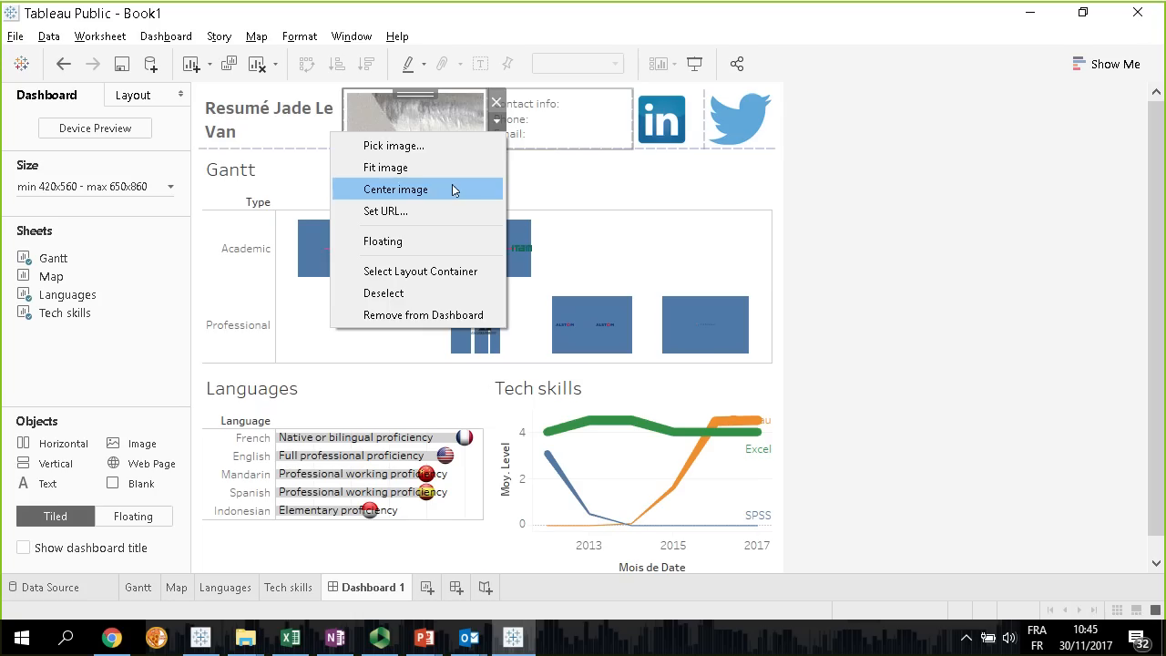
left_click(415, 167)
Make the portrait photo floating, reduce its size and position it between the title and the contact info
left_click(497, 120)
left_click(425, 241)
left_click_drag(507, 362, 460, 226)
left_click_drag(421, 116, 439, 93)
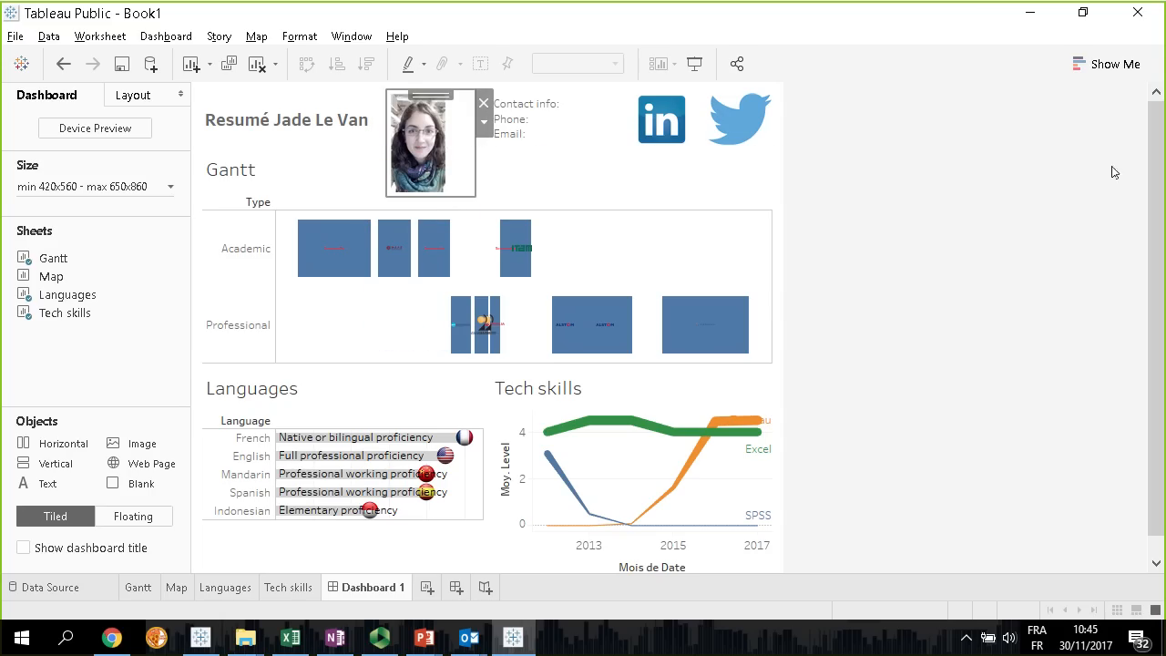
Remove the floating portrait photo from the dashboard
left_click(939, 193)
left_click(463, 126)
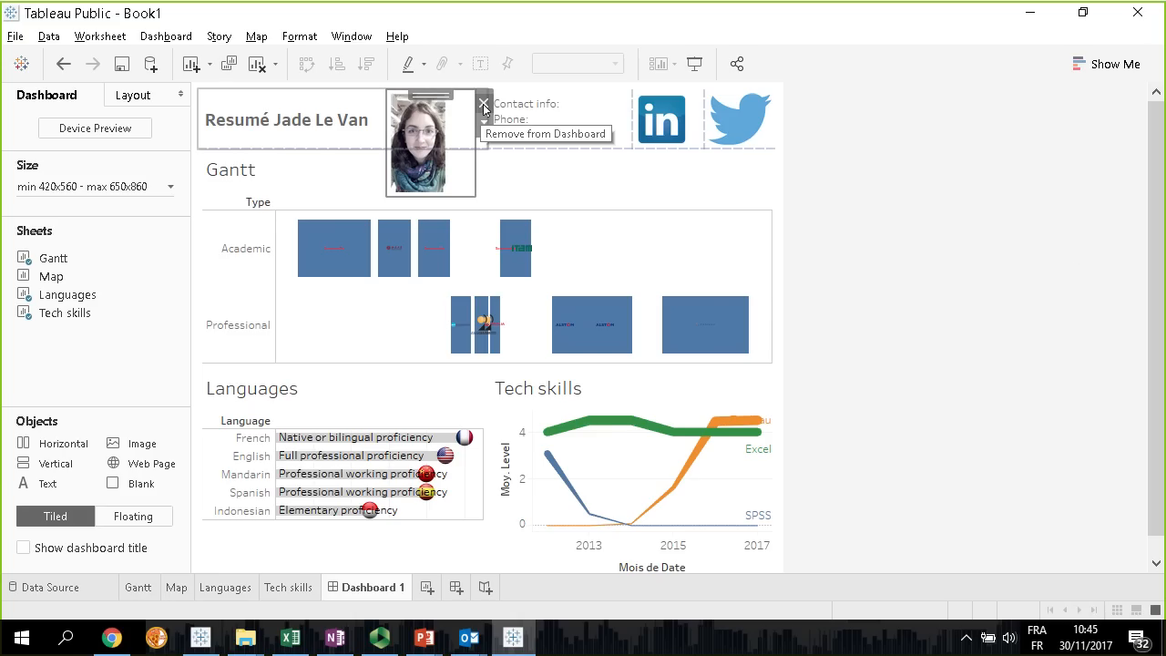
left_click(484, 105)
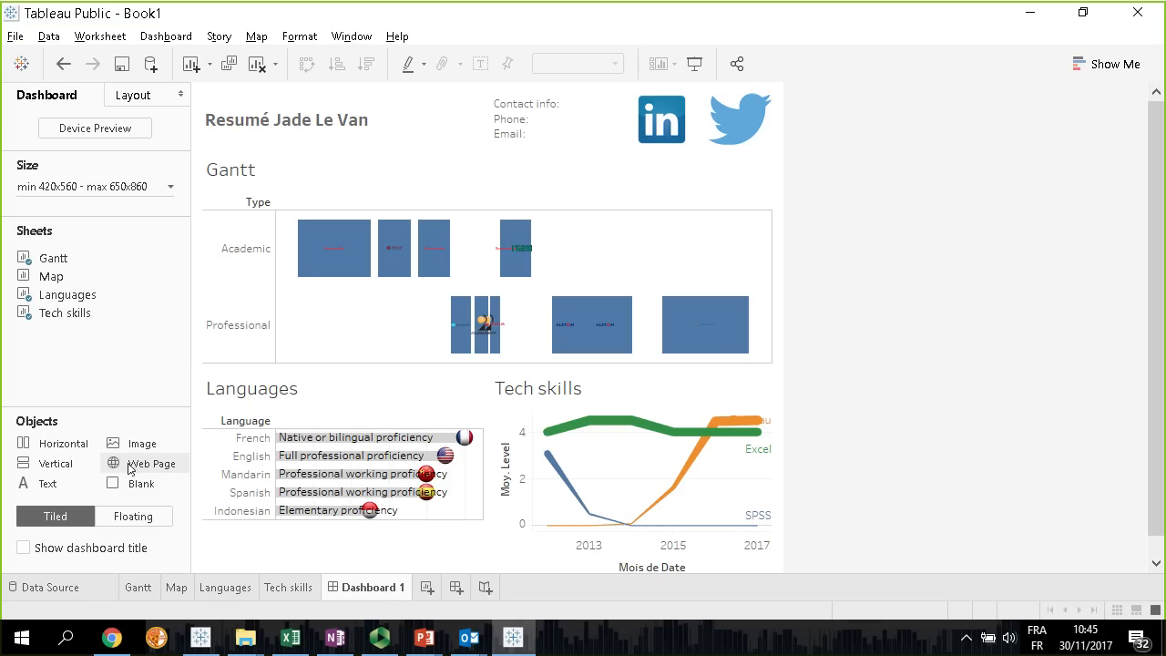
mouse_move(483, 328)
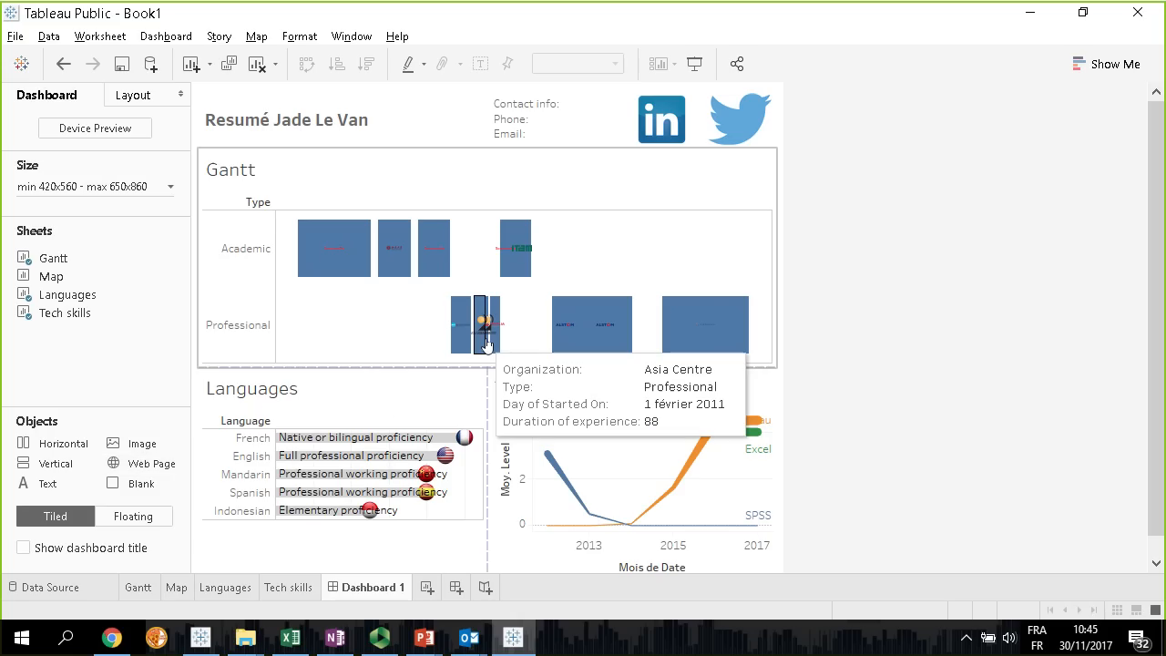
mouse_move(529, 257)
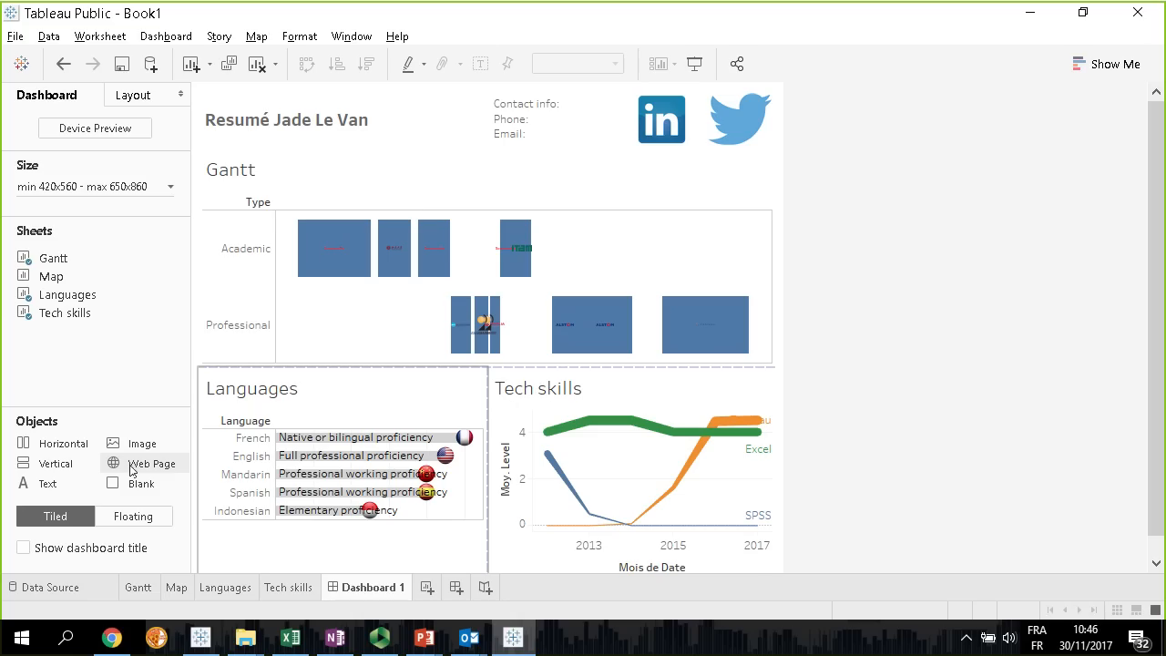
Place a Web Page object without a URL in the dashboard beside the Gantt chart
left_click_drag(130, 469, 719, 291)
left_click(652, 336)
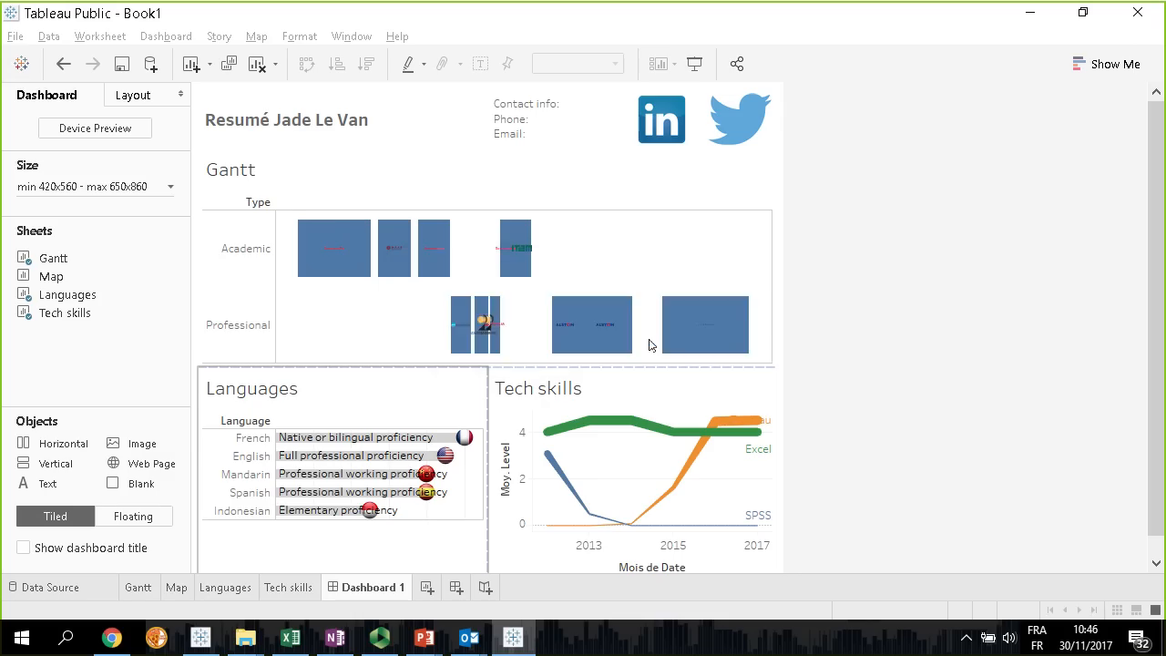
left_click(442, 264)
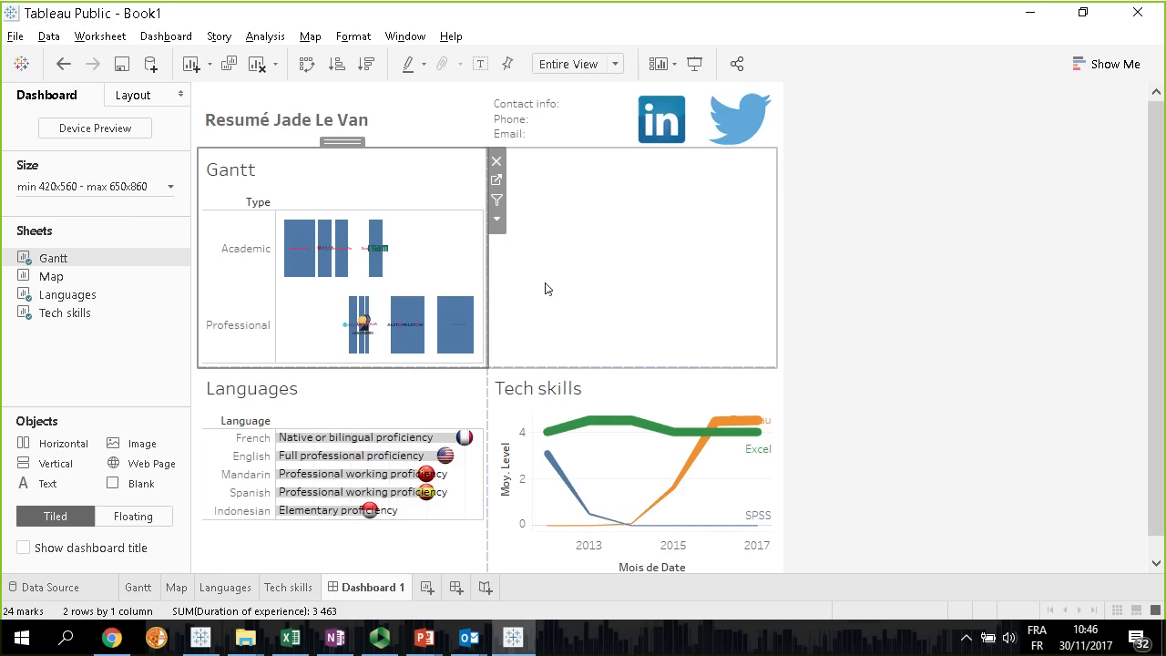
left_click(602, 235)
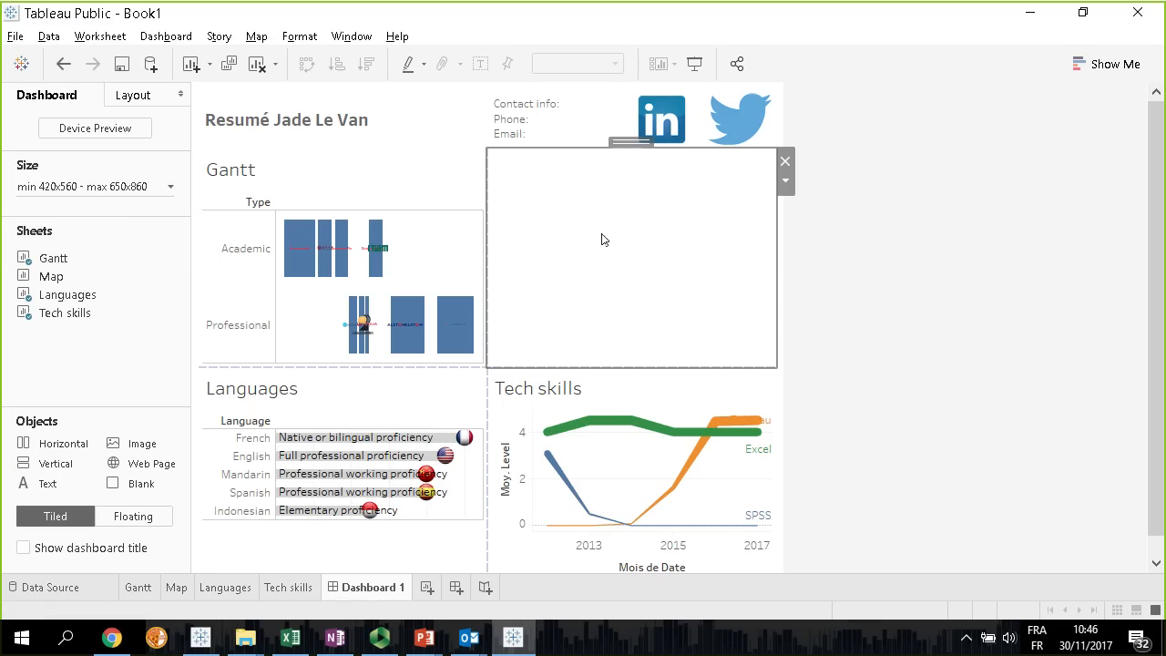
Add the Organization's Wikipedia page field to Detail on the Gantt sheet's DAY(Started On) marks
left_click(453, 266)
left_click(149, 591)
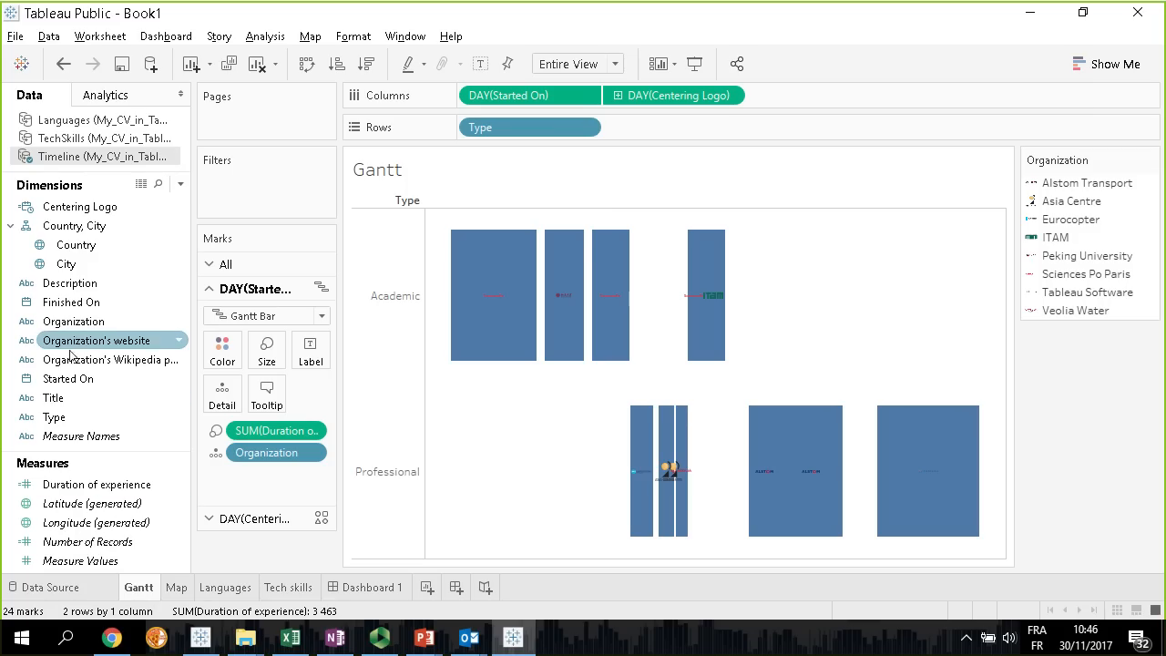
left_click_drag(78, 364, 225, 402)
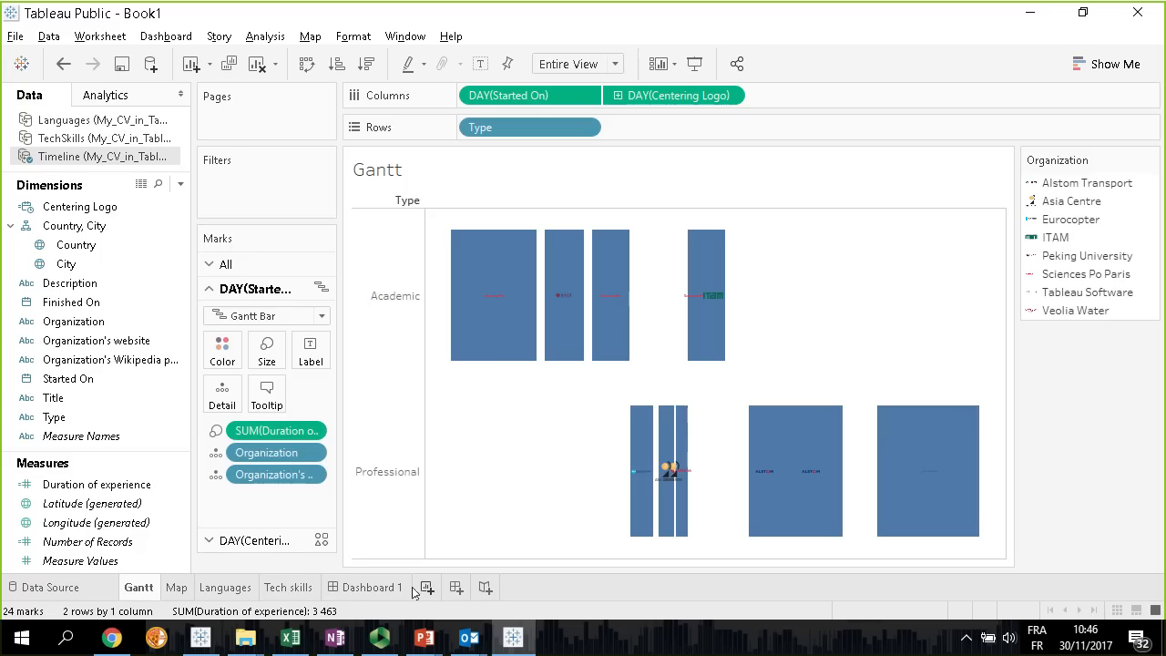
Add a URL action to Dashboard 1 that uses only the Gantt sheet as its source and runs on Select
left_click(376, 587)
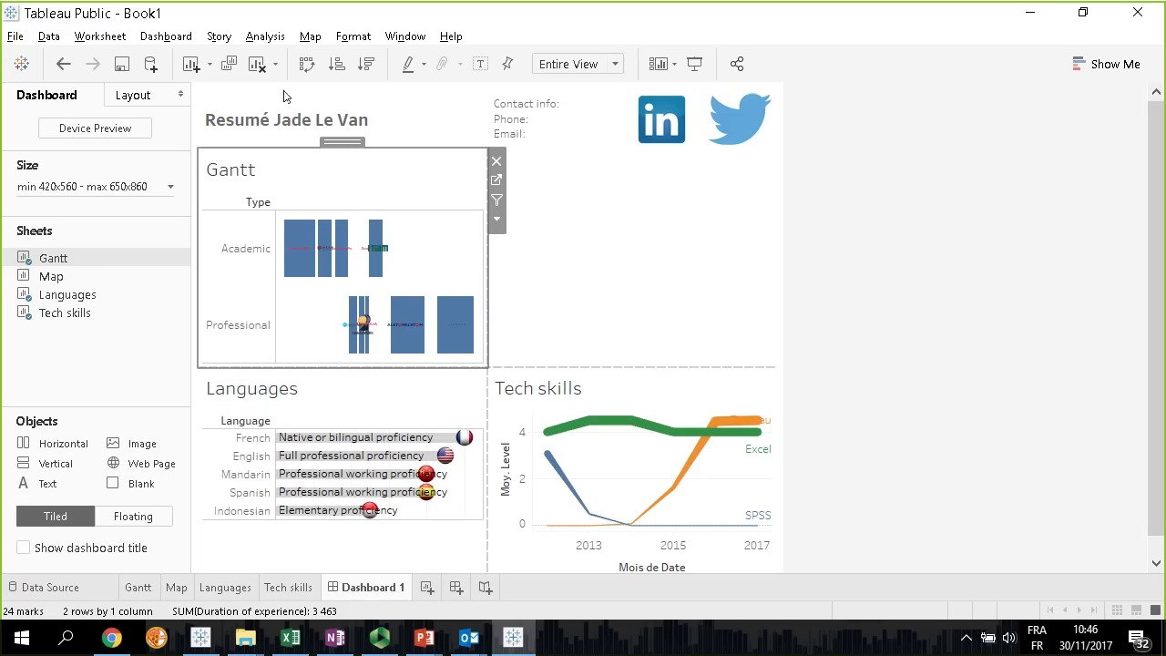
left_click(165, 36)
left_click(221, 192)
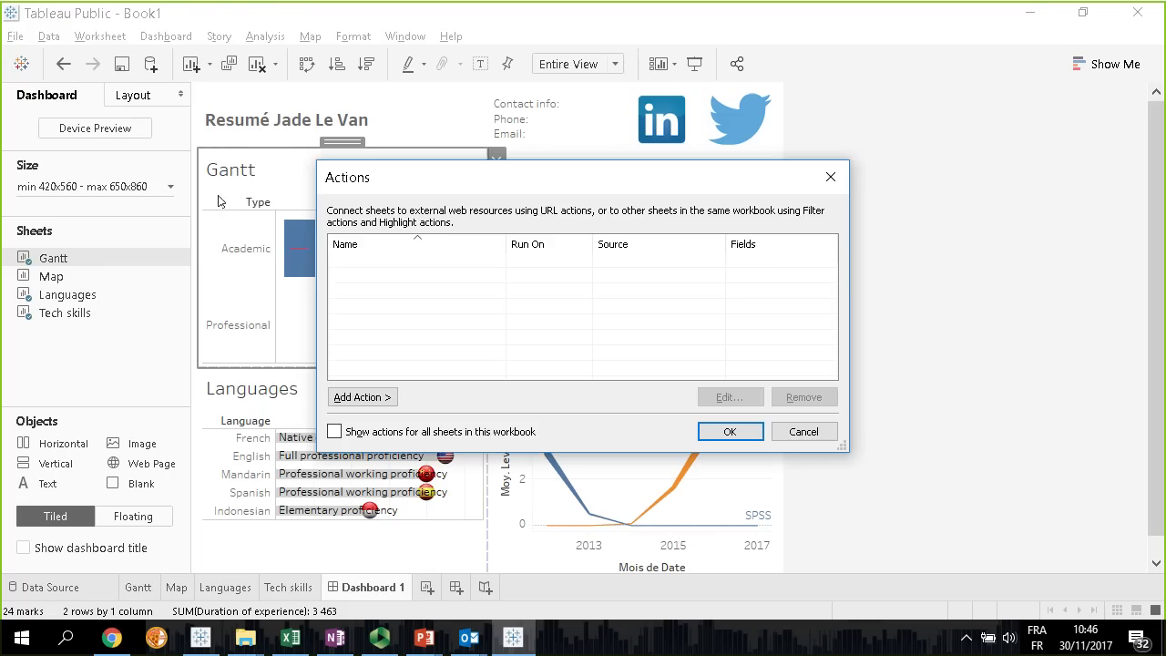
left_click(386, 398)
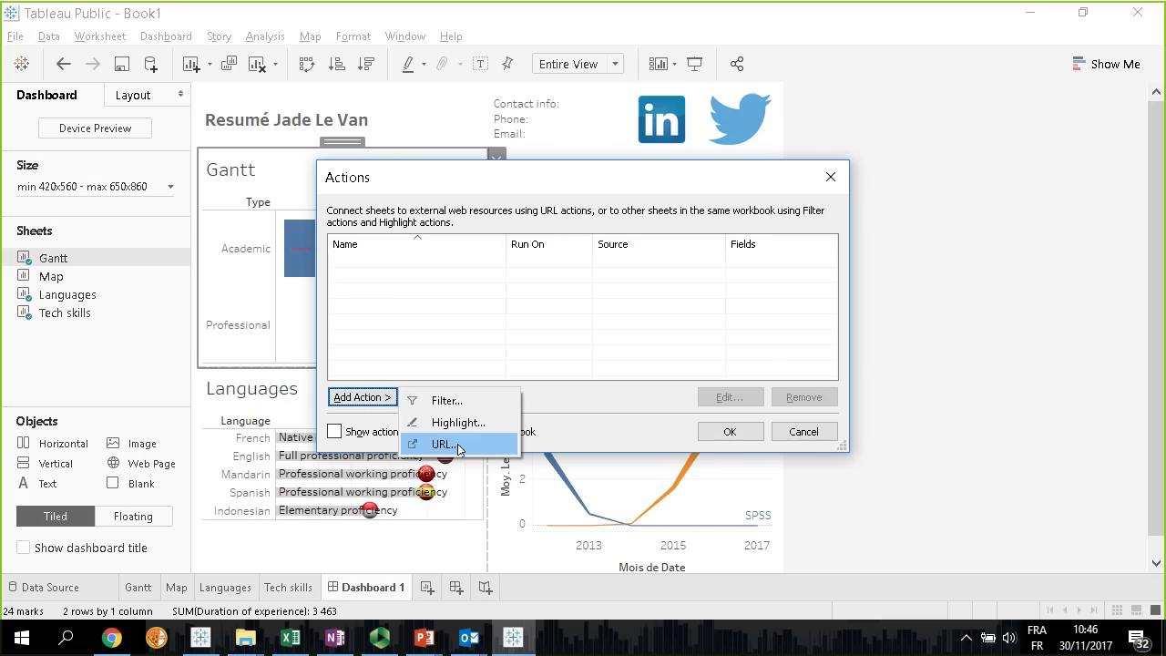
left_click(443, 445)
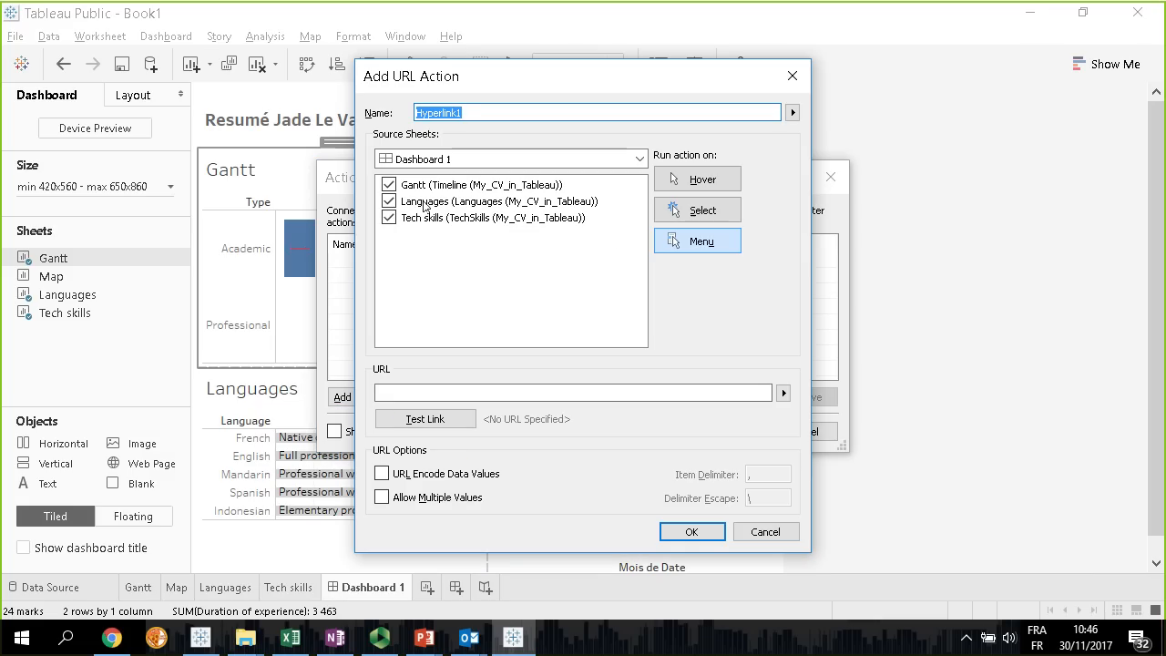
left_click(389, 202)
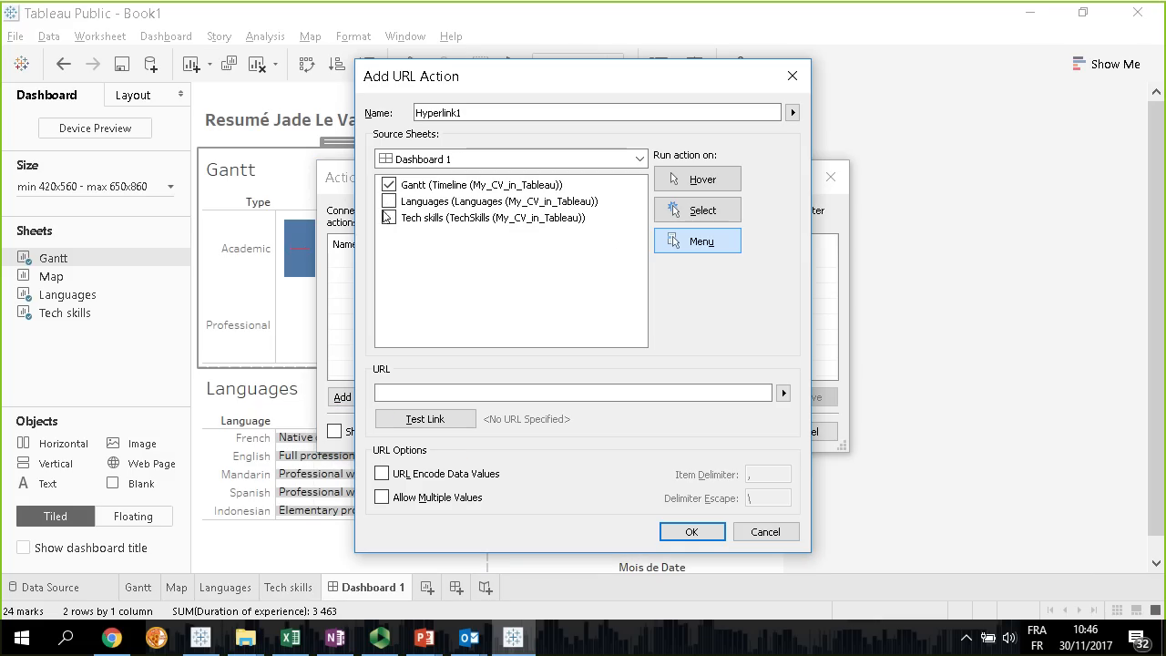
left_click(705, 213)
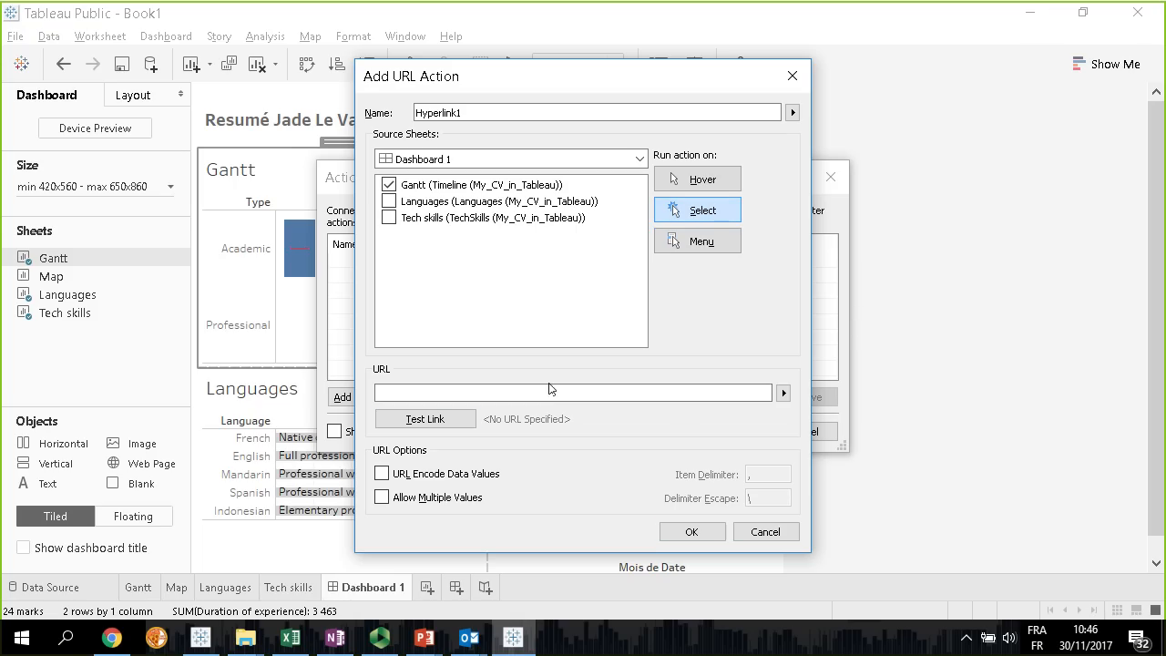
Set the action's URL to the Organization's Wikipedia page field and save the dashboard actions
left_click(784, 392)
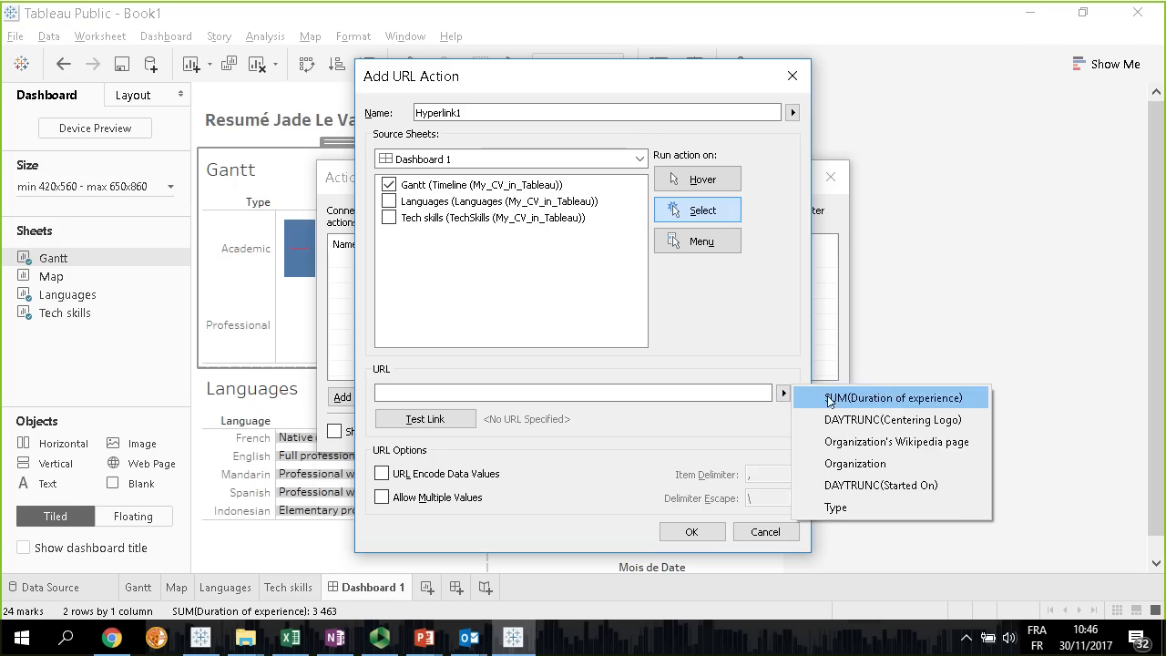
left_click(872, 442)
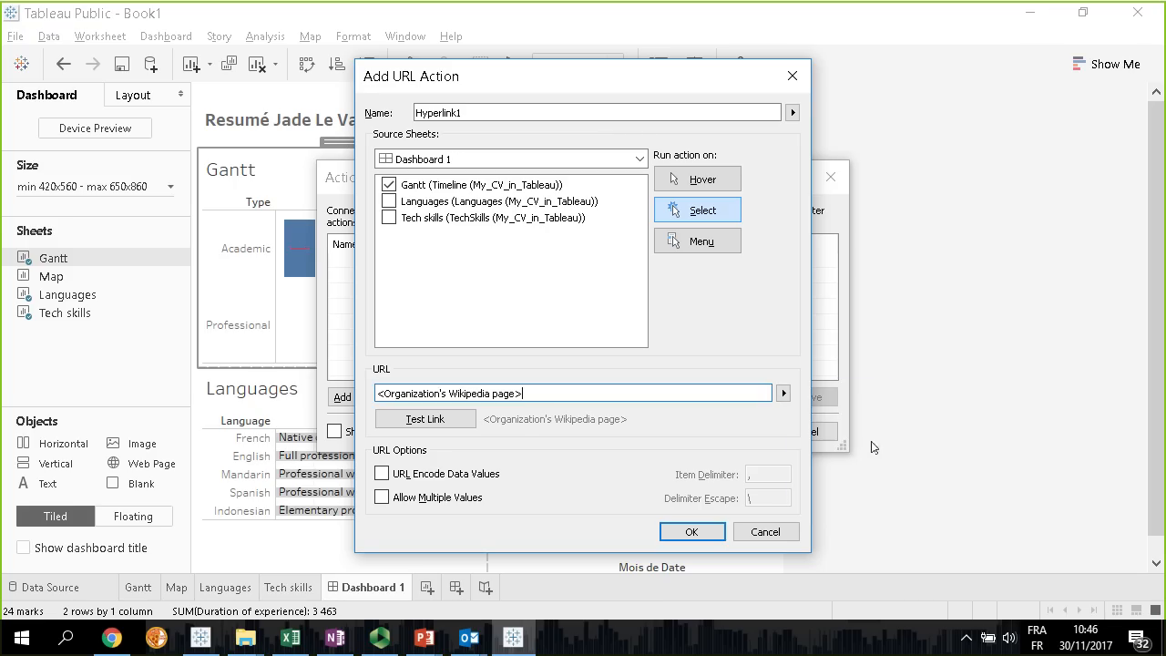
left_click(676, 533)
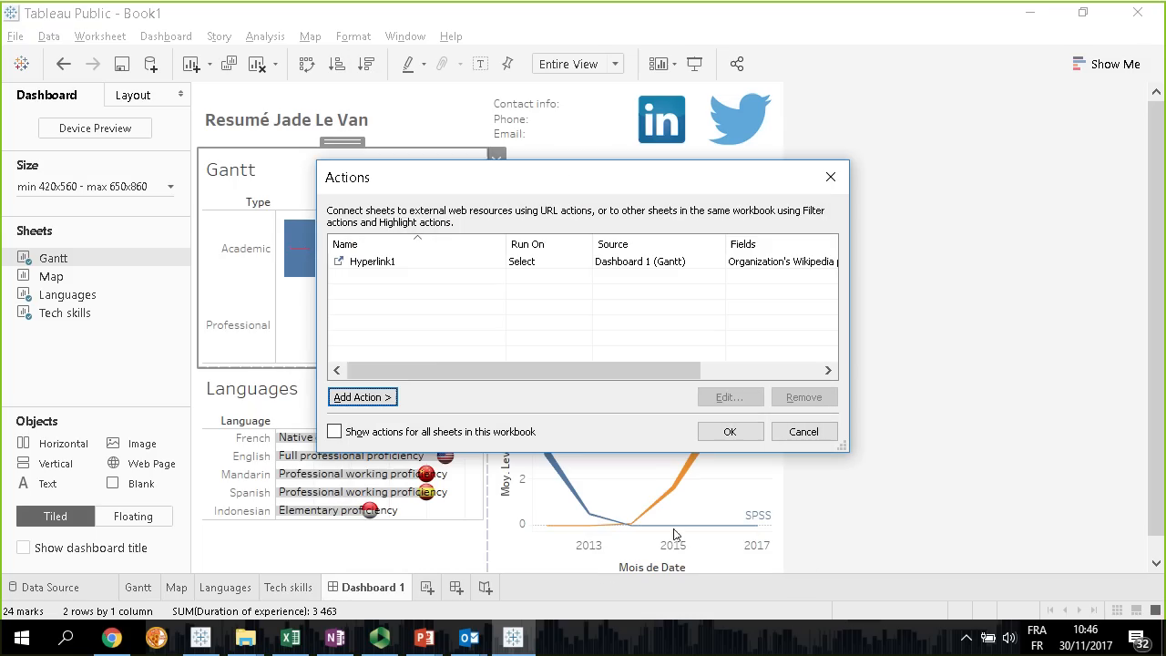
left_click(730, 431)
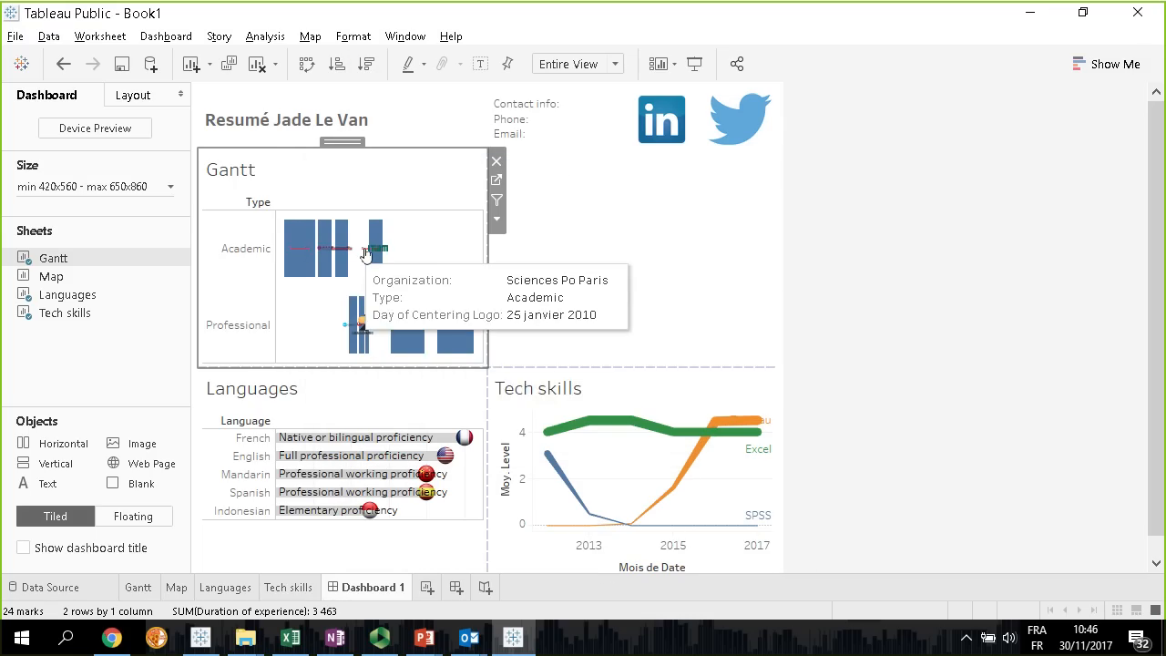
Test the URL action on the ITAM and Alstom Transport marks in the dashboard's Gantt chart
left_click(379, 252)
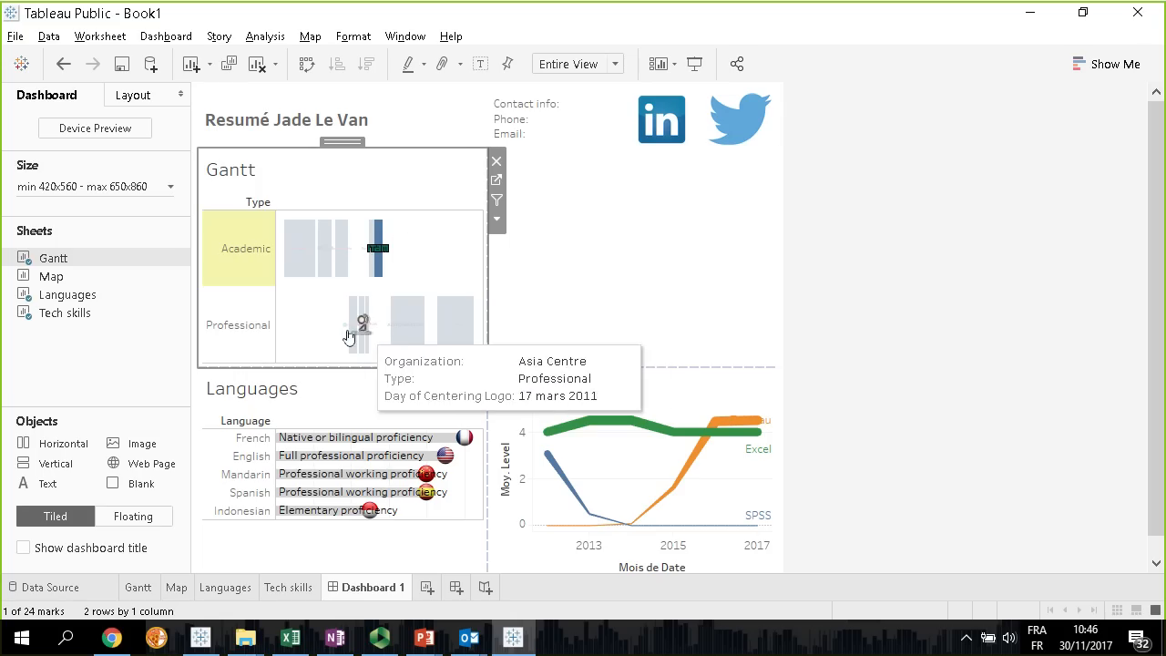
left_click(412, 332)
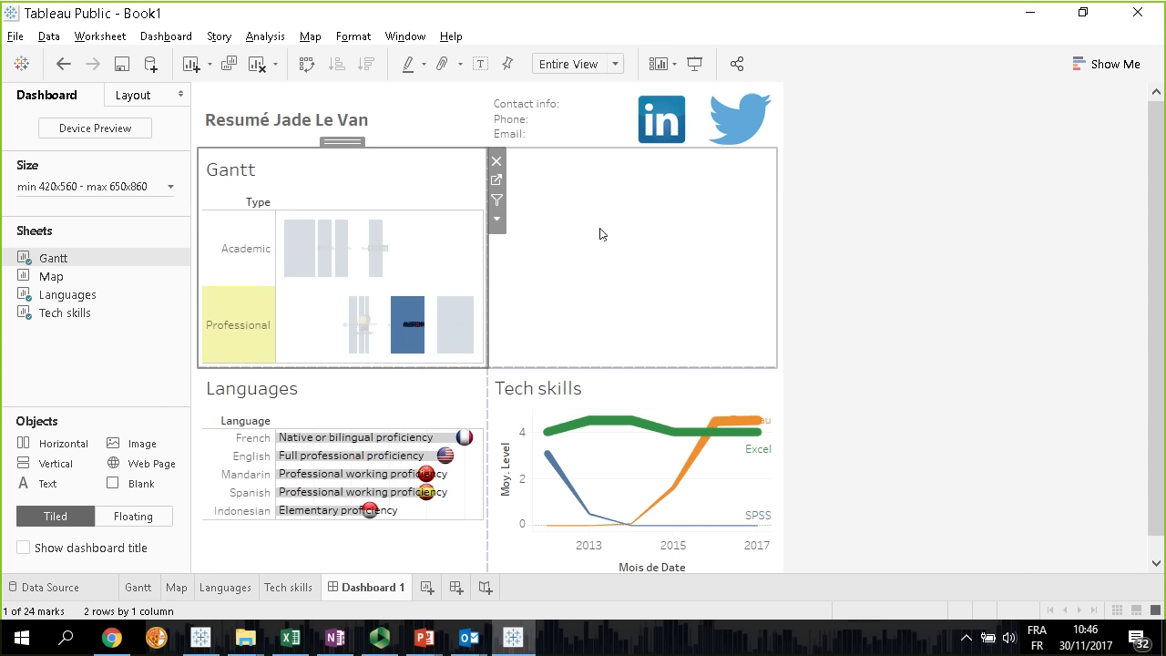
left_click(547, 238)
left_click(444, 224)
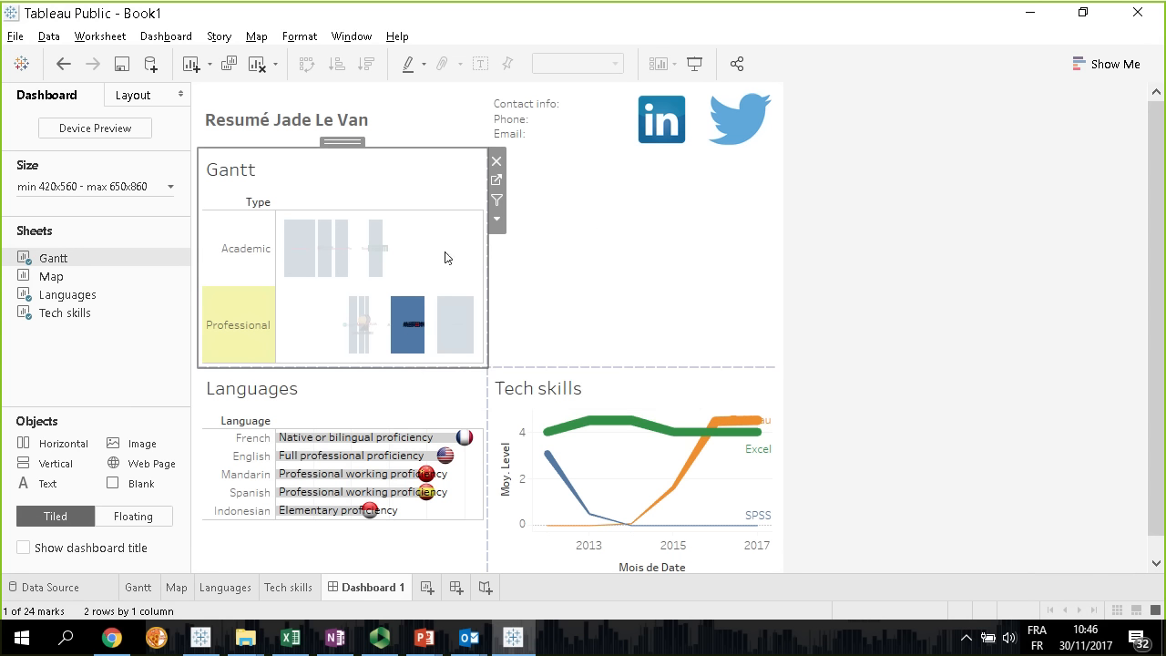
left_click(409, 341)
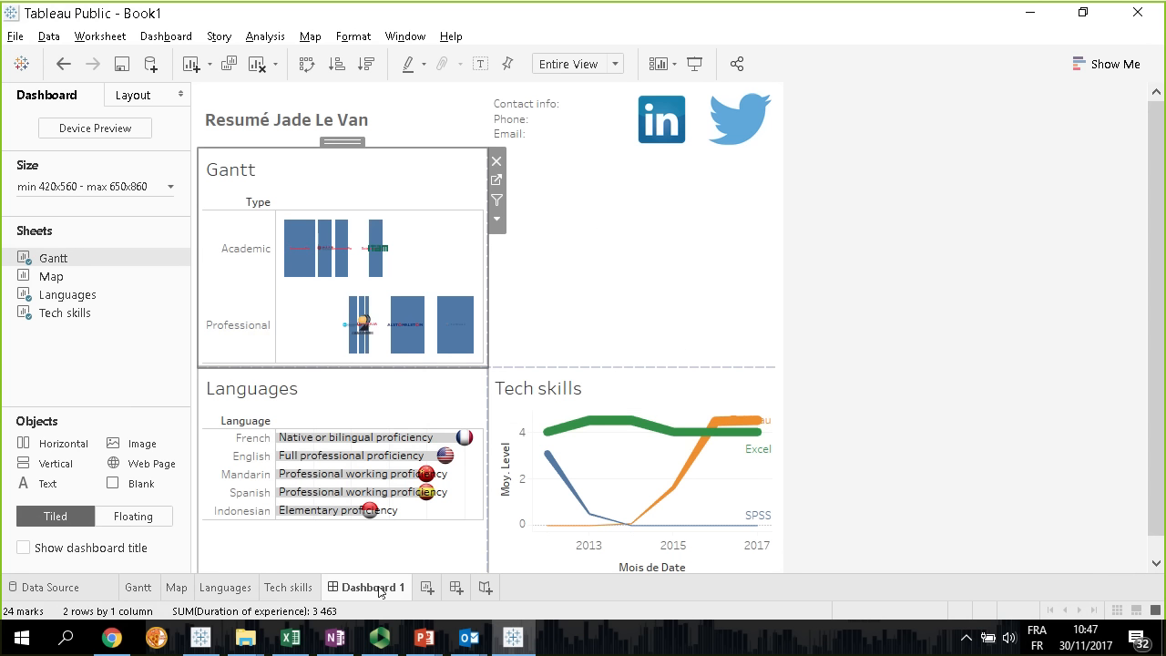
Widen the Marks card on the Gantt sheet and check which fields each marks layer carries
left_click(141, 594)
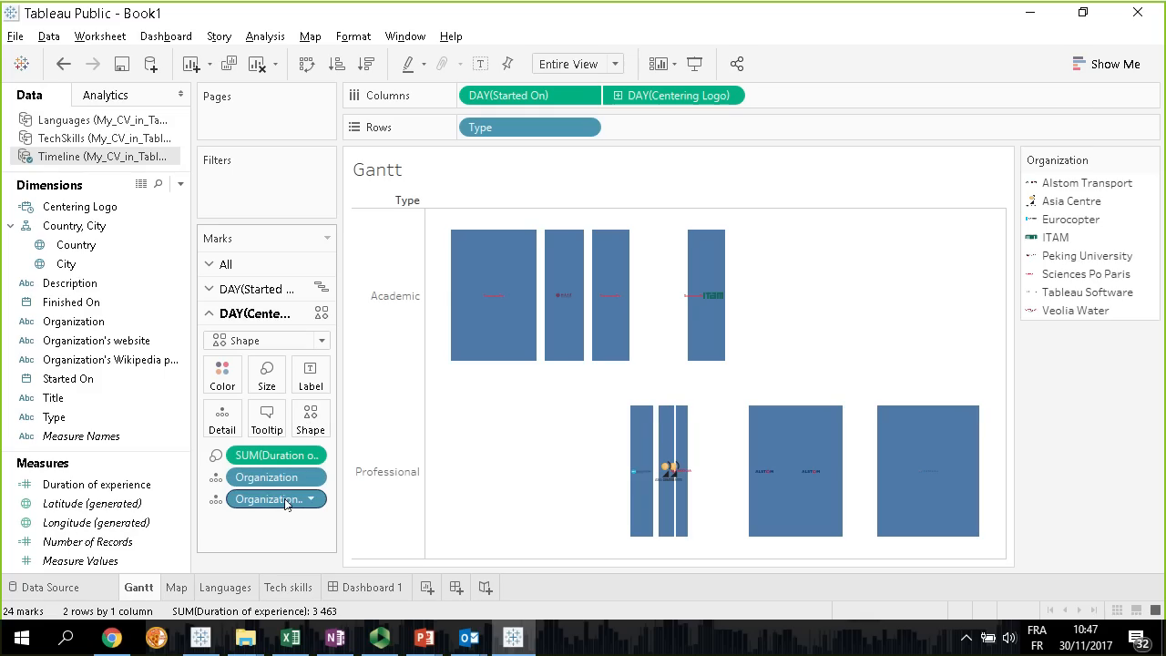
left_click(224, 264)
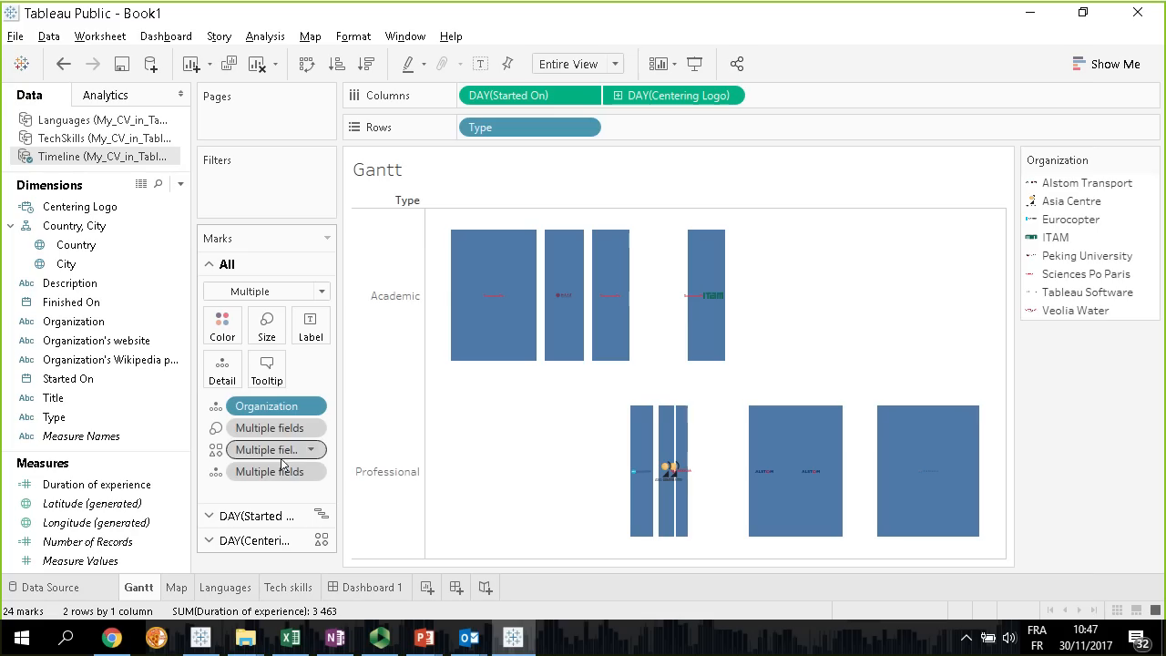
left_click(266, 541)
left_click_drag(339, 484, 469, 482)
left_click(333, 289)
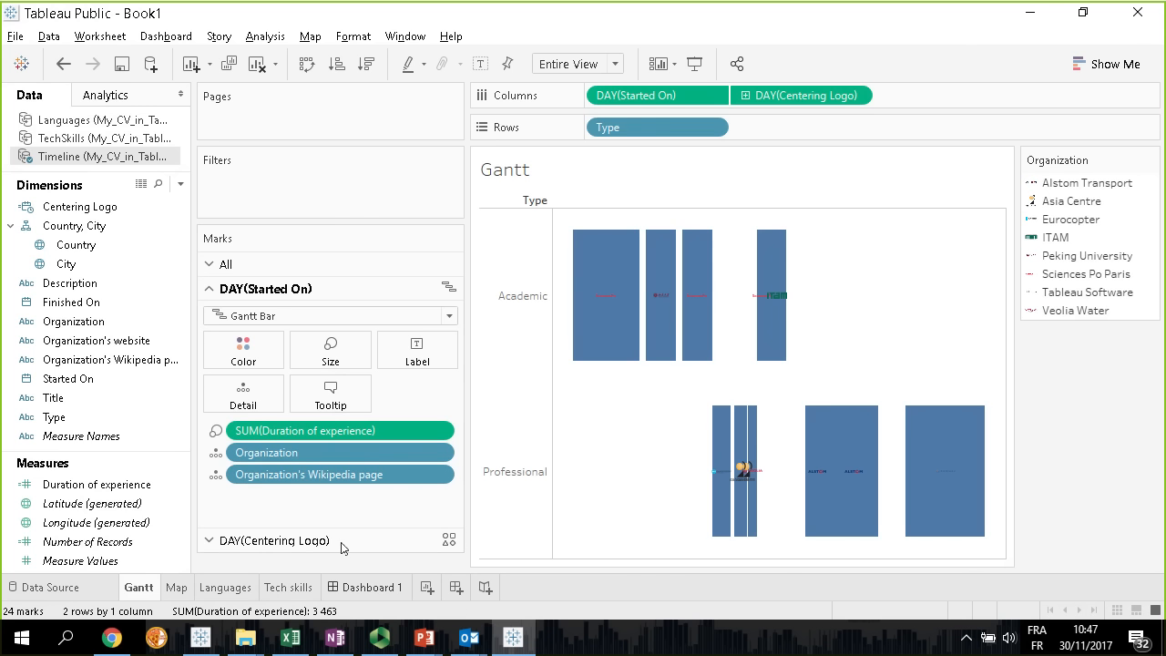
Test the URL action on the Tableau Software bar in the dashboard's Gantt chart
left_click(379, 590)
left_click(460, 315)
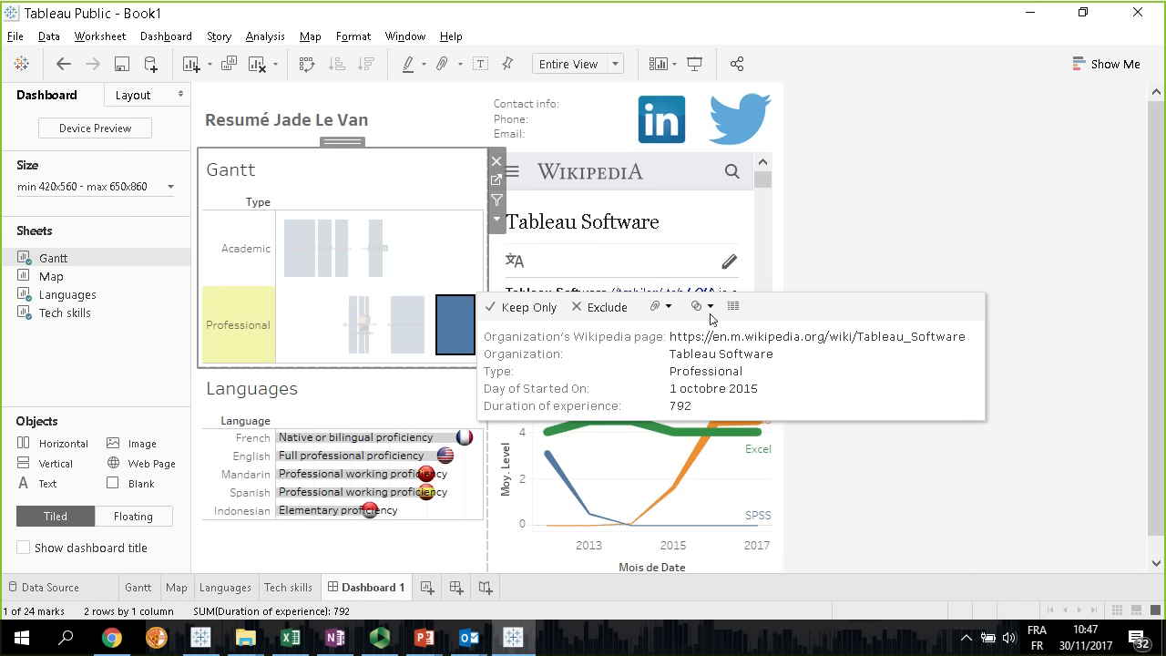
Put the Organization's Wikipedia page field on Detail for all marks of the Gantt sheet
left_click(139, 588)
left_click_drag(307, 474, 239, 369)
left_click(225, 264)
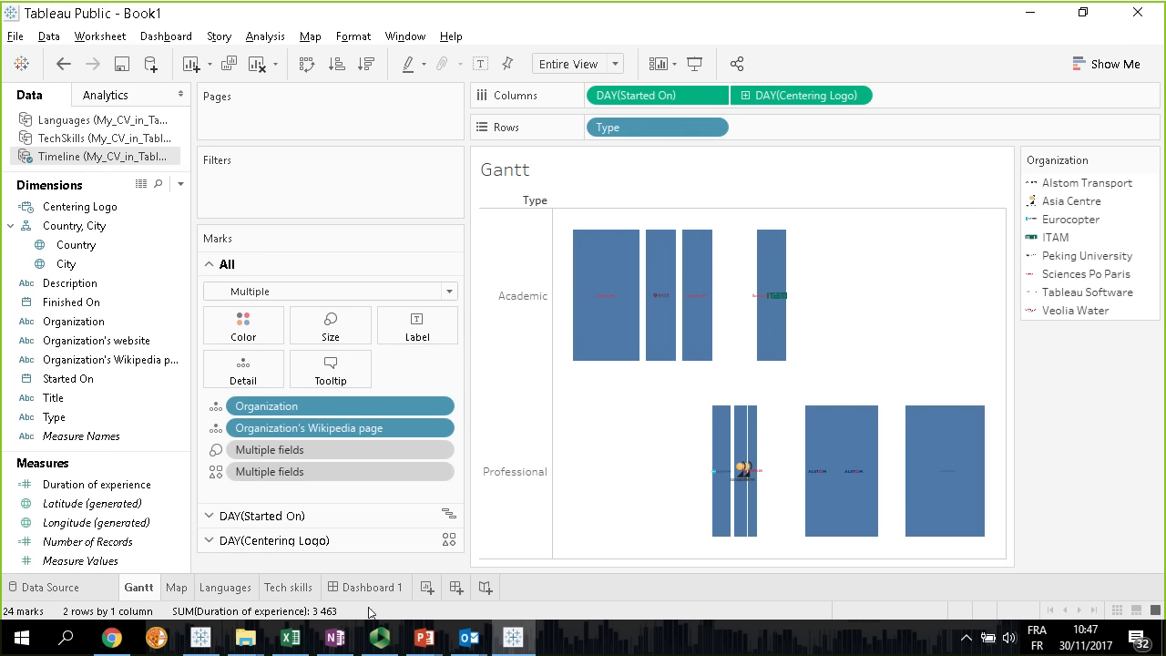
Test the URL action on the ITAM and Asia Centre logos in the dashboard's Gantt chart
left_click(368, 587)
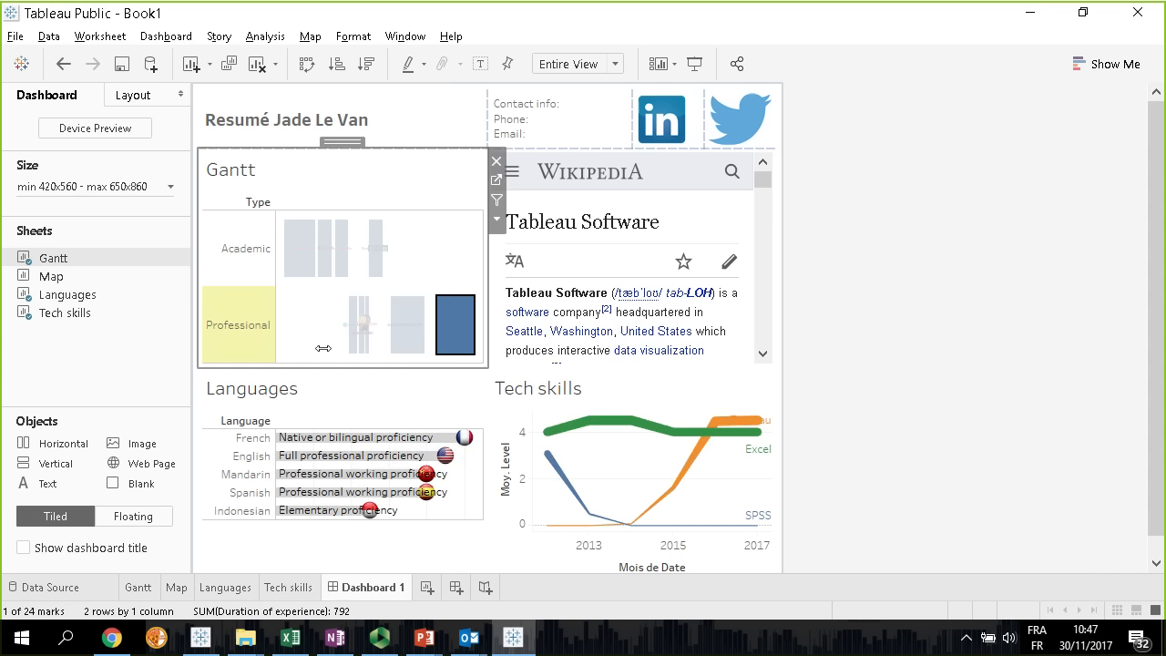
left_click(386, 258)
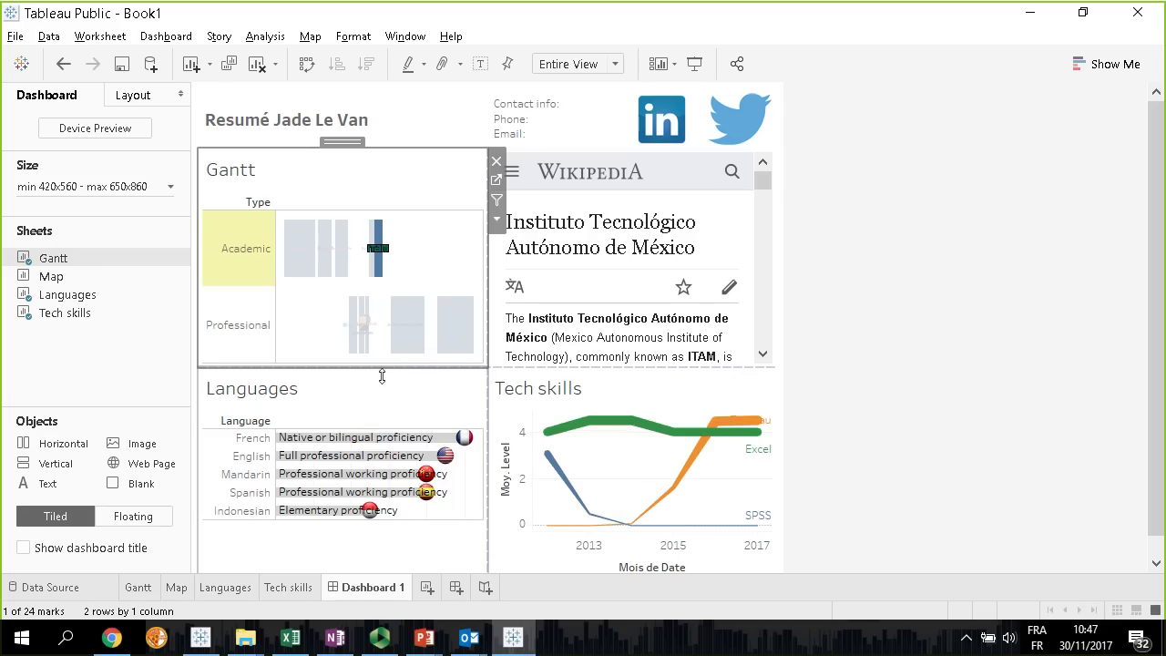
left_click(364, 322)
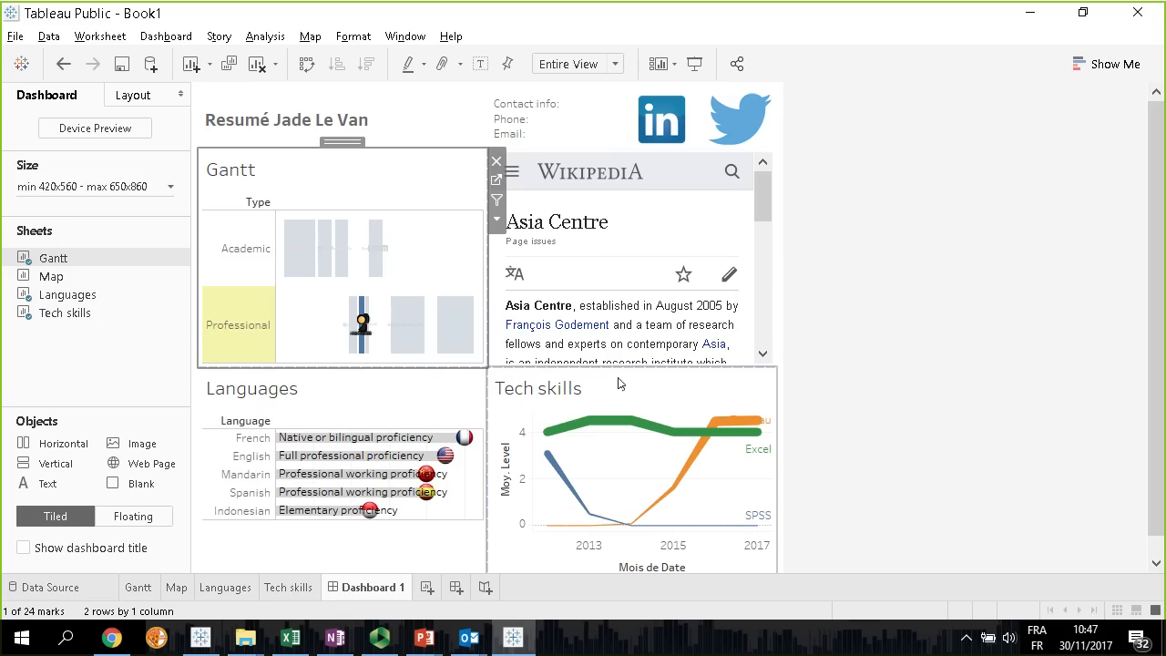
Try moving the Wikipedia web page object to the dashboard's outer edge, and undo the layout changes
left_click(684, 155)
left_click_drag(641, 143, 782, 292)
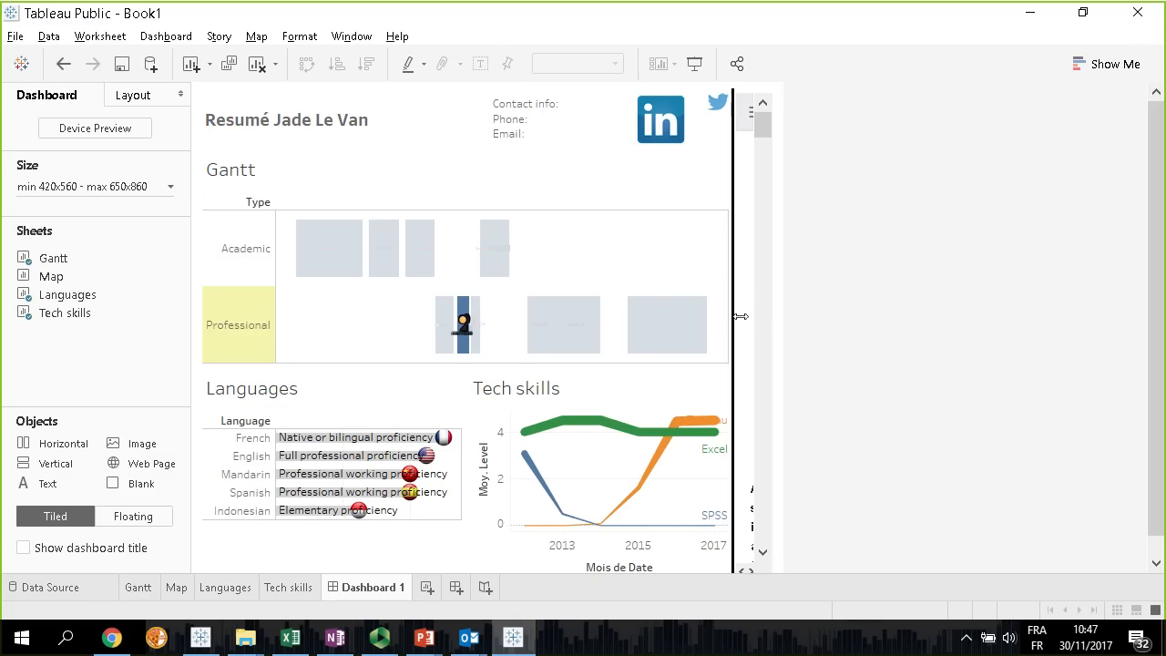
left_click(63, 66)
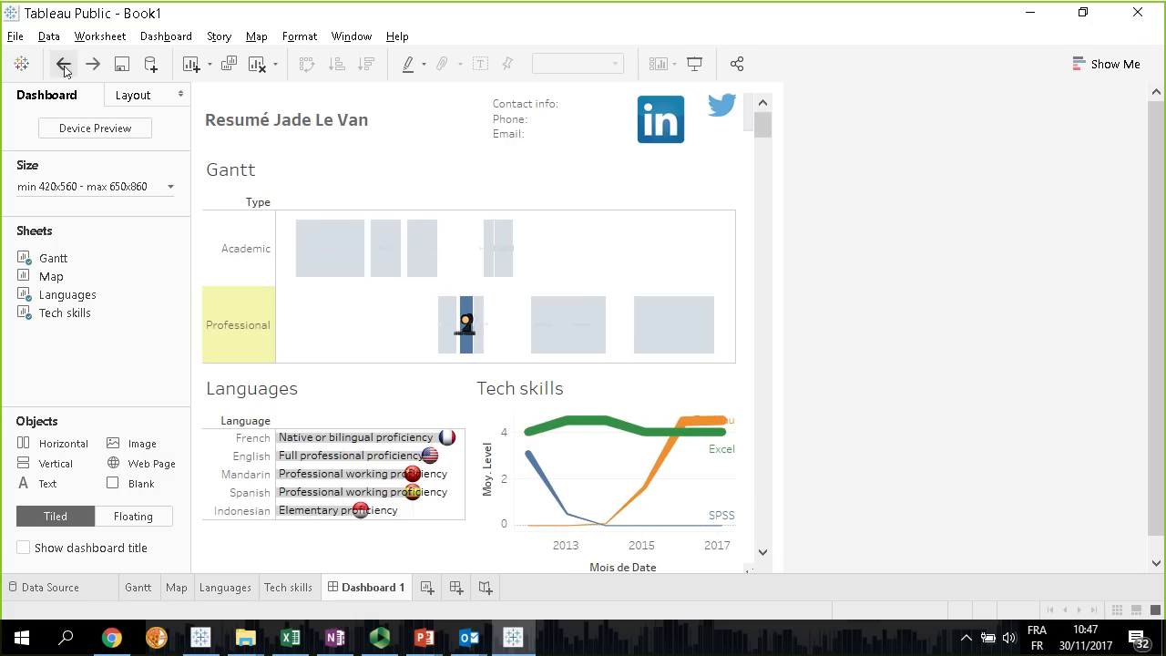
left_click(61, 64)
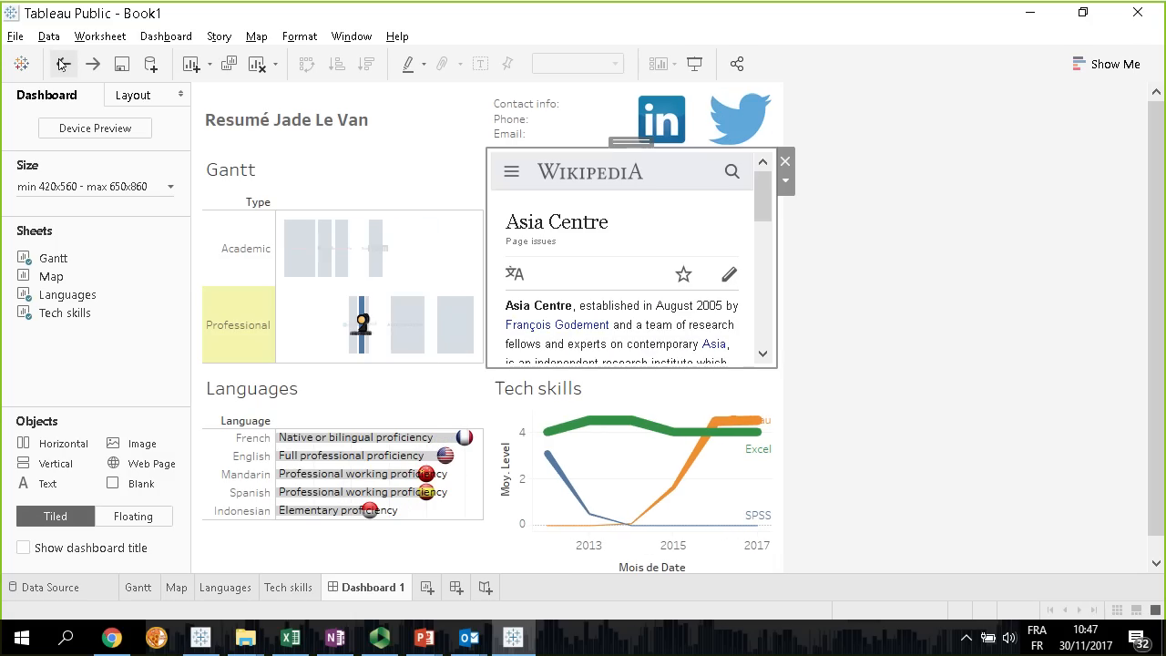
Clear the Asia Centre selection in the dashboard's Gantt chart
left_click(423, 273)
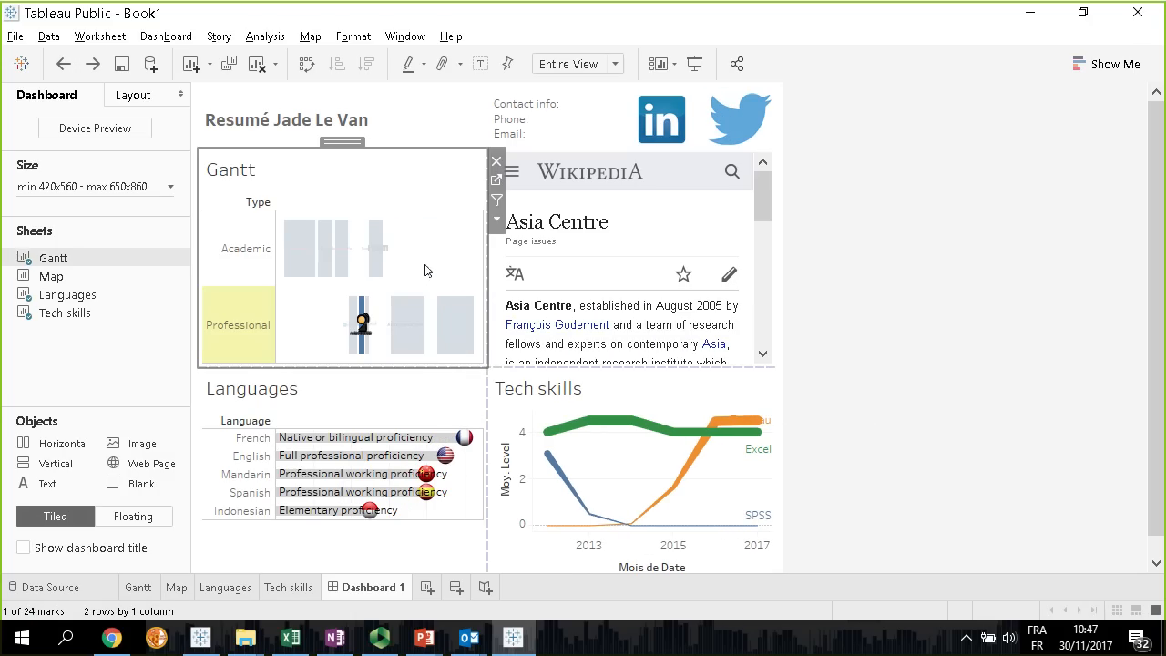
left_click(989, 297)
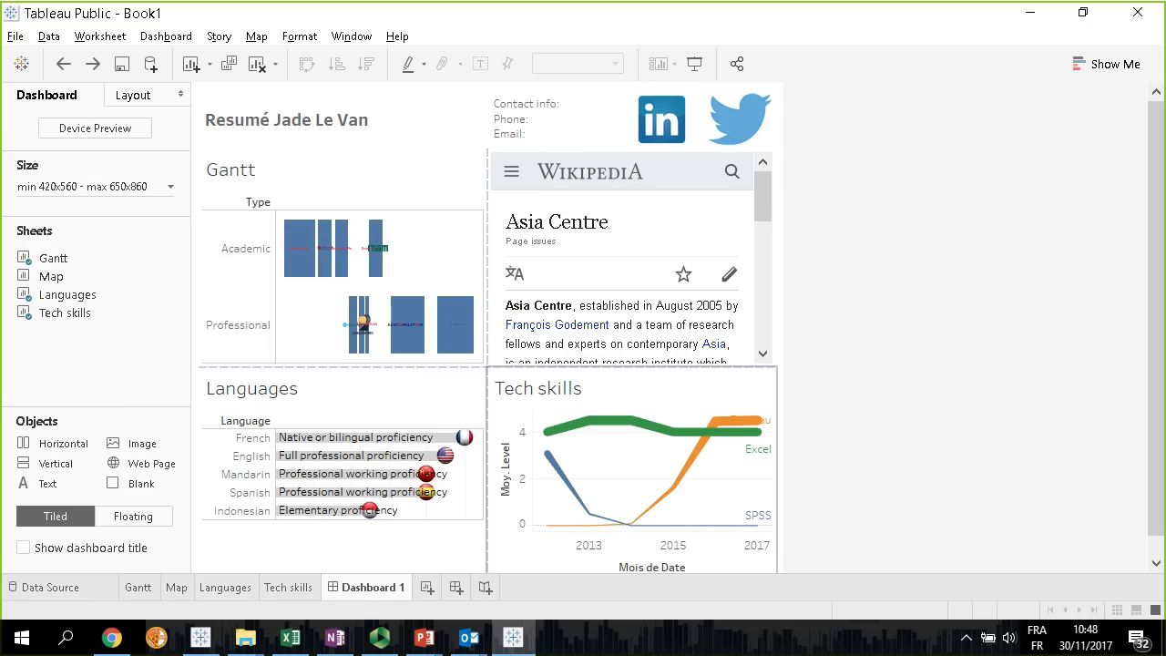
Switch to OneNote and open the reference links in Chrome, including the Tableau Public blog post on creating an interactive resume
left_click(112, 639)
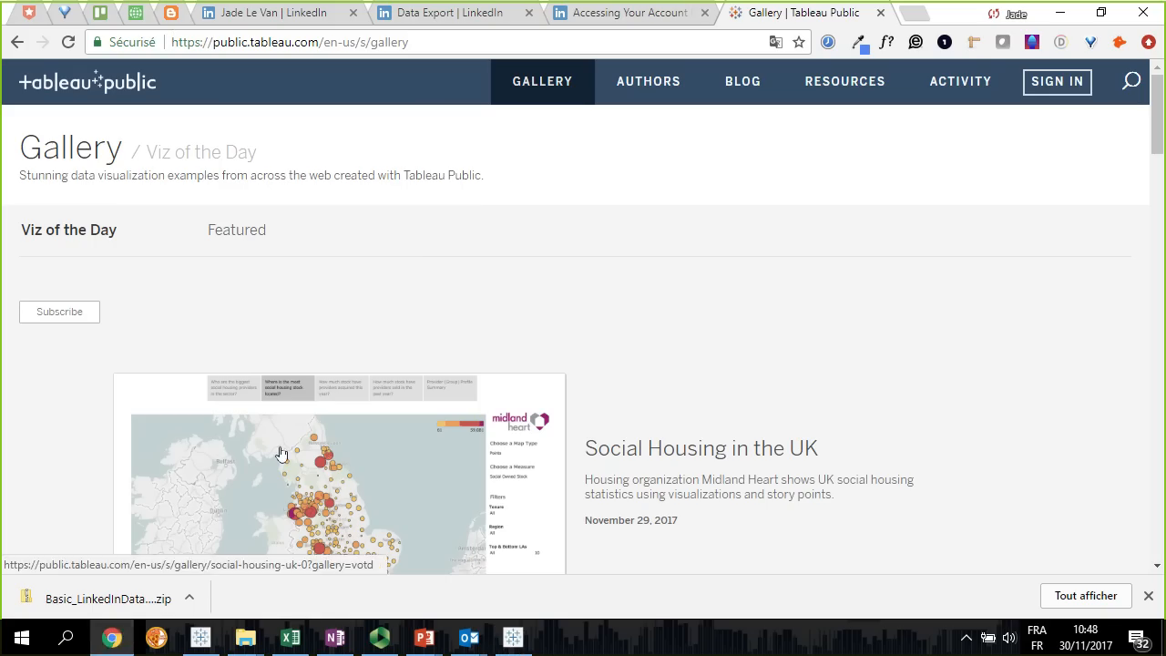
left_click(333, 649)
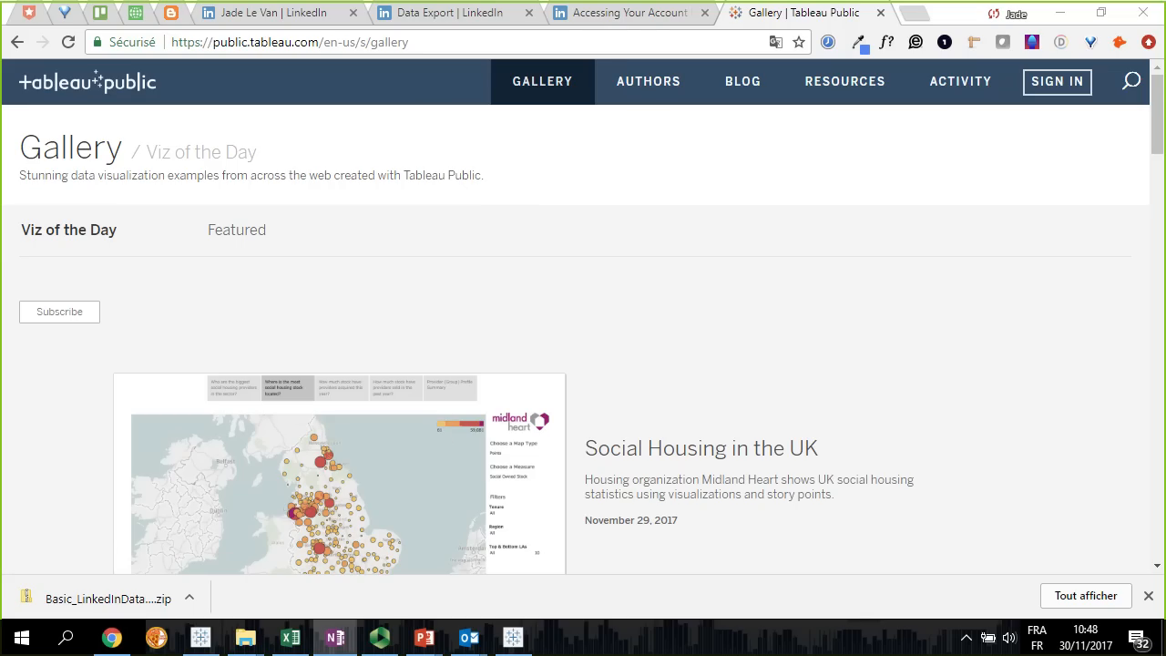
left_click(949, 235)
left_click(335, 640)
left_click(949, 250)
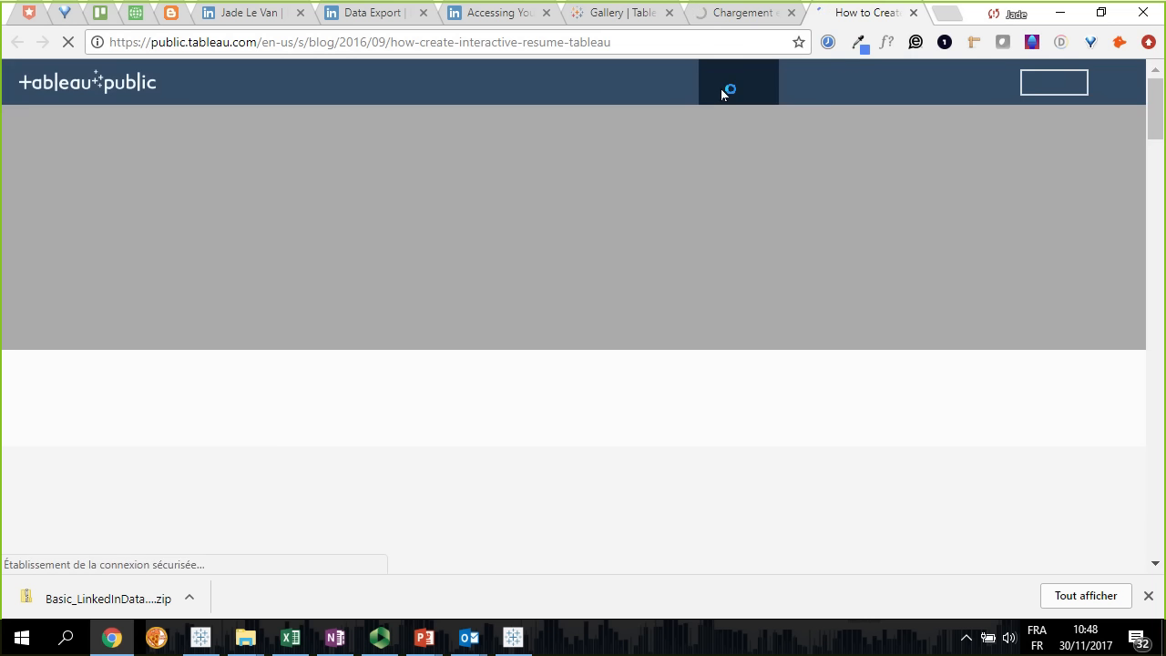
Read through the 2015 Tableau blog post on five tips for creating a visual resume, examining its career dashboard example and design tips
left_click(751, 26)
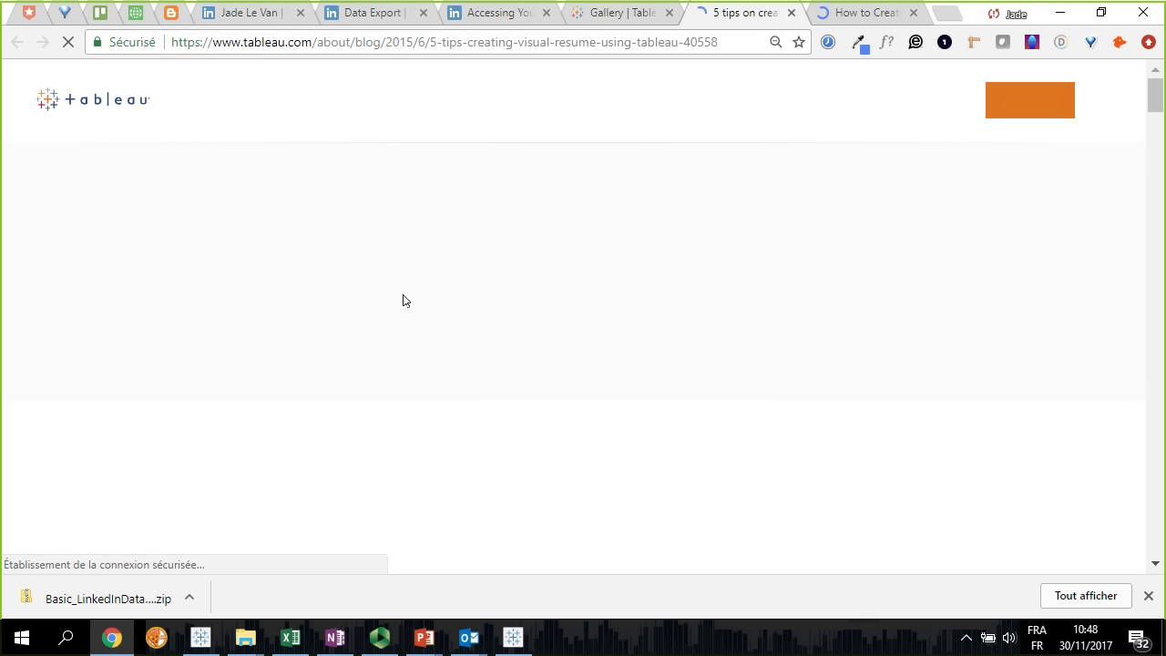
scroll(28, 338, "down", 2)
scroll(28, 338, "down", 6)
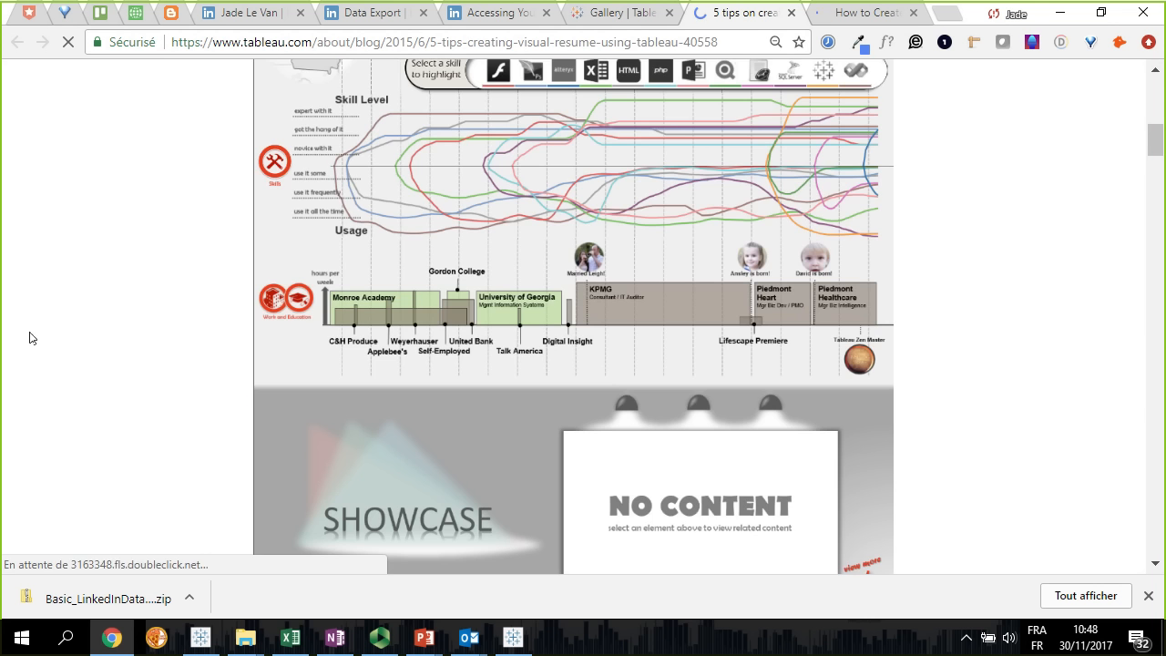
scroll(29, 338, "up", 3)
scroll(52, 333, "up", 1)
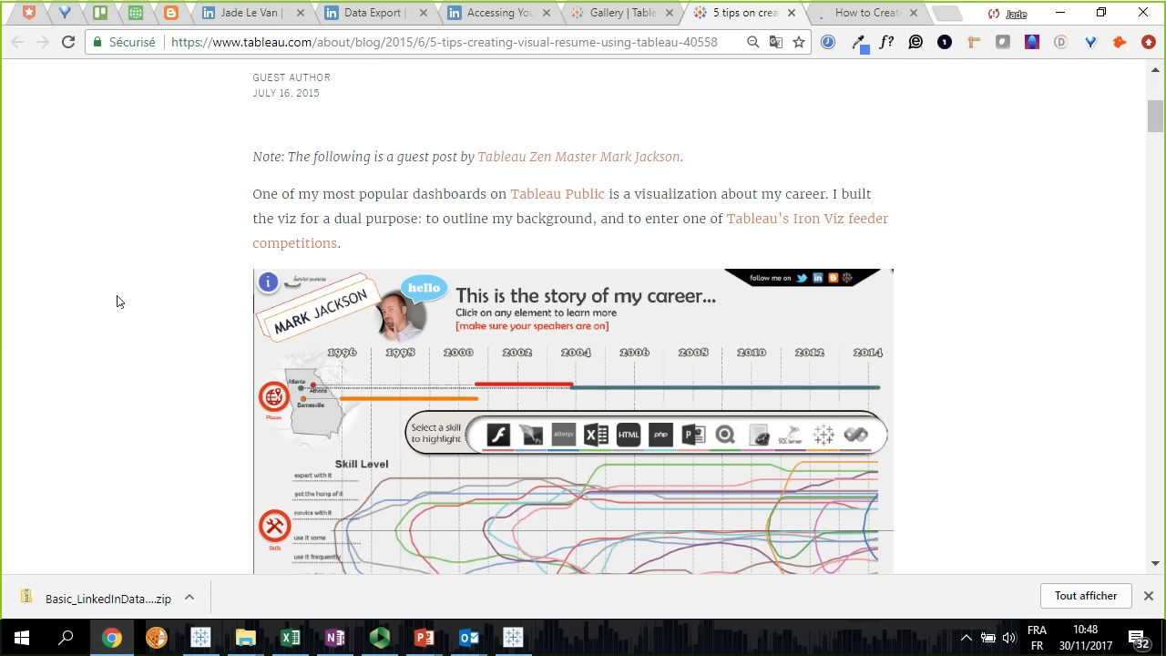
scroll(116, 301, "up", 1)
scroll(117, 302, "down", 2)
scroll(117, 302, "up", 3)
scroll(117, 301, "down", 4)
scroll(116, 302, "down", 15)
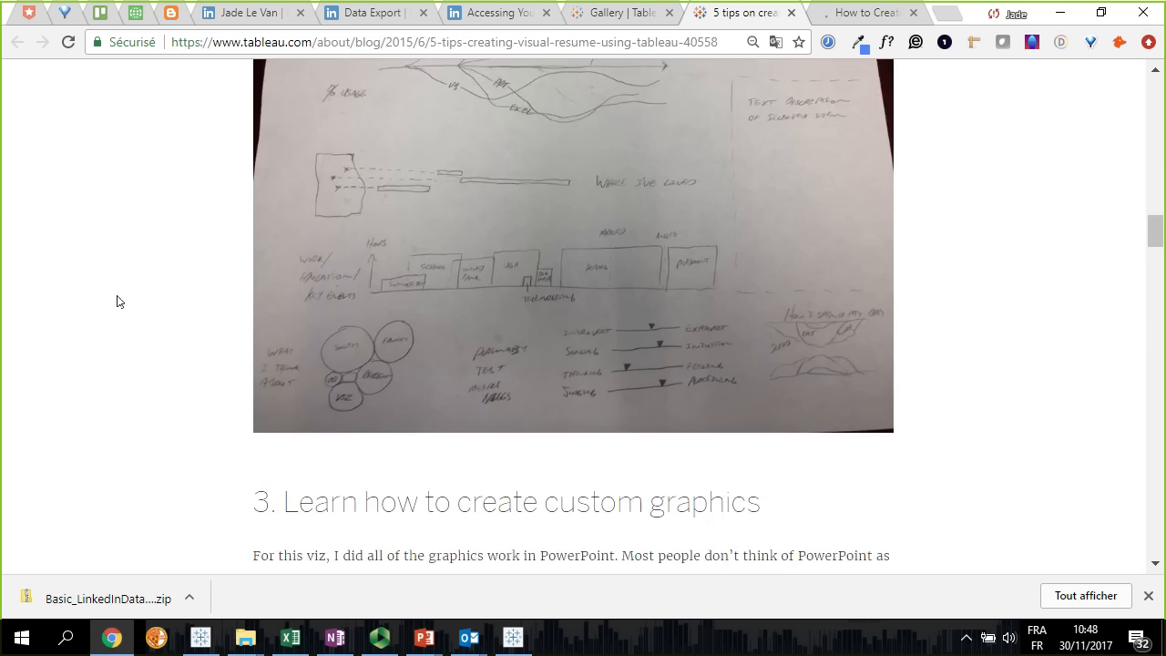
scroll(116, 302, "down", 20)
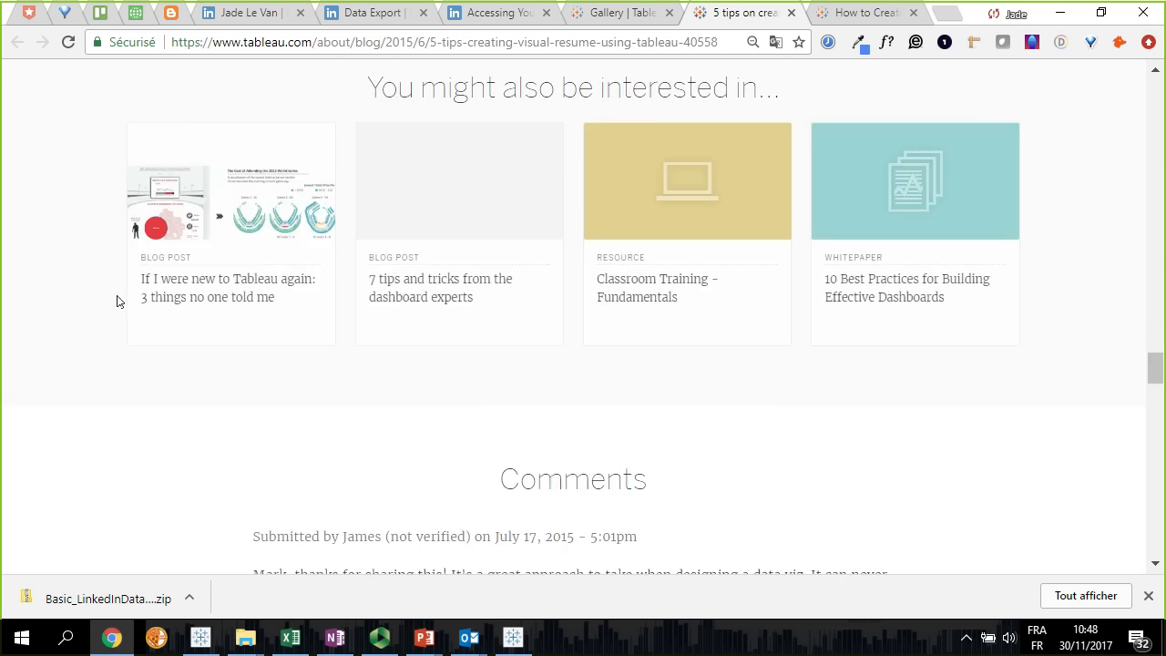
scroll(116, 302, "down", 3)
left_click(396, 42)
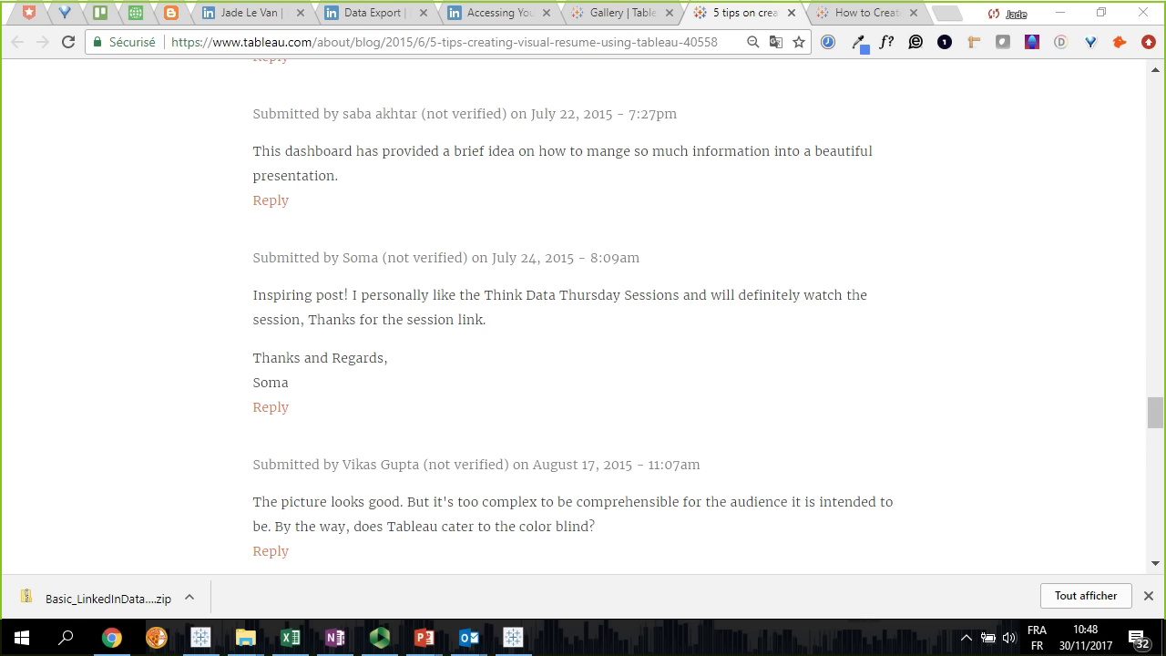
Review the Tableau Public post on creating an interactive resume, examining the sample's Work Experience Gantt chart and the data preparation and tooltip tips
left_click(820, 13)
scroll(183, 391, "down", 3)
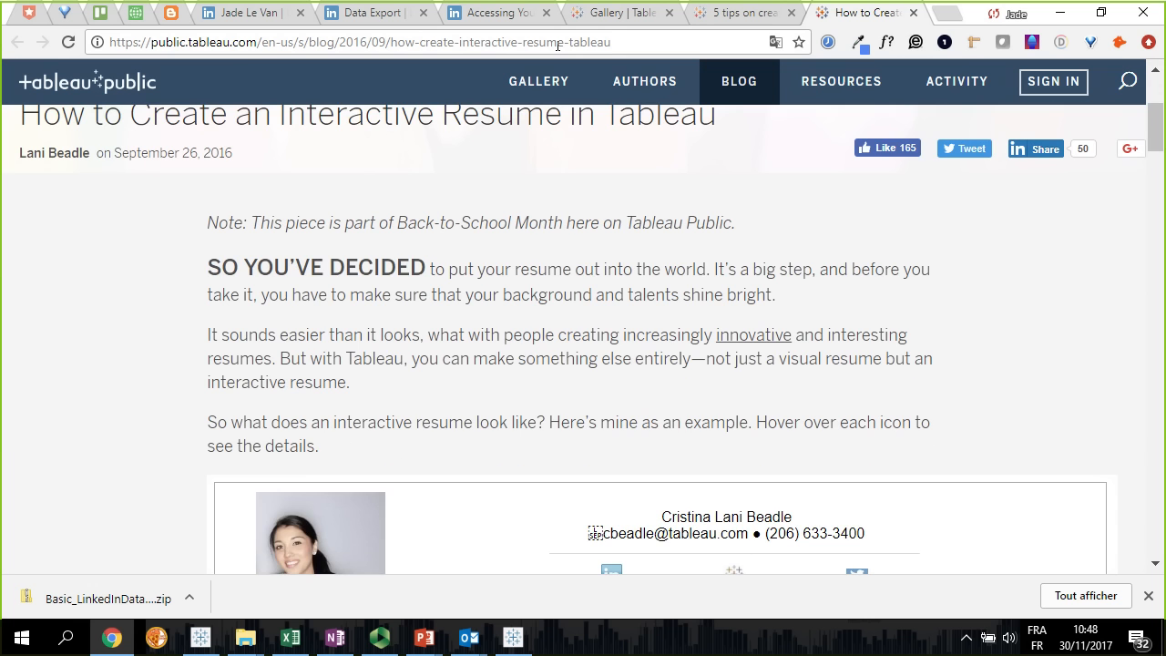
key("ctrl+a")
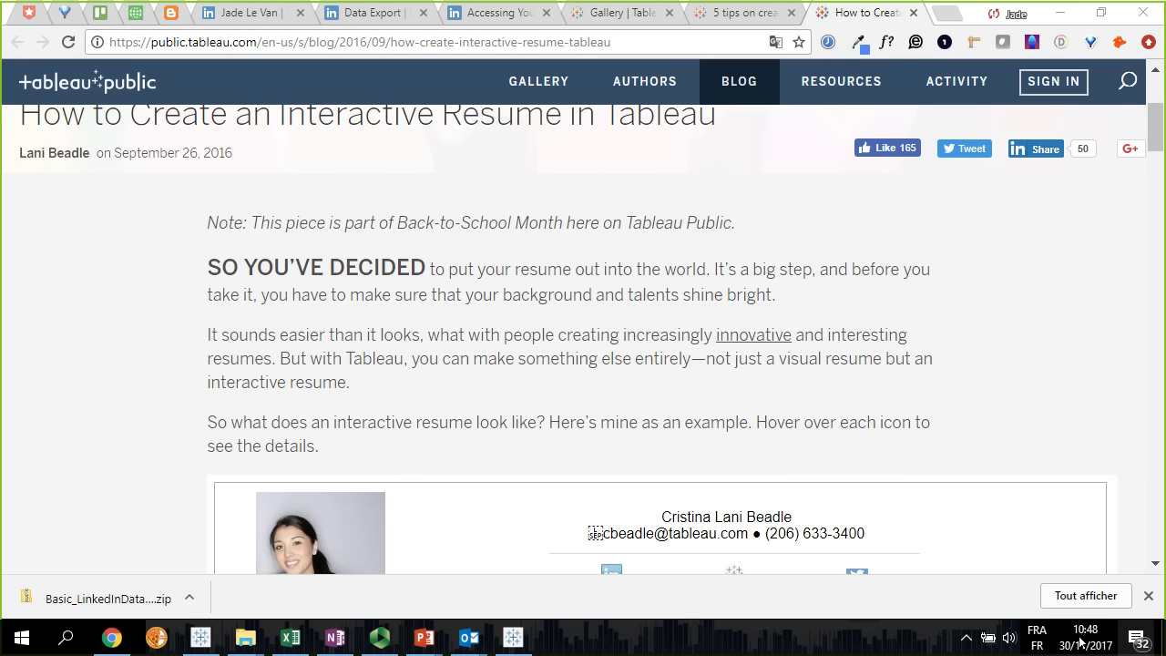
left_click(80, 359)
scroll(80, 360, "down", 3)
scroll(80, 365, "down", 5)
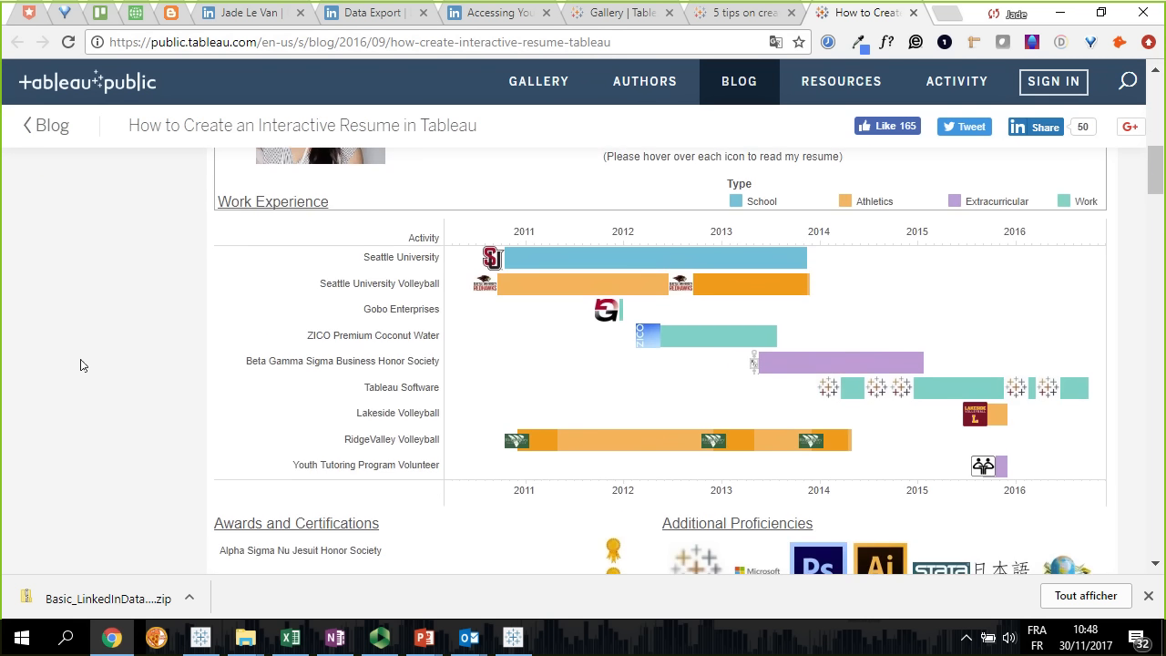
scroll(80, 365, "up", 2)
scroll(81, 359, "up", 2)
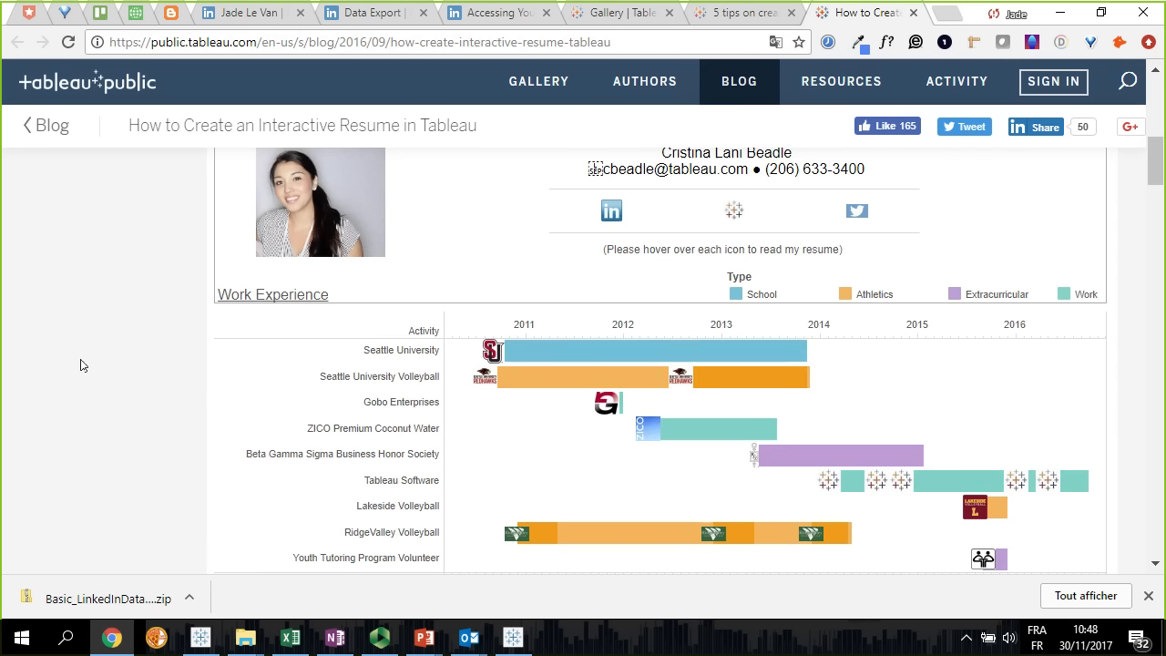
mouse_move(574, 365)
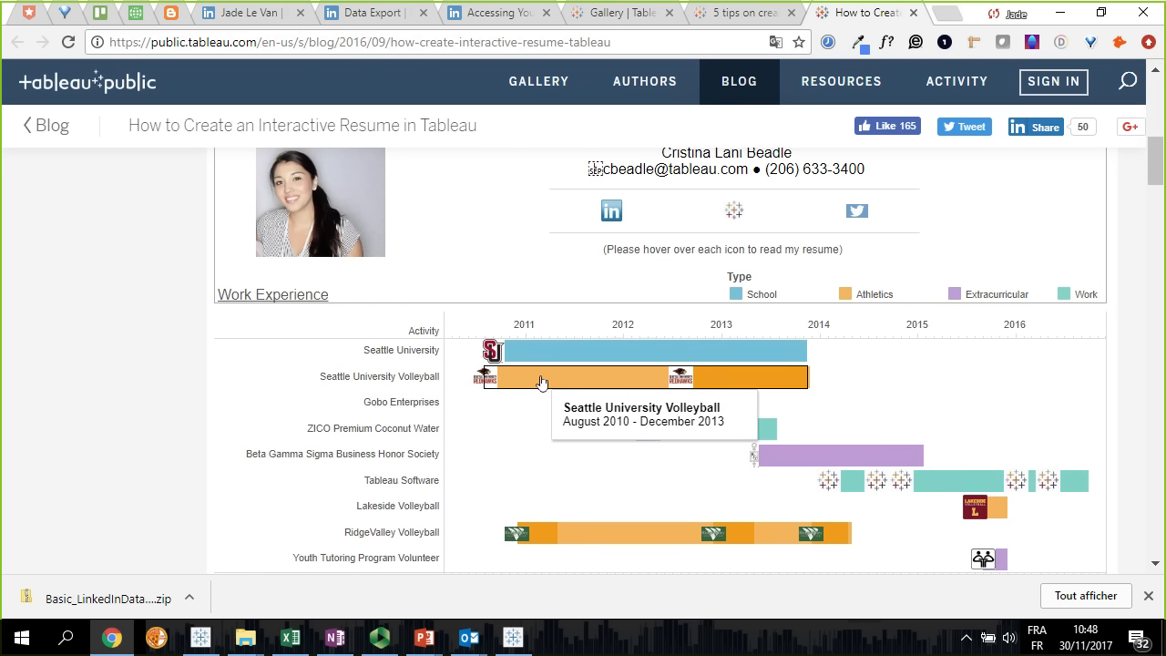
scroll(331, 538, "down", 5)
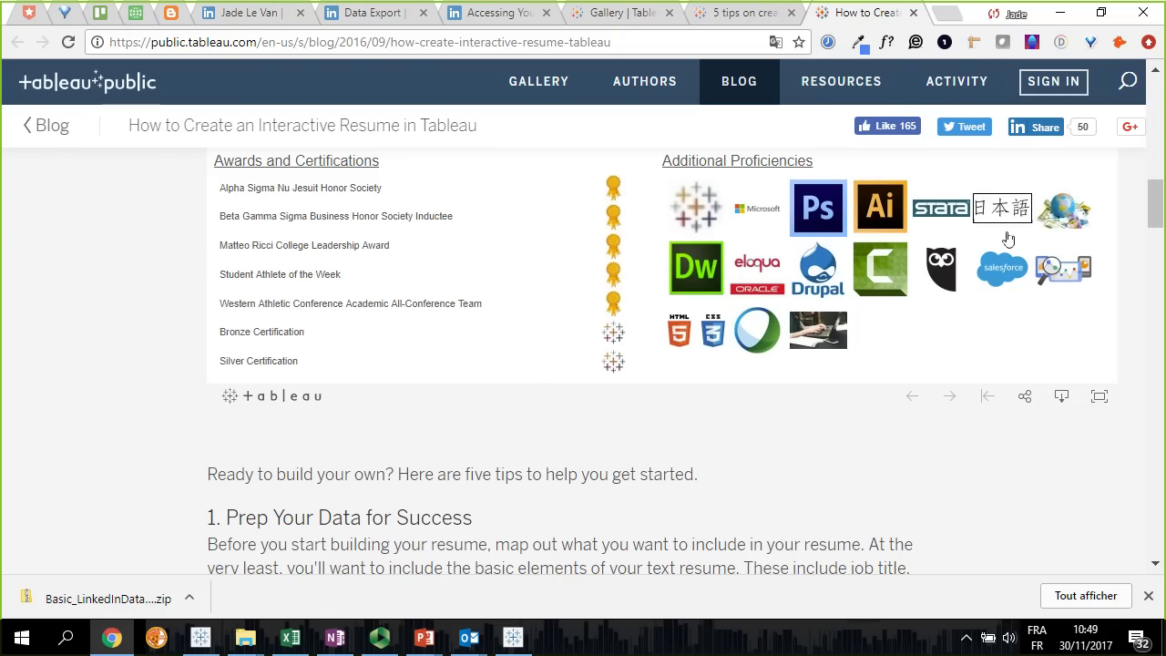
scroll(867, 460, "down", 2)
scroll(868, 464, "down", 15)
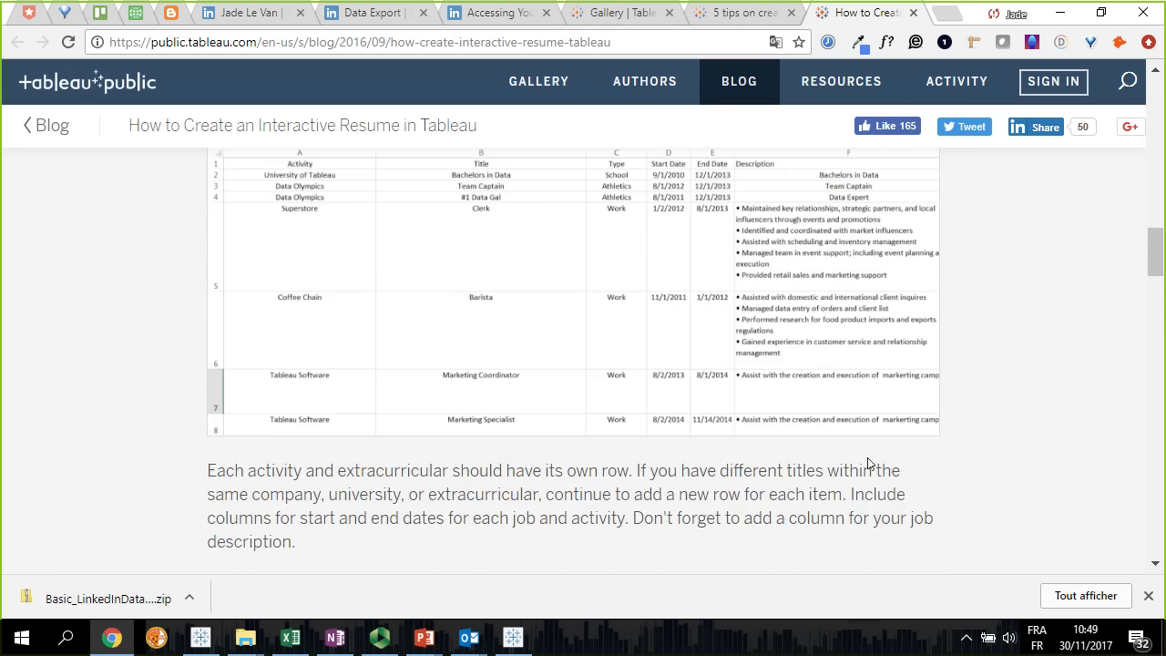
scroll(875, 465, "down", 7)
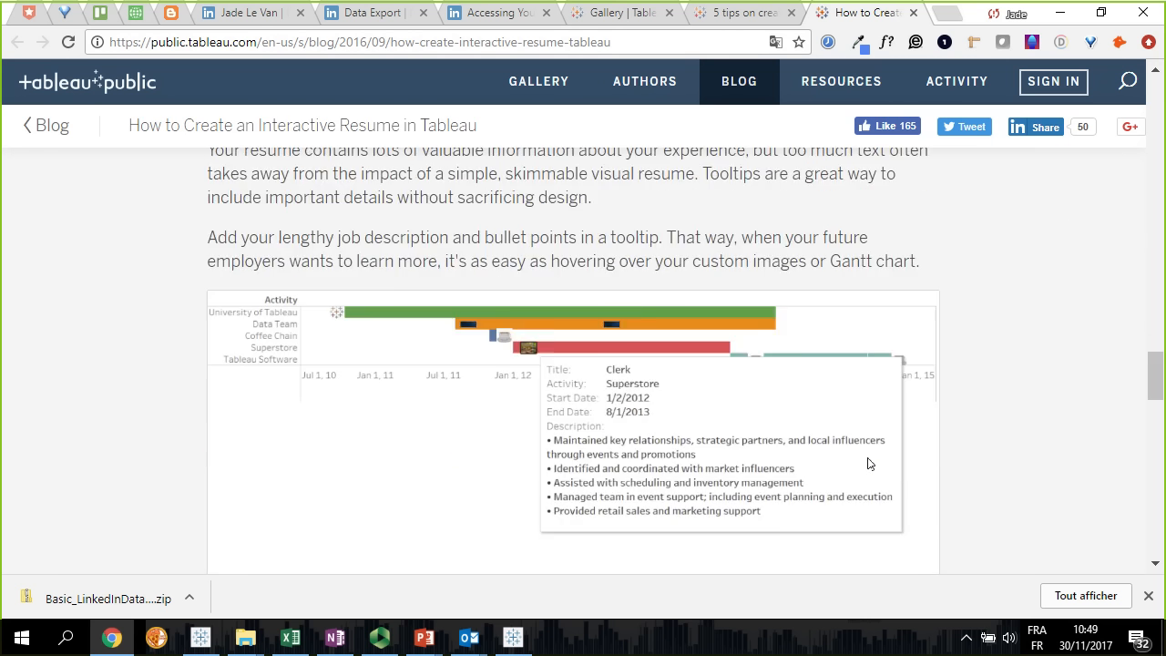
Switch to Tableau Public and review the workbook's options for saving to Tableau Public and the resume dashboard
key("alt+Tab")
key("alt+Tab")
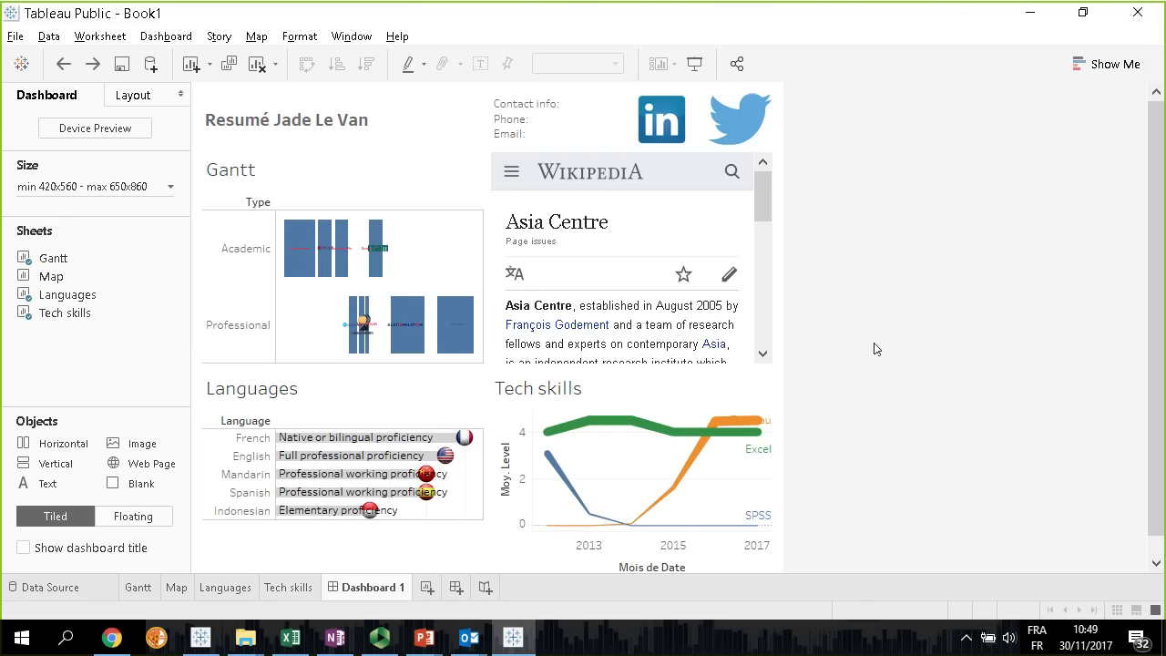
left_click(16, 36)
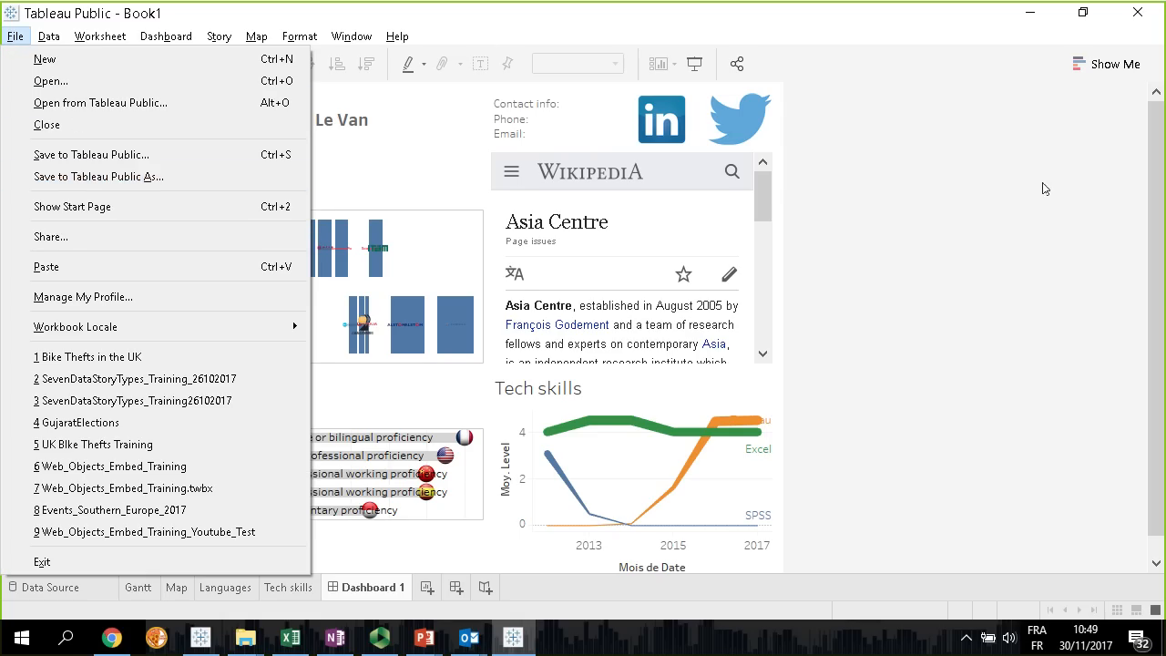
left_click(941, 217)
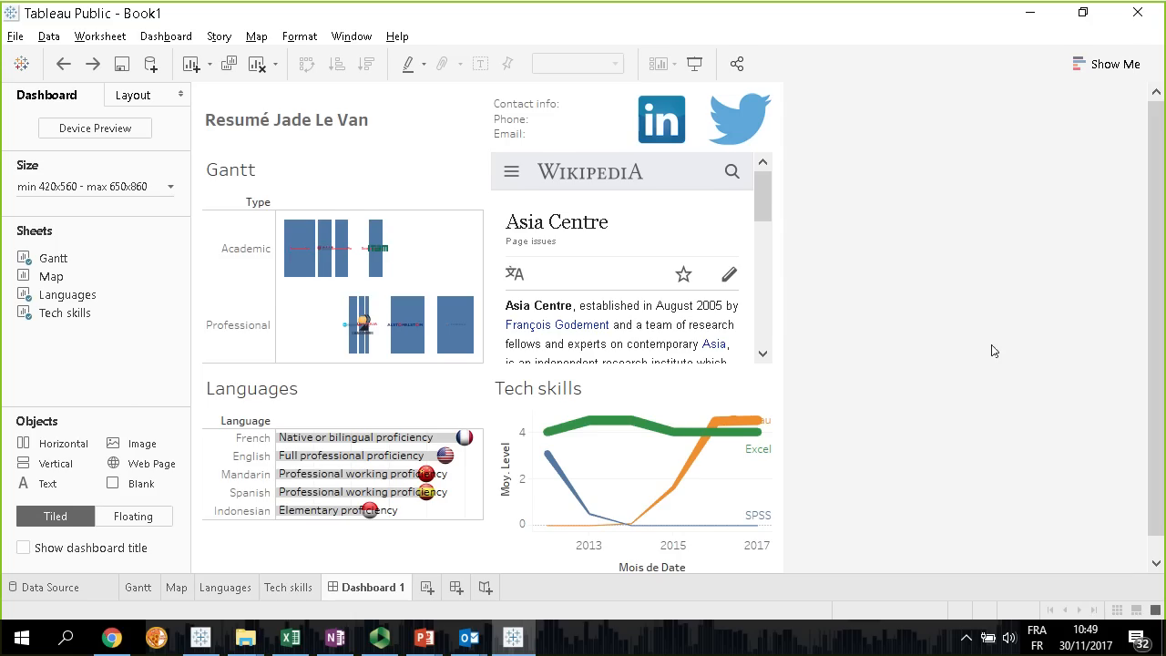
scroll(994, 350, "down", 1)
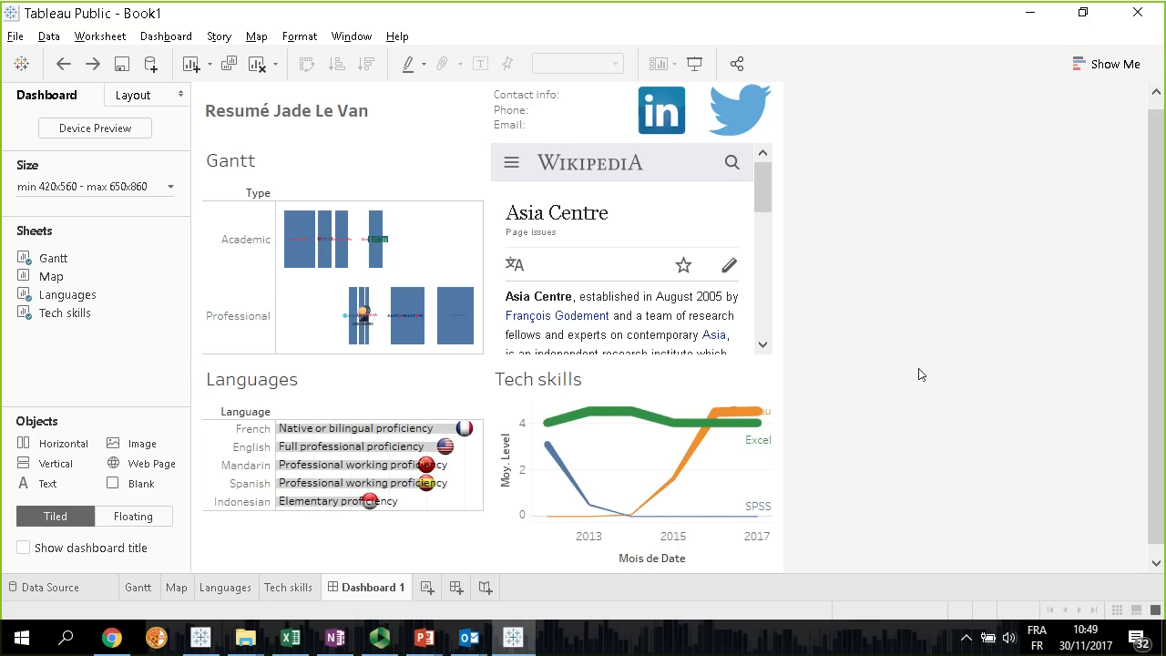